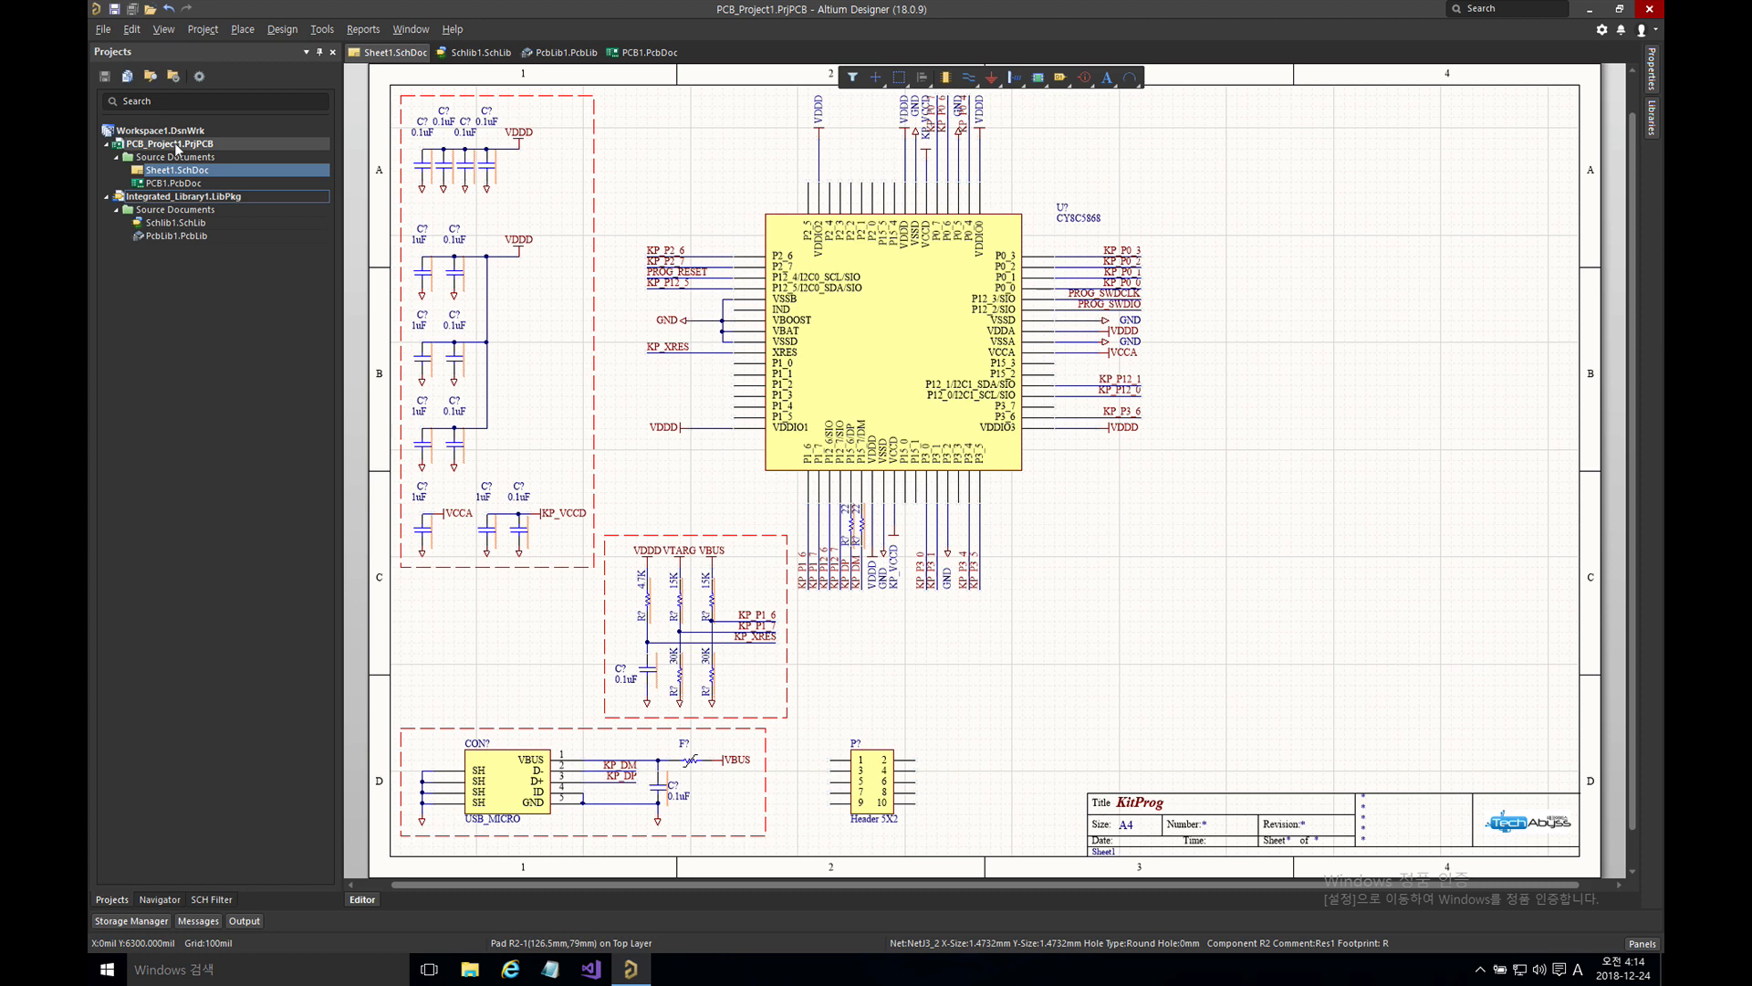
- Review the Net Identifier Scope setting in the options of PCB_Project1
right_click(178, 146)
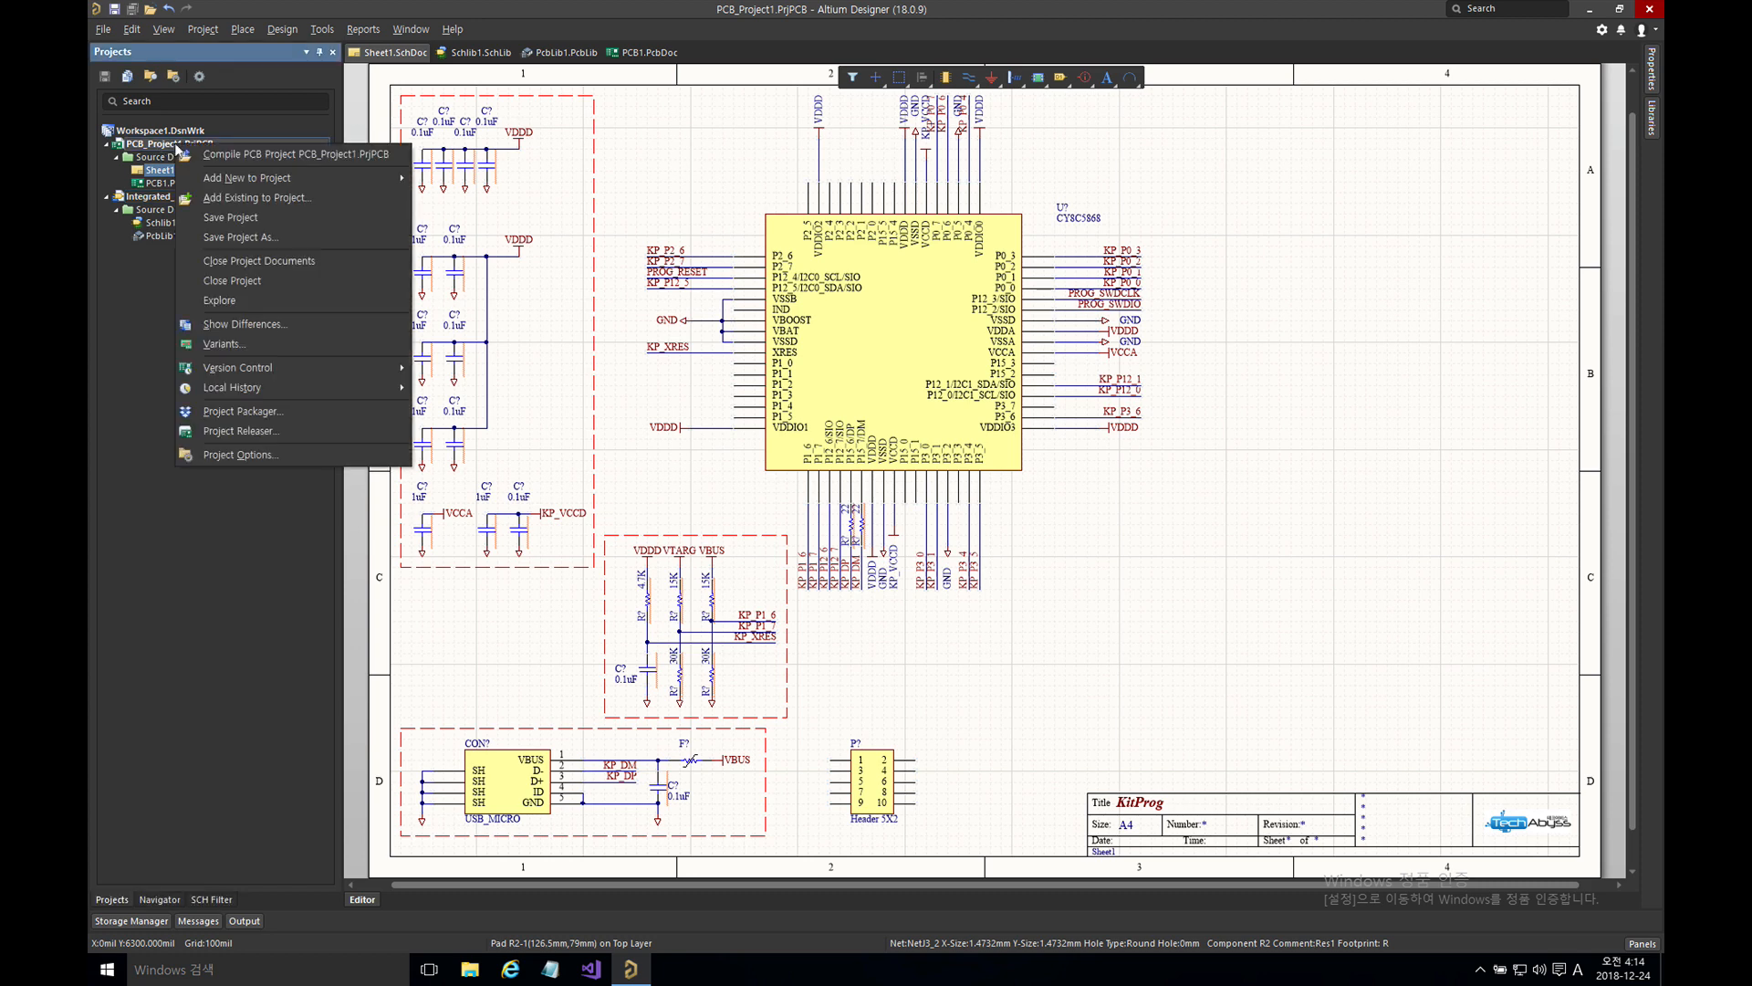
left_click(265, 456)
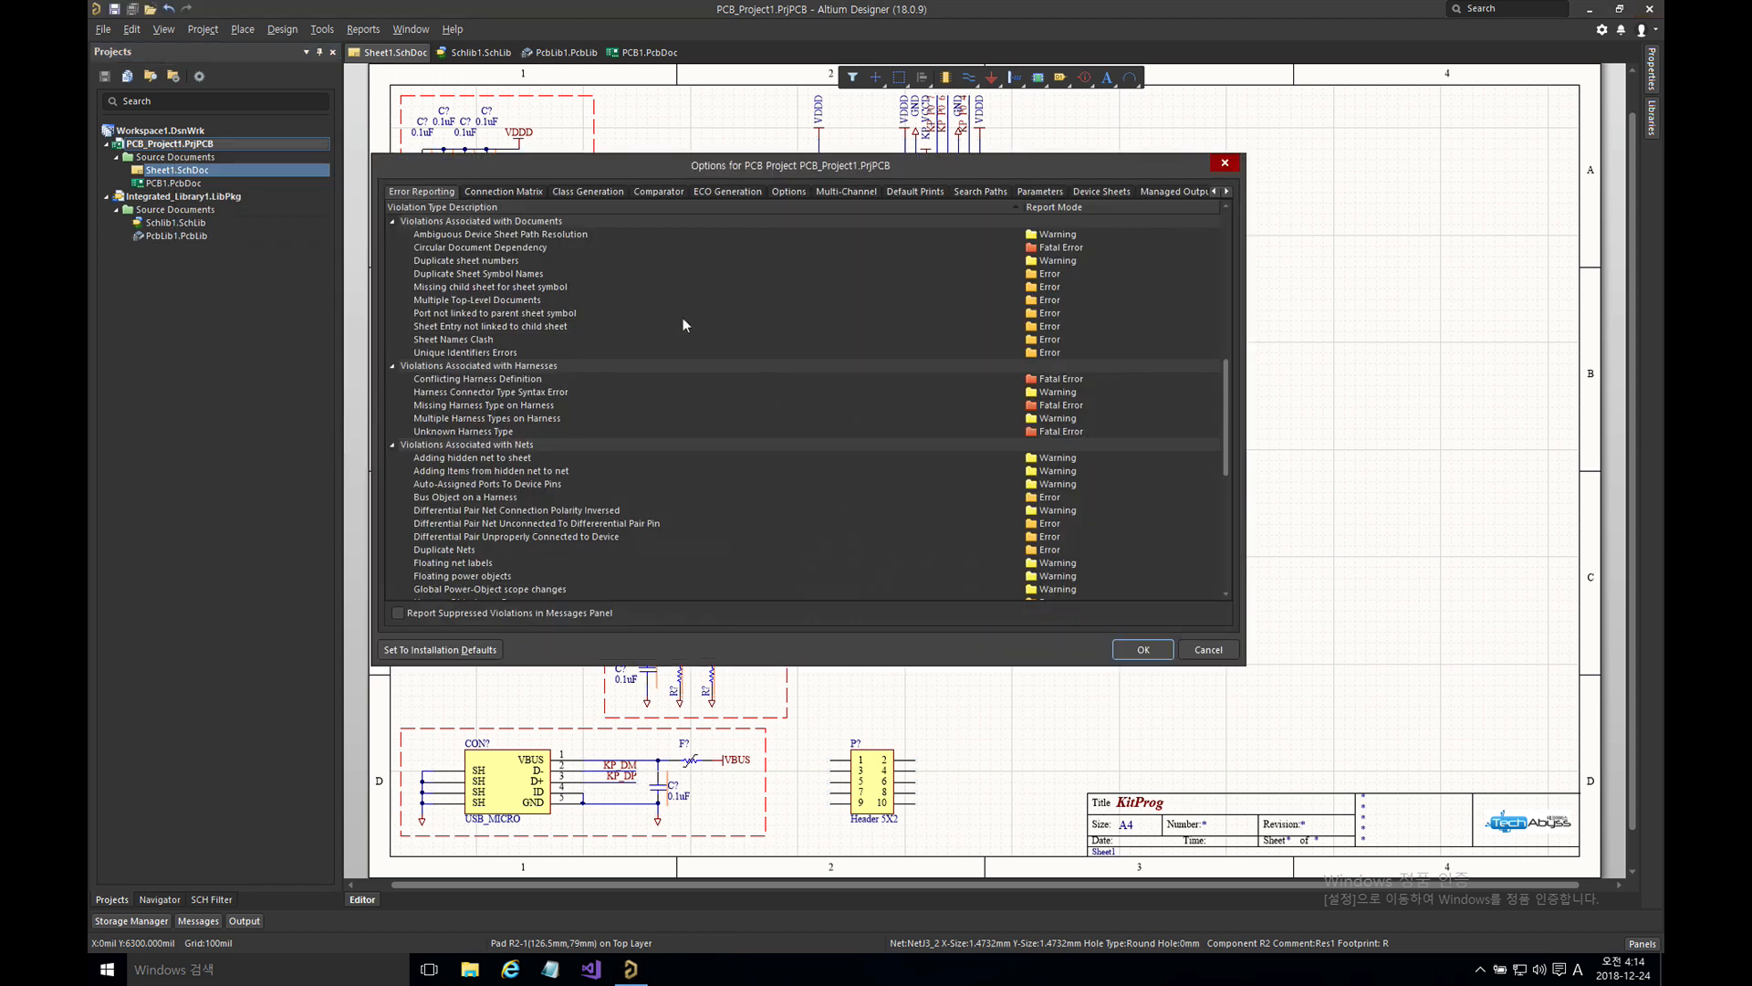
left_click(790, 191)
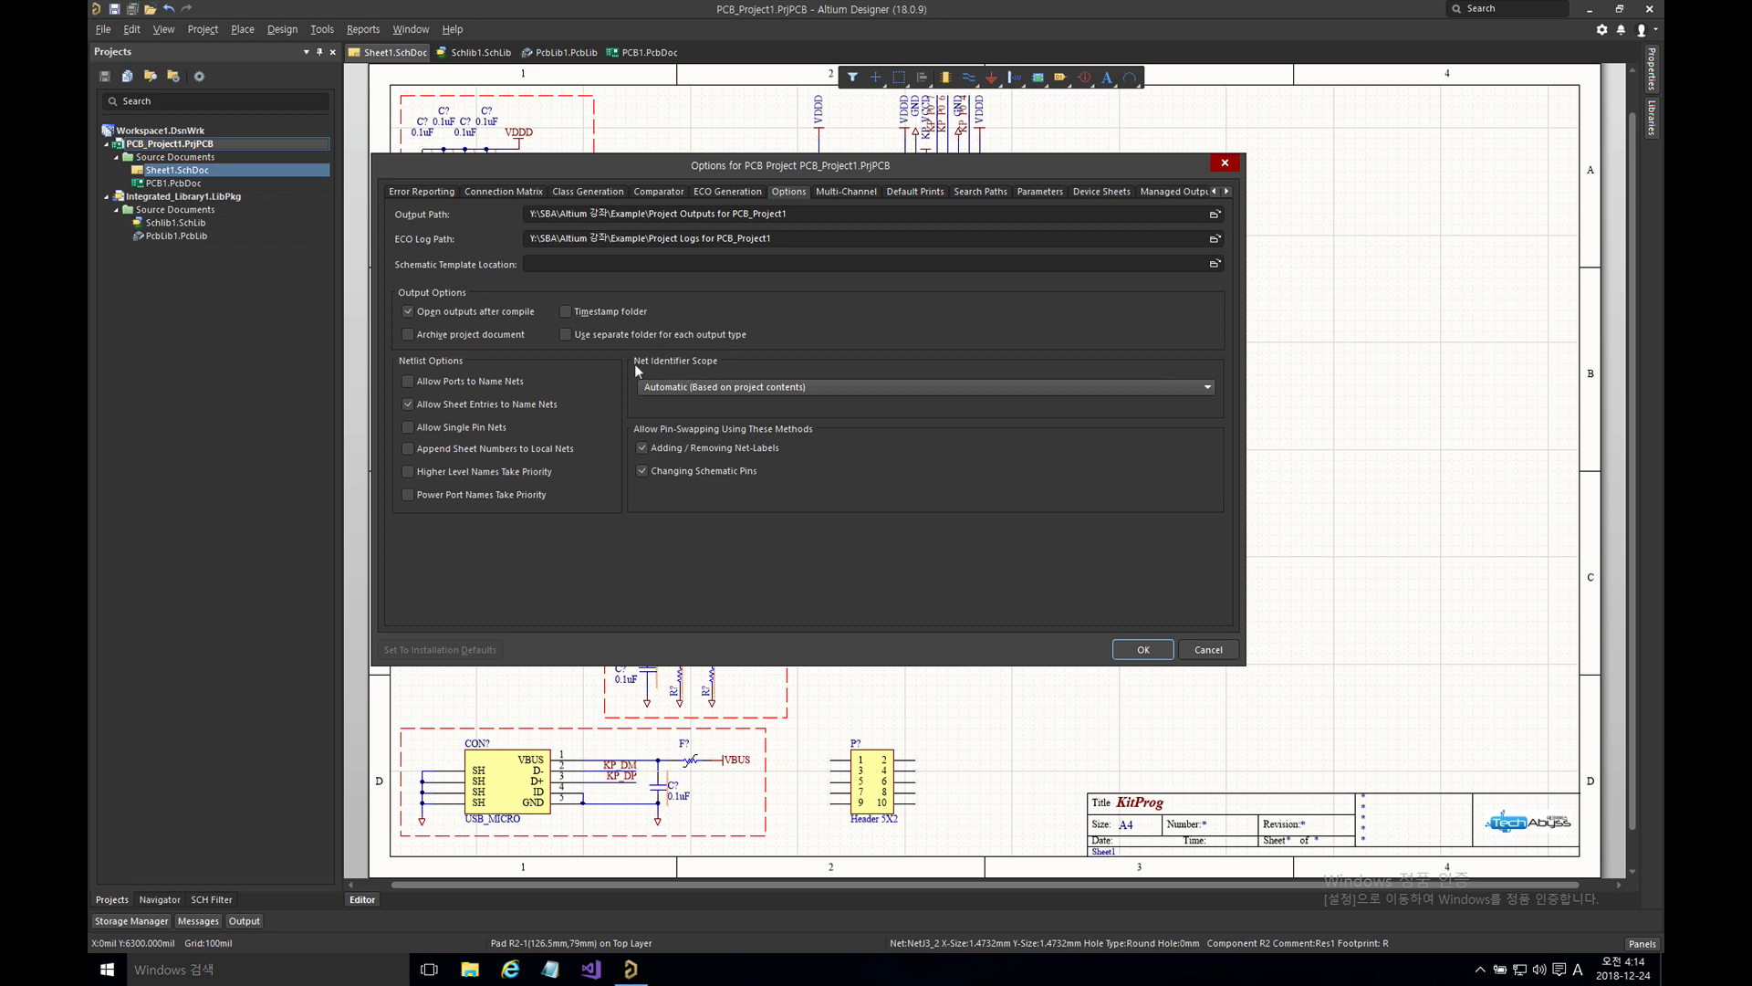
left_click(715, 387)
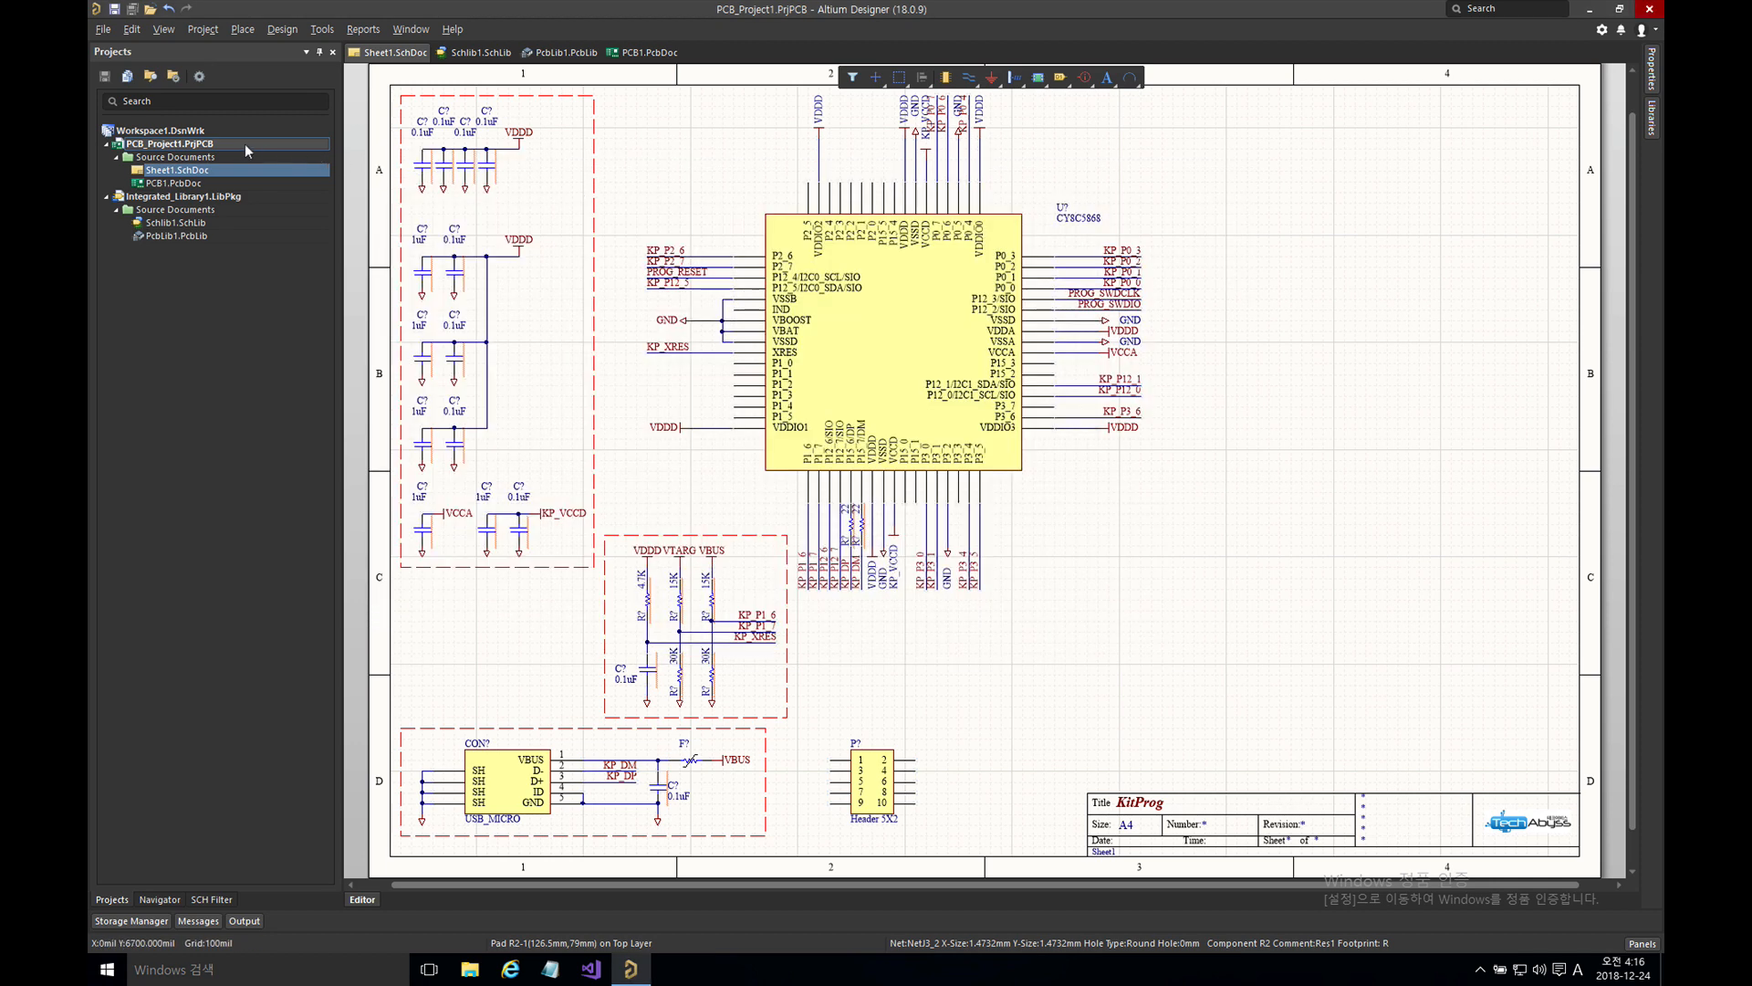
- Add a new schematic sheet to PCB_Project1
right_click(199, 146)
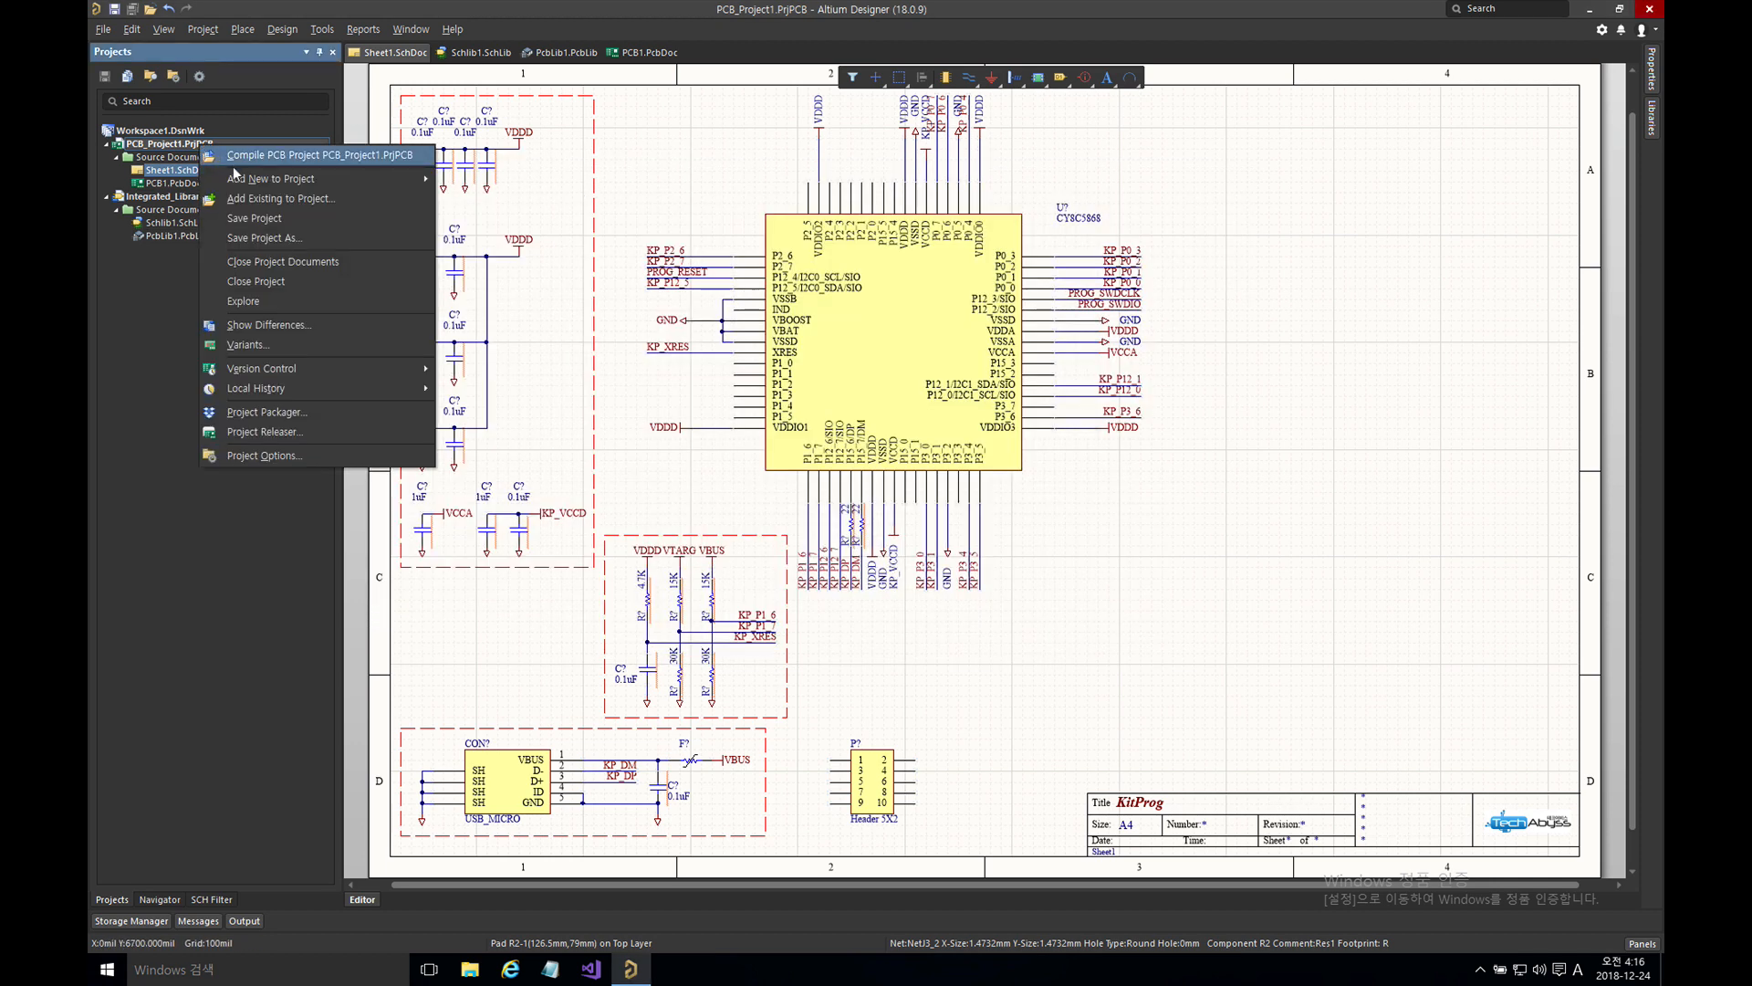
mouse_move(242, 180)
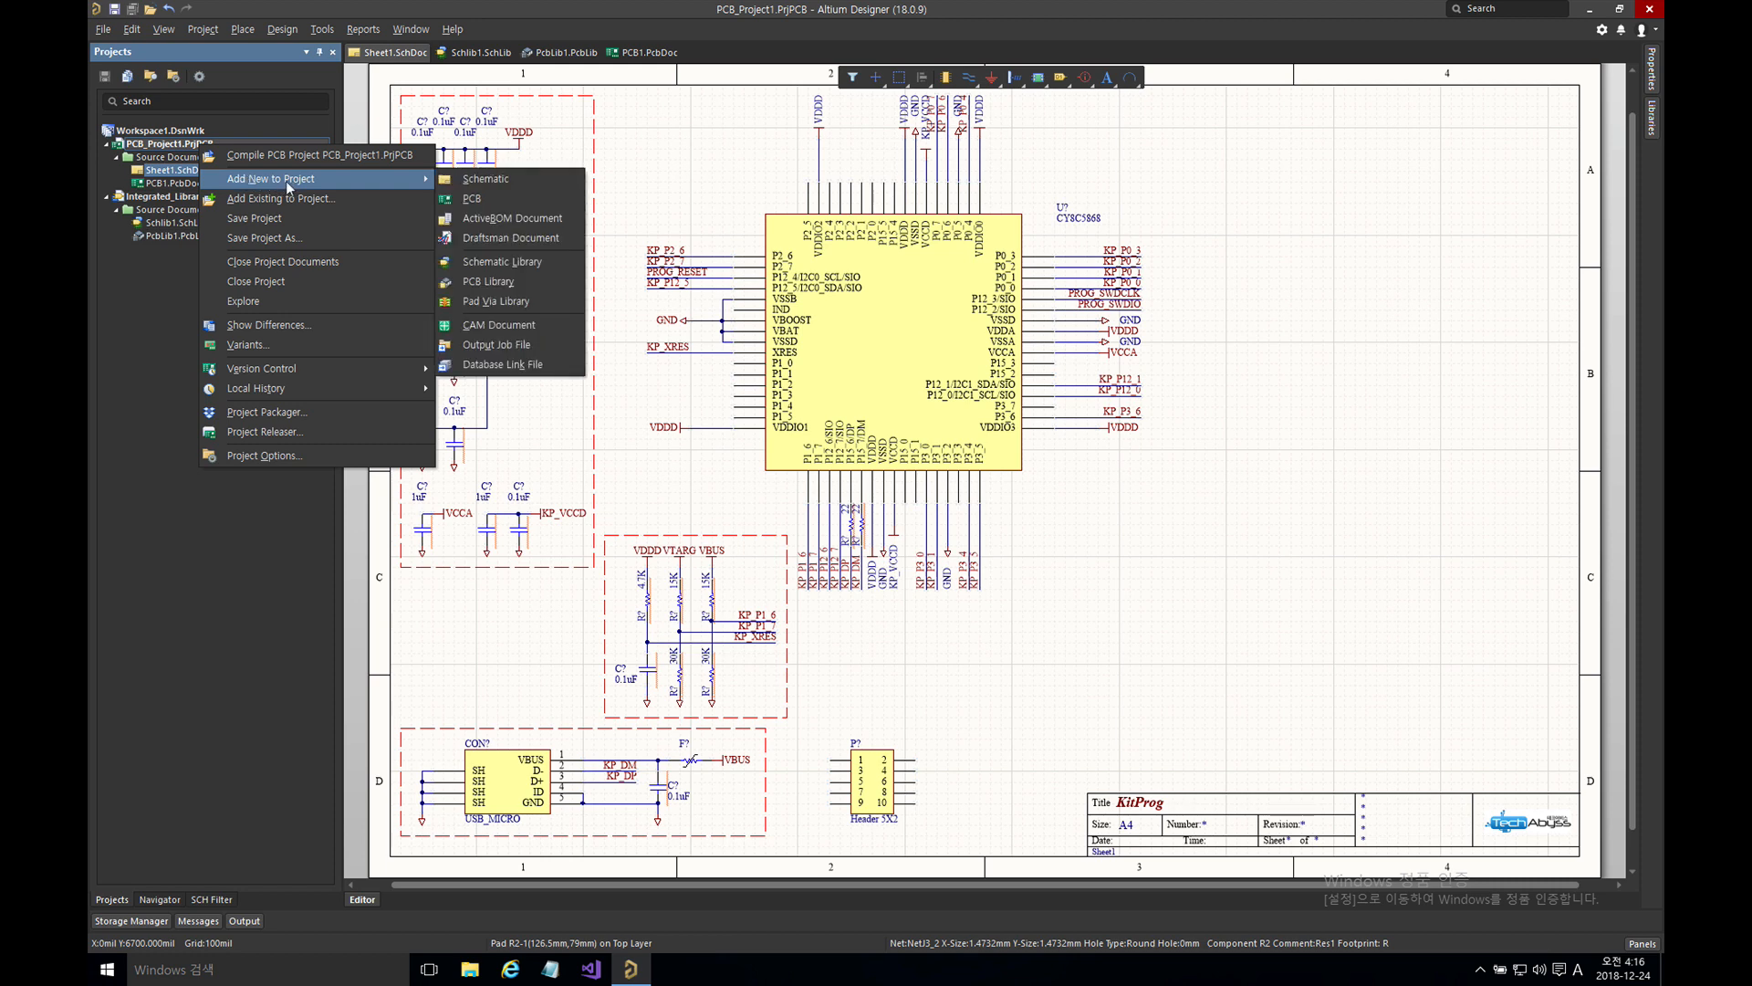
left_click(490, 180)
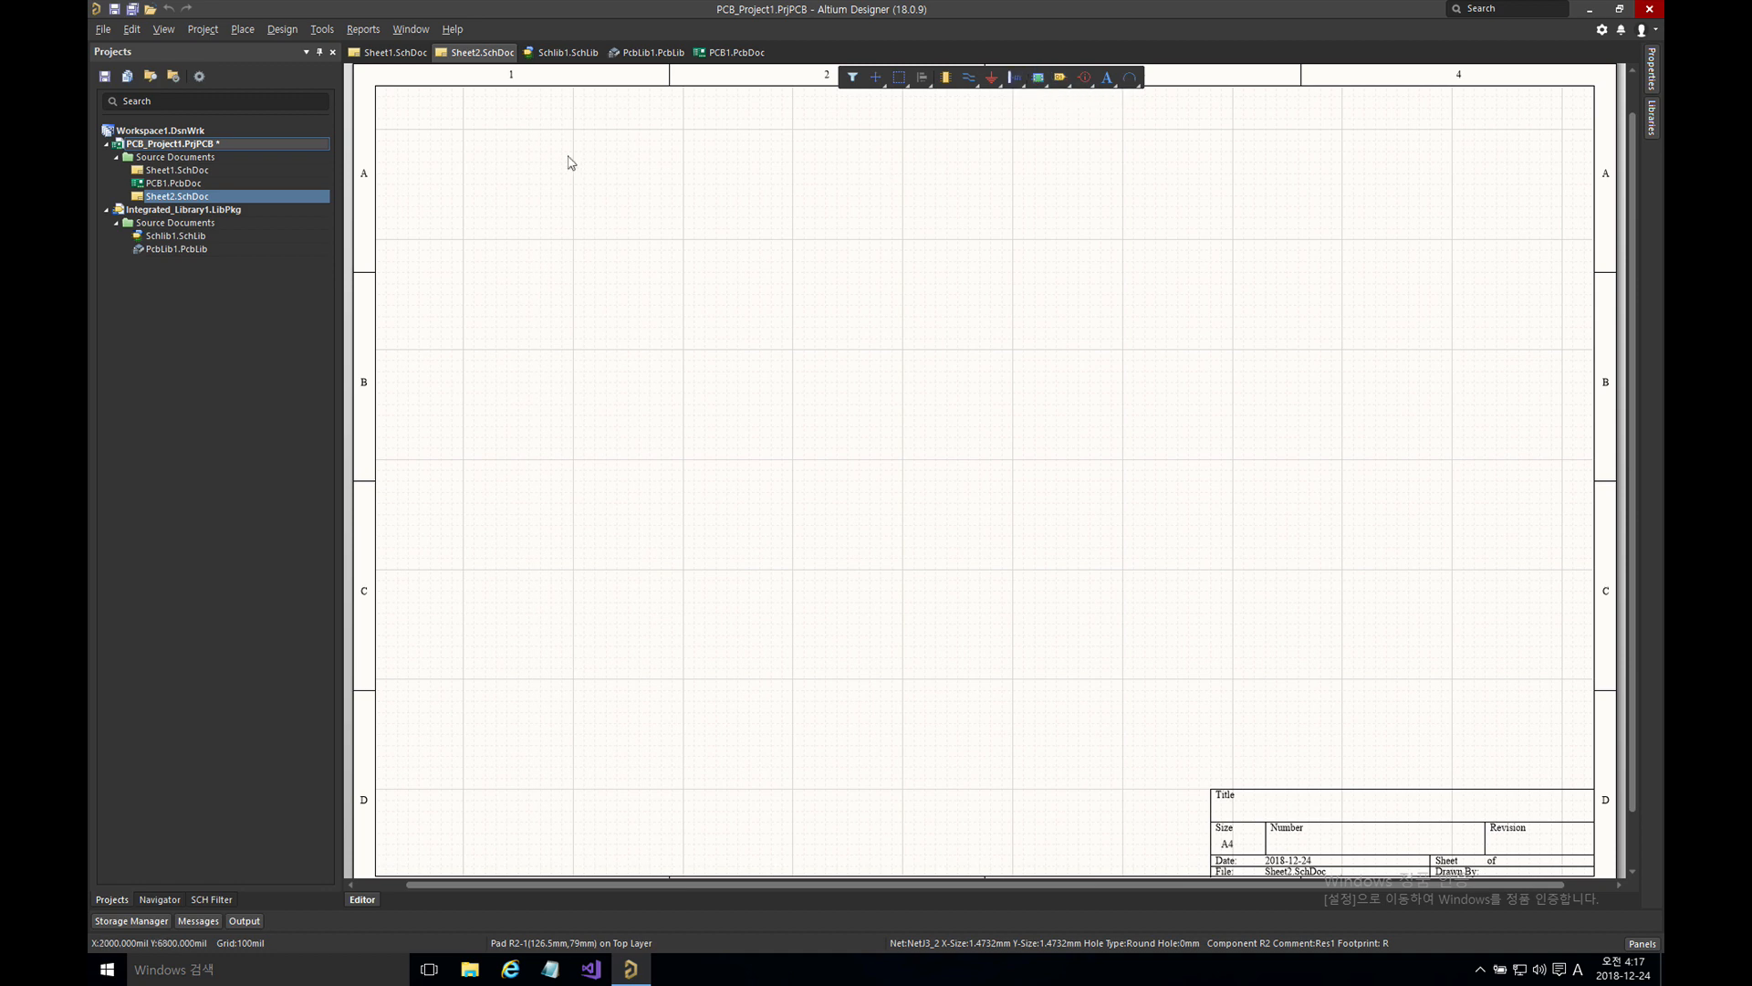
- Copy the KP_P0_3 wire and its net label from Sheet1.SchDoc and paste them onto the new Sheet2.SchDoc
left_click(177, 170)
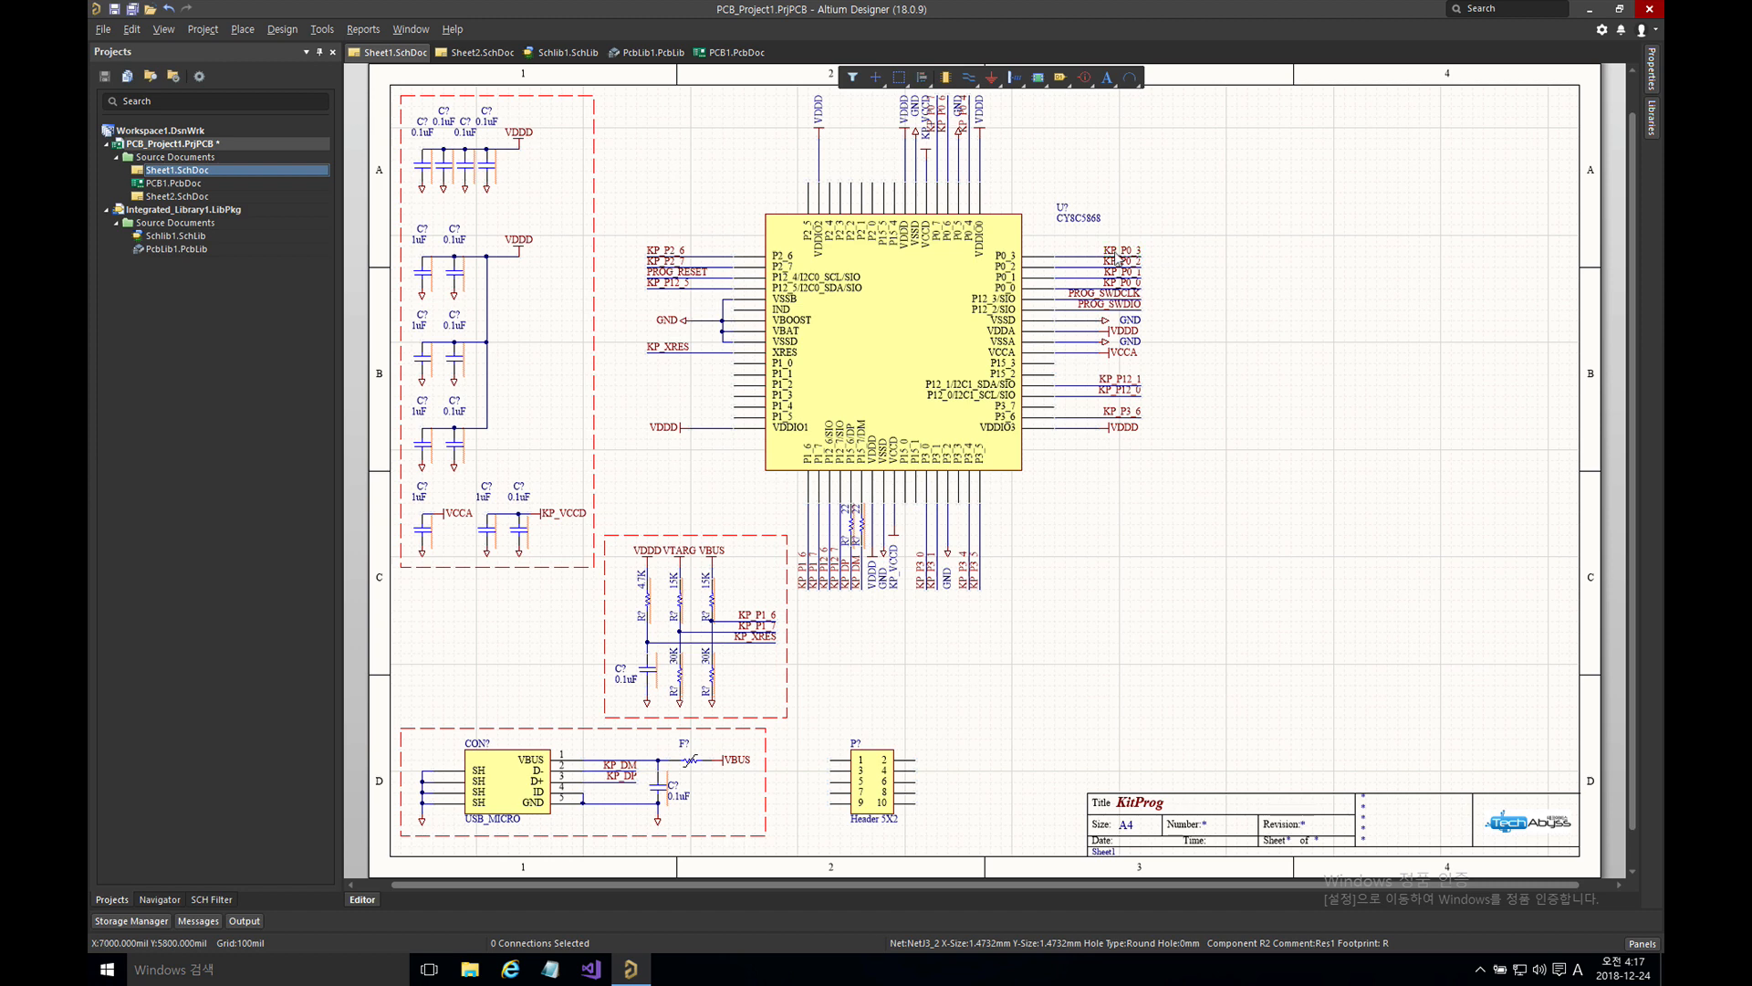
scroll(1118, 256, "up", 5, "ctrl")
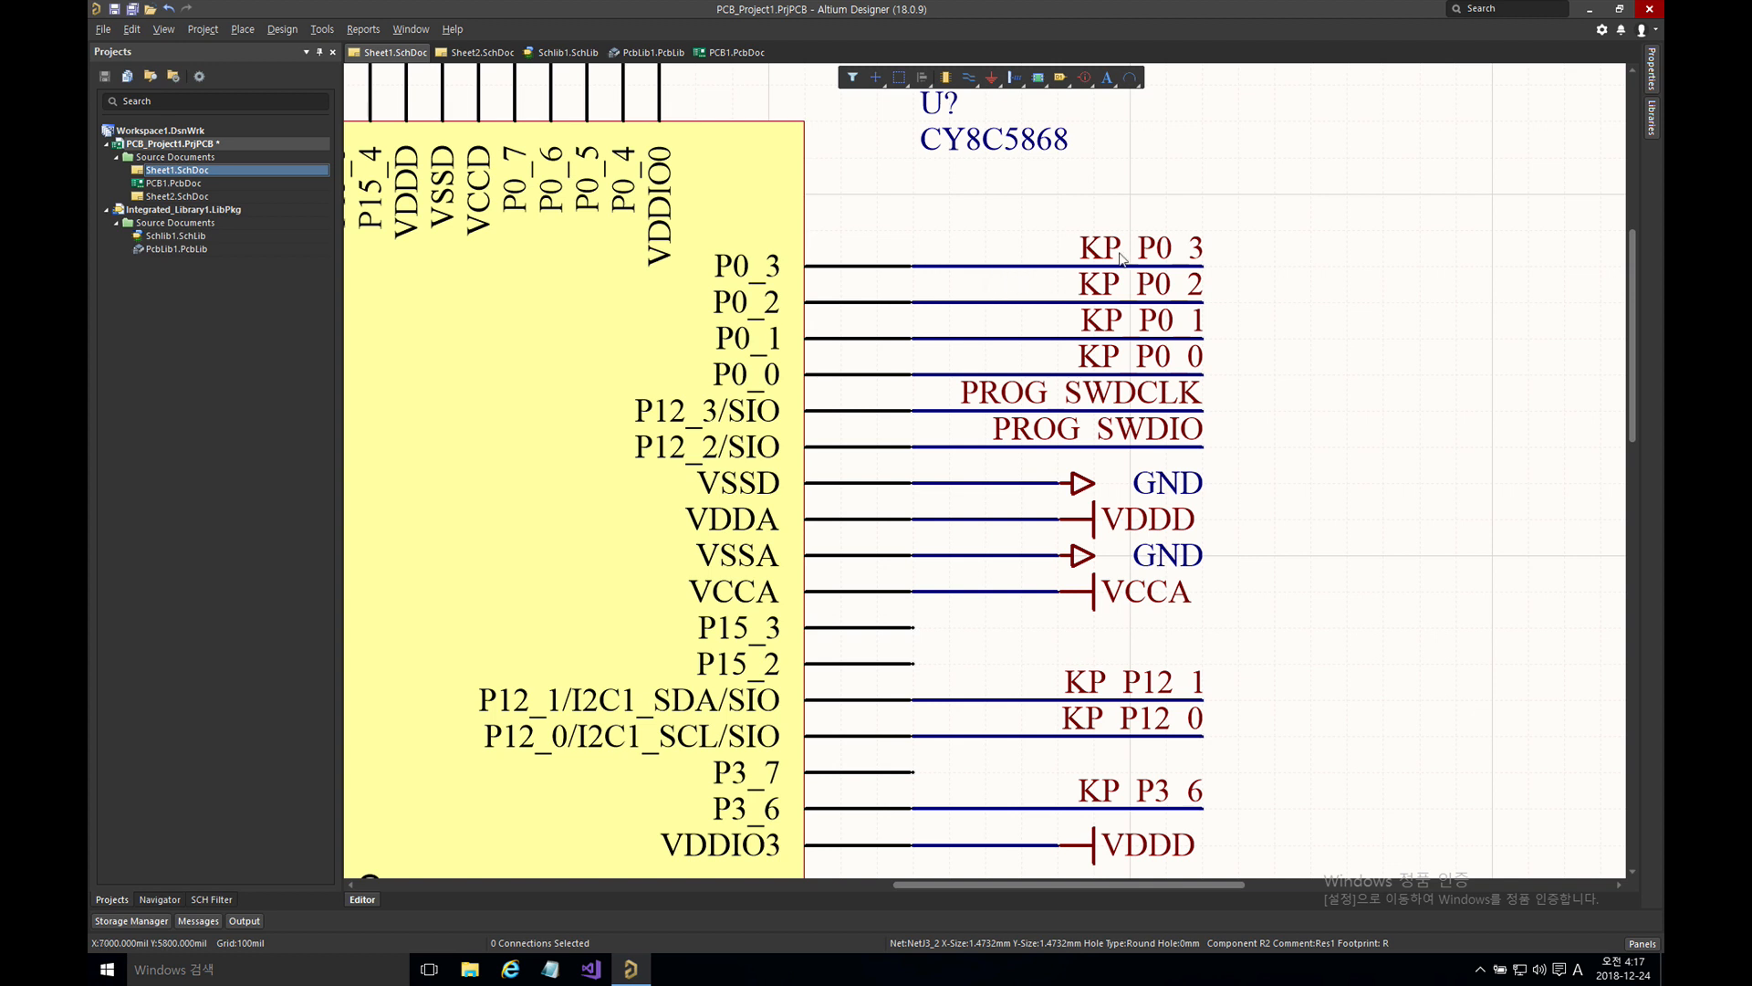
left_click(1093, 248)
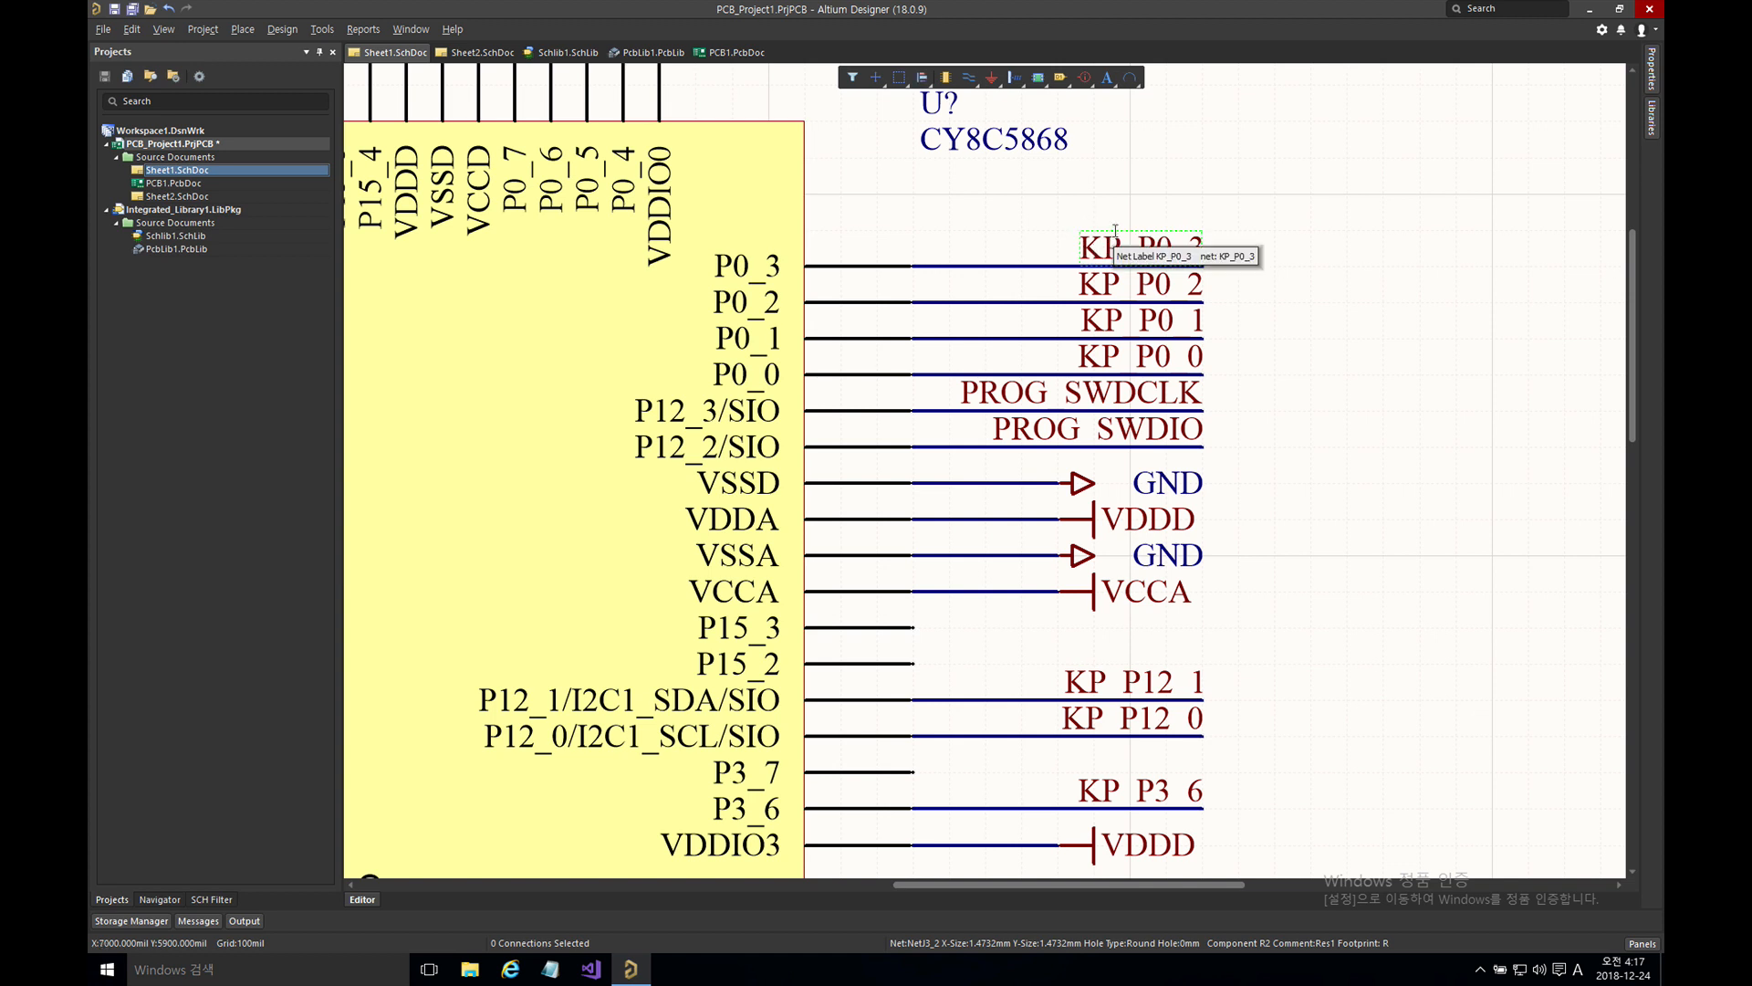
left_click(1045, 236)
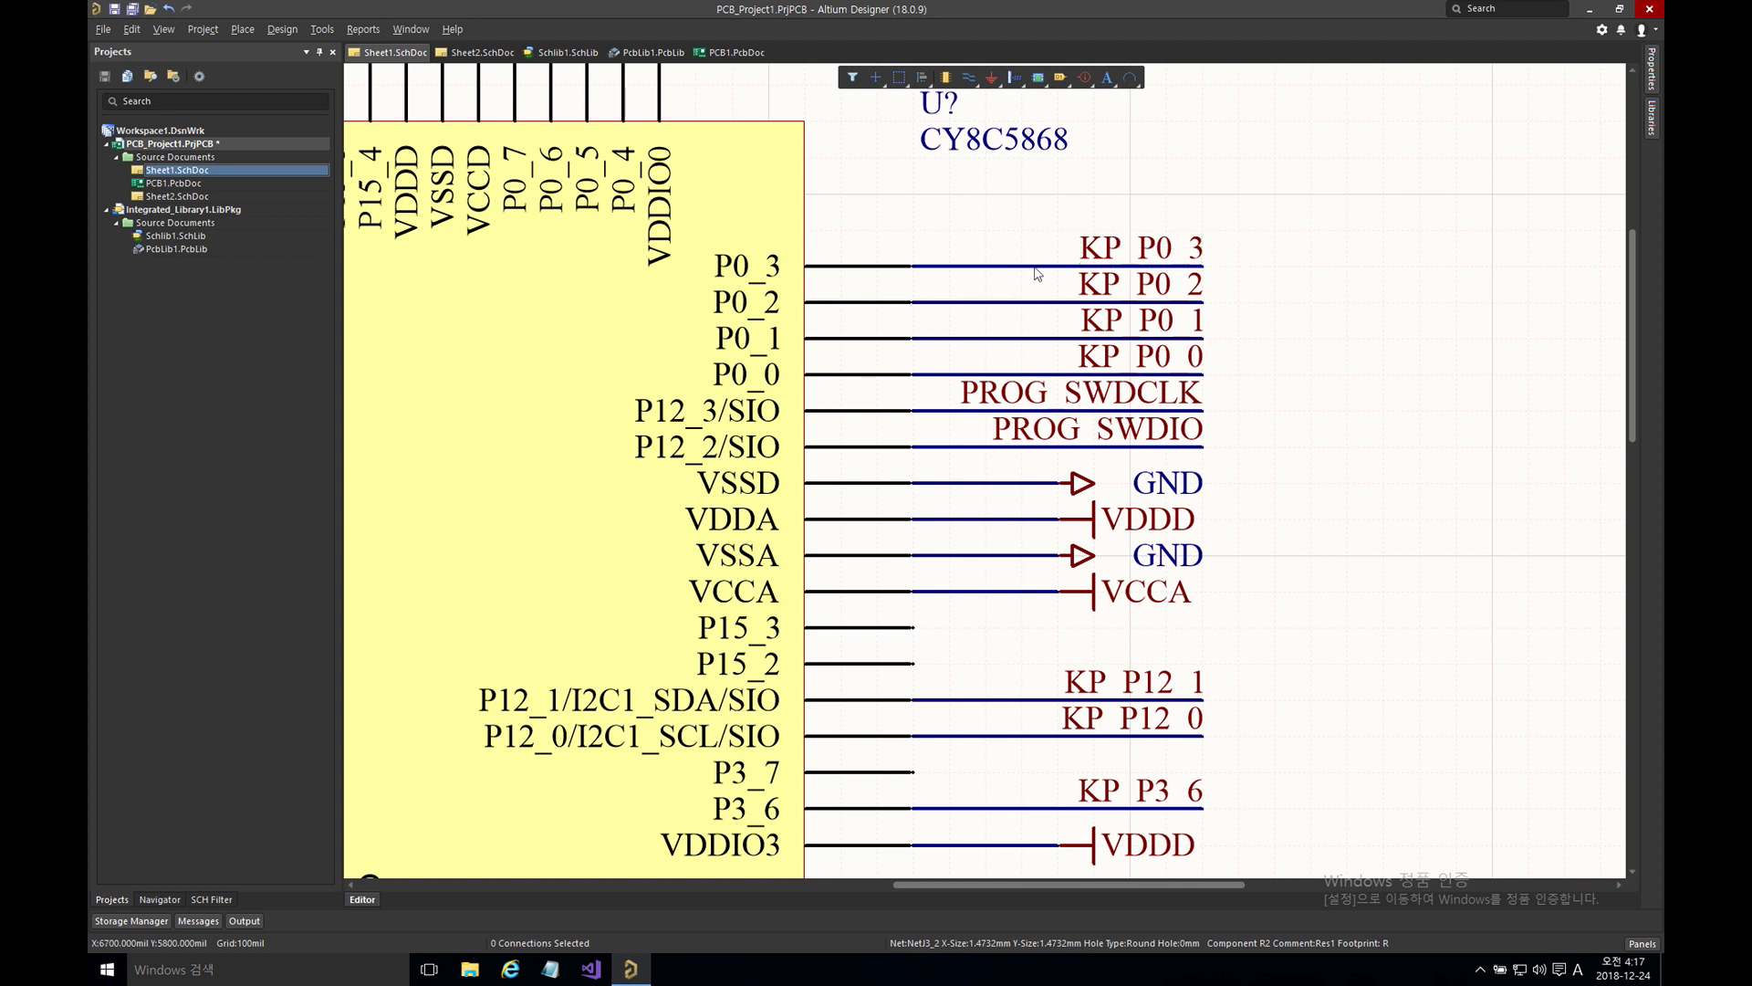
left_click_drag(1022, 226, 1054, 265)
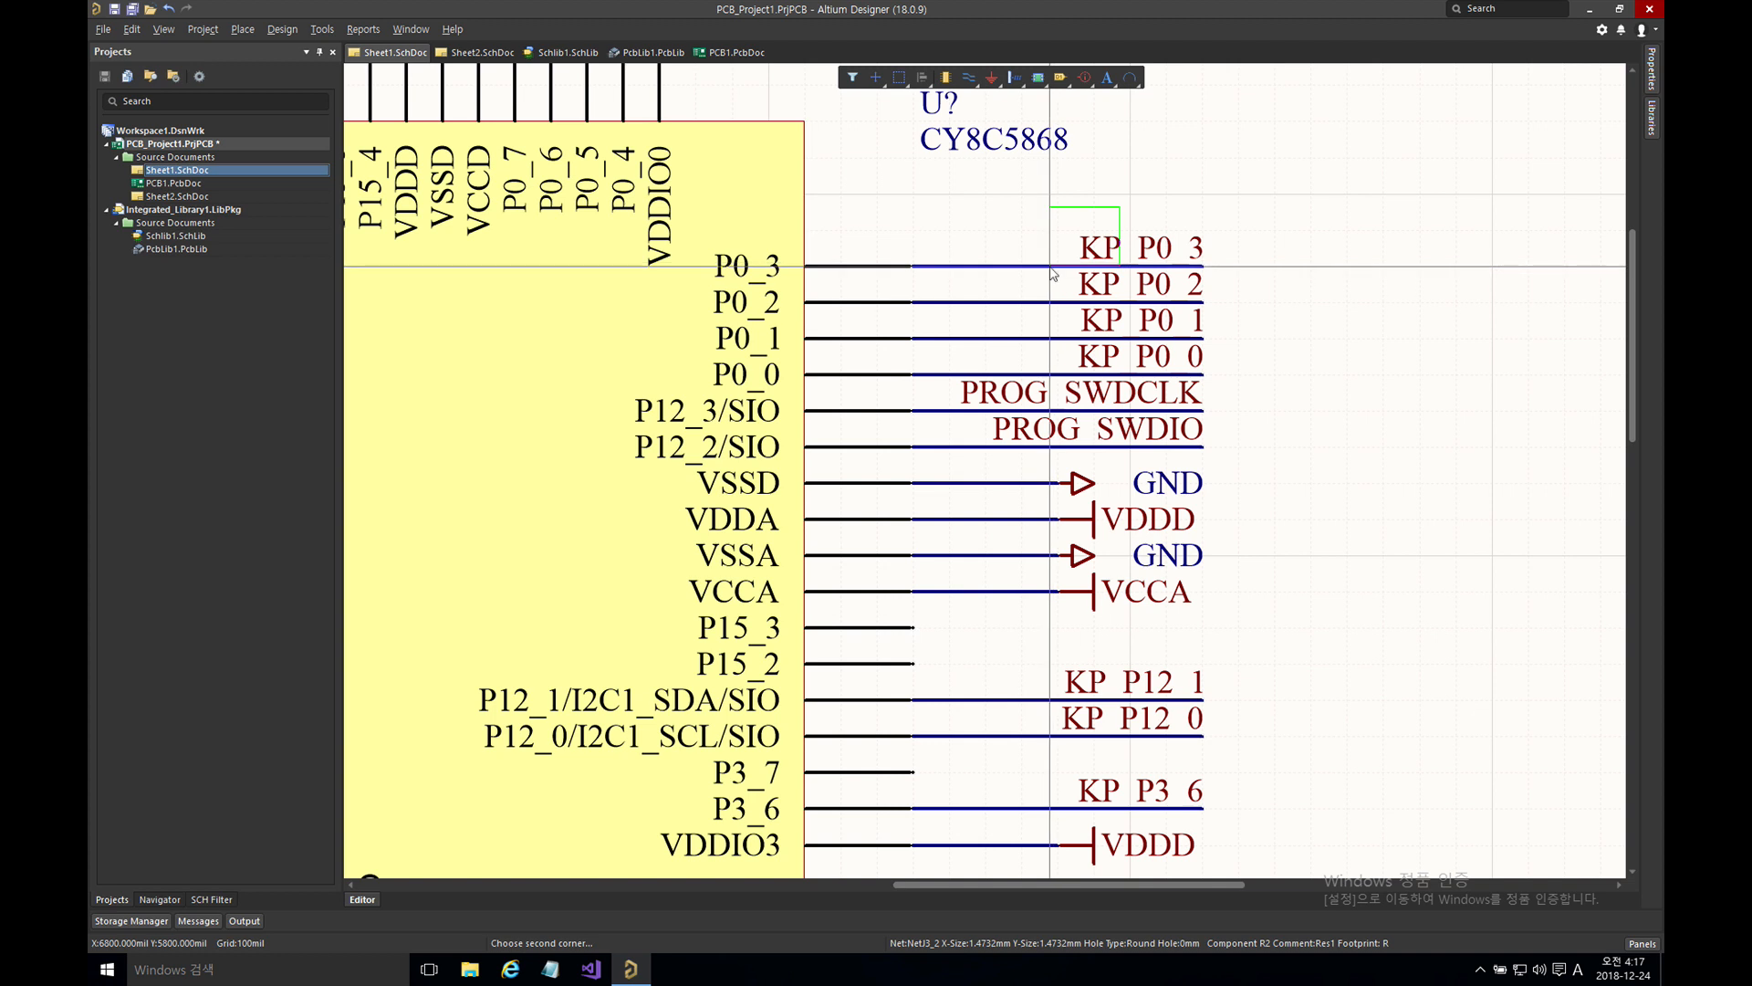
left_click(1054, 251)
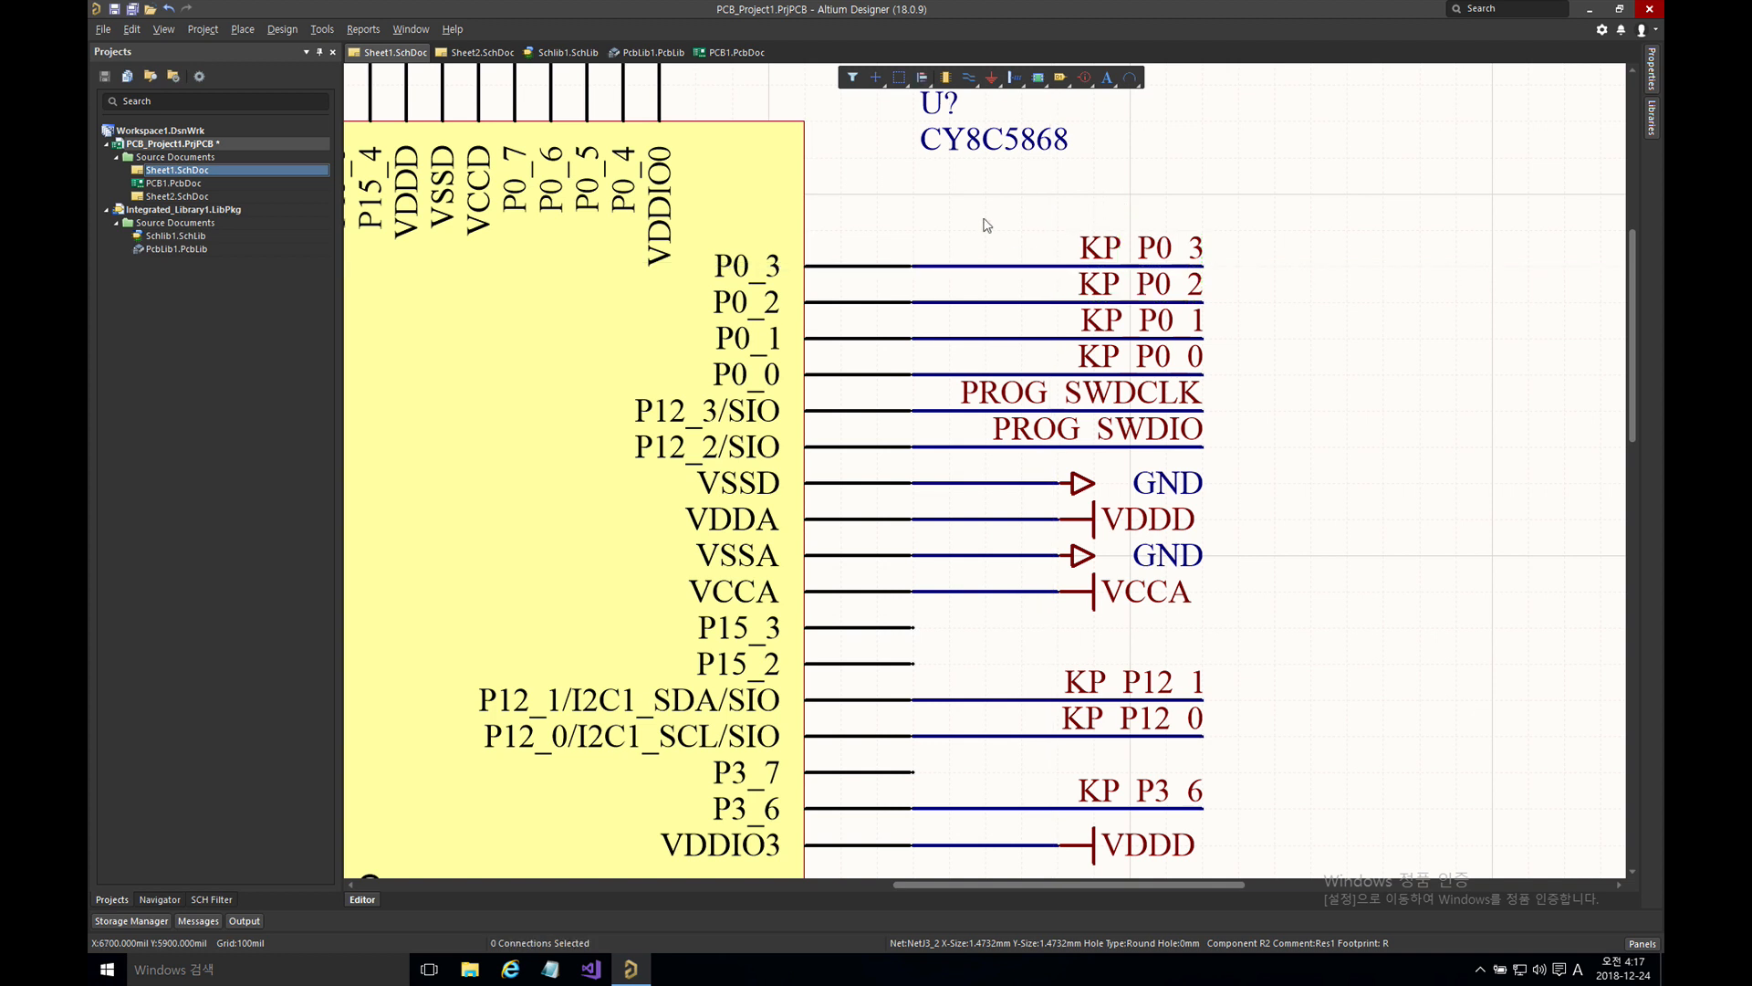
left_click(177, 196)
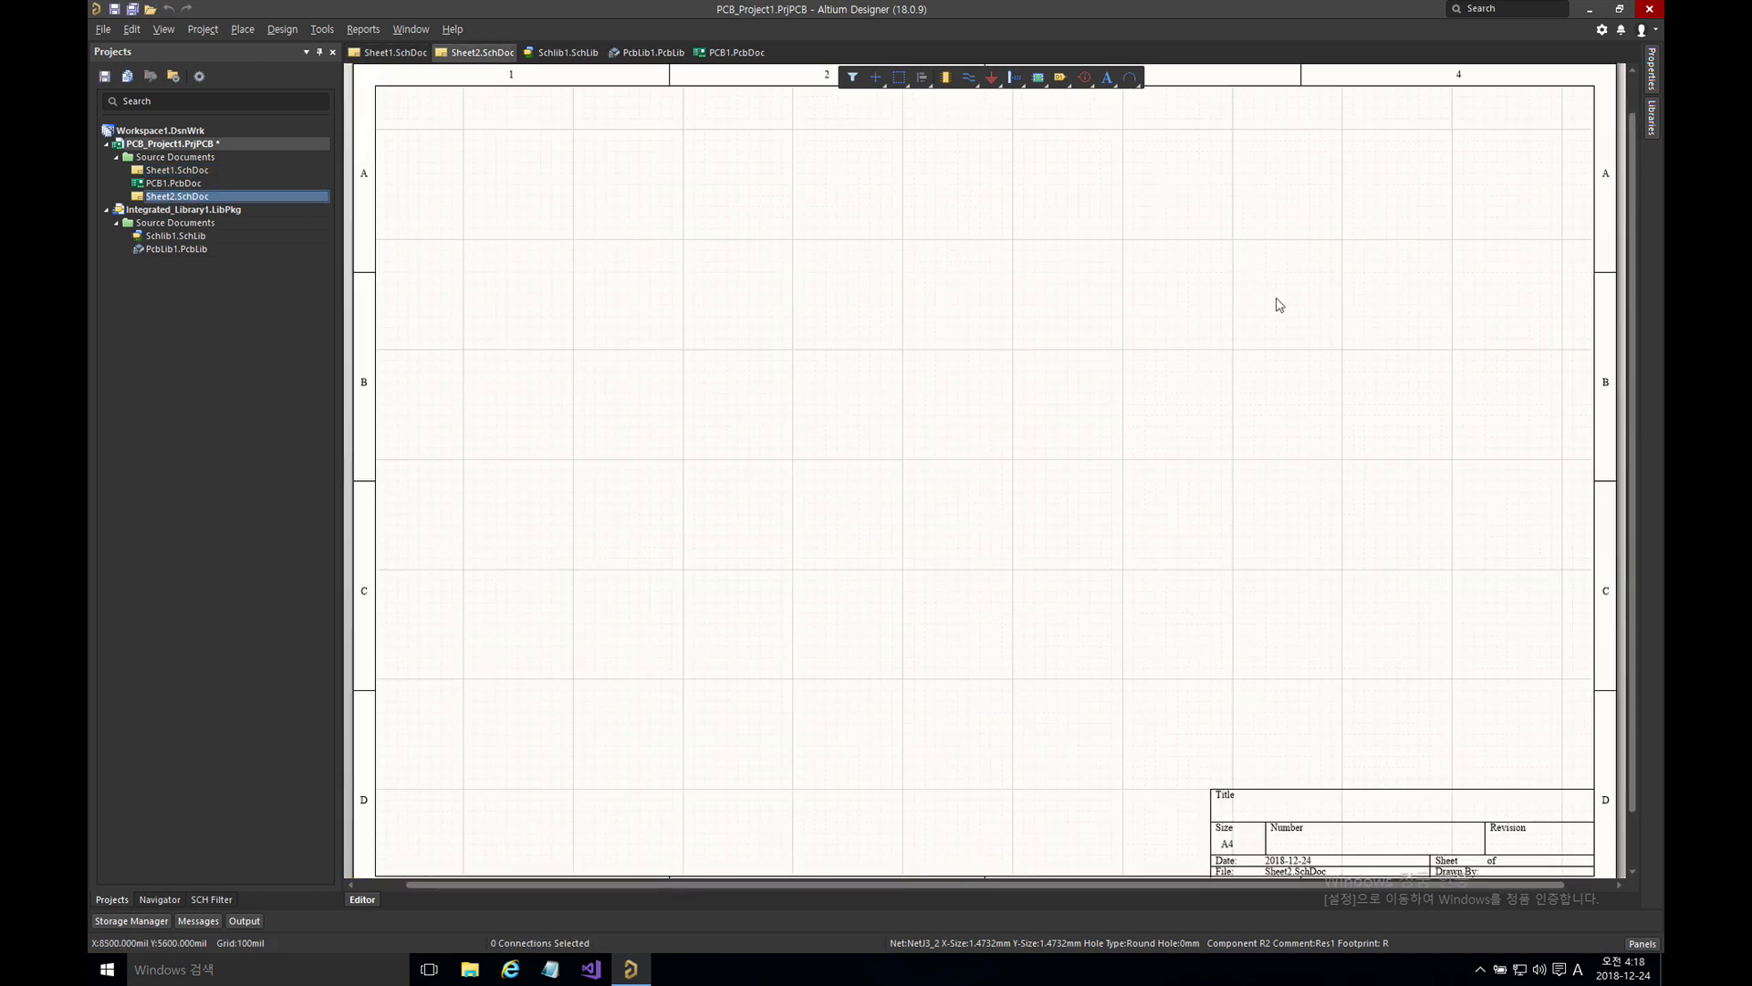
key("ctrl+v")
left_click(909, 331)
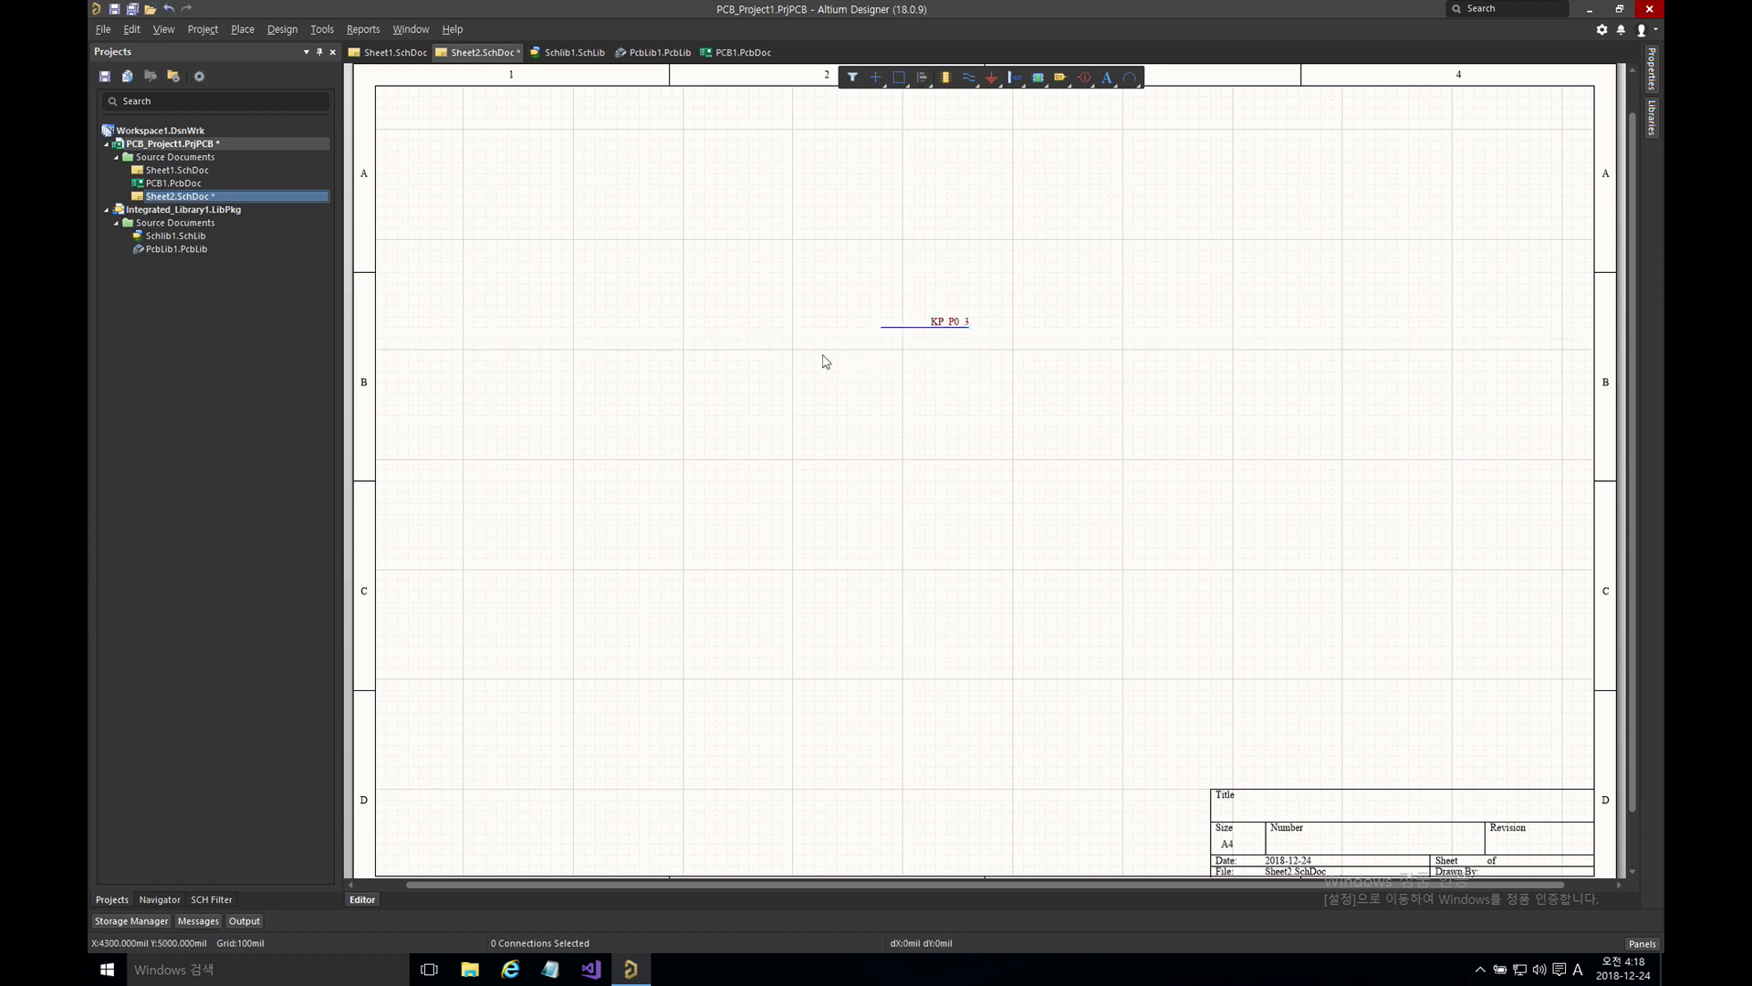
- Save the new schematic as Sheet2.SchDoc in the Example folder and compile PCB_Project1
key("ctrl+s")
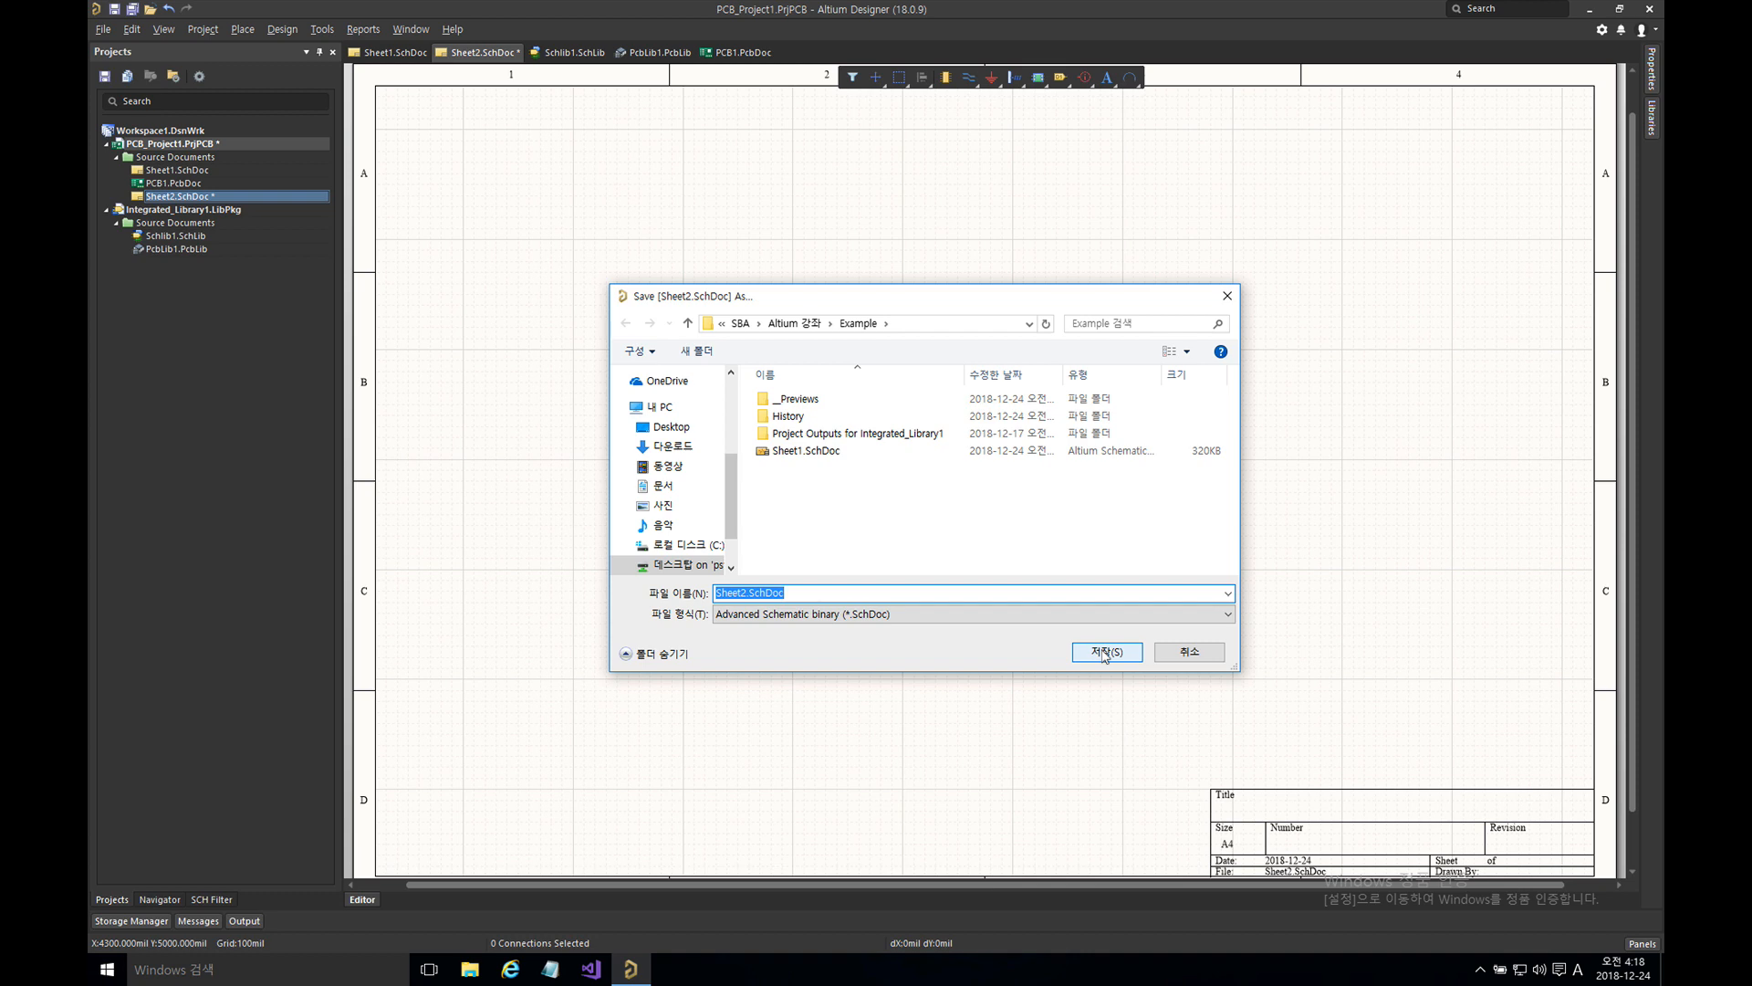
left_click(1105, 654)
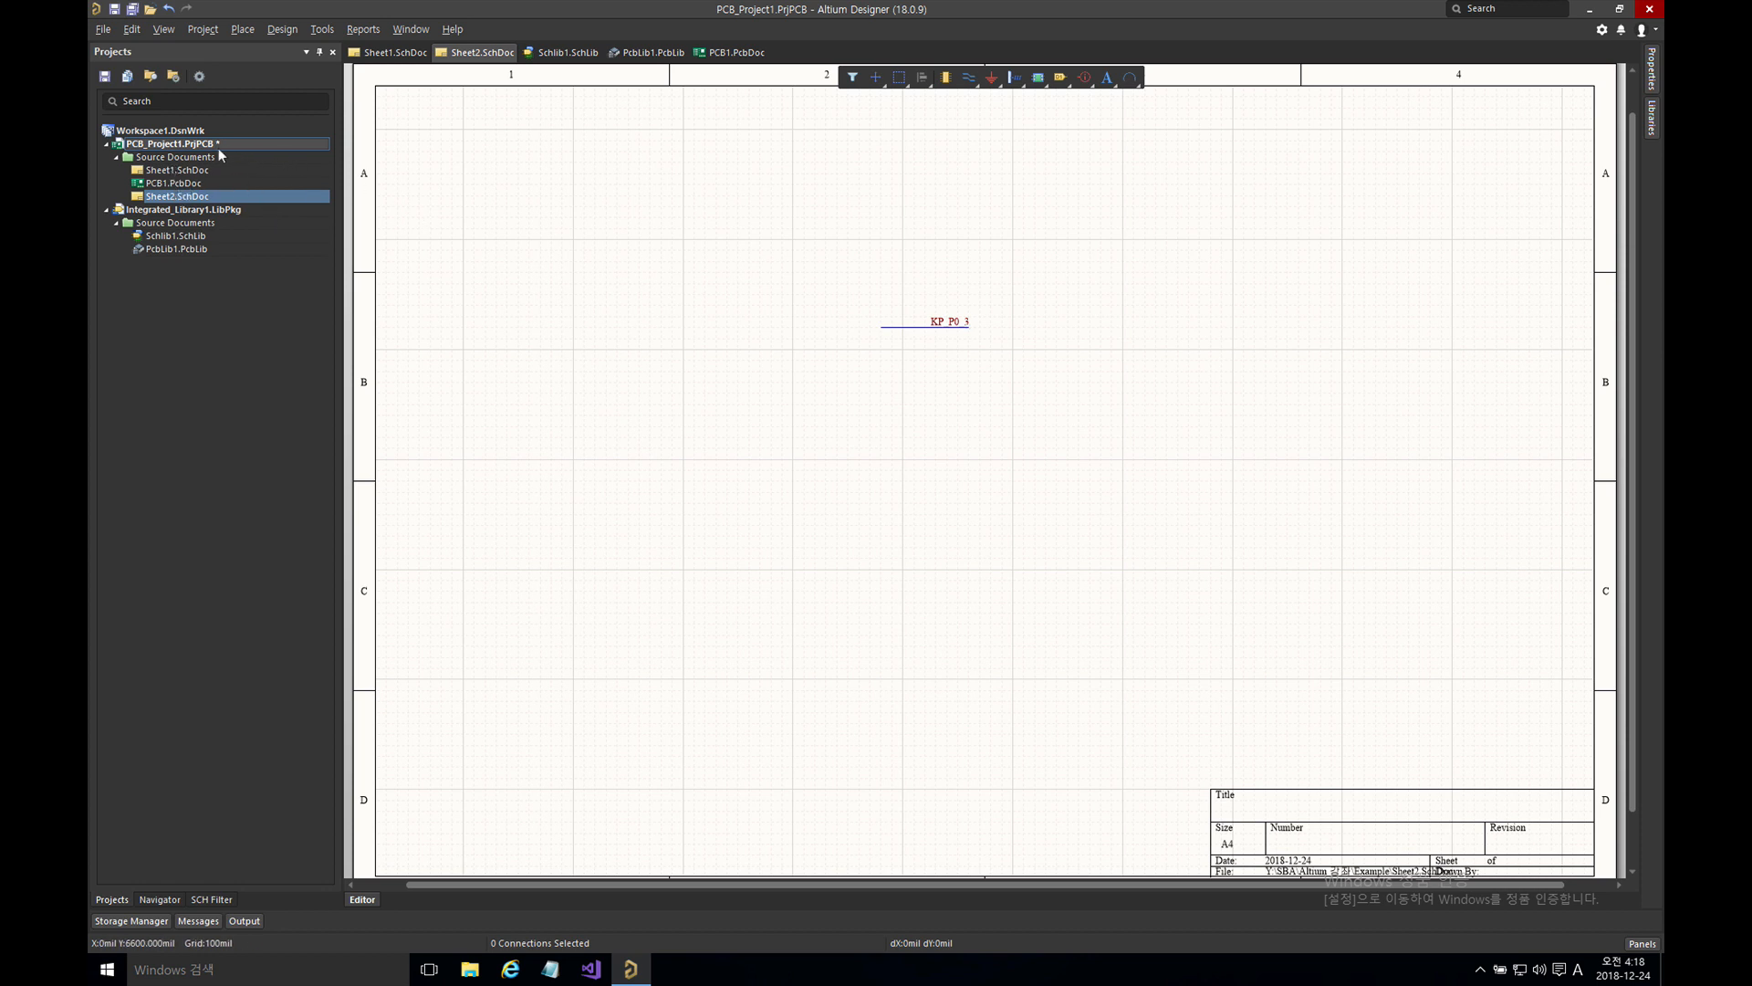
right_click(159, 146)
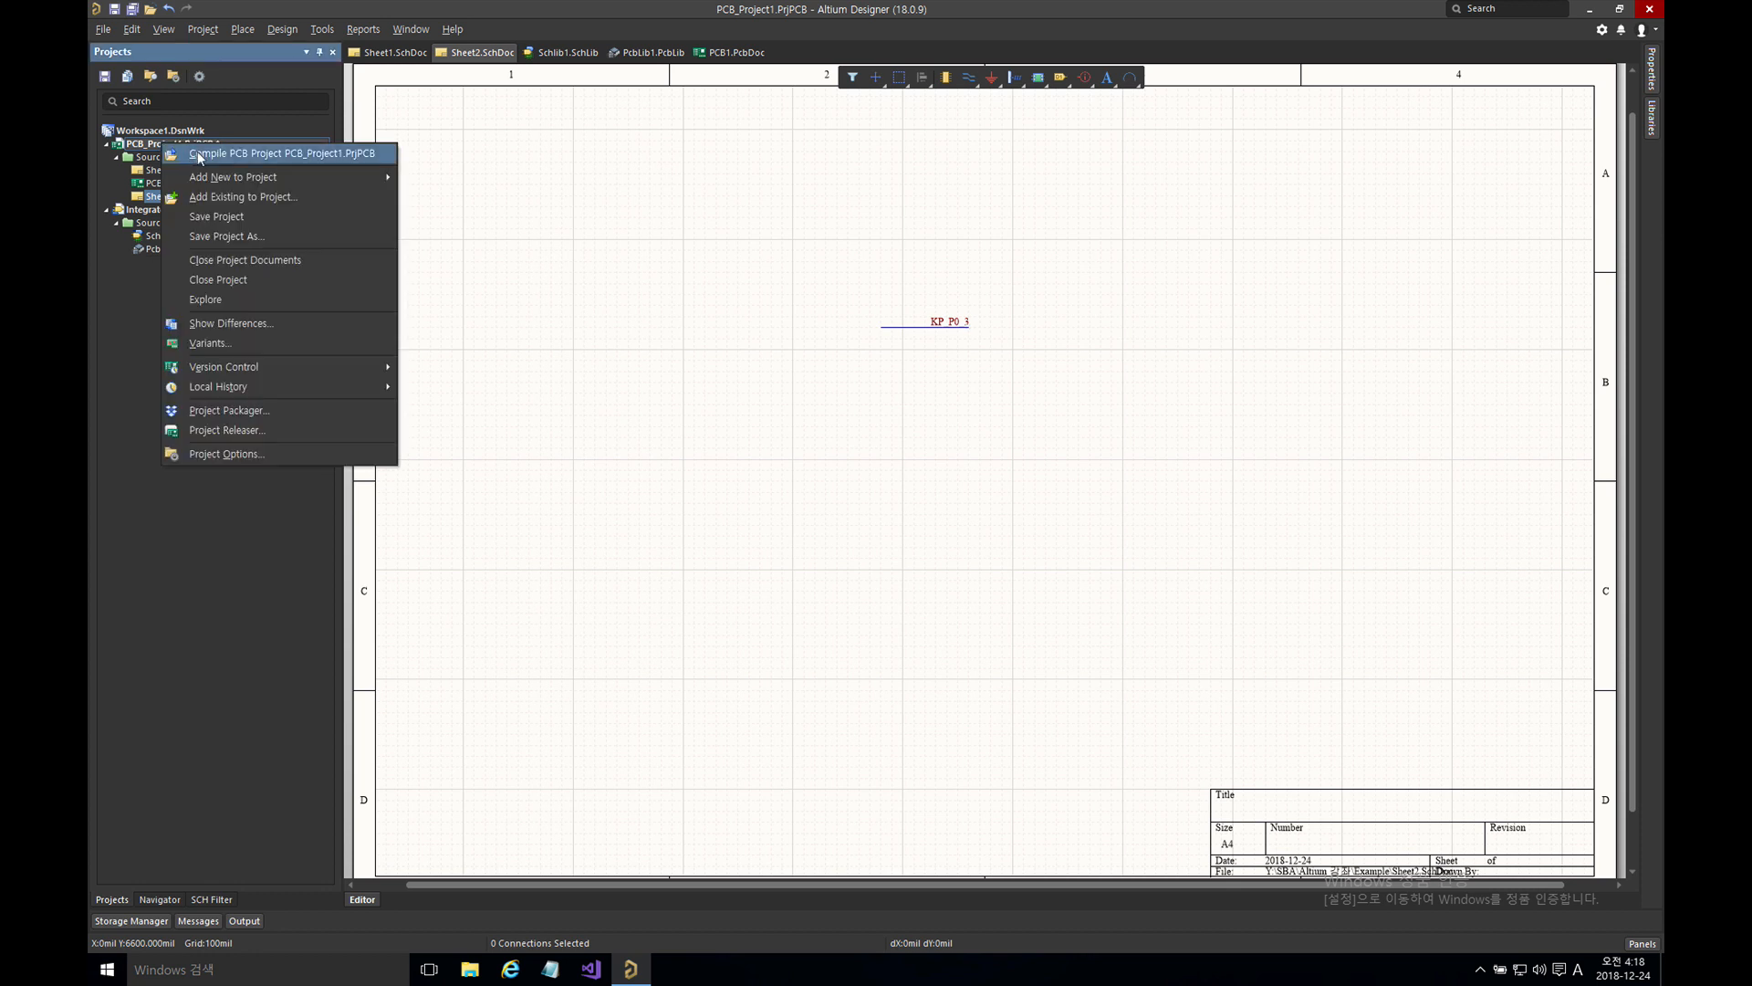
left_click(199, 155)
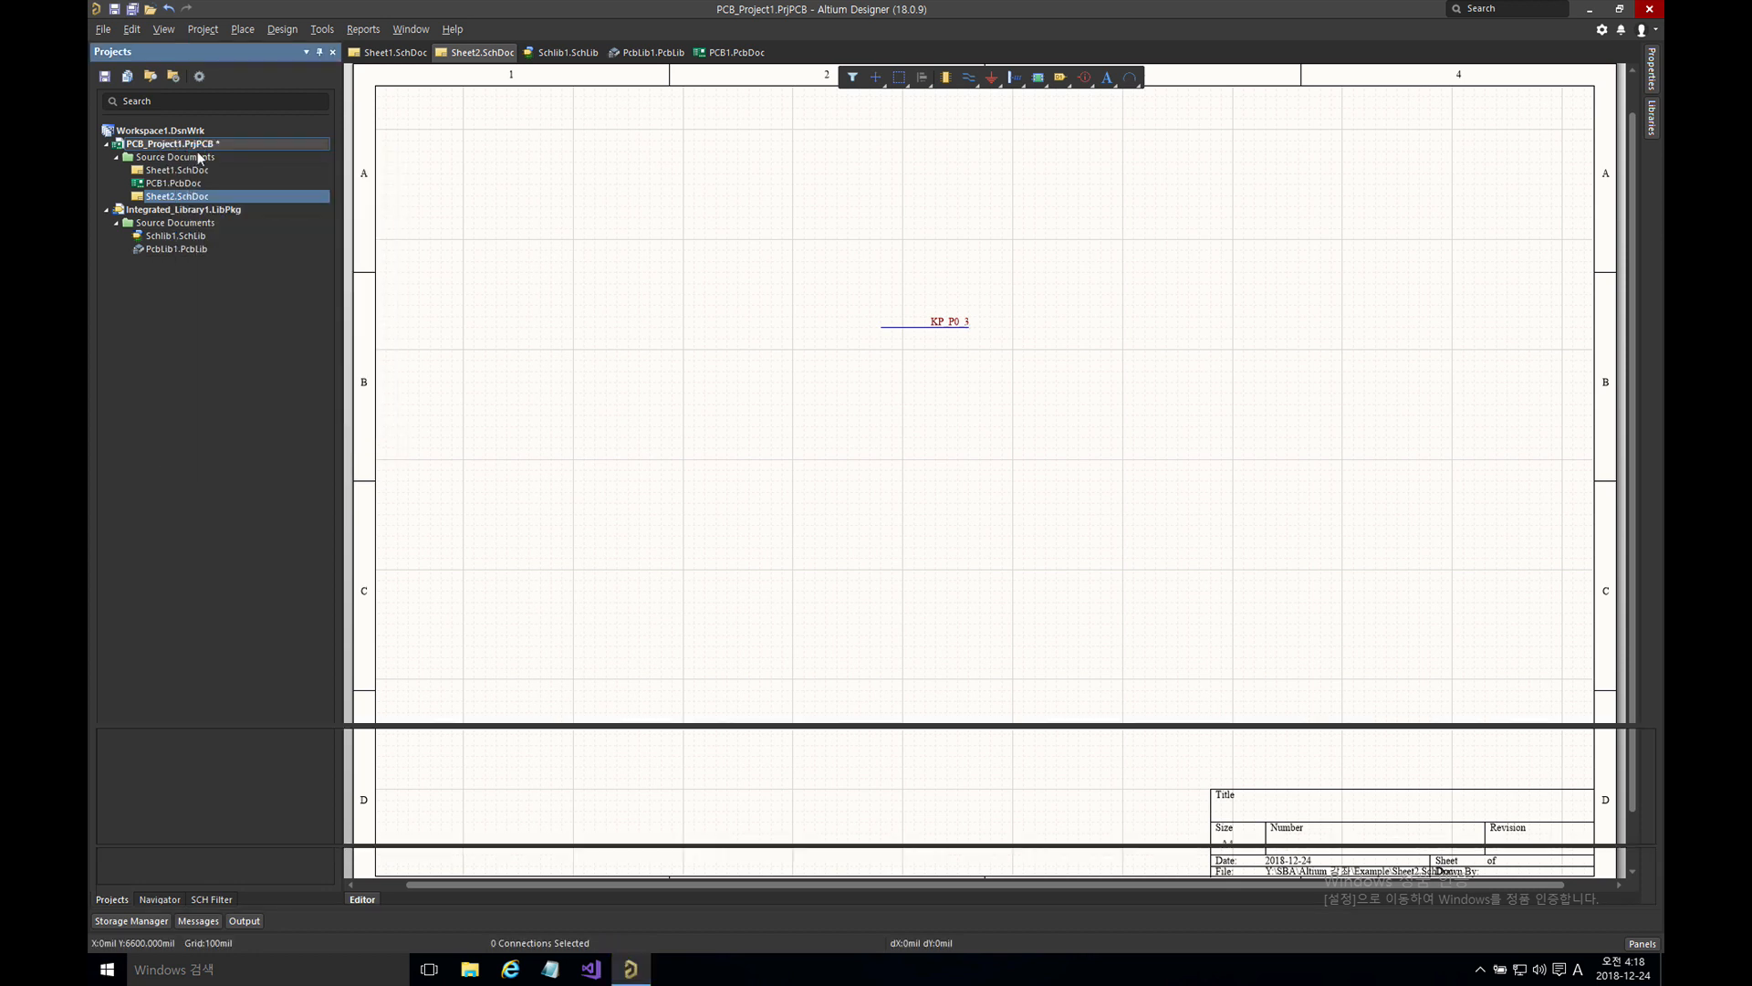
left_click(458, 237)
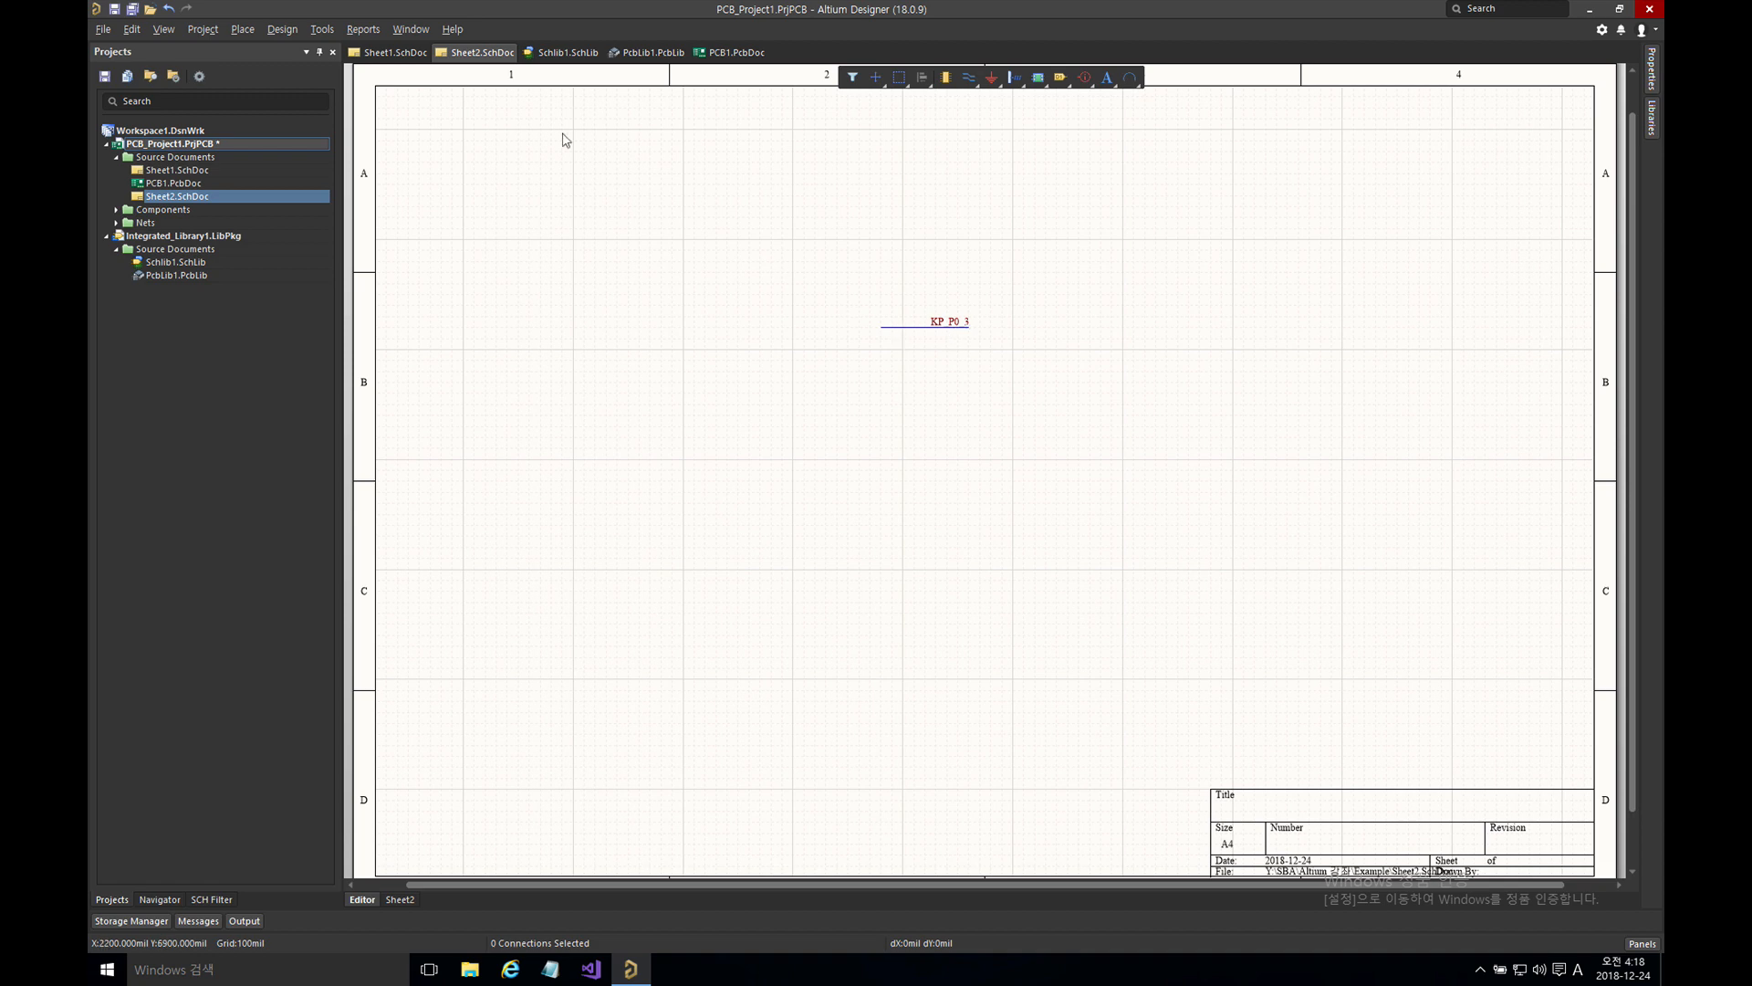
- Enable the Document Tree on mouse hover in the Connectivity Insight options of the Design Insight preferences
left_click(388, 52)
left_click(1602, 31)
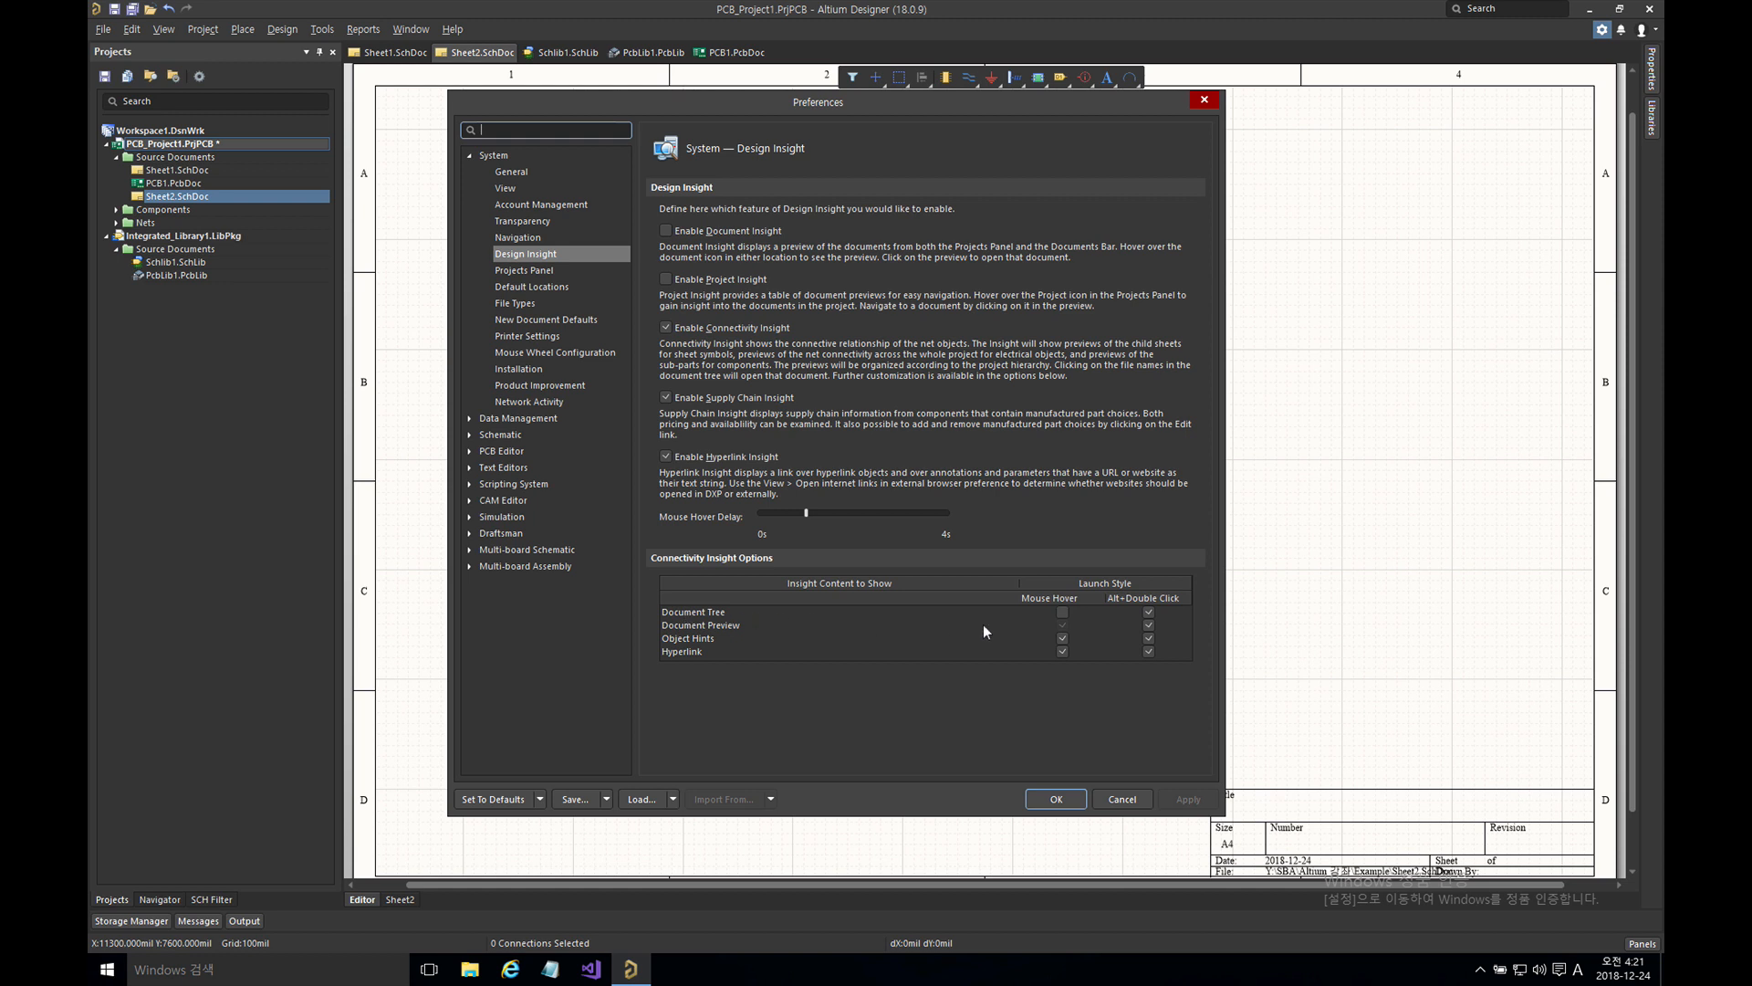
left_click(1062, 610)
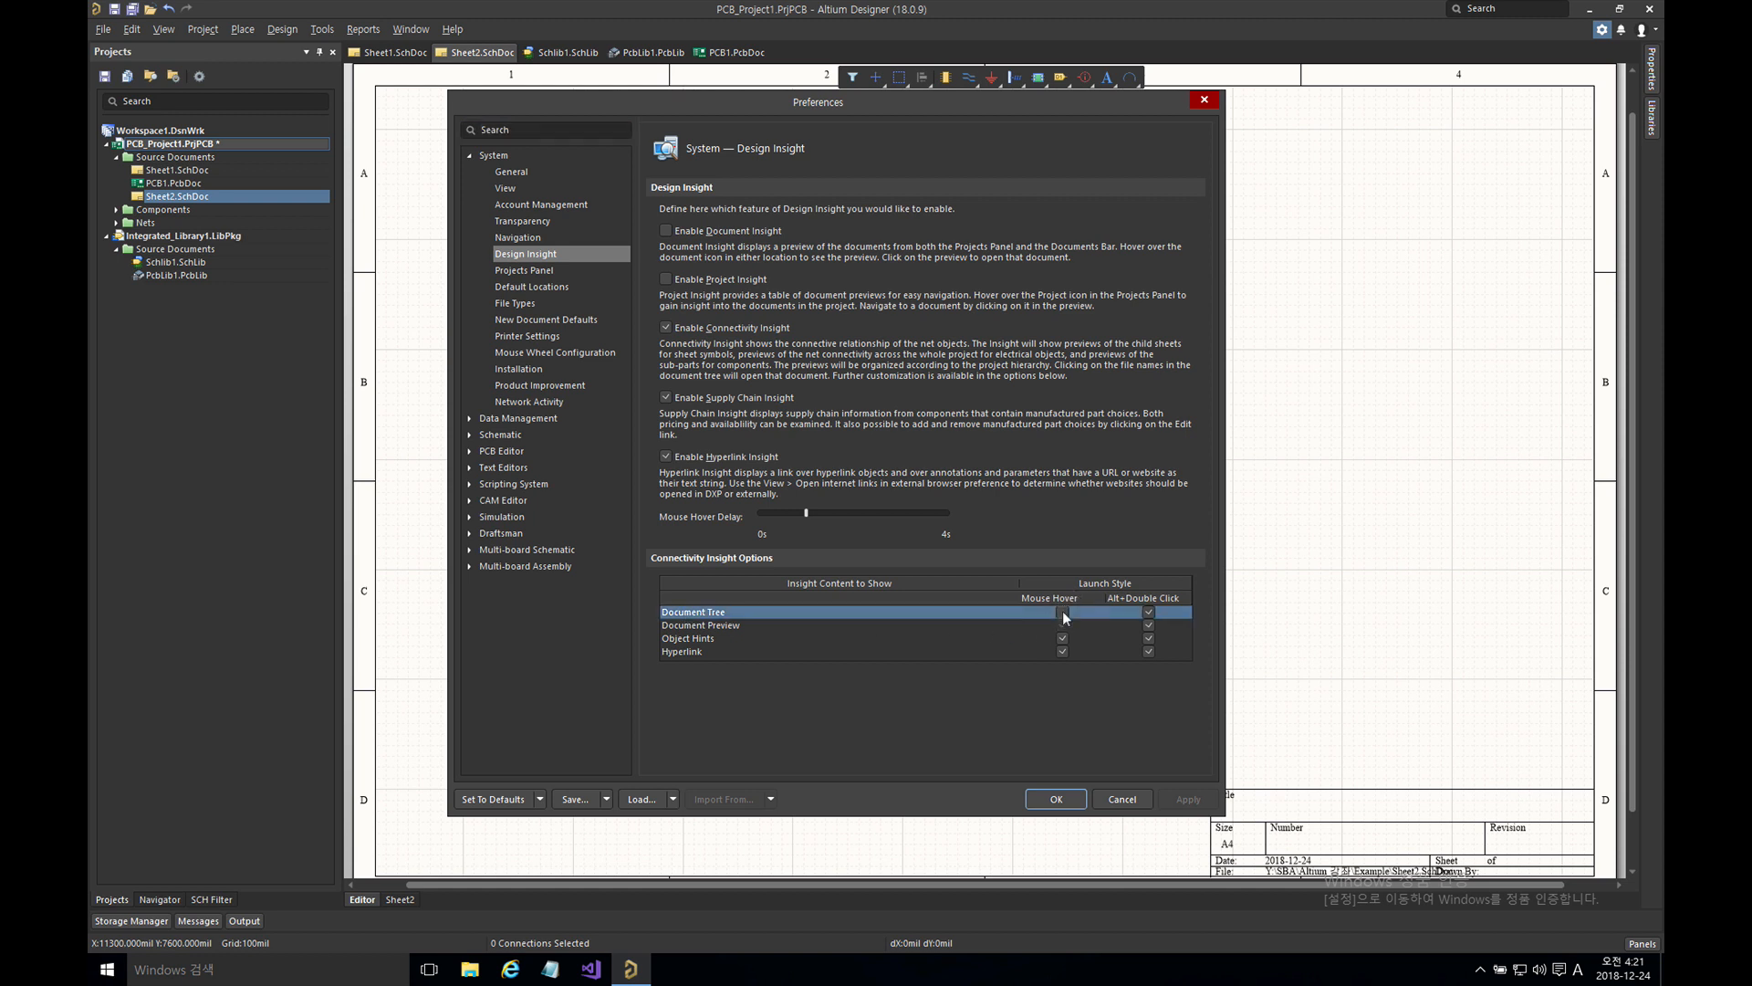
left_click(1057, 799)
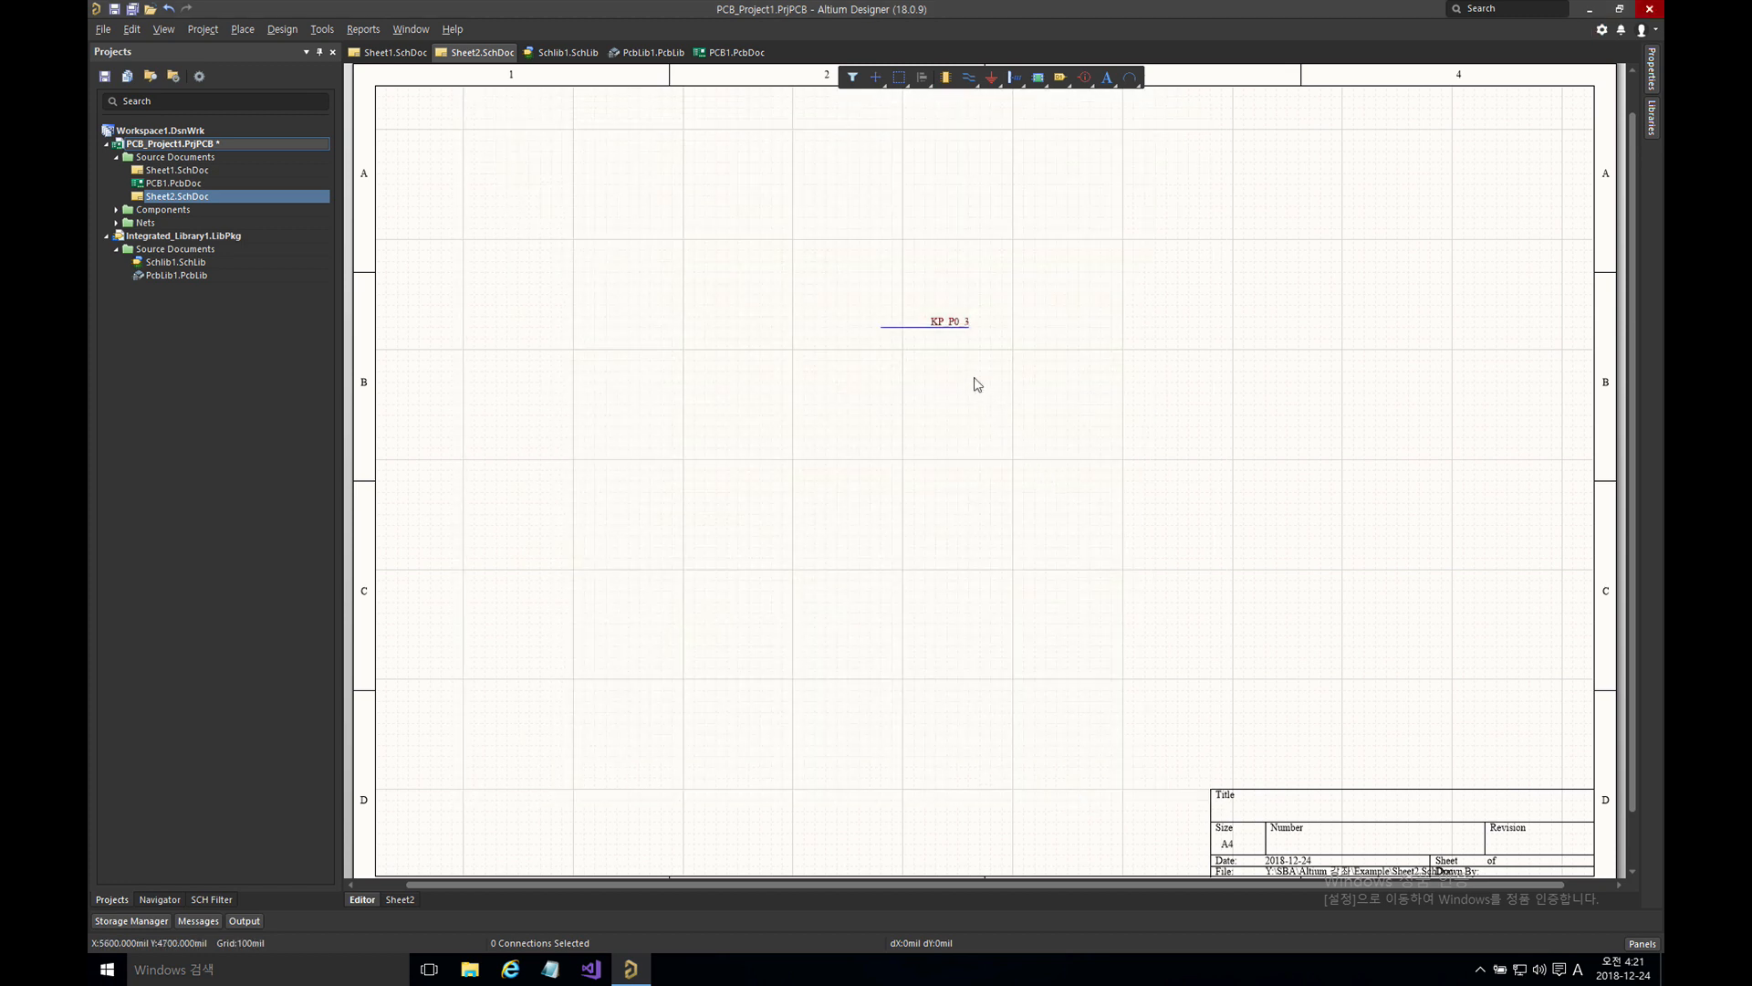
- Inspect the KP_P0_3 net's connections from Sheet2 and compare the net on Sheet1 and Sheet2
double_click(923, 334, "ctrl")
double_click(206, 170)
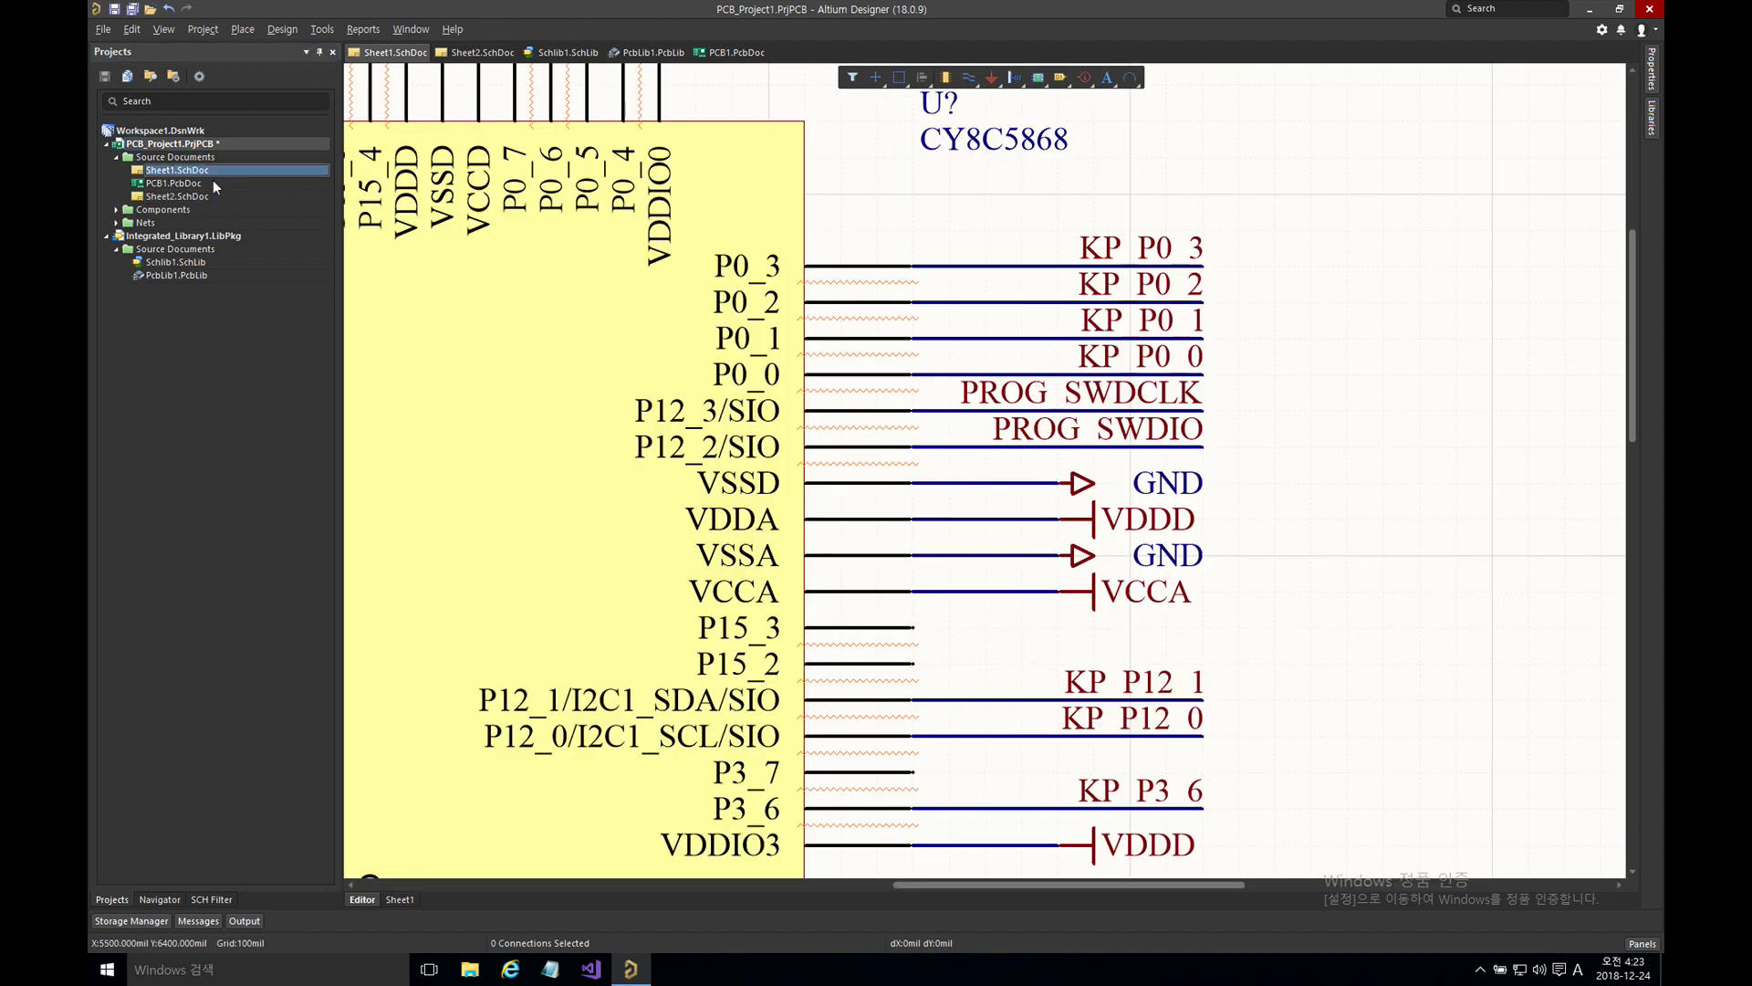
double_click(203, 197)
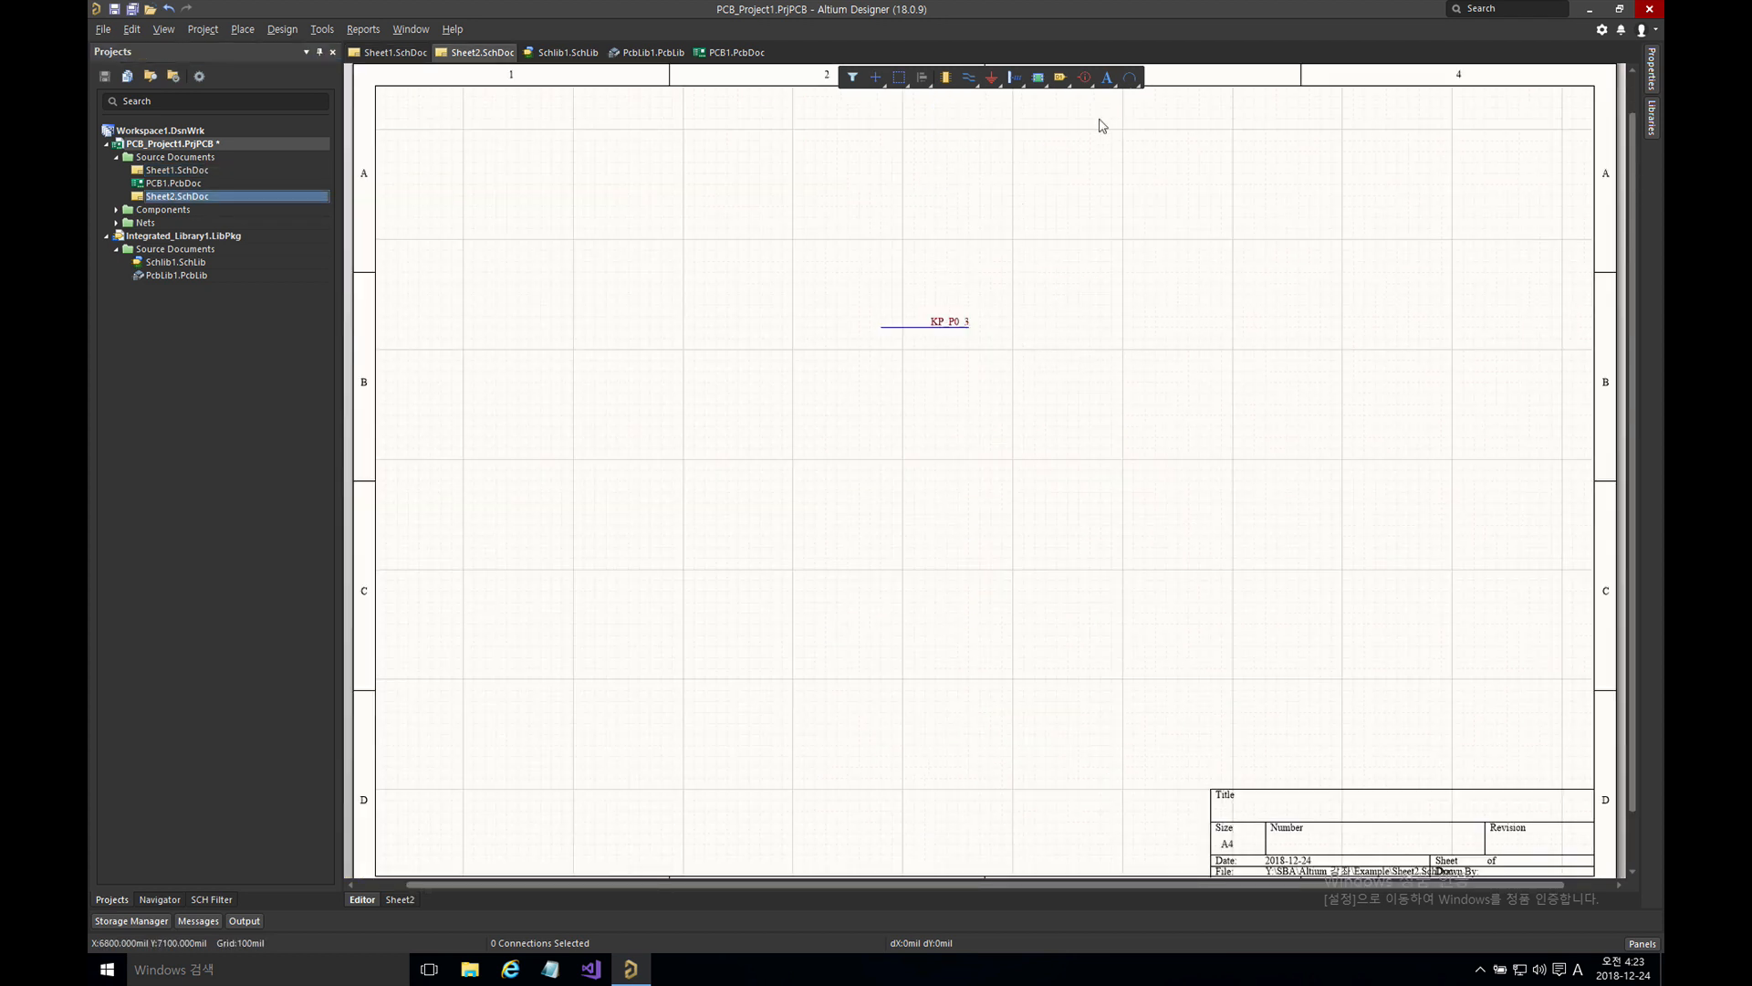
- Place a port at the free end of the KP_P0_3 wire on Sheet2 and name it TEST_NET
left_click(1059, 78)
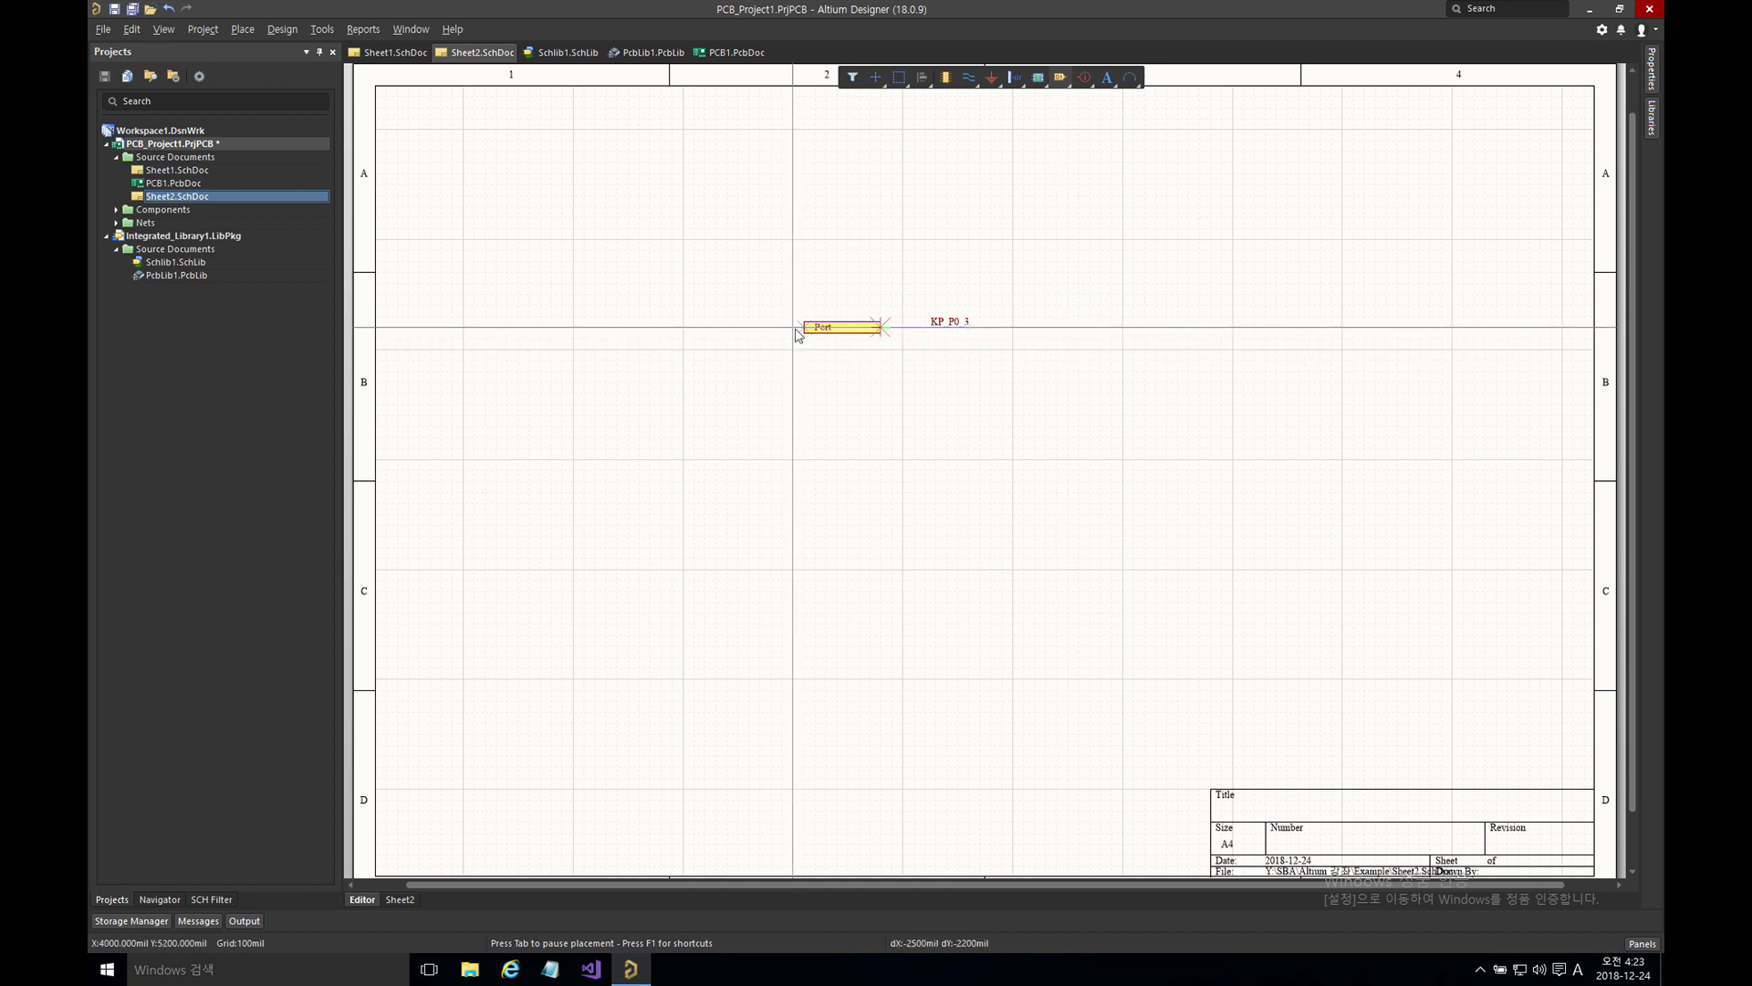
left_click(795, 335)
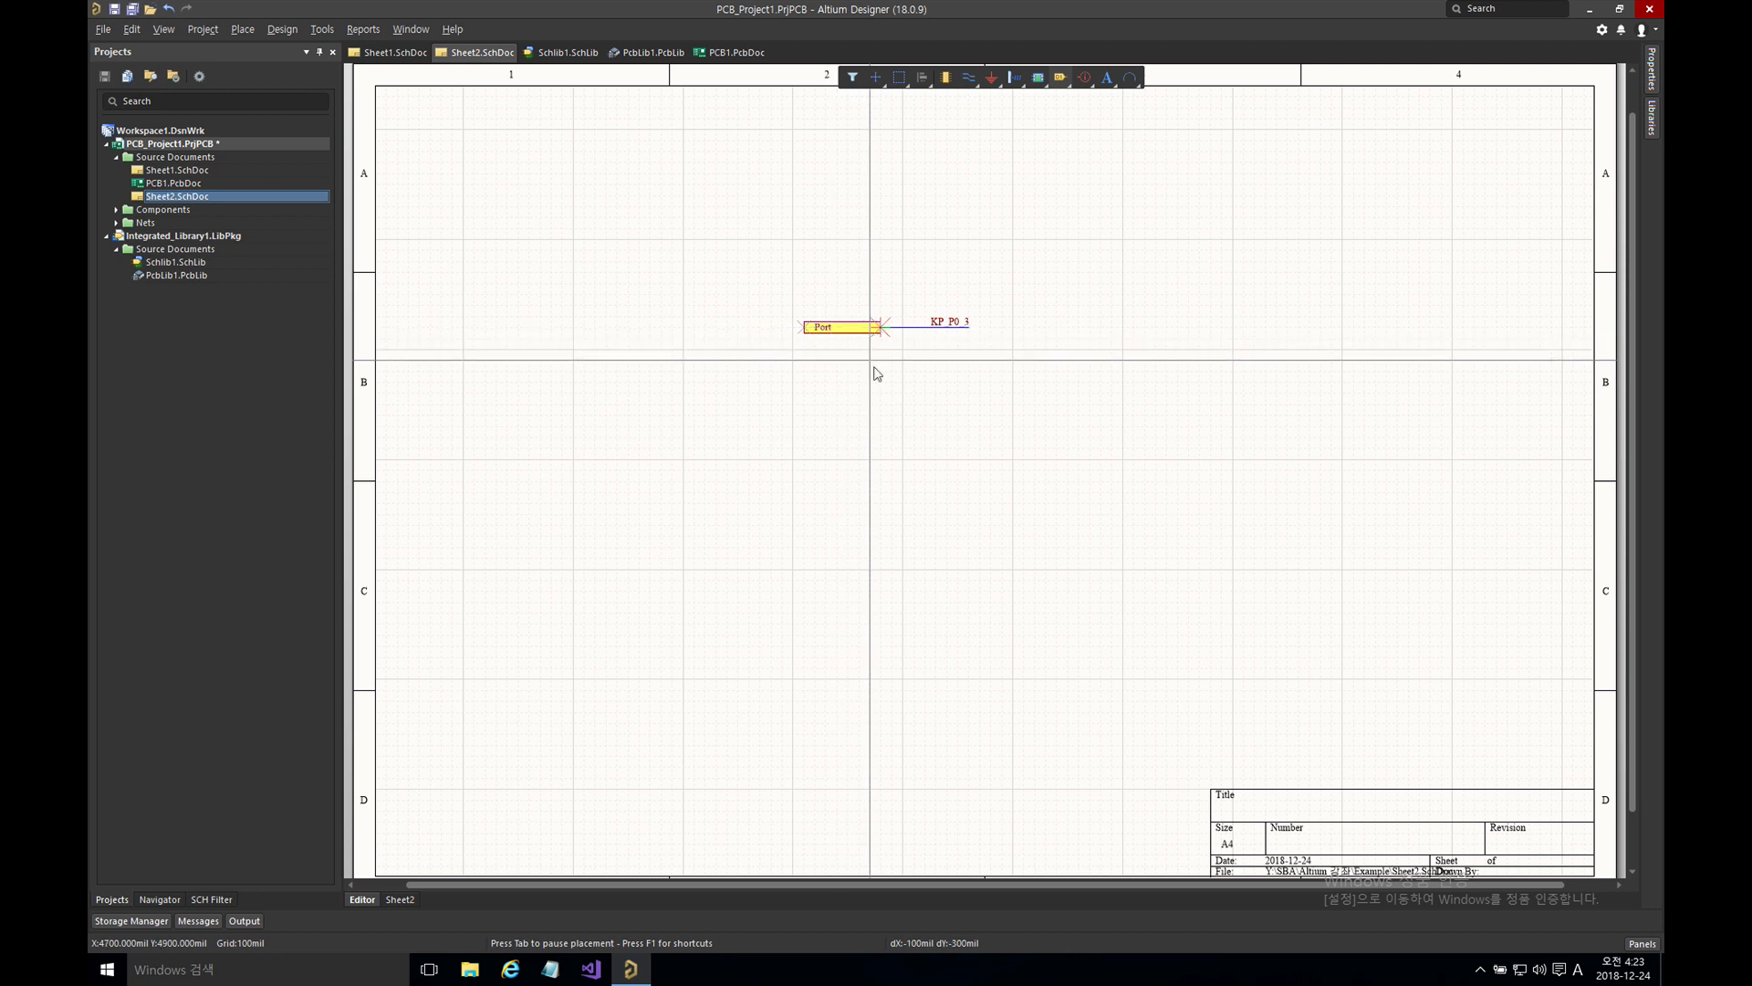
left_click(877, 345)
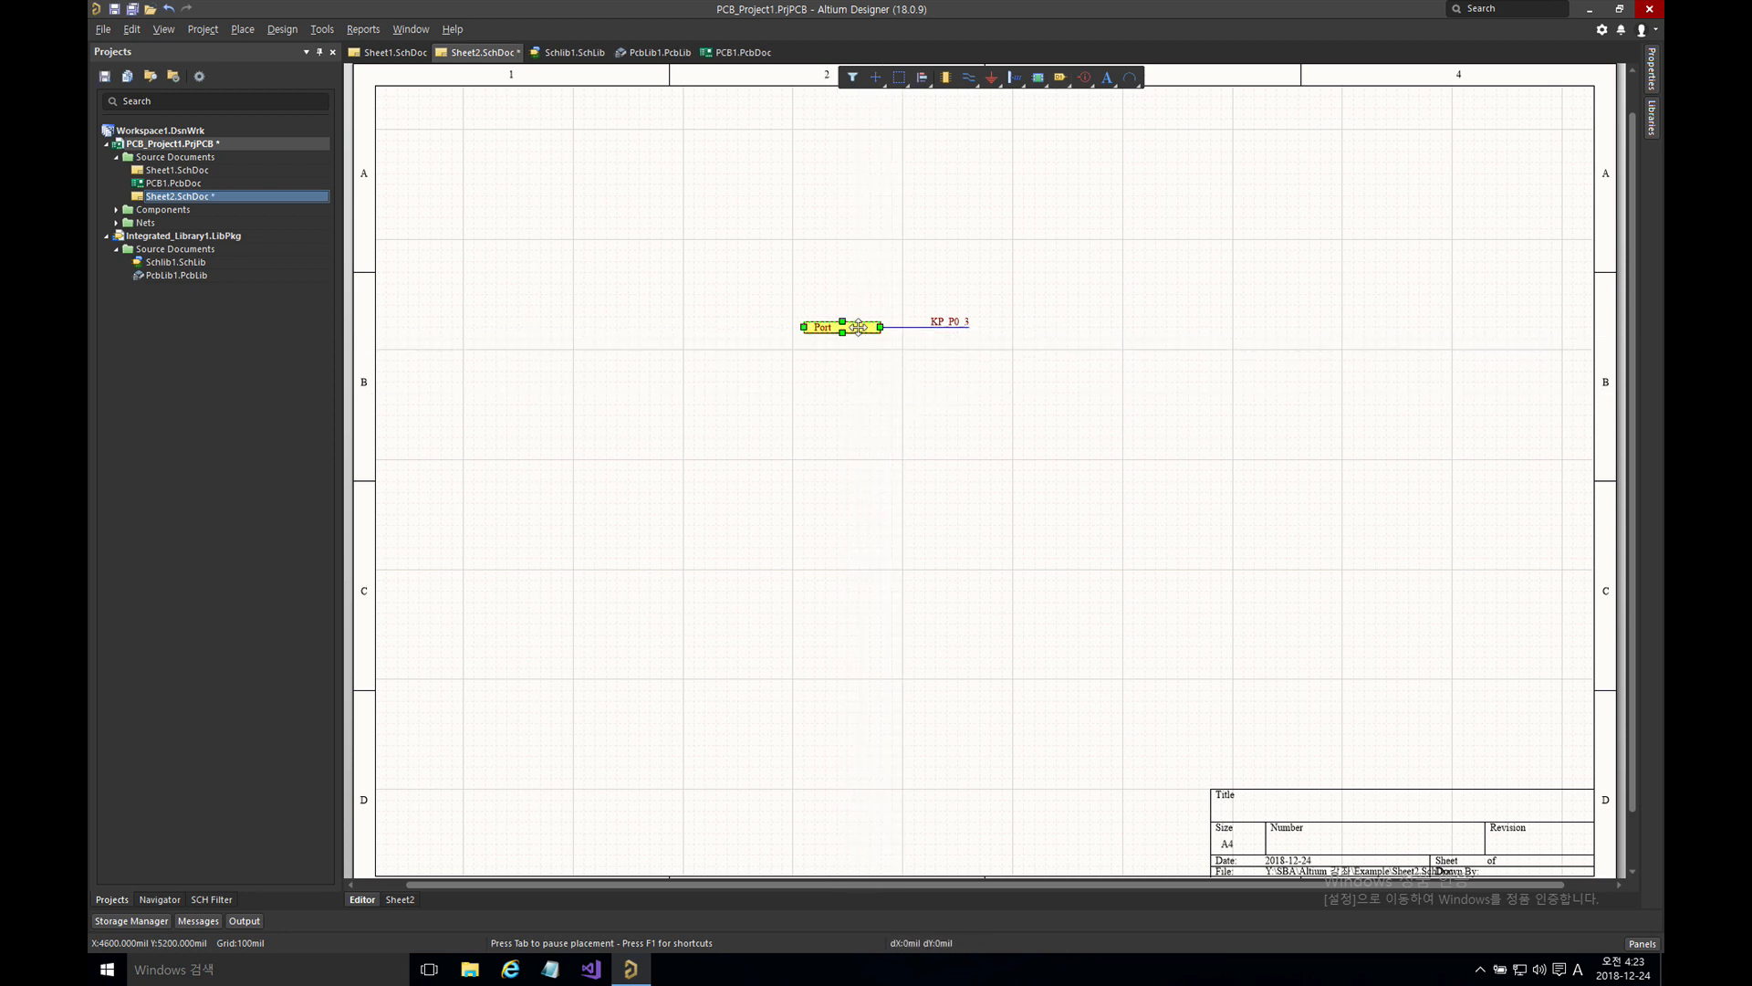
key("Tab")
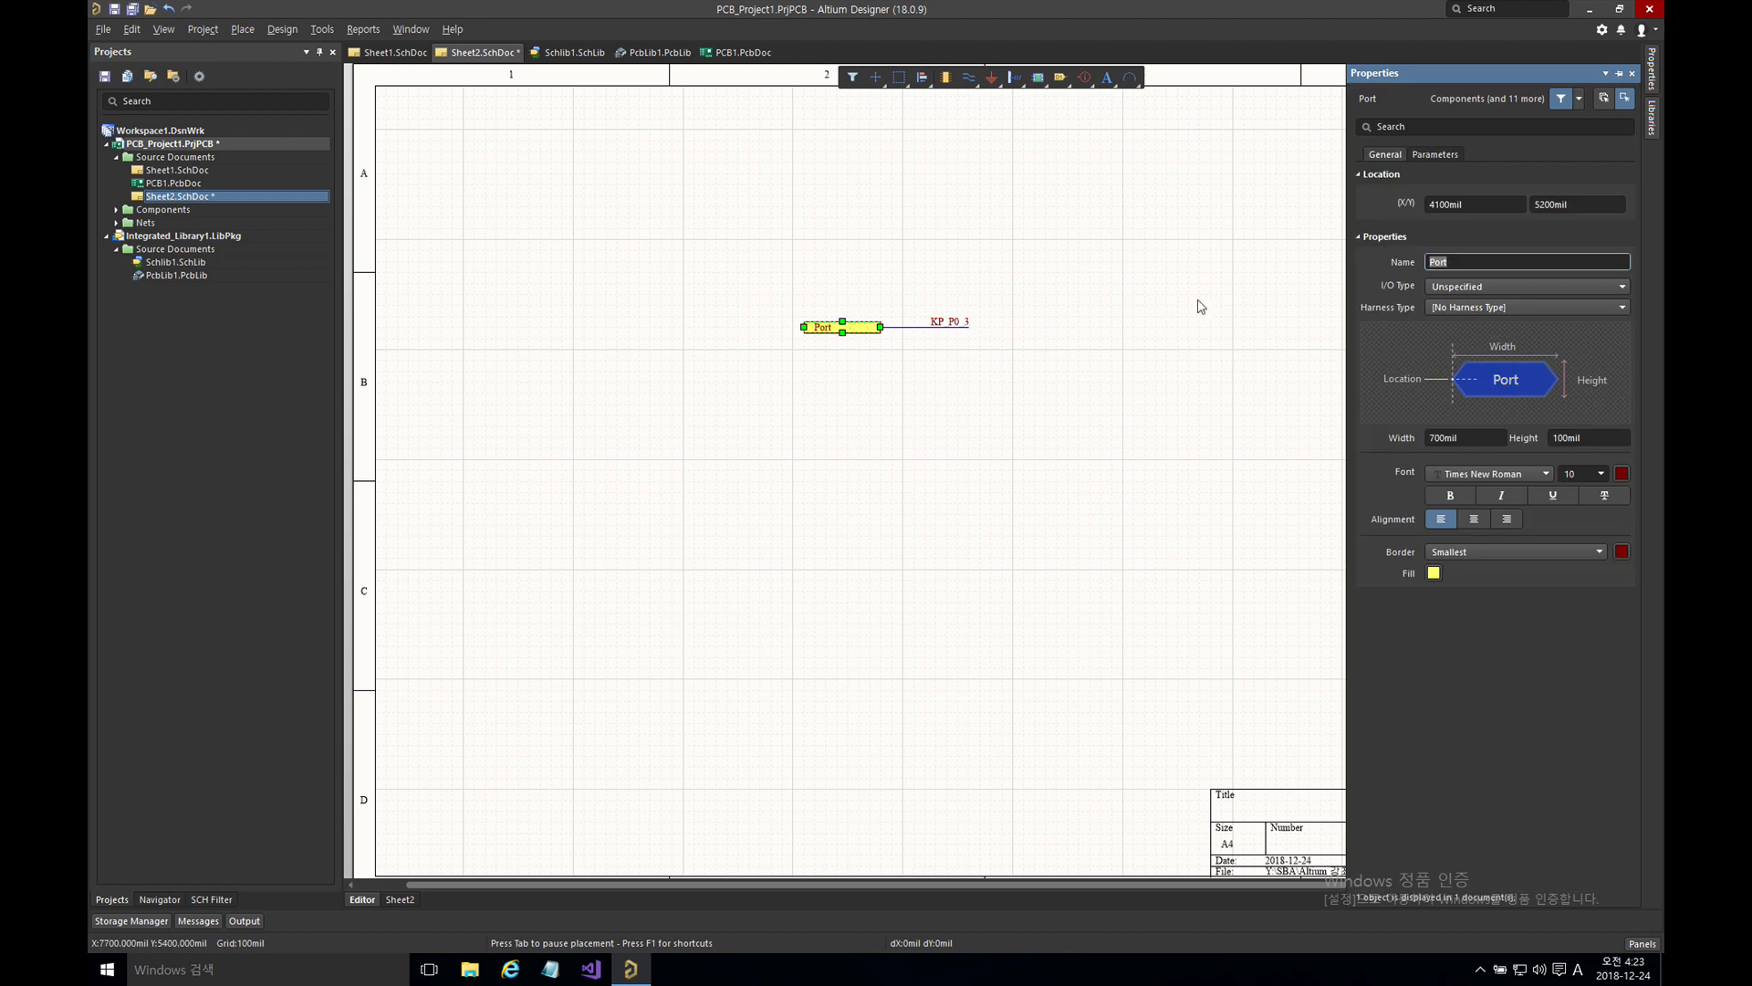
type("TEST_NET")
key("Return")
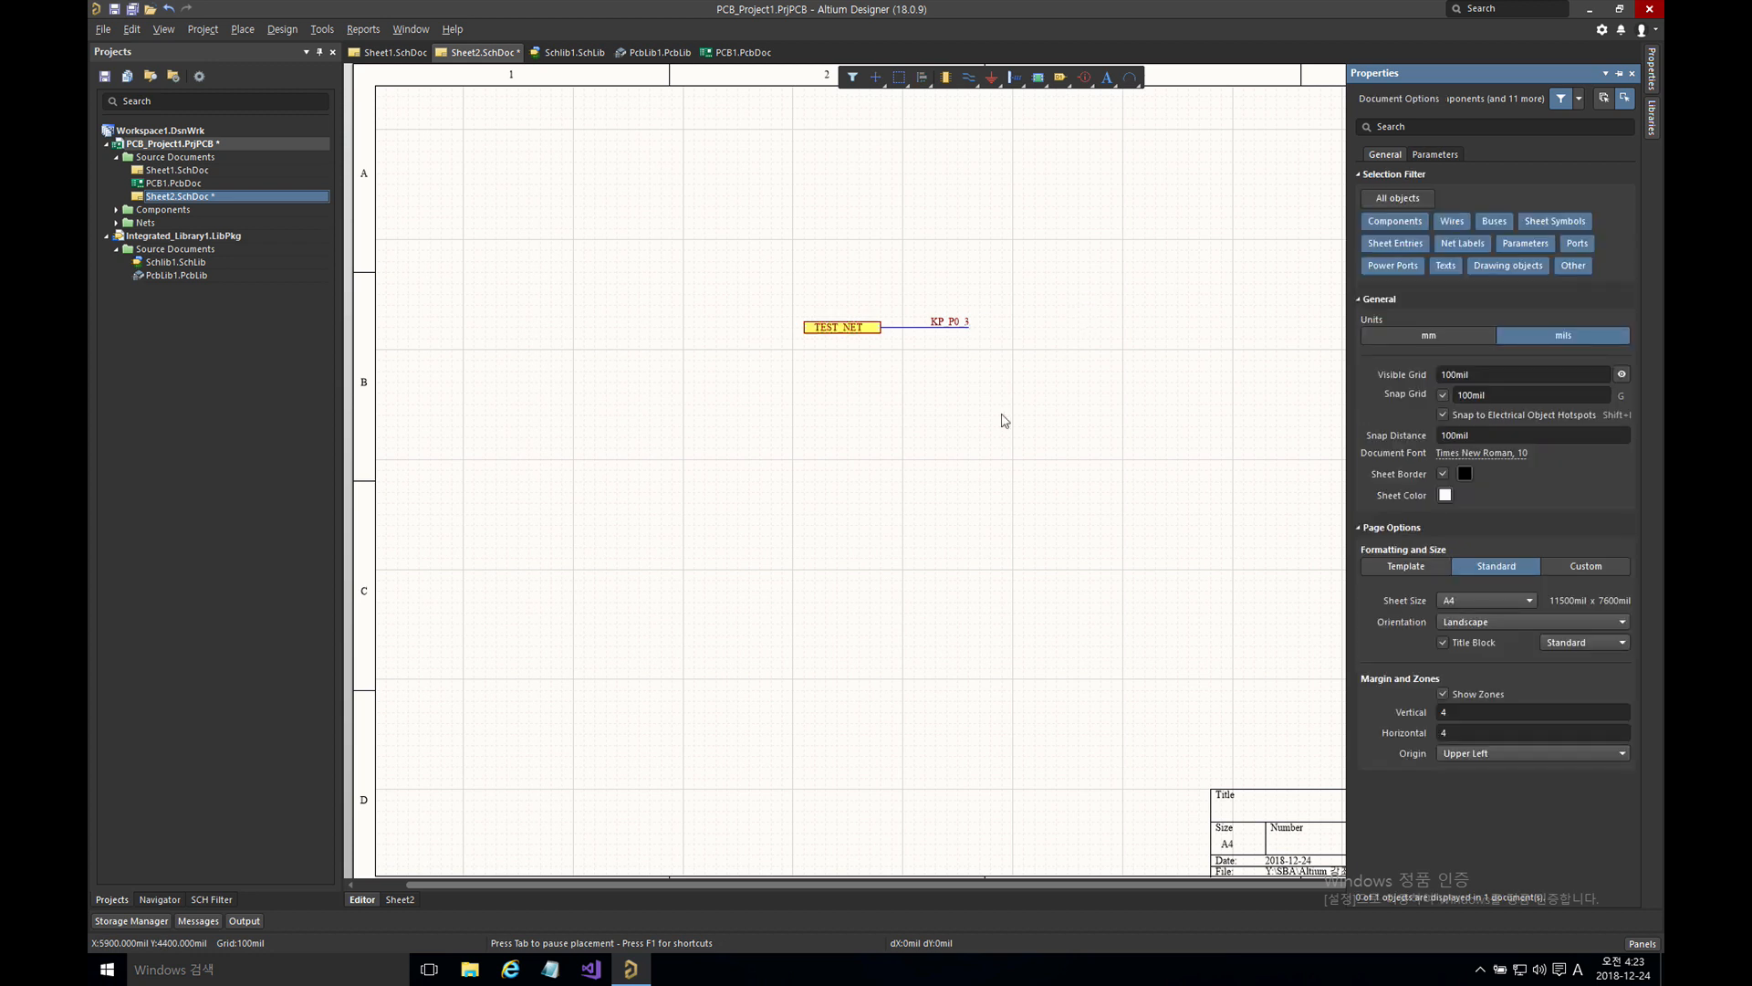
left_click(860, 332)
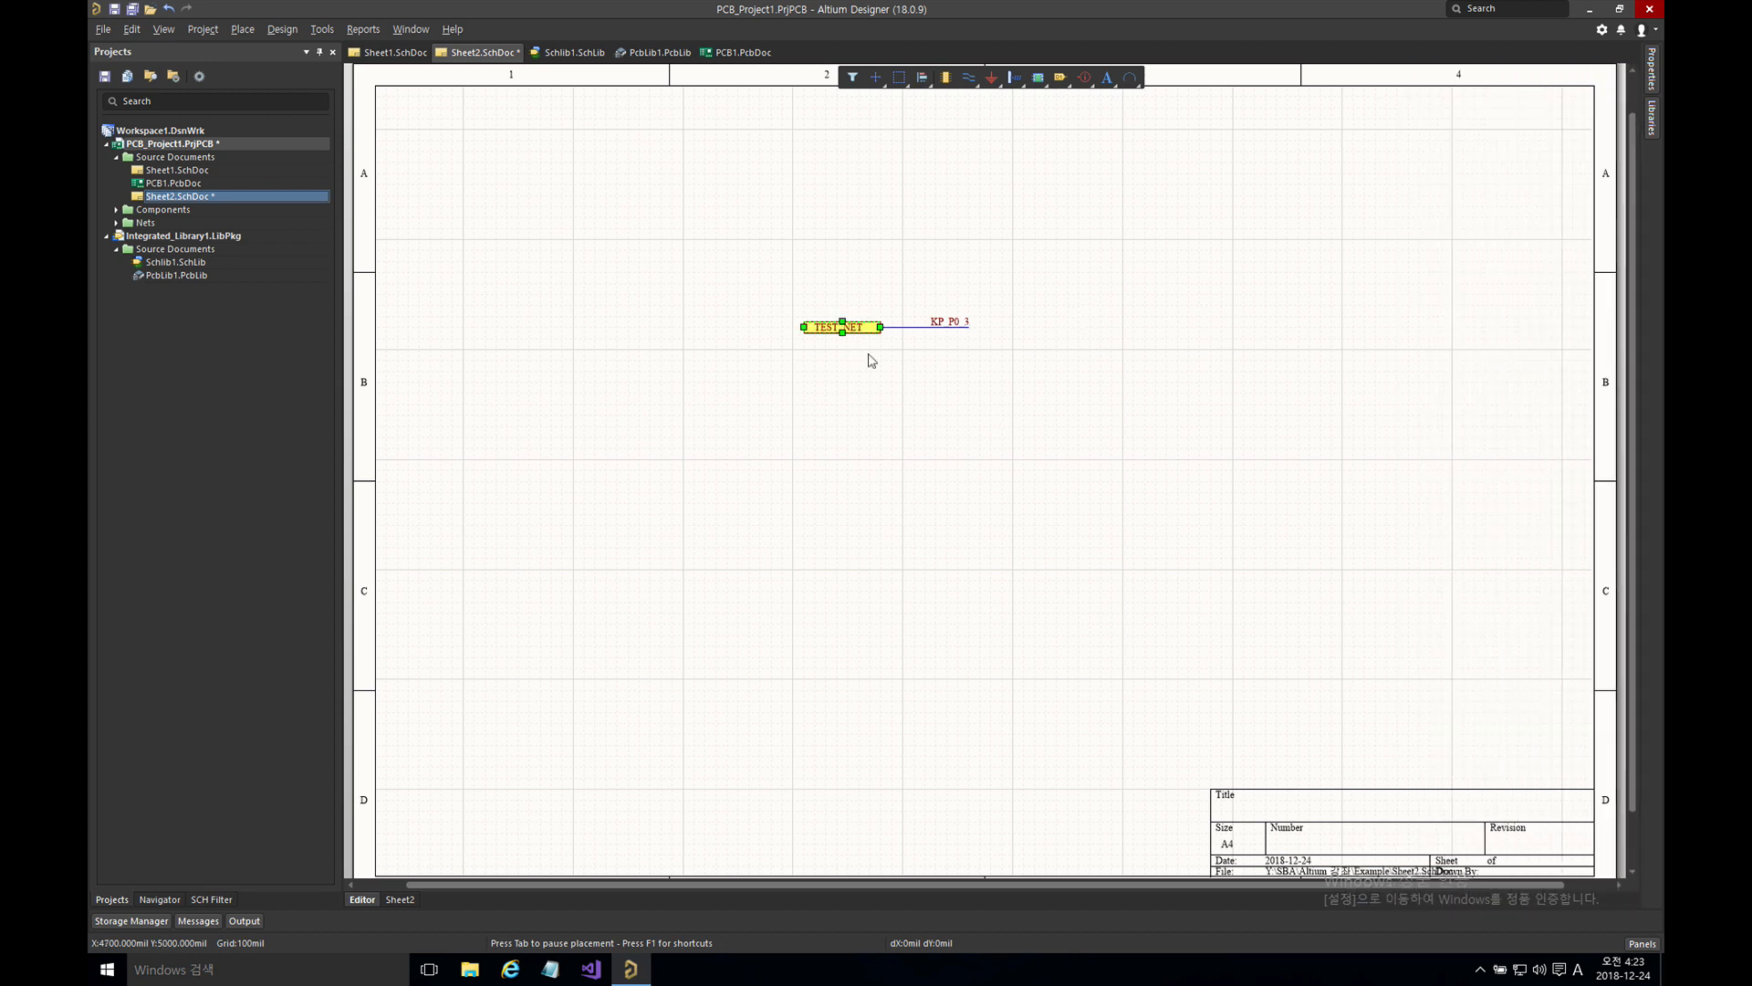
left_click(874, 365)
- Place a TEST_NET port at the end of the KP_P0_0 wire on Sheet1 and recompile PCB_Project1
left_click(413, 53)
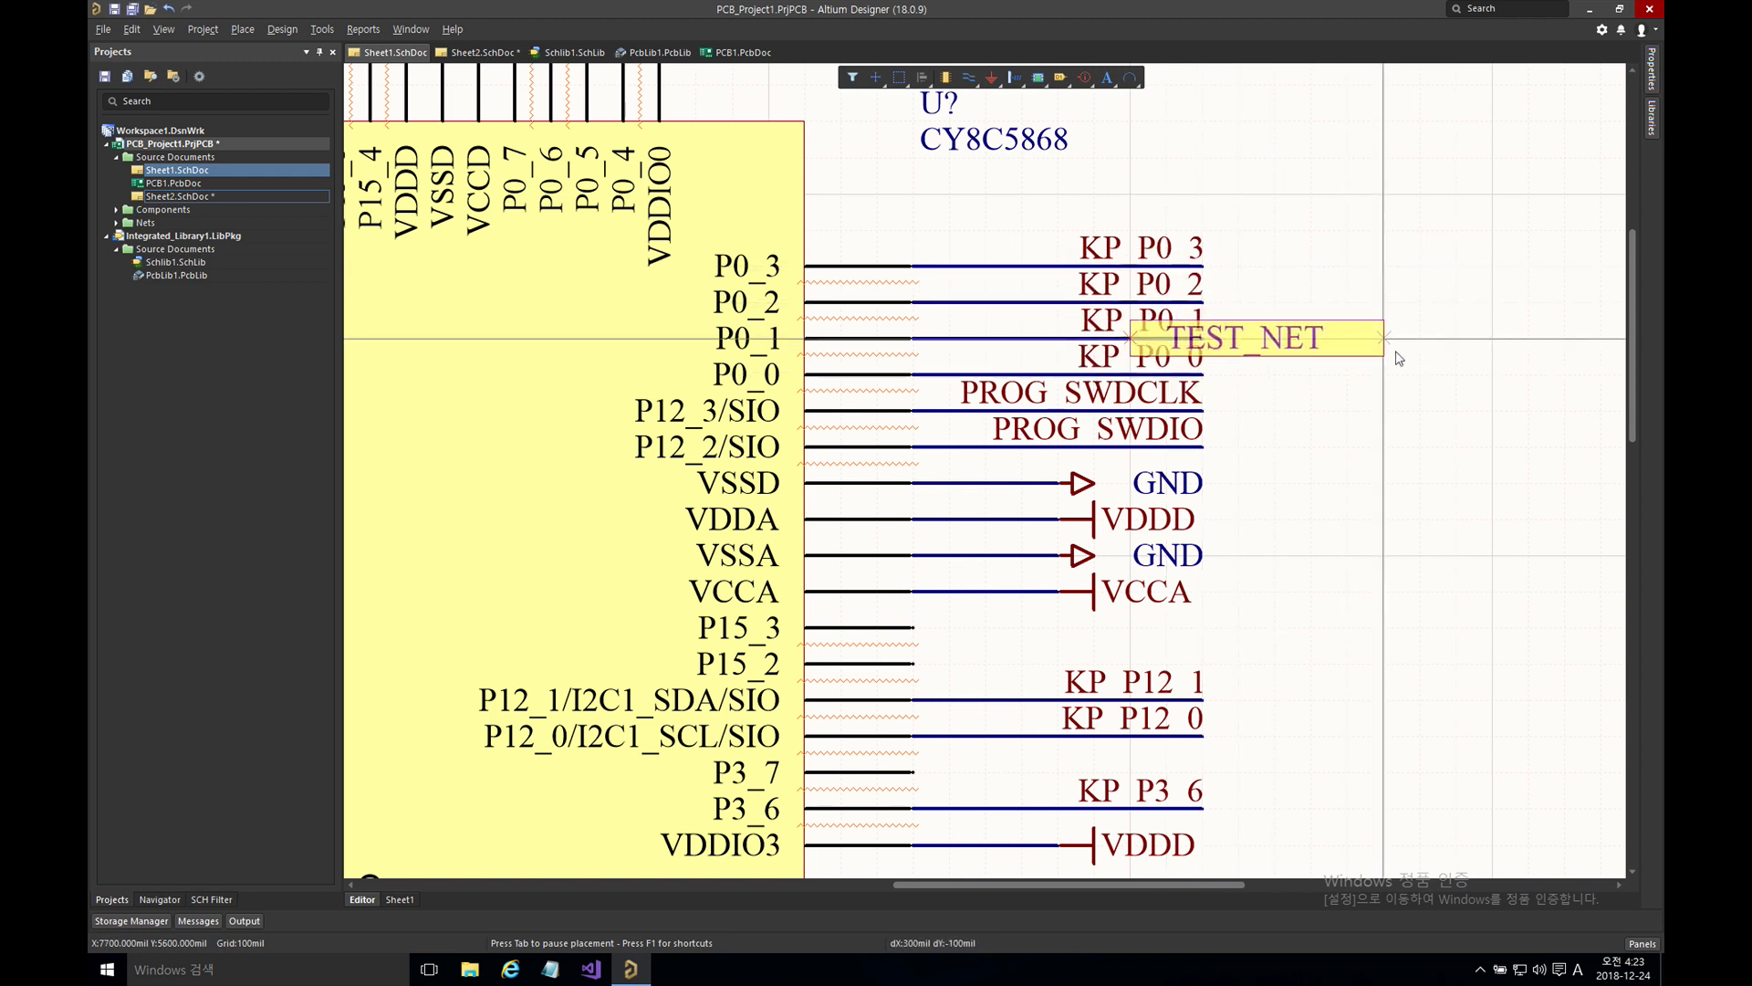
left_click(1457, 373)
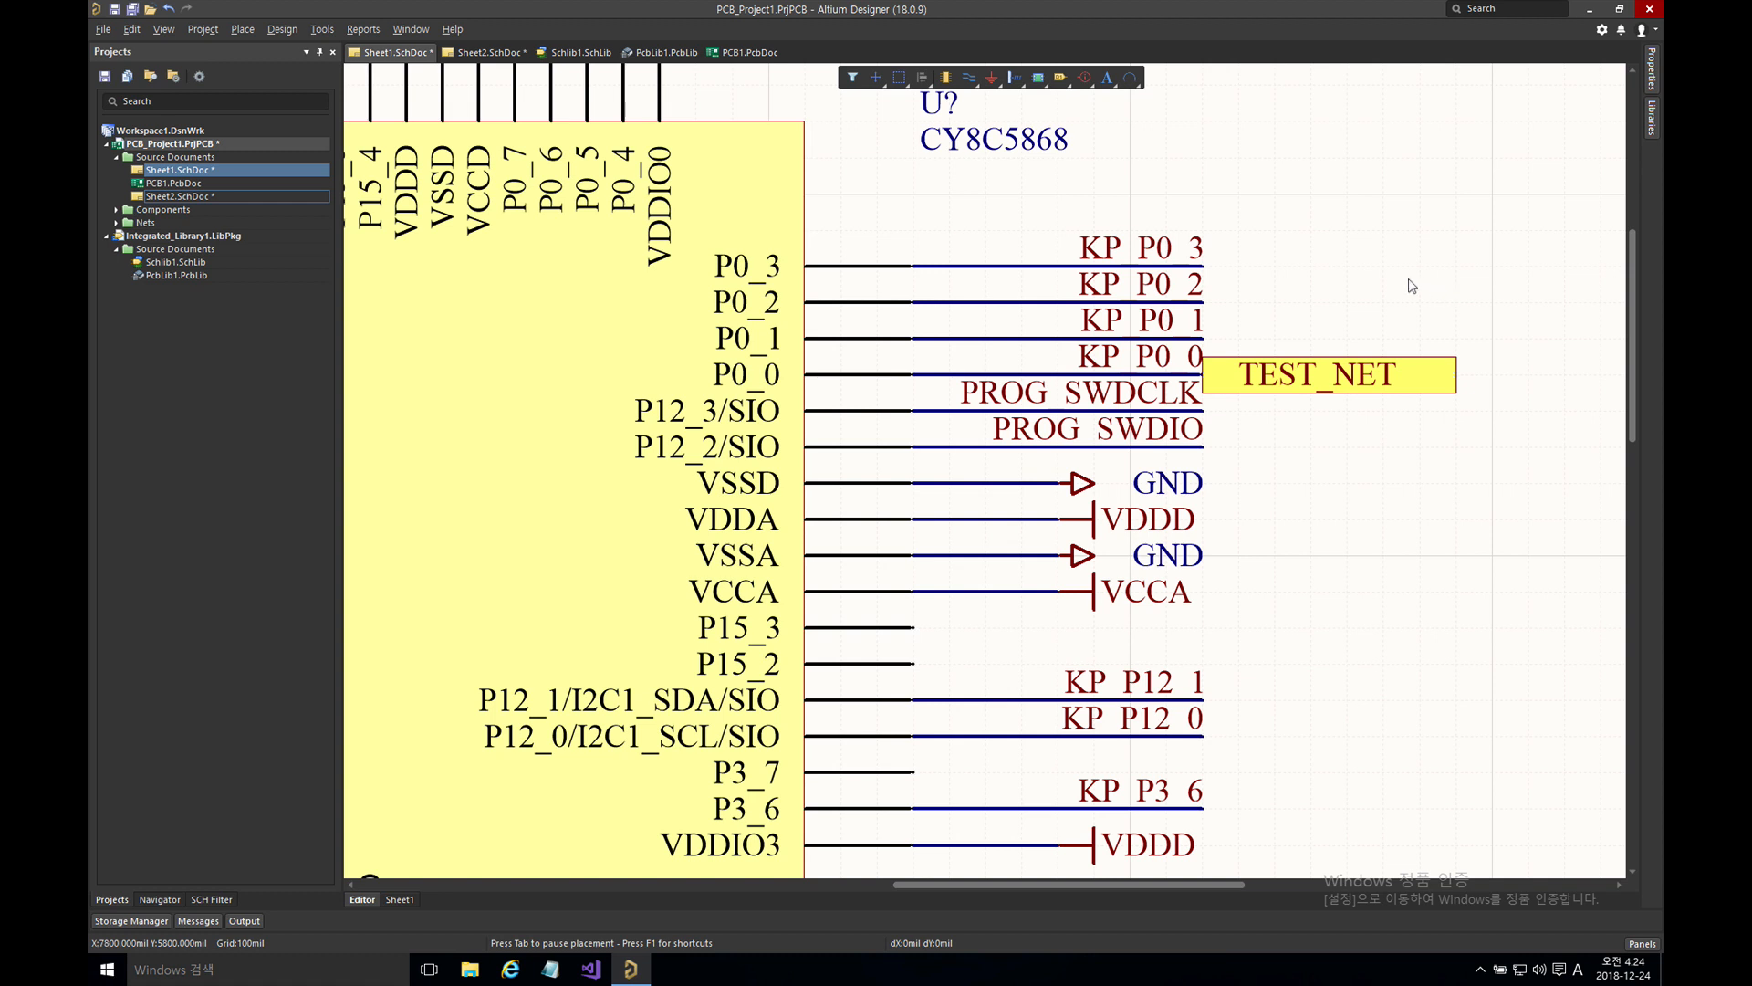
right_click(181, 149)
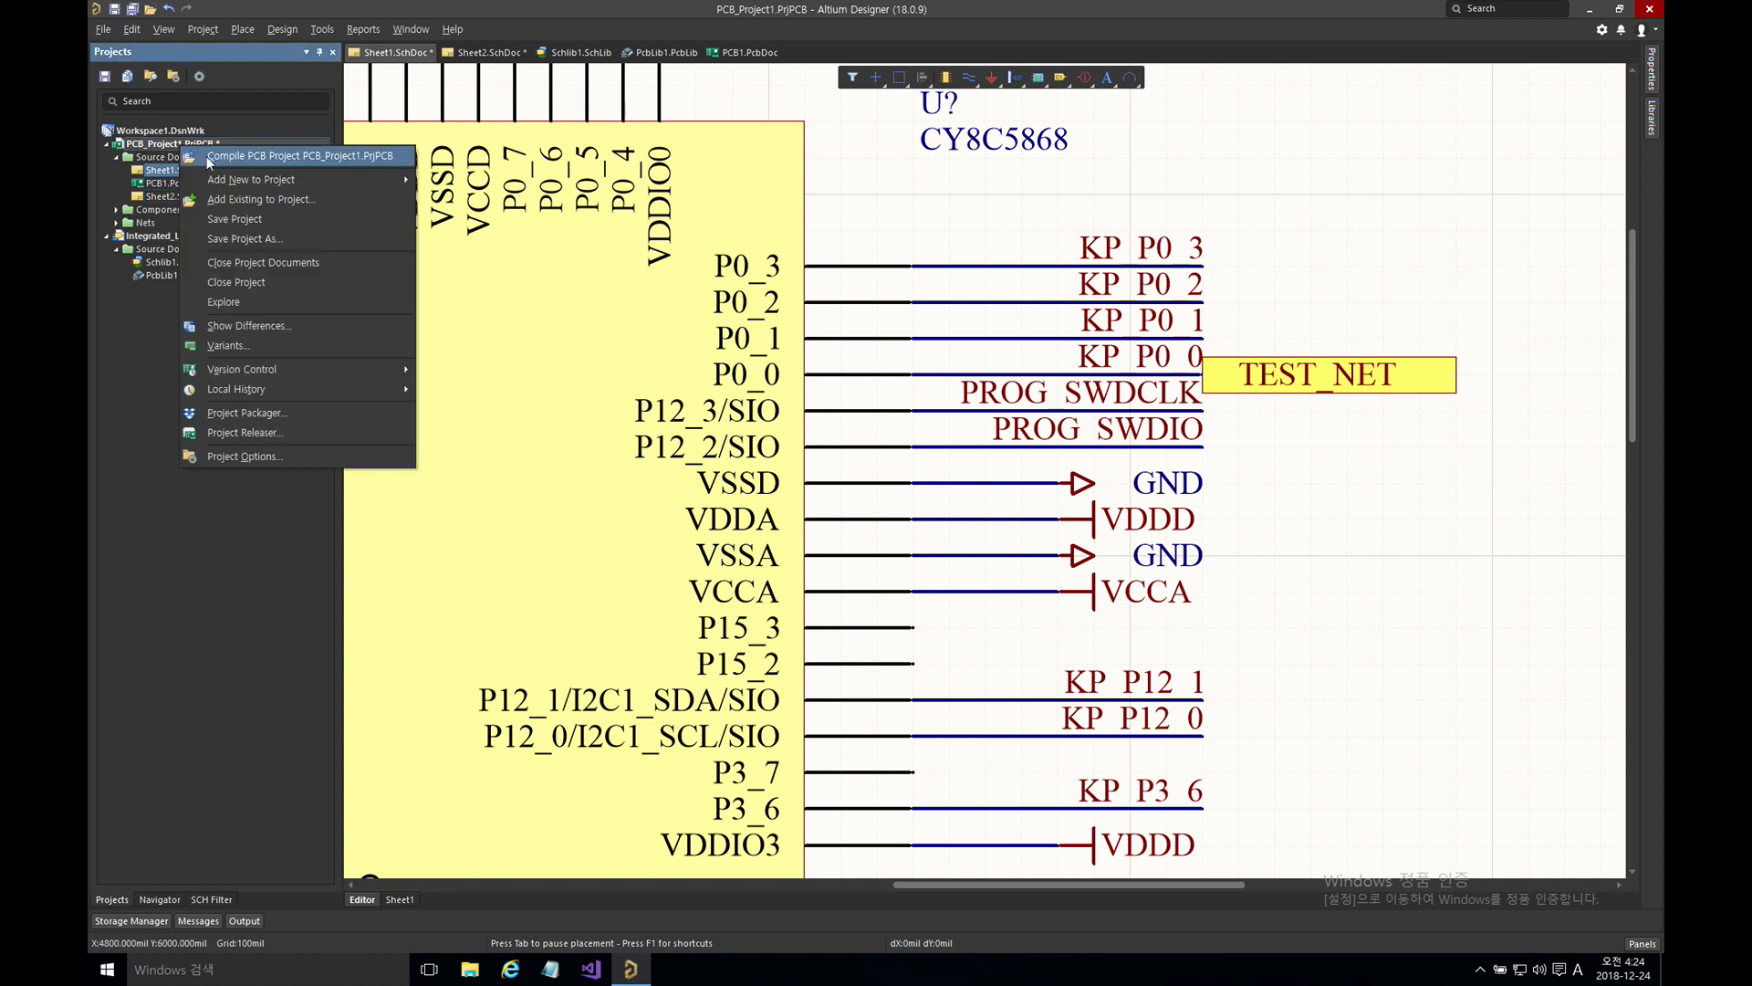
left_click(208, 159)
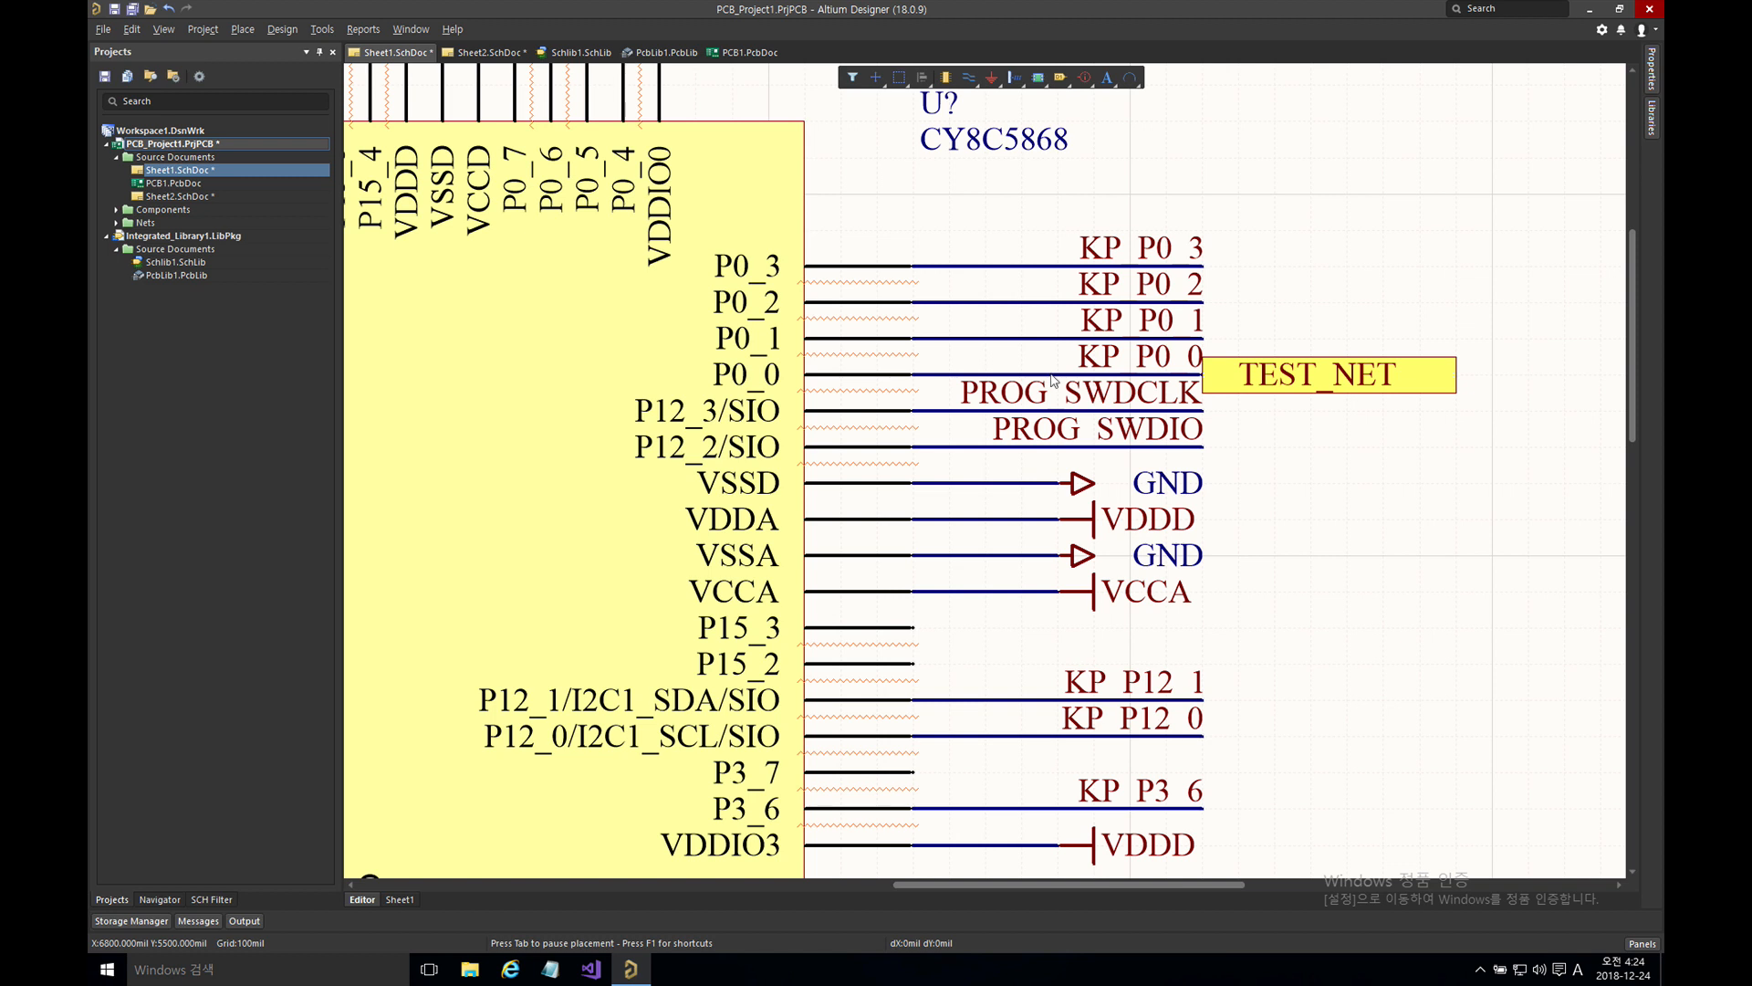
- Inspect the nets linked by the TEST_NET ports on Sheet1 and Sheet2
mouse_move(1051, 375)
mouse_move(1148, 246)
left_click(488, 52)
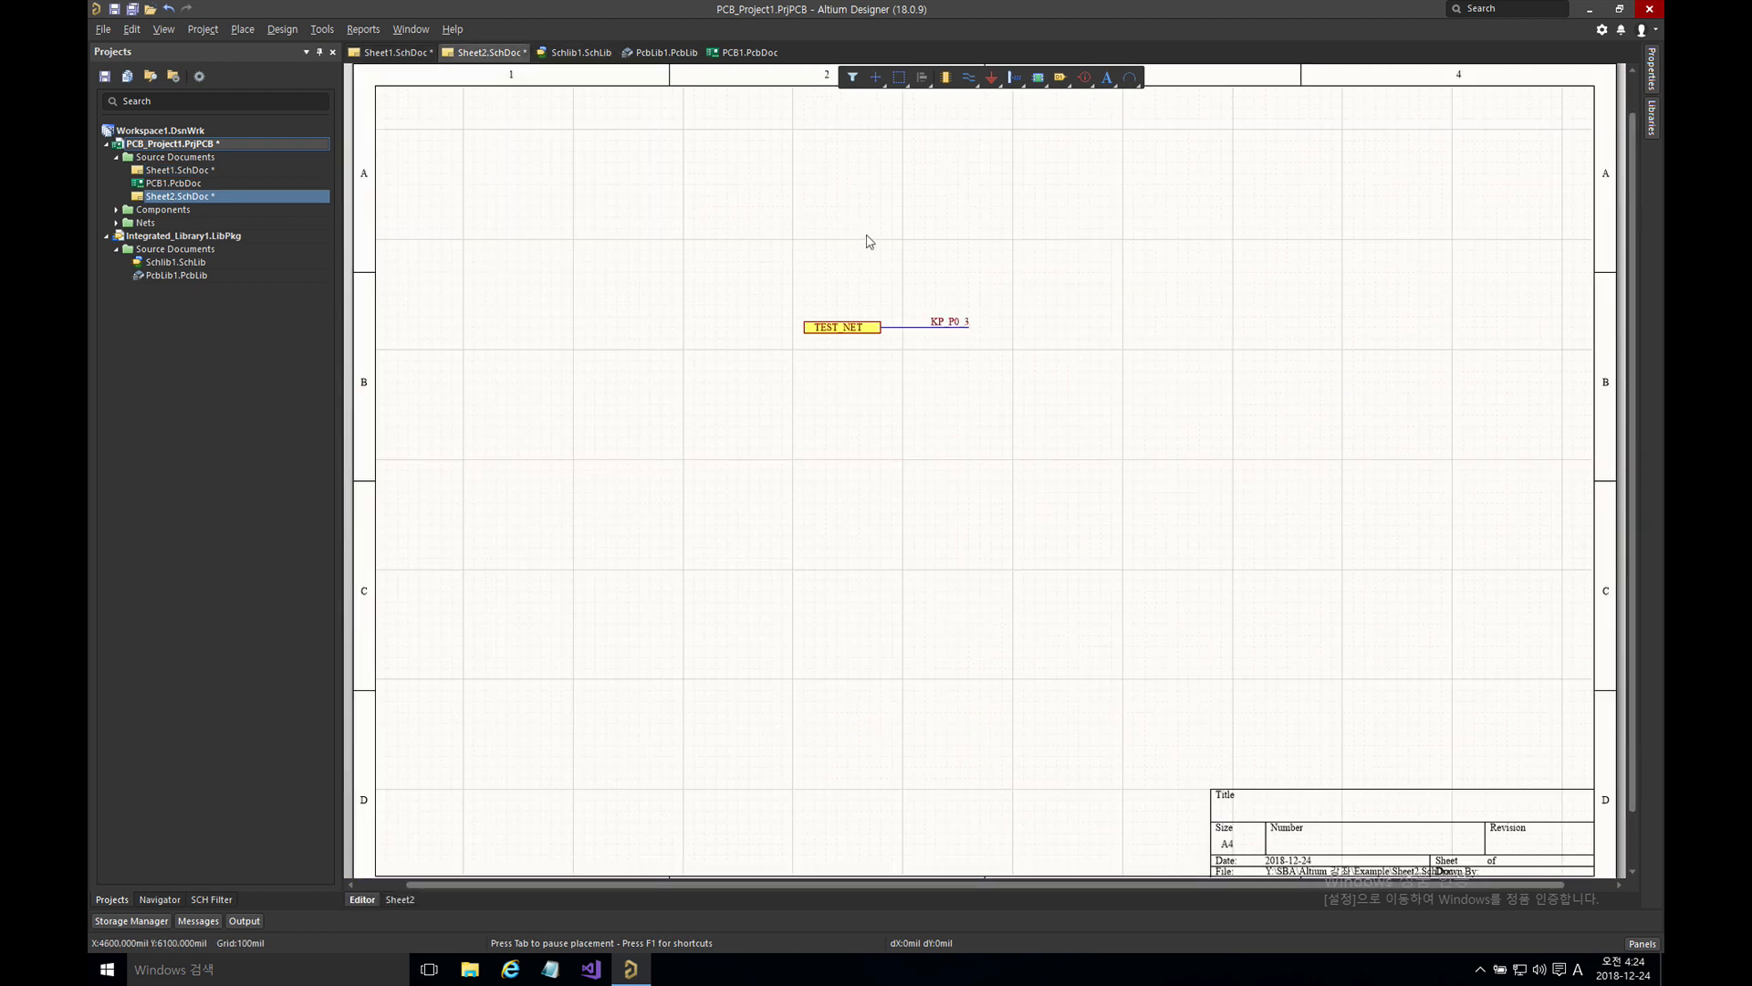
left_click(955, 330)
left_click_drag(776, 284, 1049, 379)
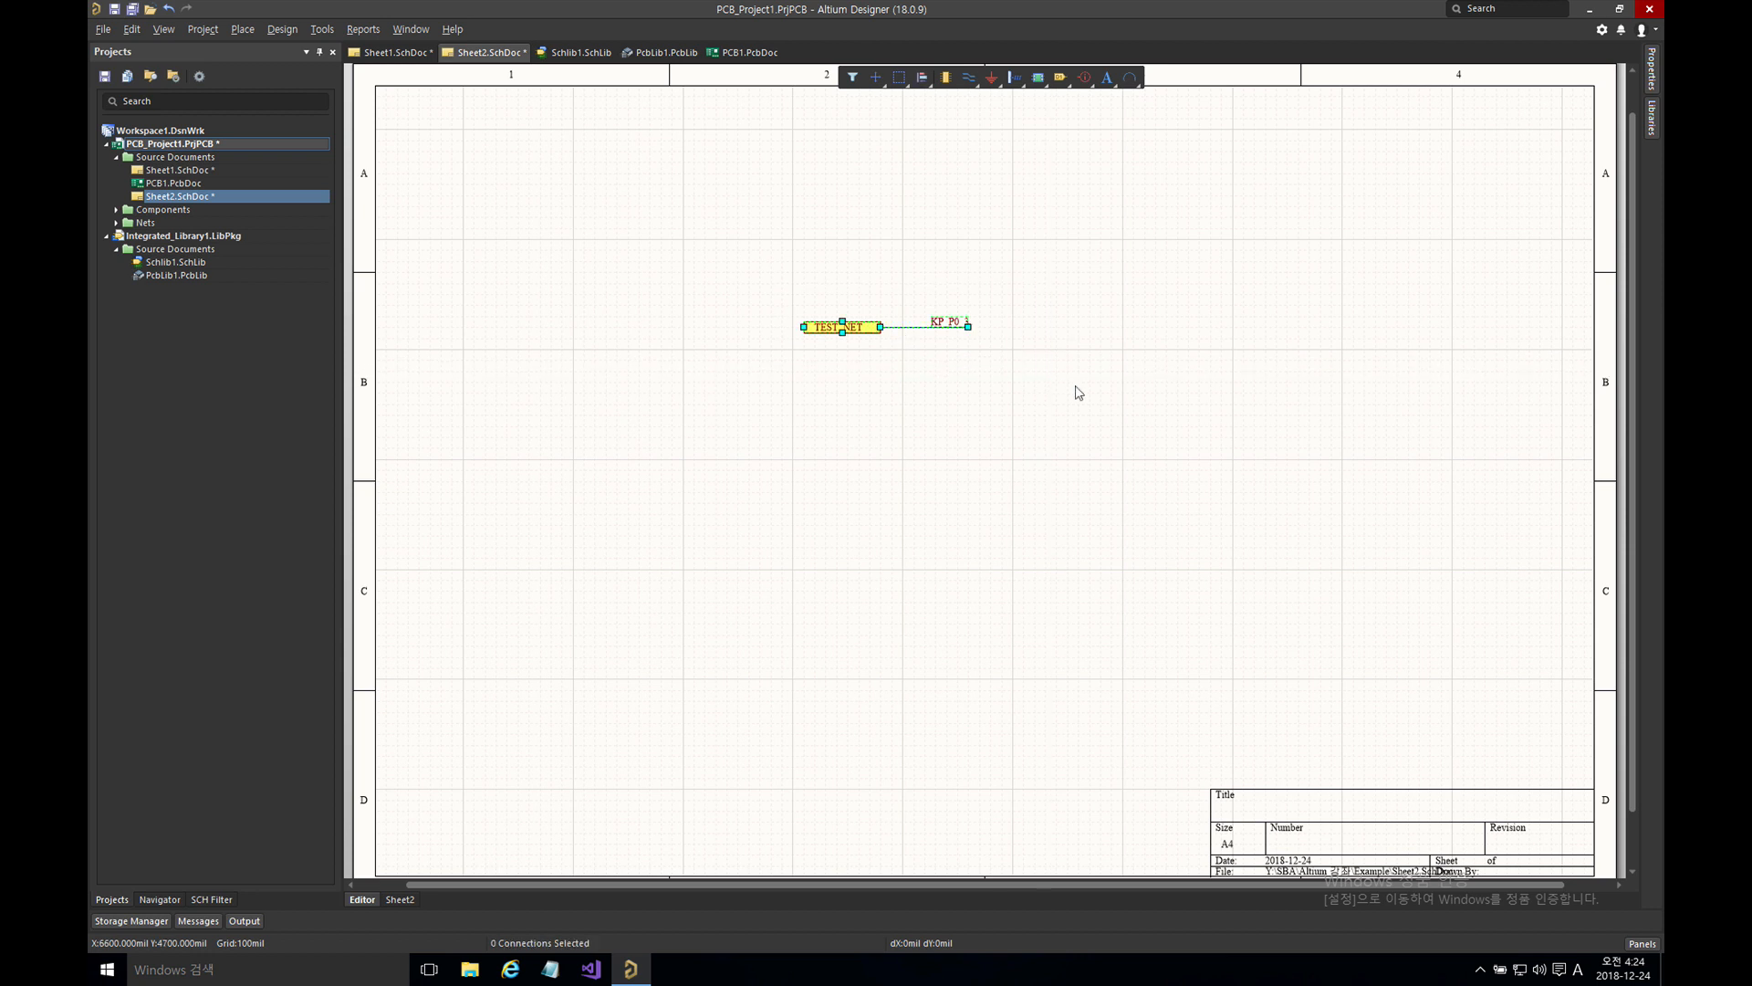
left_click(1074, 385)
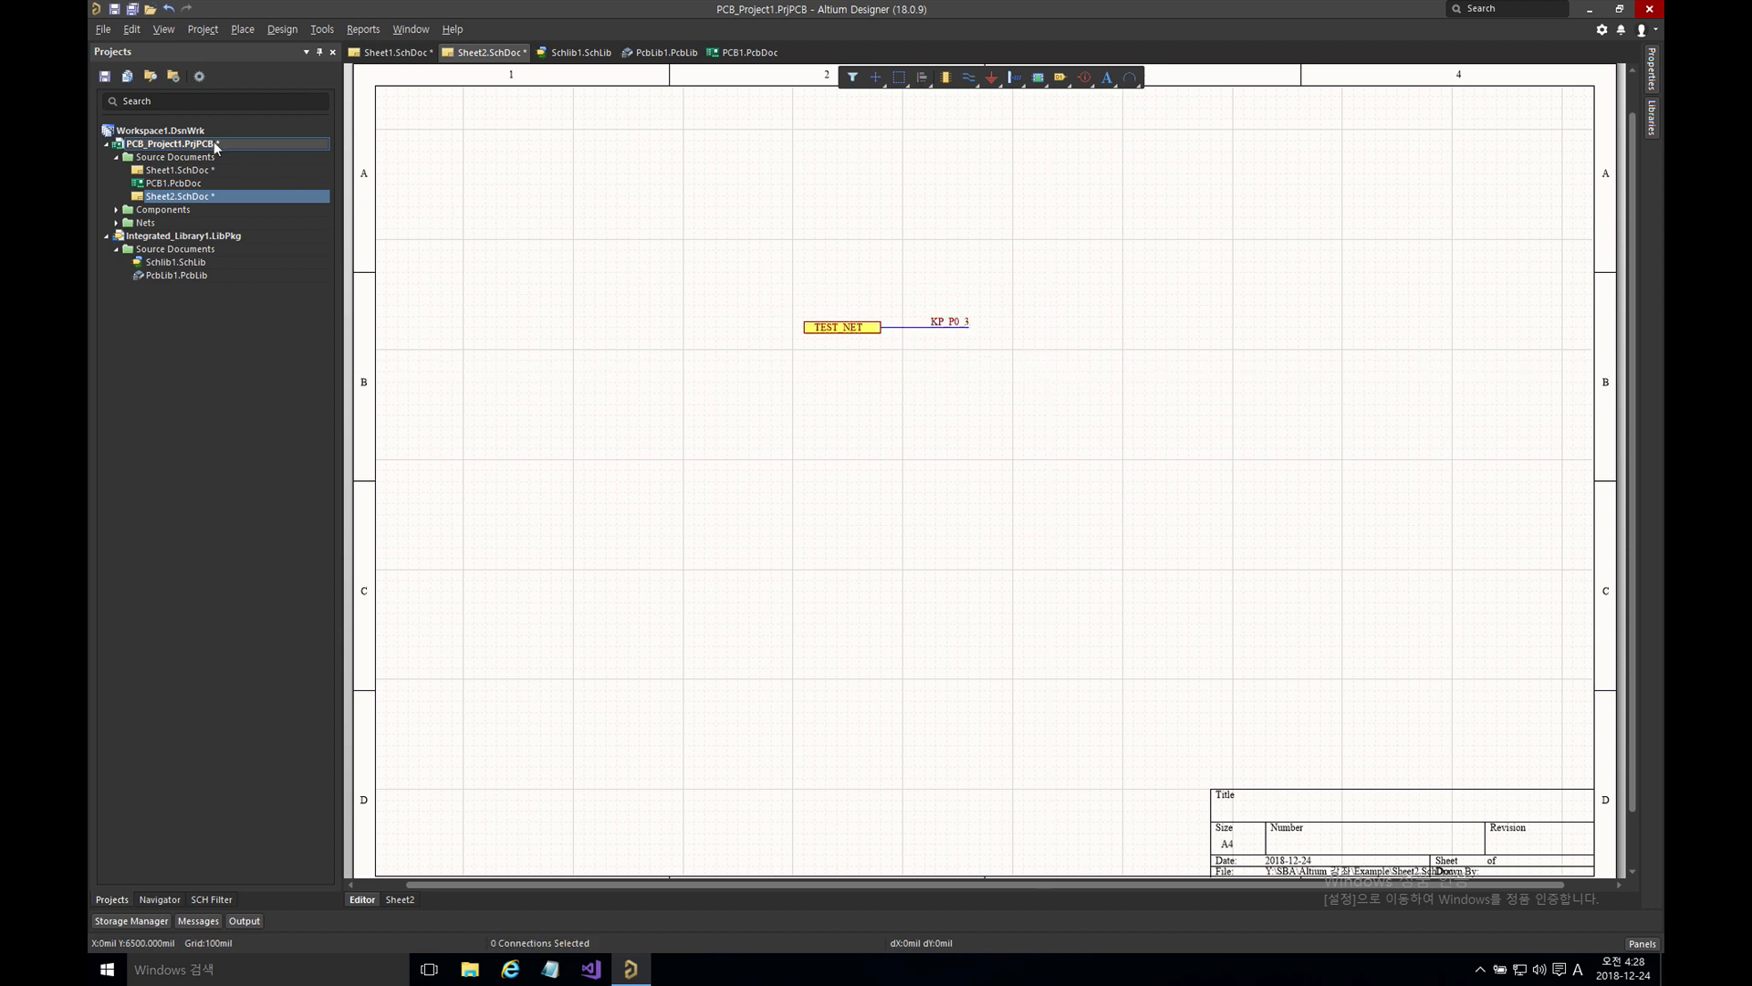
- Review the available Net Identifier Scope choices in the PCB_Project1 project options without changing the setting
right_click(217, 148)
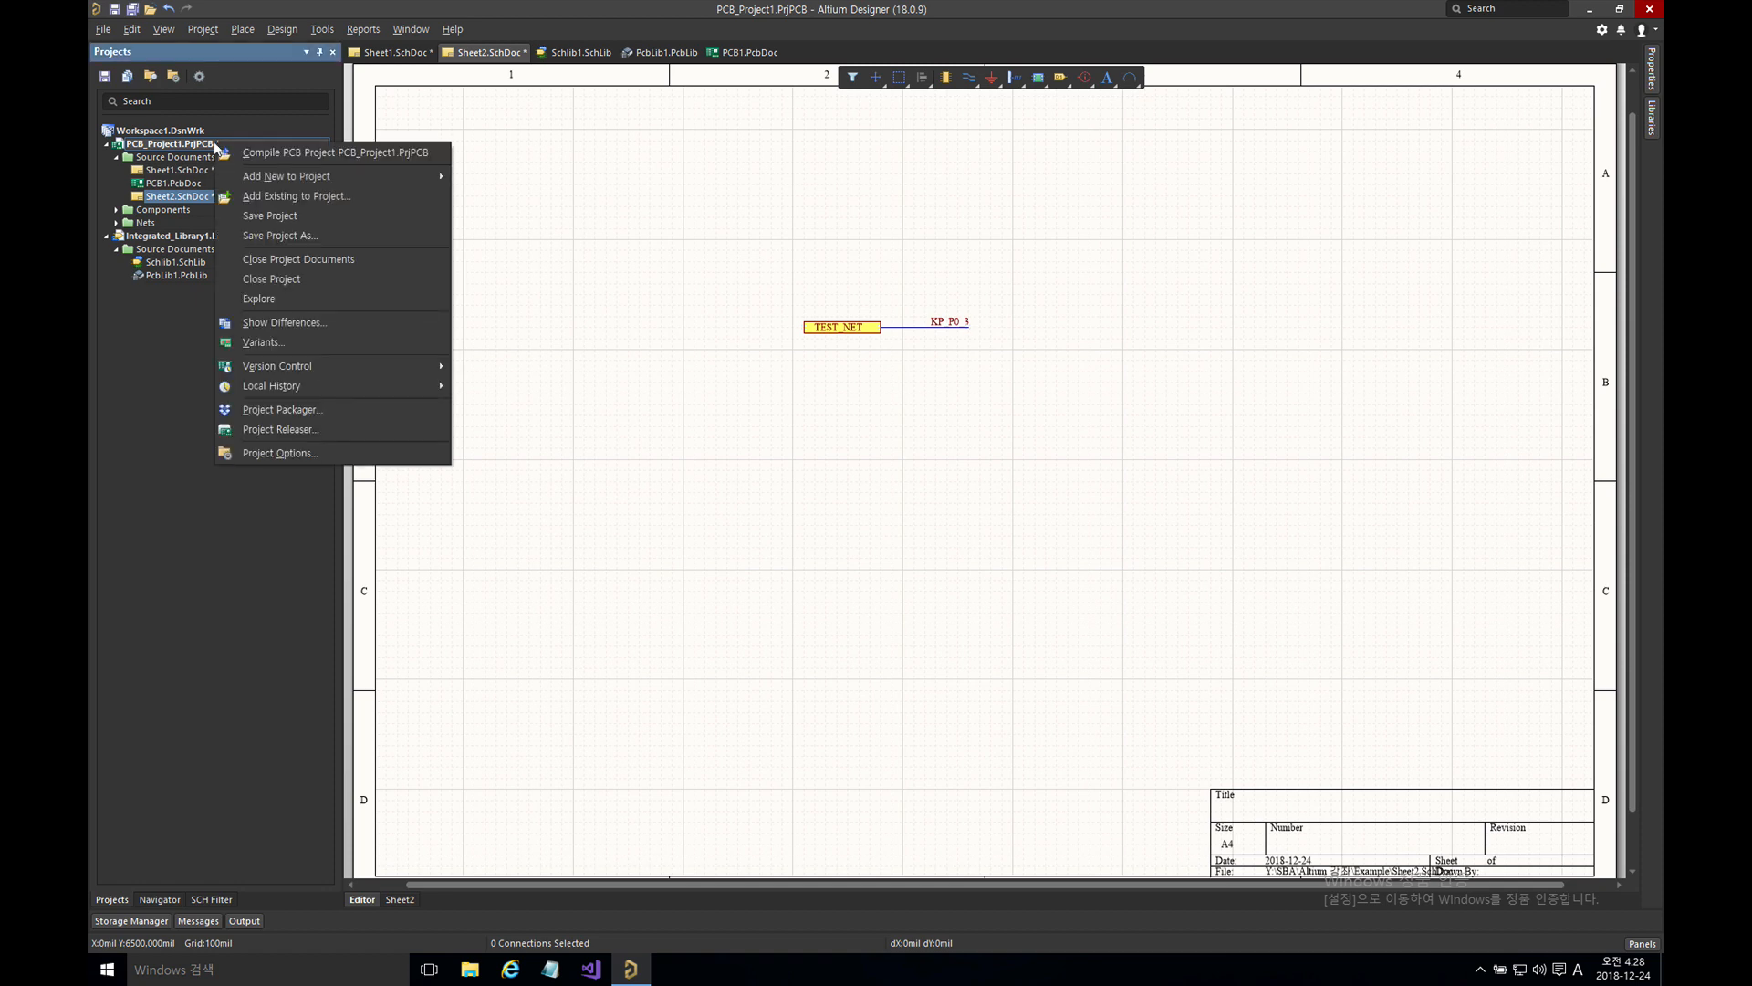
left_click(310, 450)
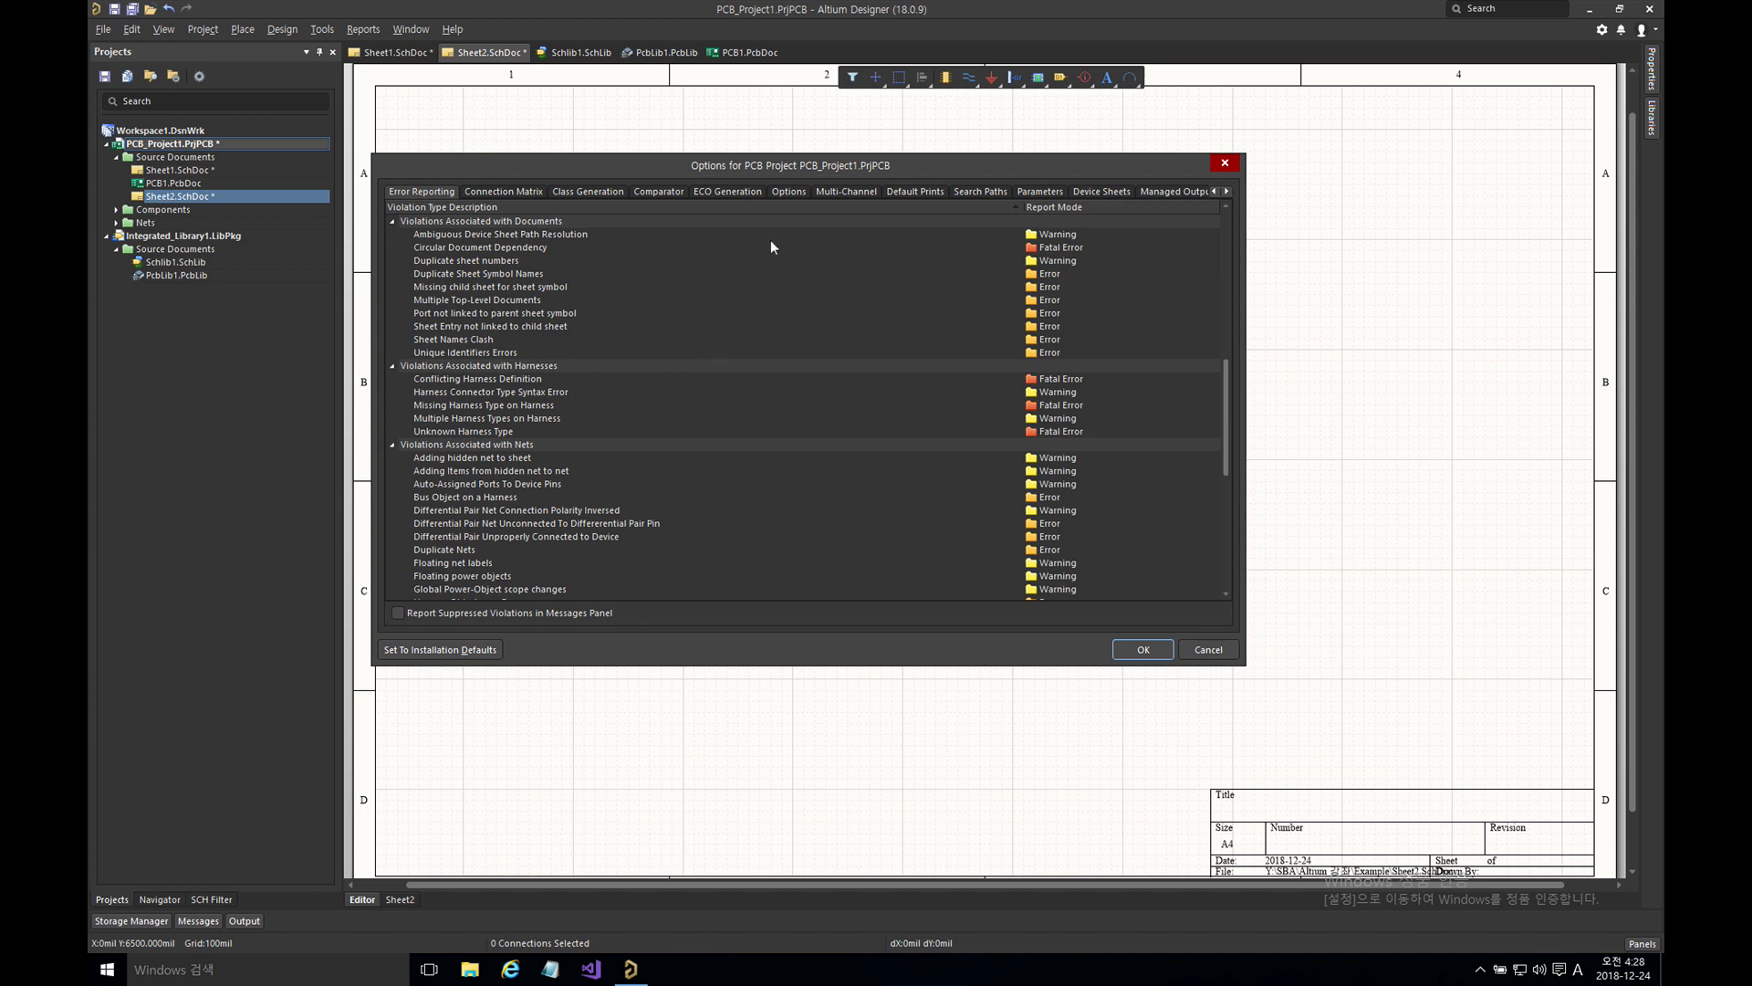
left_click(782, 192)
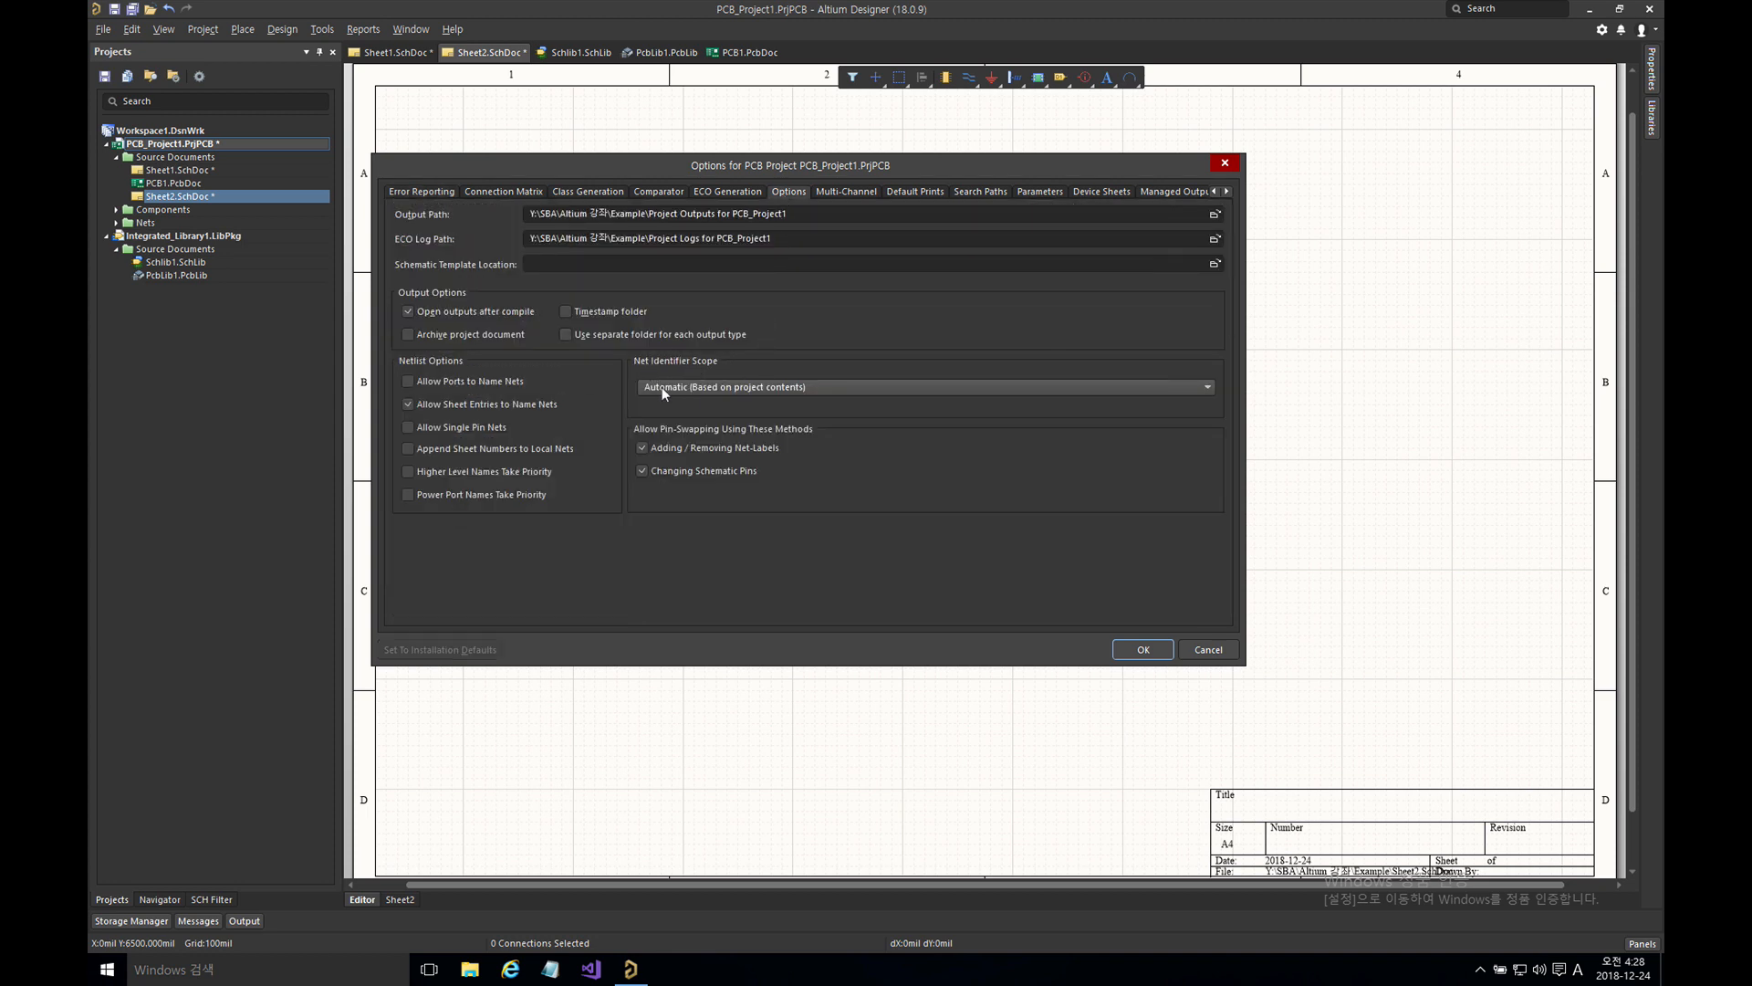
left_click(708, 390)
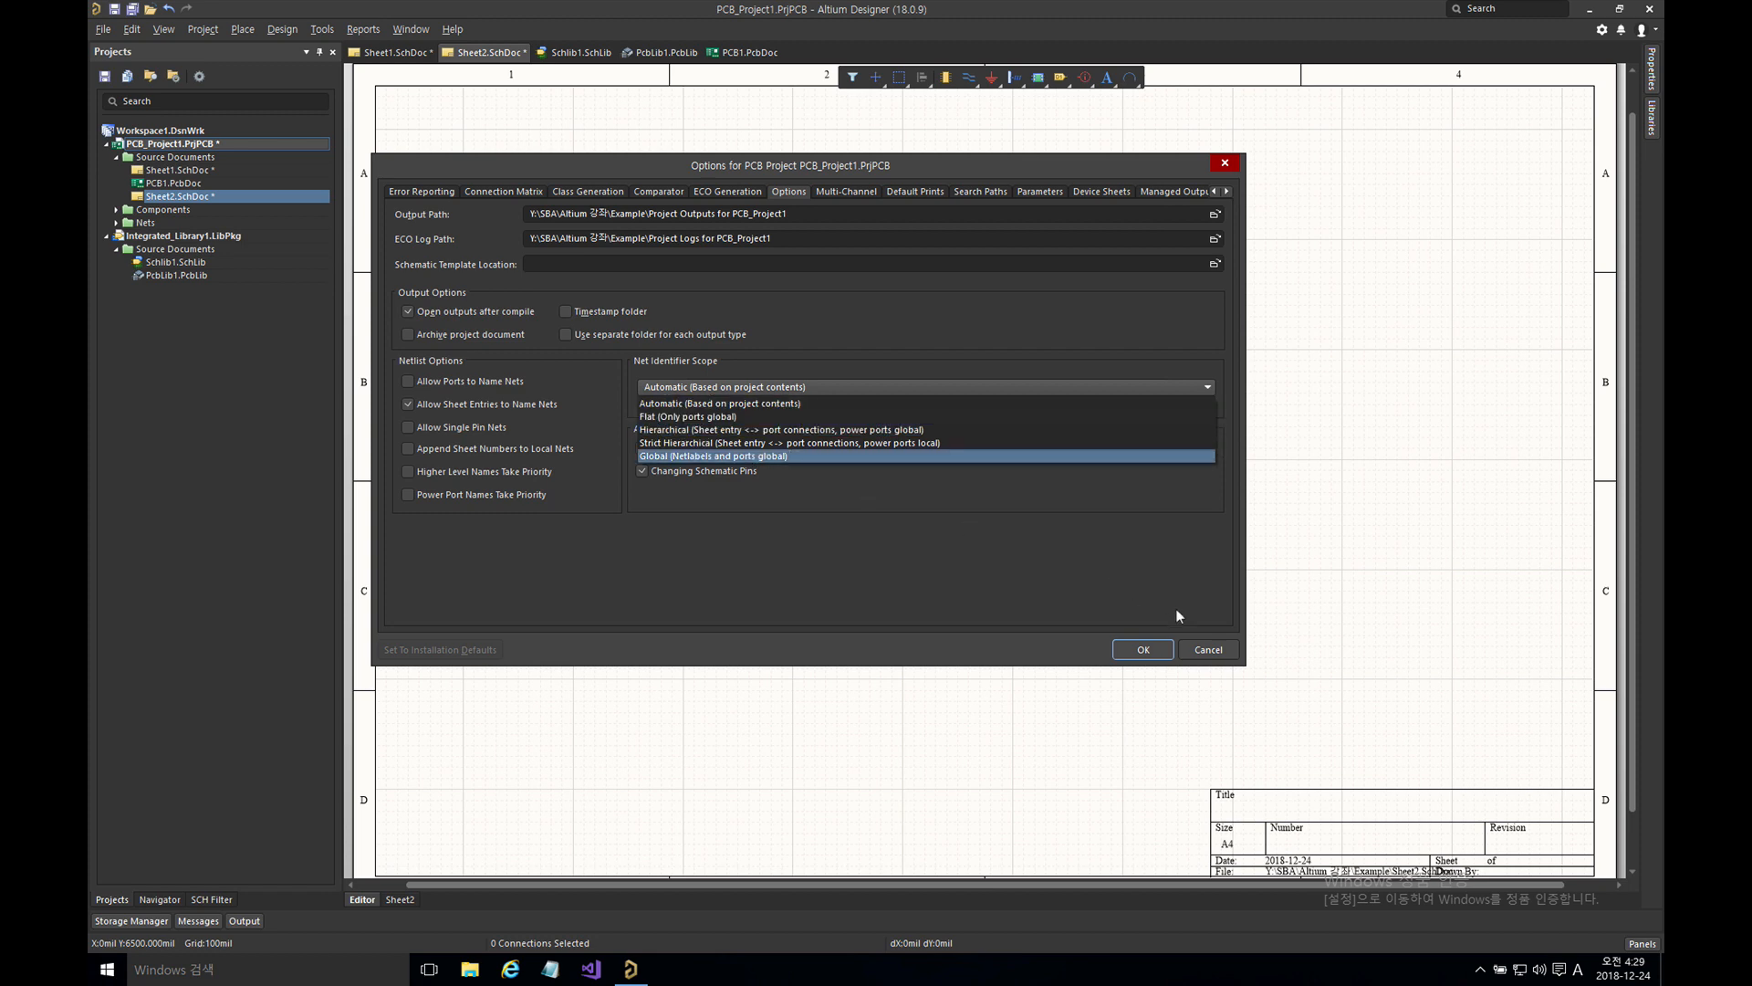
left_click(1208, 649)
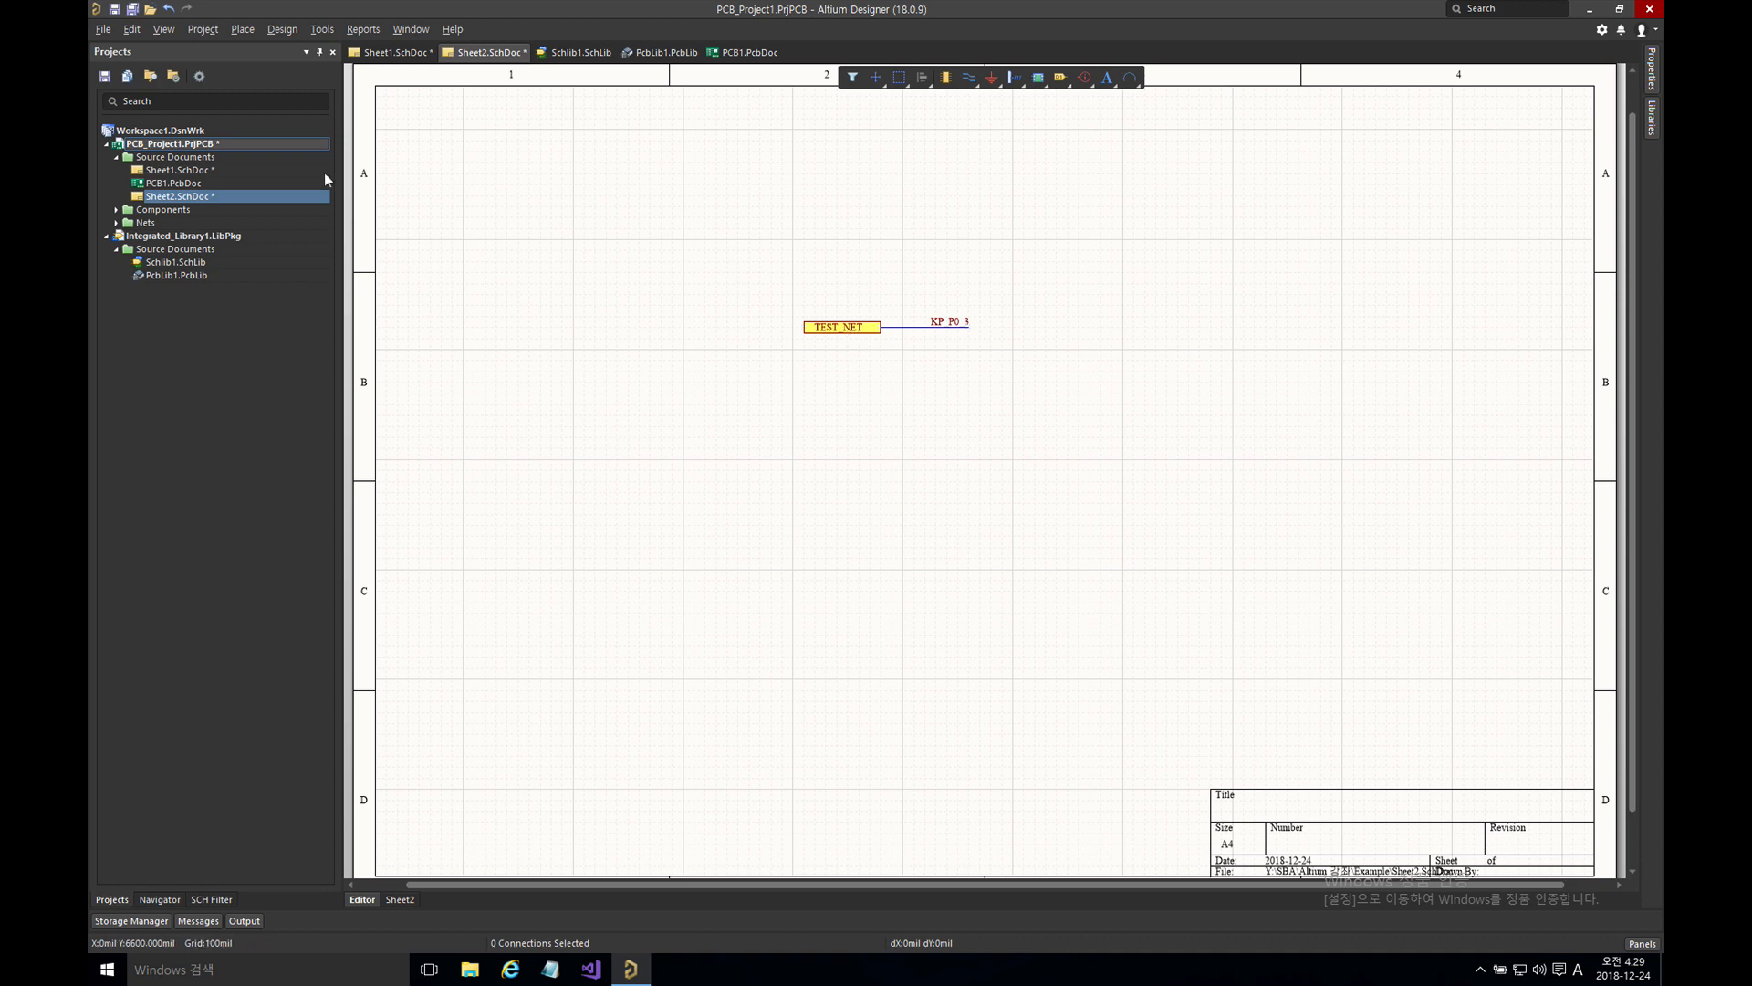
- Delete the TEST_NET port at the end of the KP_P0_0 wire on Sheet1
double_click(187, 172)
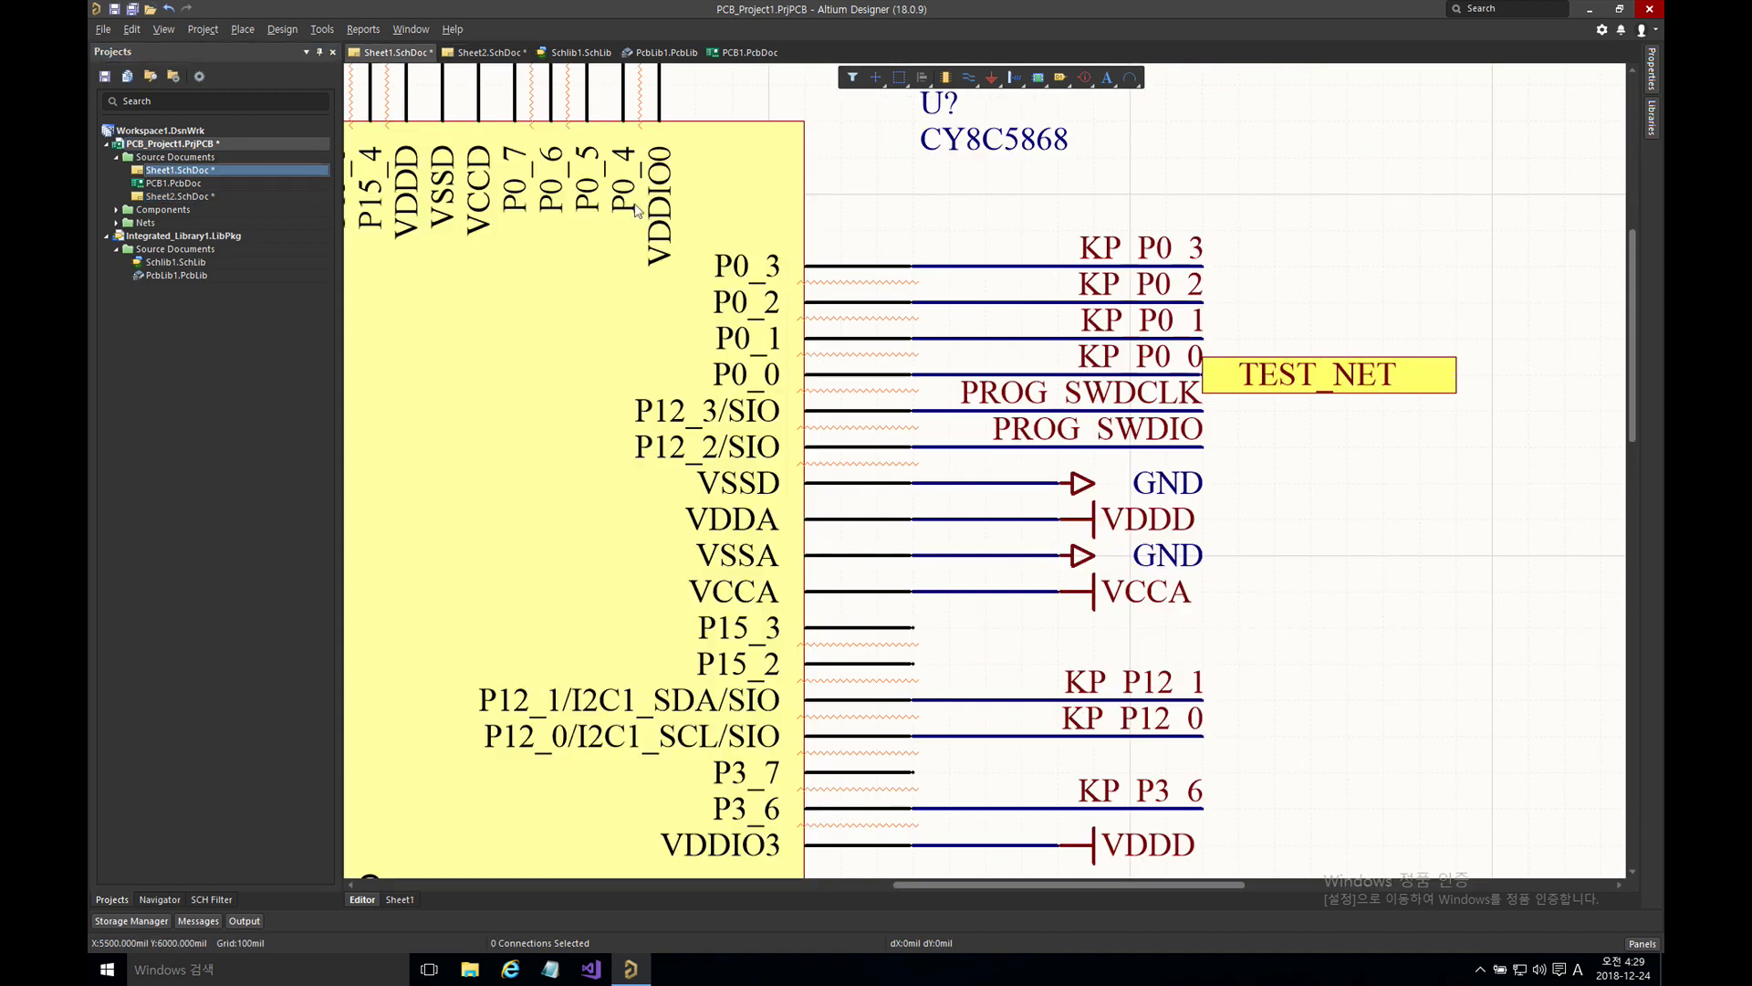
left_click(1264, 382)
right_click_drag(1239, 294, 948, 390)
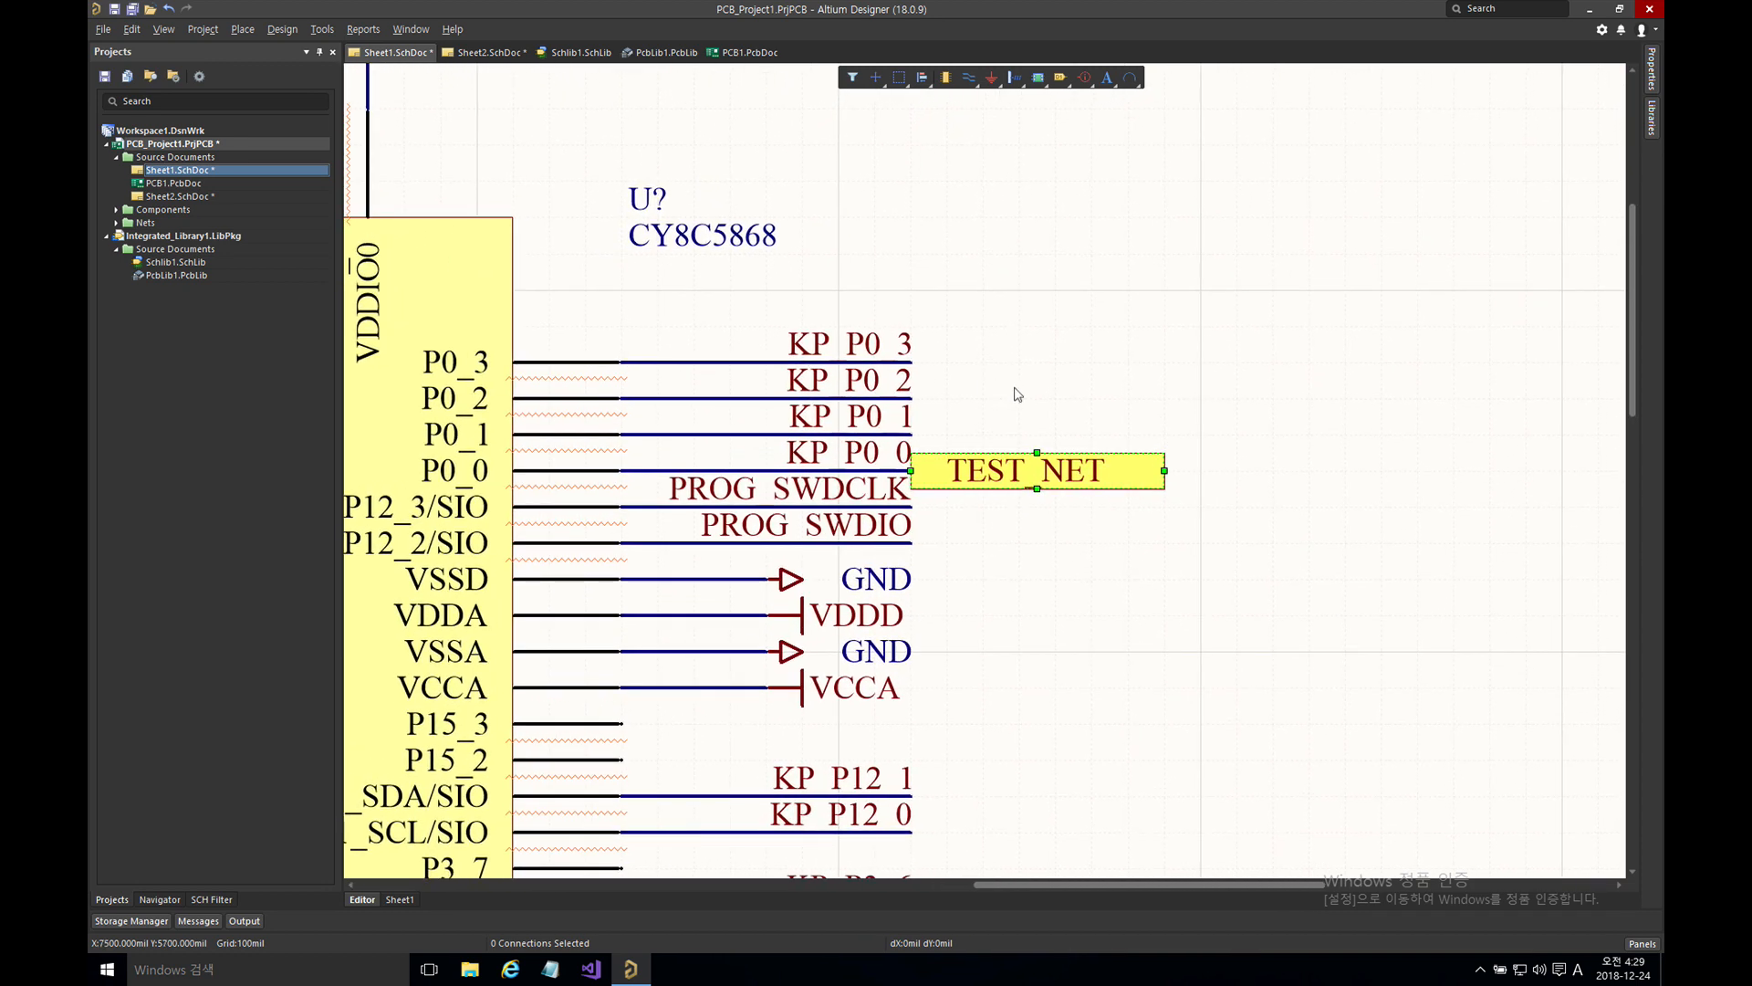
key("Delete")
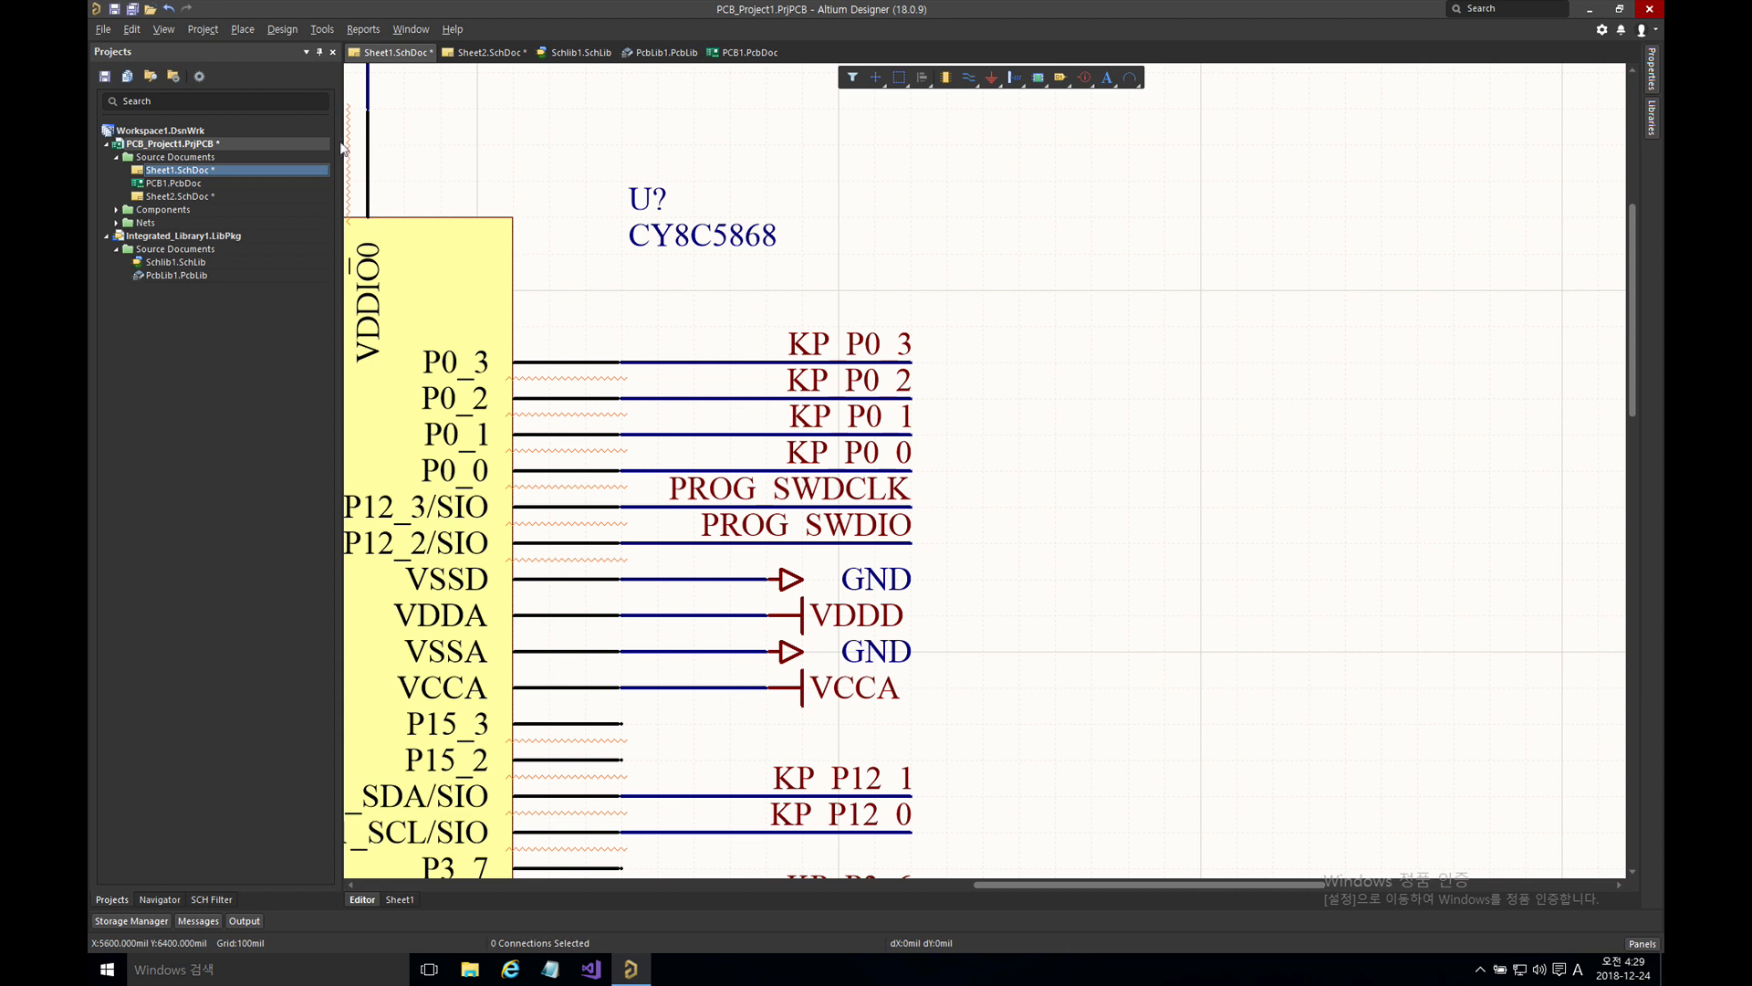
- Create a sheet symbol from Sheet2.SchDoc and place it on Sheet1 to the right of the KP_P0 wires
left_click(278, 30)
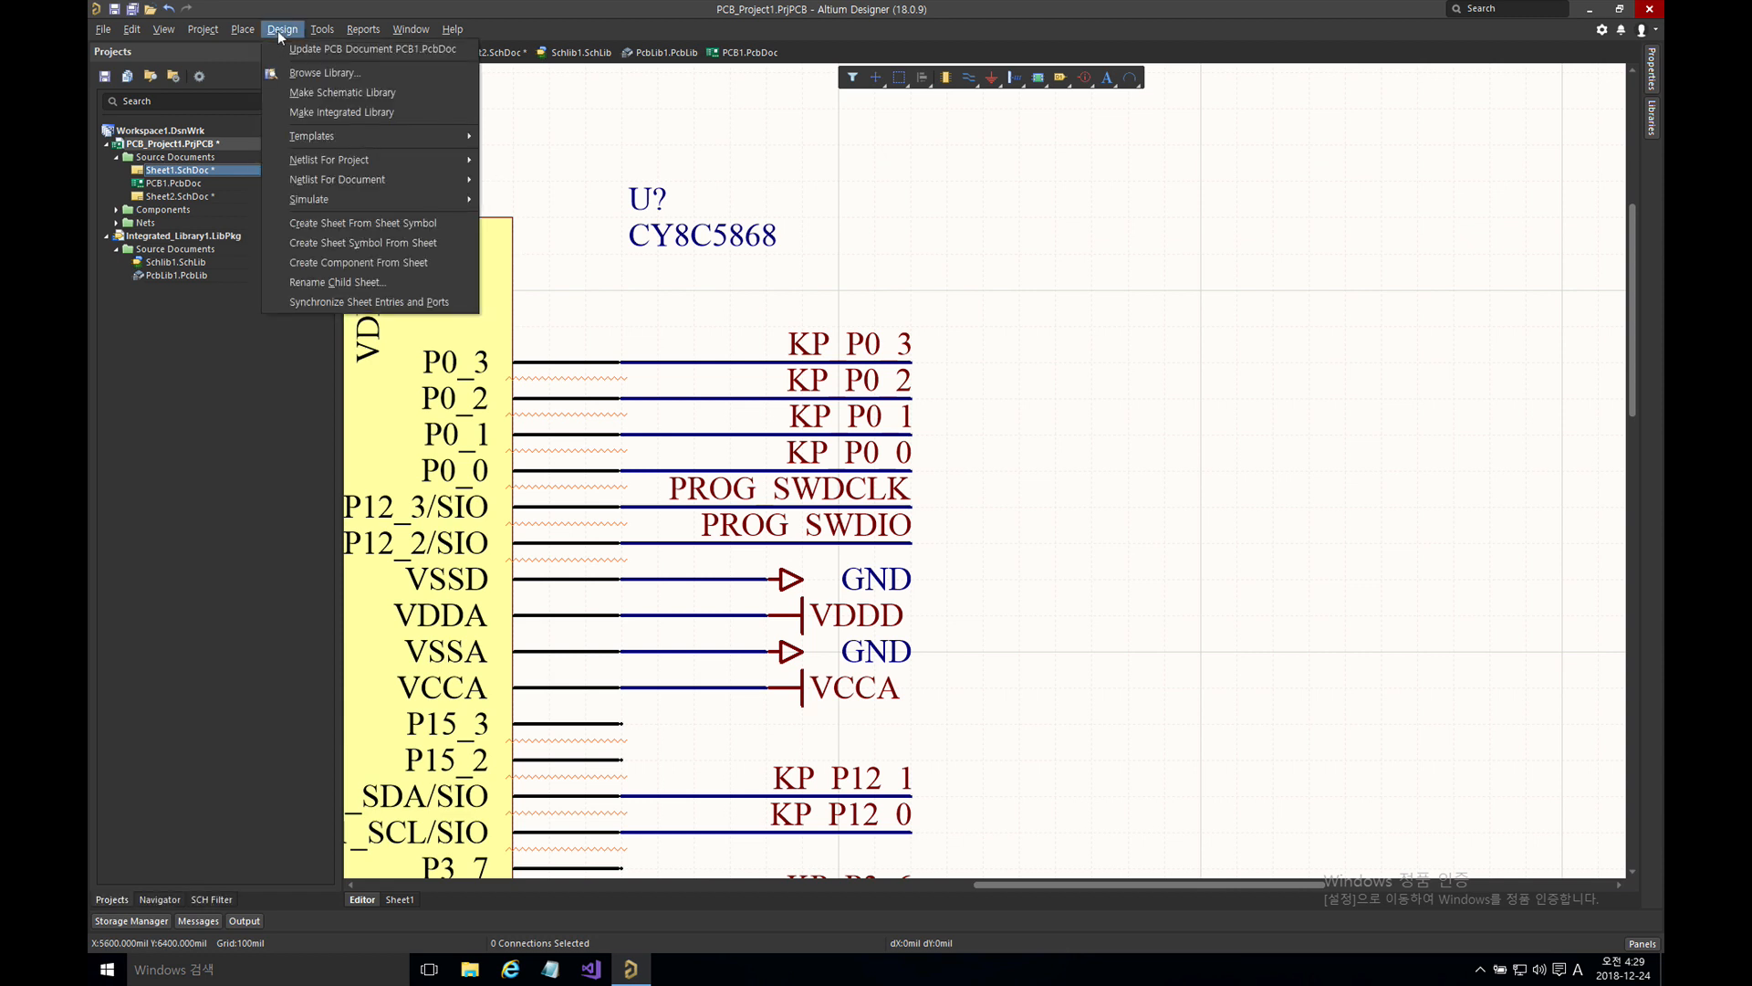
left_click(397, 242)
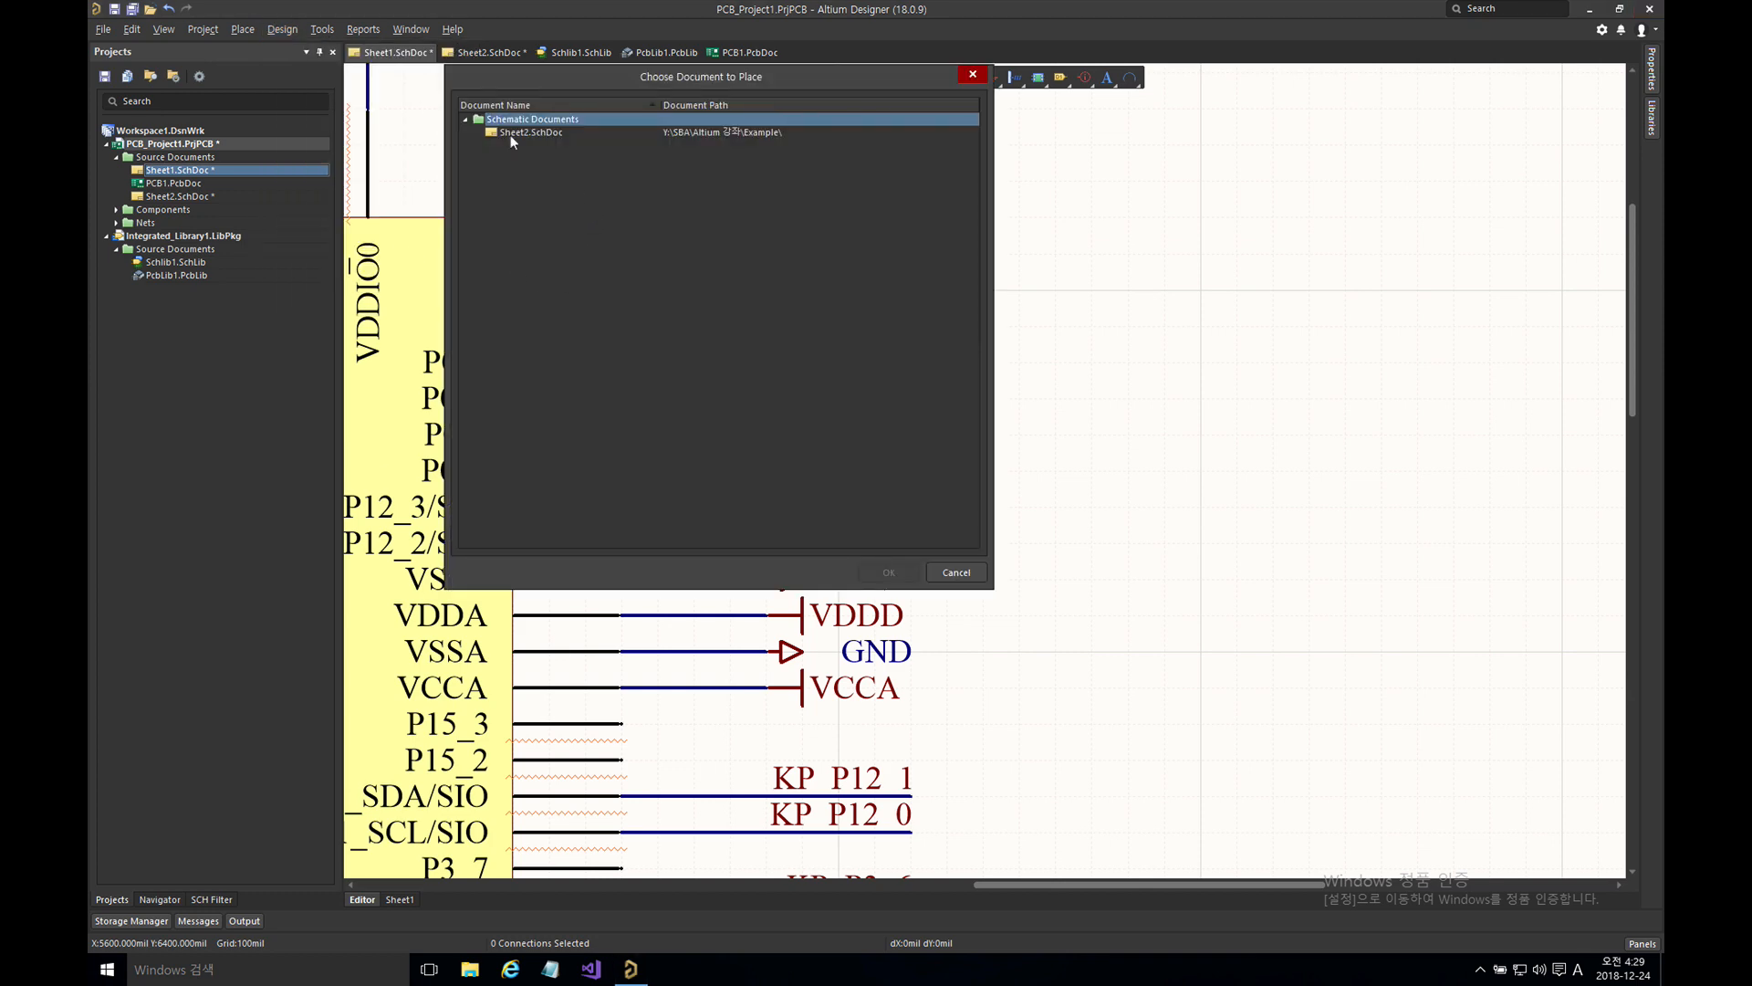
left_click(506, 132)
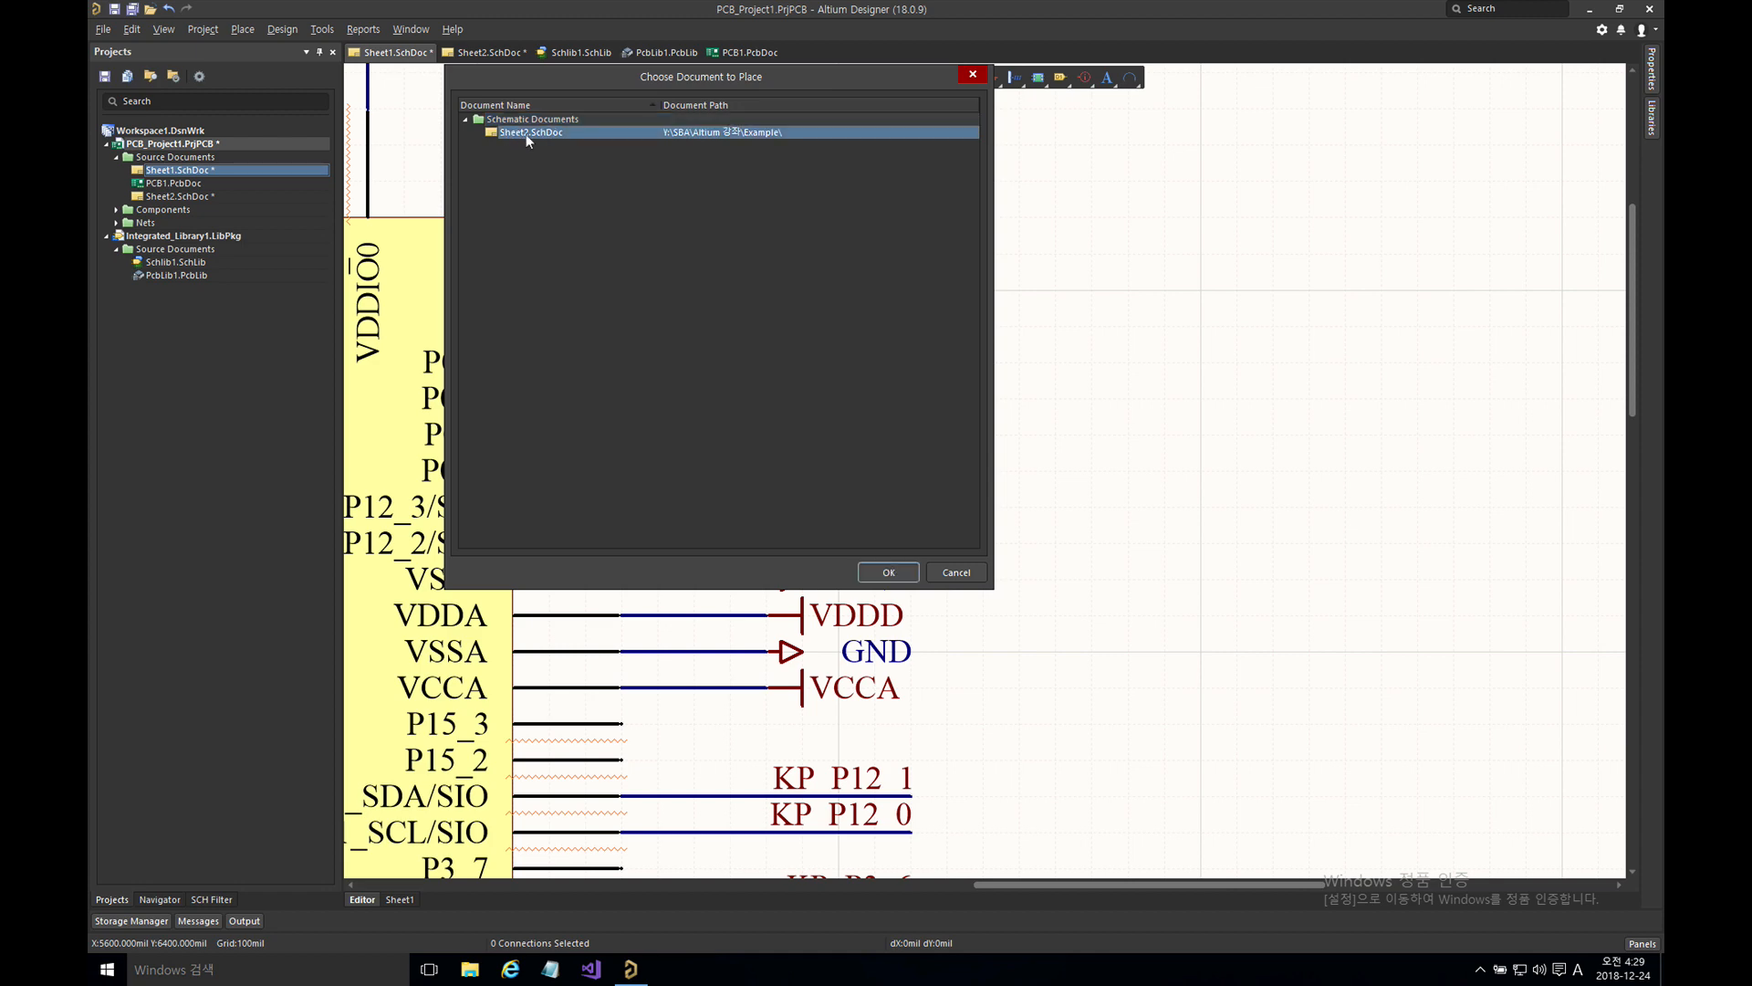
left_click(886, 572)
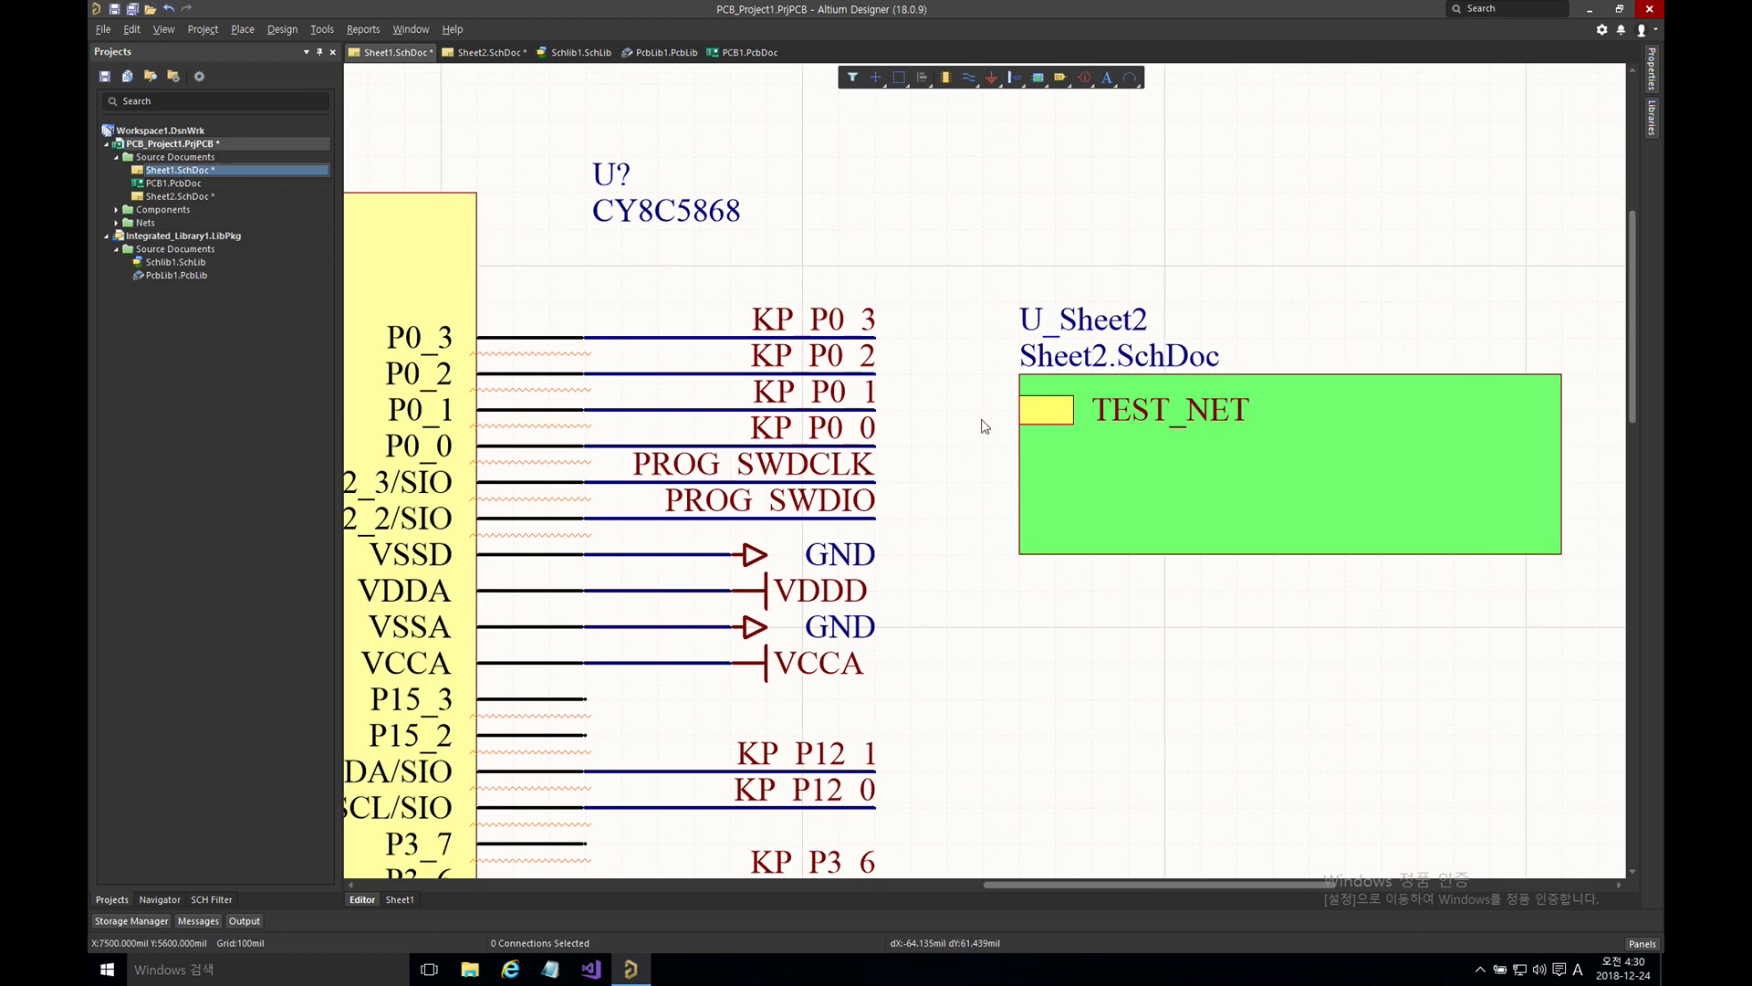
left_click(1015, 429)
right_click_drag(1048, 452, 941, 475)
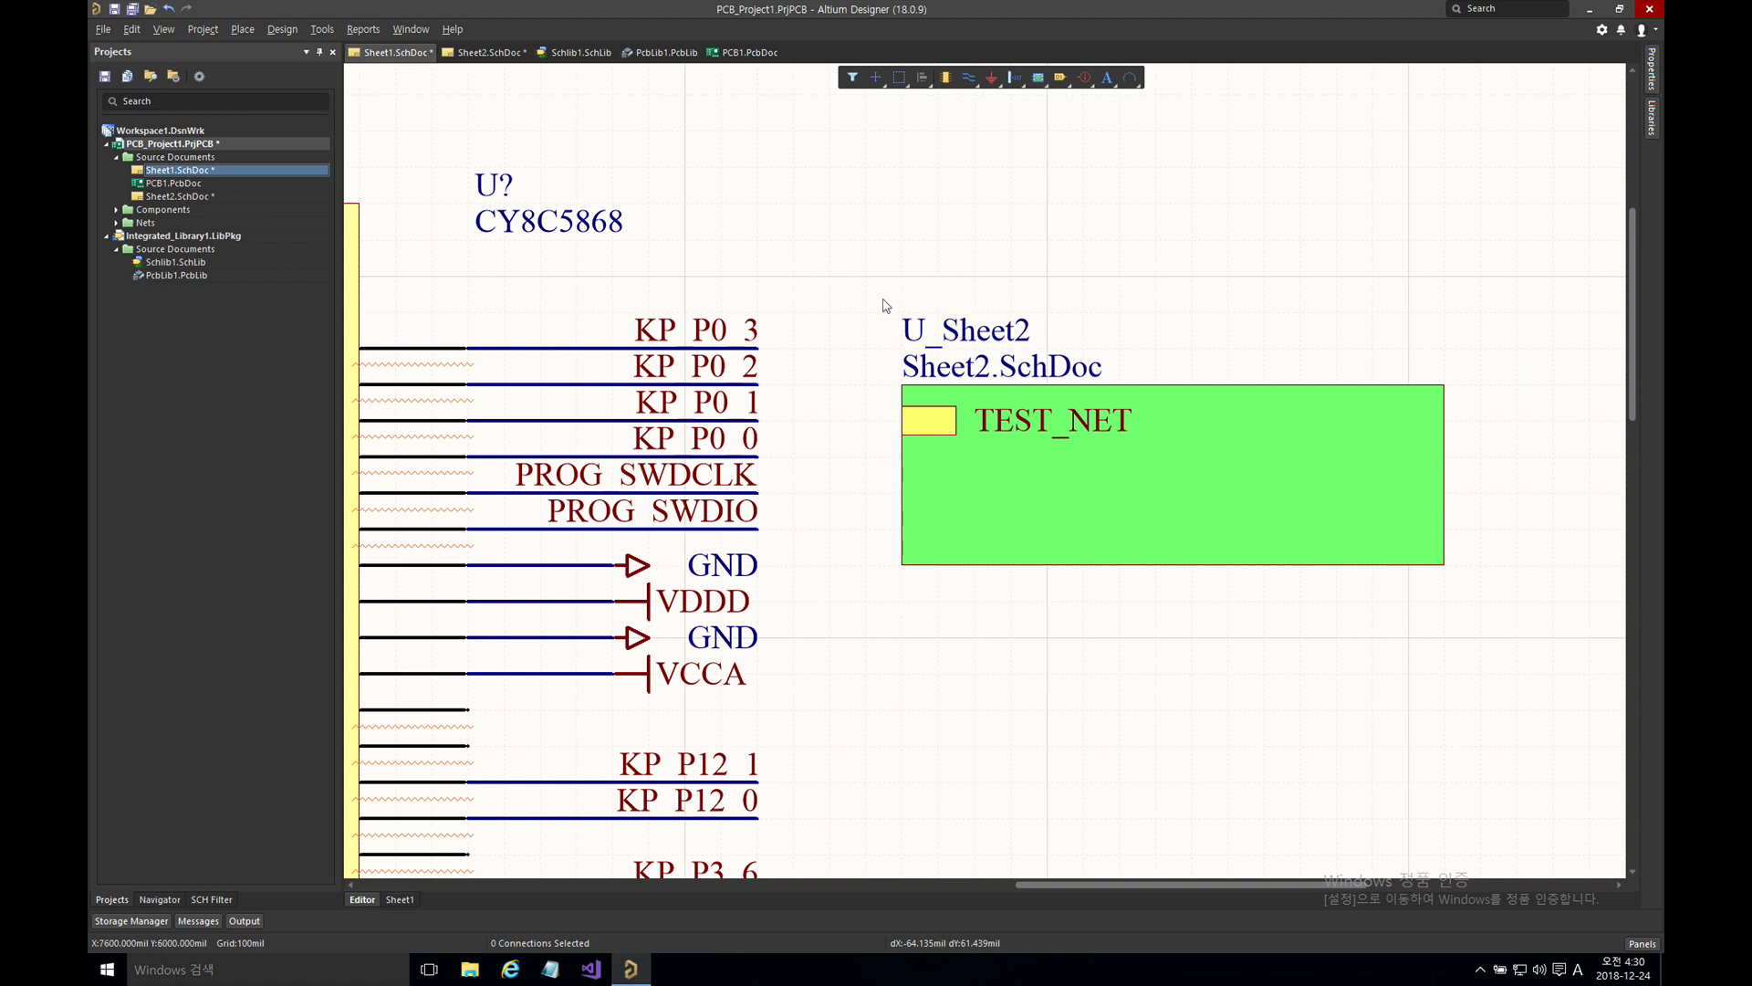
- Wire the TEST_NET sheet entry of the Sheet2 symbol to the end of the KP_P0_2 wire
left_click(1050, 531)
left_click(885, 428)
key("p")
key("w")
left_click(904, 423)
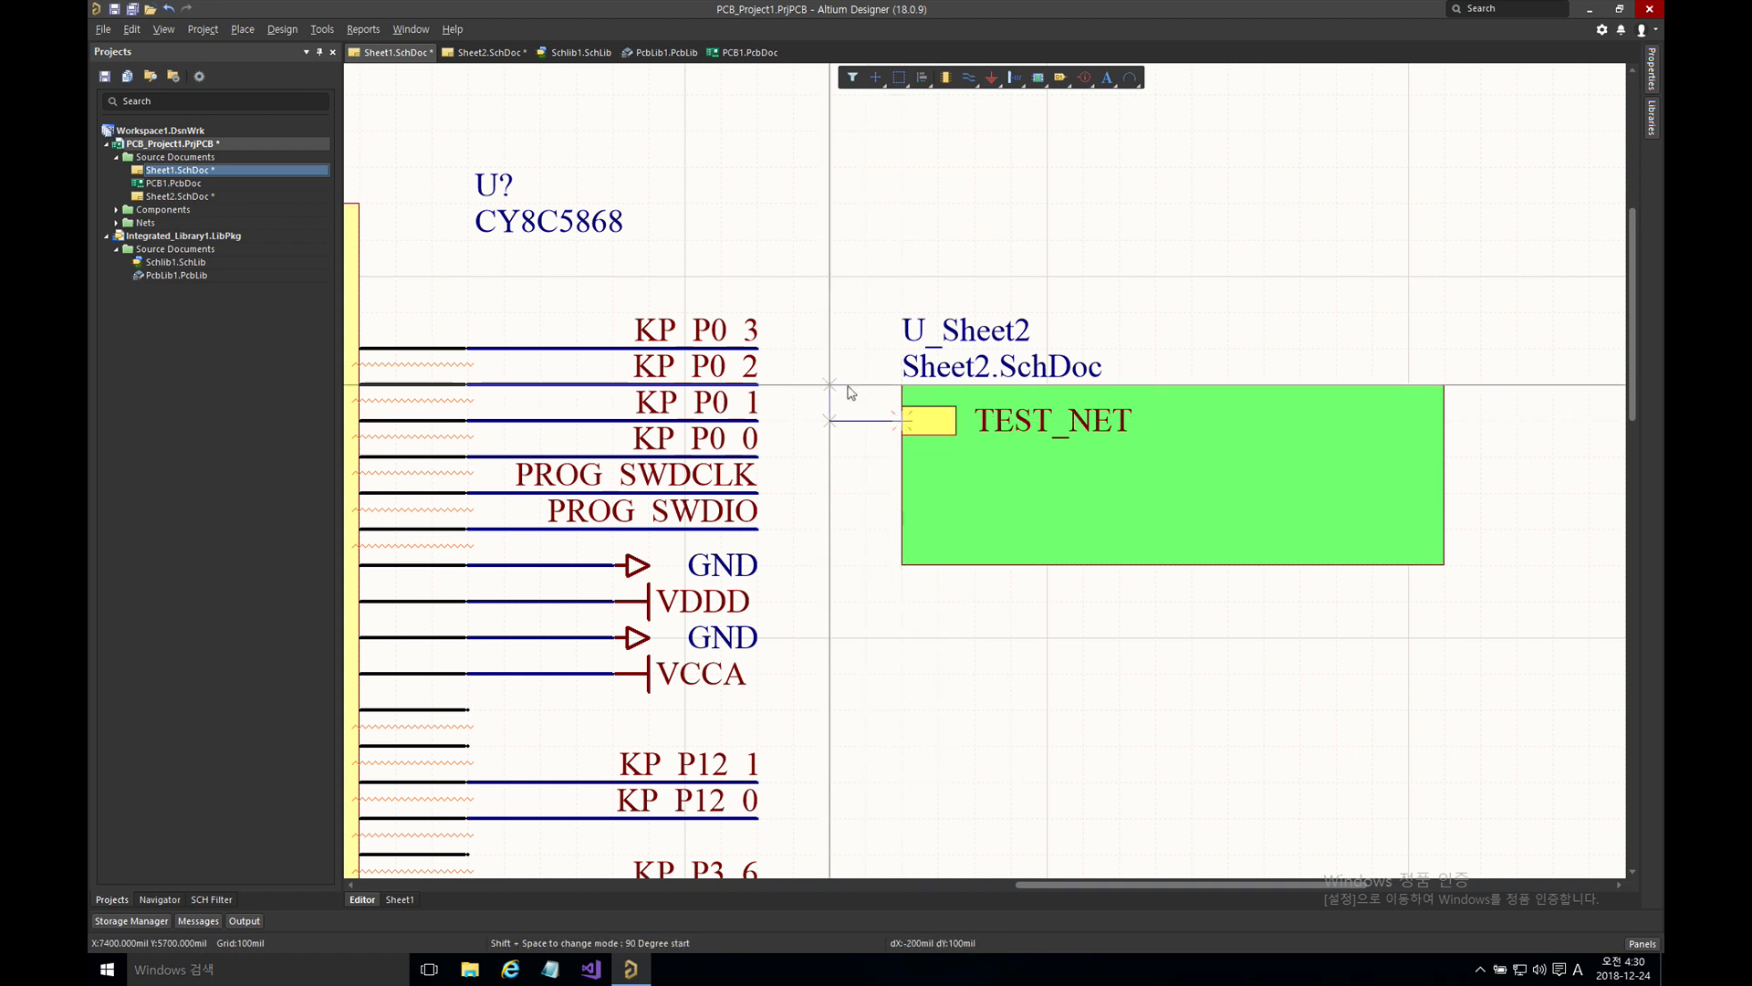
left_click(842, 386)
left_click(765, 387)
right_click(846, 318)
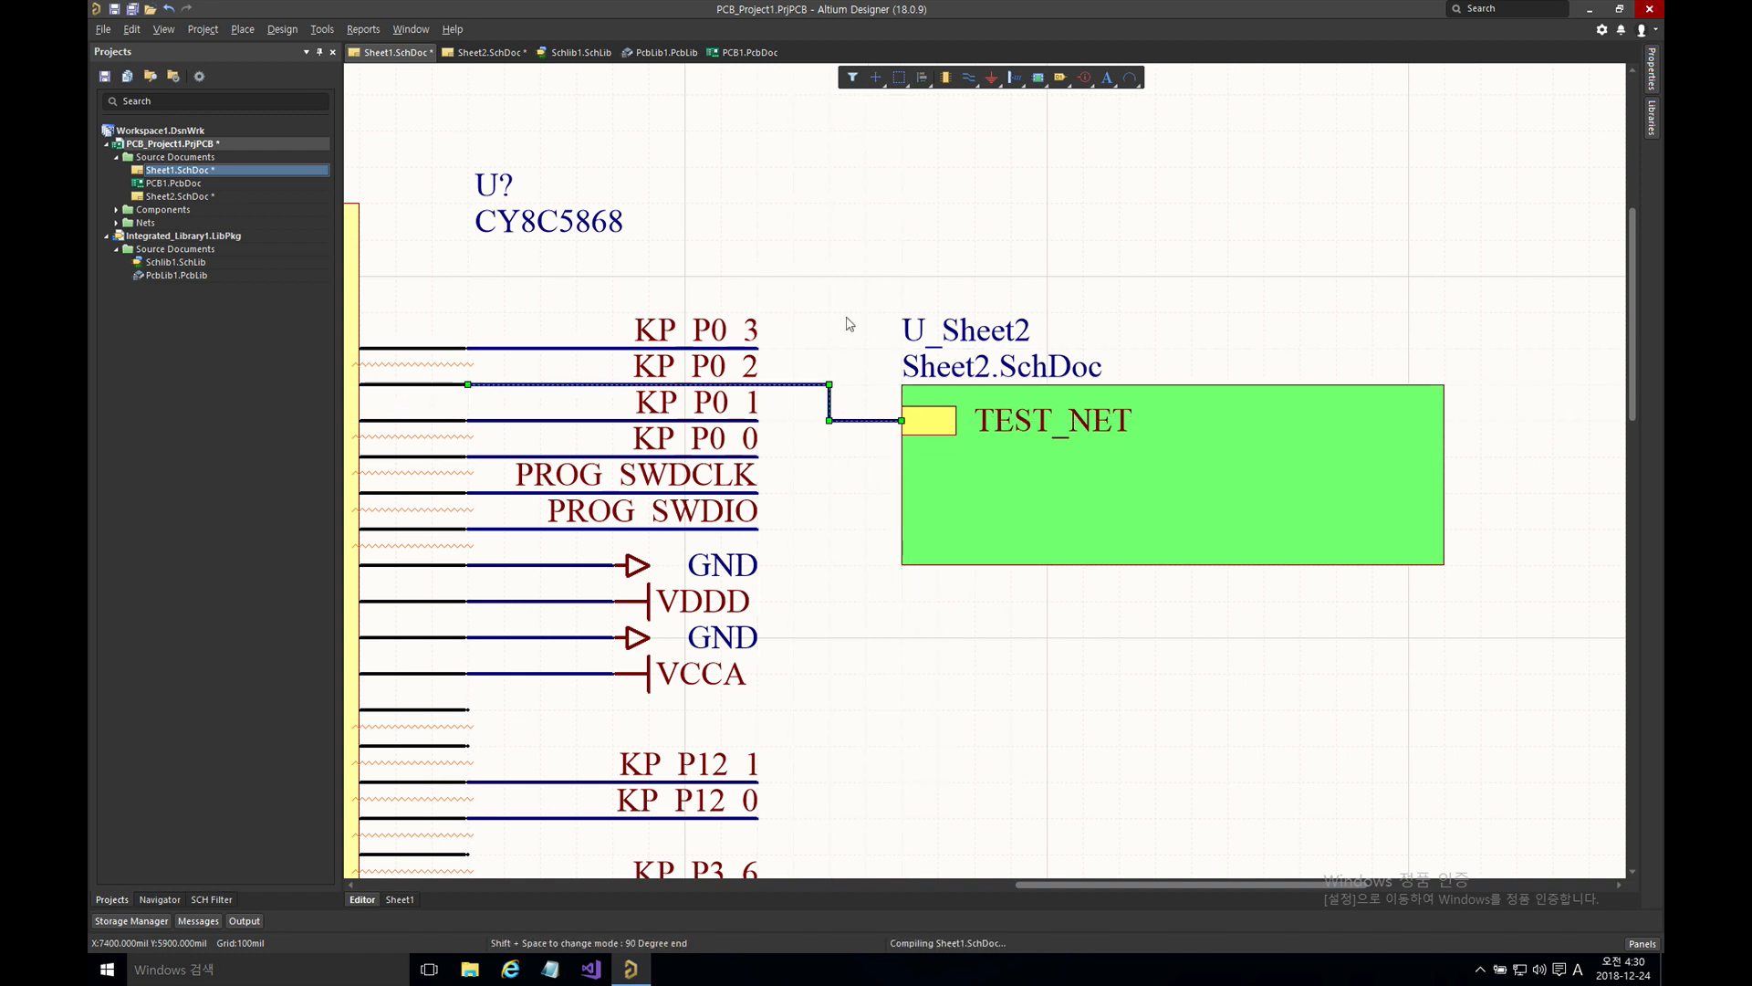
left_click(864, 330)
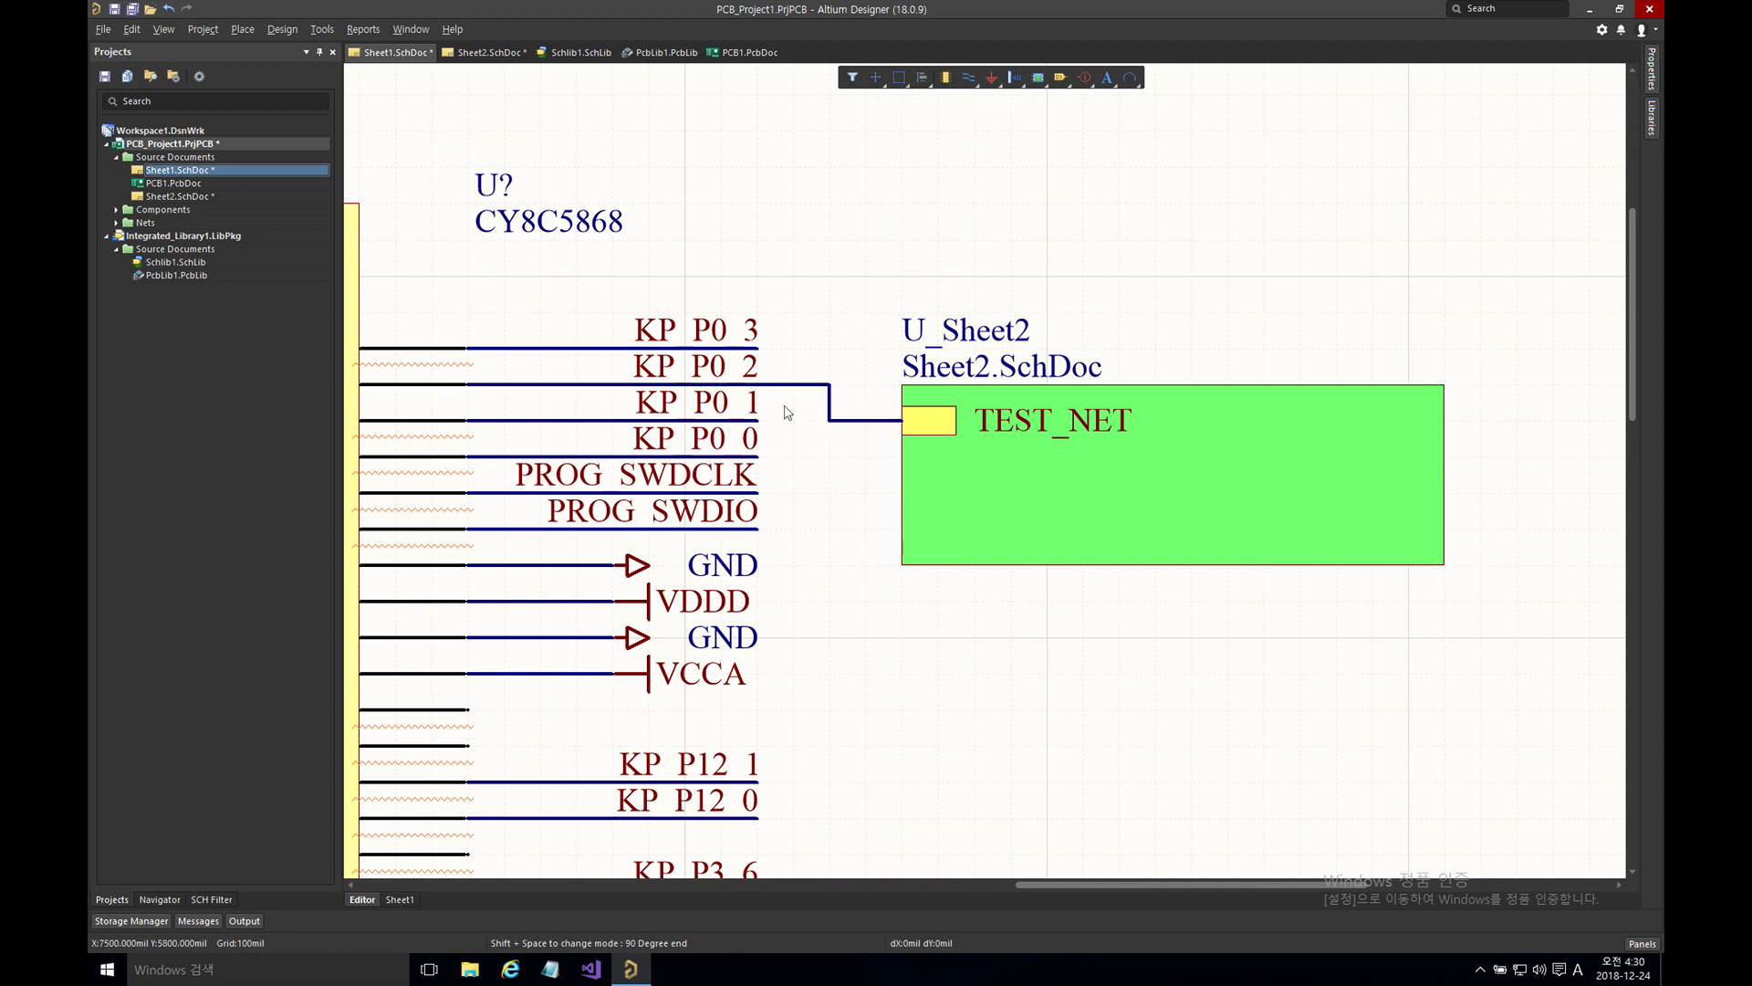
- Follow the TEST_NET sheet entry to its port on Sheet2 and return to Sheet1
double_click(938, 430, "ctrl")
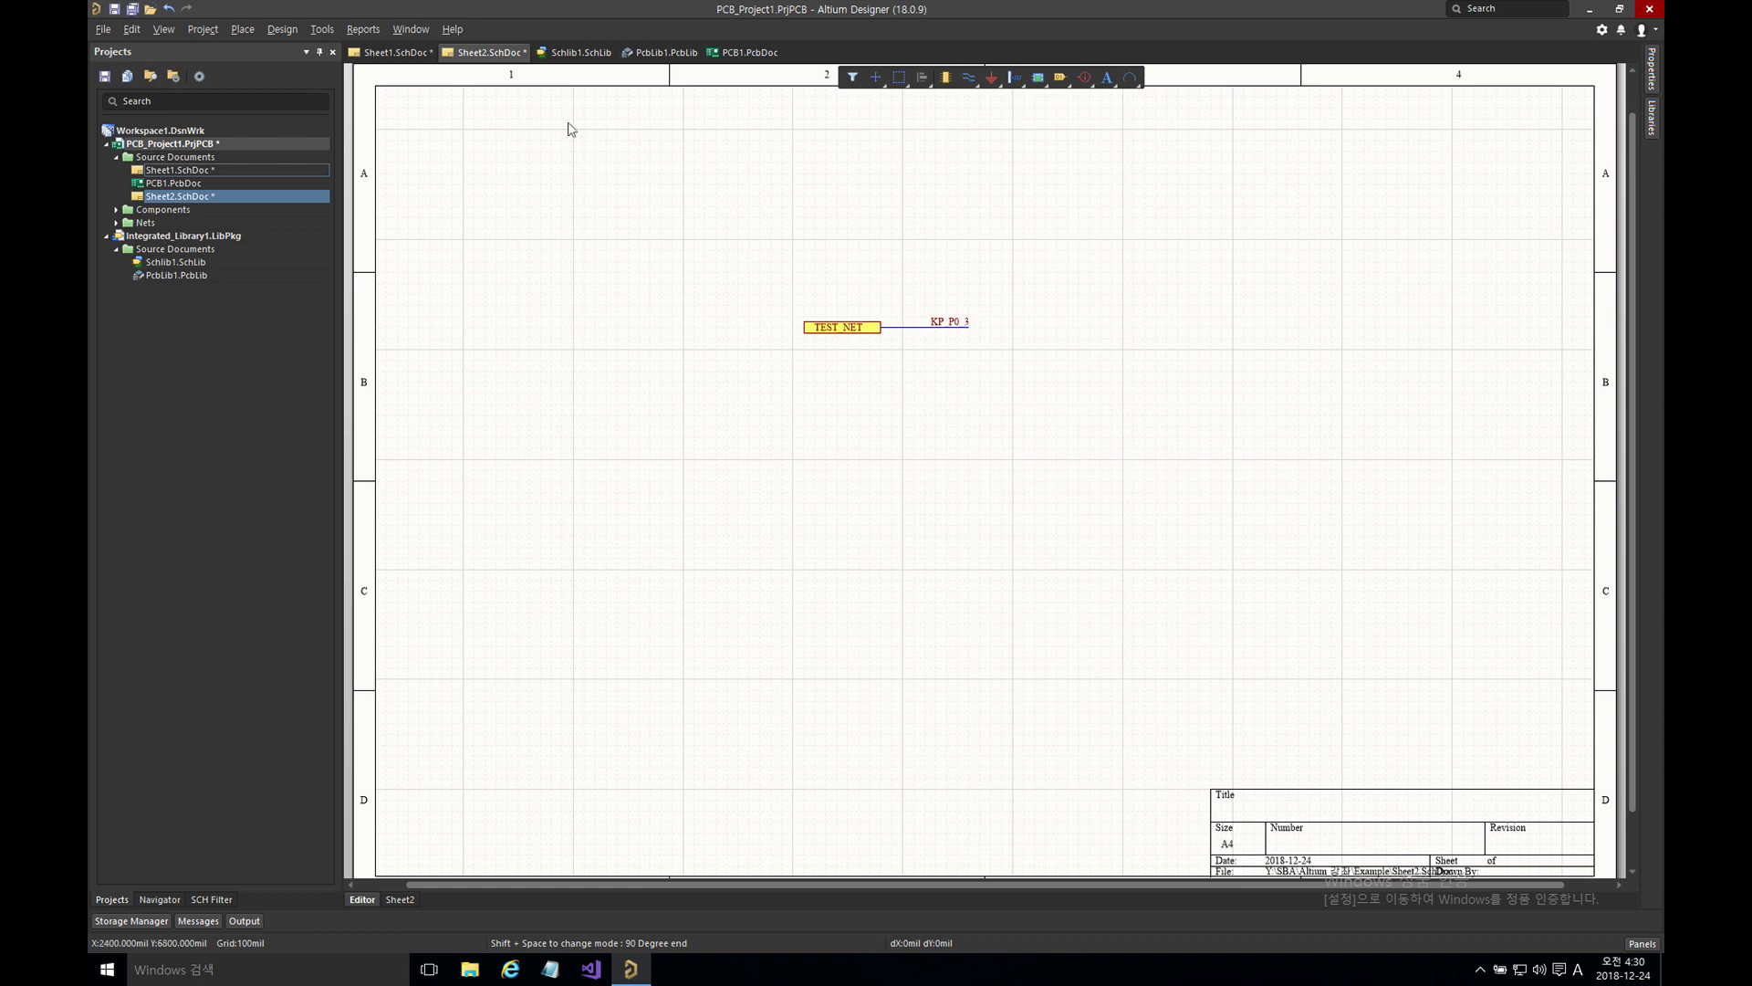
left_click(409, 53)
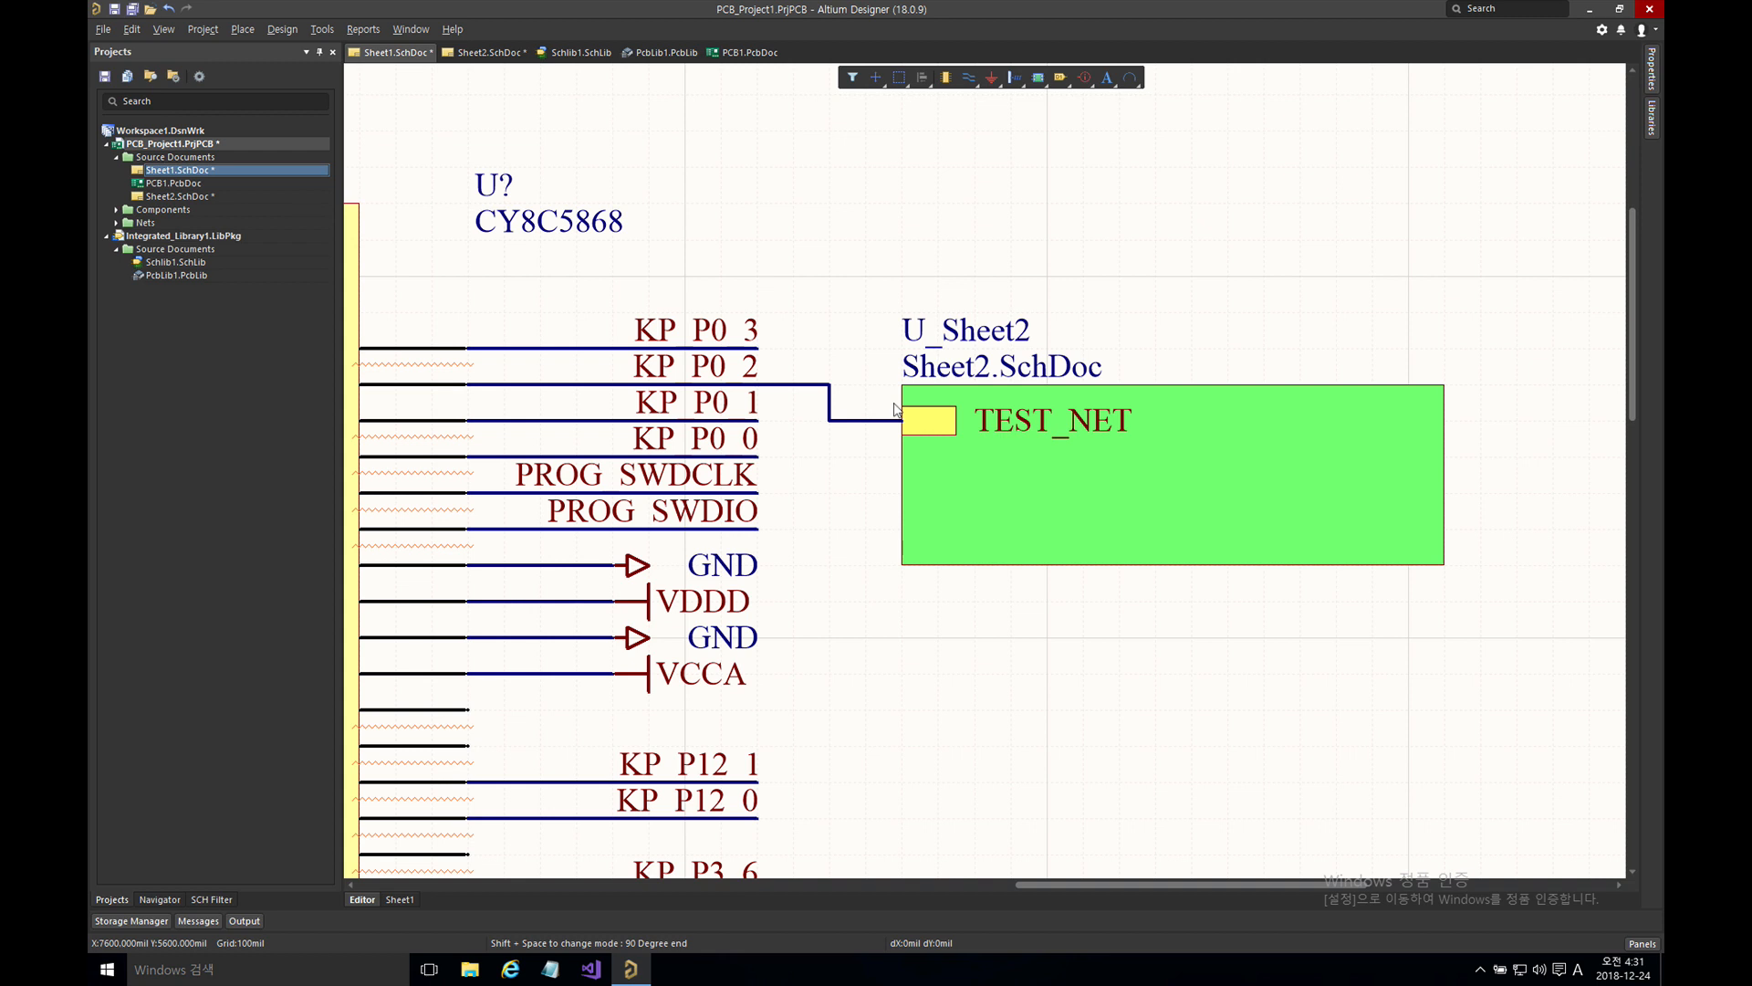
- Recompile PCB_Project1 and expand Sheet1 in the project tree to check the sheet hierarchy
right_click(189, 144)
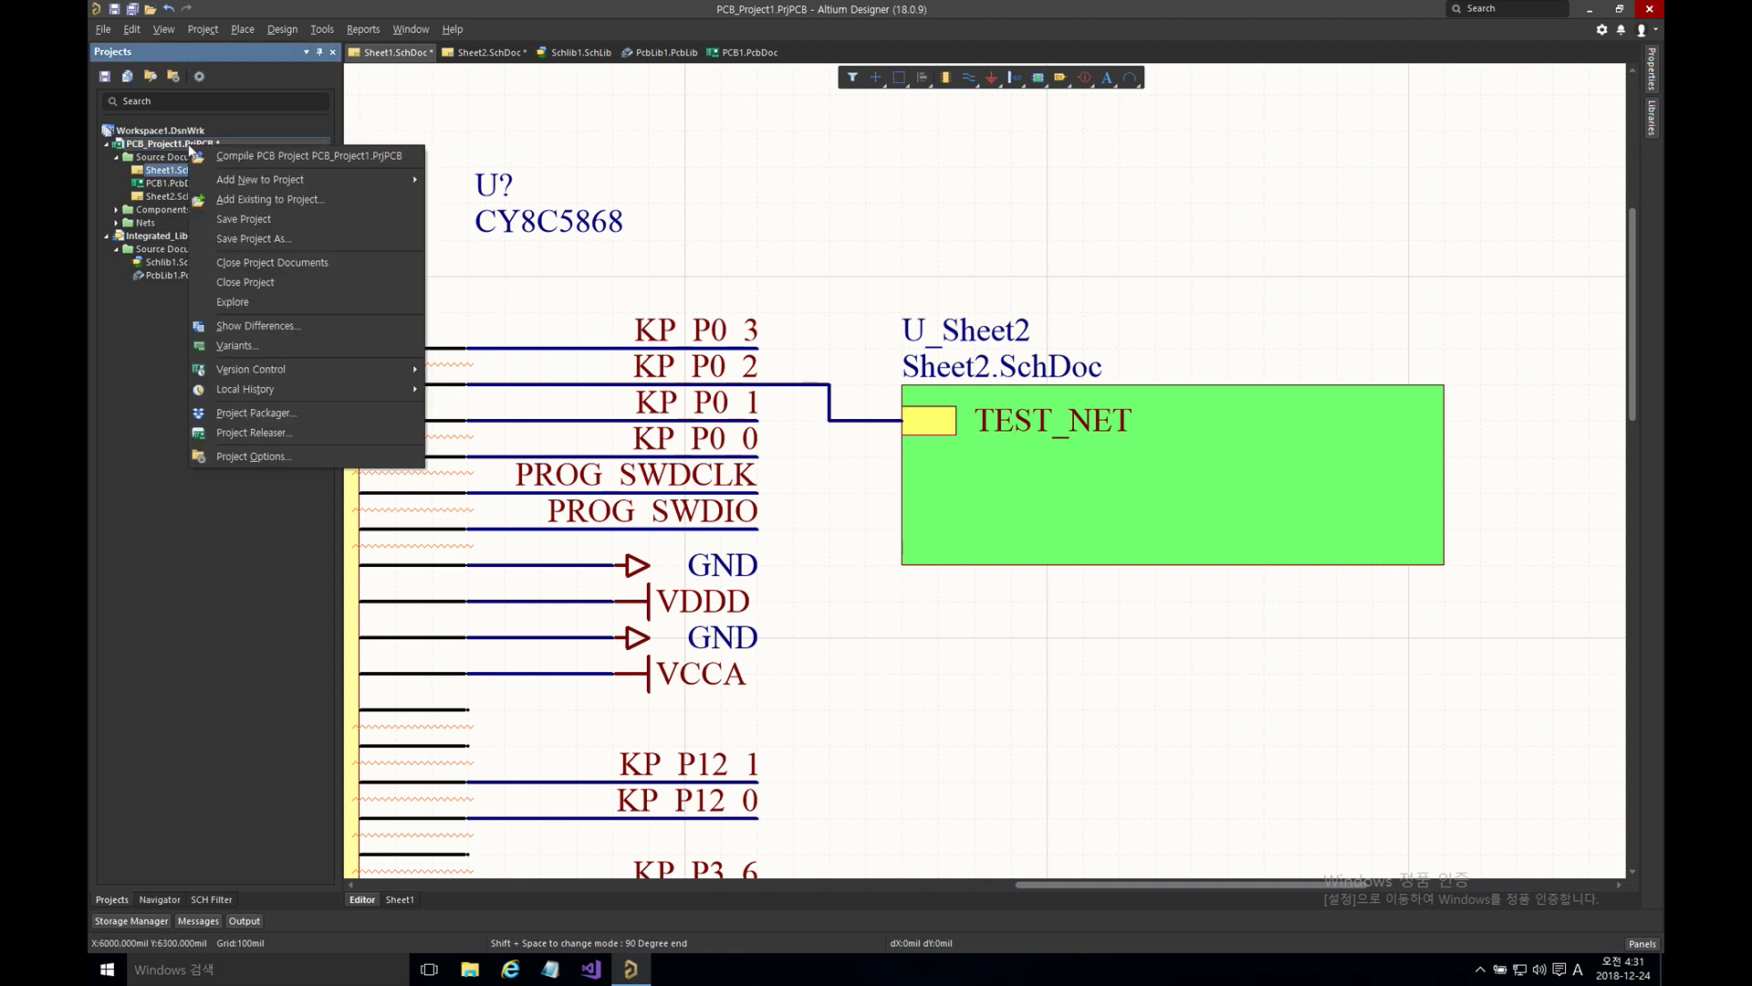
left_click(227, 156)
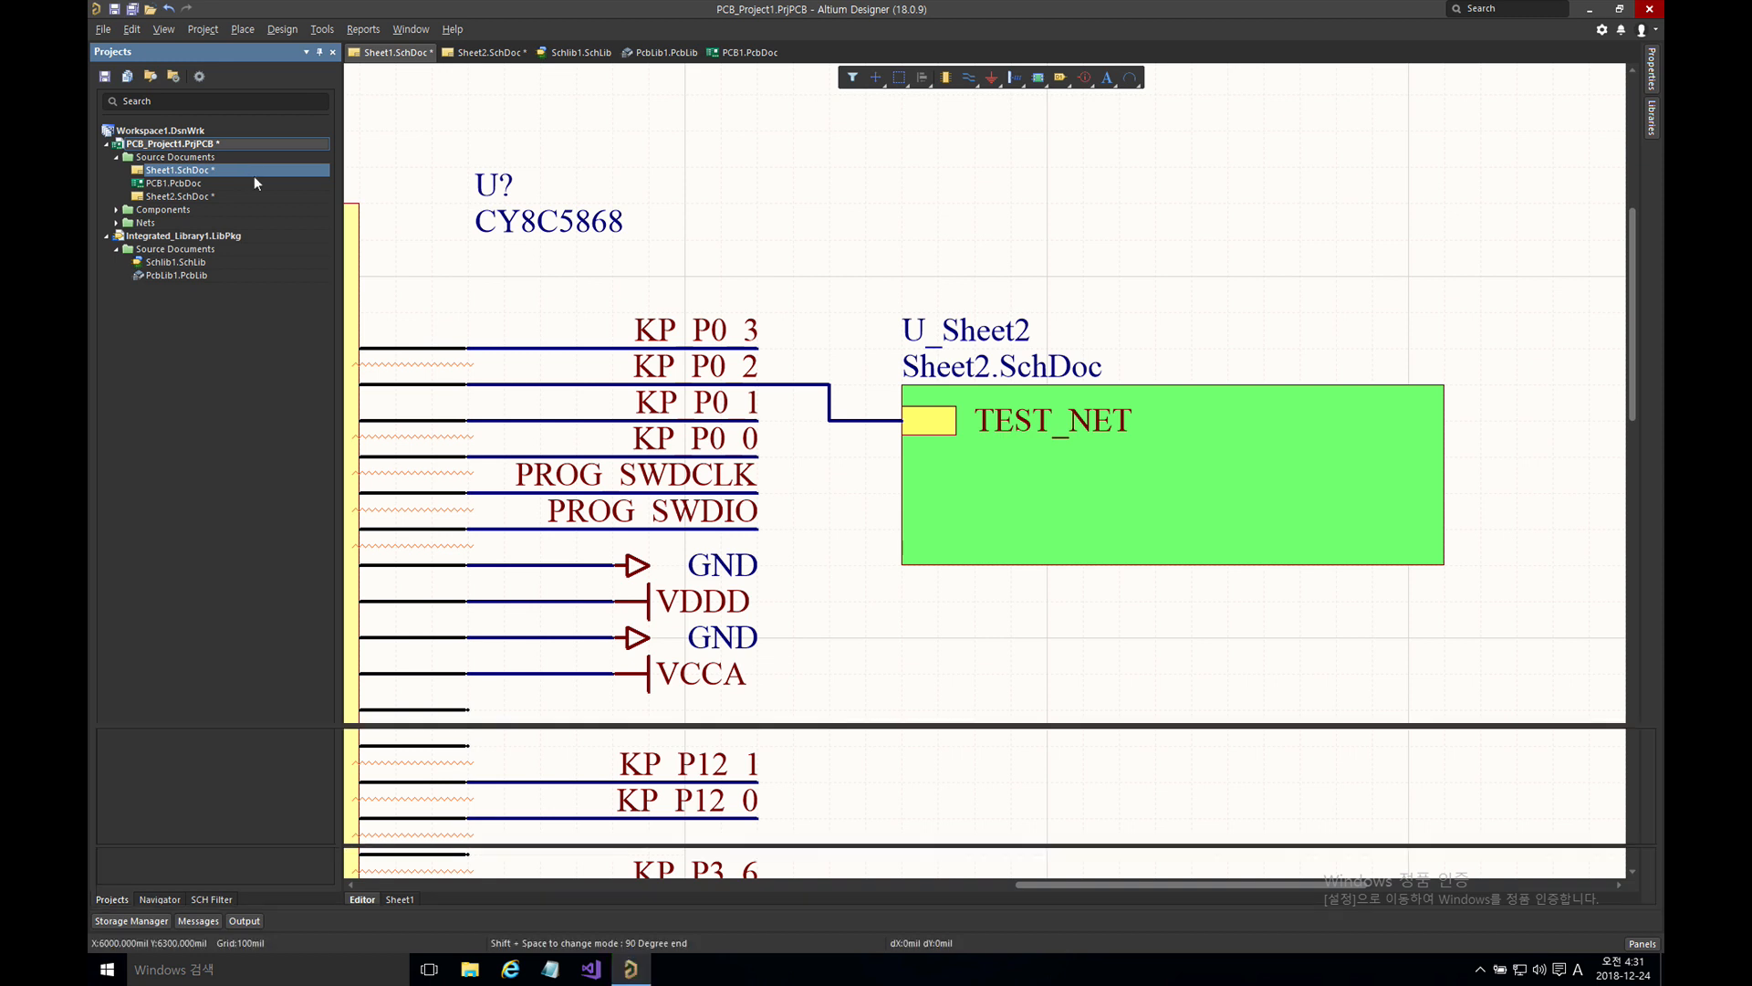
left_click(128, 171)
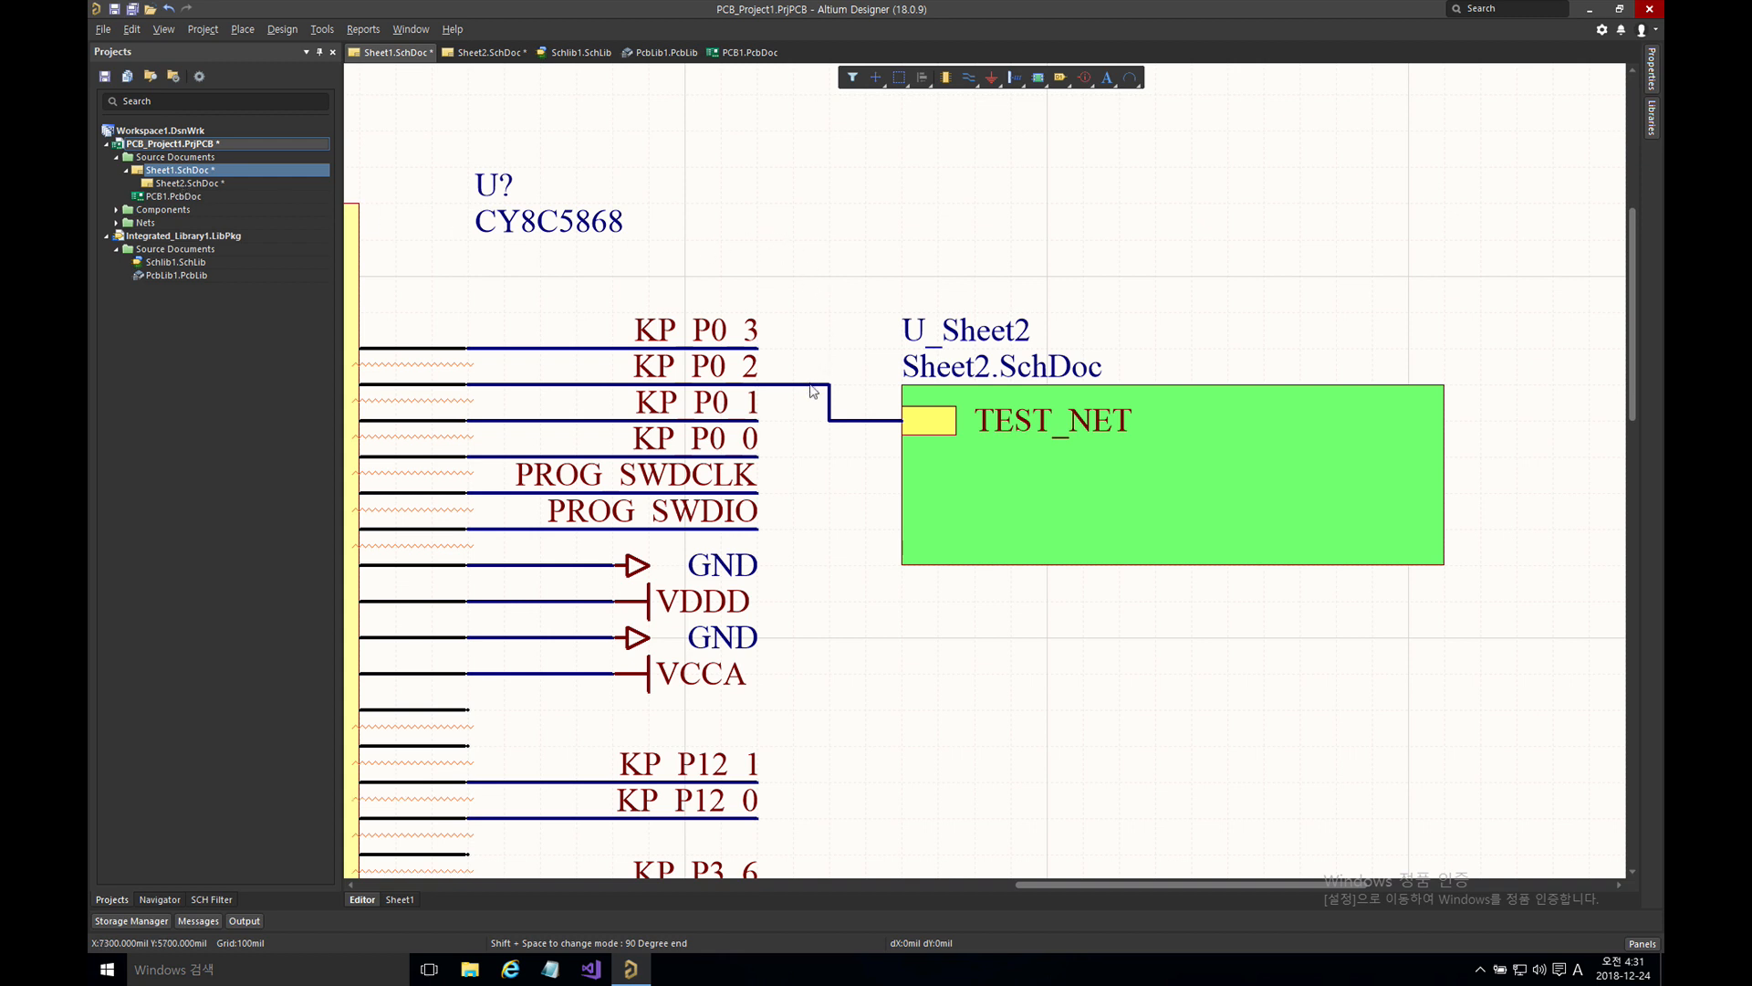
mouse_move(810, 385)
- Place a horizontally mirrored ADC-8 from Miscellaneous Devices.IntLib on Sheet2, below and to the right of the KP_P0_3 wire
left_click(488, 52)
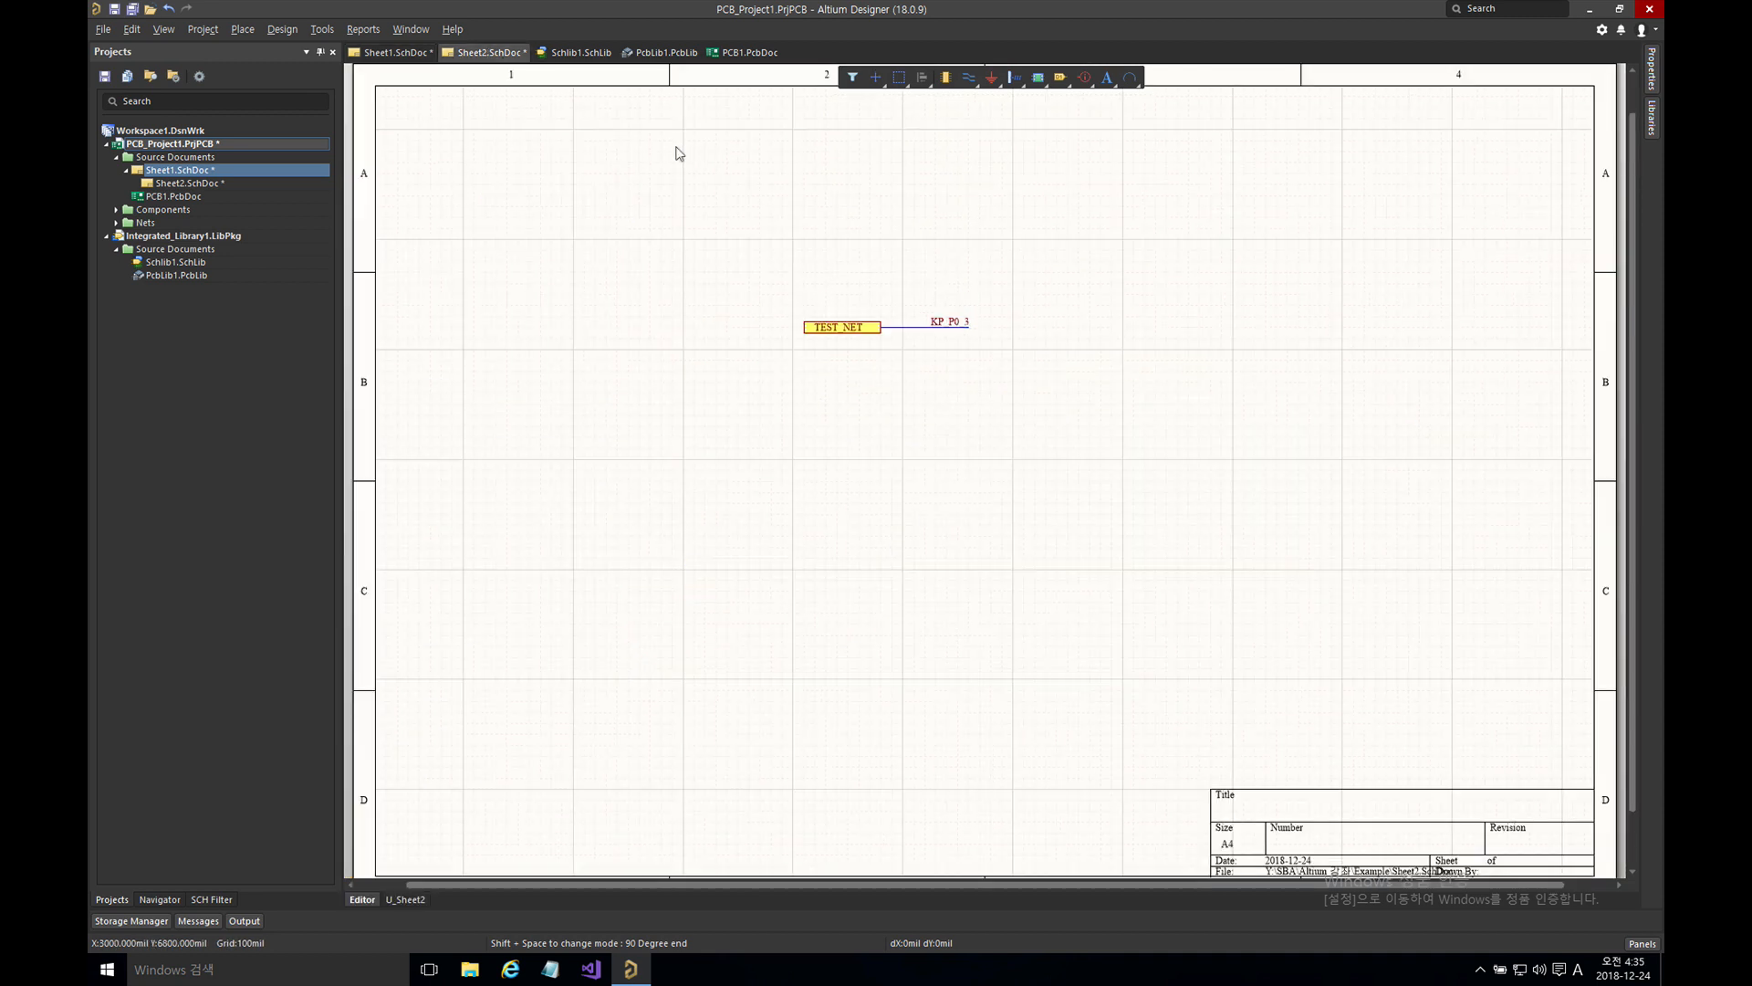
right_click_drag(884, 380, 767, 364)
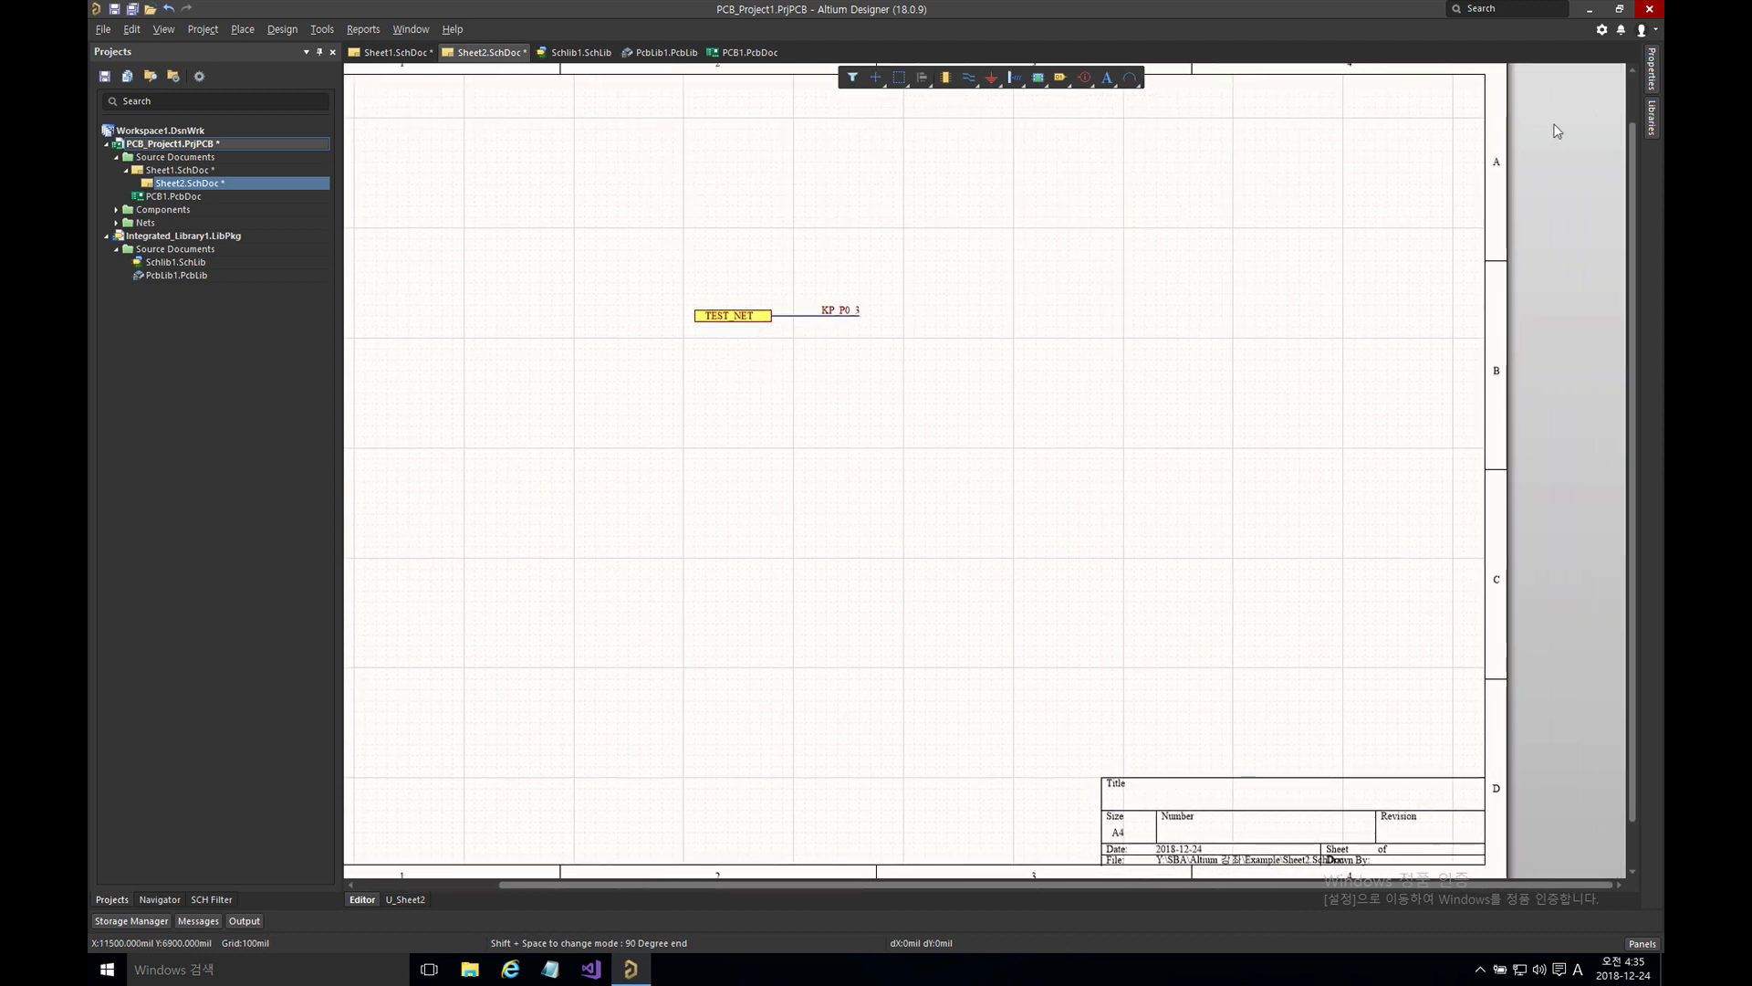
left_click(1652, 117)
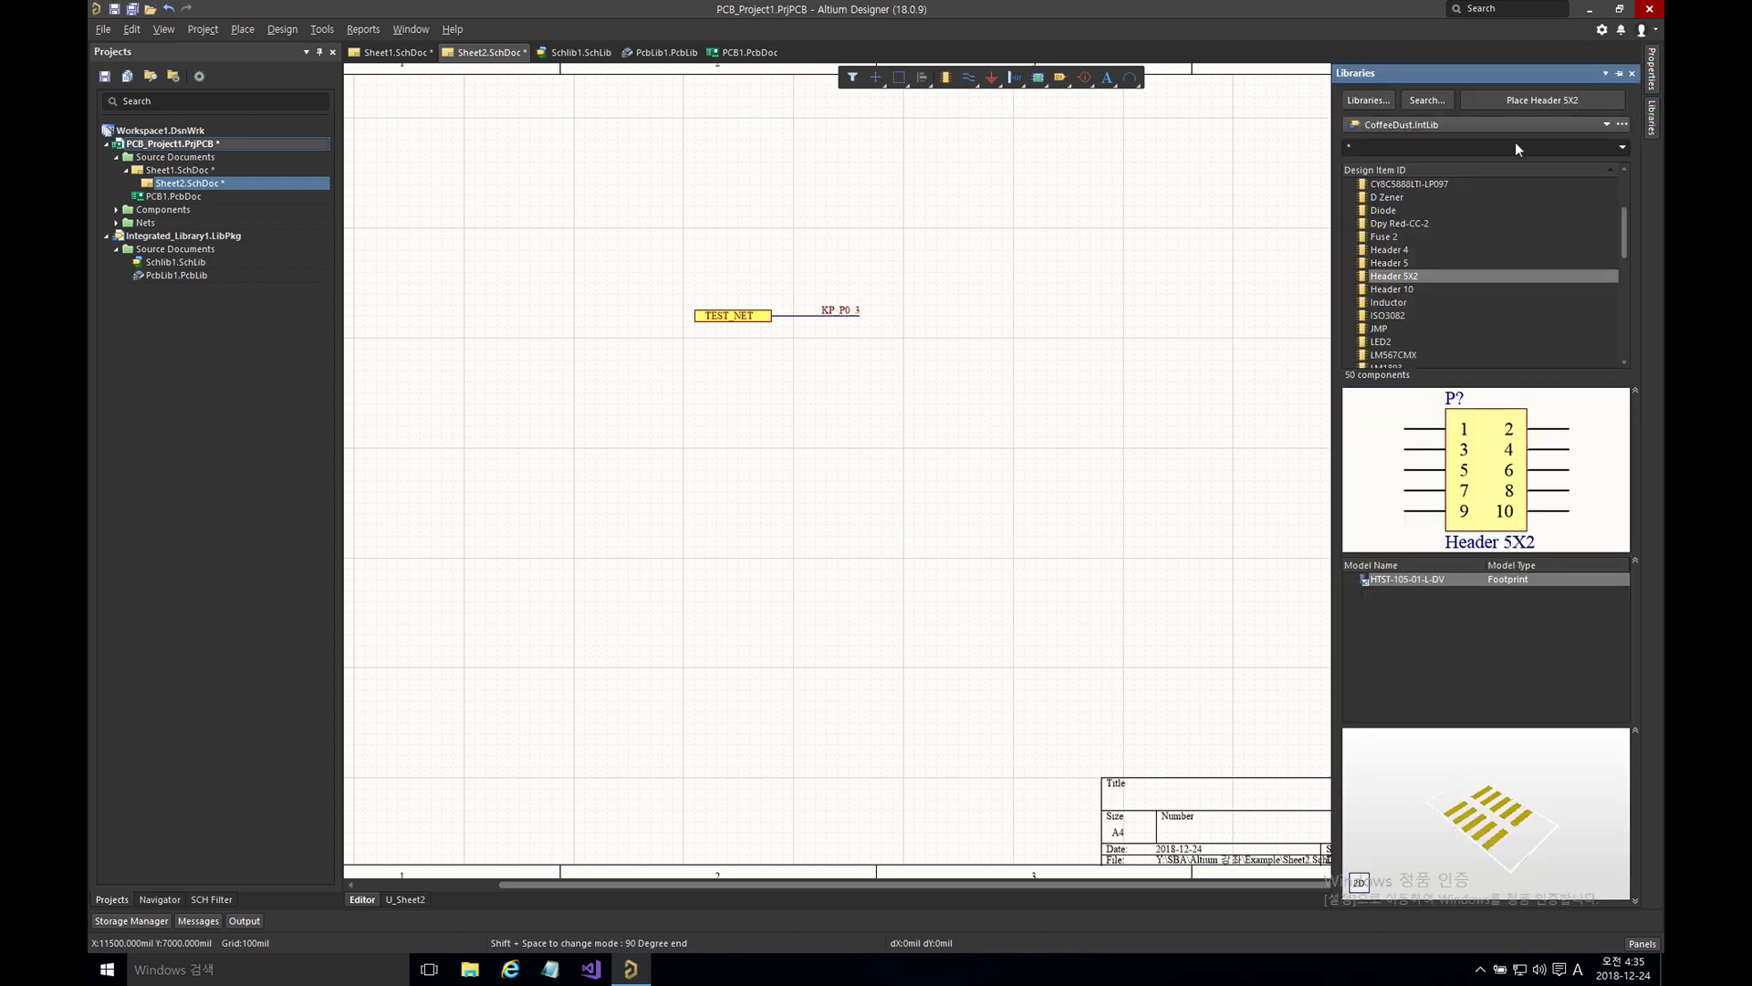
left_click(1494, 124)
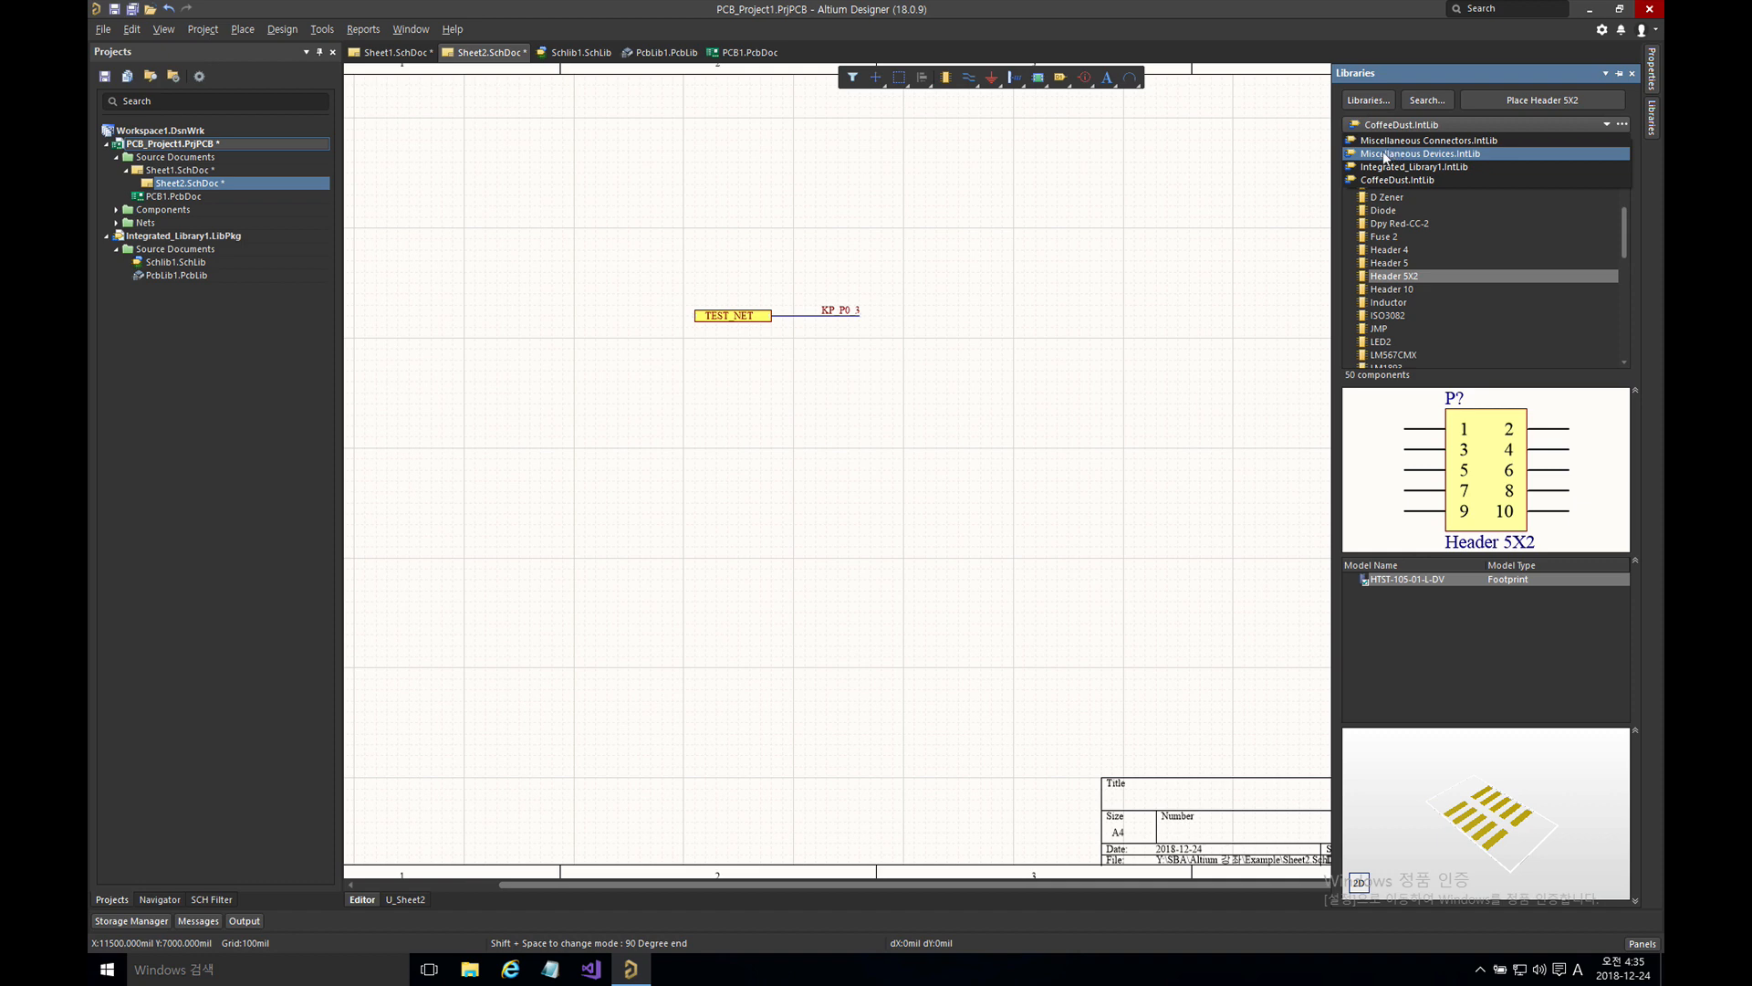
left_click(1441, 154)
left_click(1397, 210)
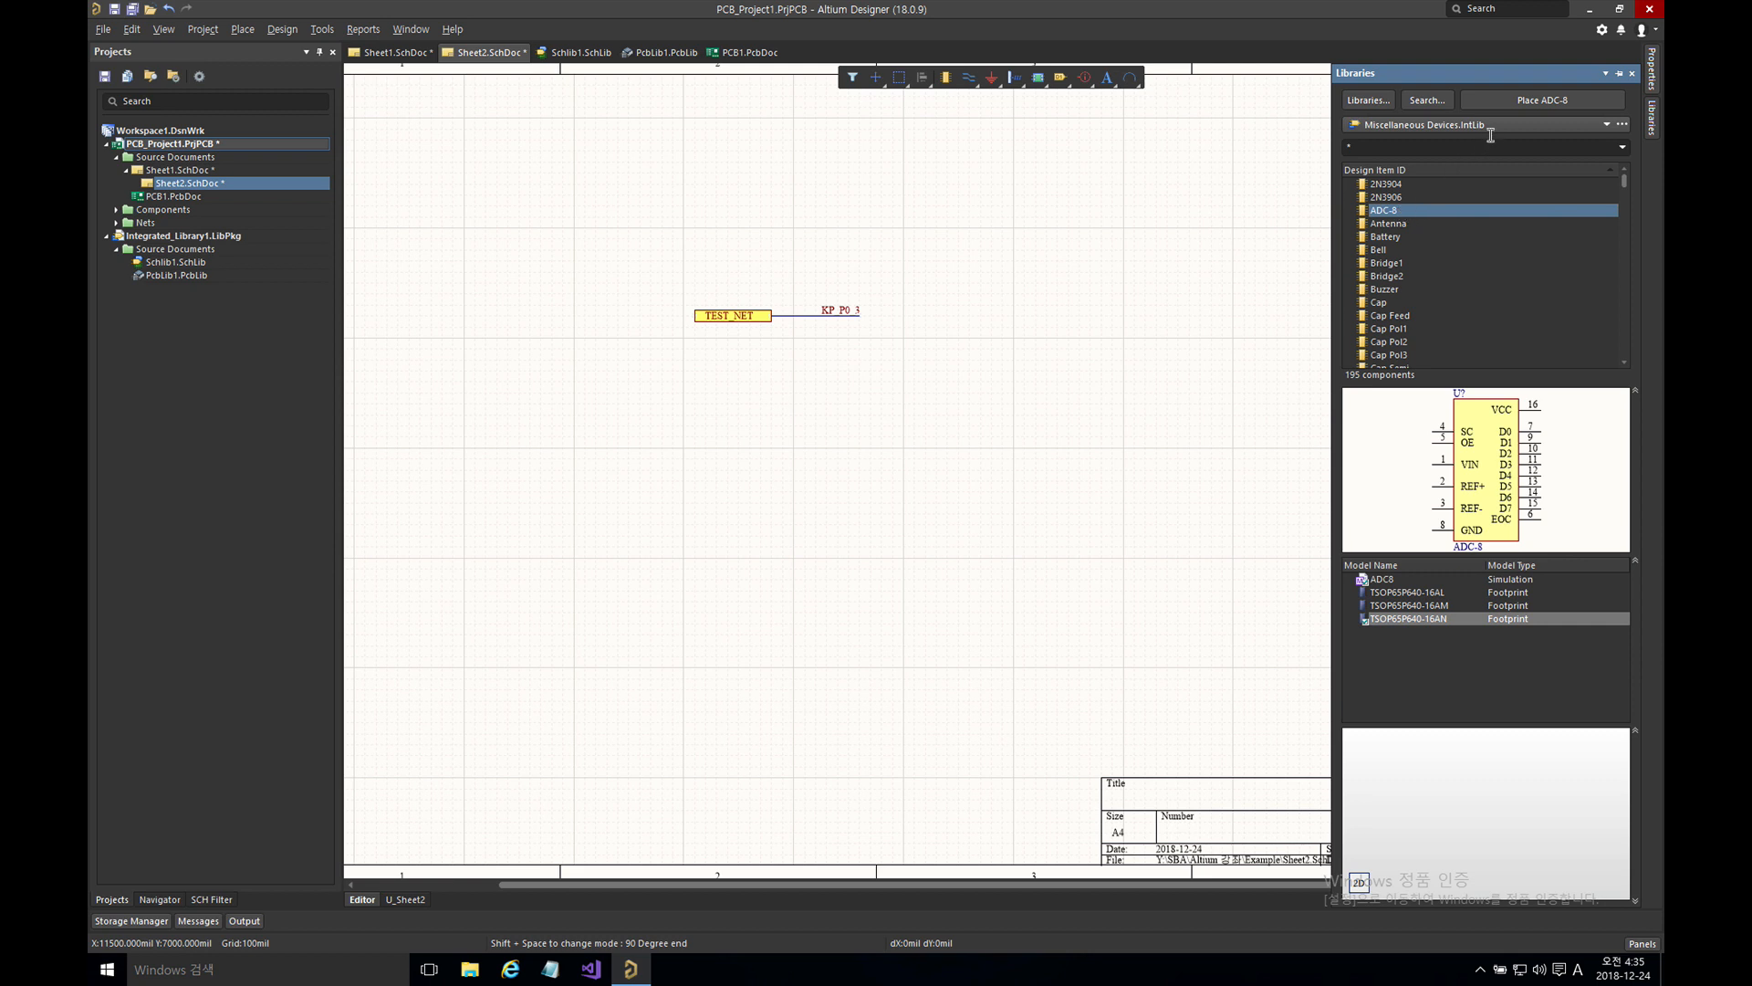
left_click(1513, 100)
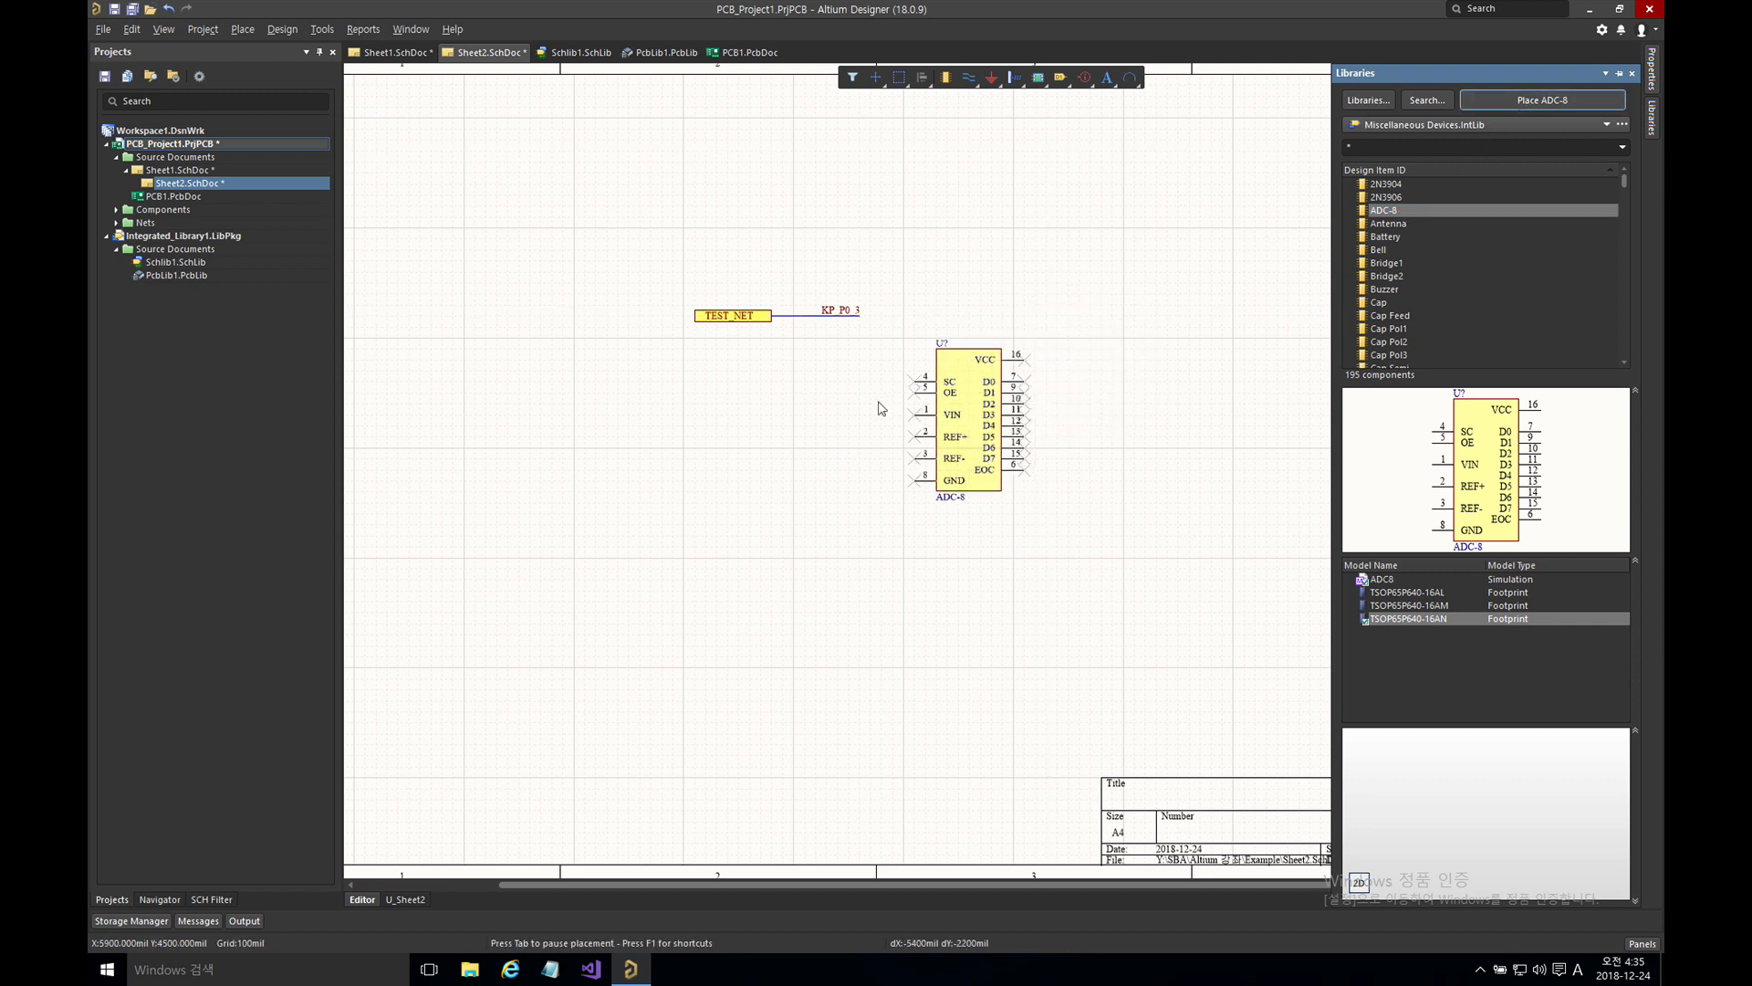
key("x")
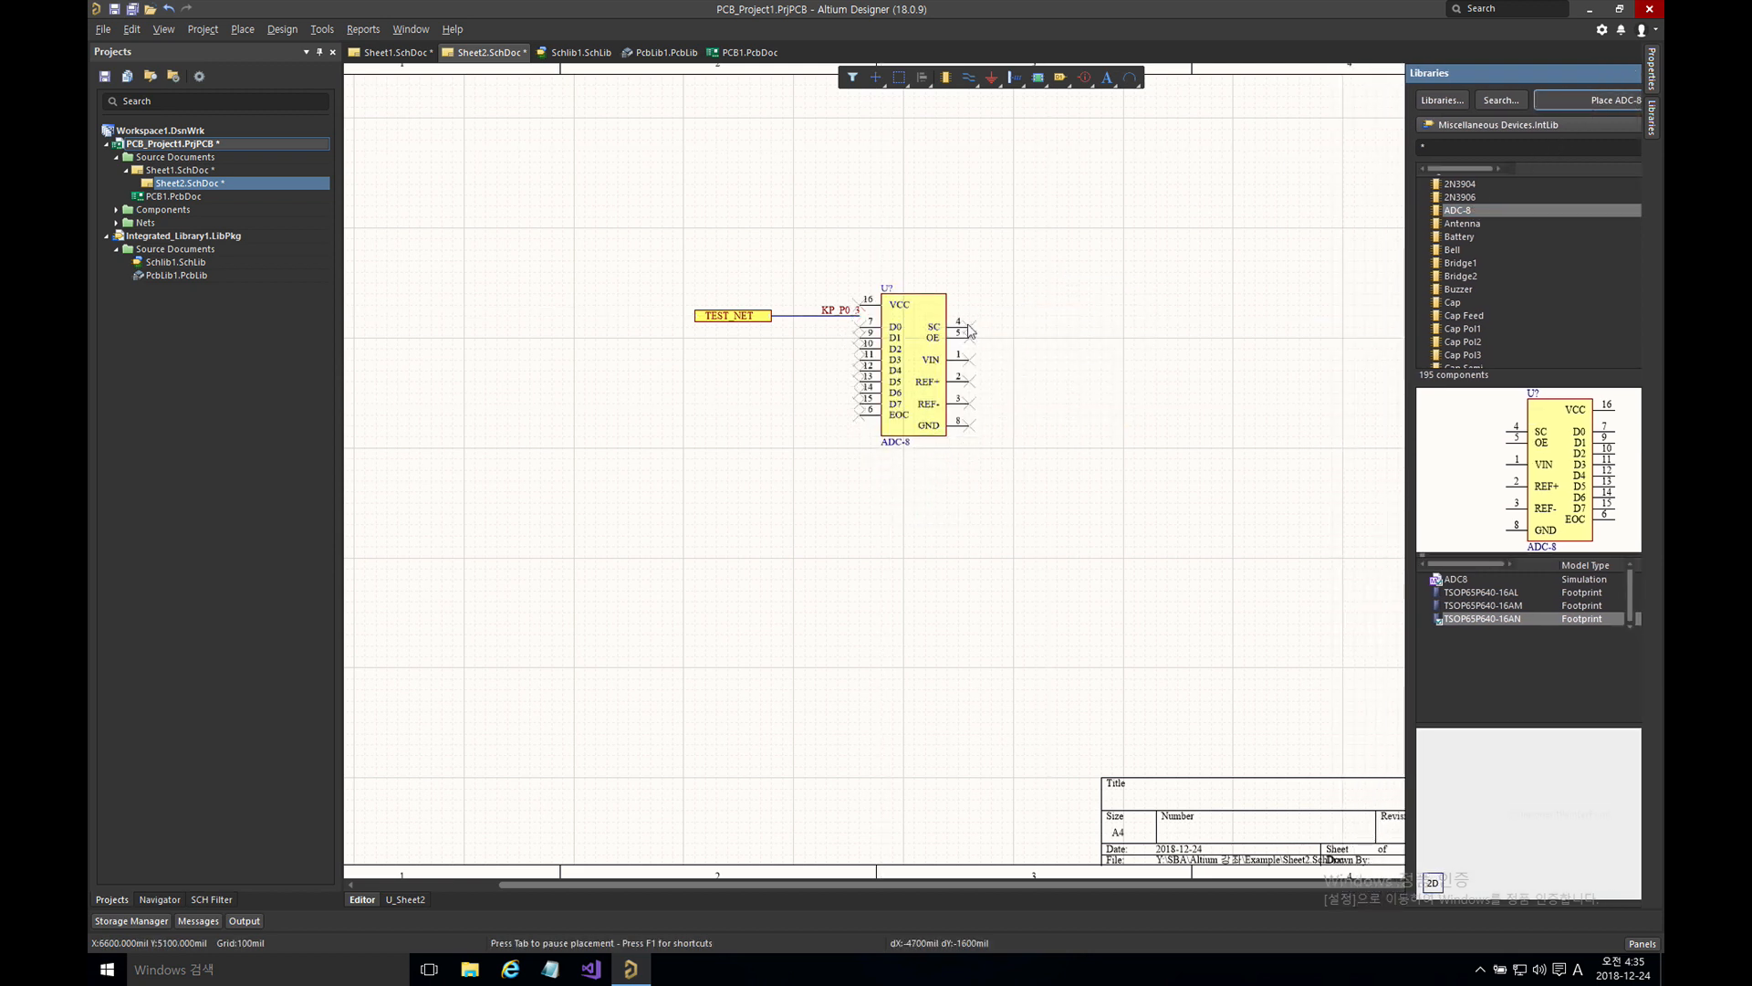
left_click(1004, 336)
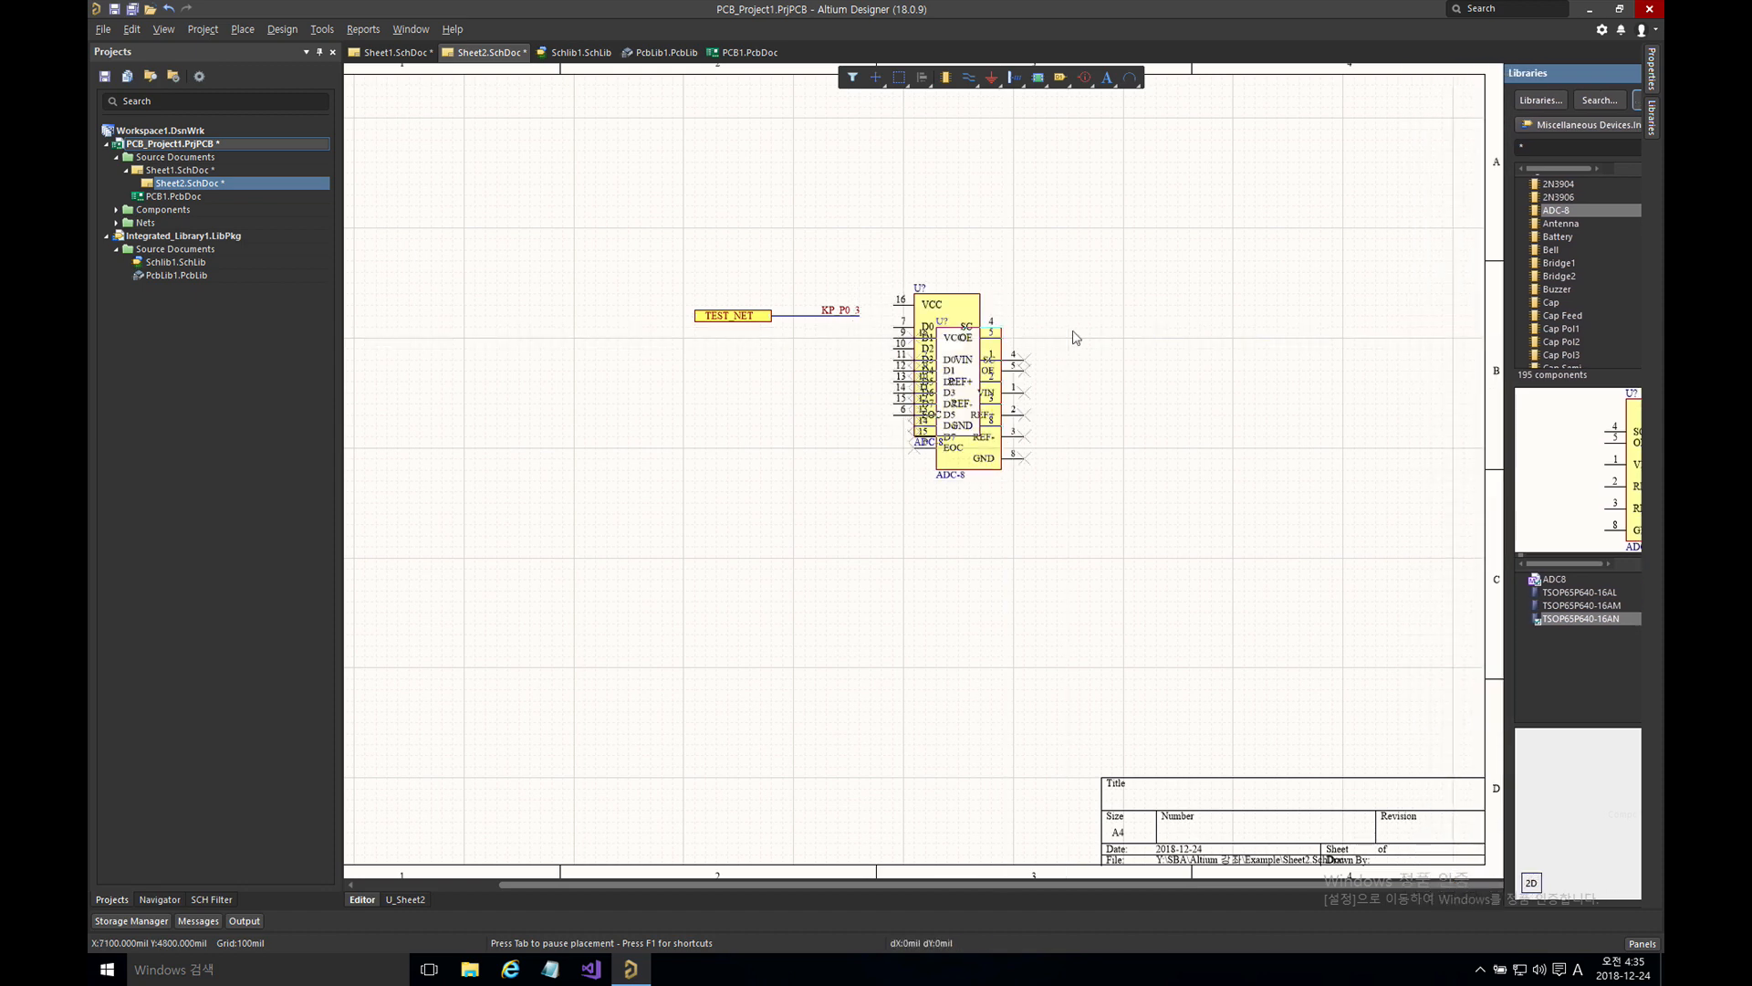
right_click(1074, 335)
mouse_move(969, 365)
left_mouse_down()
mouse_move(955, 402)
mouse_move(1008, 439)
left_mouse_up()
scroll(876, 411, "up", 1, "ctrl")
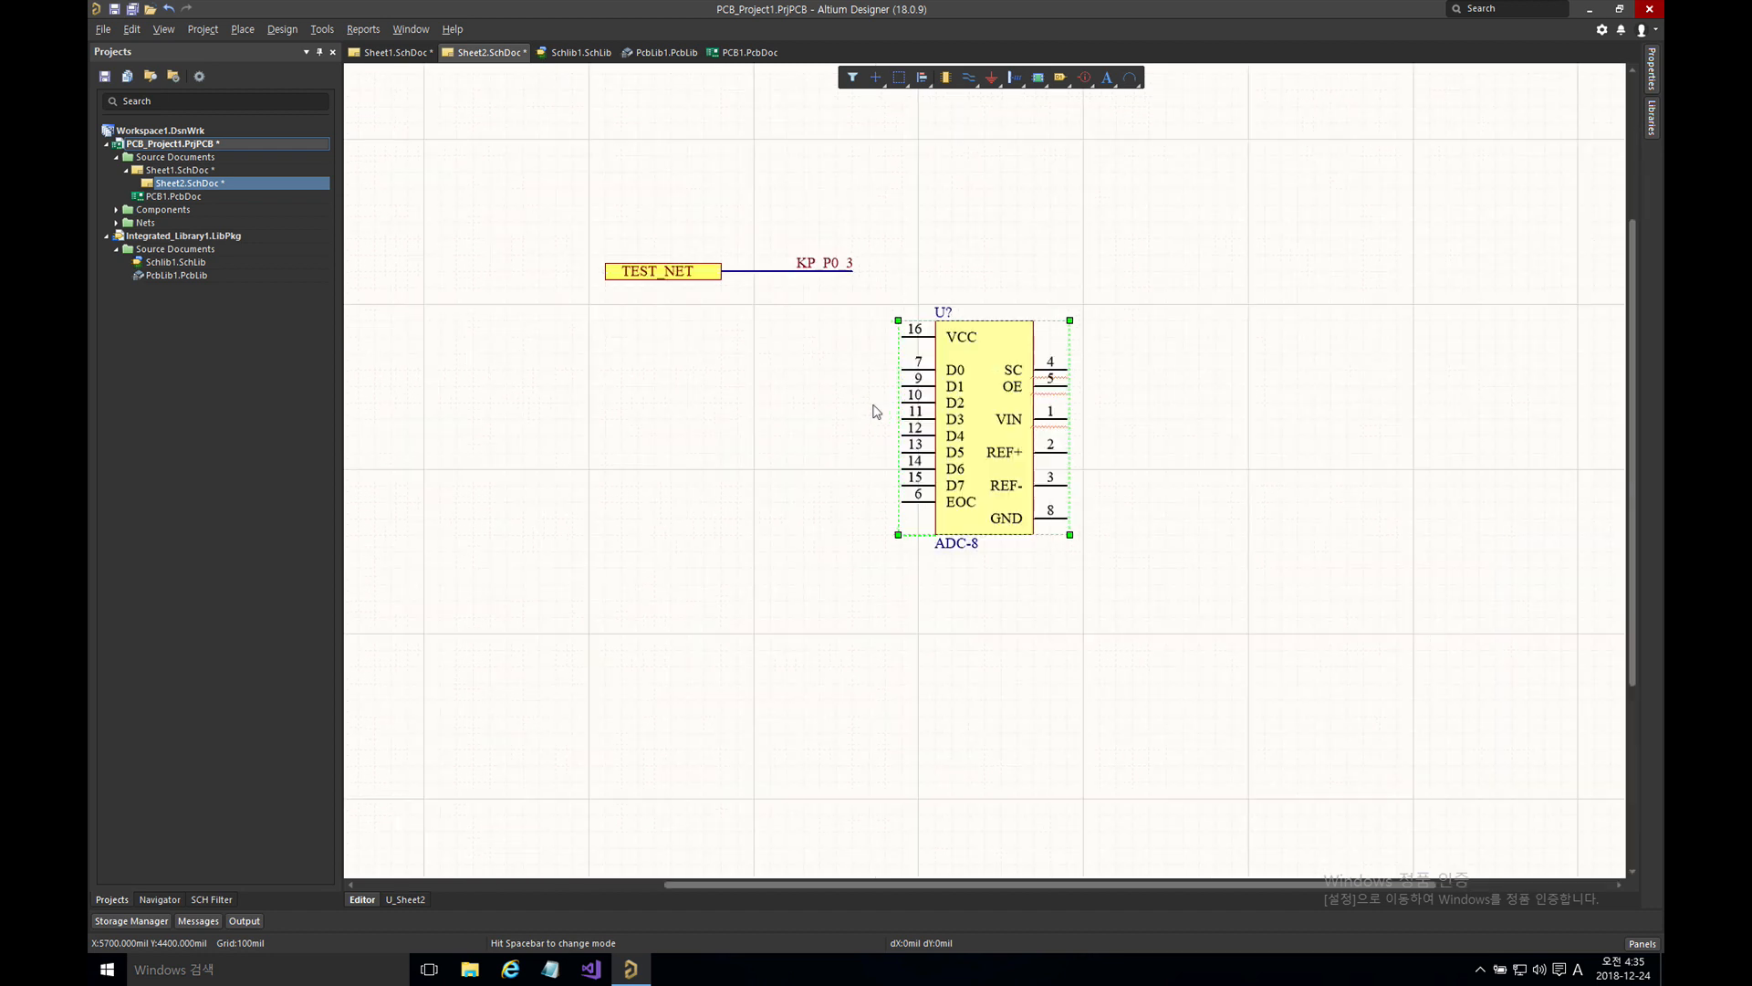
left_click(862, 404)
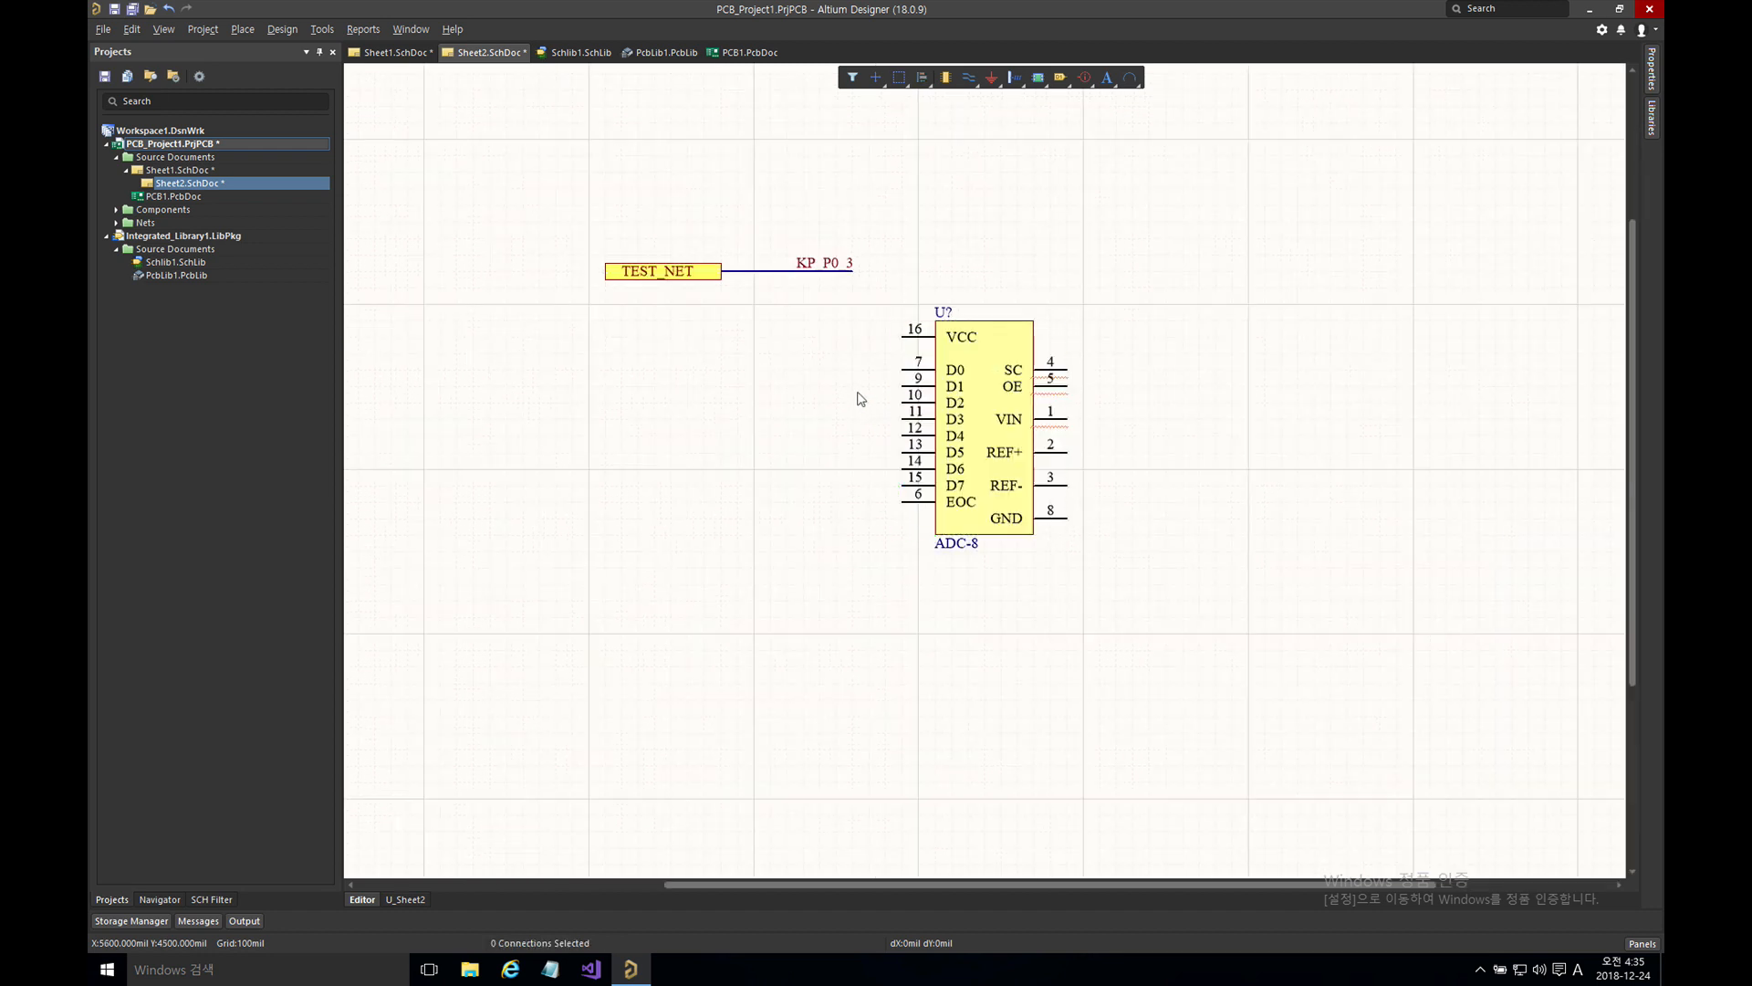
- Delete the KP_P0_3 net label and its wire from Sheet2, keeping the TEST_NET port
left_click_drag(878, 244, 718, 310)
left_click_drag(880, 235, 786, 286)
key("Delete")
- Draw horizontal wires about 400 mil long outward from pins D0 and D1 of the ADC-8 on Sheet2
key("ctrl+w")
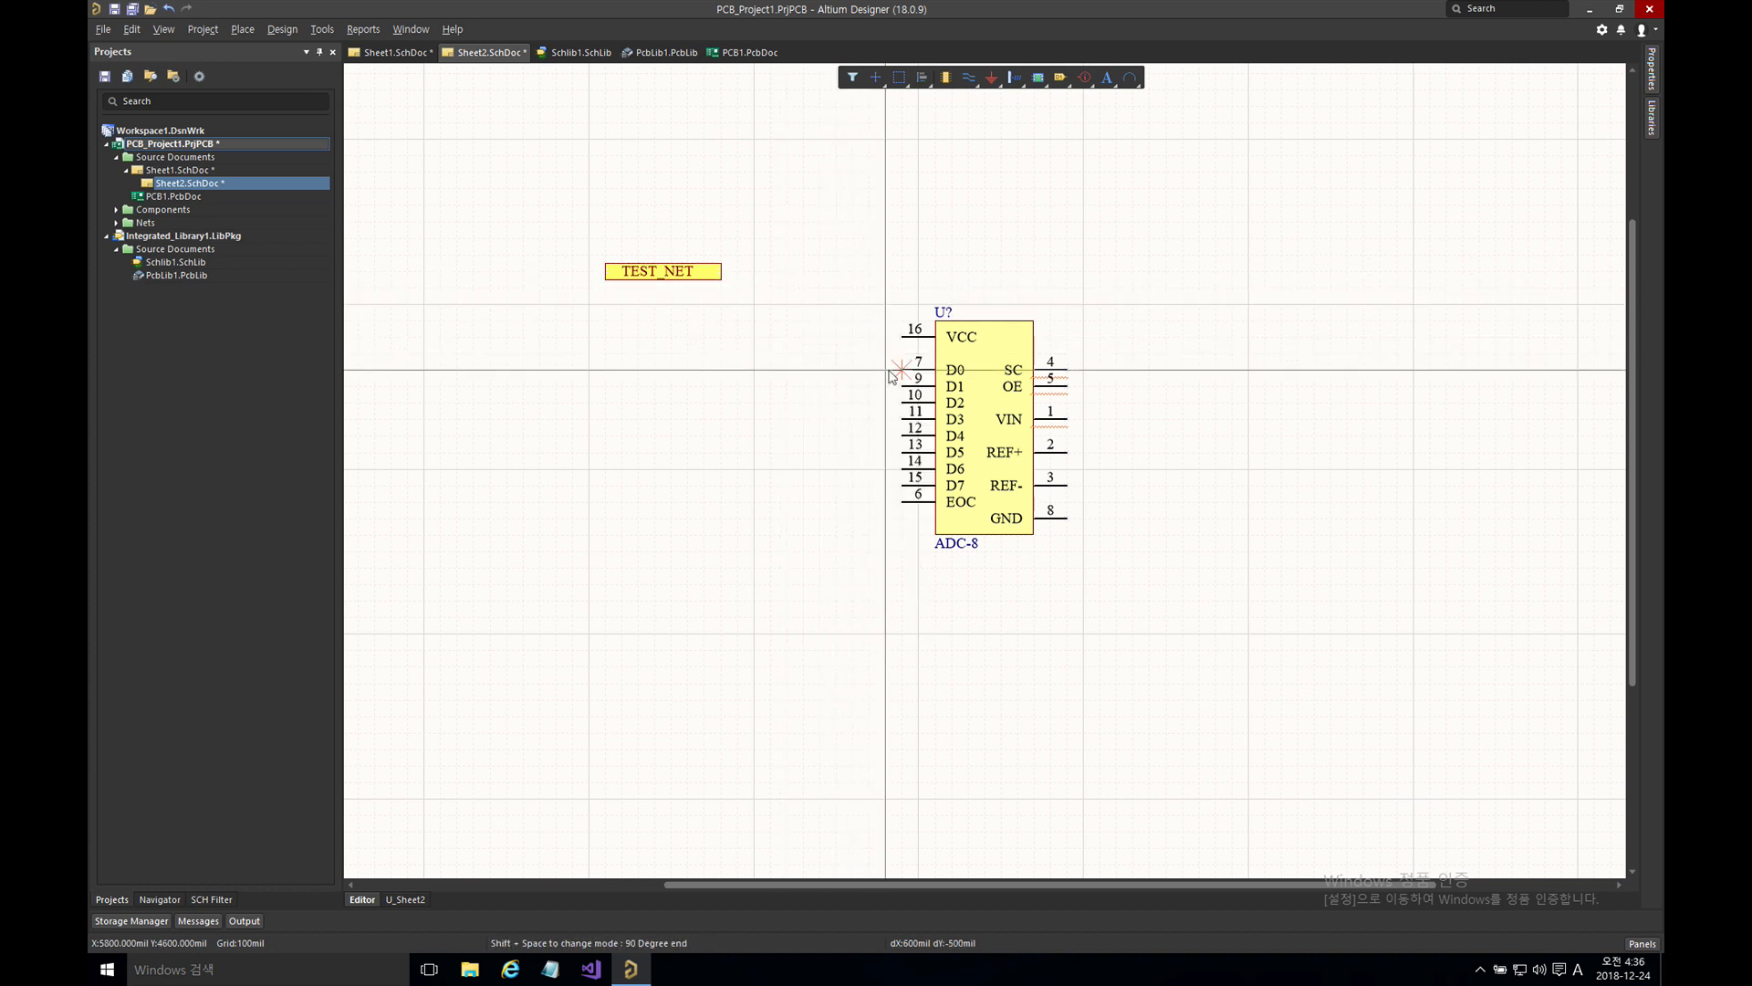
left_click(897, 370)
left_click(836, 369)
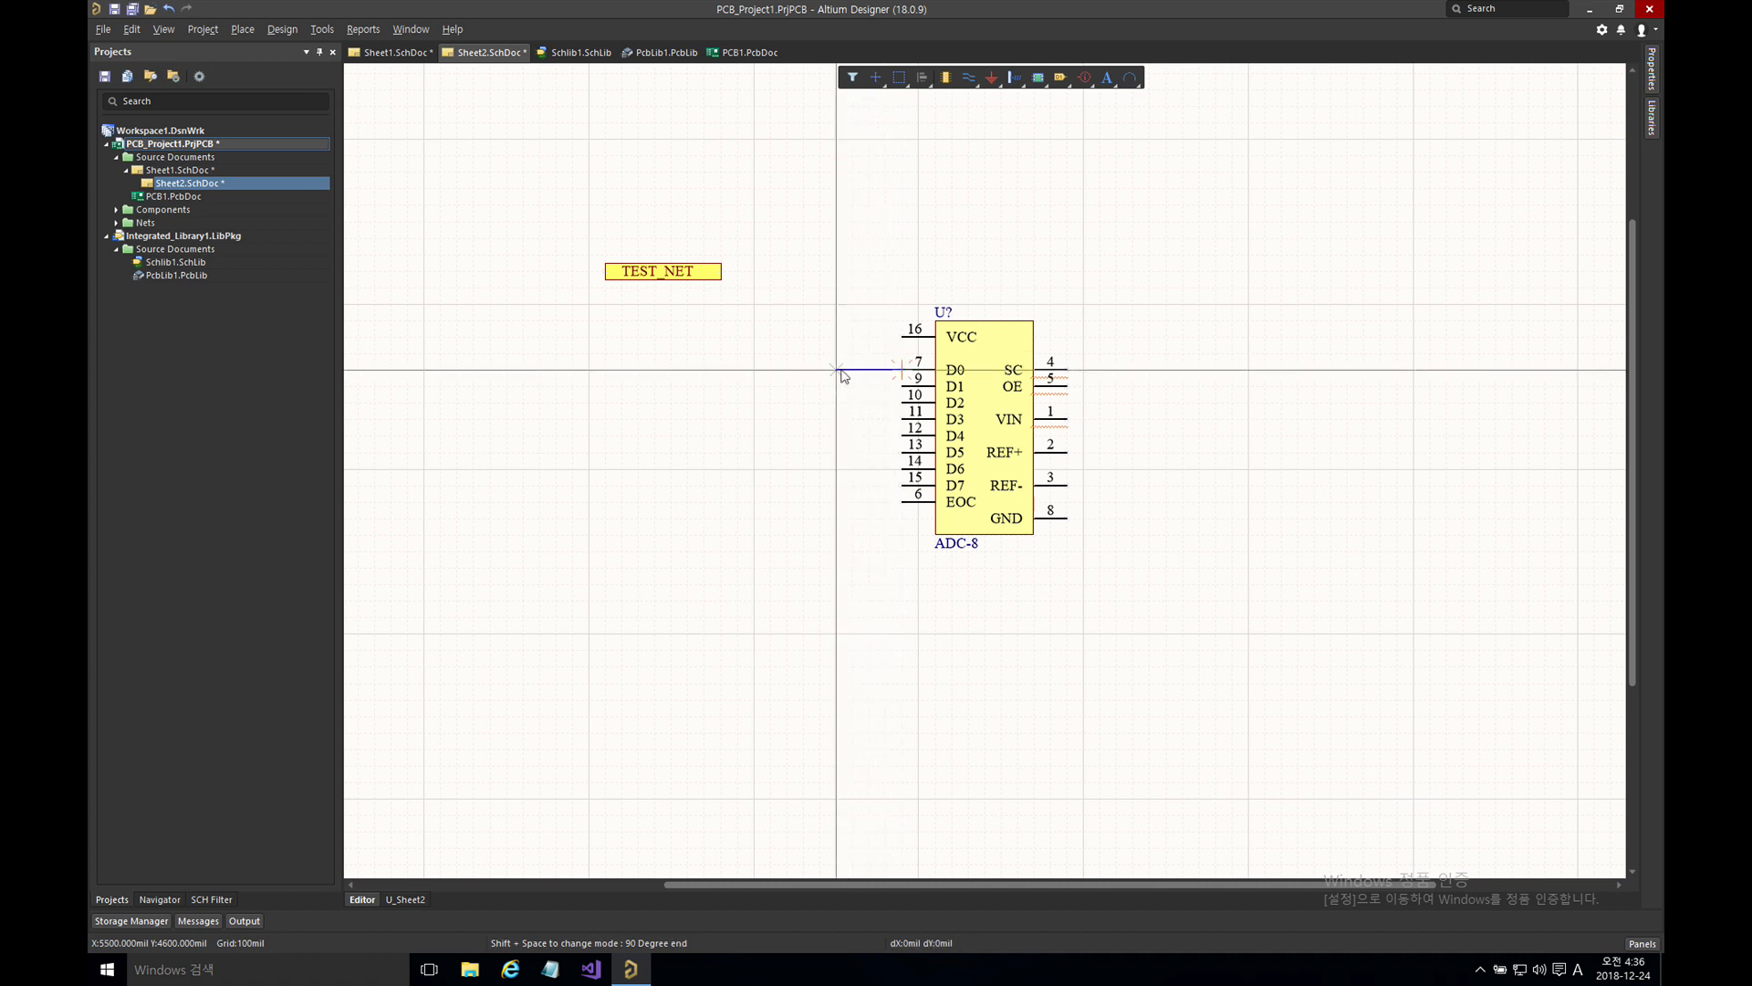
right_click(836, 323)
right_click(836, 323)
left_click(897, 386)
left_click(836, 386)
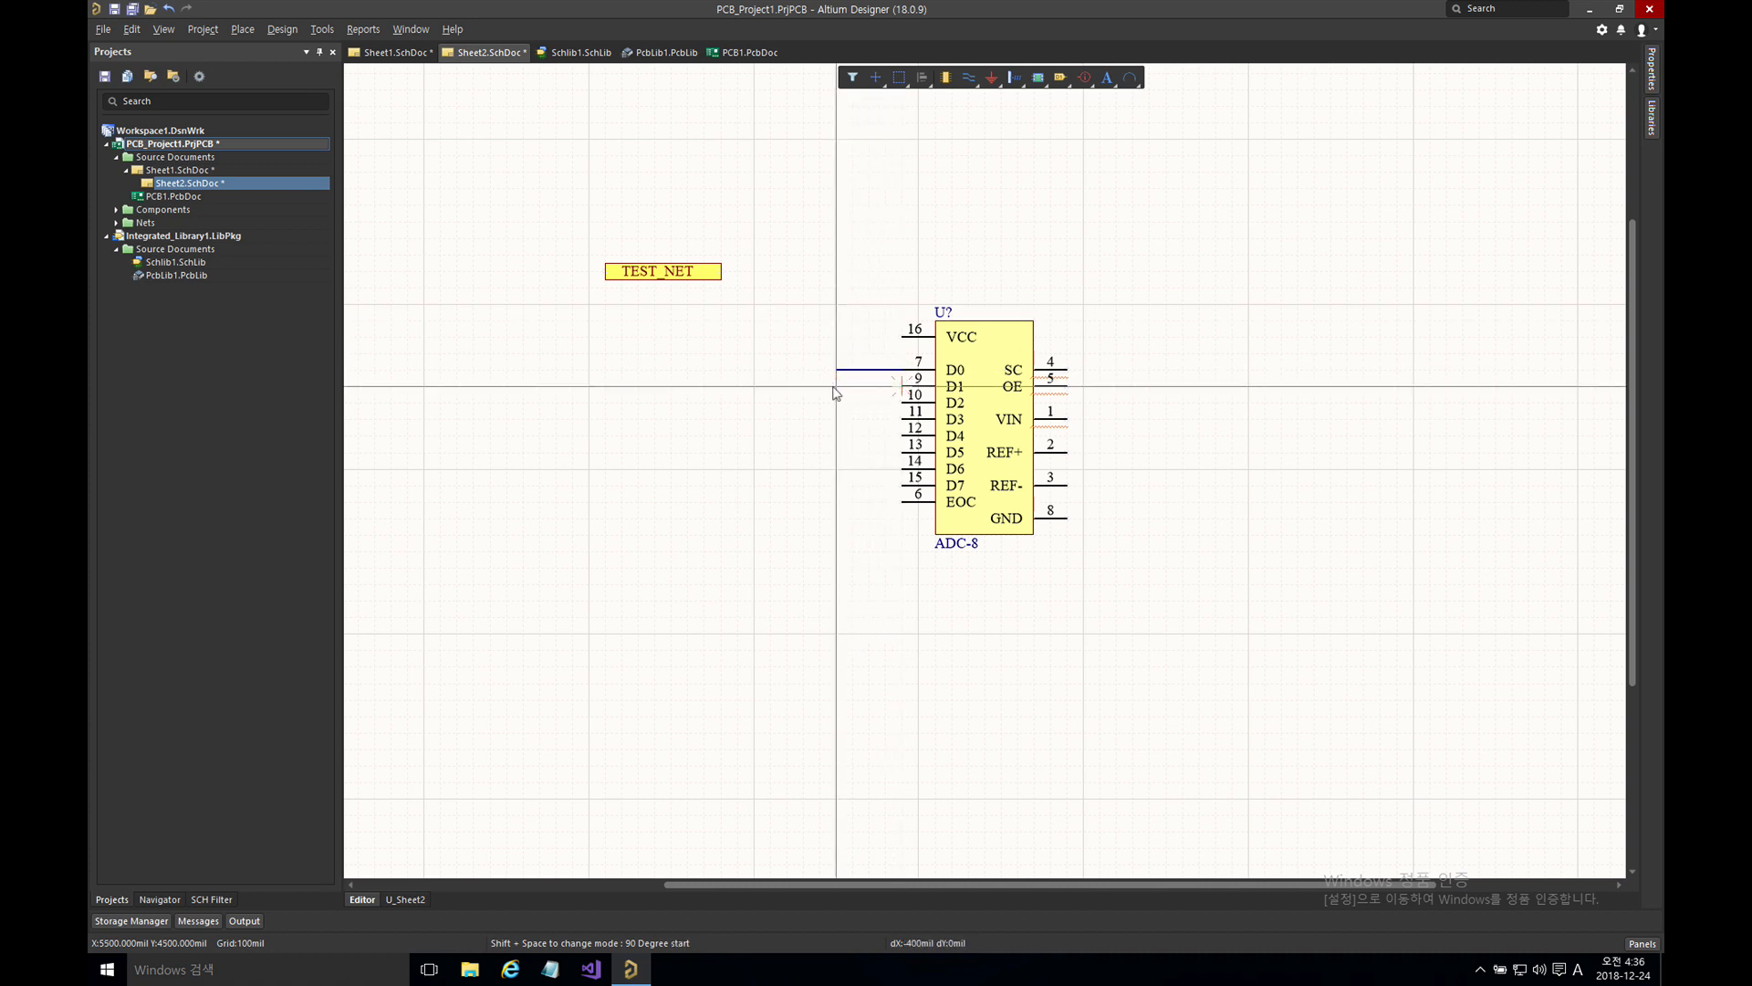
right_click(838, 343)
right_click(847, 344)
- Copy the two pin wires onto pins D2 and D3, then copy all four onto pins D4 to D7
left_click_drag(827, 351, 907, 403)
key("ctrl+c")
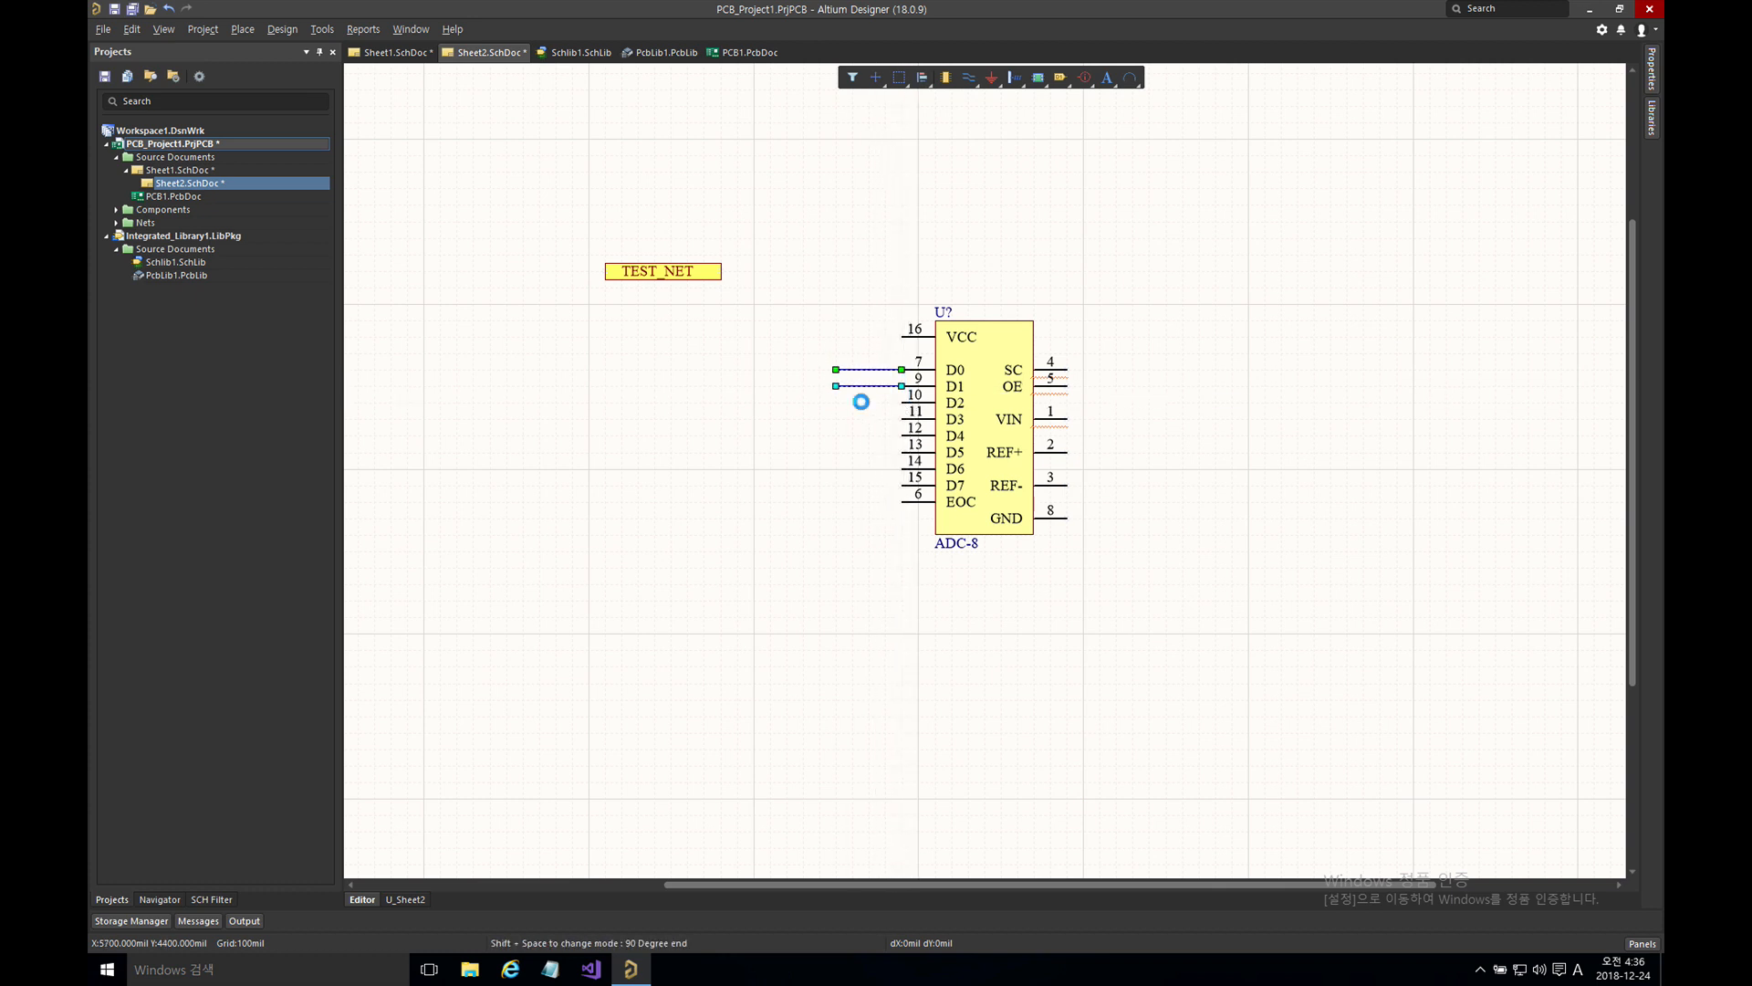
key("ctrl+v")
left_click(902, 419)
left_click_drag(829, 345, 909, 457)
key("ctrl+c")
key("ctrl+v")
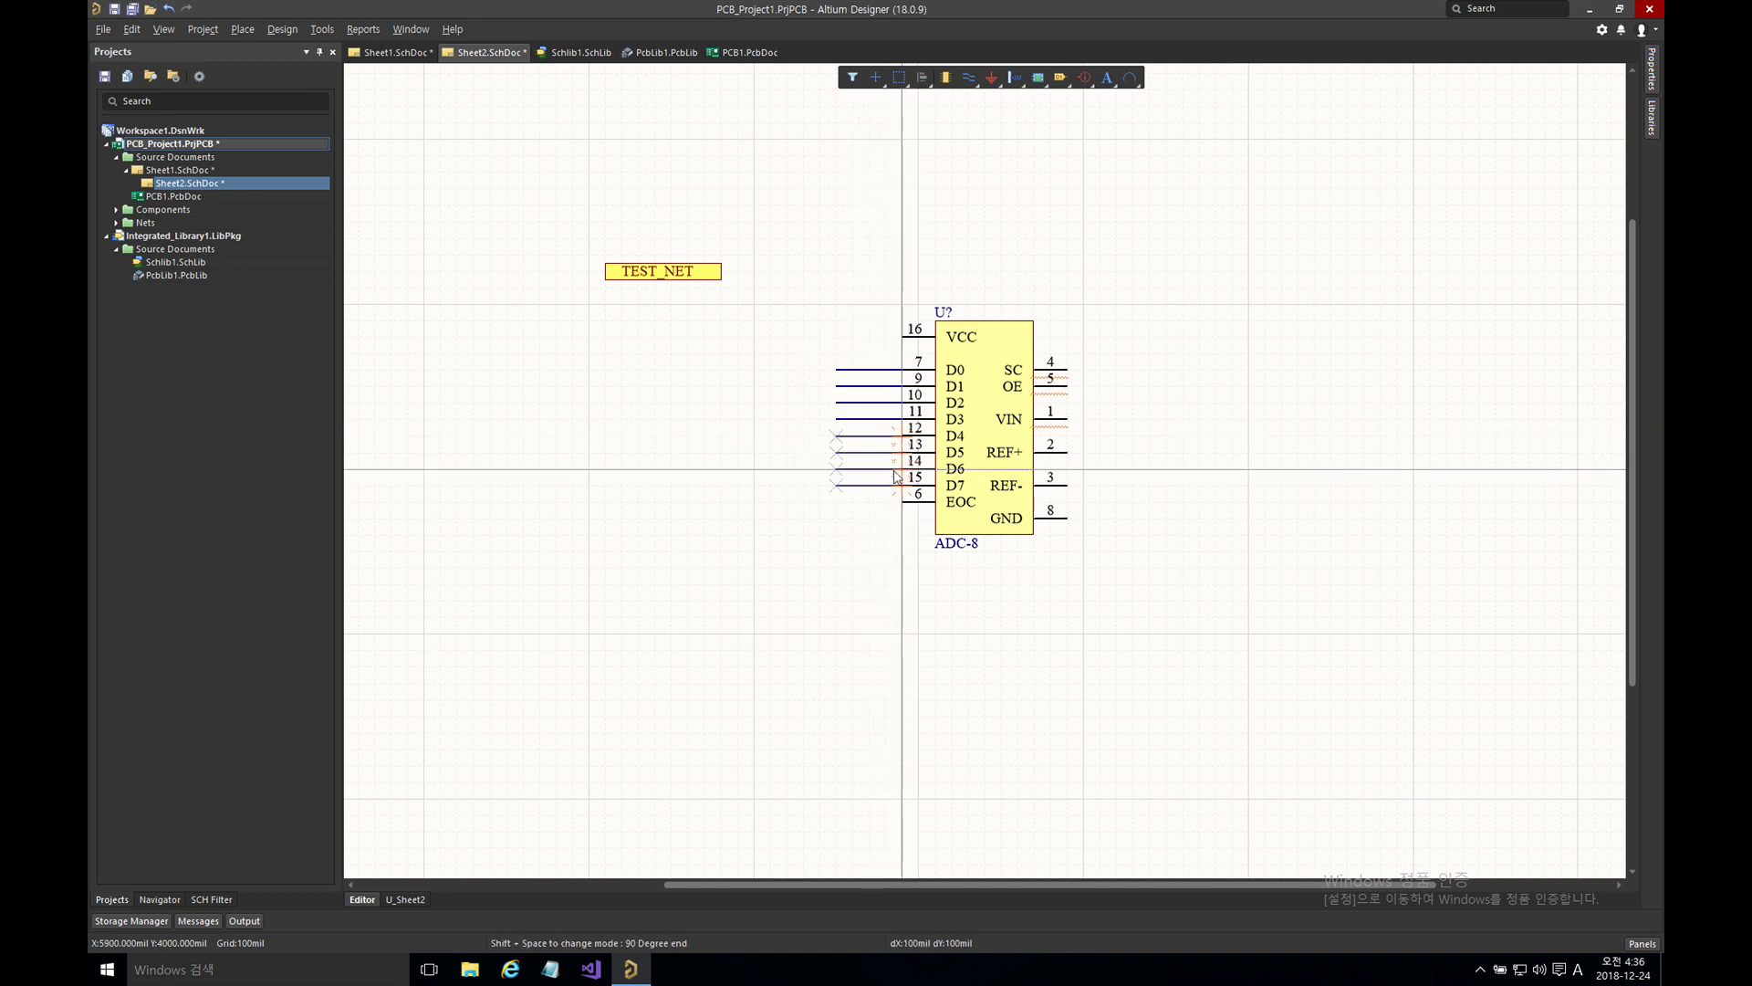
left_click(894, 476)
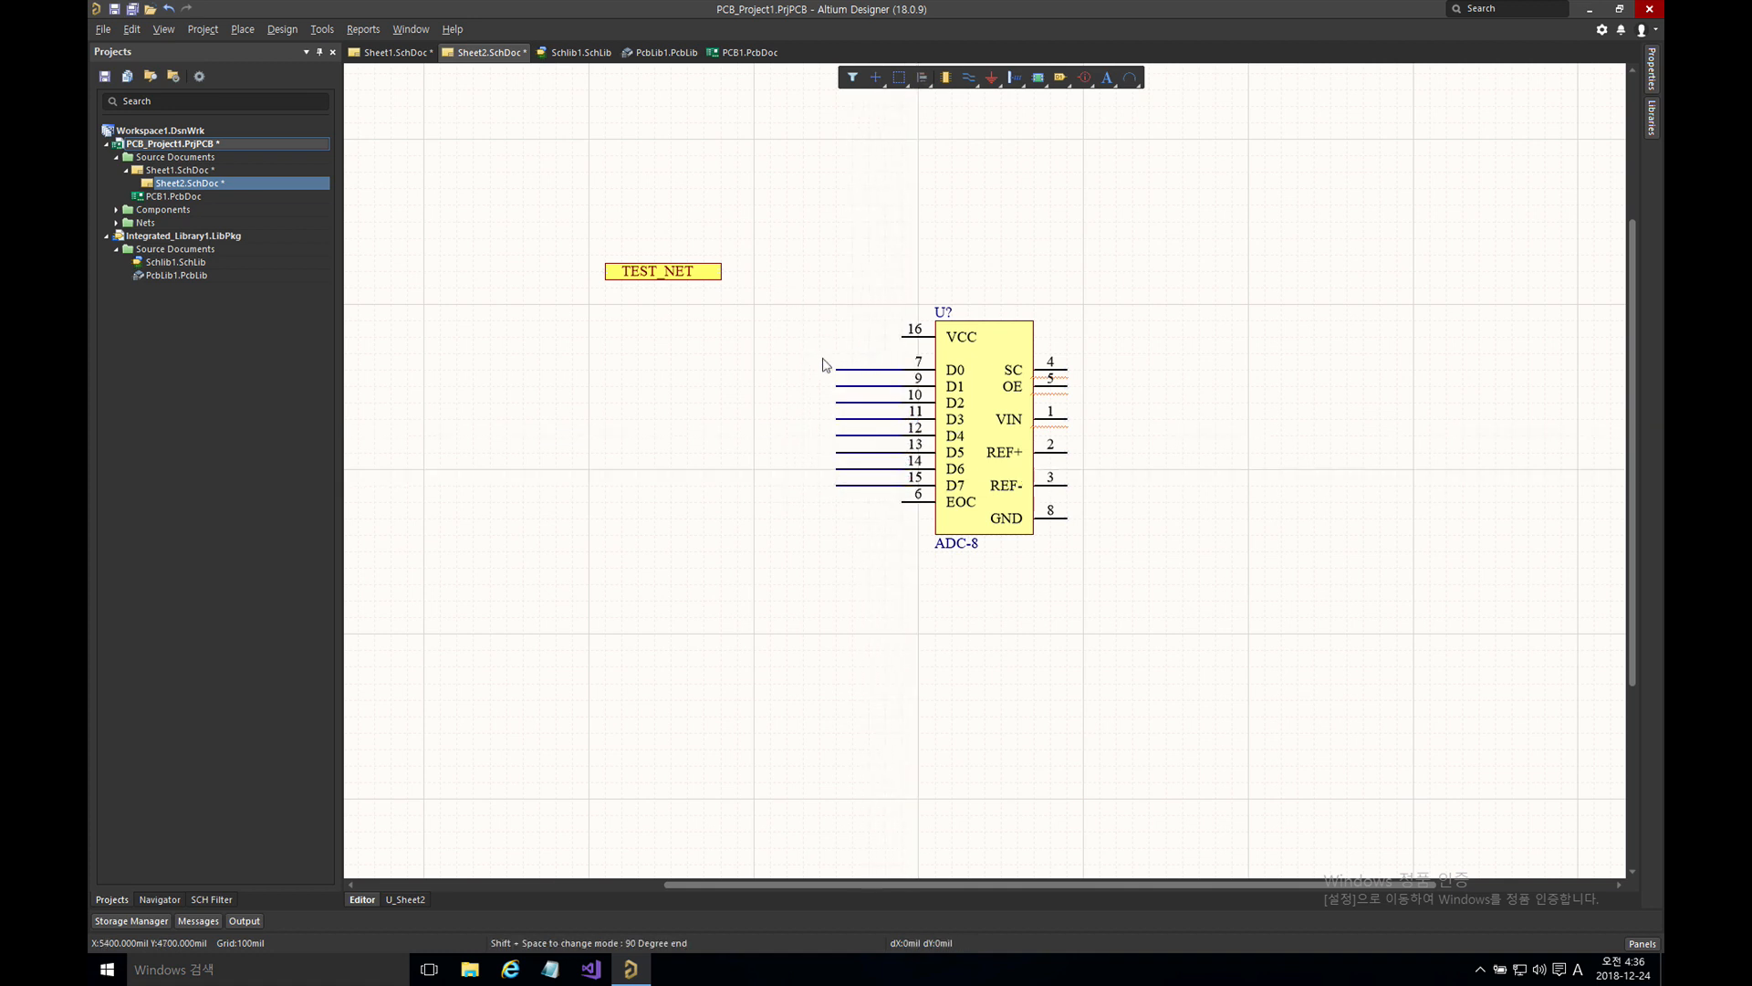
left_click_drag(821, 360, 897, 451)
left_click(898, 451)
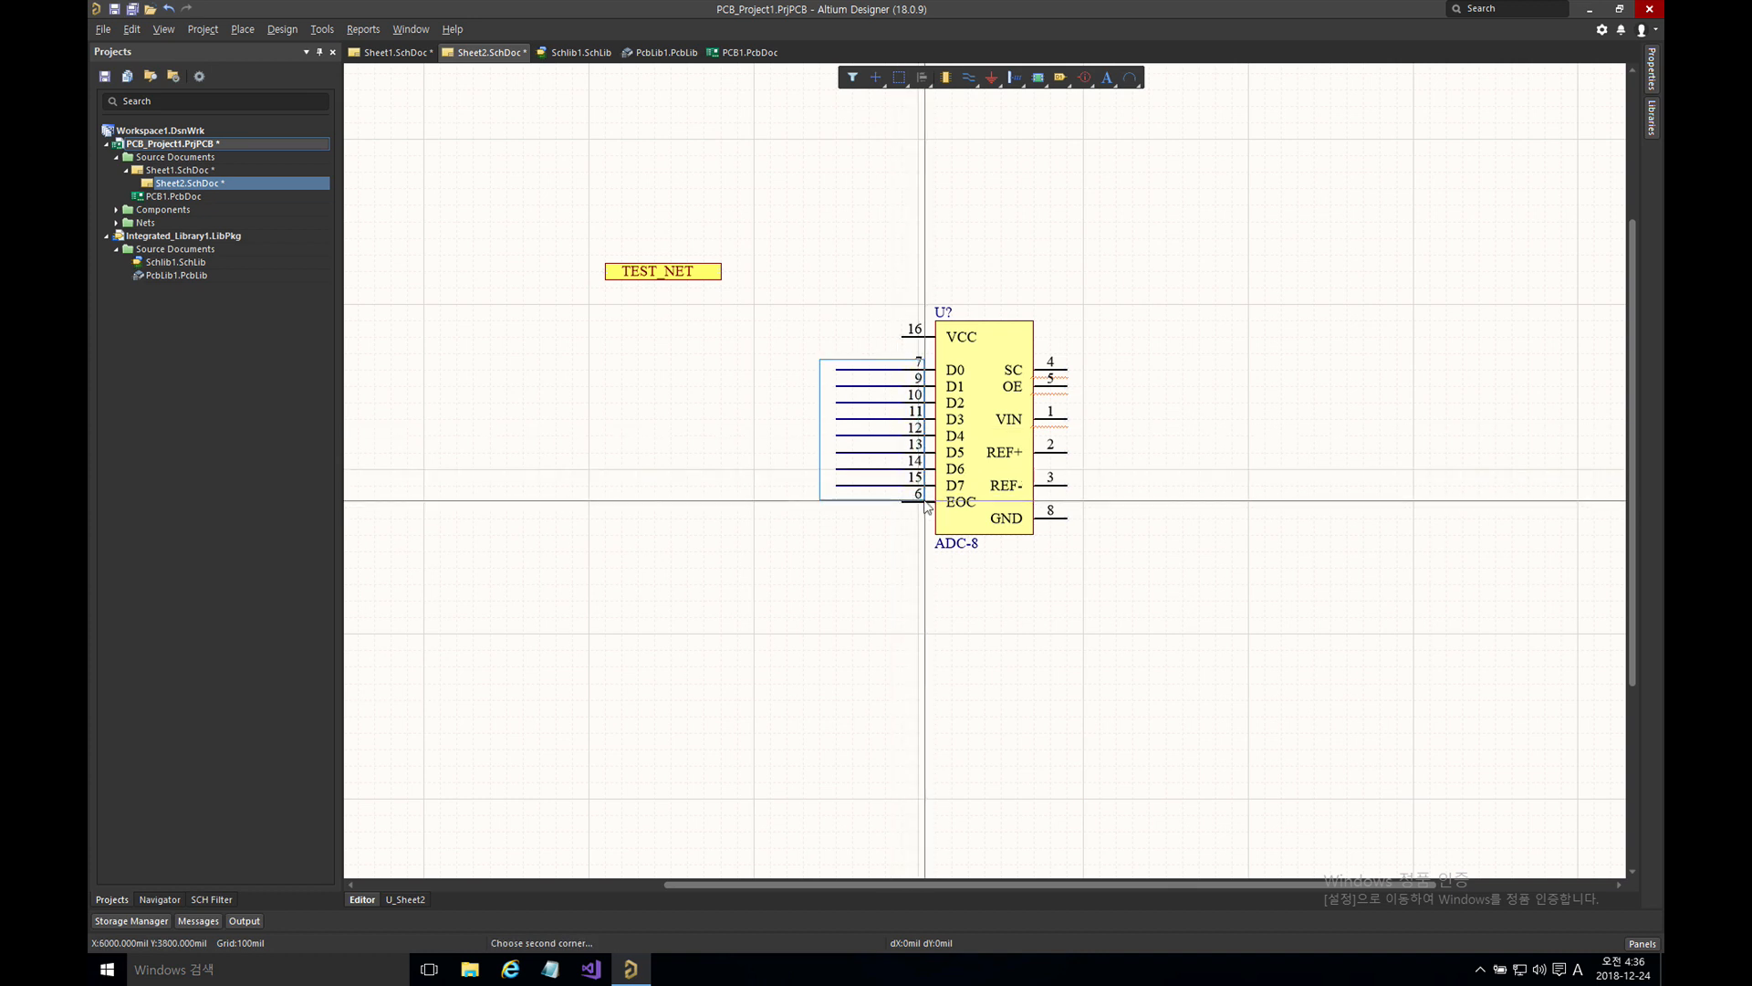
left_click(878, 276)
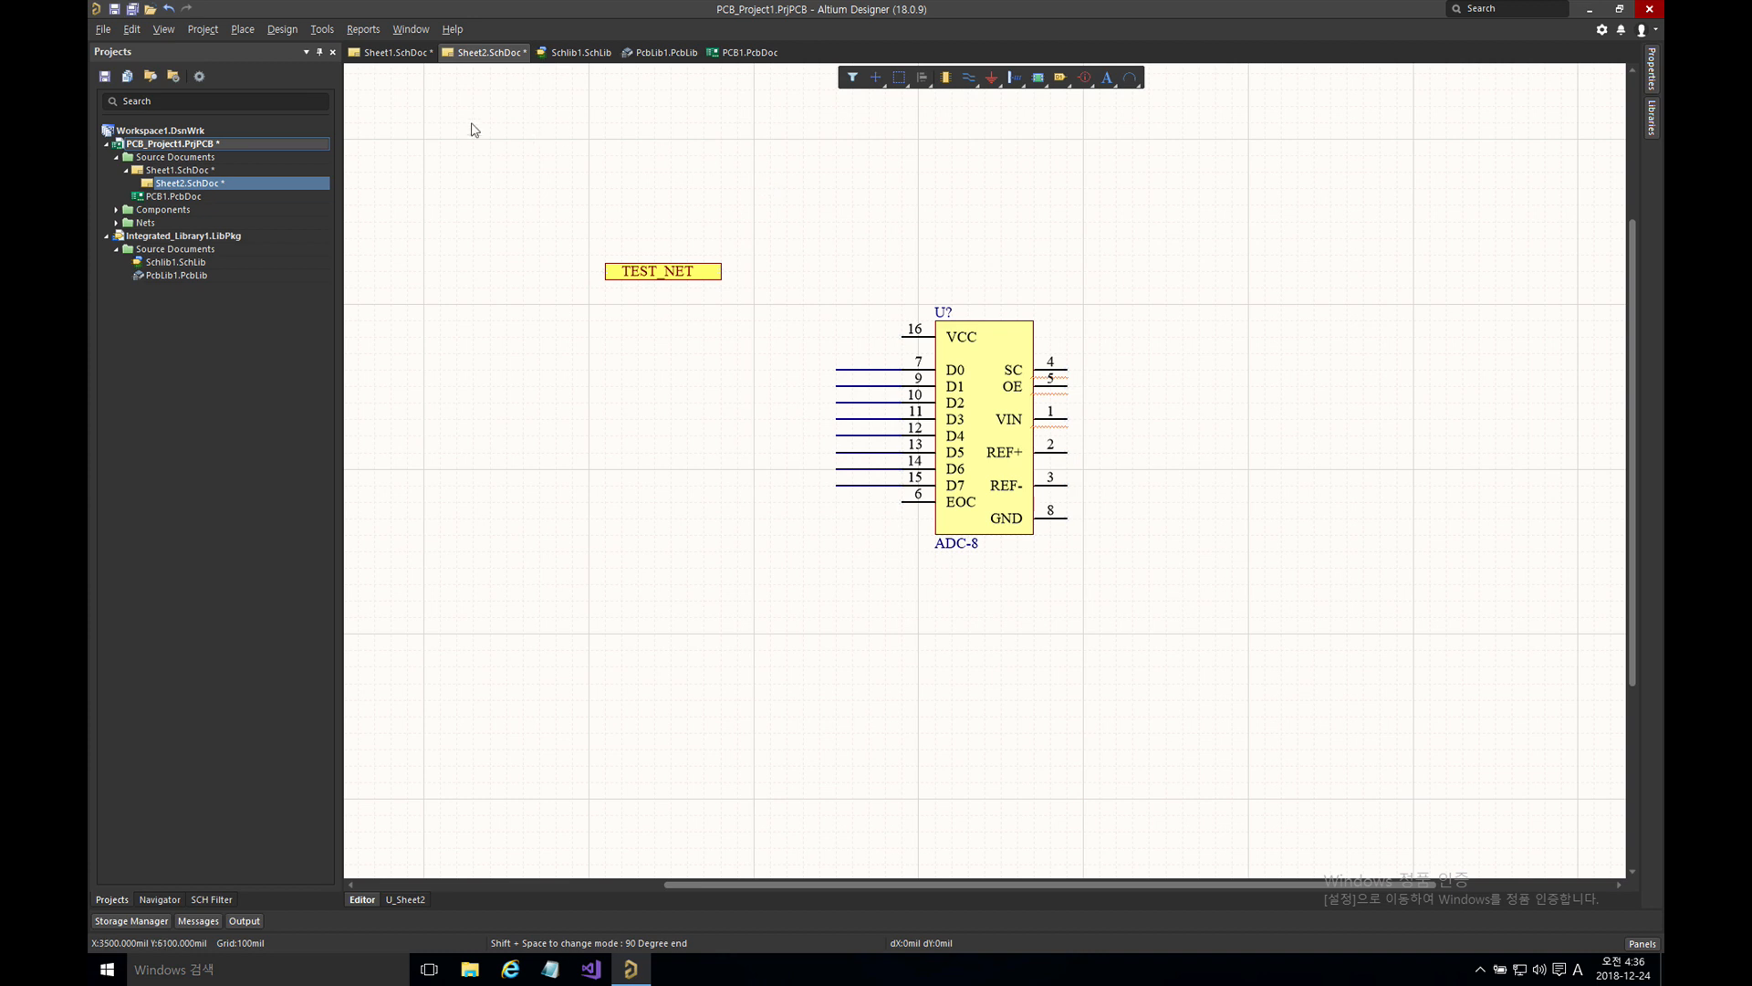
- Place a bus entry at the free end of each of the eight D0 to D7 wires
left_click(246, 30)
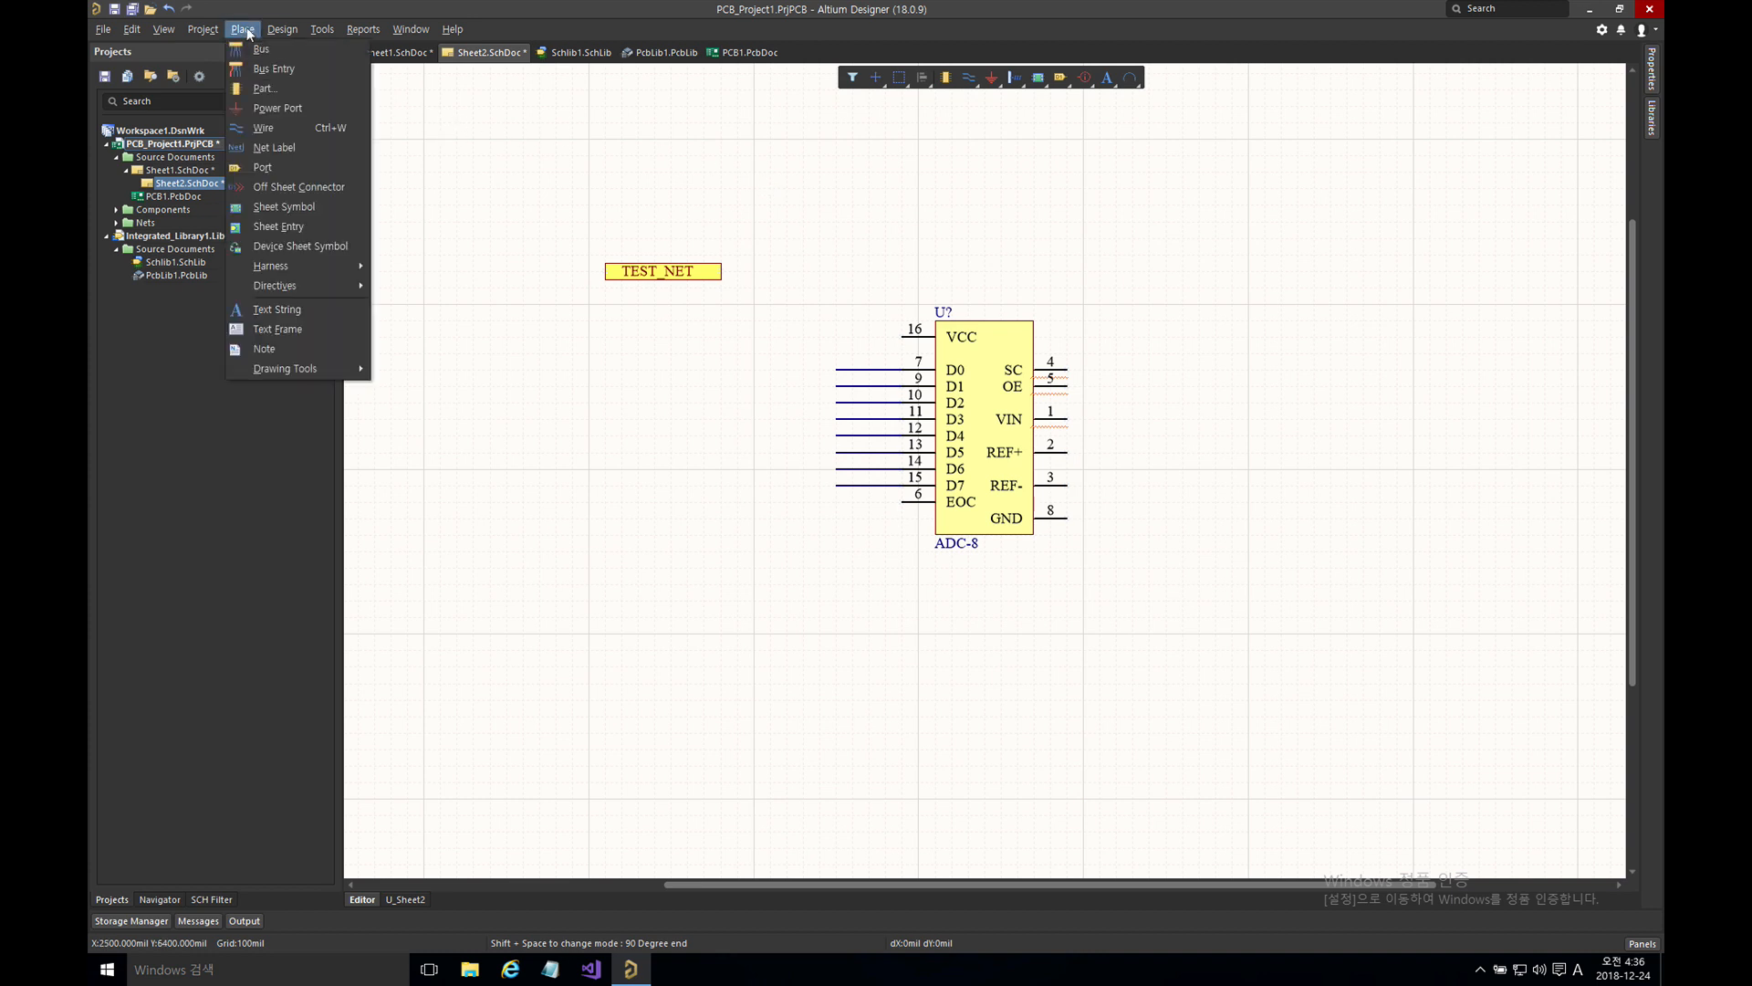
left_click(293, 69)
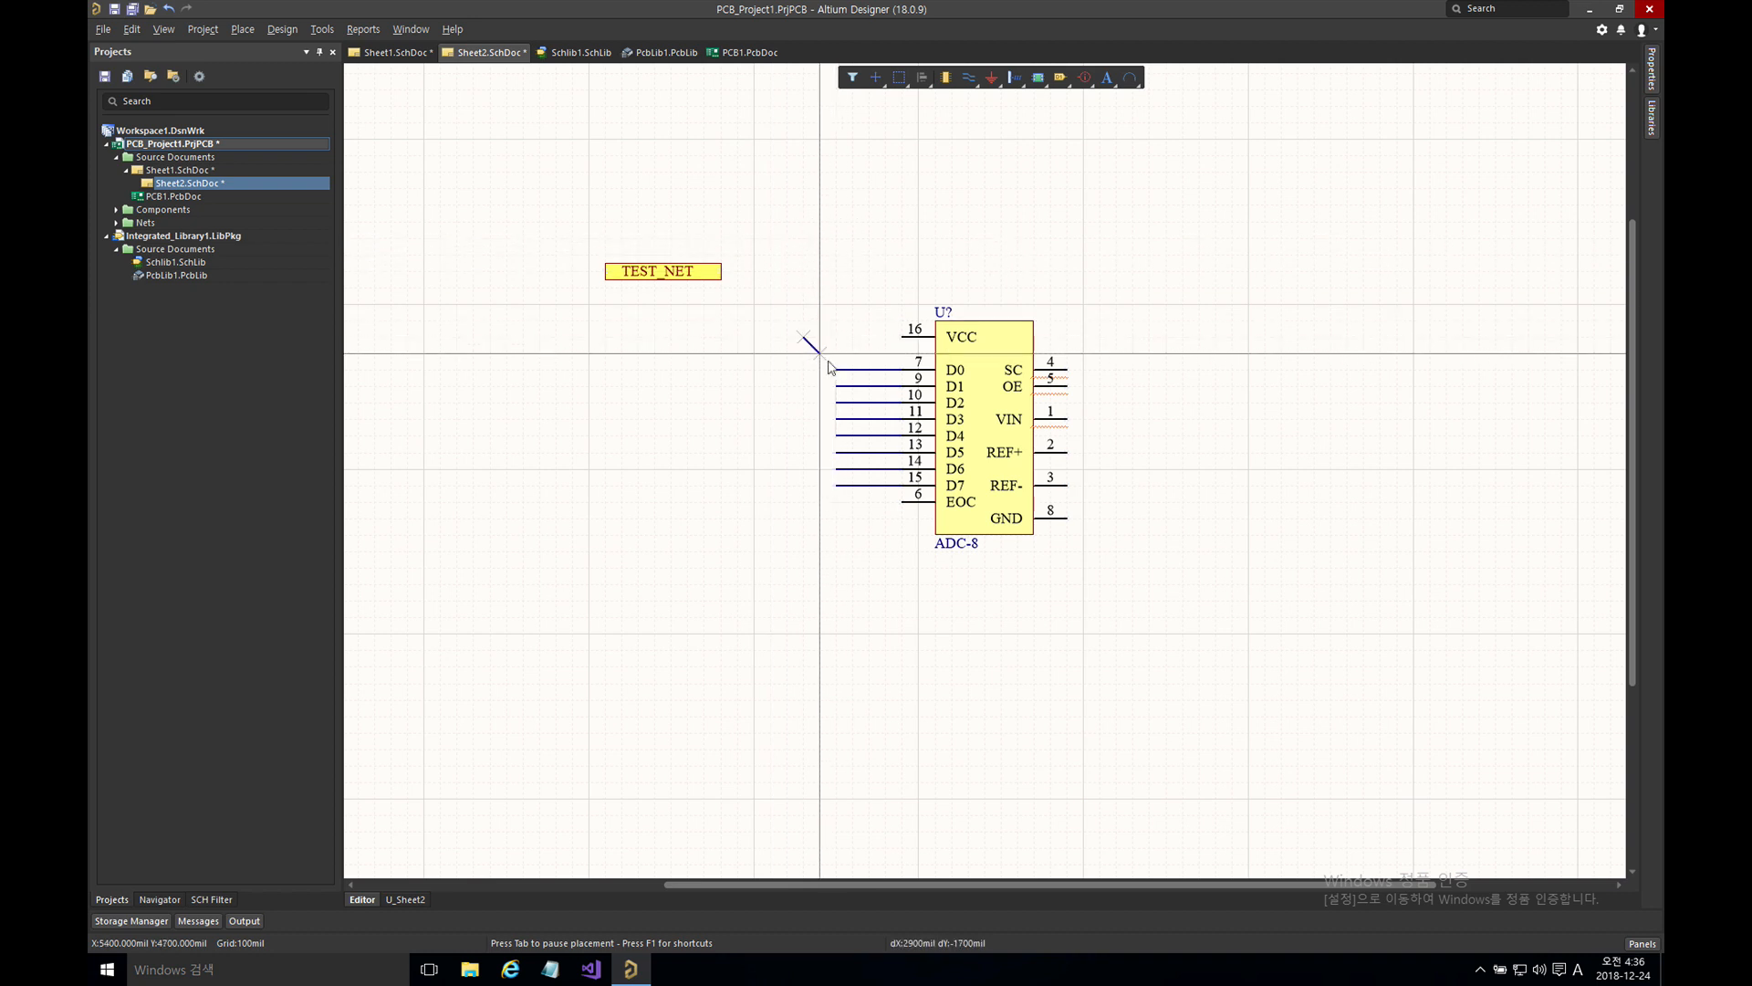
left_click(835, 369)
left_click(836, 386)
left_click(836, 402)
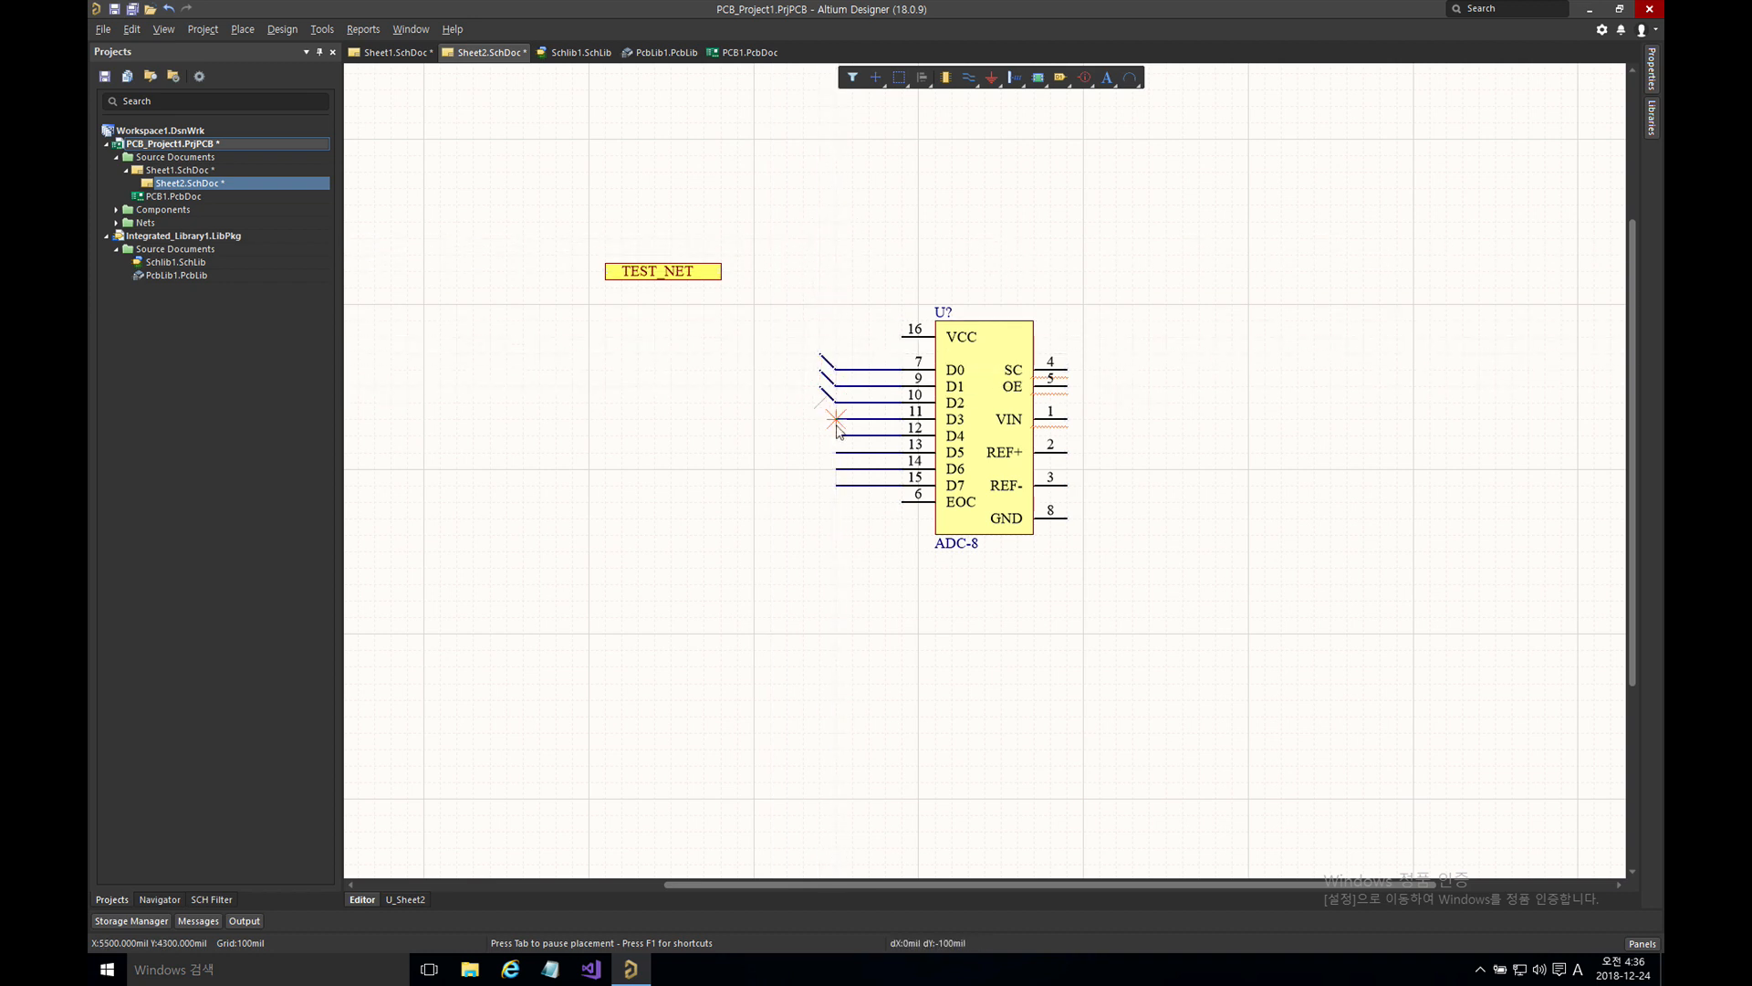
left_click(836, 419)
left_click(836, 435)
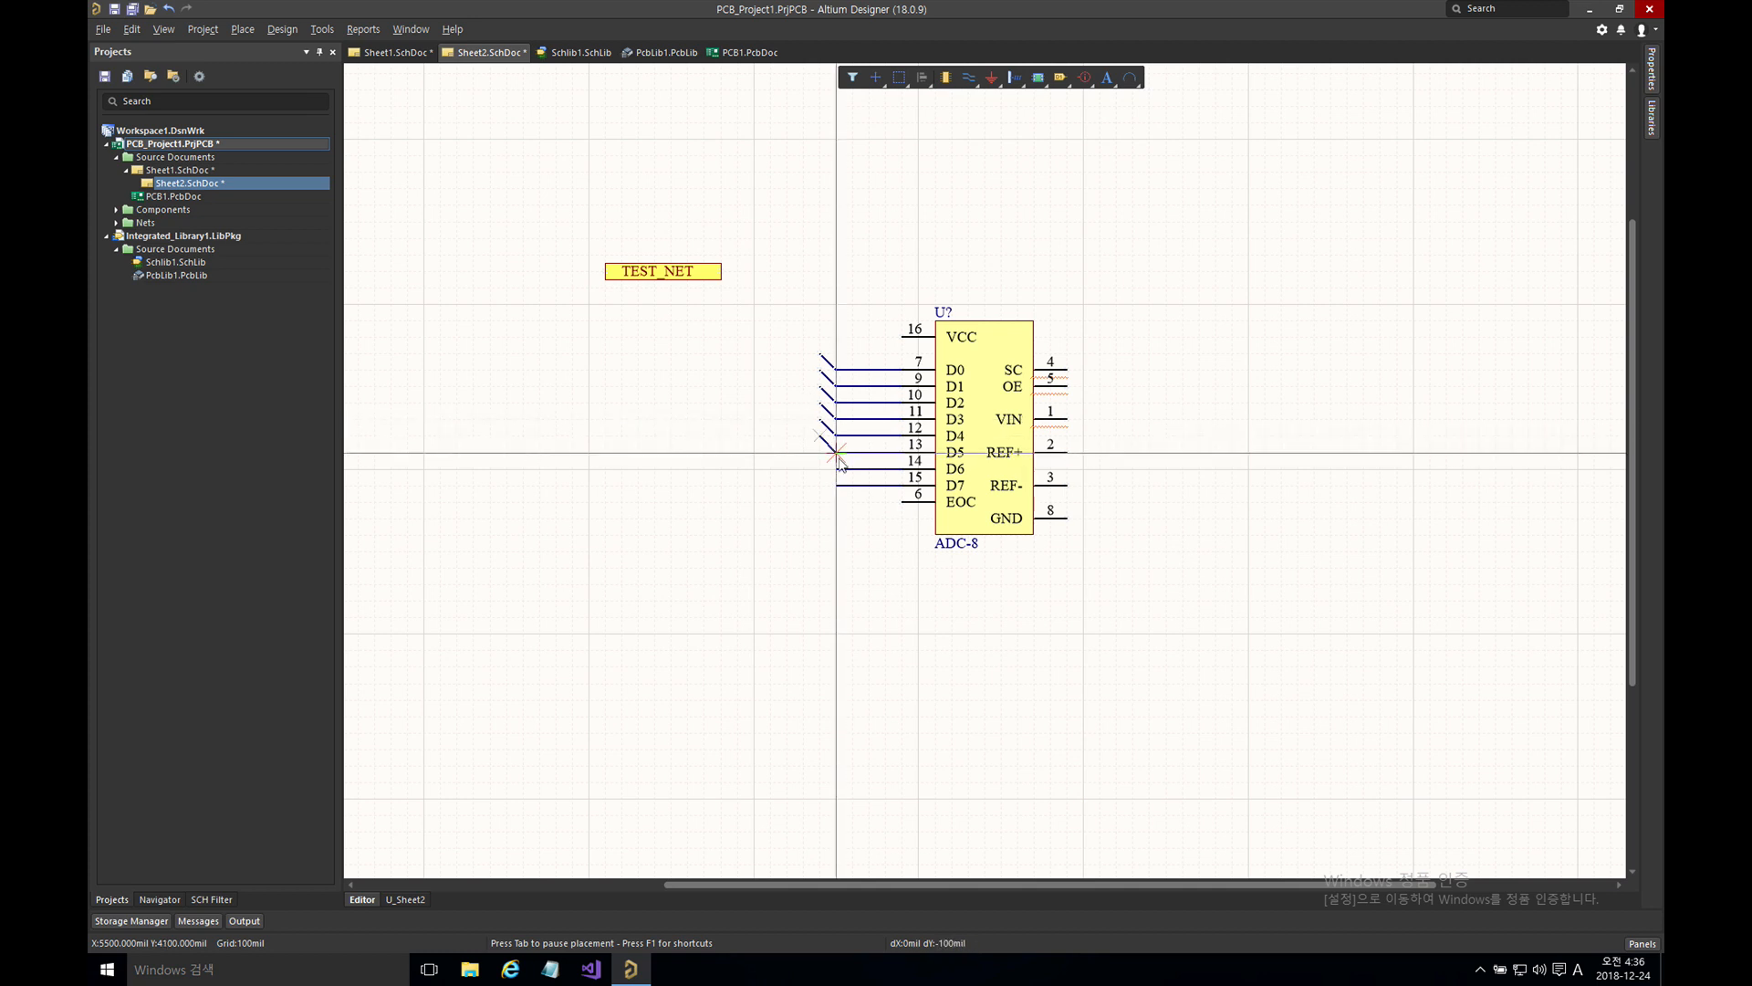
left_click(835, 452)
left_click(836, 468)
left_click(837, 489)
right_click(749, 419)
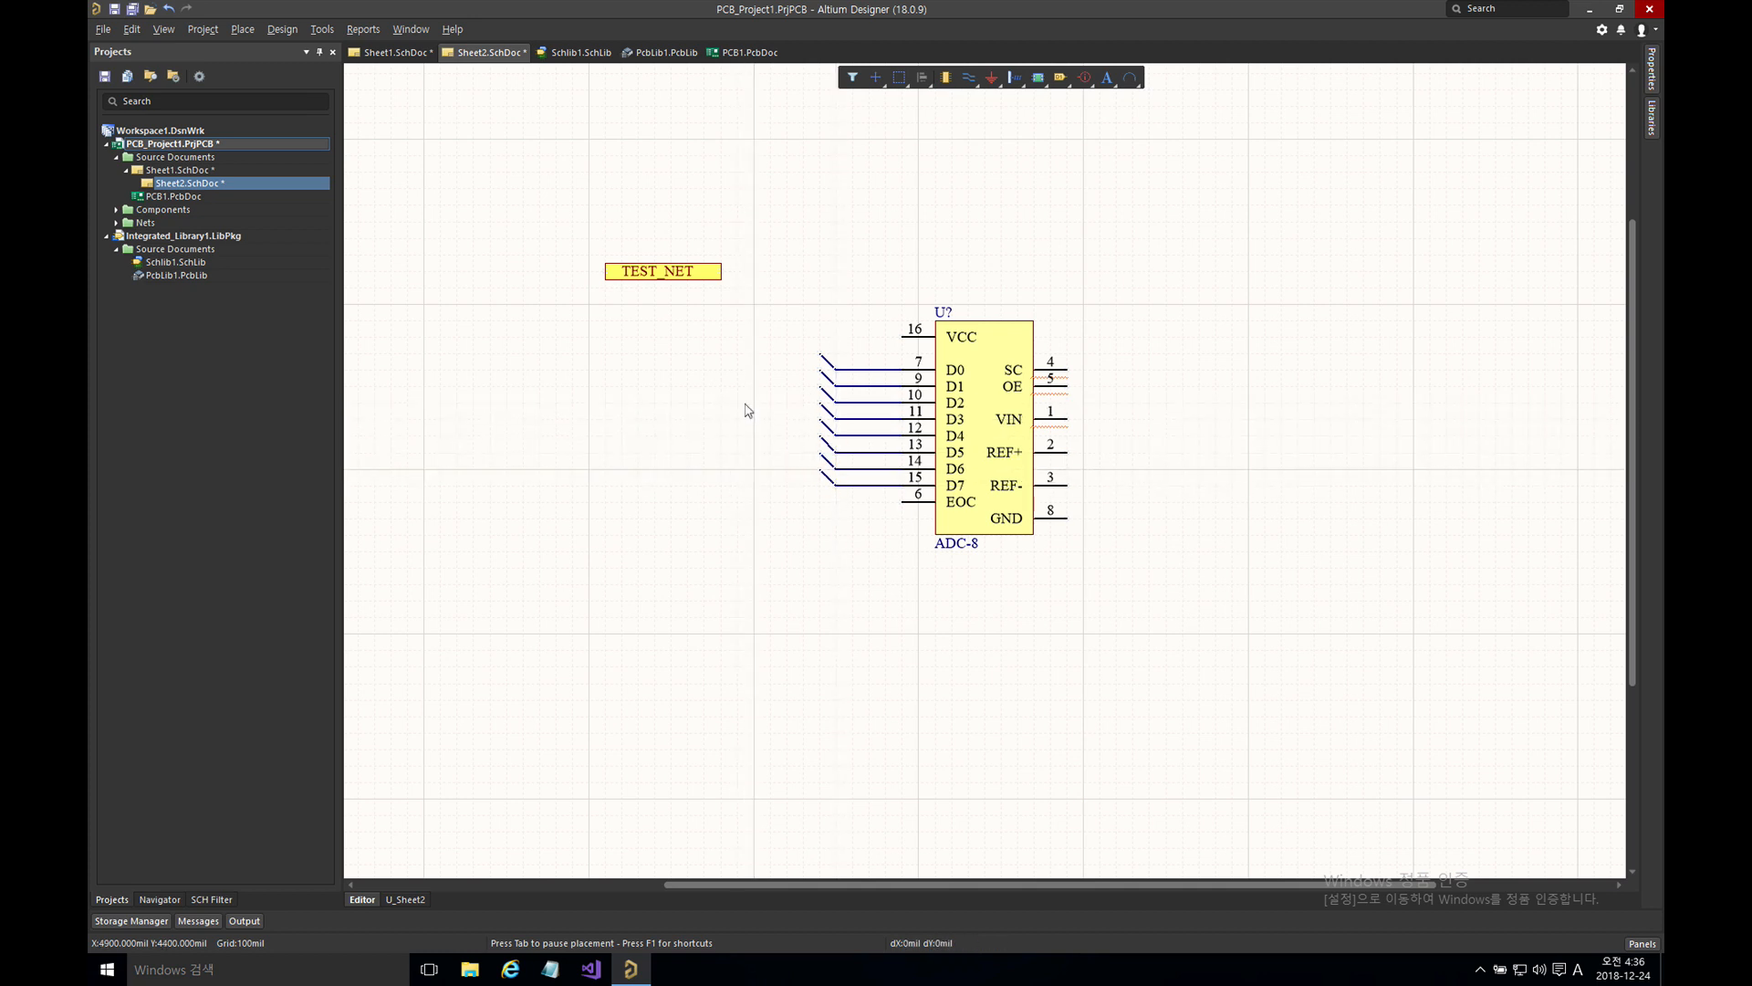
- Draw a bus with a 45-degree corner from the D7 bus entry up past the other entries to the TEST_NET port
left_click(243, 29)
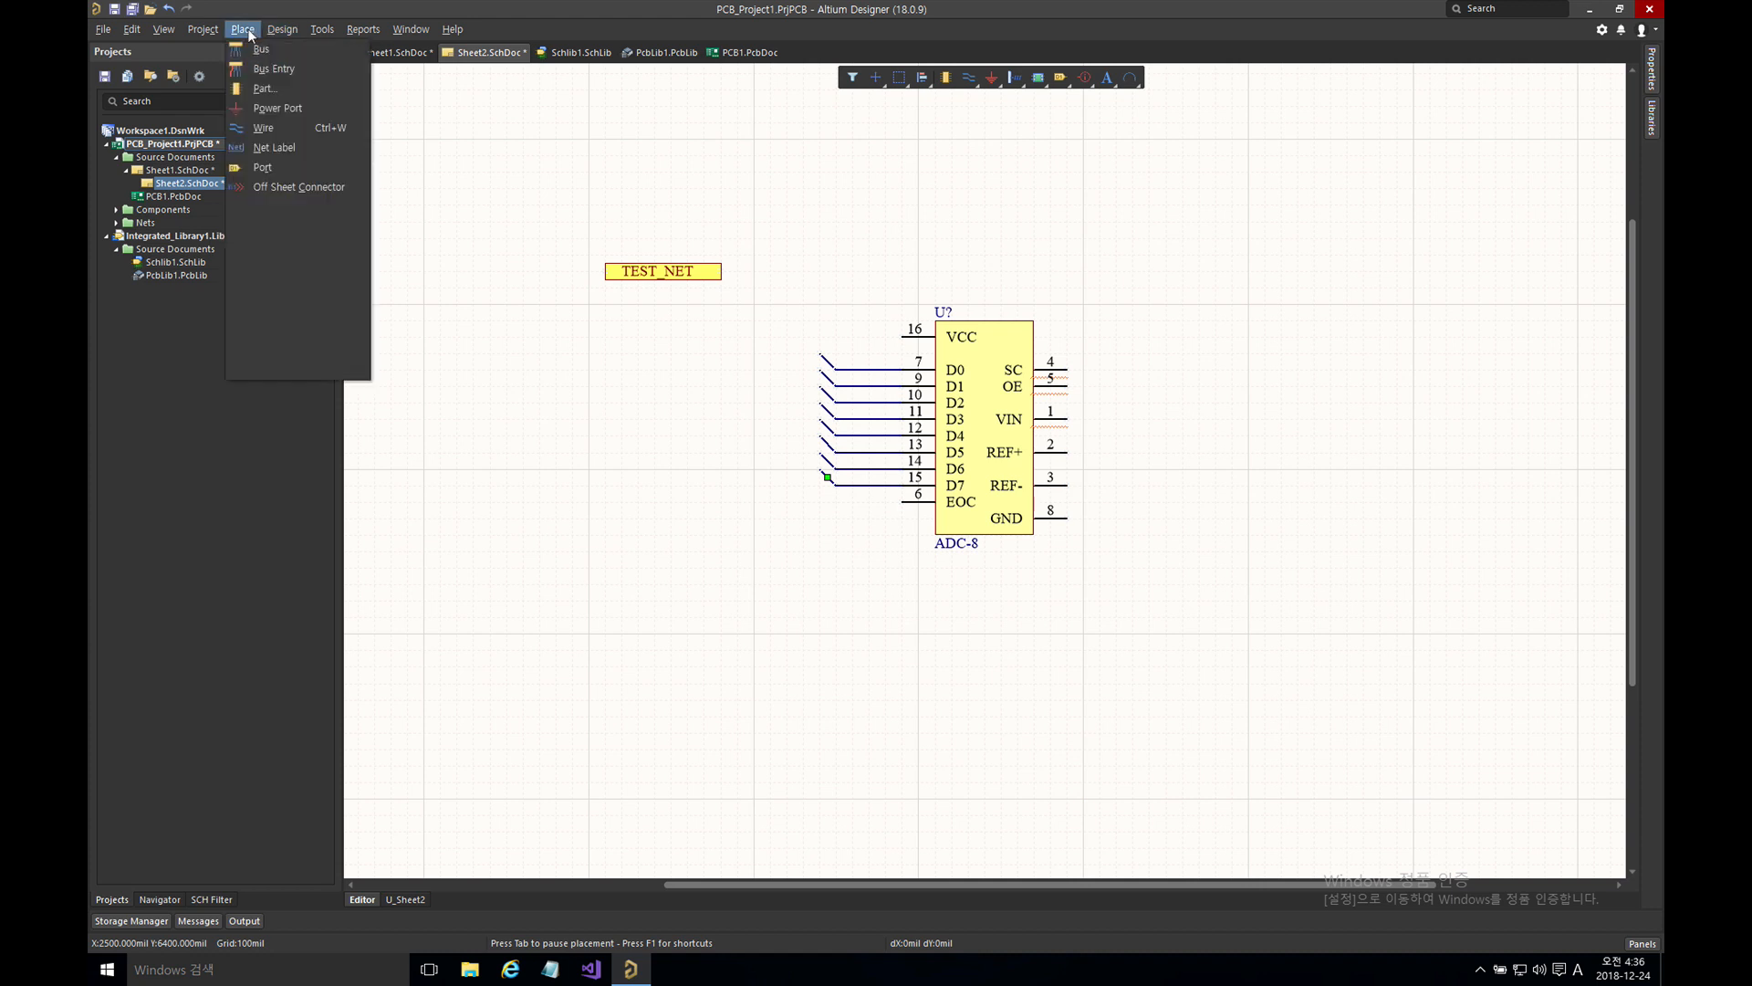
left_click(261, 49)
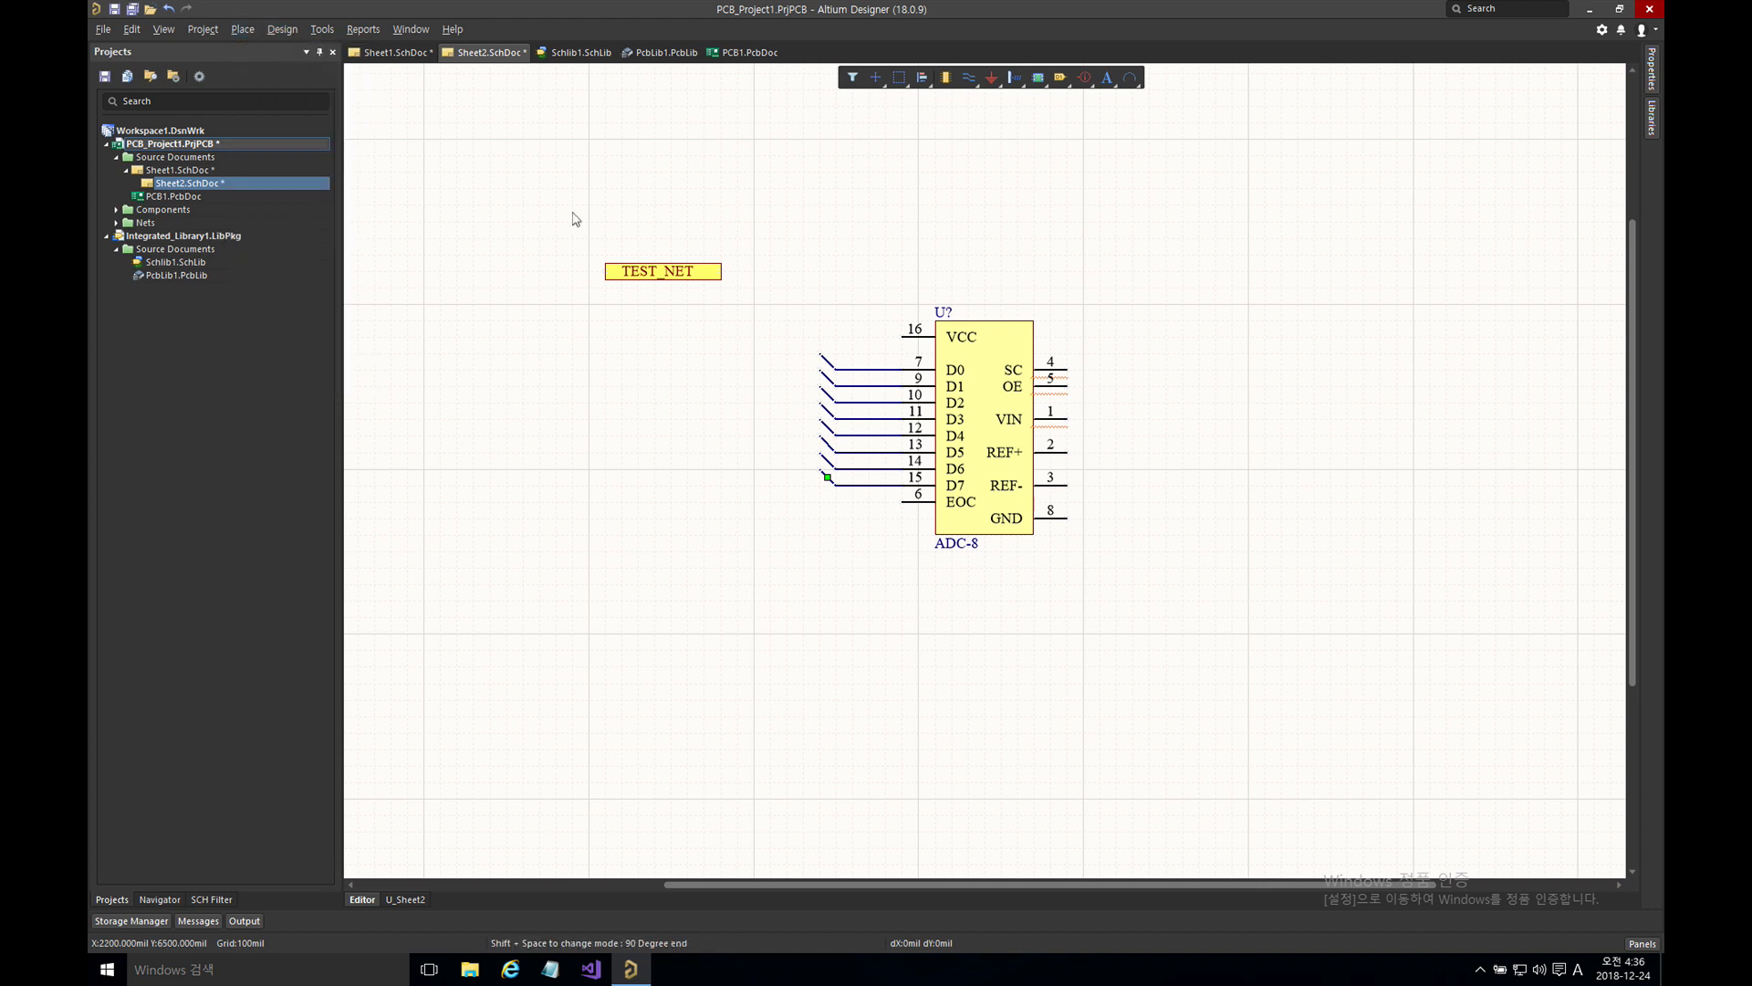
left_click(823, 469)
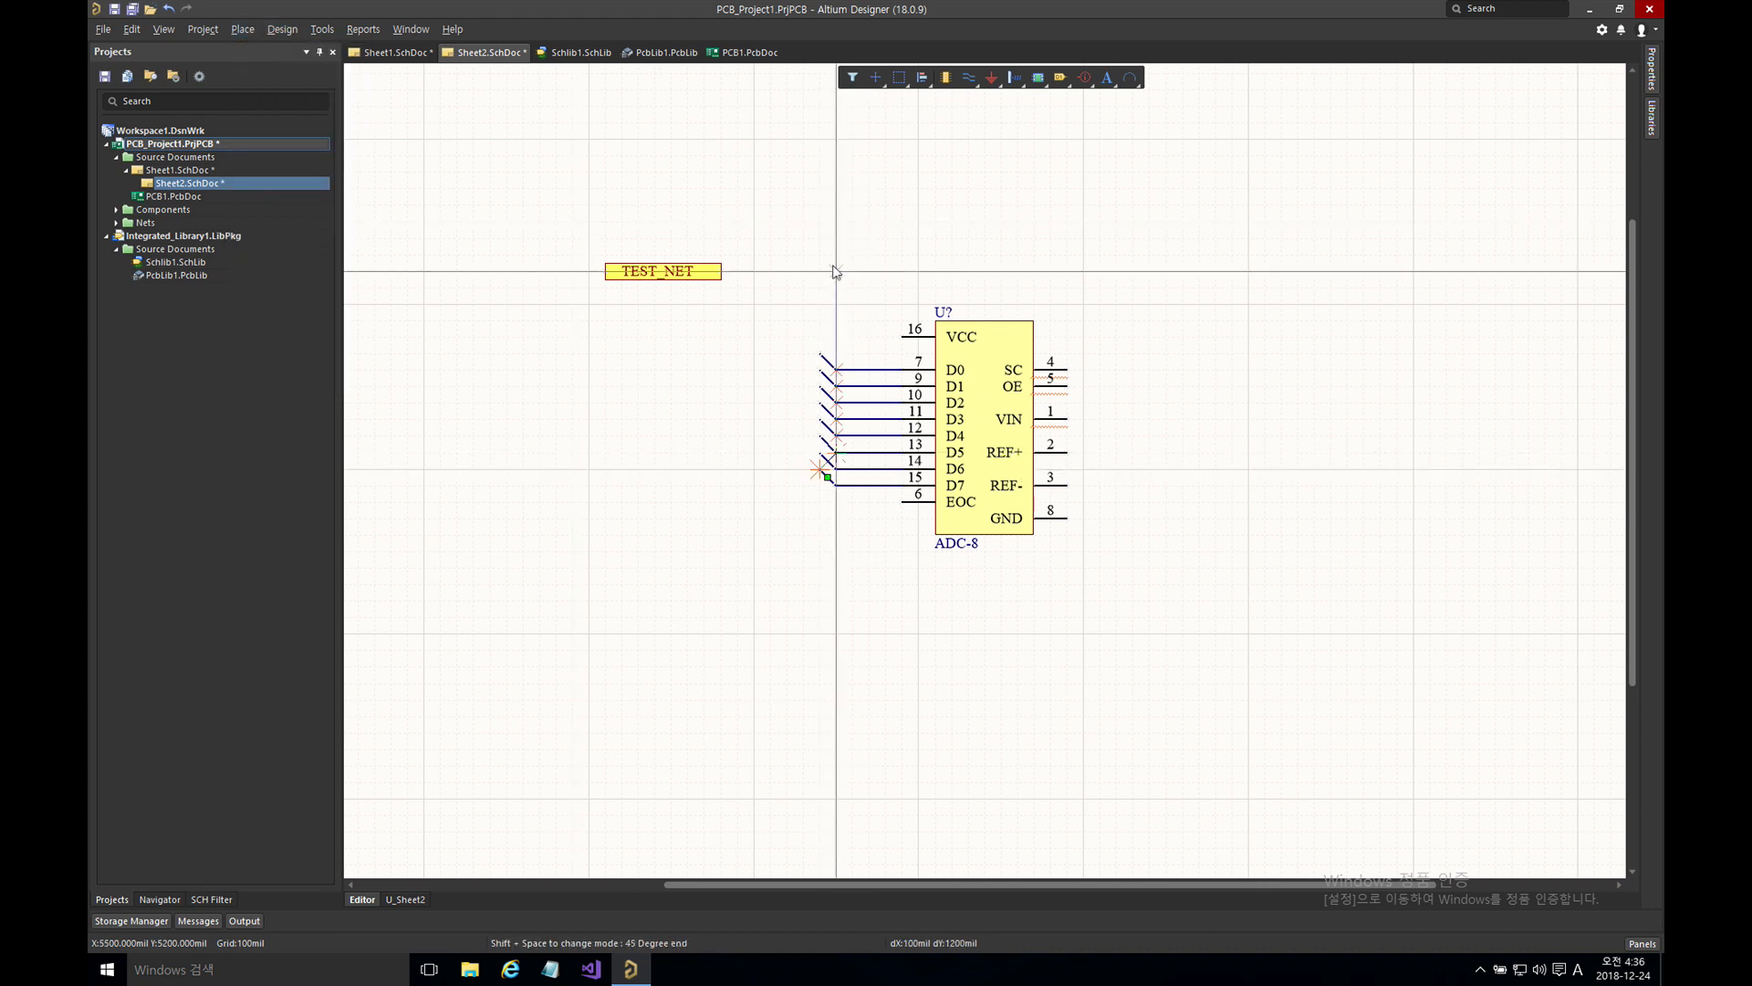
key("shift+space")
key("space")
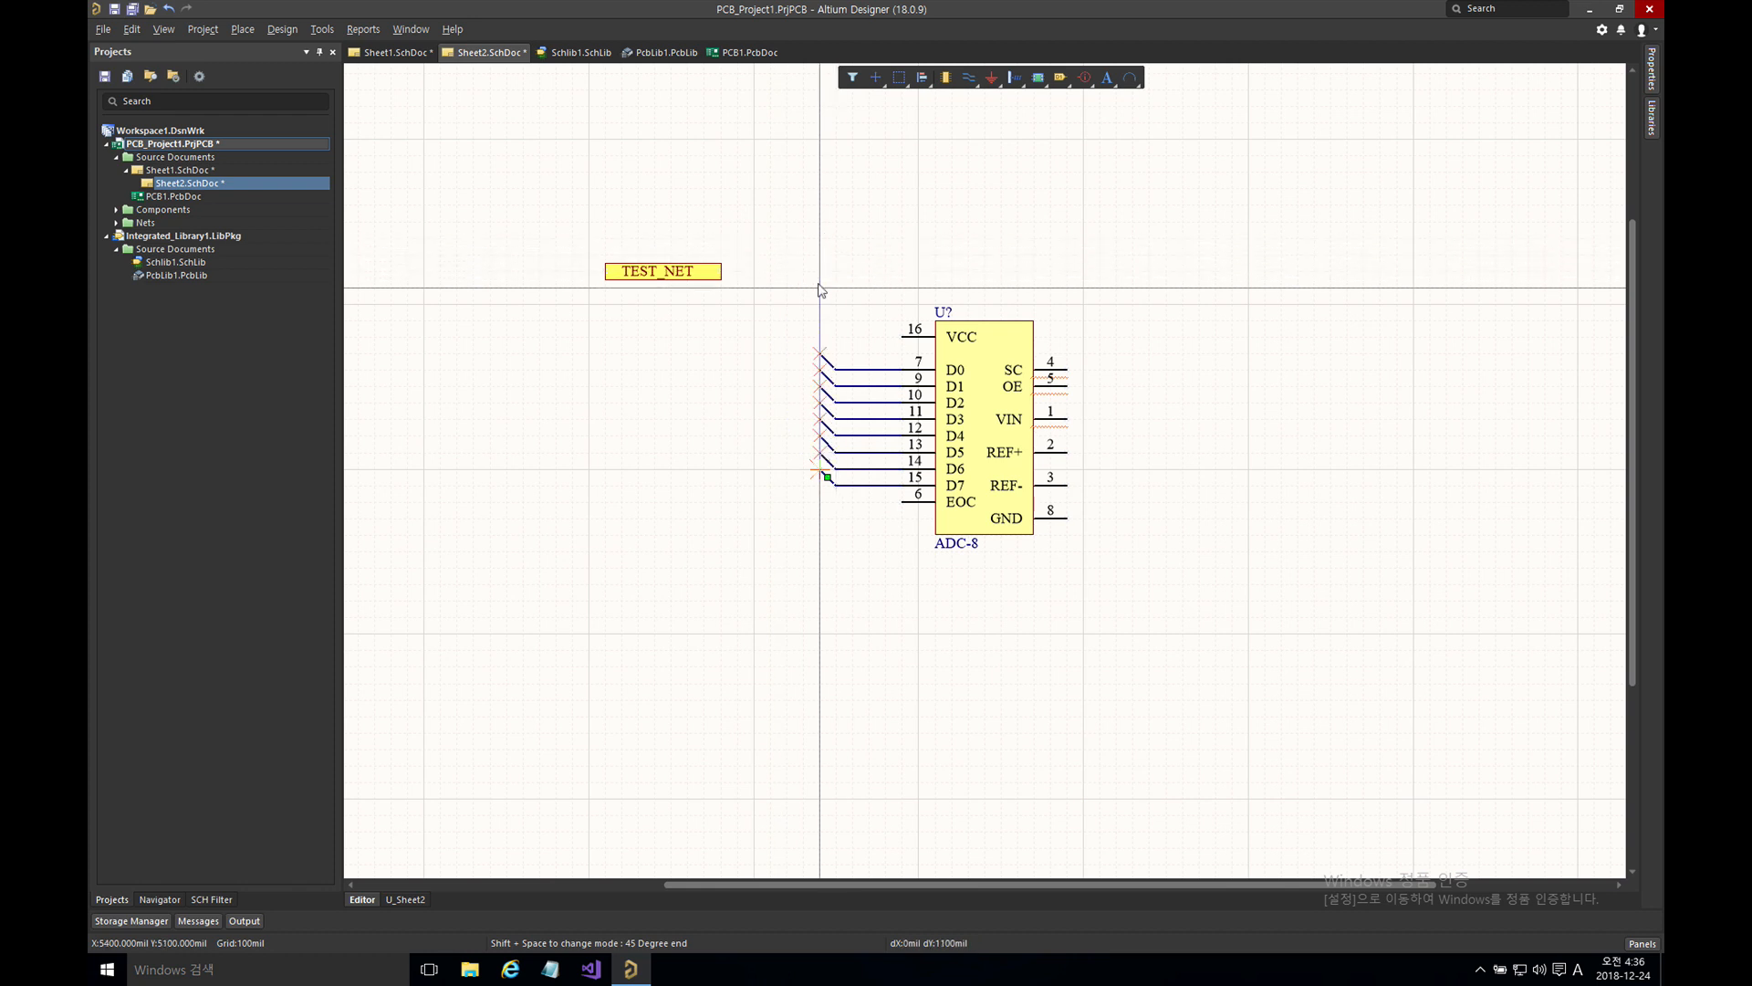
left_click(820, 288)
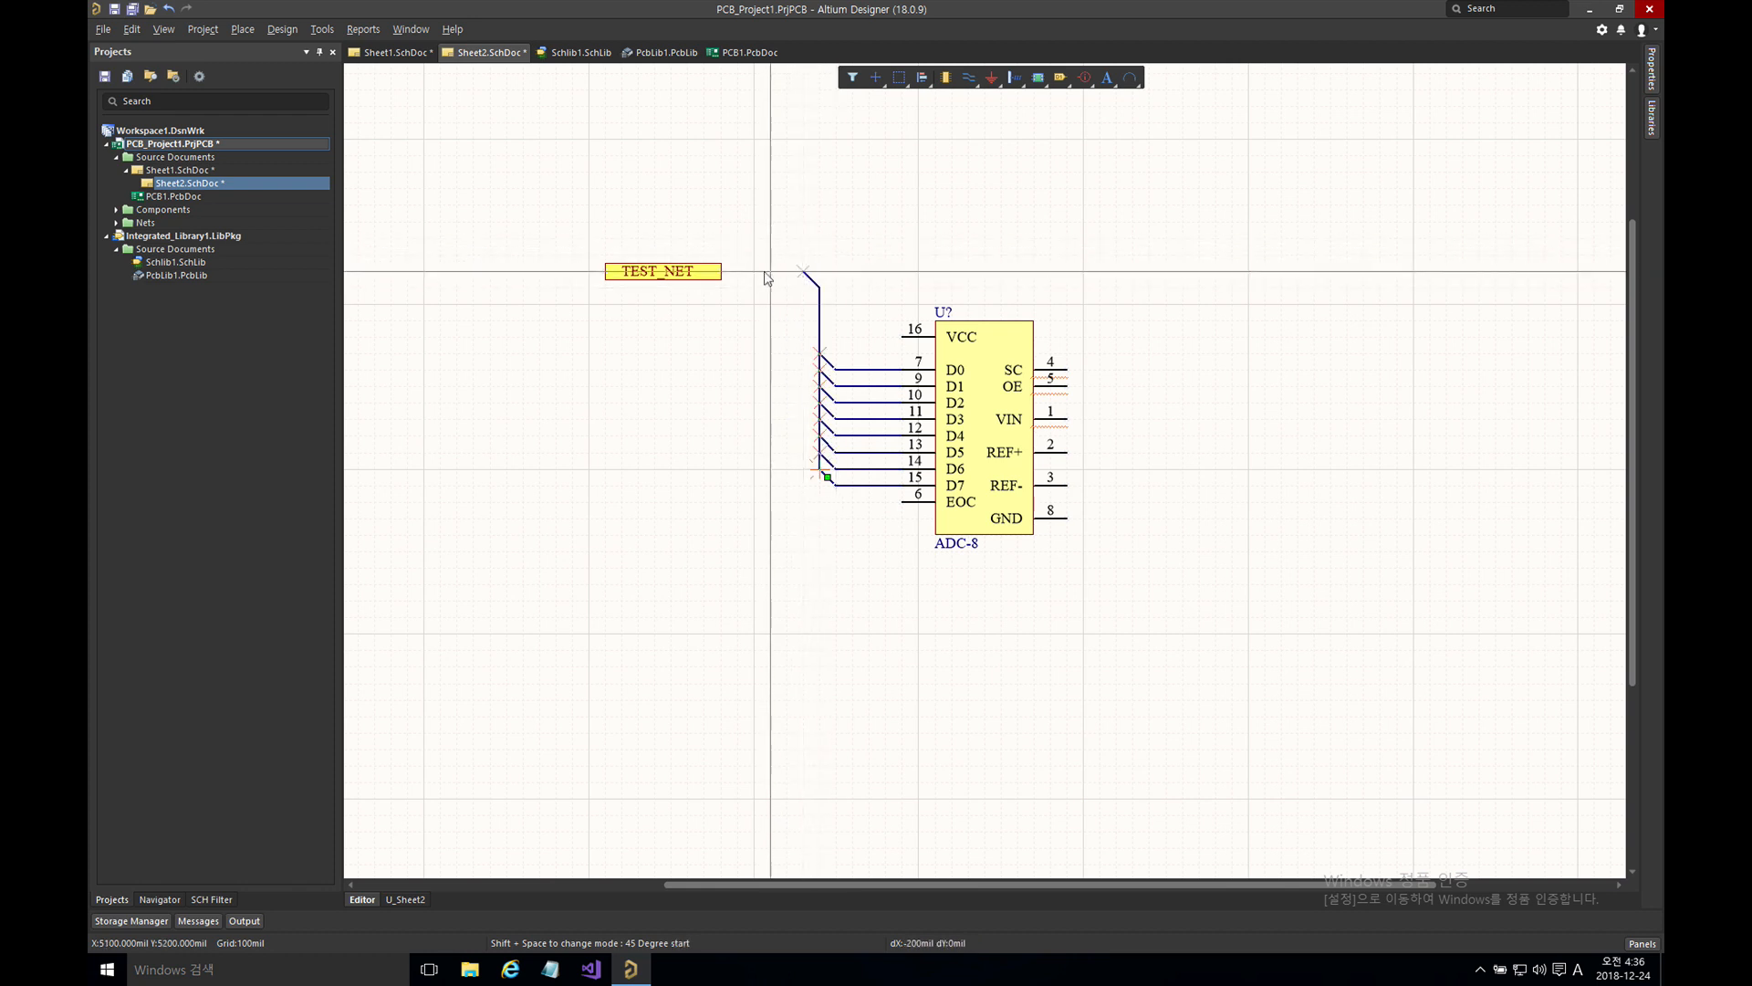
left_click(721, 271)
right_click(774, 204)
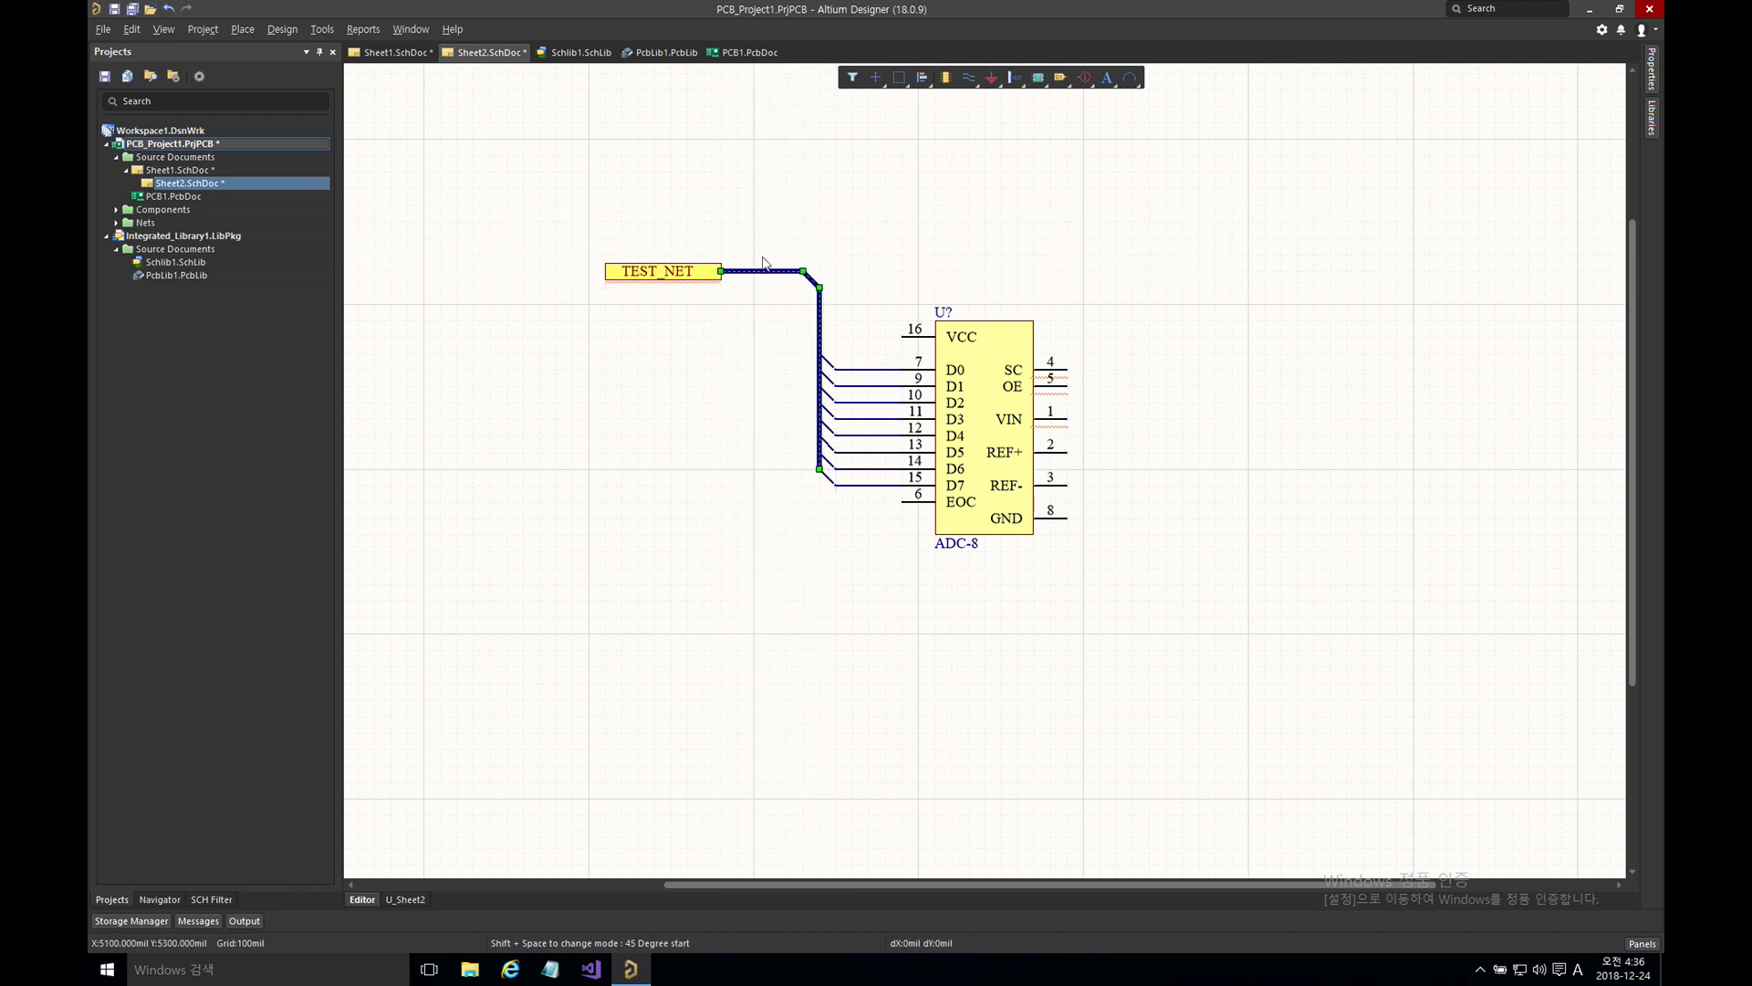
left_click(852, 261)
- Place net labels D0 through D7 in order on the eight wires between the bus entries and the ADC-8 pins
left_click(250, 32)
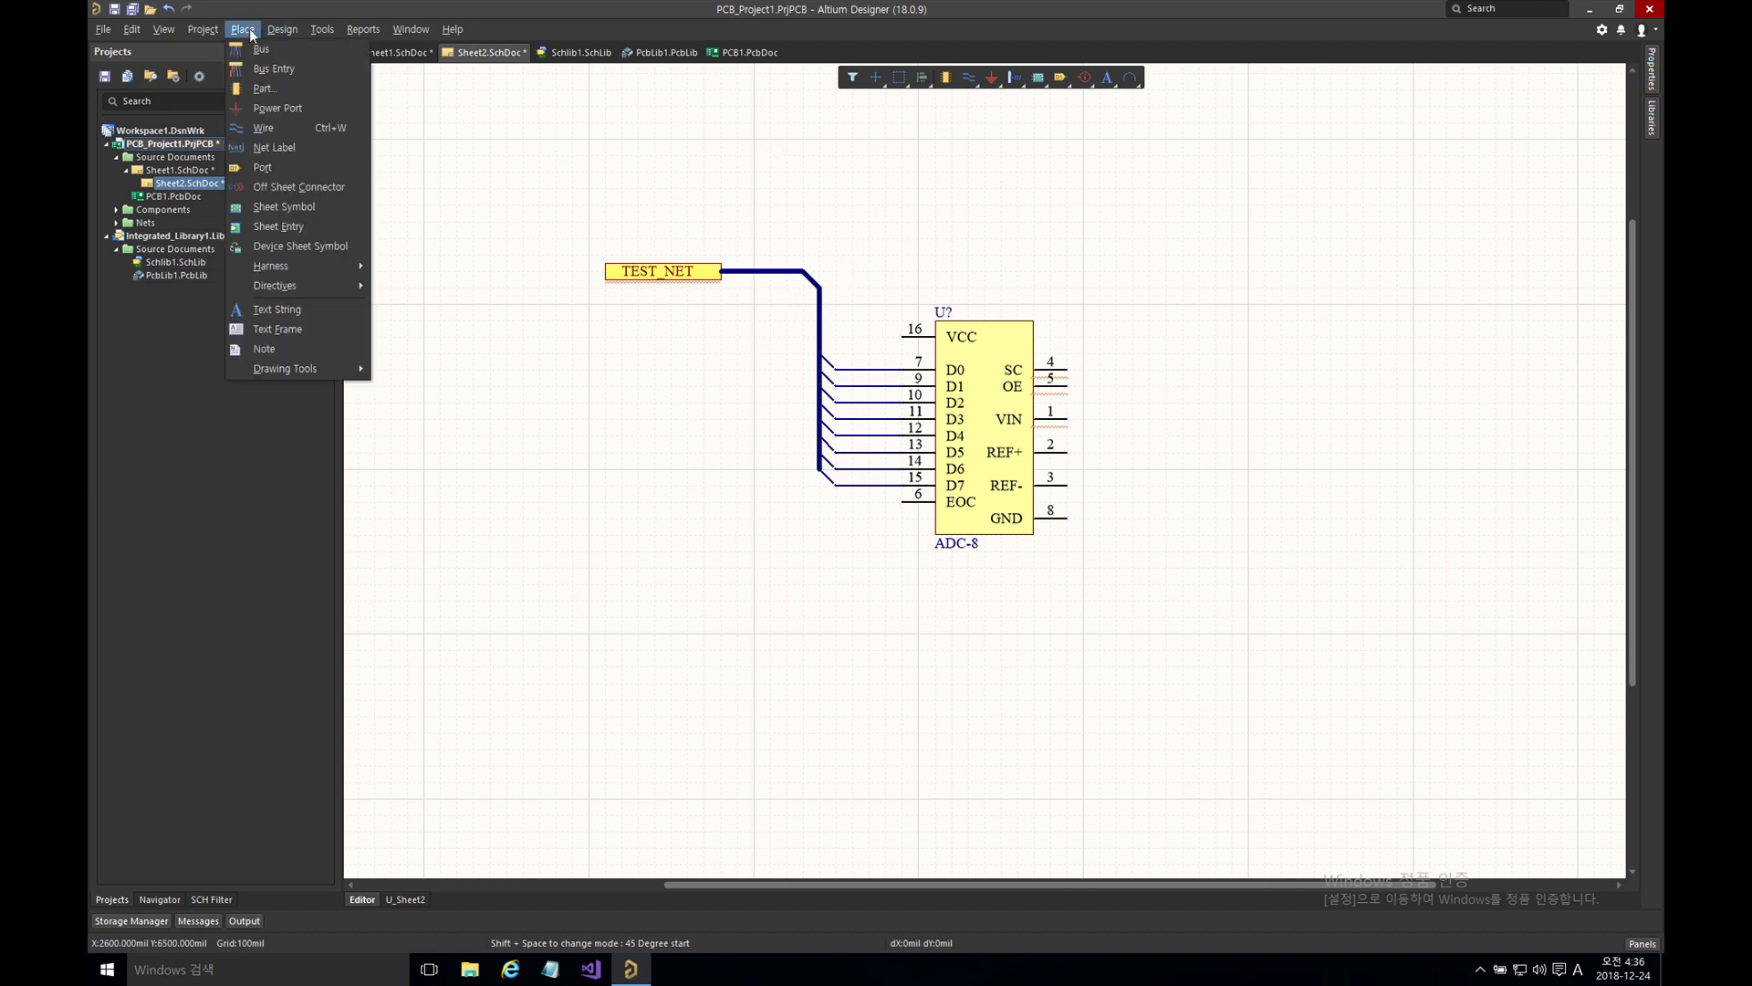
left_click(292, 148)
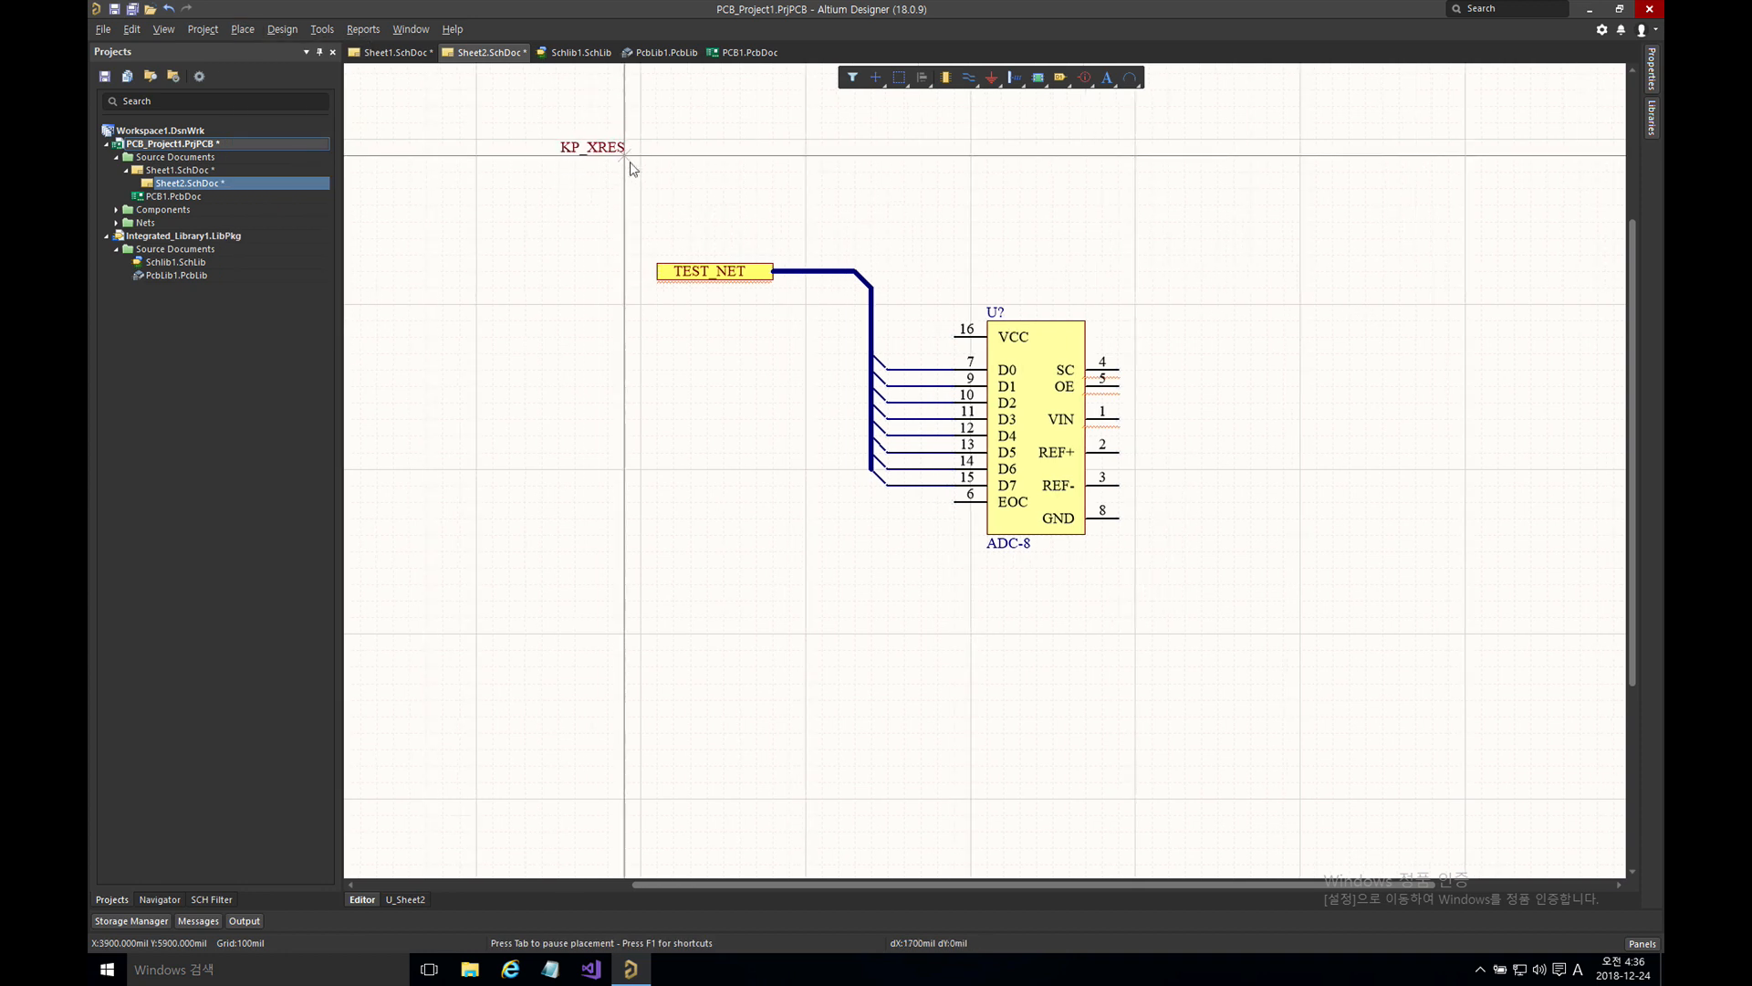
key("Tab")
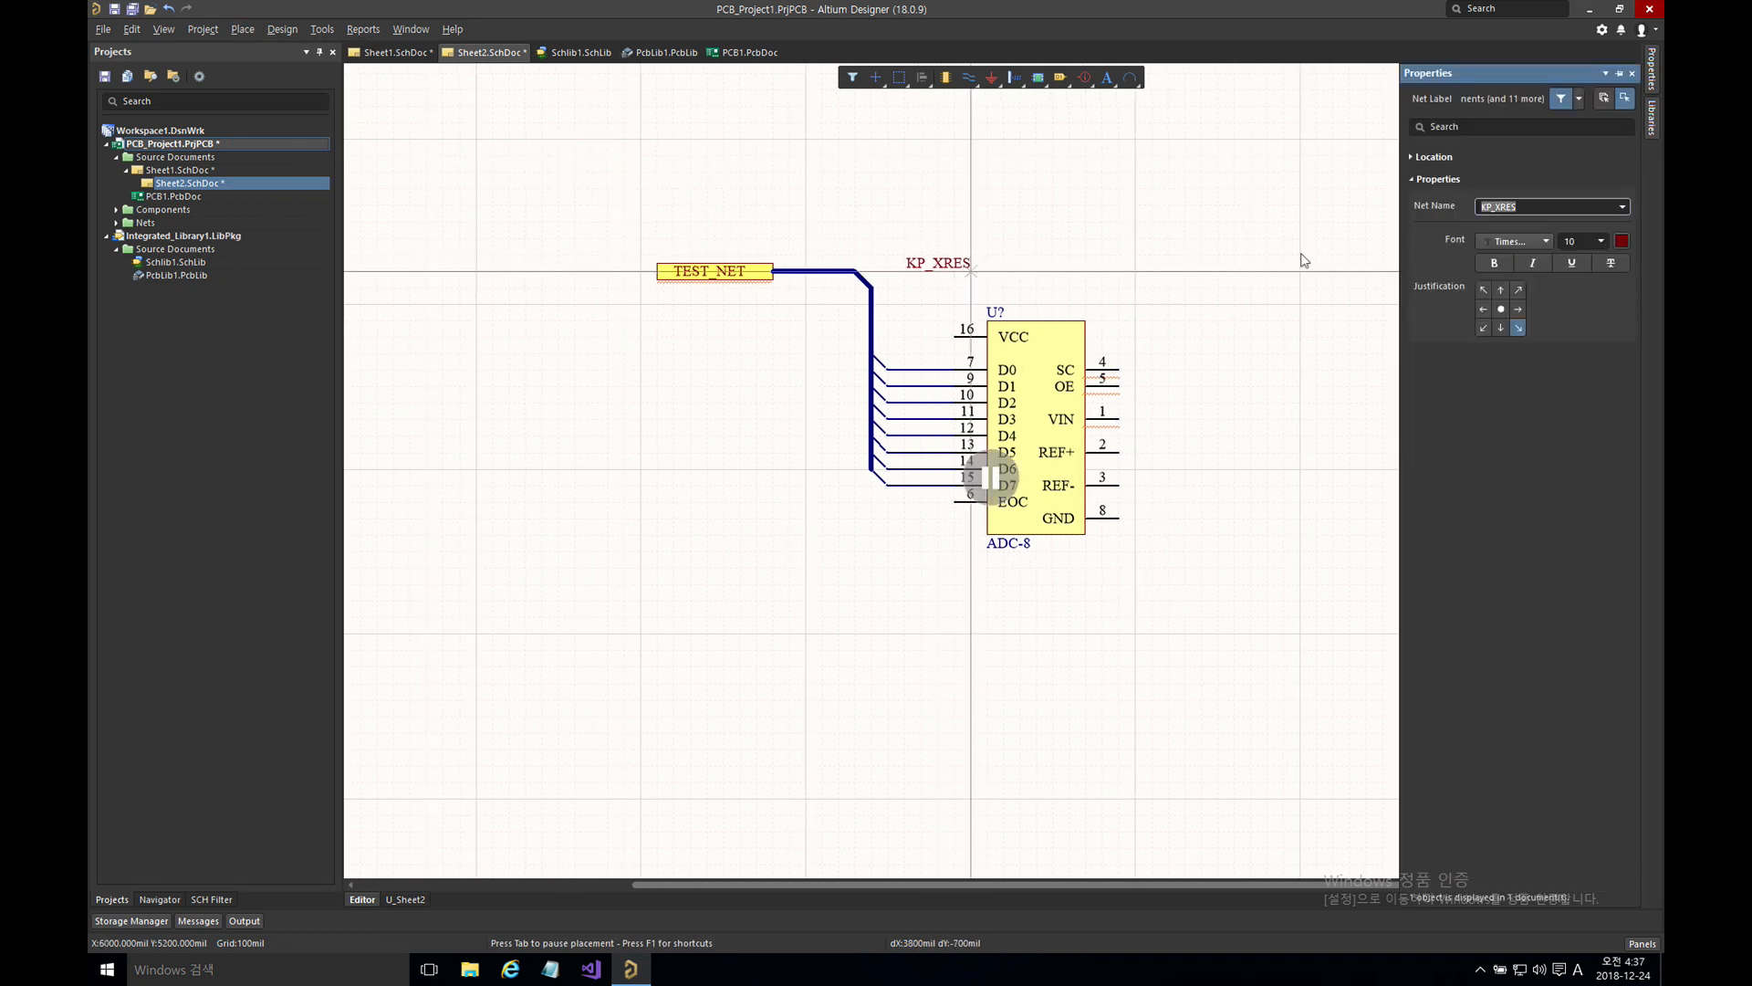
type("D0")
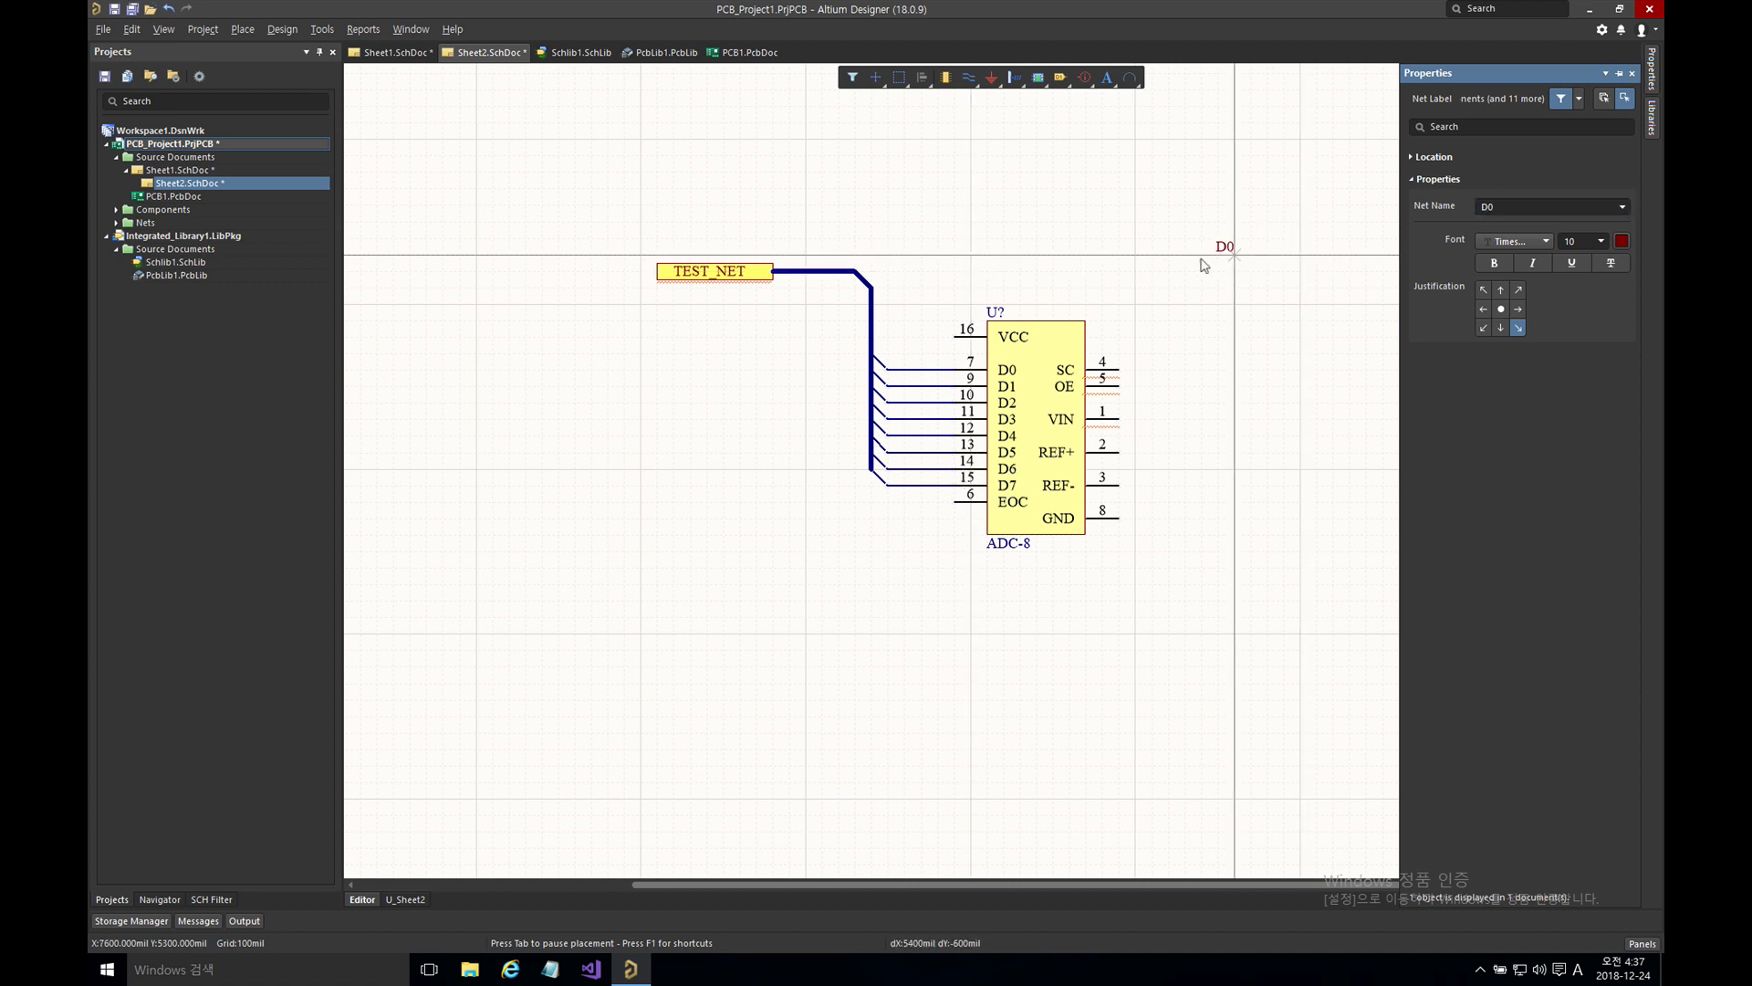
left_click(923, 370)
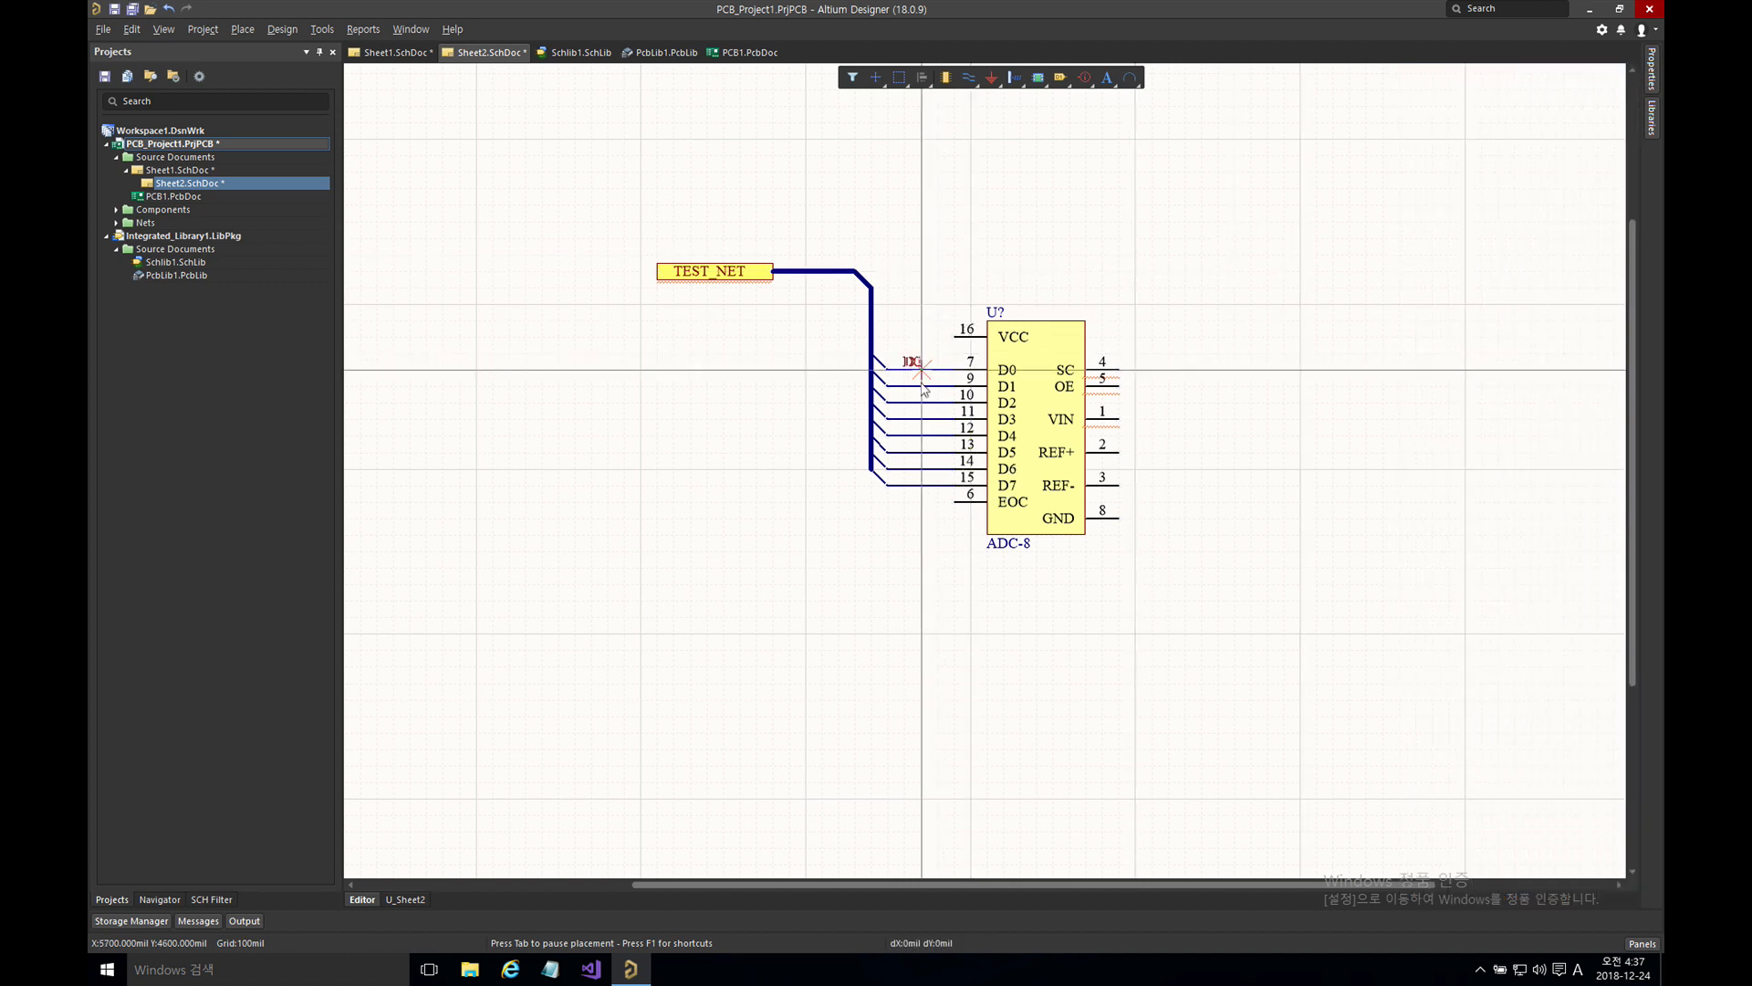
left_click(921, 386)
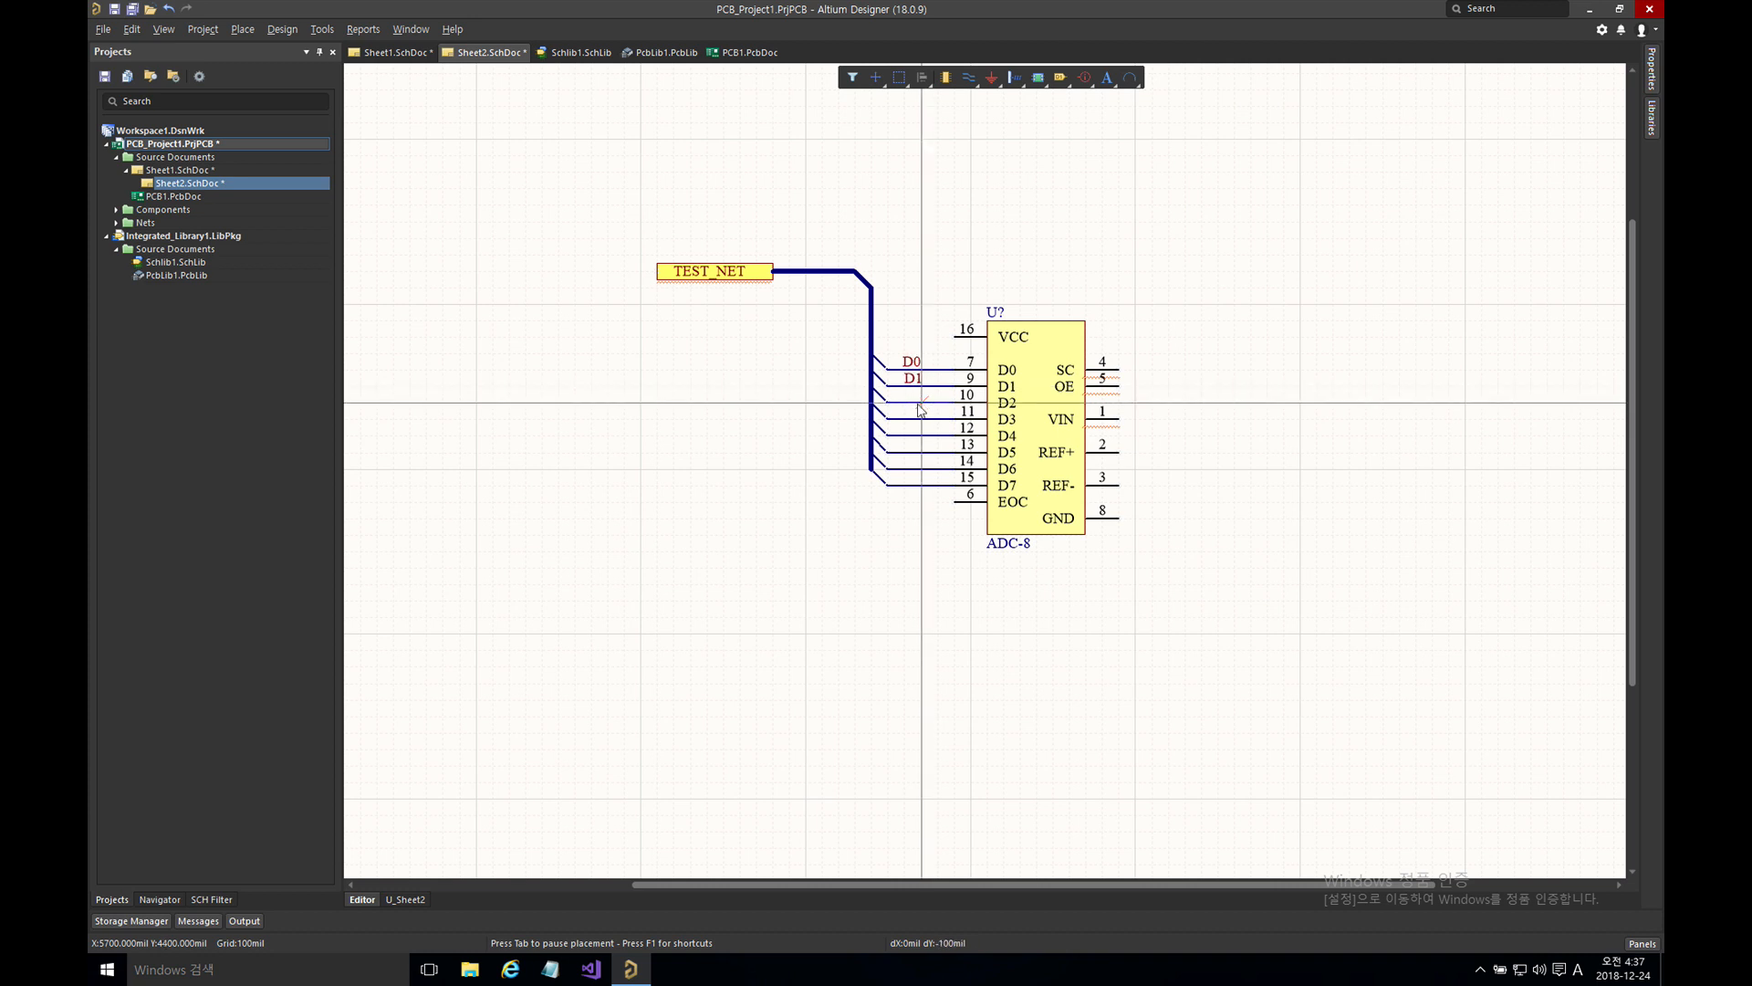
left_click(920, 402)
left_click(921, 418)
left_click(922, 435)
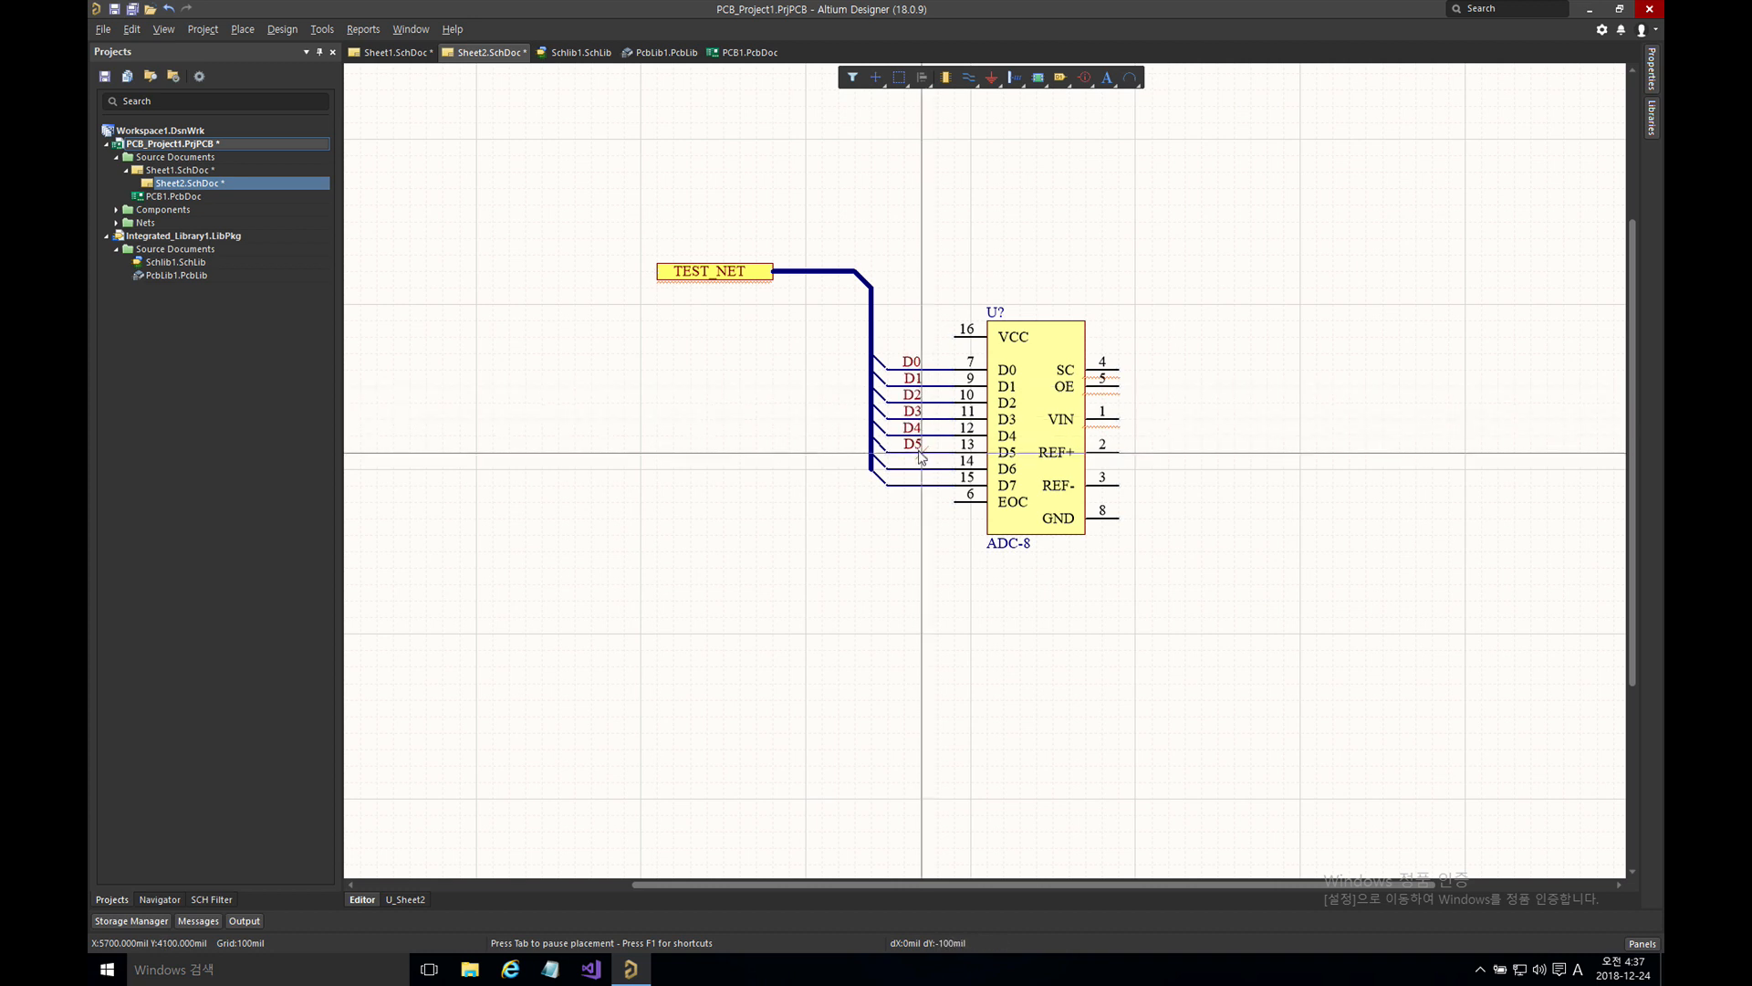
left_click(922, 452)
left_click(920, 468)
left_click(920, 484)
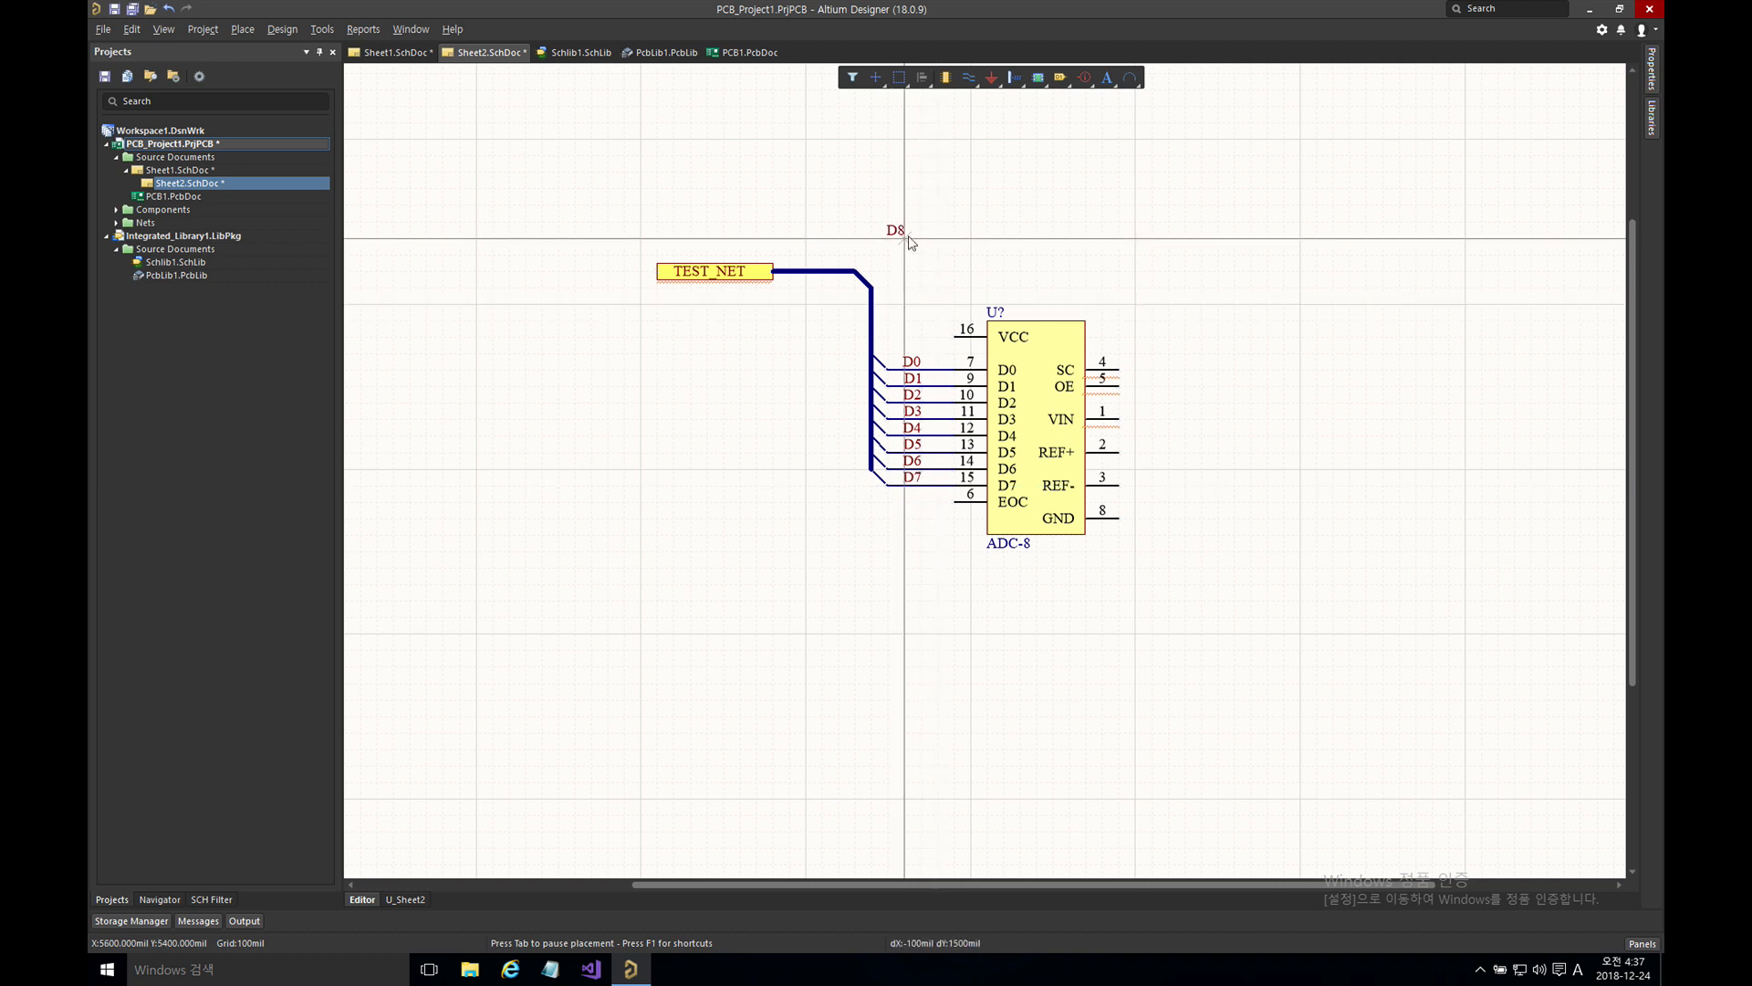
- Place a D[0..7] net label on the horizontal part of the bus next to the TEST_NET port
key("Tab")
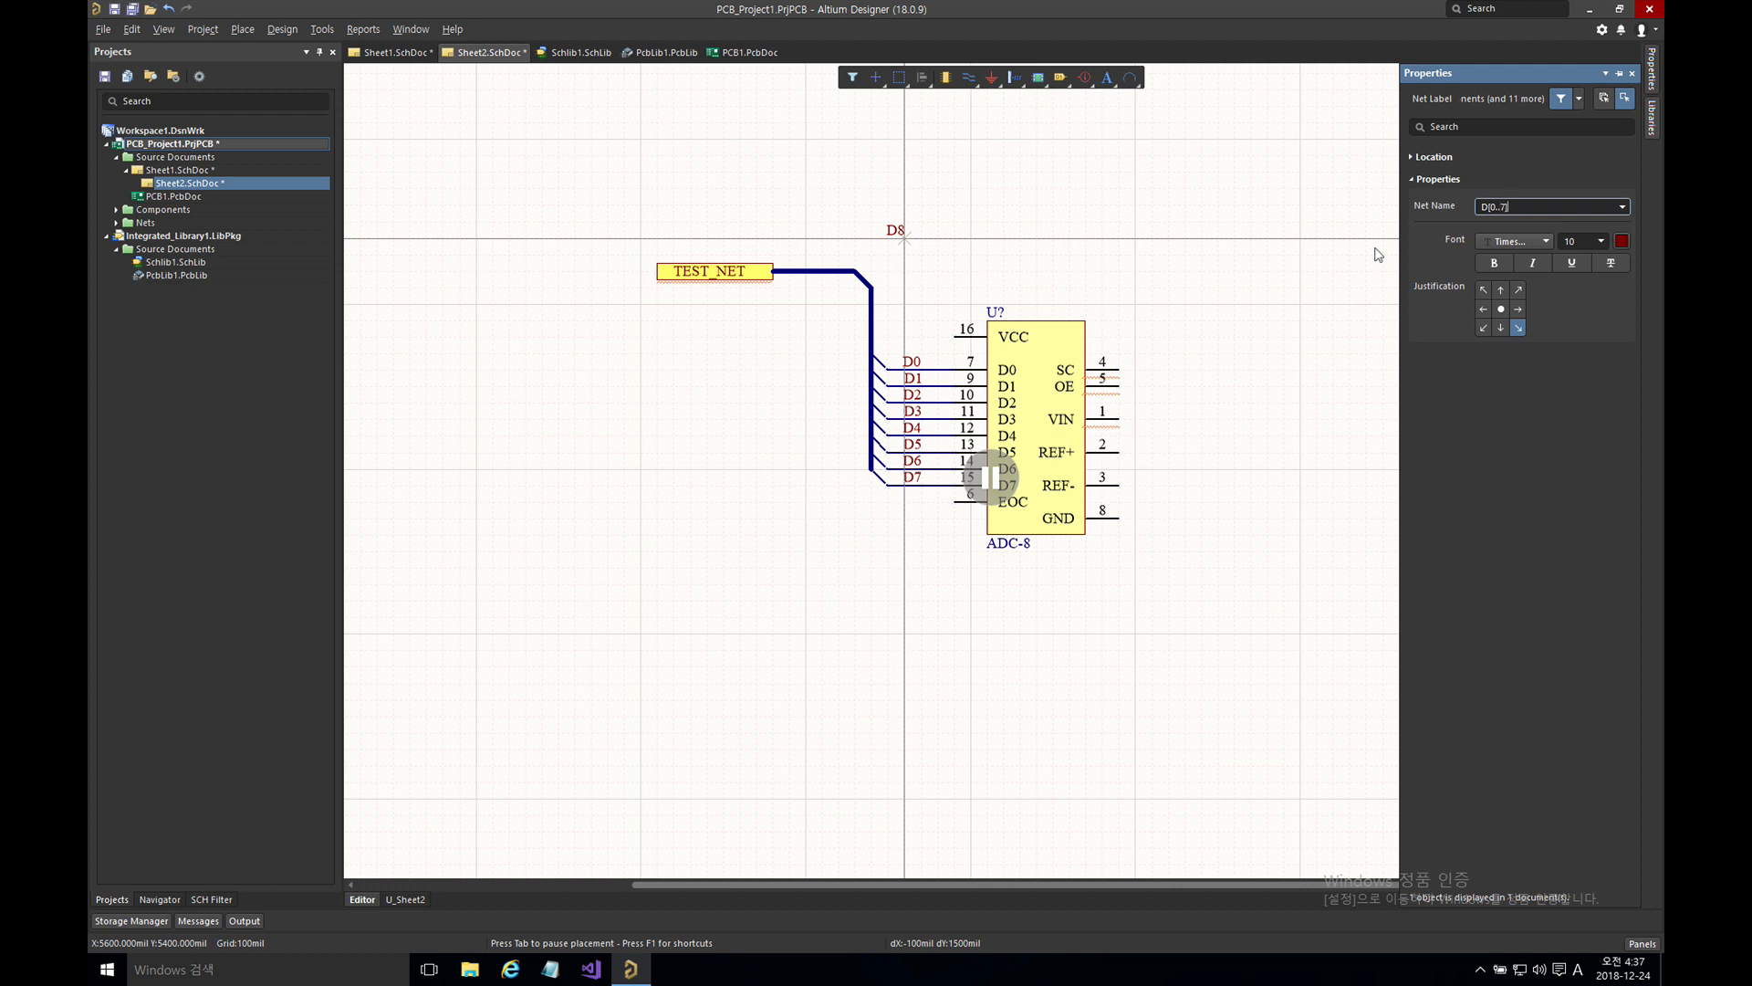
key("Return")
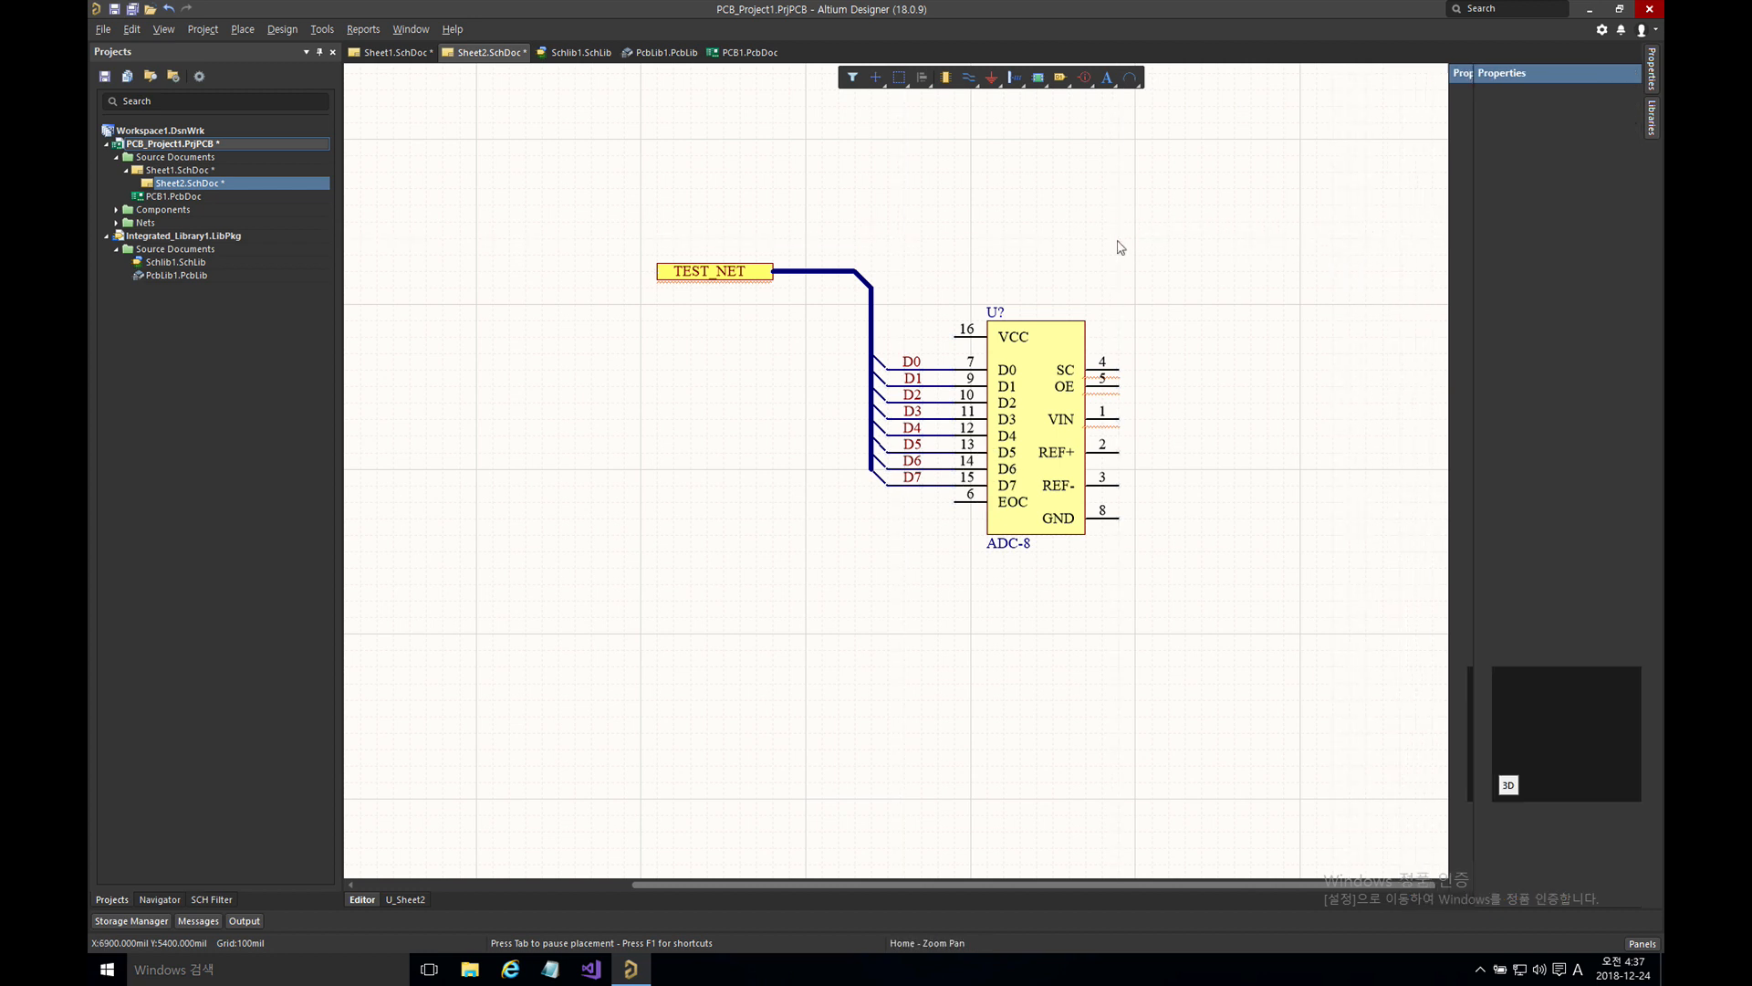
left_click(834, 271)
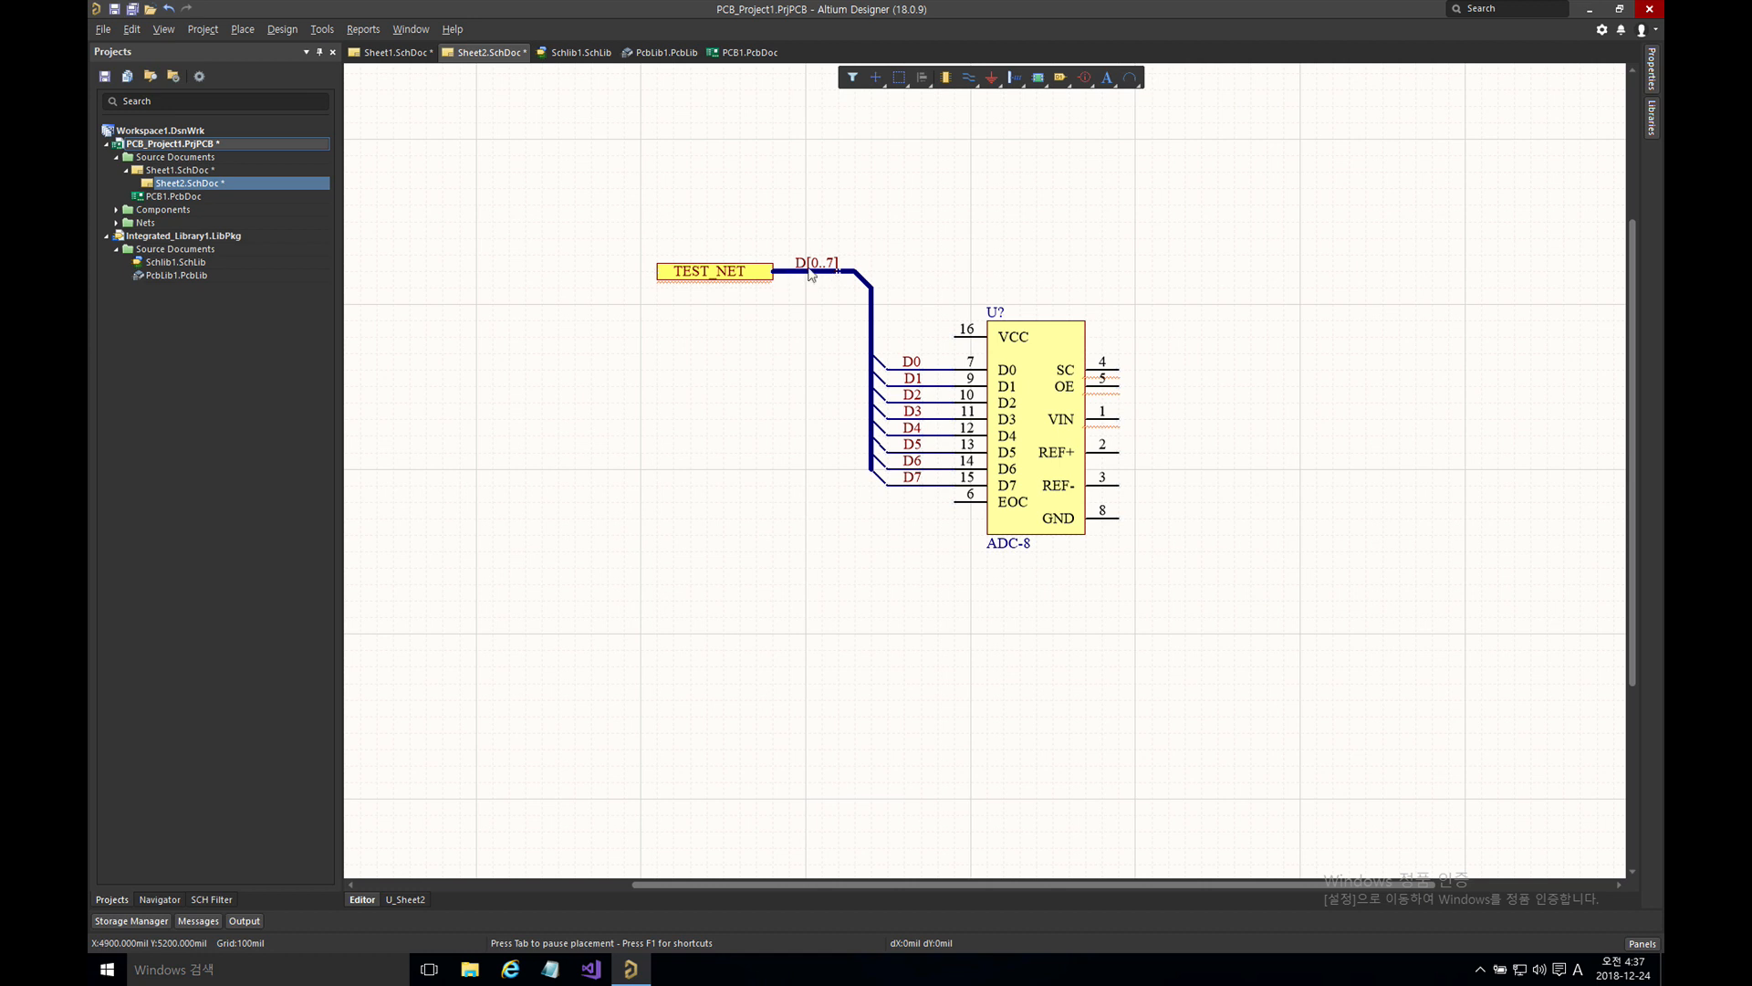
- Rename the TEST_NET port on Sheet2 as DATA[0..7] and save the sheet
double_click(741, 271)
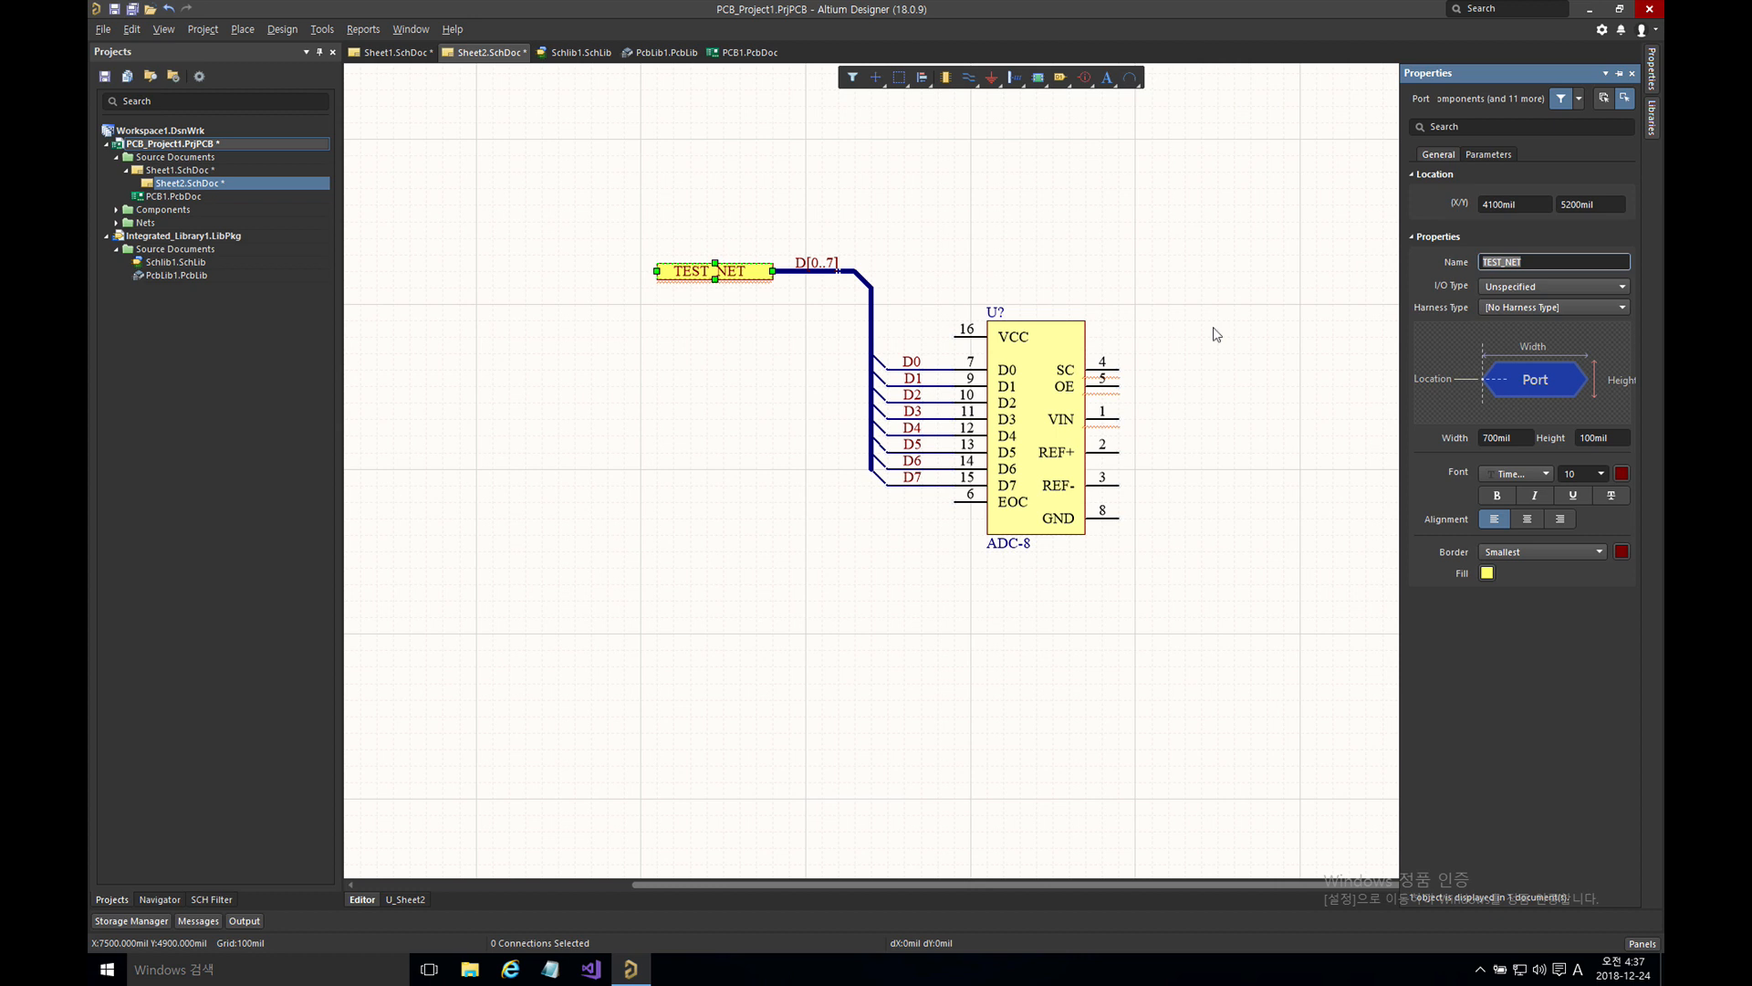
type("DATA[0..7")
key("Return")
left_click(1086, 258)
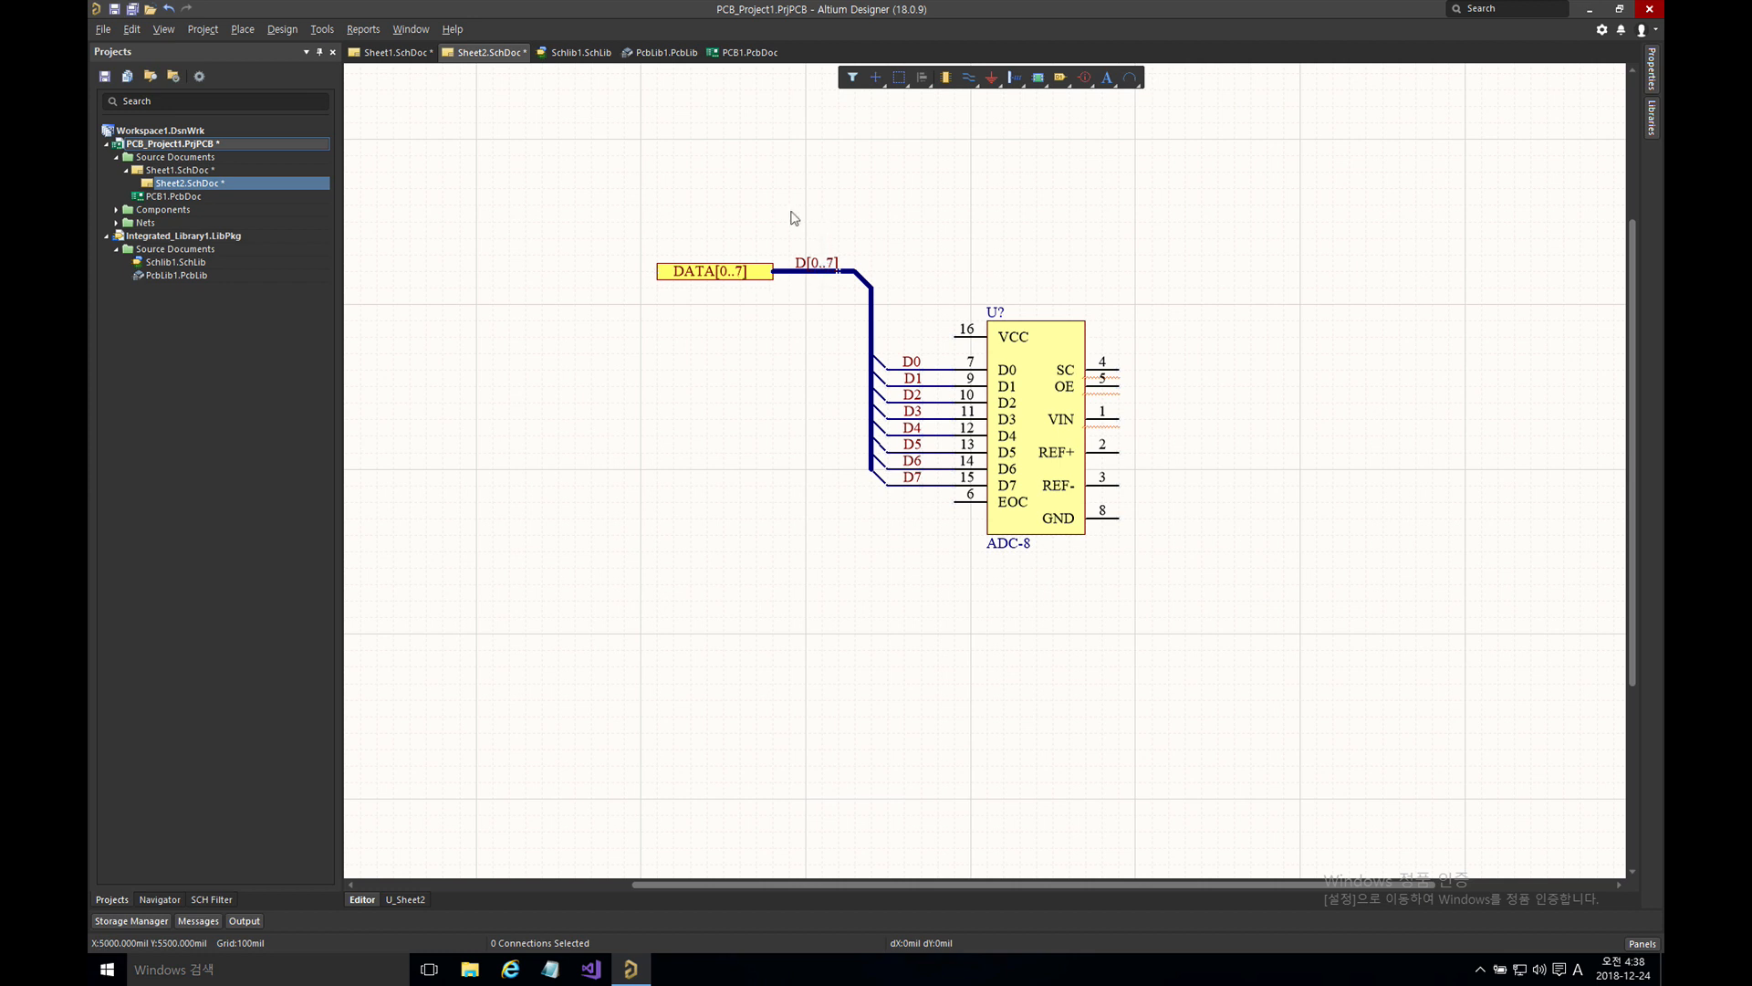
key("ctrl+s")
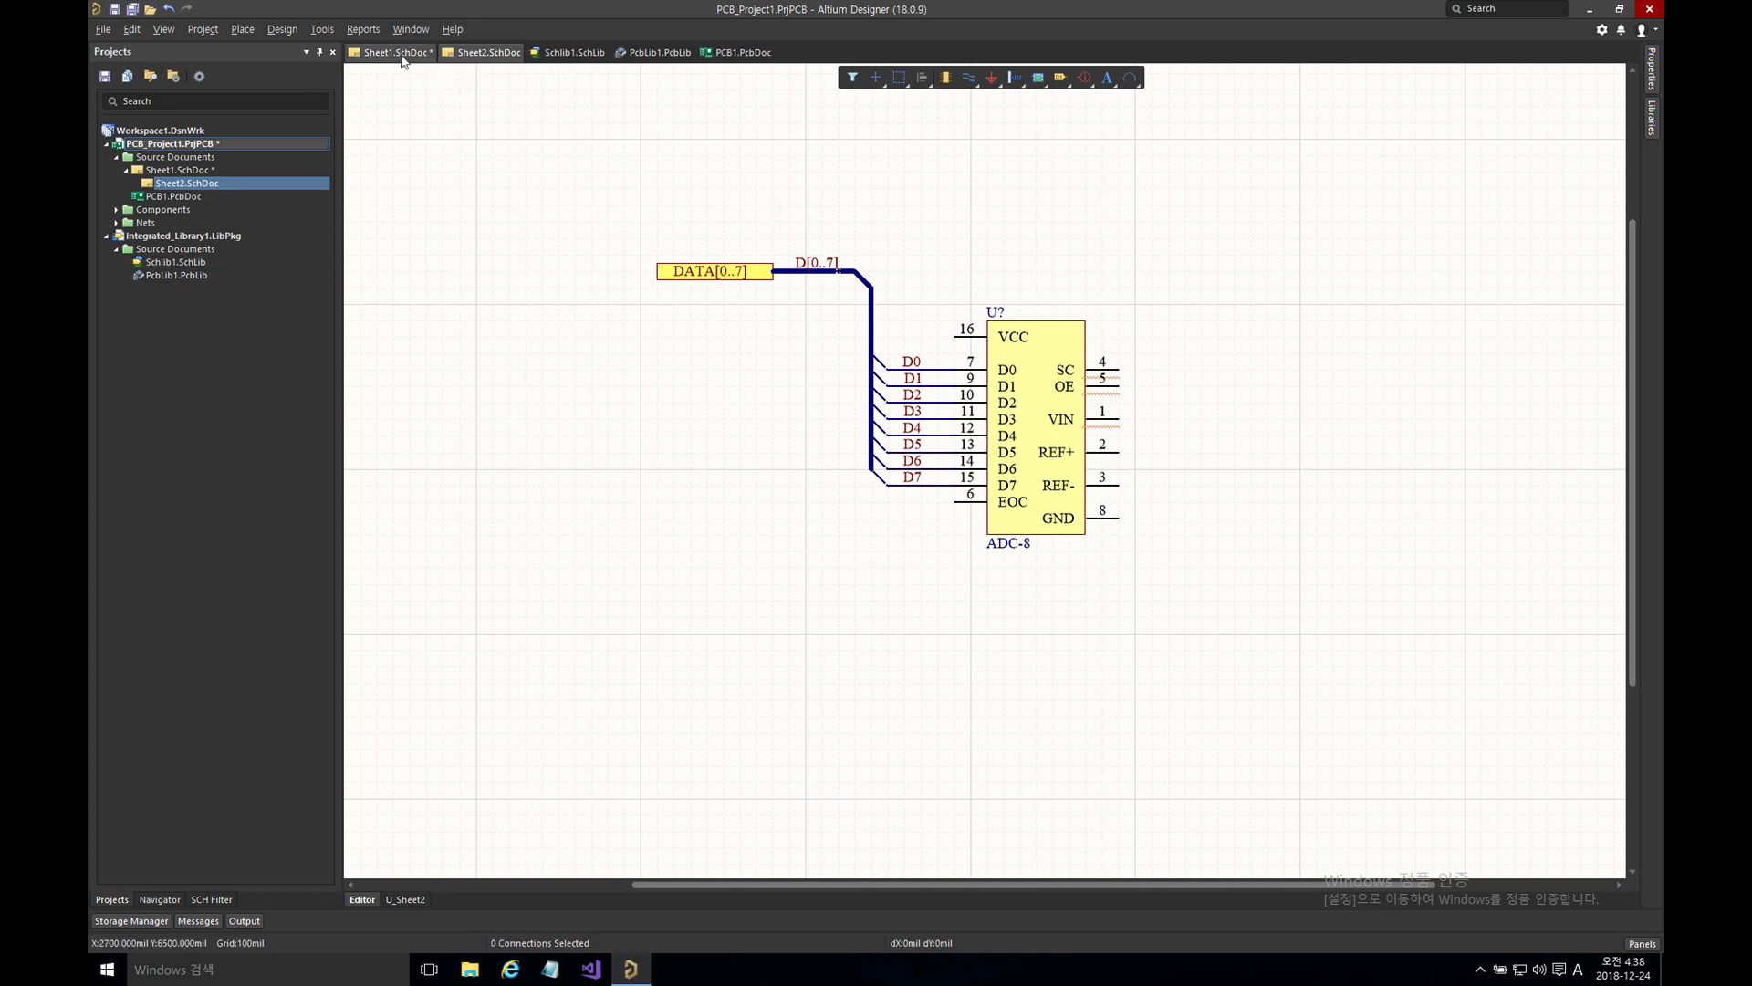
- On Sheet1, synchronize the U_Sheet2 sheet entries and ports, matching the TEST_NET entry to the DATA[0..7] port and taking the port's name
left_click(394, 52)
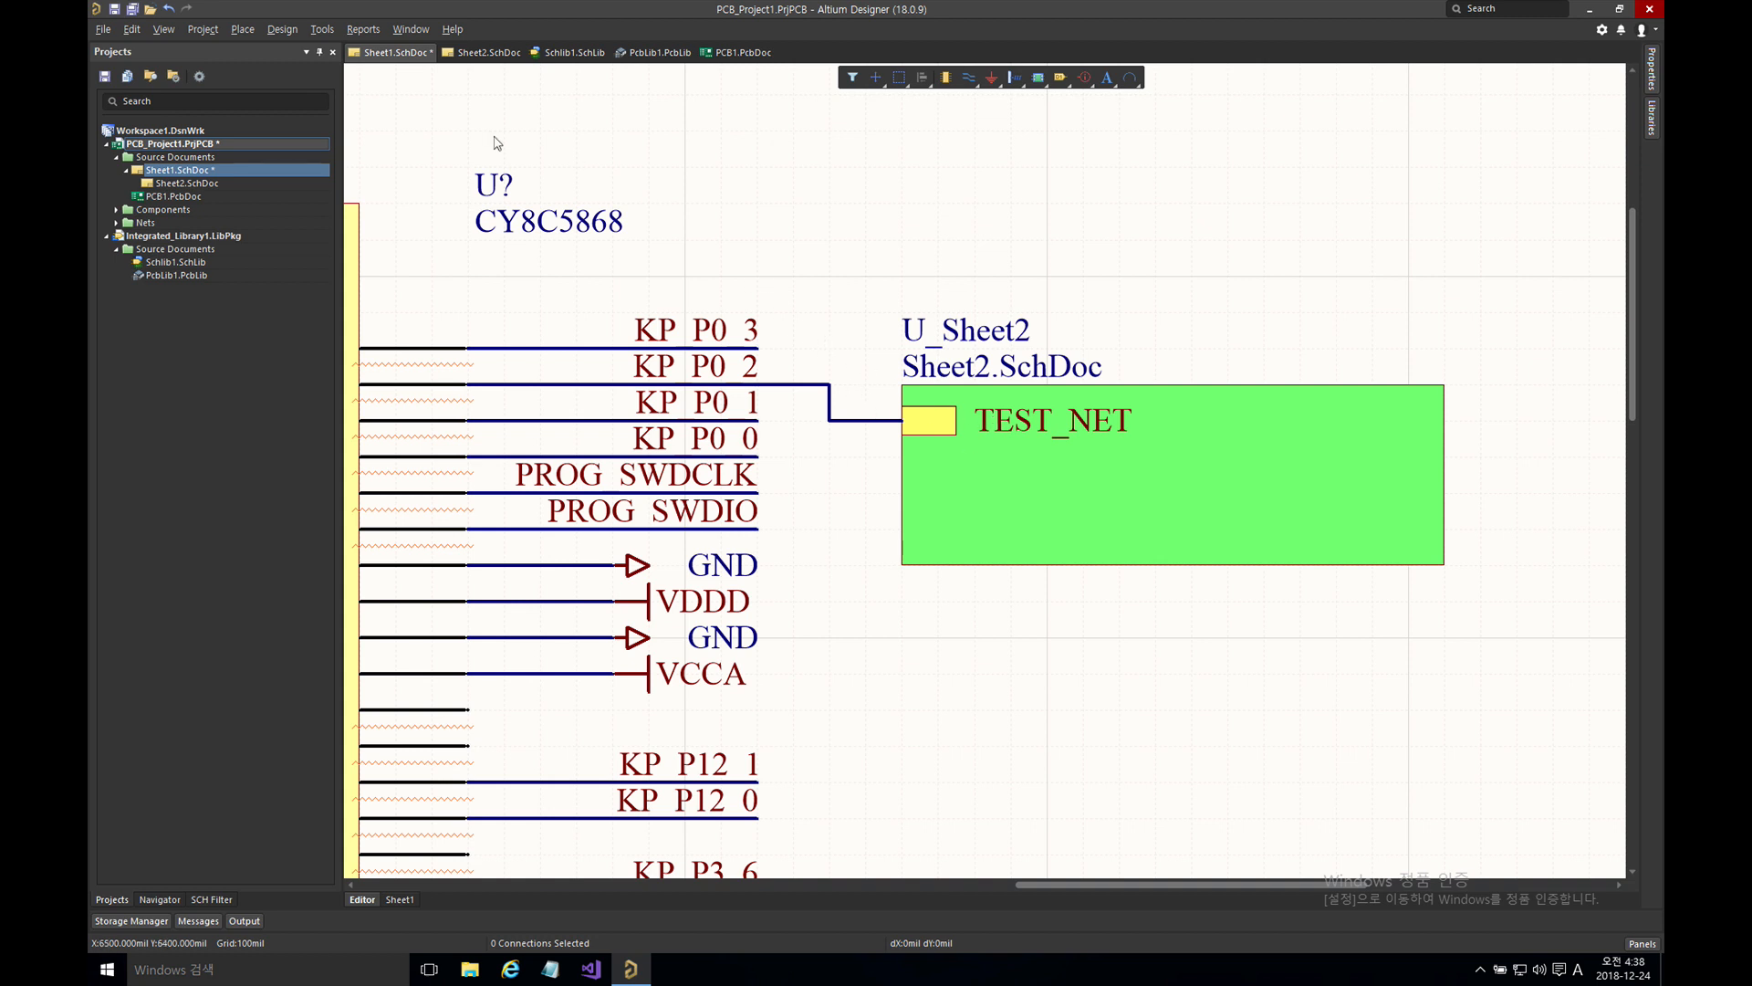
left_click(280, 29)
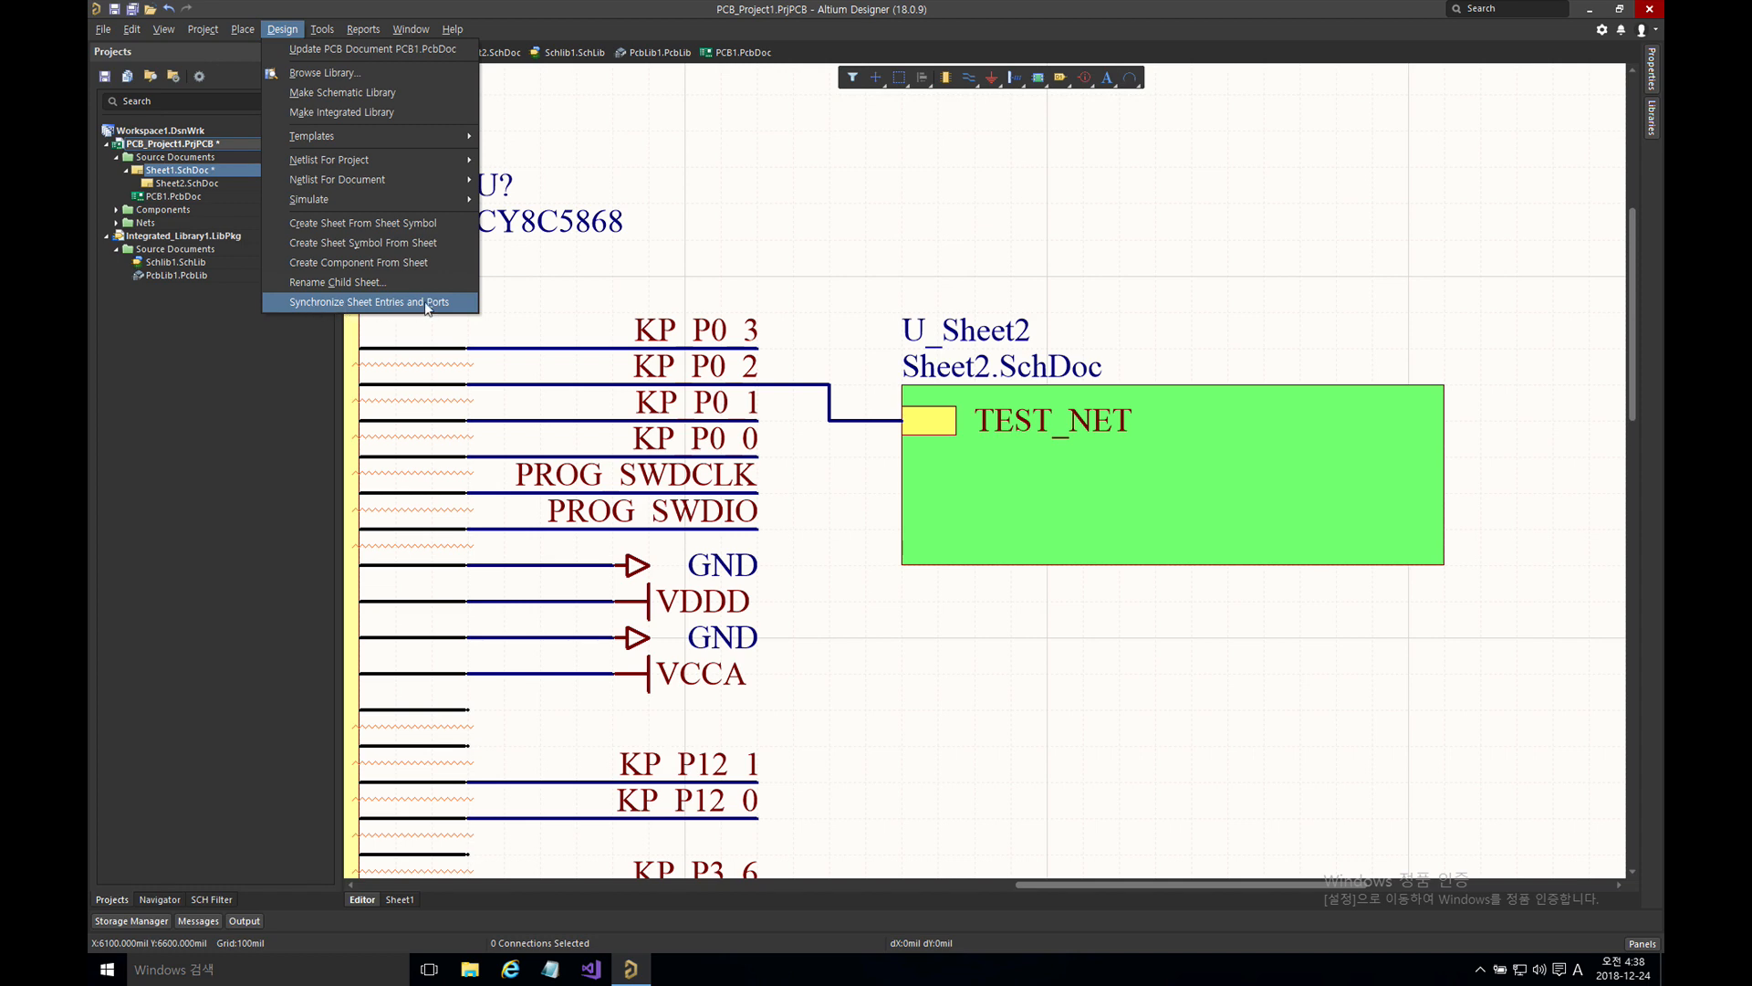
left_click(428, 304)
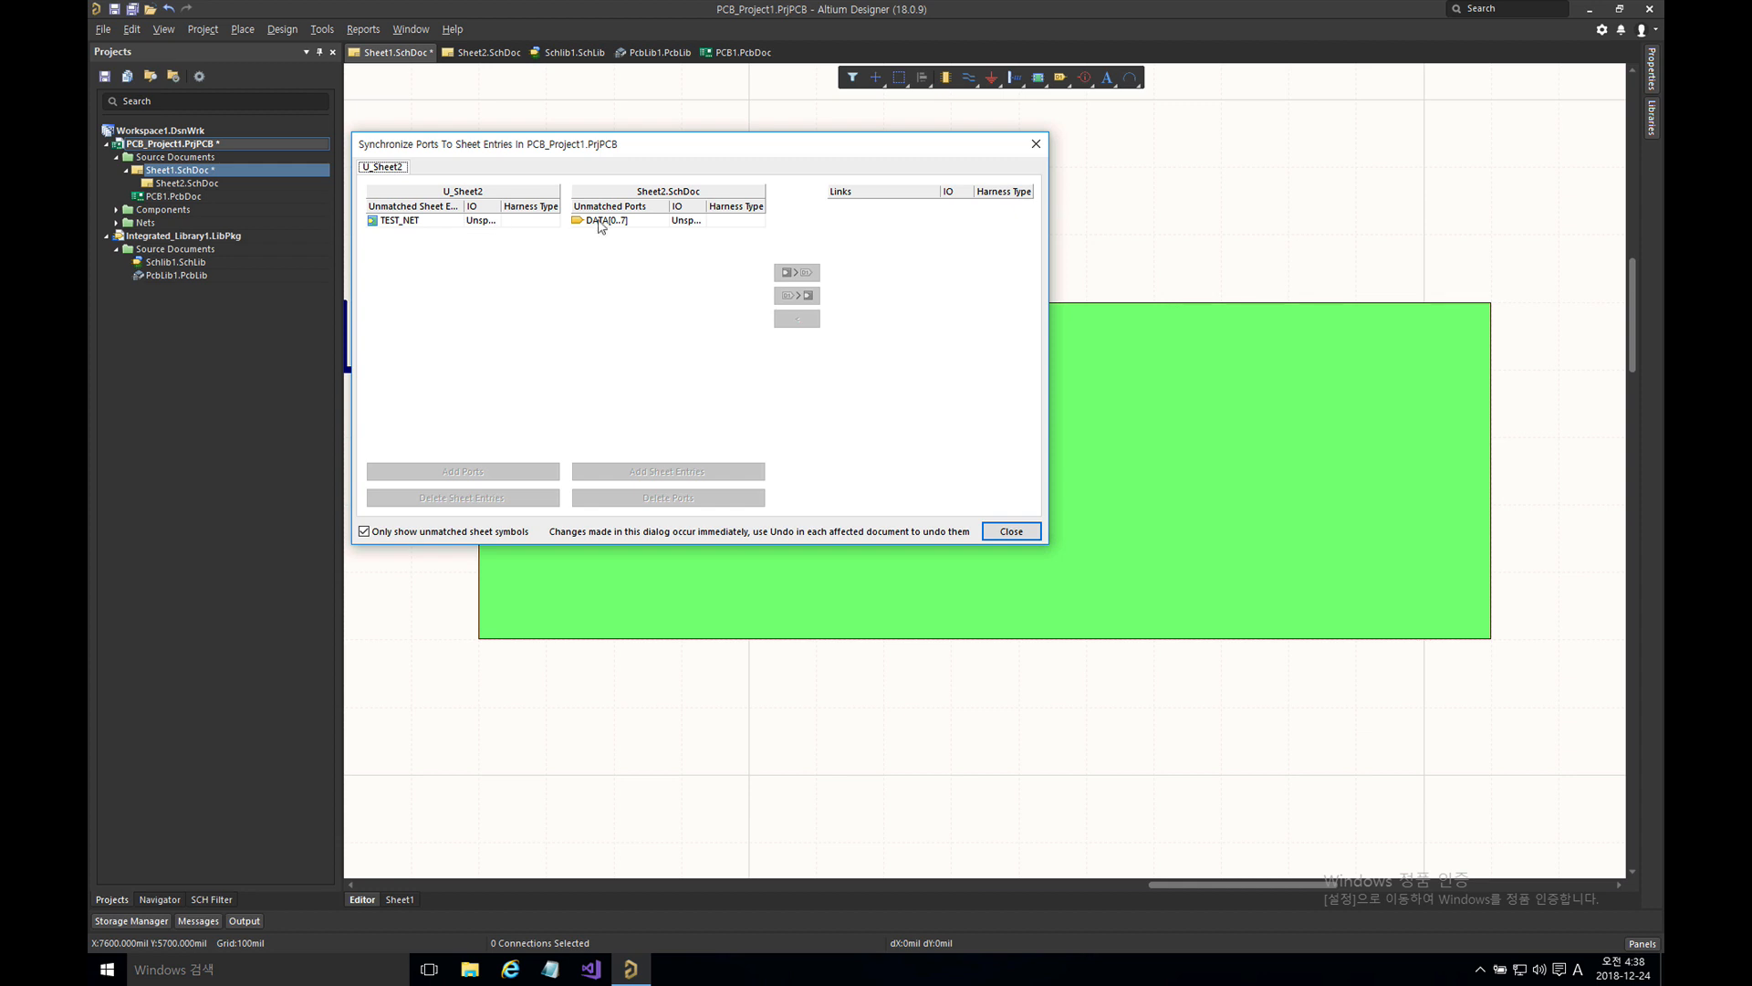
left_click(600, 222)
left_click(443, 222)
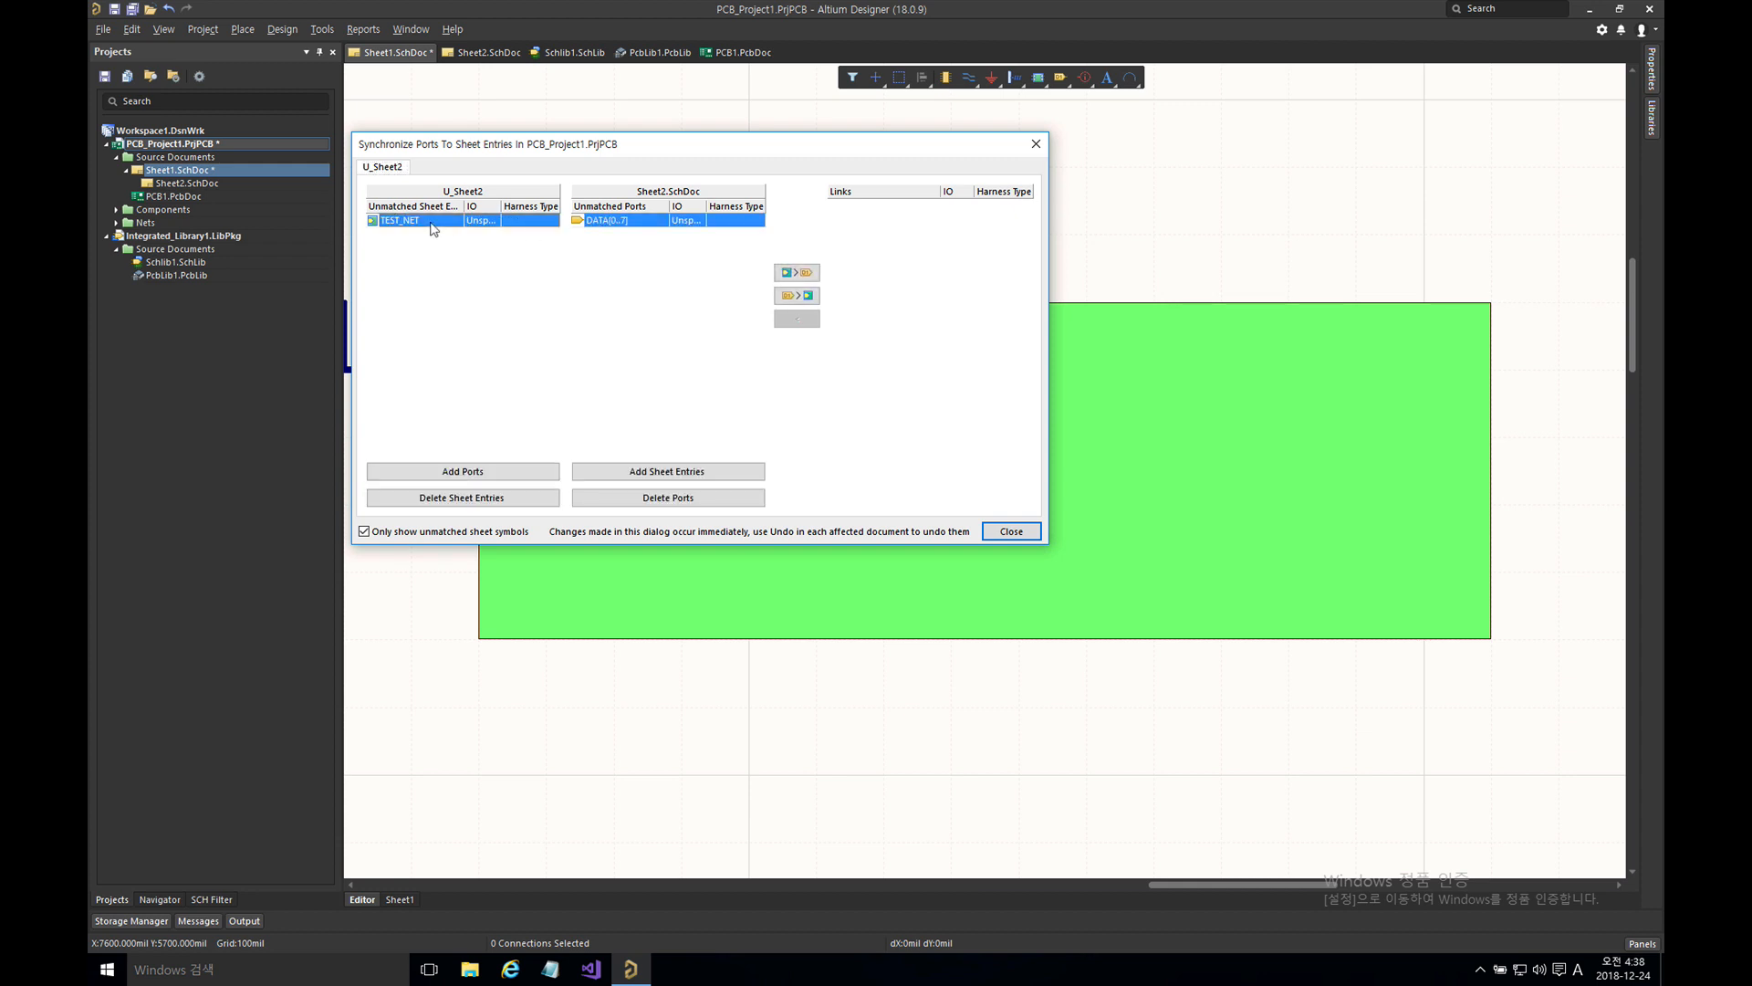
left_click(802, 296)
left_click(1010, 532)
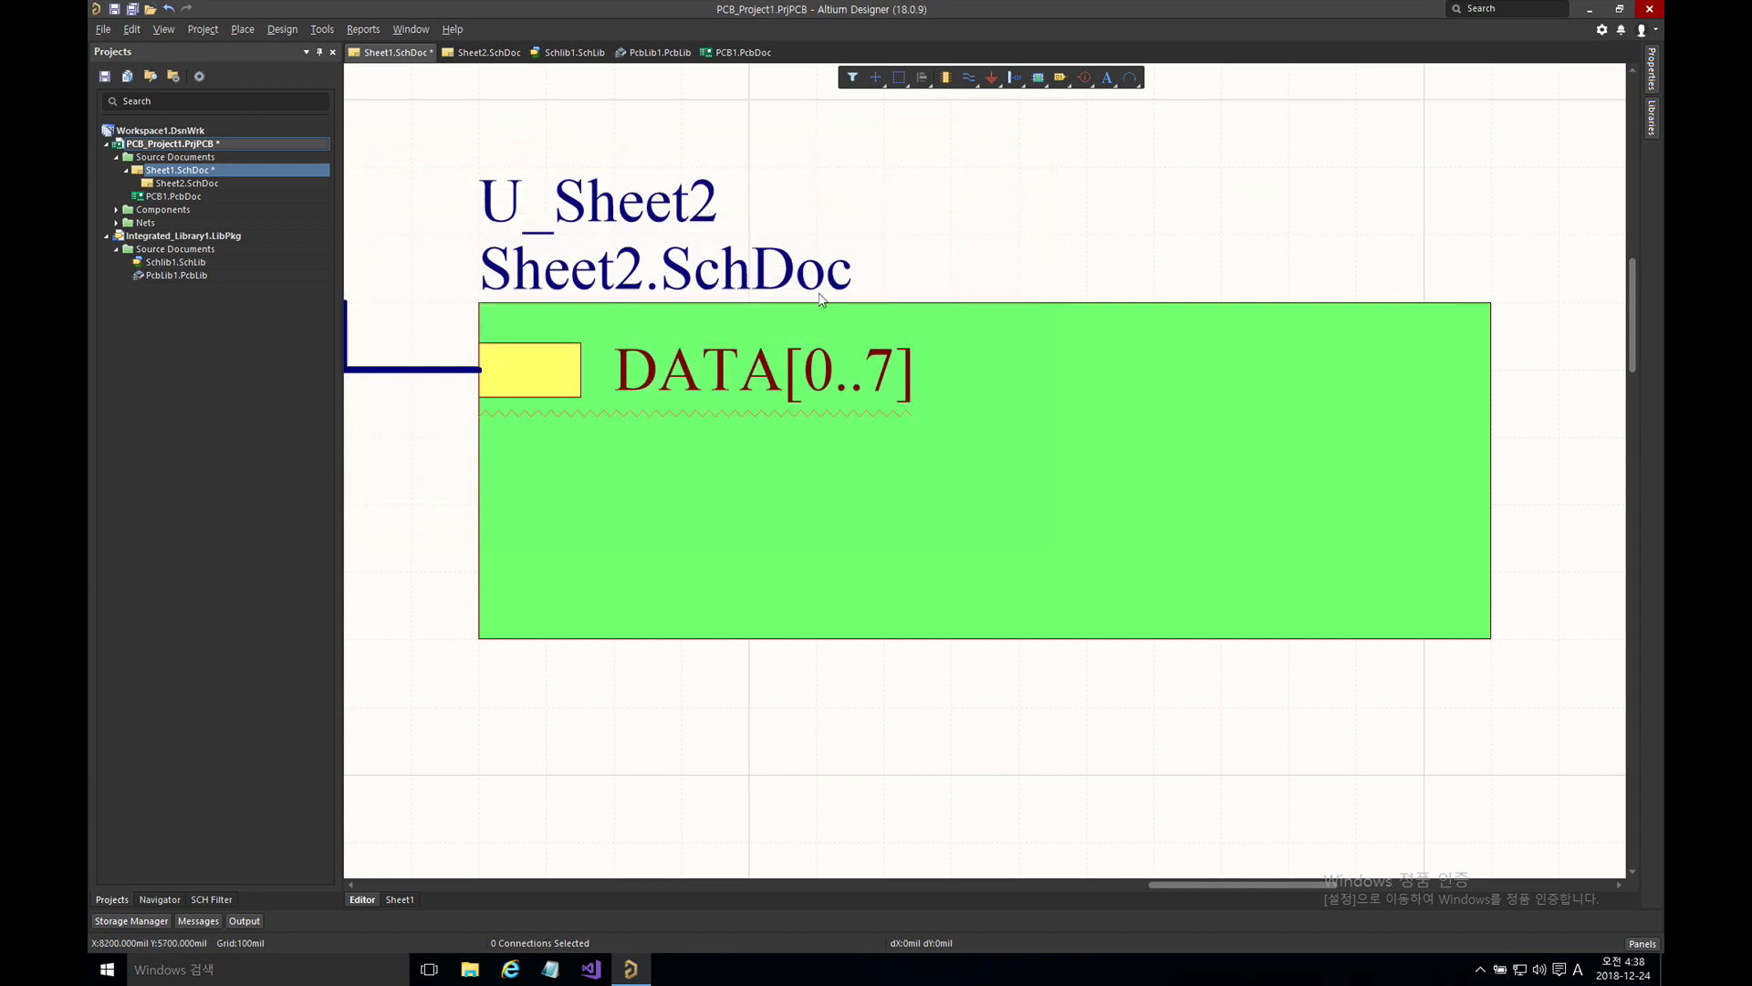
- Delete the wire that runs from the KP_P0_2 net to the DATA[0..7] sheet entry on Sheet1
right_click_drag(908, 237, 1210, 243)
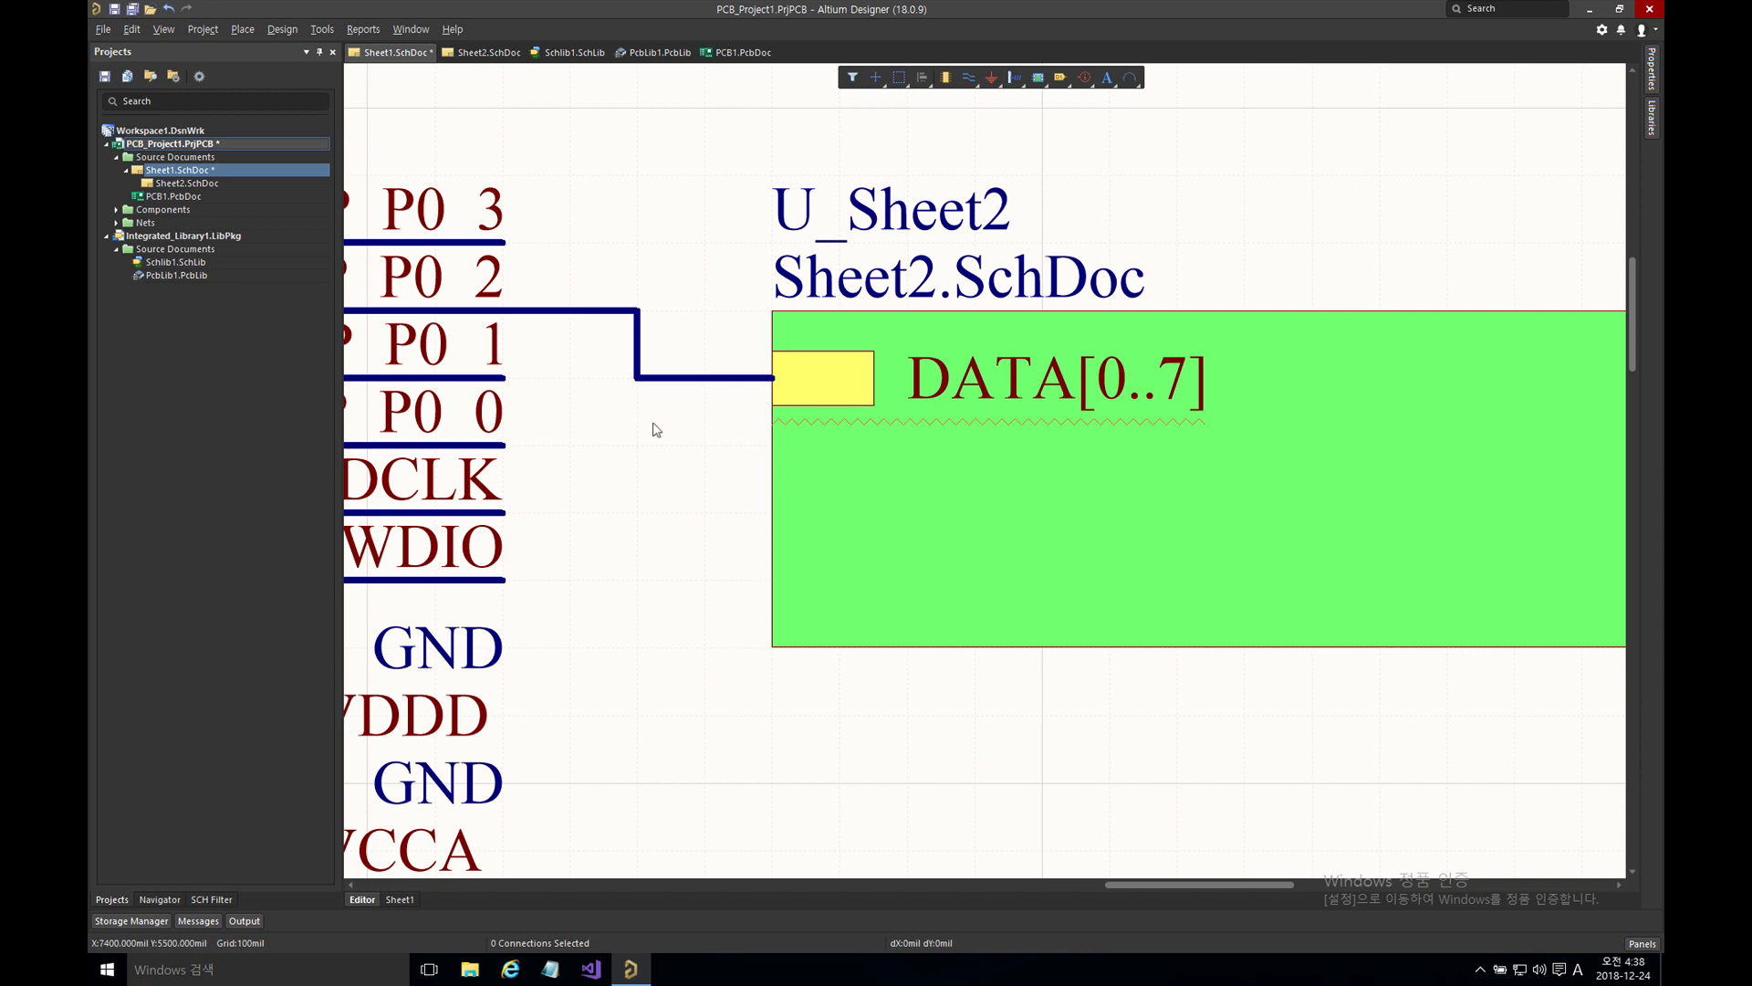
right_click_drag(713, 433, 770, 447)
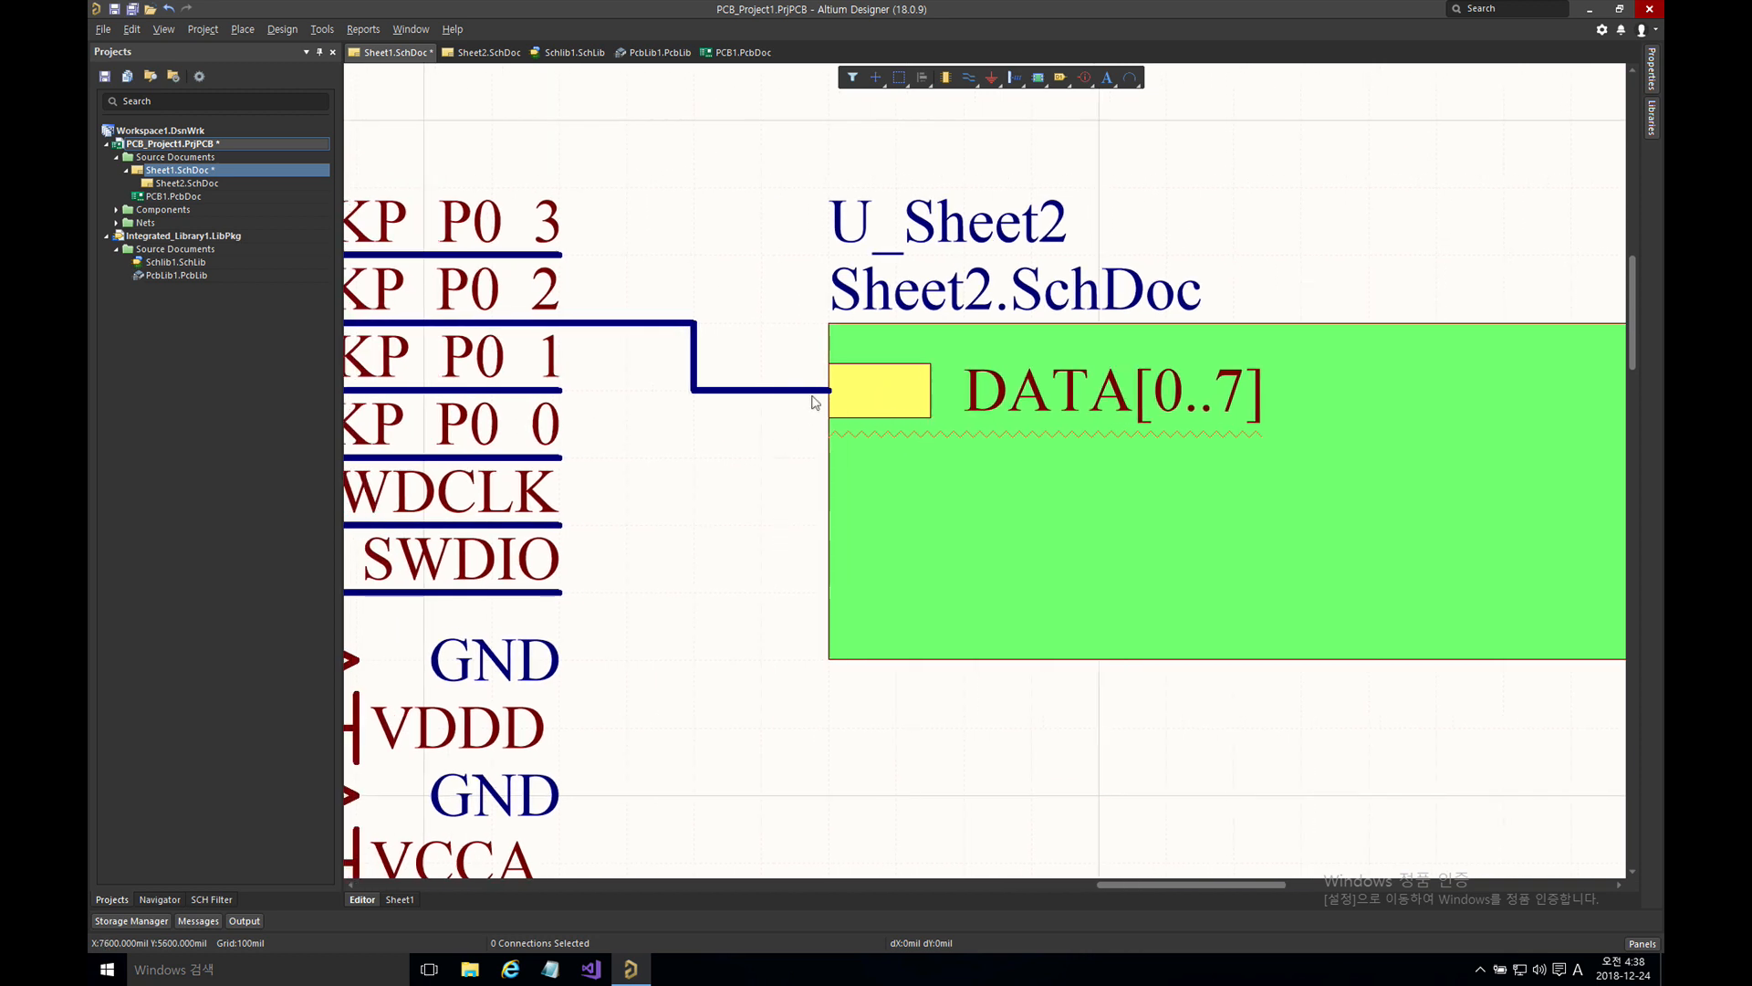
left_click(757, 390)
right_click_drag(767, 379, 937, 383)
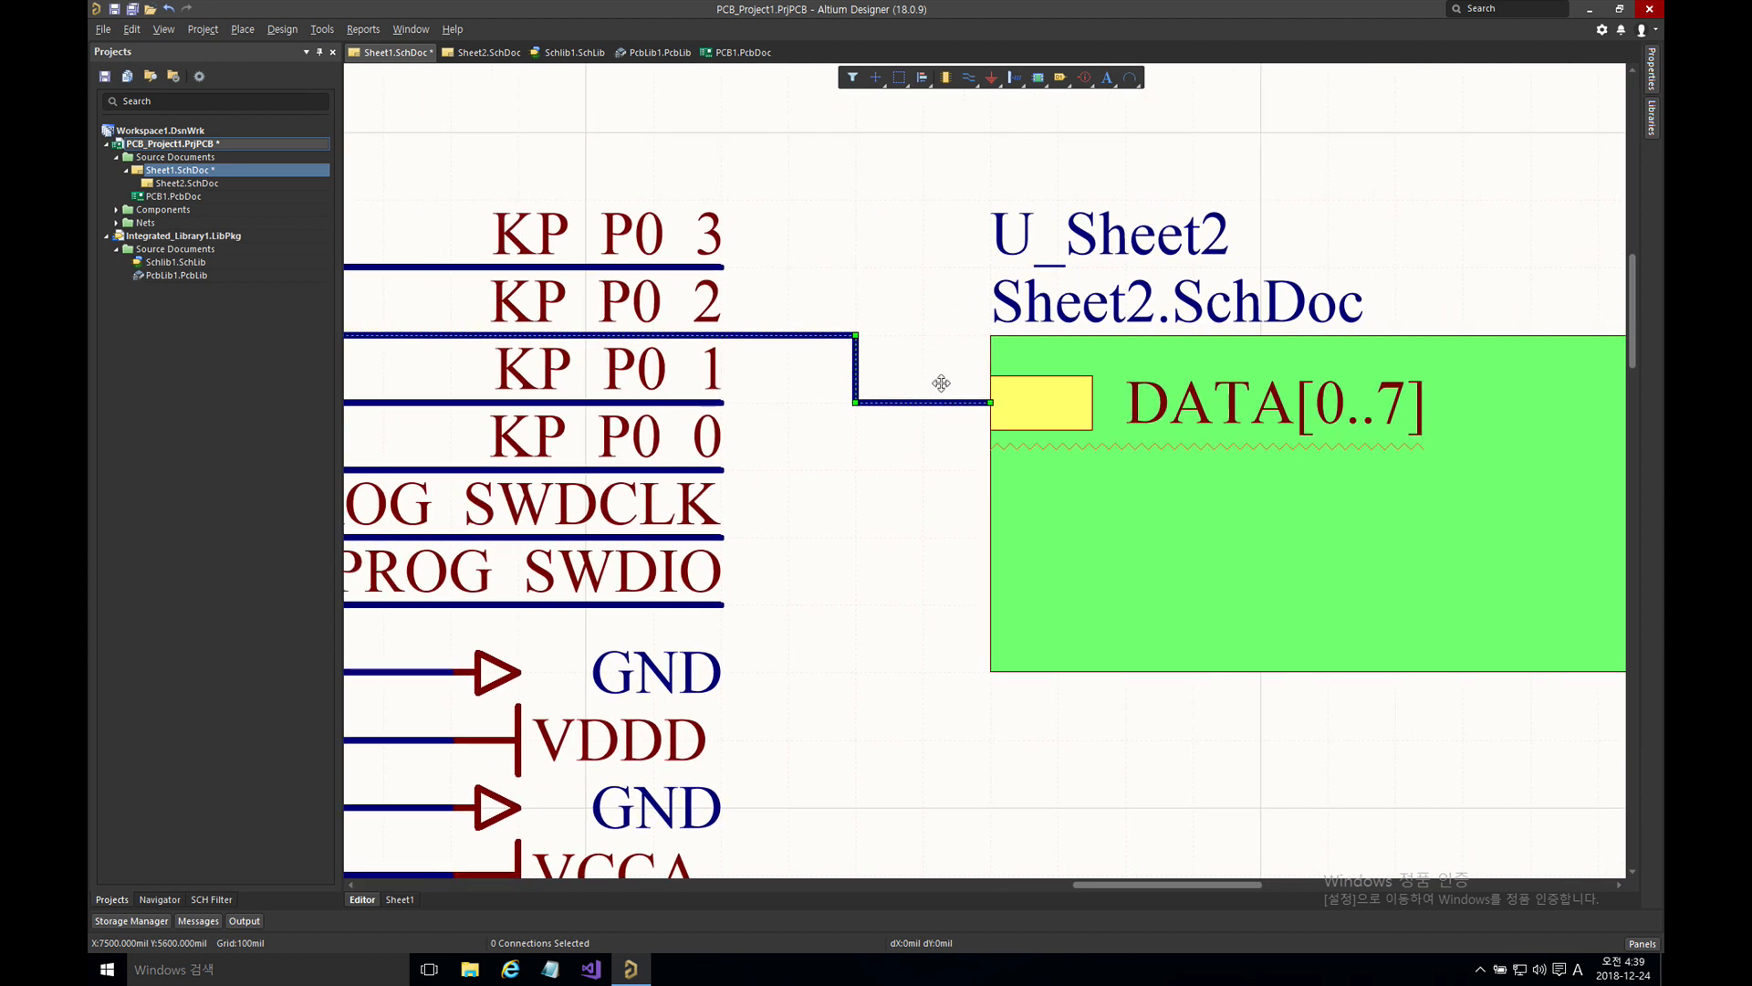
key("Delete")
- Draw an L-shaped bus from the DATA[0..7] sheet entry outwards and up to the level of the KP_P0_3 wire
right_click(975, 440)
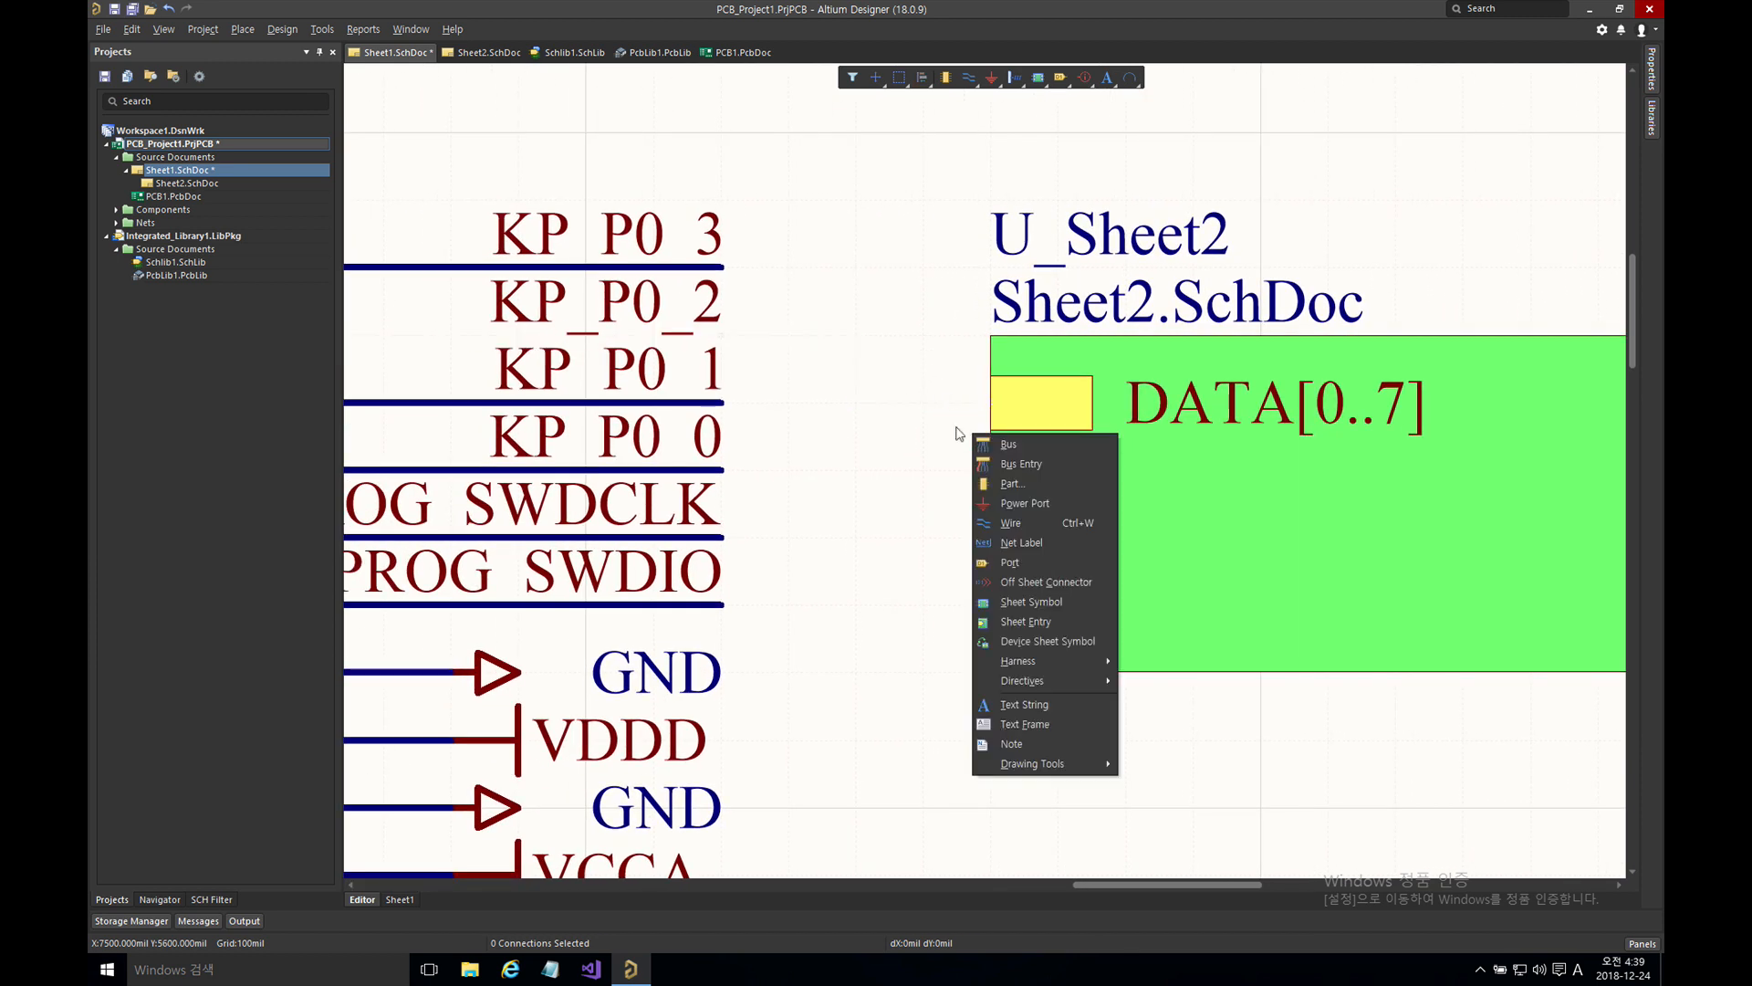
left_click(1004, 456)
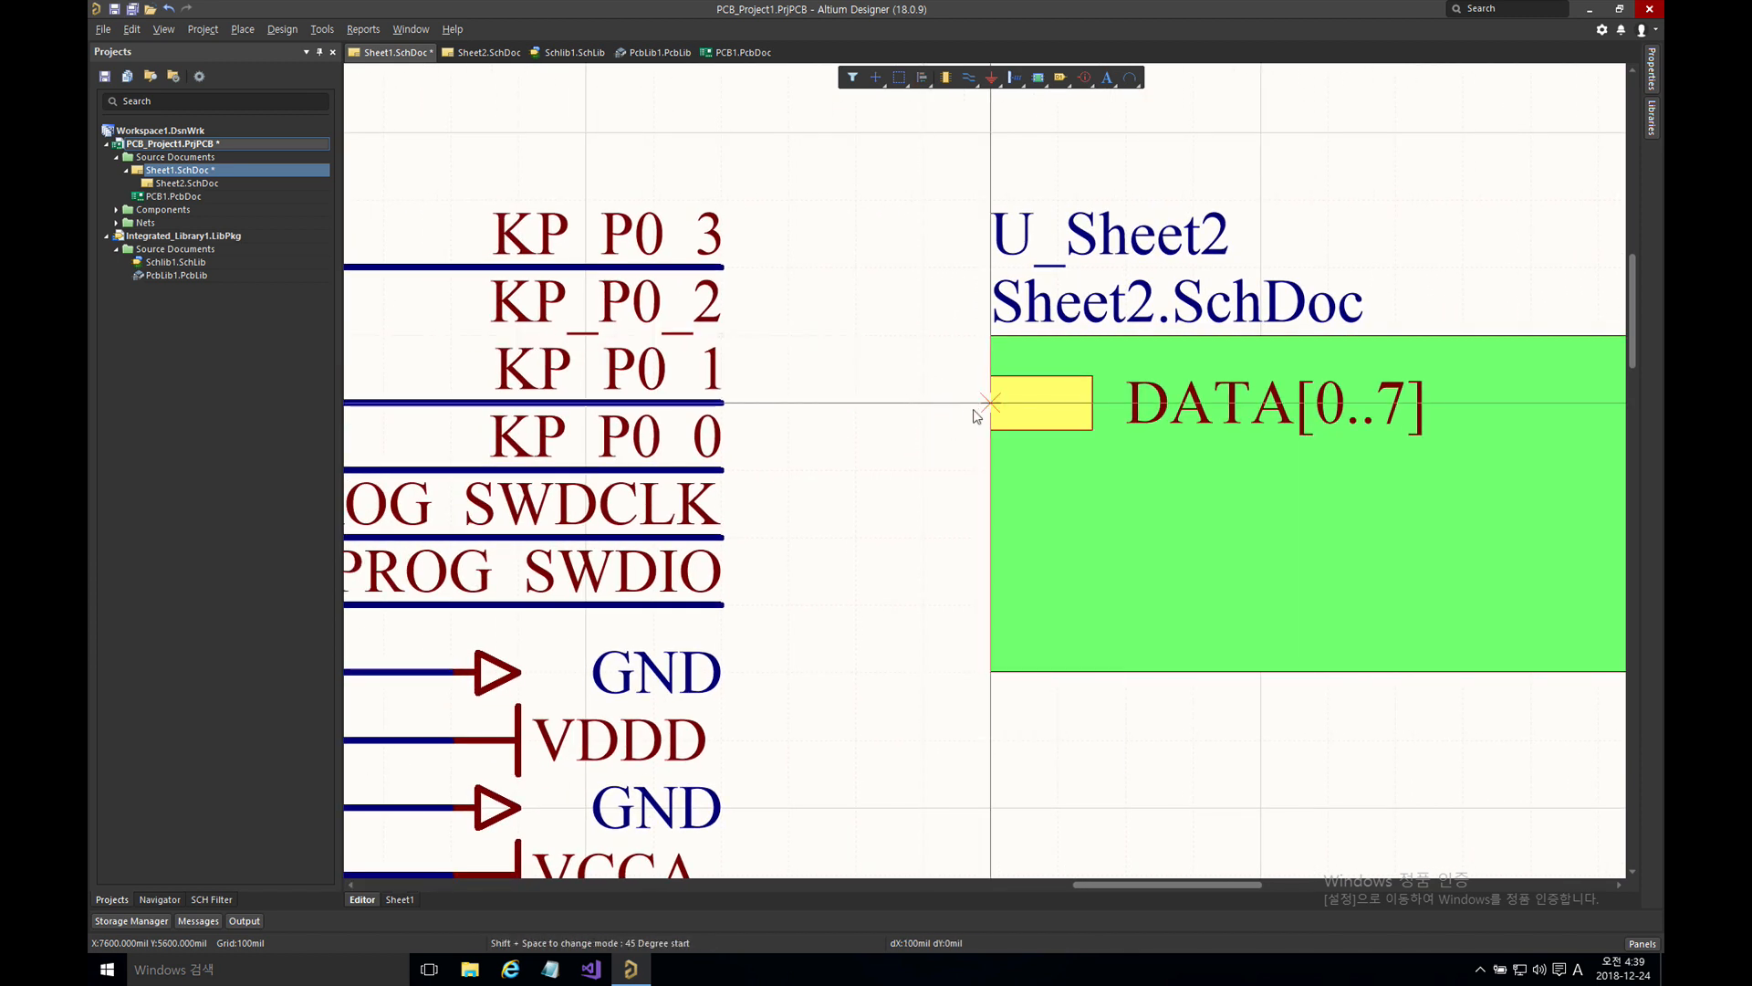
left_click(868, 258)
right_click(886, 254)
right_click(891, 255)
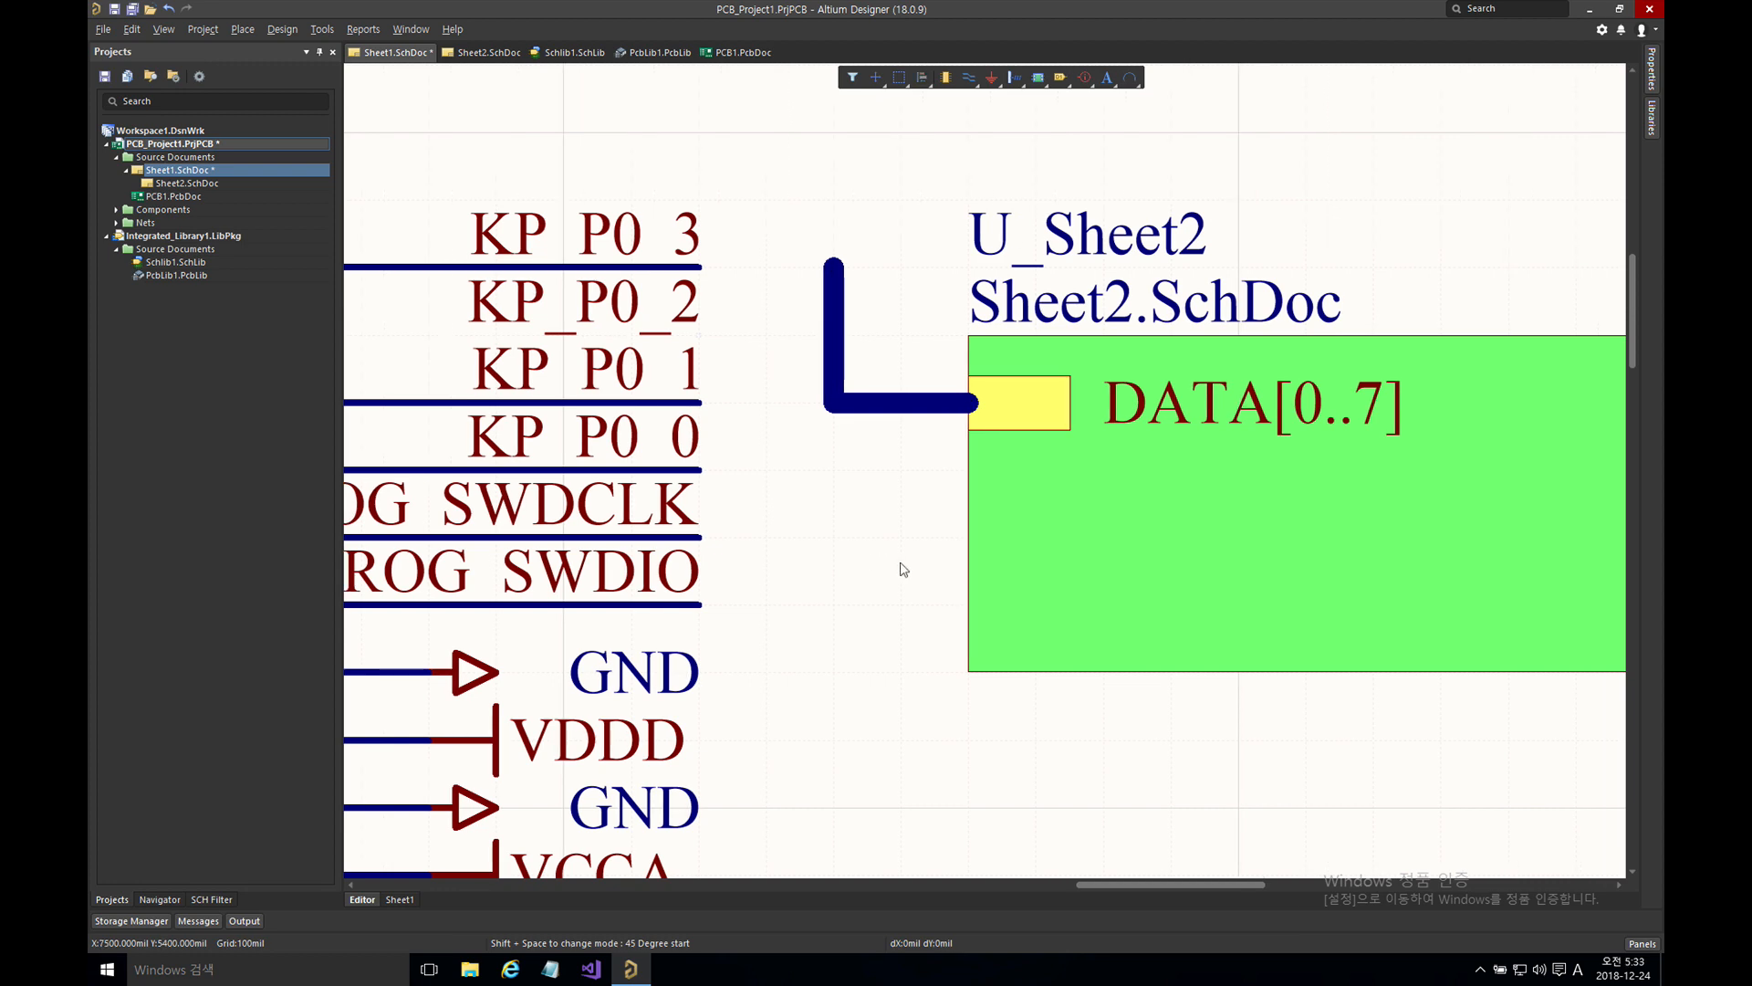
- Copy the U_Sheet2 sheet symbol and place the duplicate directly below the original, aligned with its edge
right_click_drag(904, 571, 776, 471)
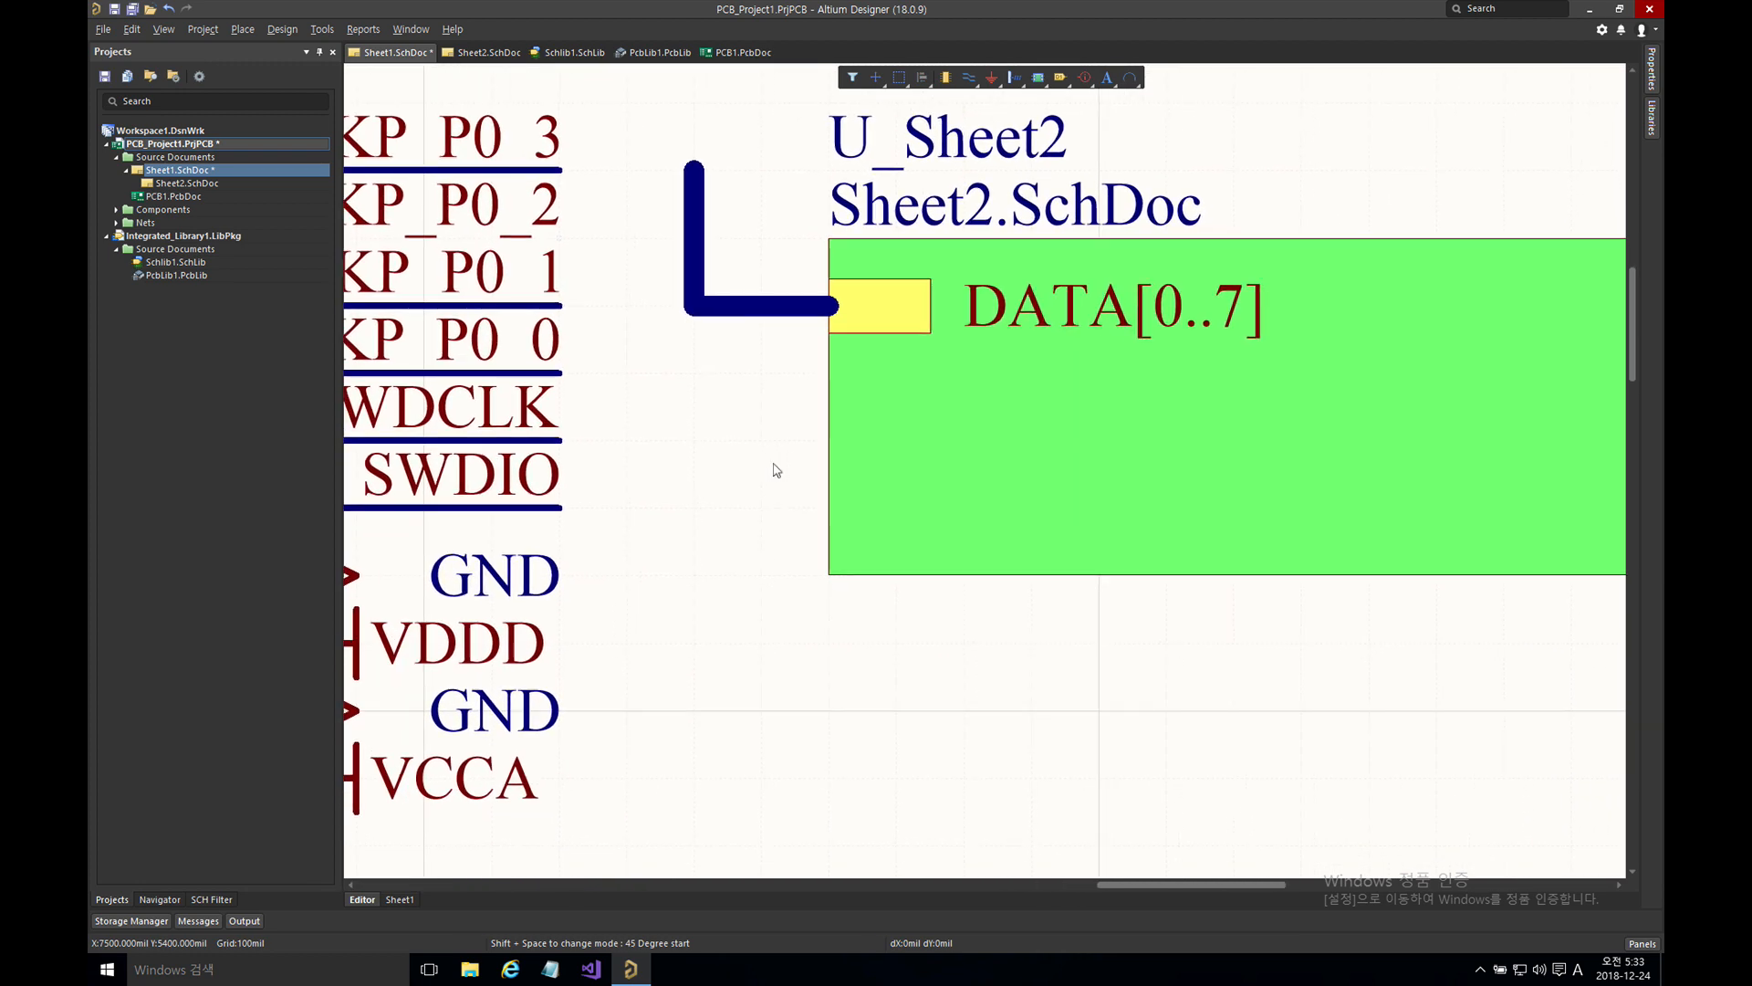
scroll(776, 470, "down", 1, "ctrl")
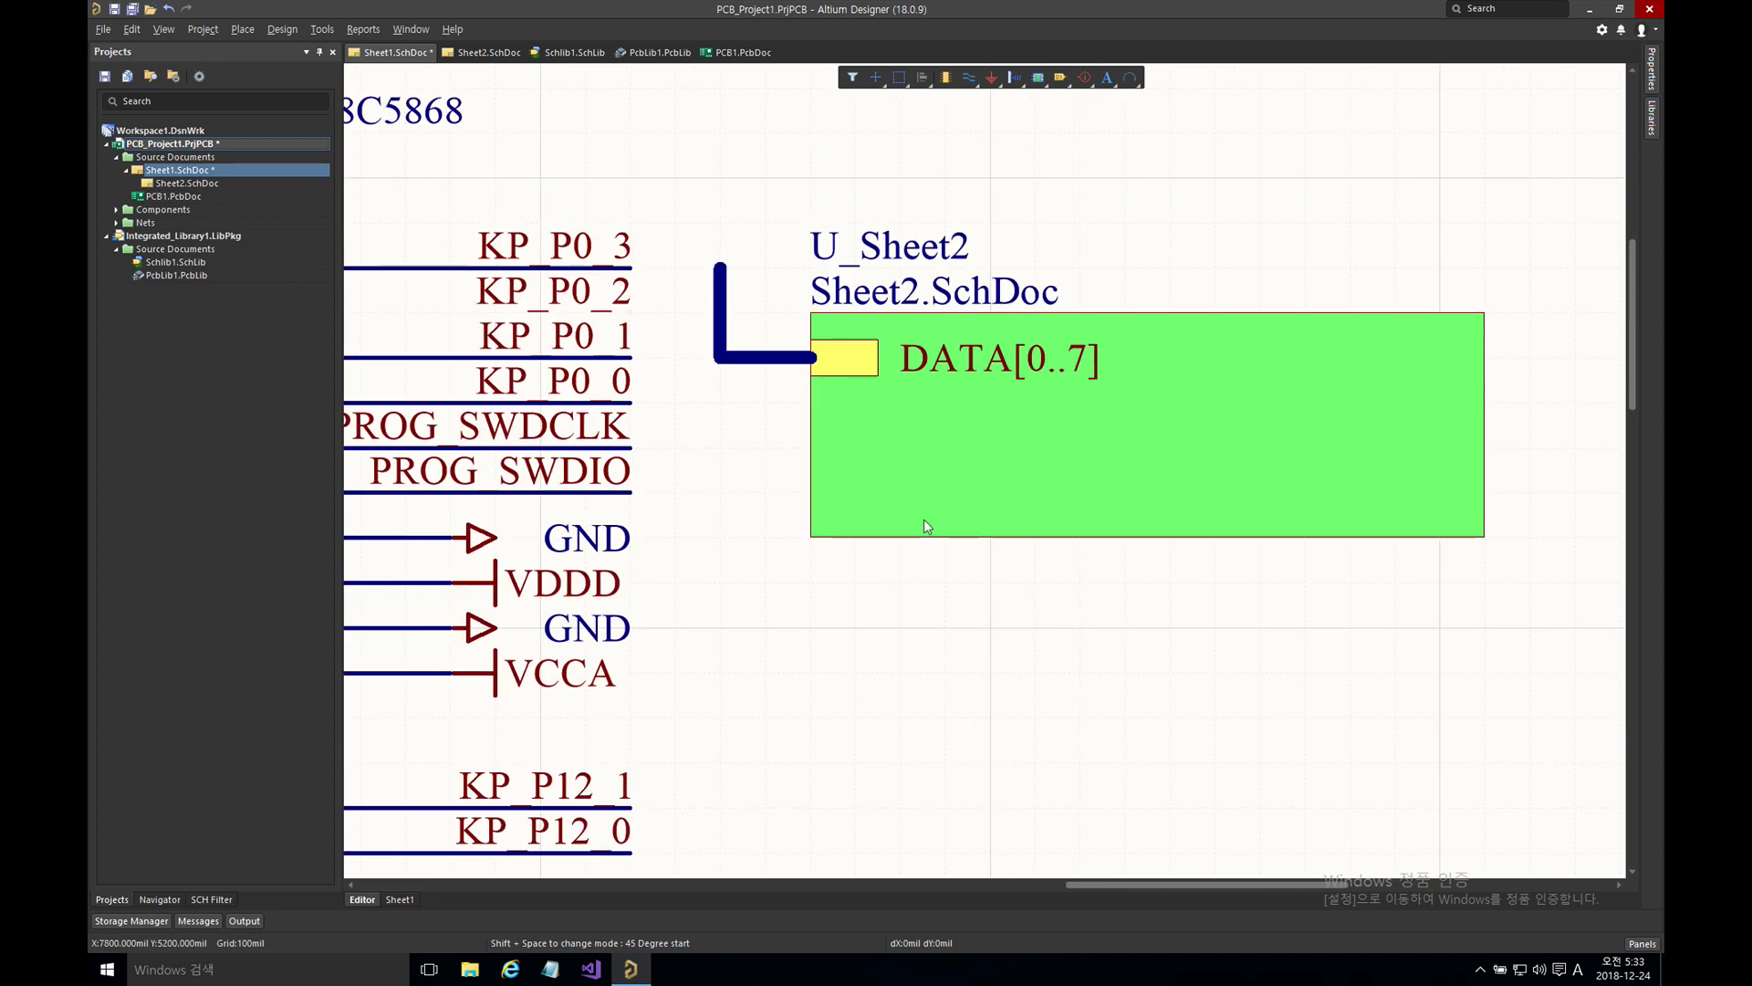
right_click_drag(924, 525, 903, 457)
left_click(944, 378)
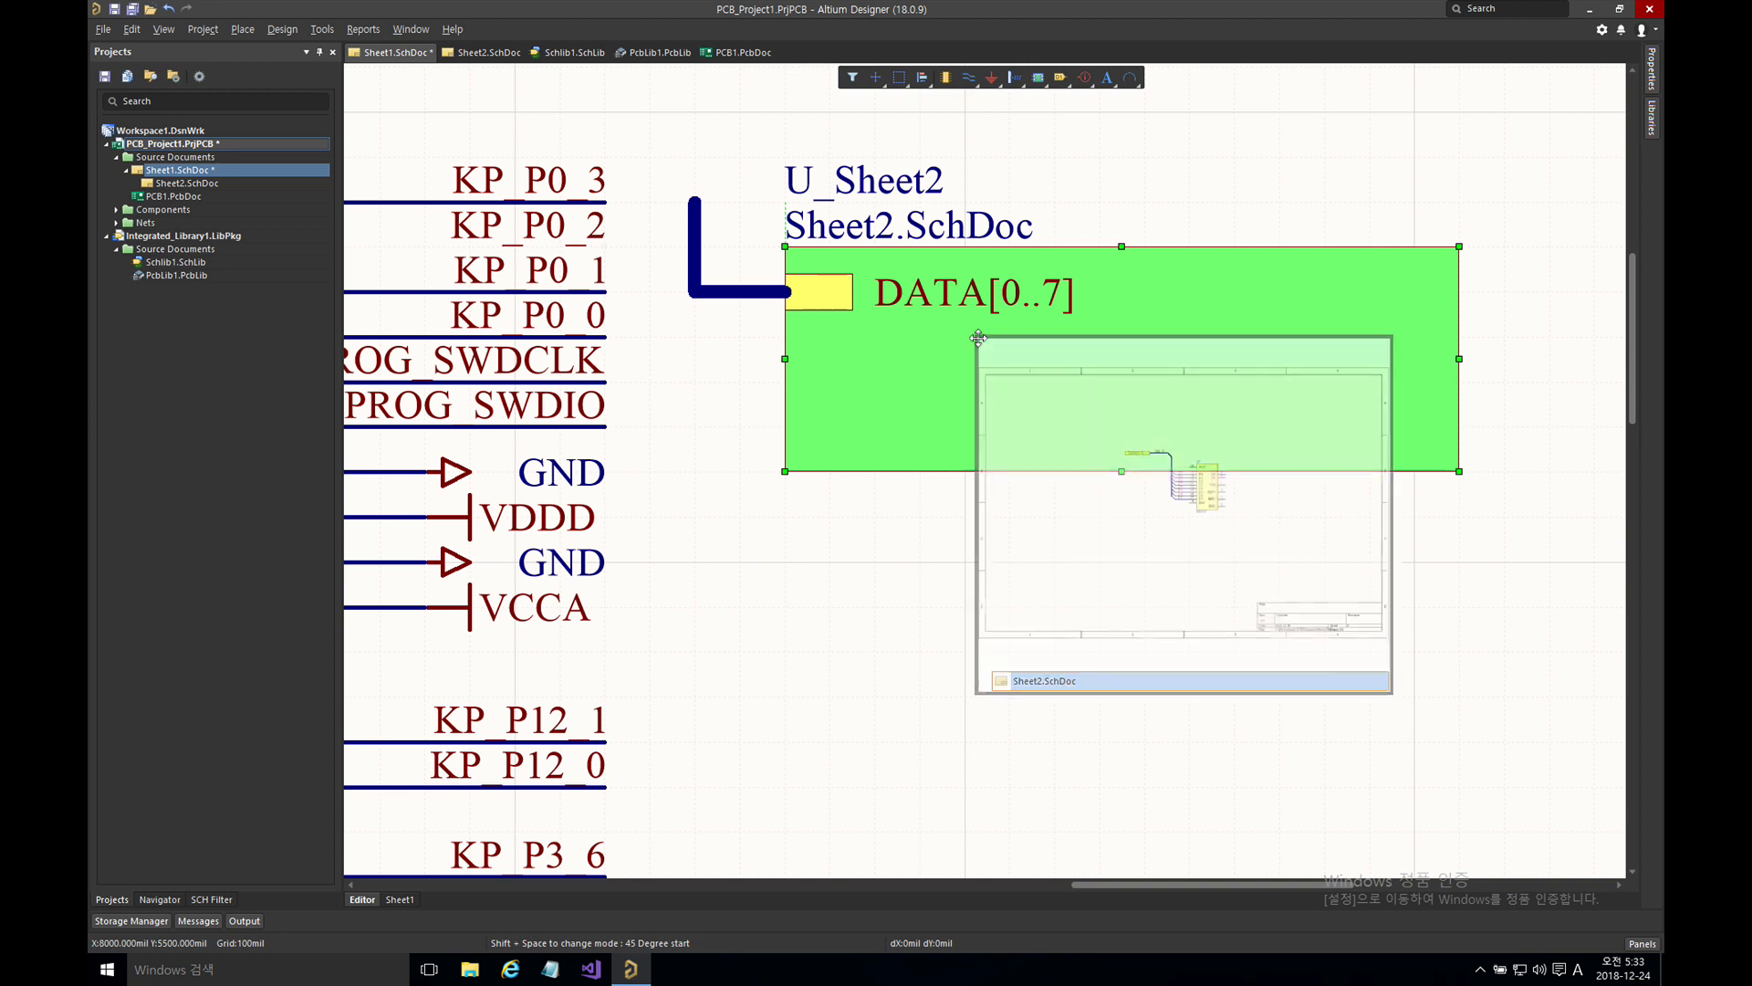
key("ctrl+v")
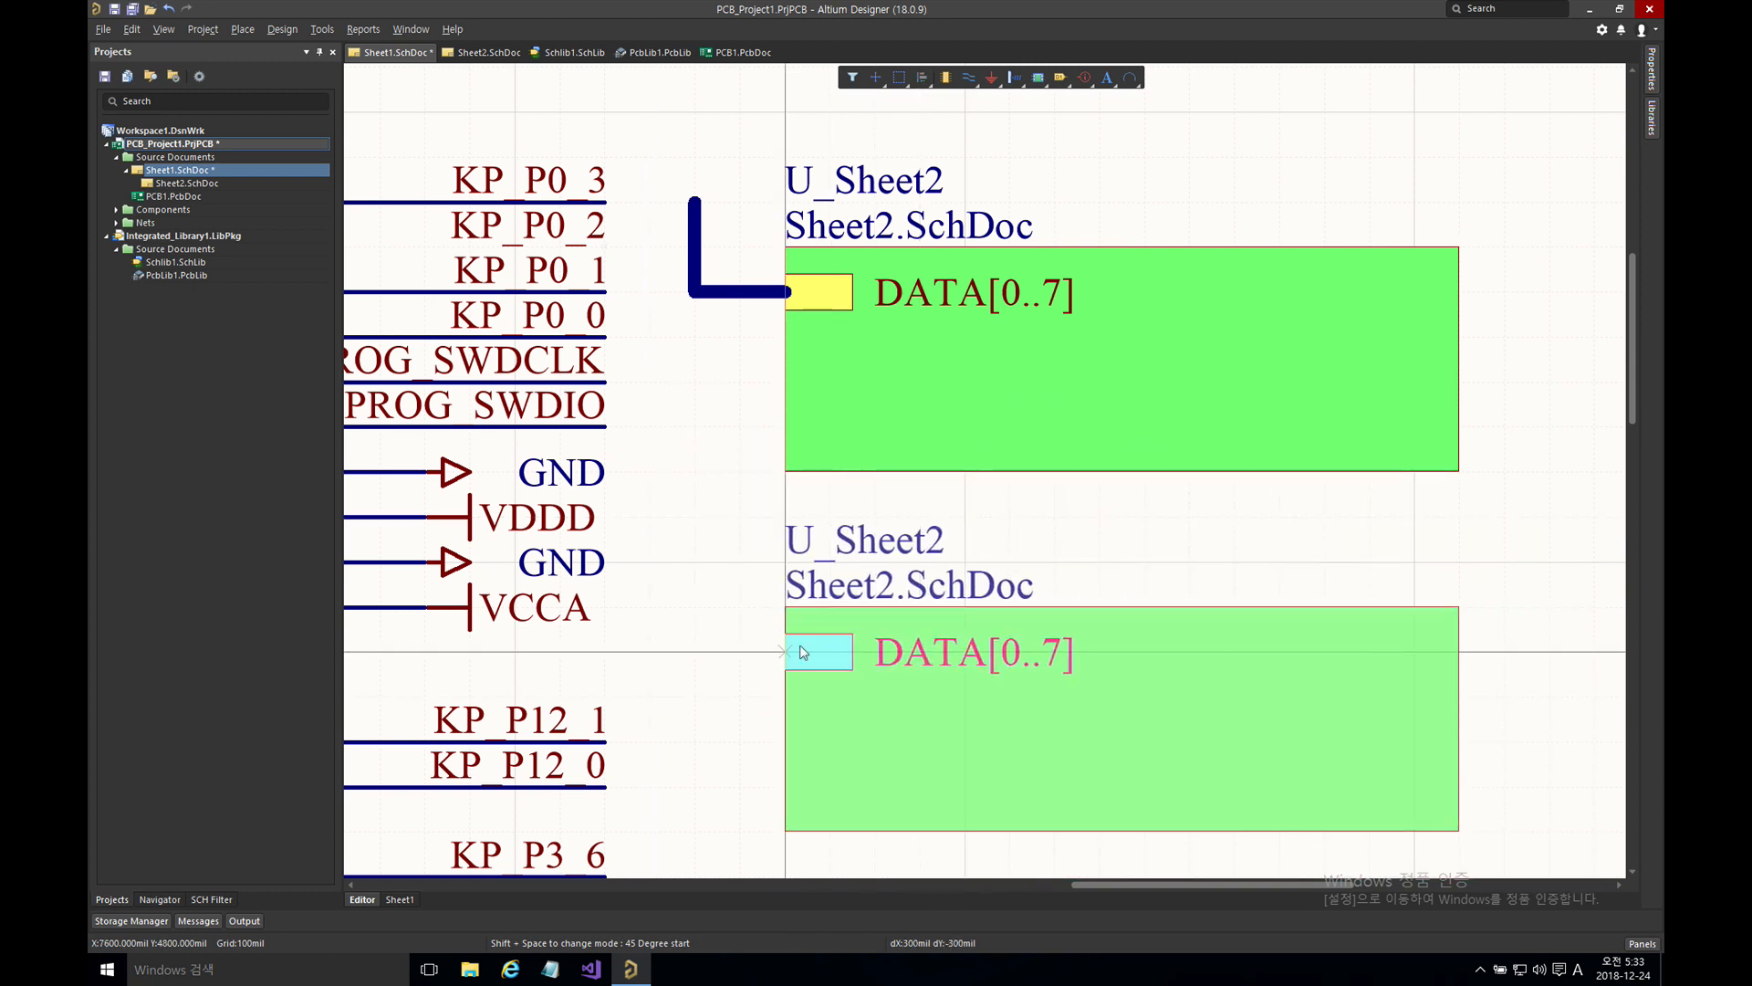
left_click(785, 652)
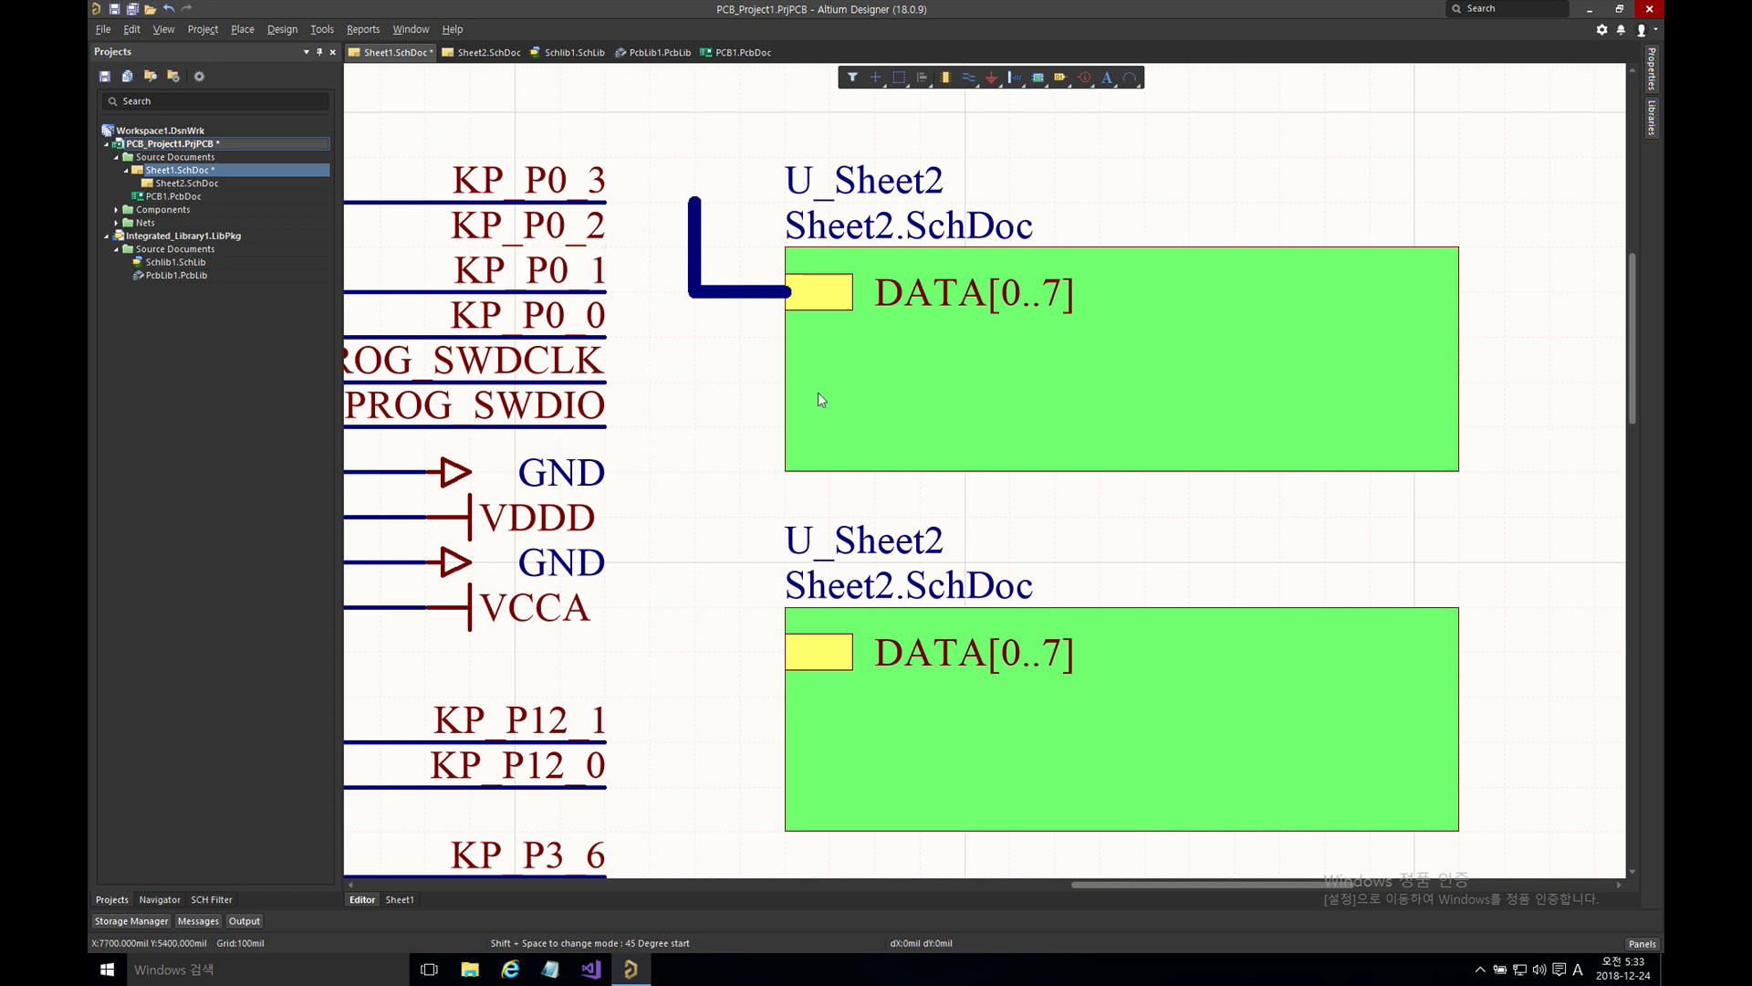
- Set the designators of the upper and lower sheet symbols to US1 and US2
scroll(818, 399, "down", 1)
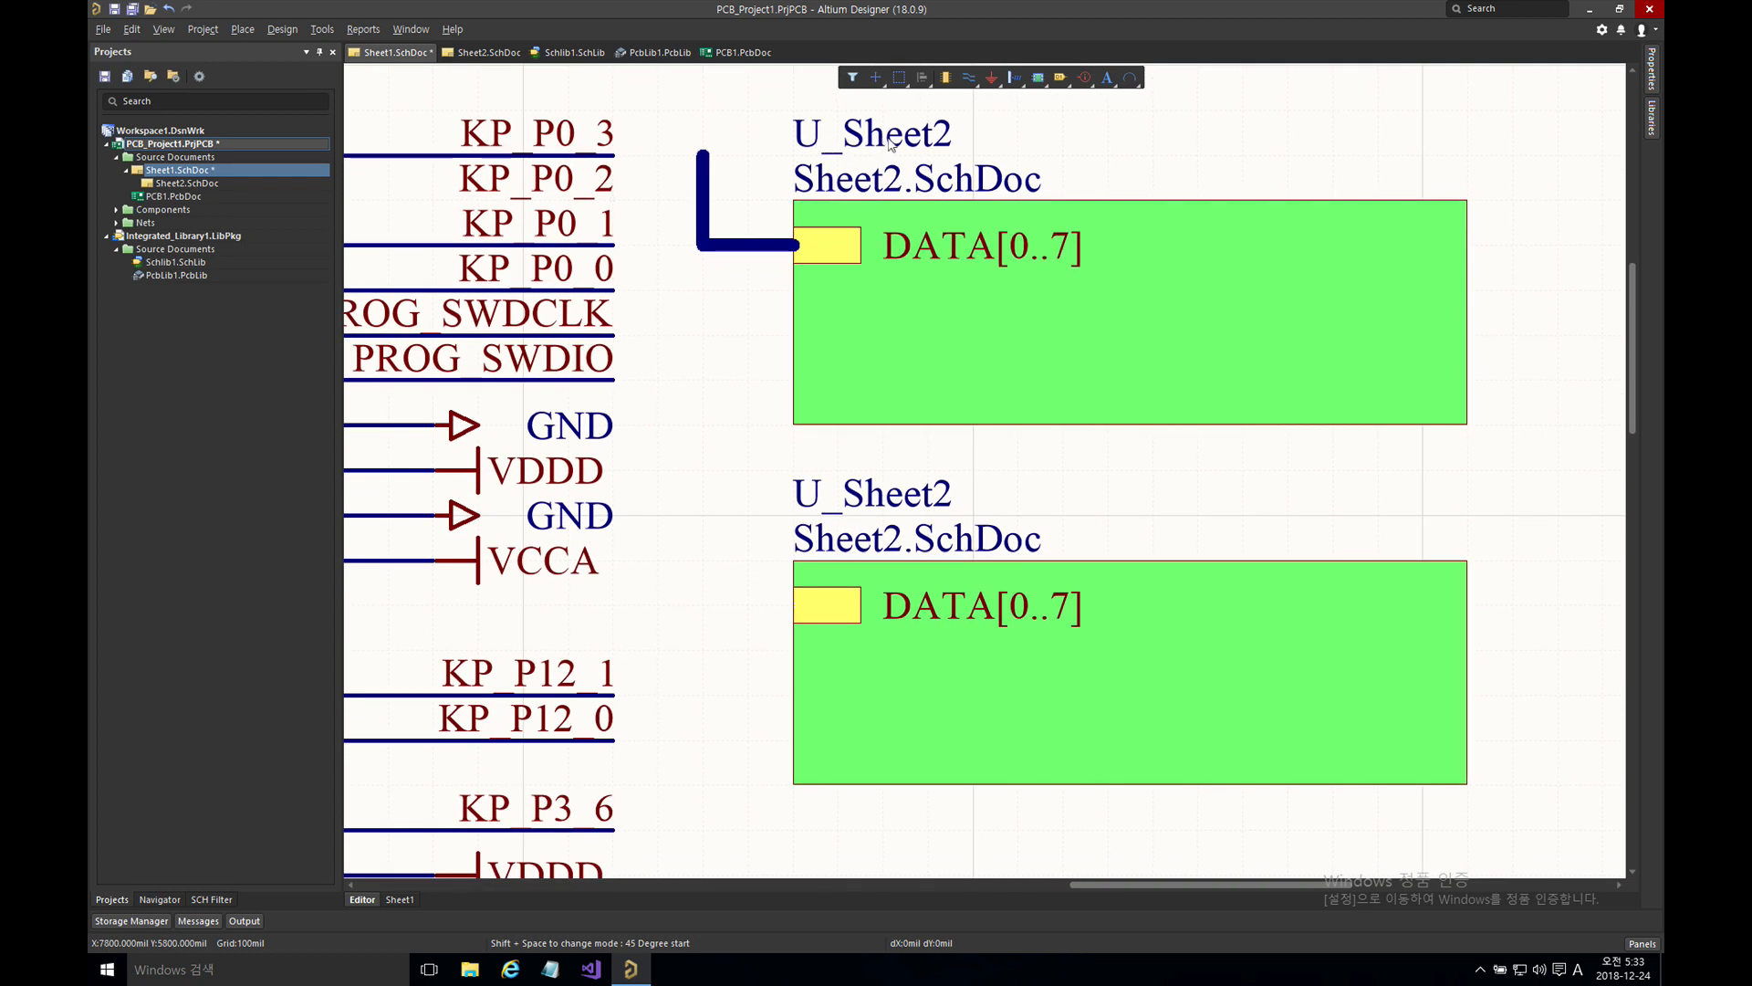
double_click(890, 142)
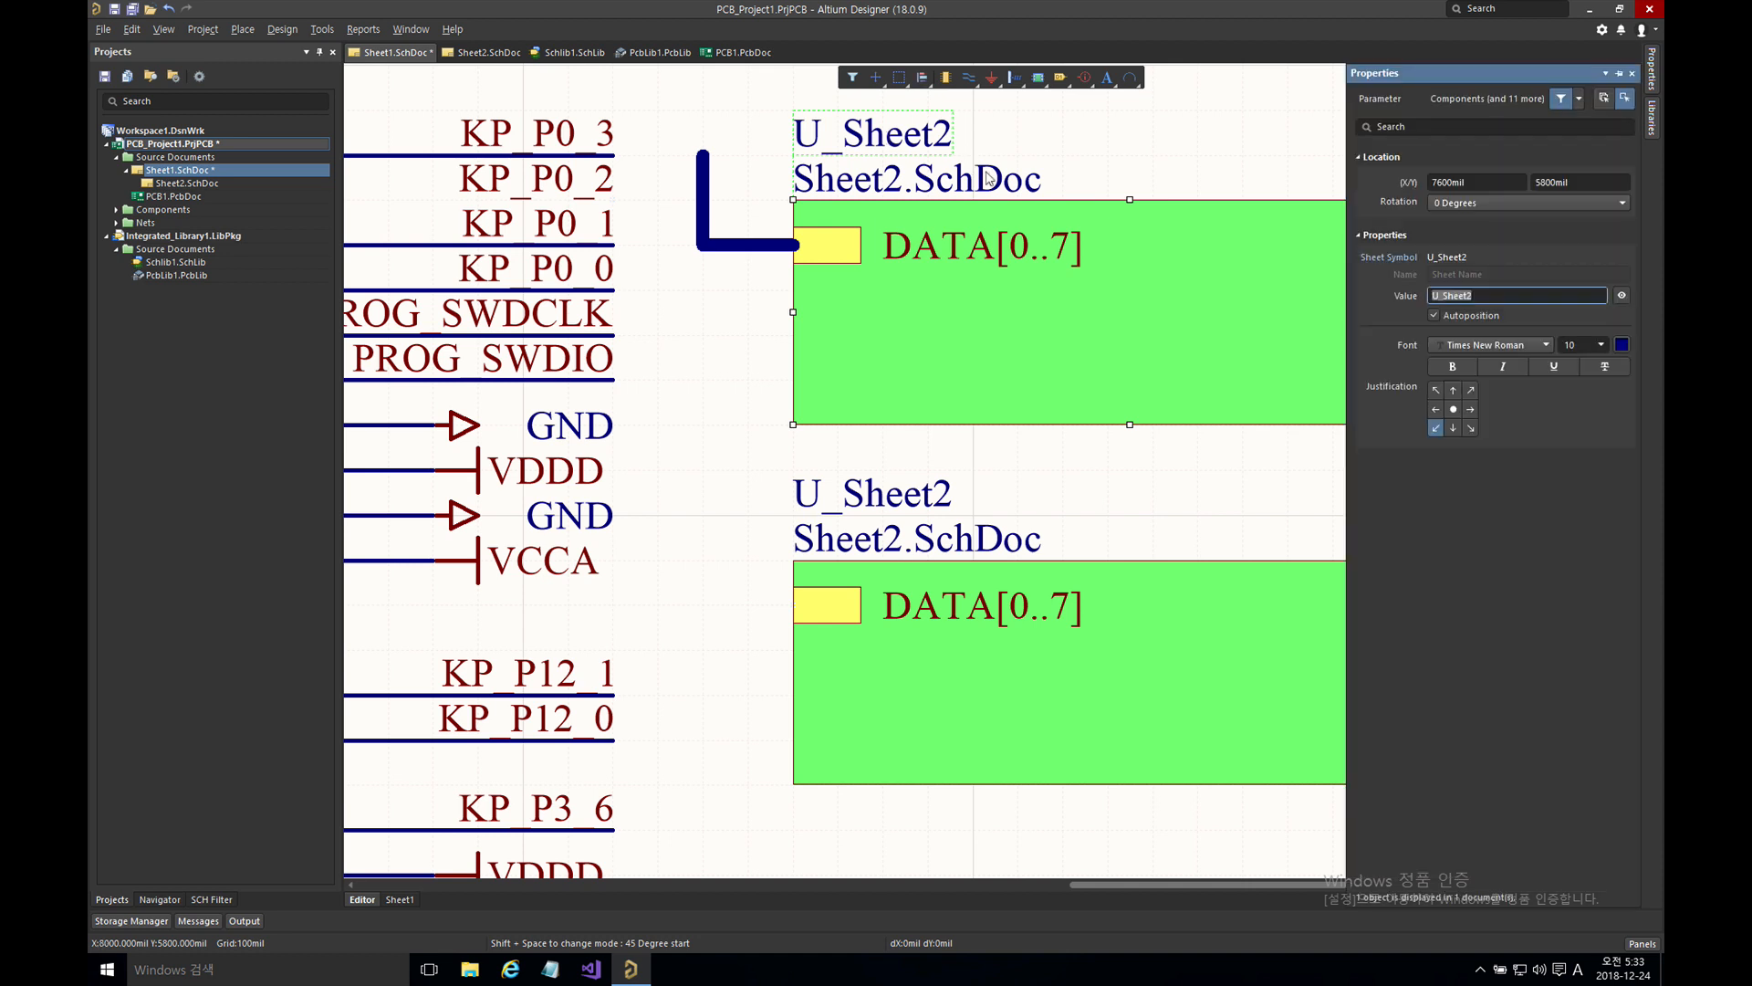
type("US1")
key("Return")
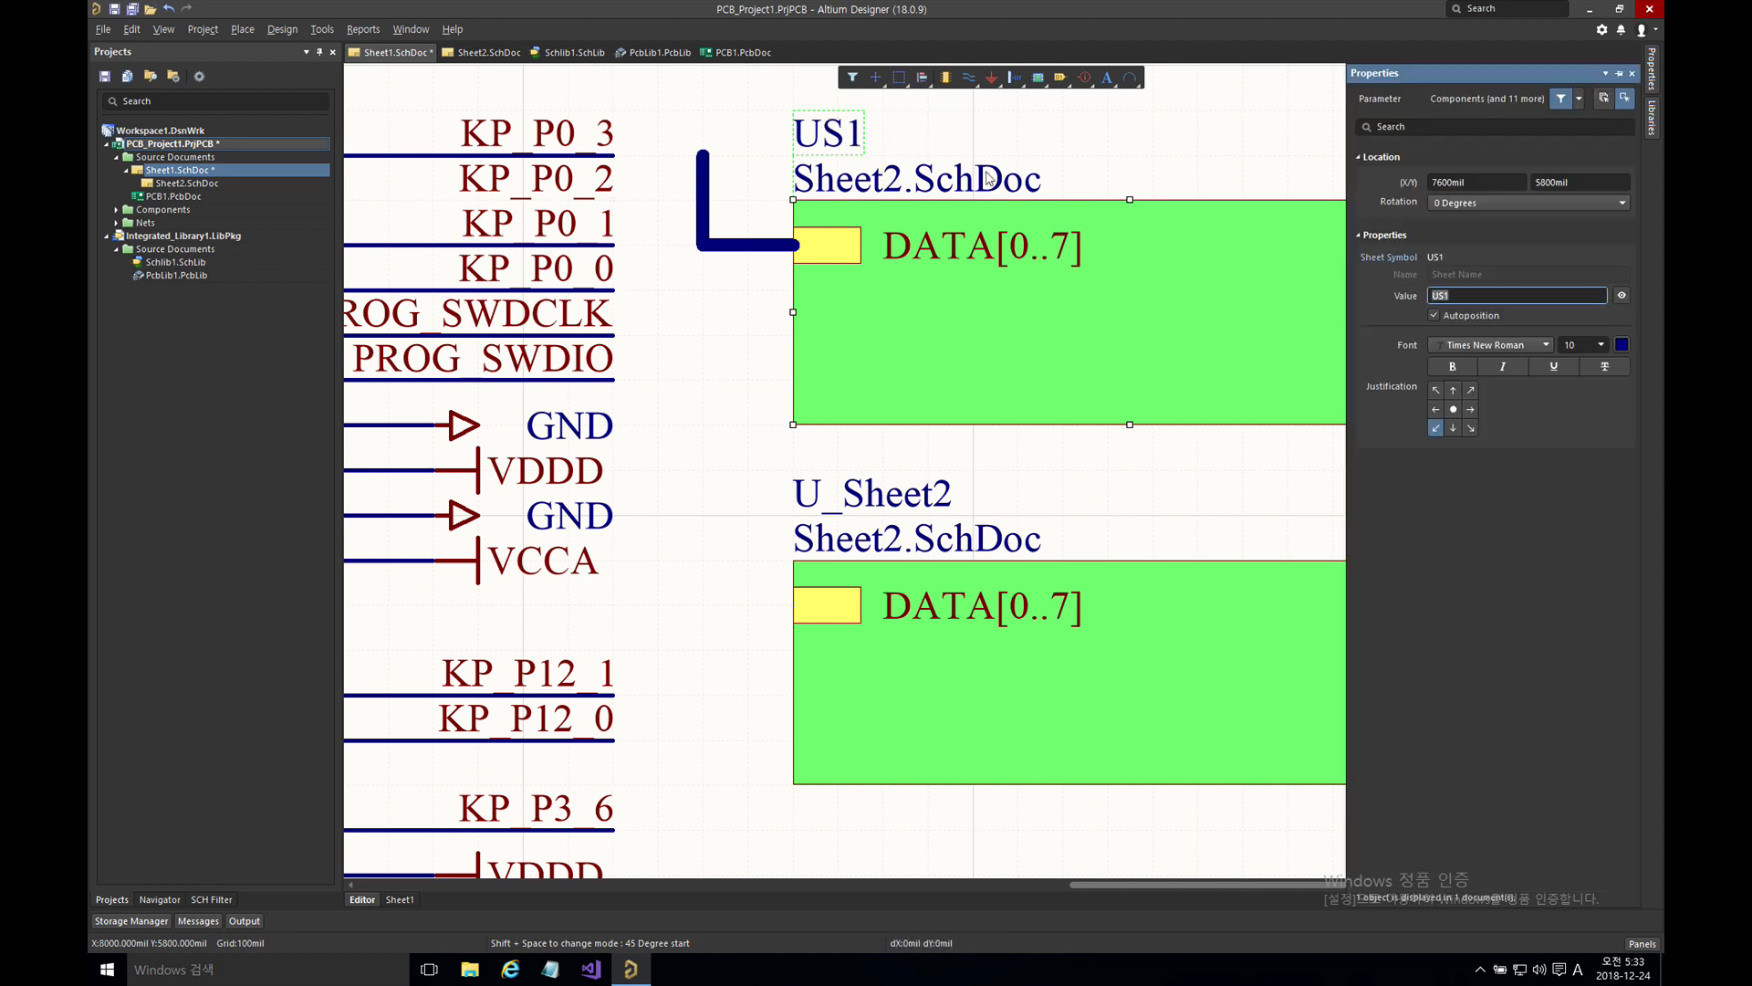
left_click(894, 498)
double_click(893, 497)
type("US2")
key("Return")
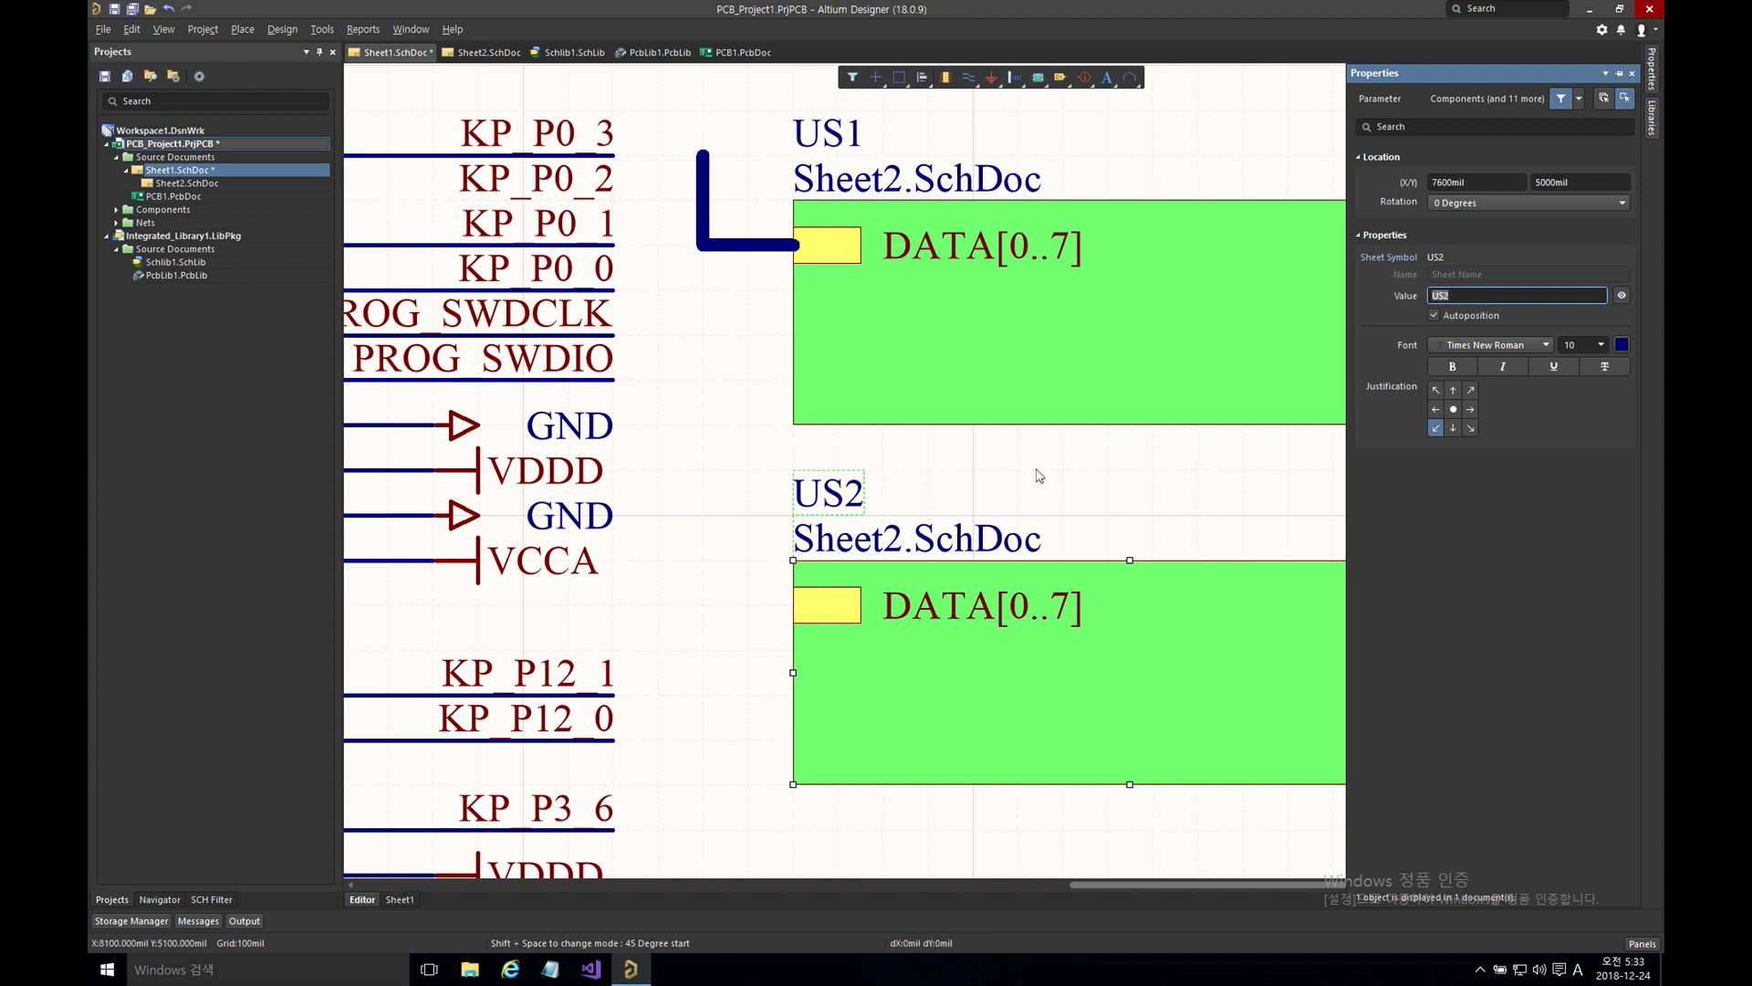
left_click(719, 427)
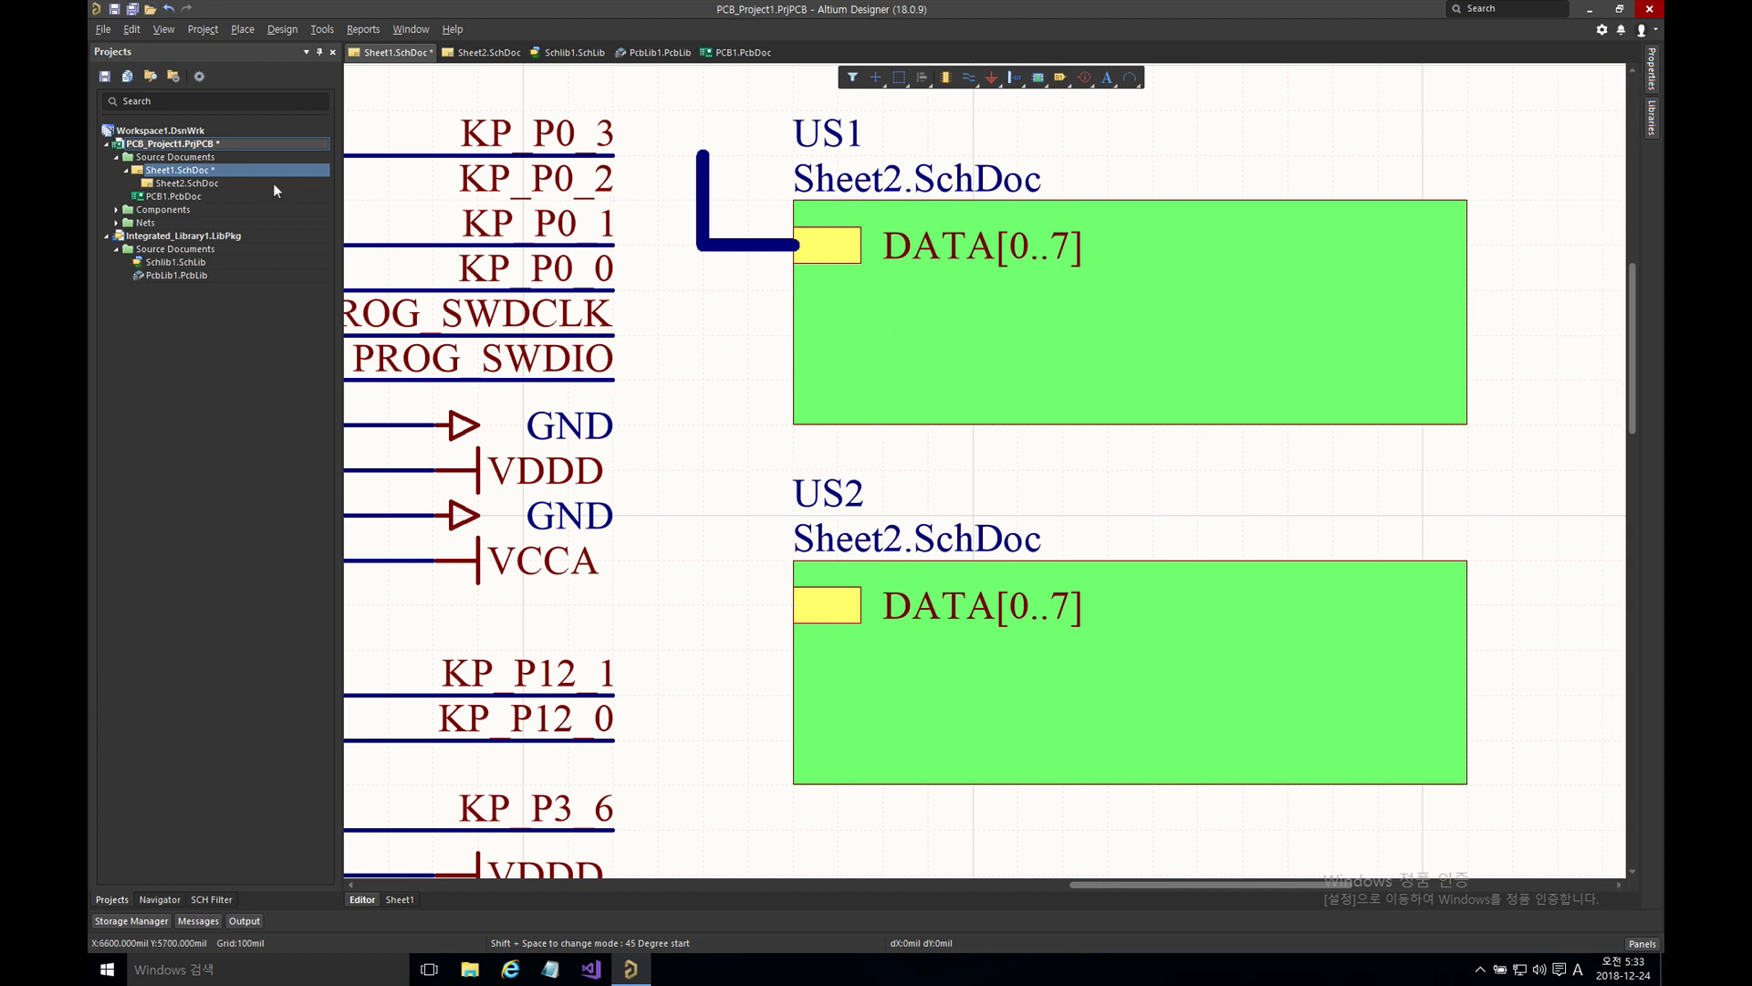
- Compile PCB_Project1.PrjPCB and examine the compiled US1 and US2 instances of Sheet2, ending in its editor view
right_click(194, 145)
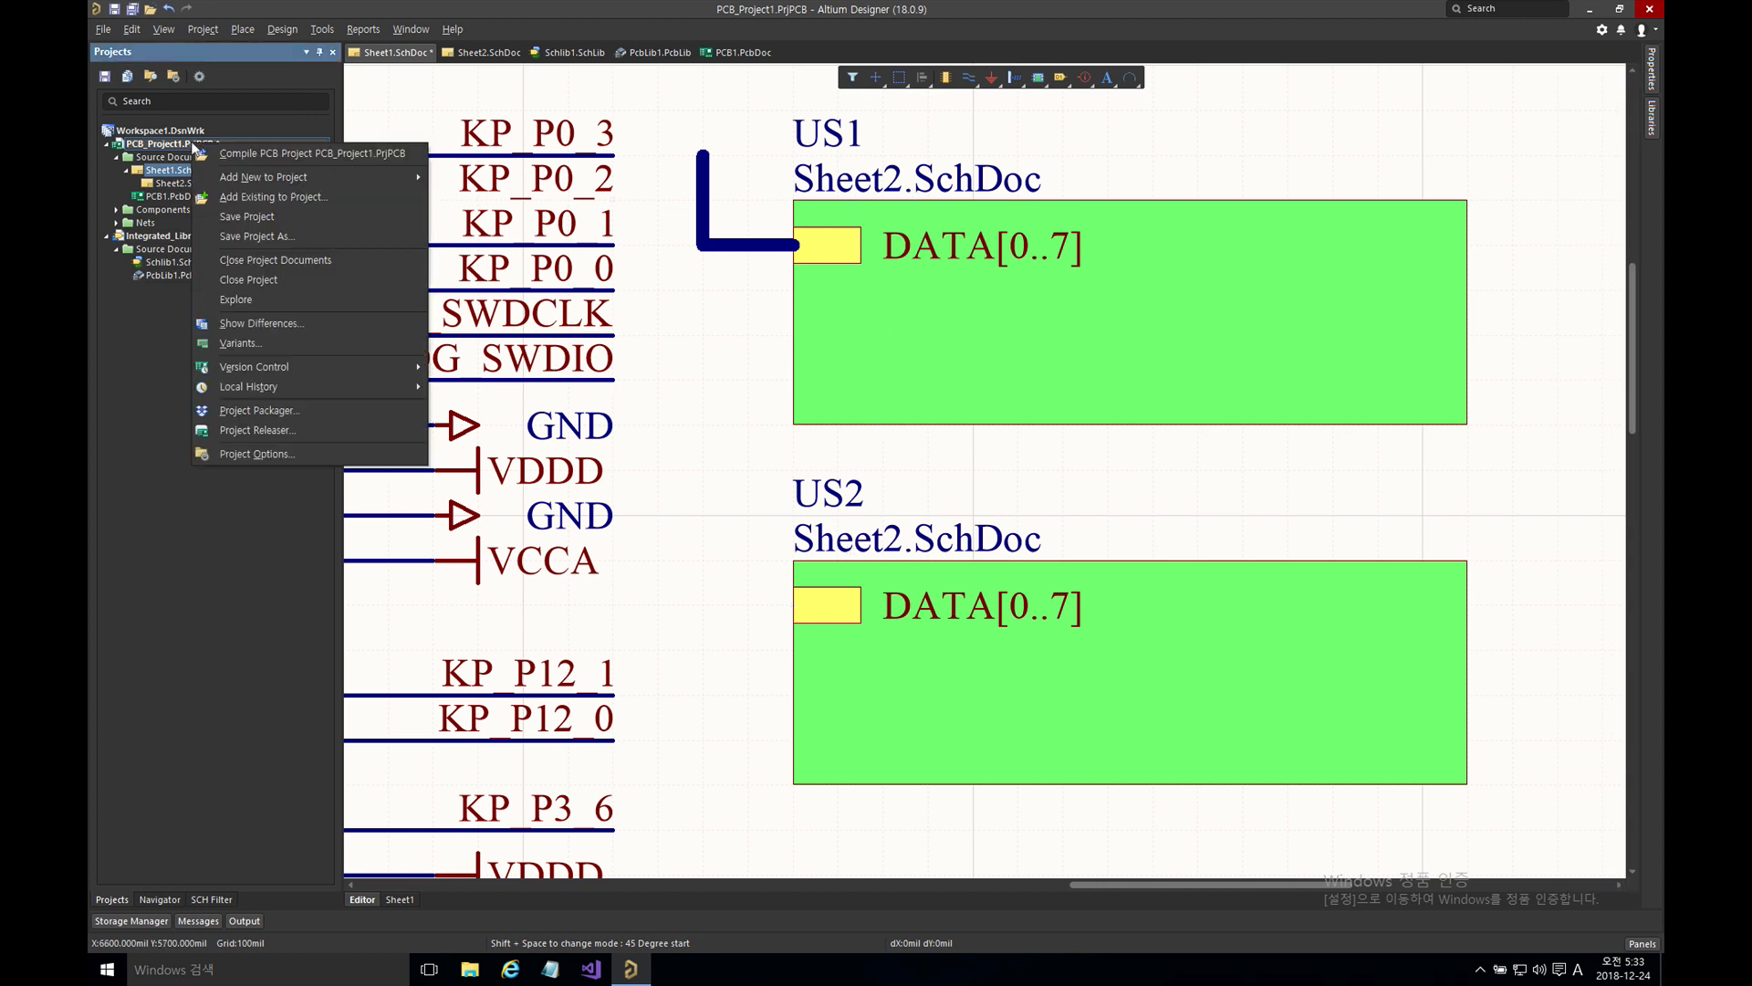
left_click(234, 157)
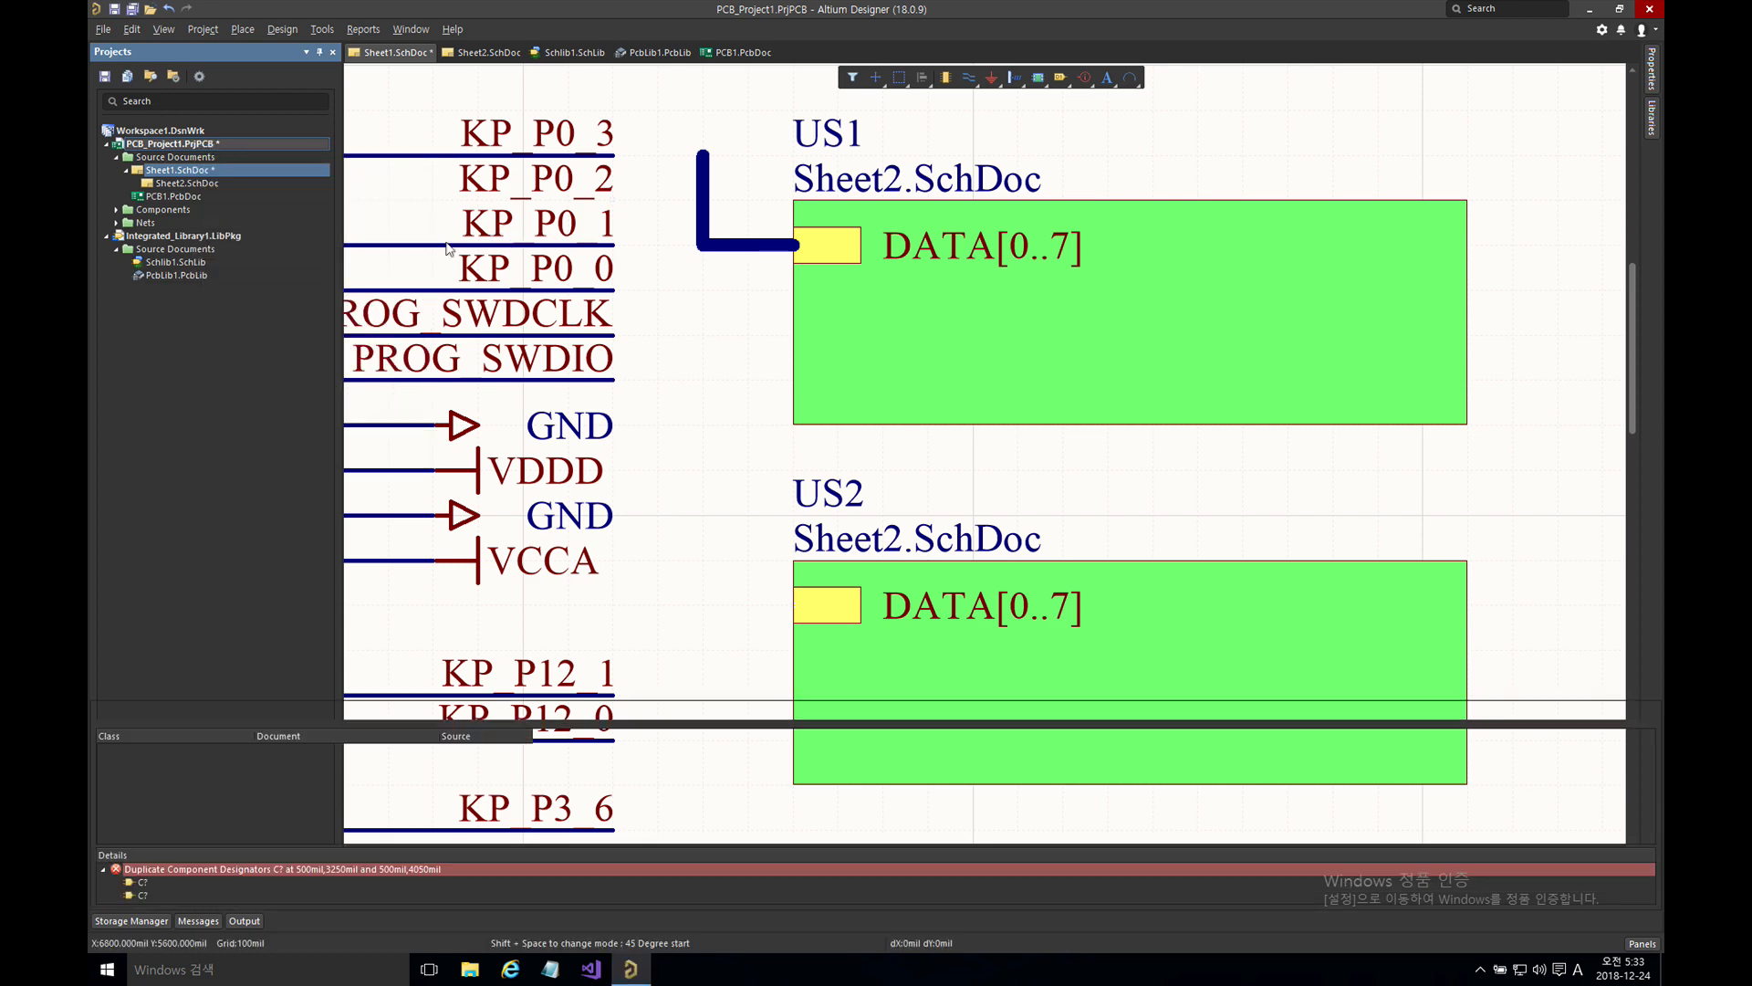
double_click(210, 183)
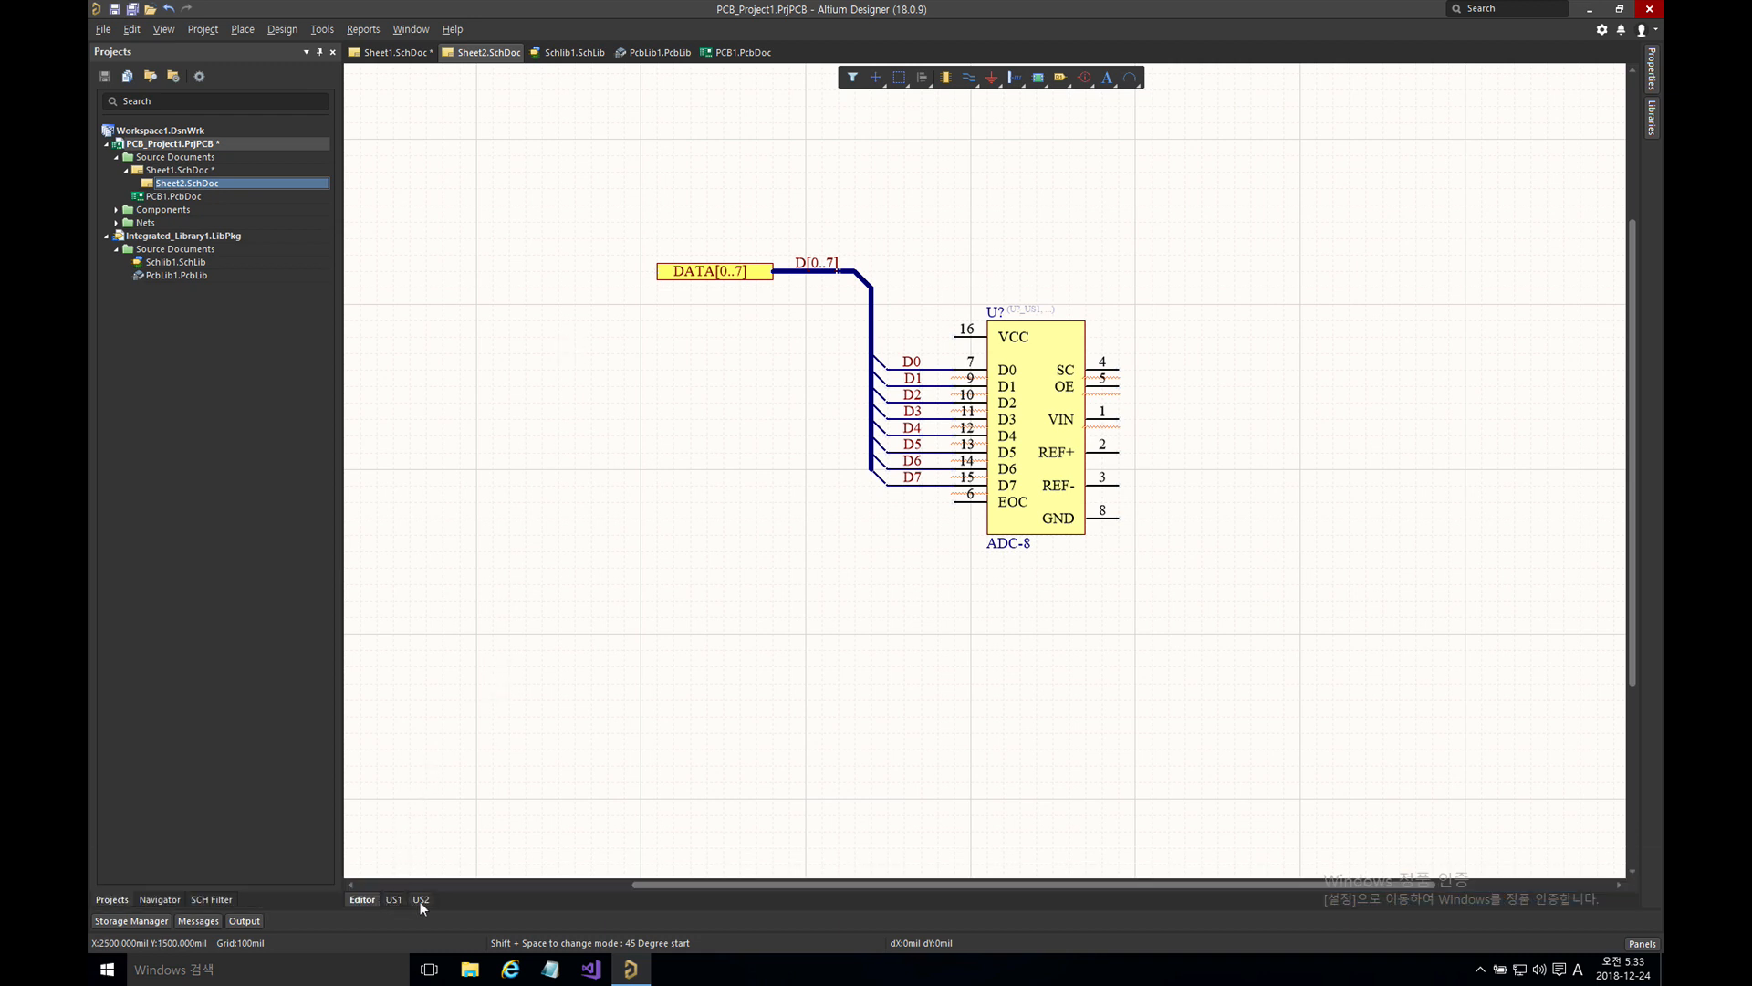
left_click(396, 900)
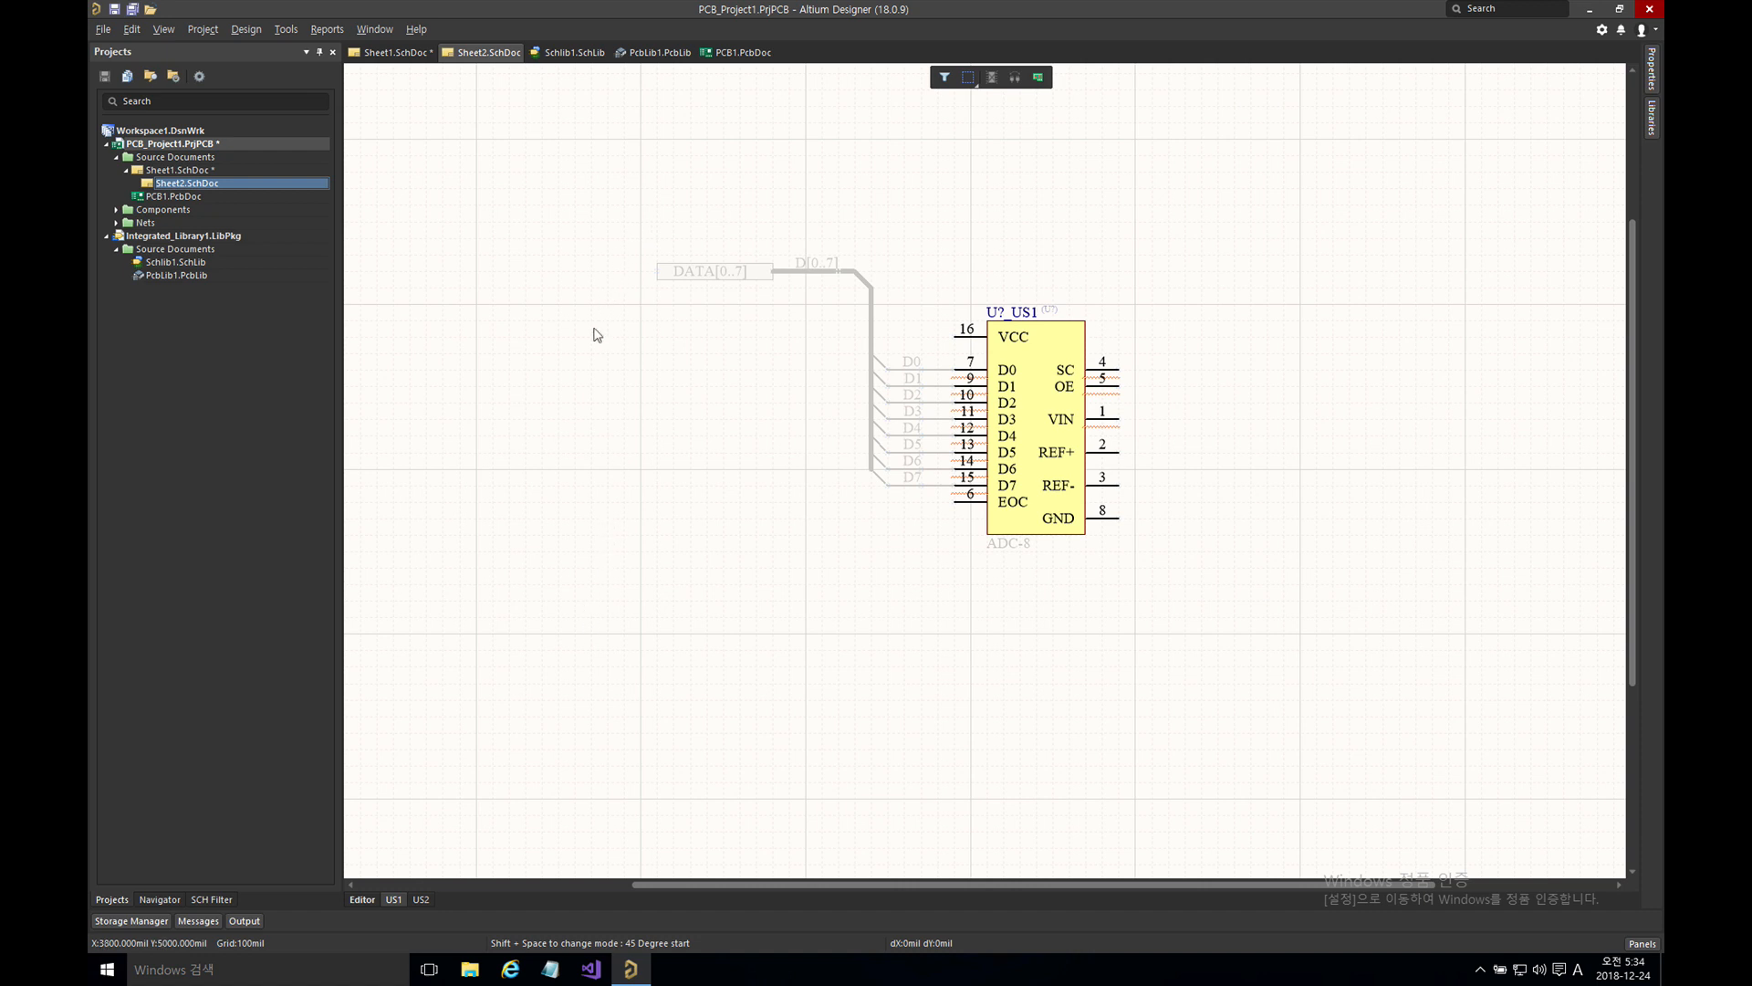
left_click(419, 899)
left_click(362, 899)
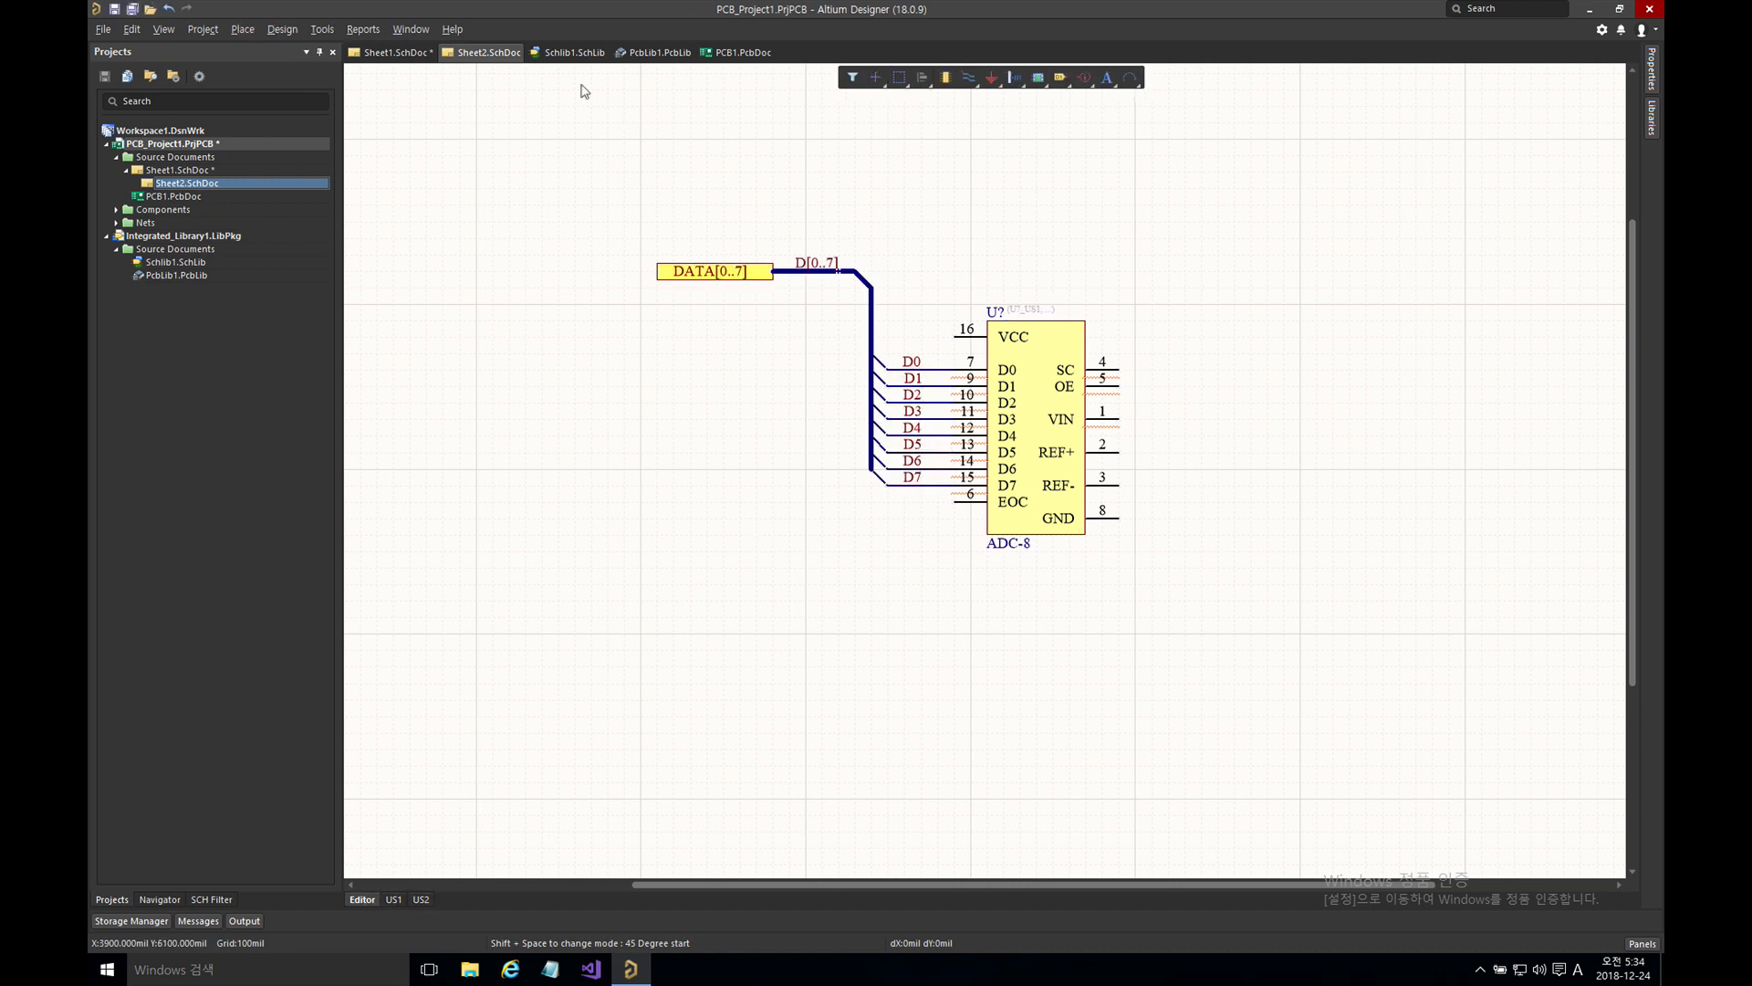
- Delete the duplicate US2 sheet symbol from Sheet1
left_click(390, 53)
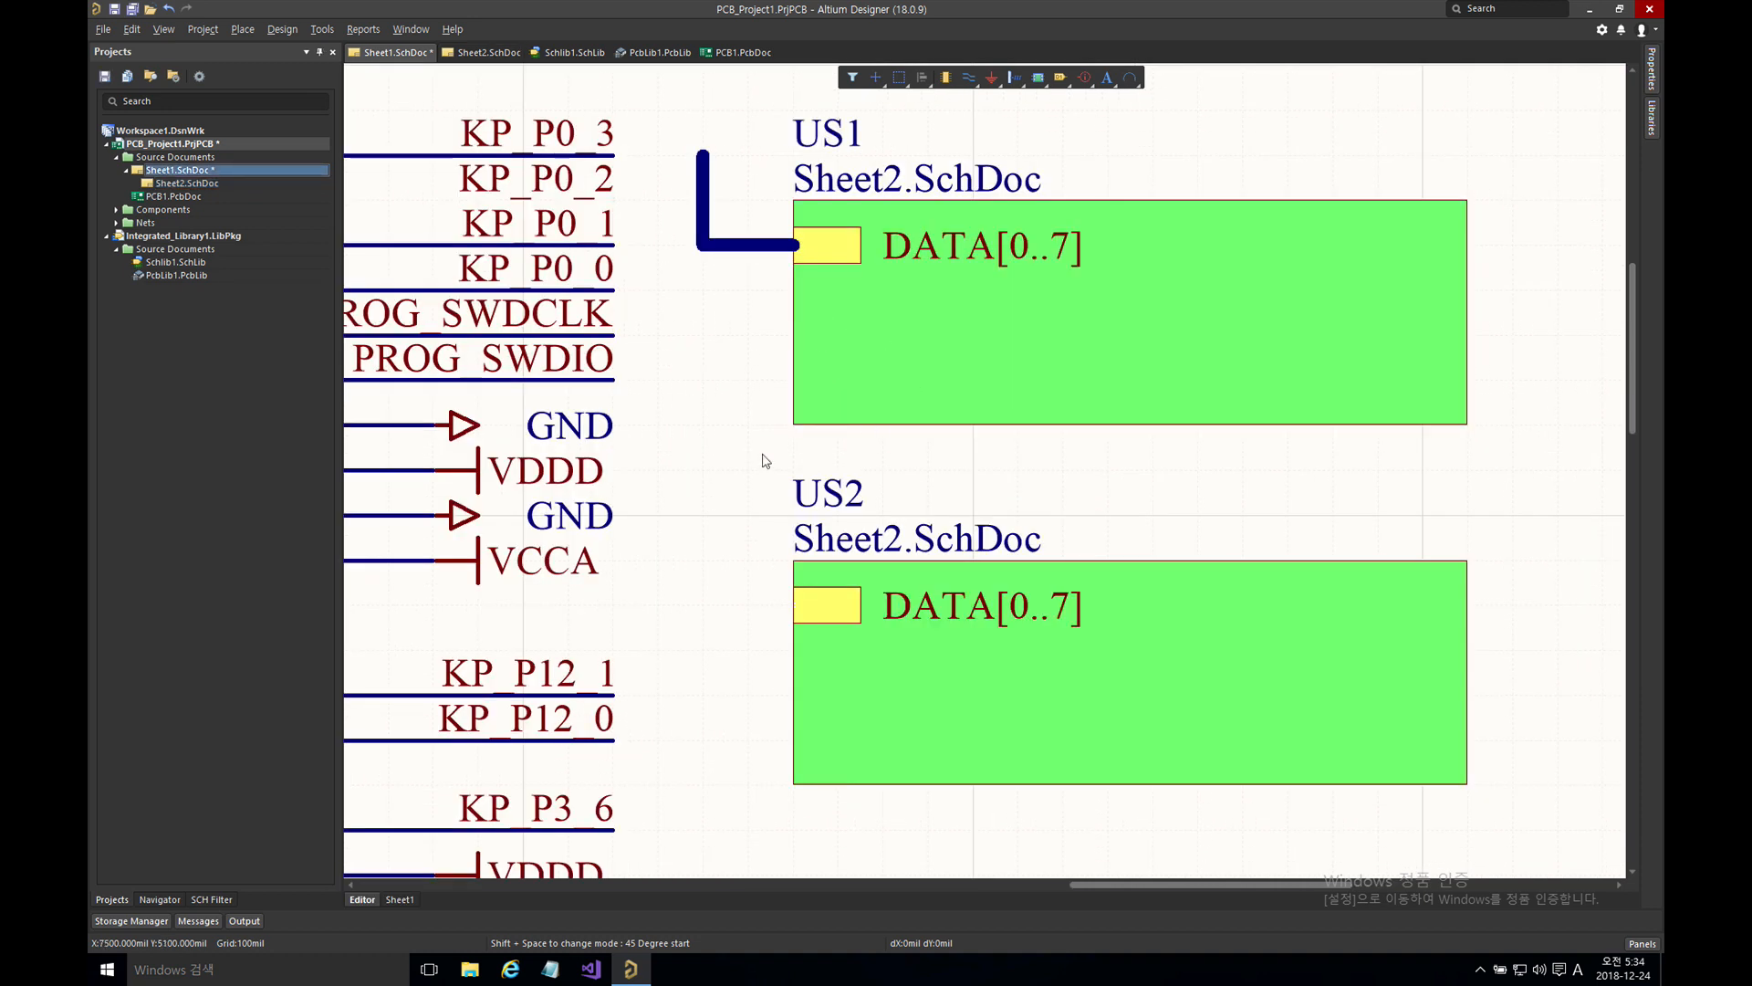
left_click_drag(765, 461, 1495, 807)
key("Delete")
scroll(1214, 632, "up", 2)
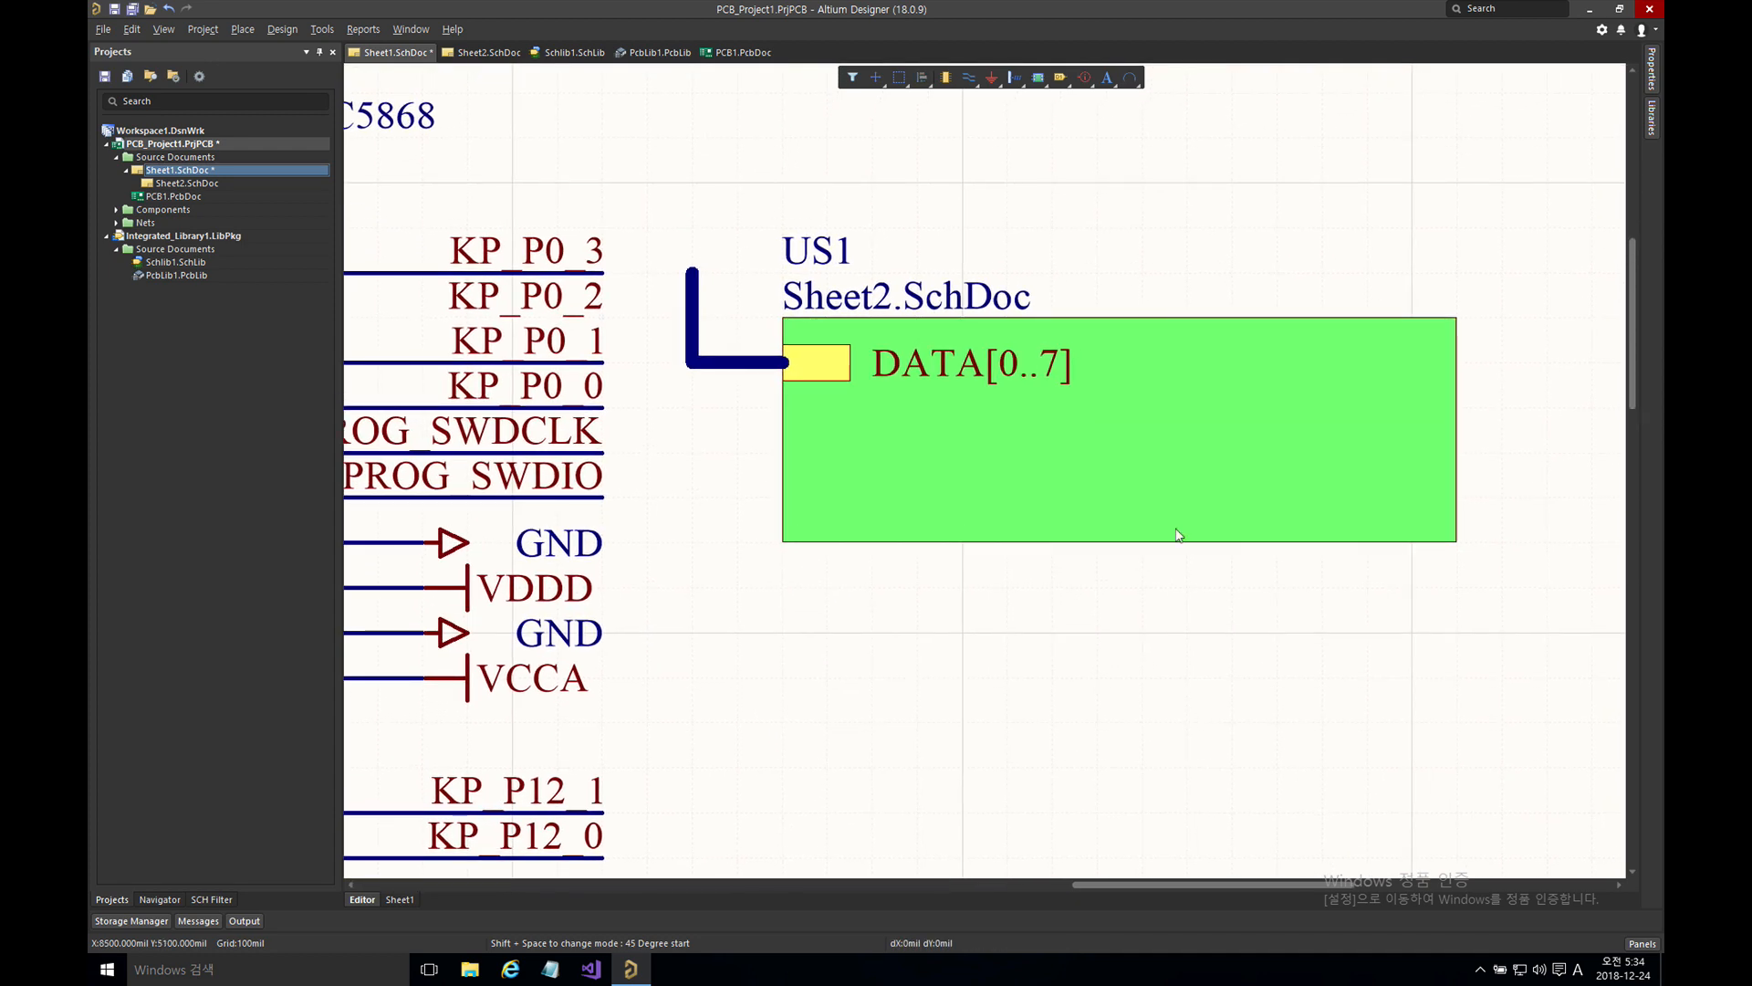
- Set the US1 sheet symbol's designator to REPEAT(US,1,5) to create five channels of Sheet2
left_click(1166, 491)
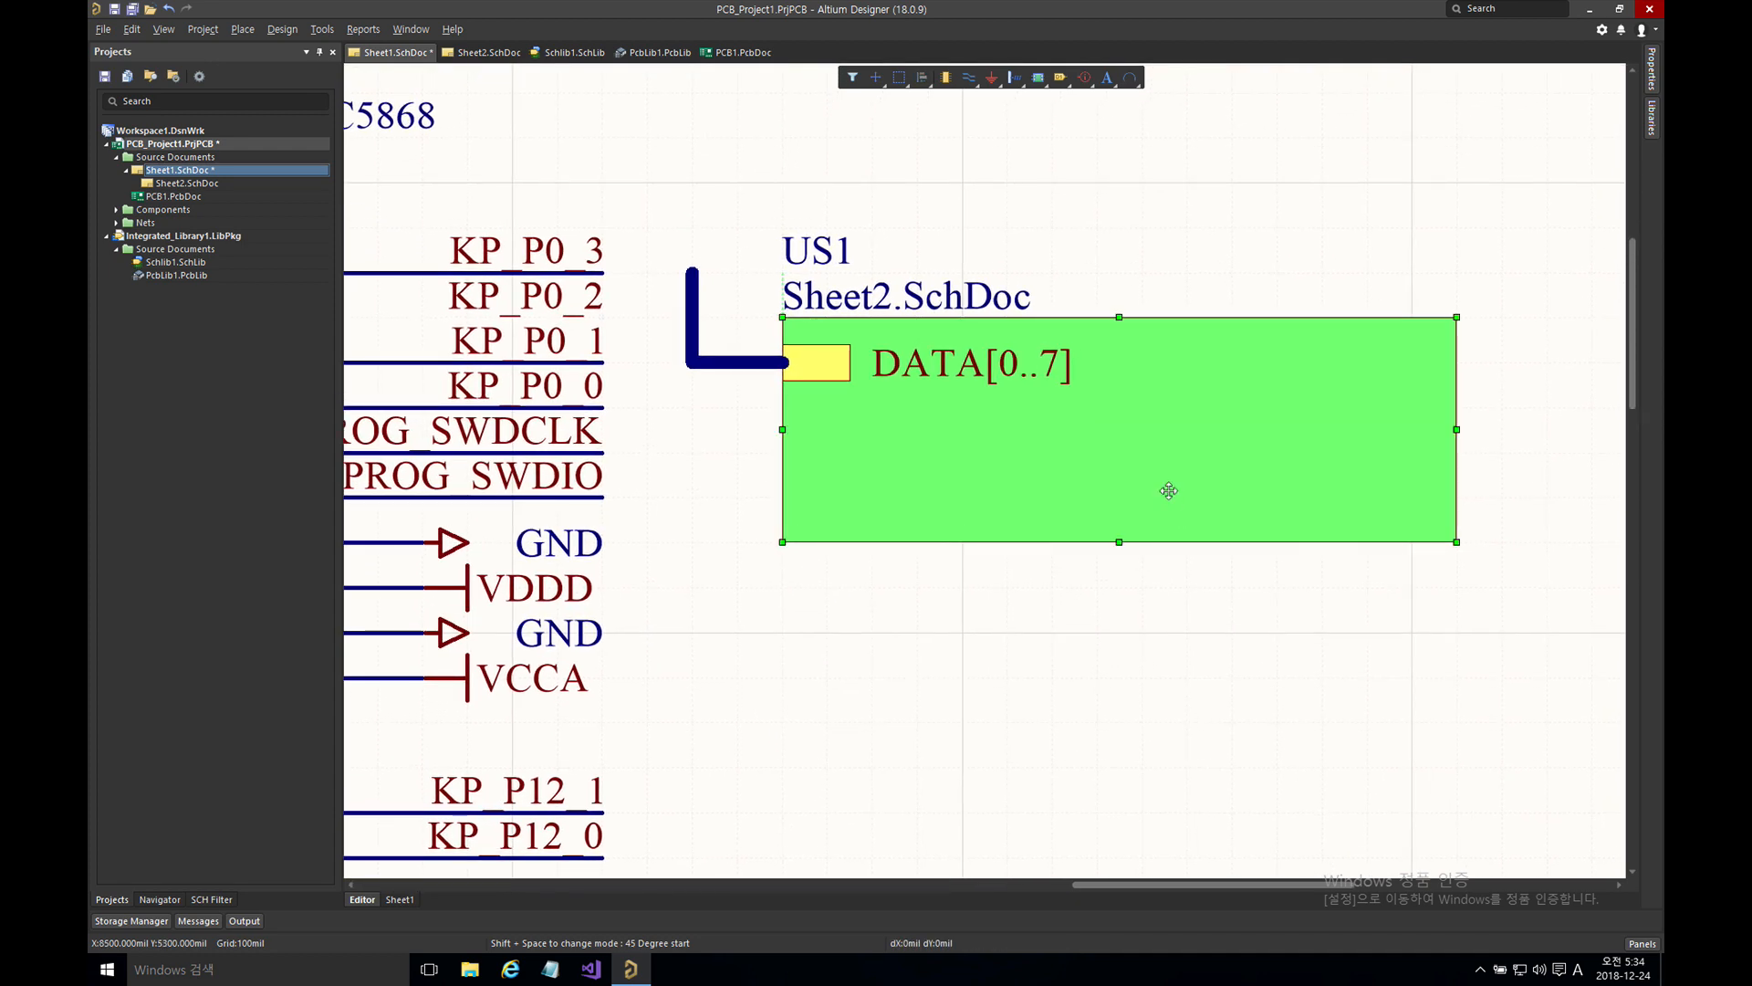
double_click(1134, 459)
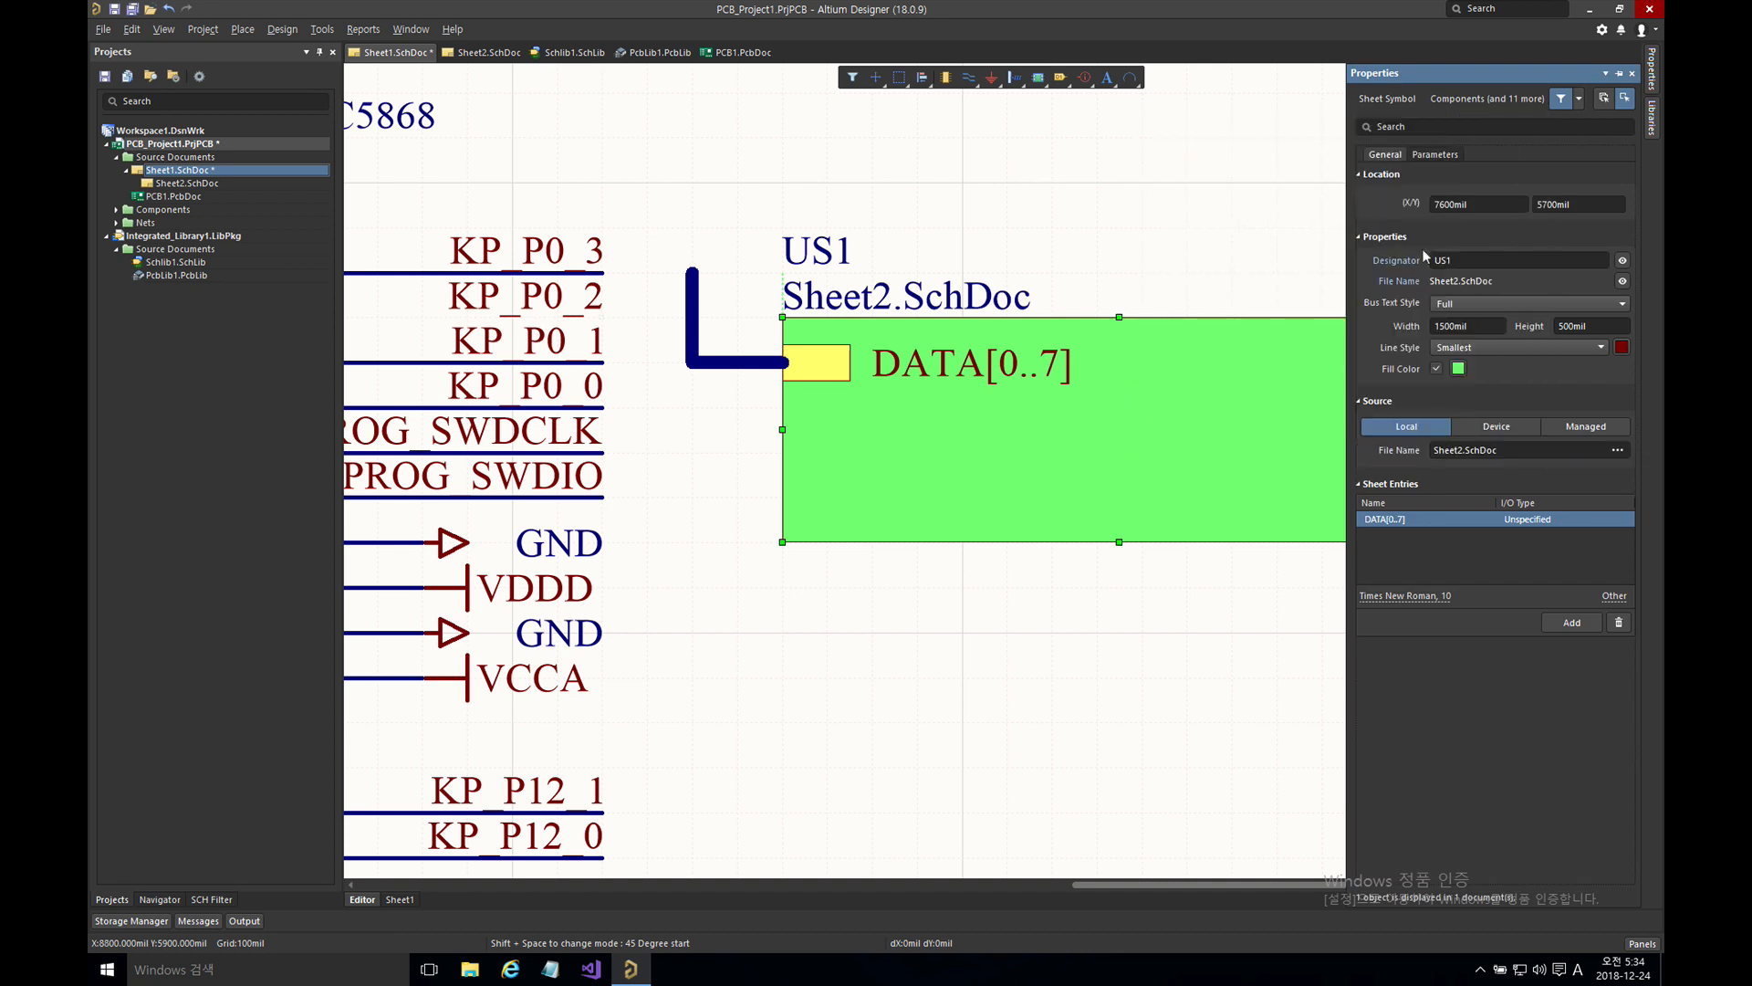
left_click(1473, 260)
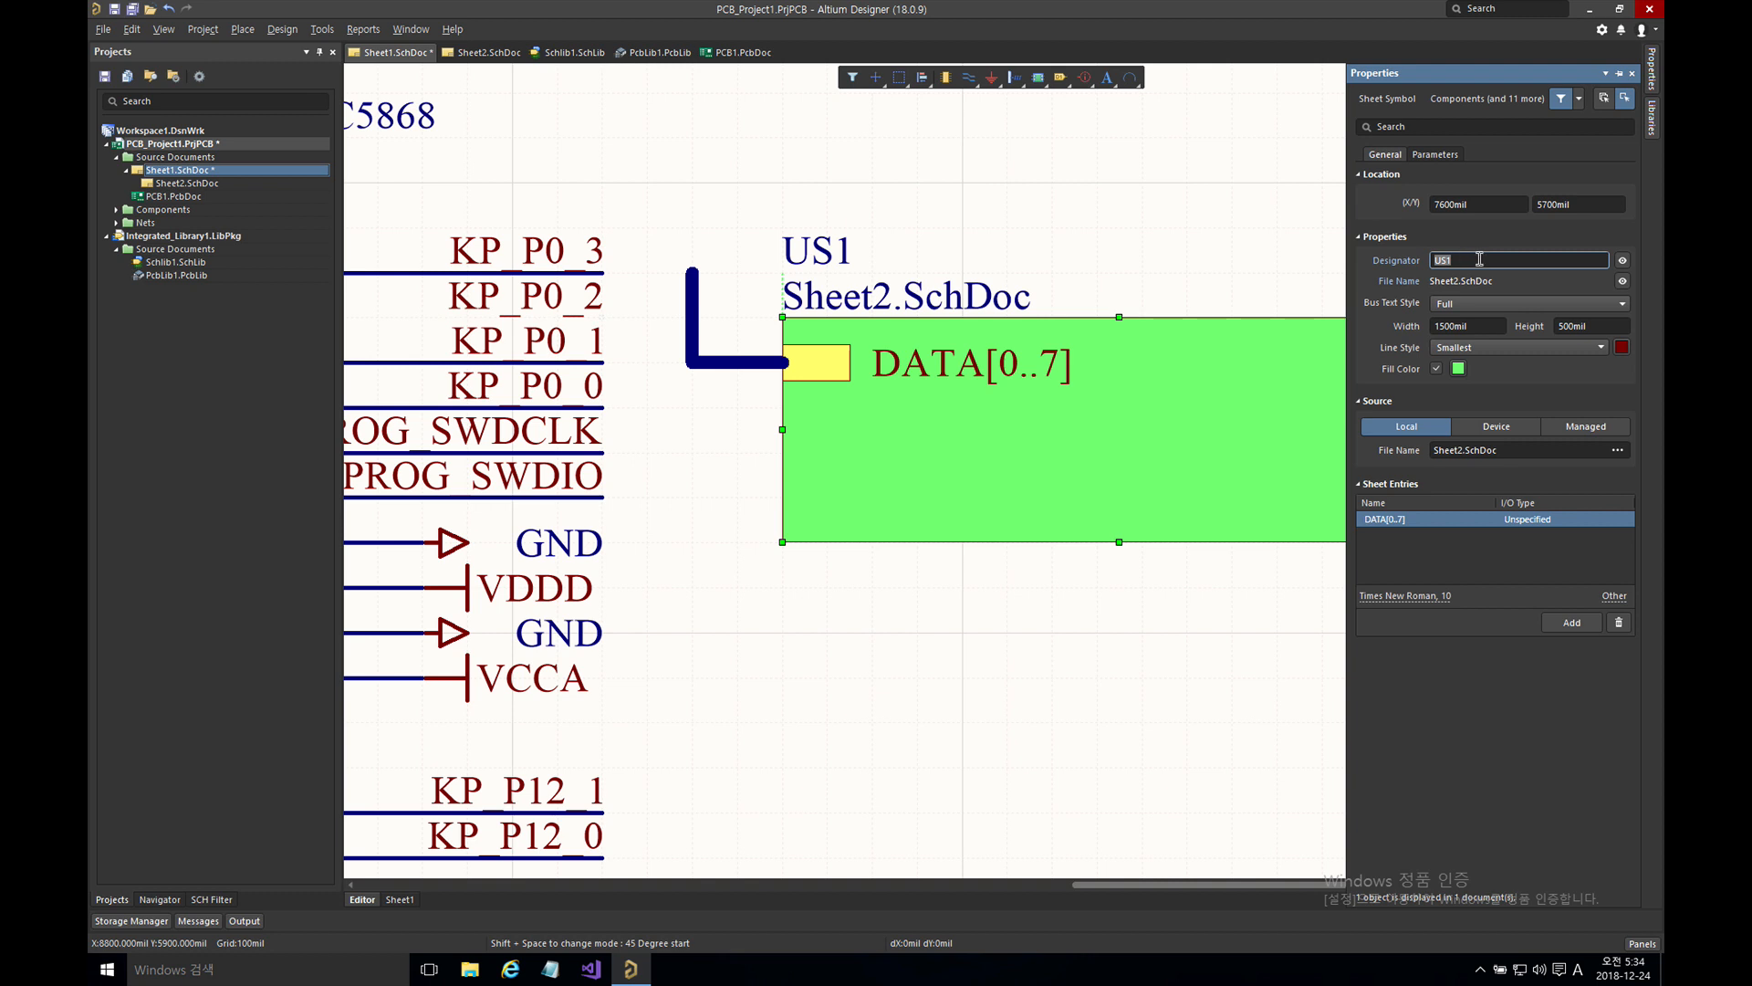
type("REPEAT(US,1,5")
key("Return")
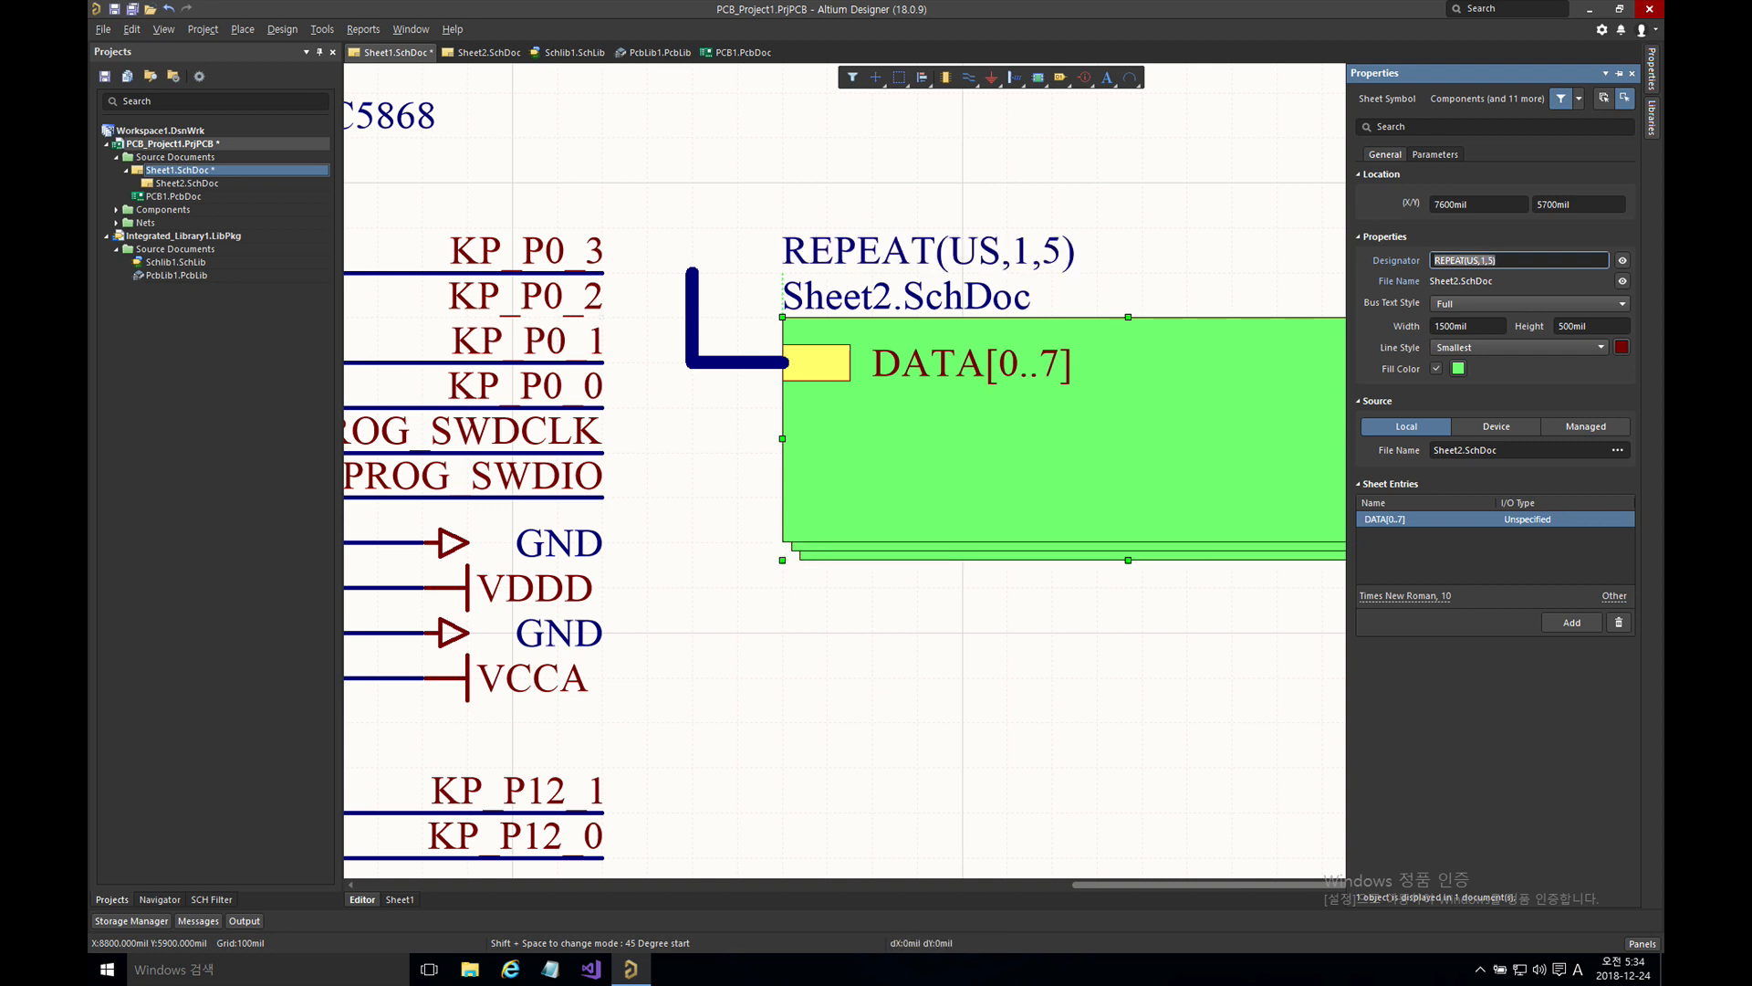
left_click(1230, 216)
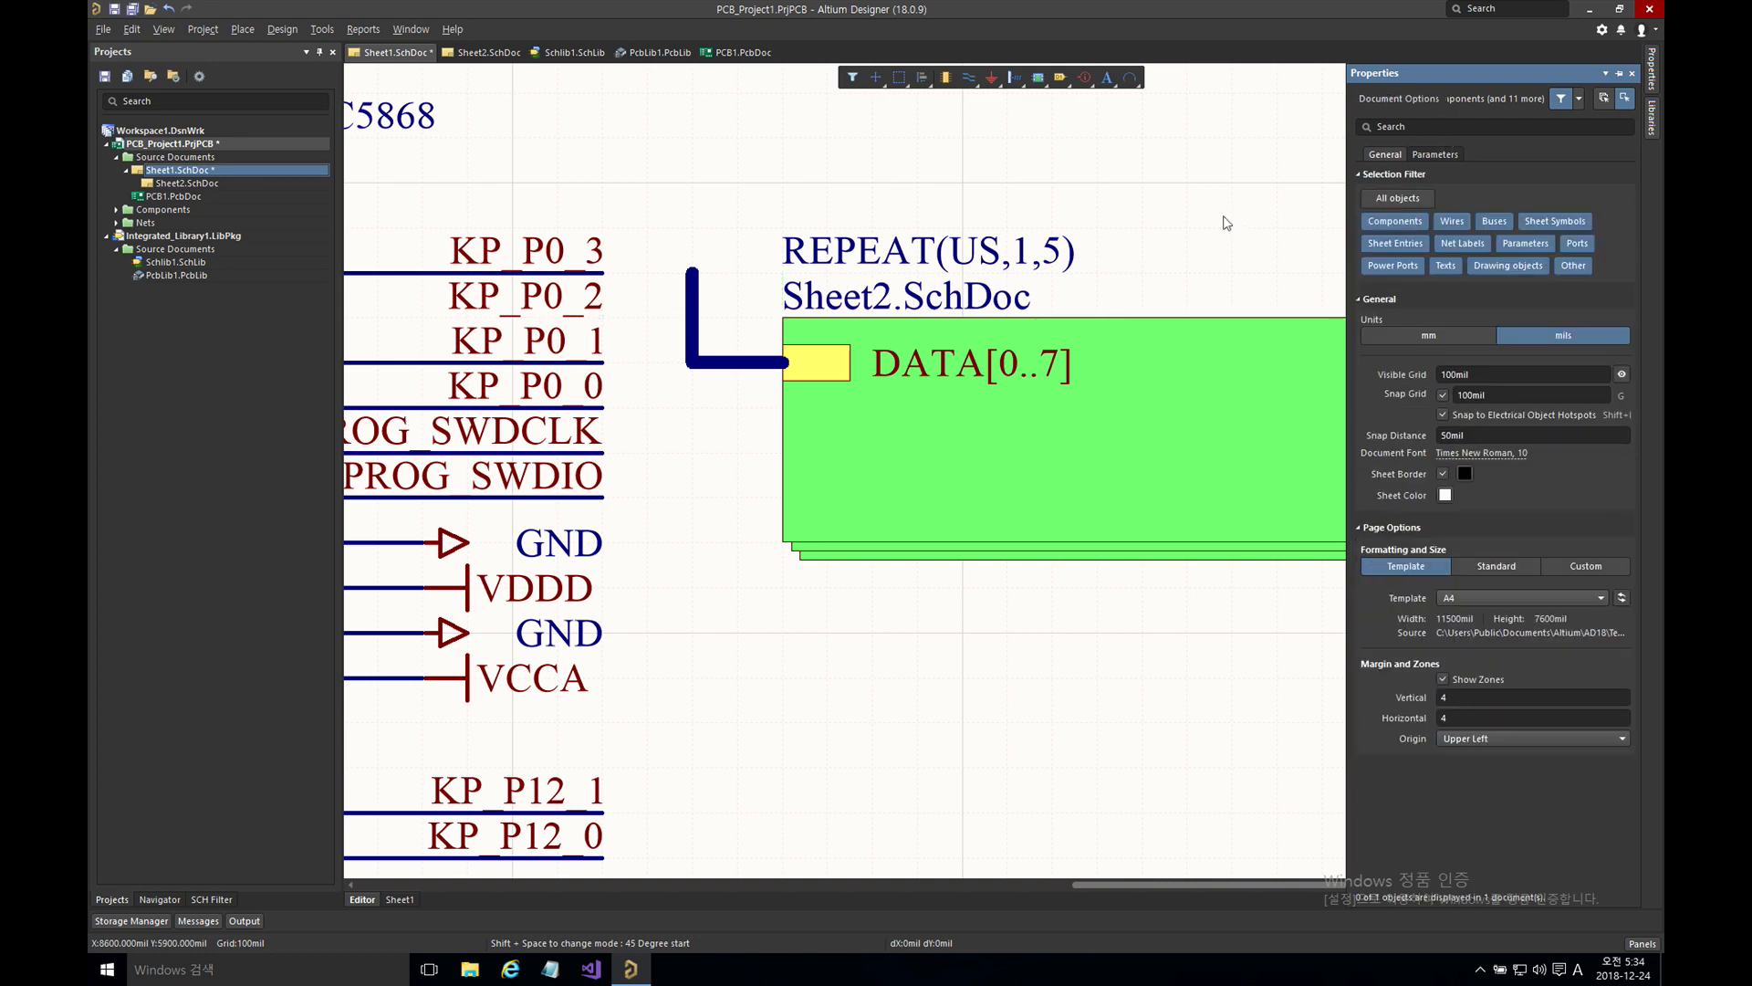
right_click_drag(1220, 219, 1048, 208)
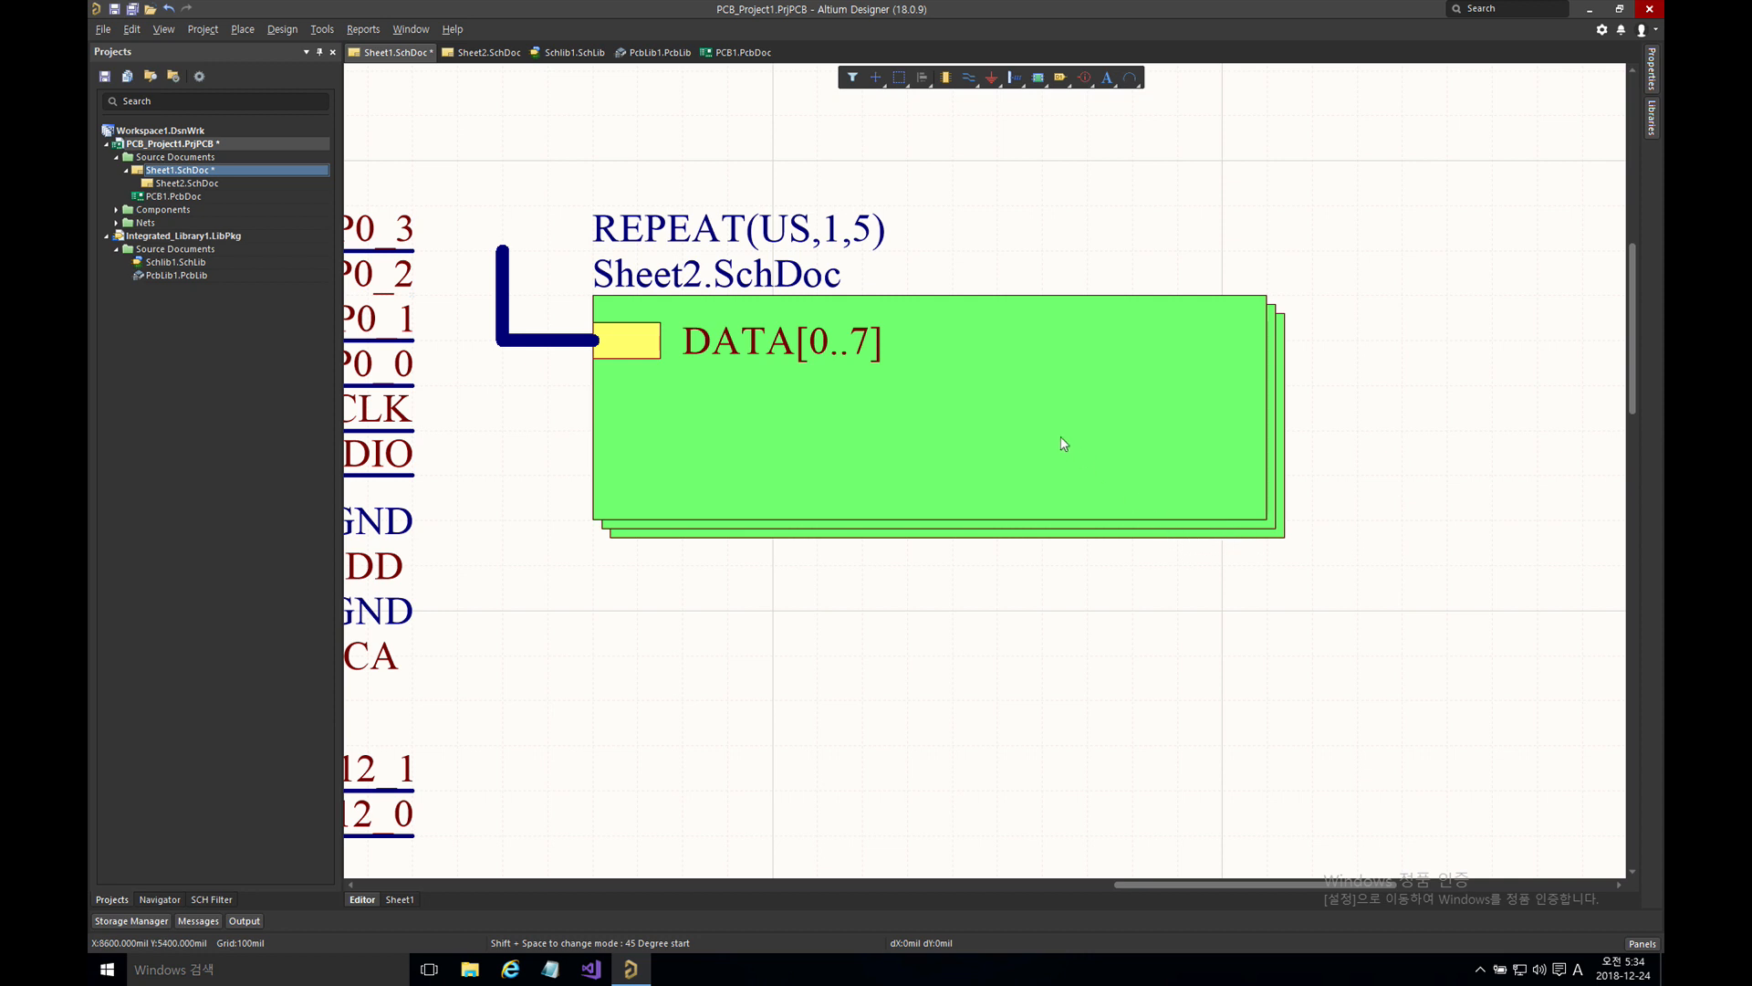
- Compile the PCB_Project1.PrjPCB project and open Sheet2.SchDoc
right_click(181, 142)
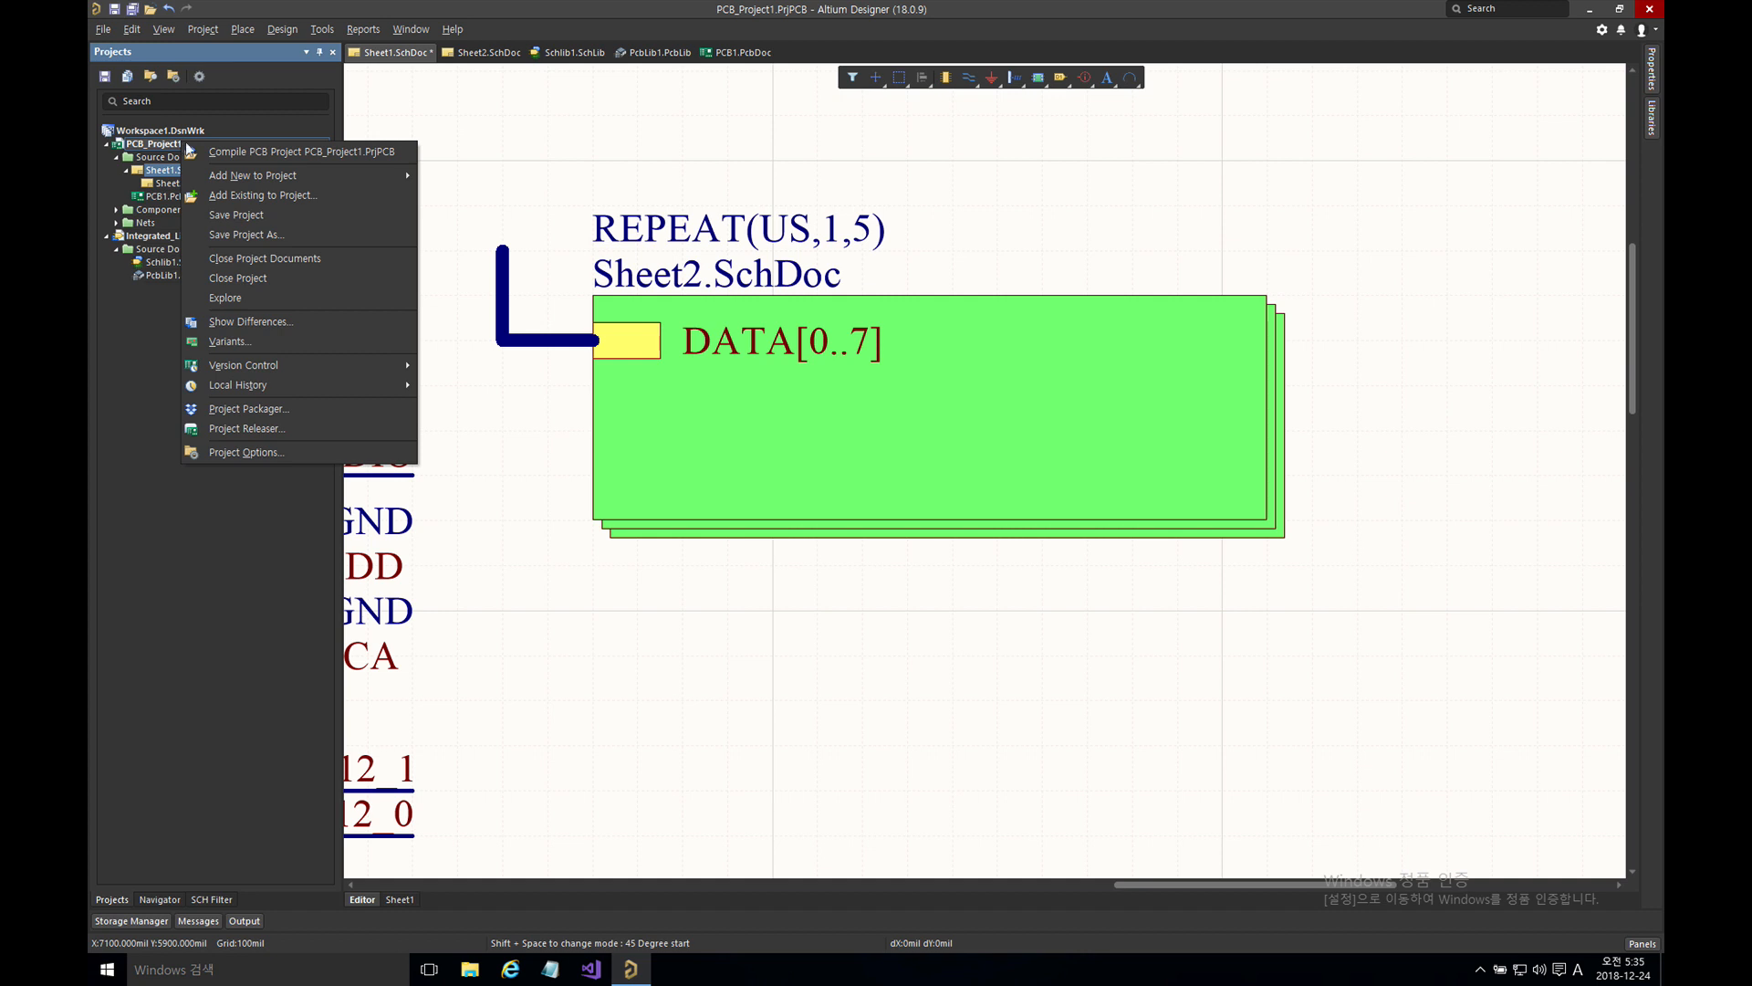
left_click(232, 152)
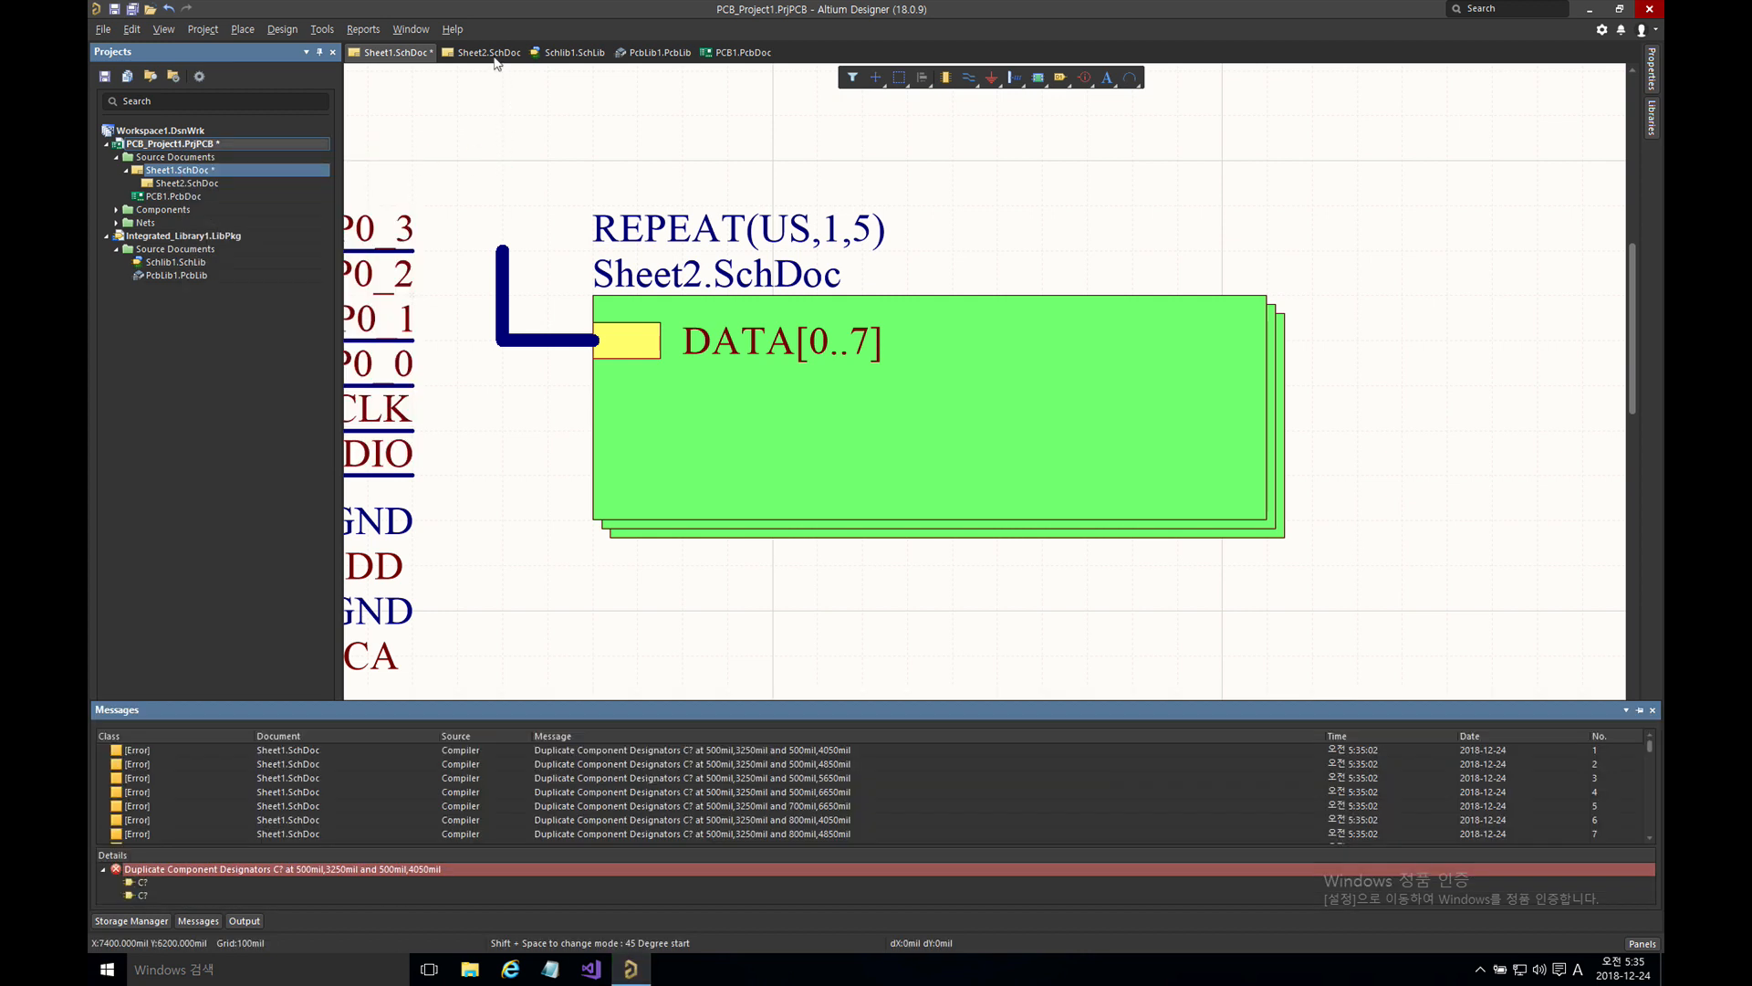
left_click(491, 55)
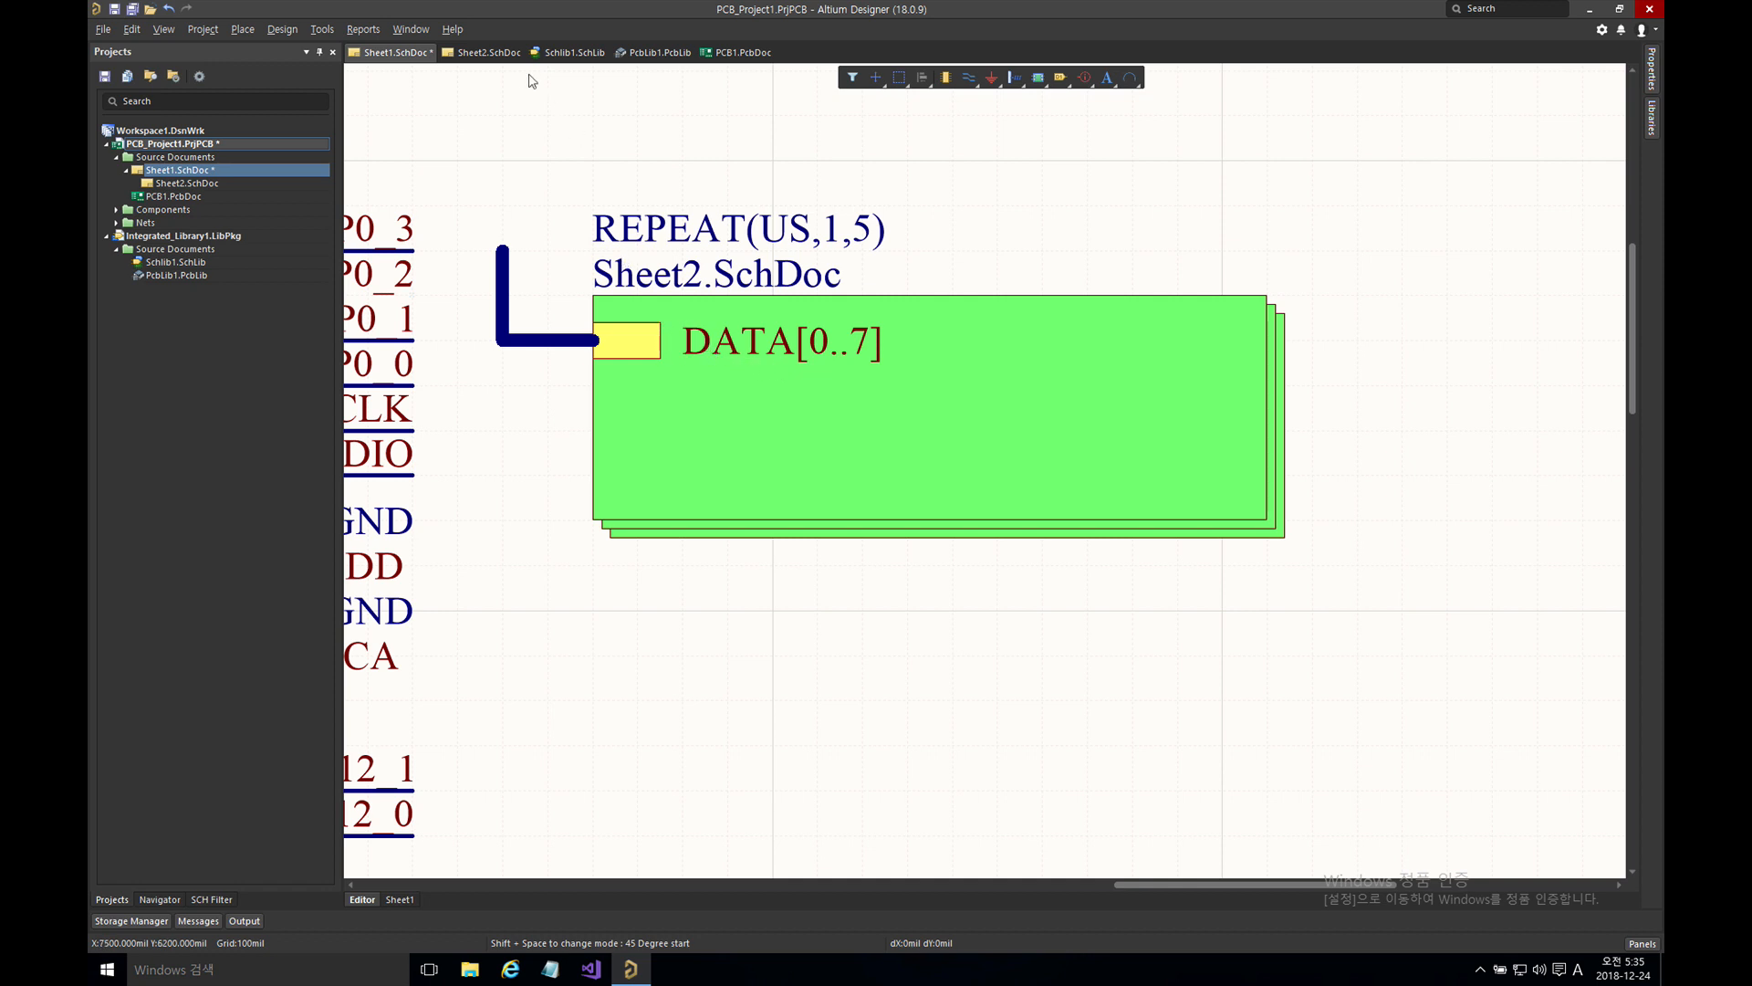
left_click(489, 53)
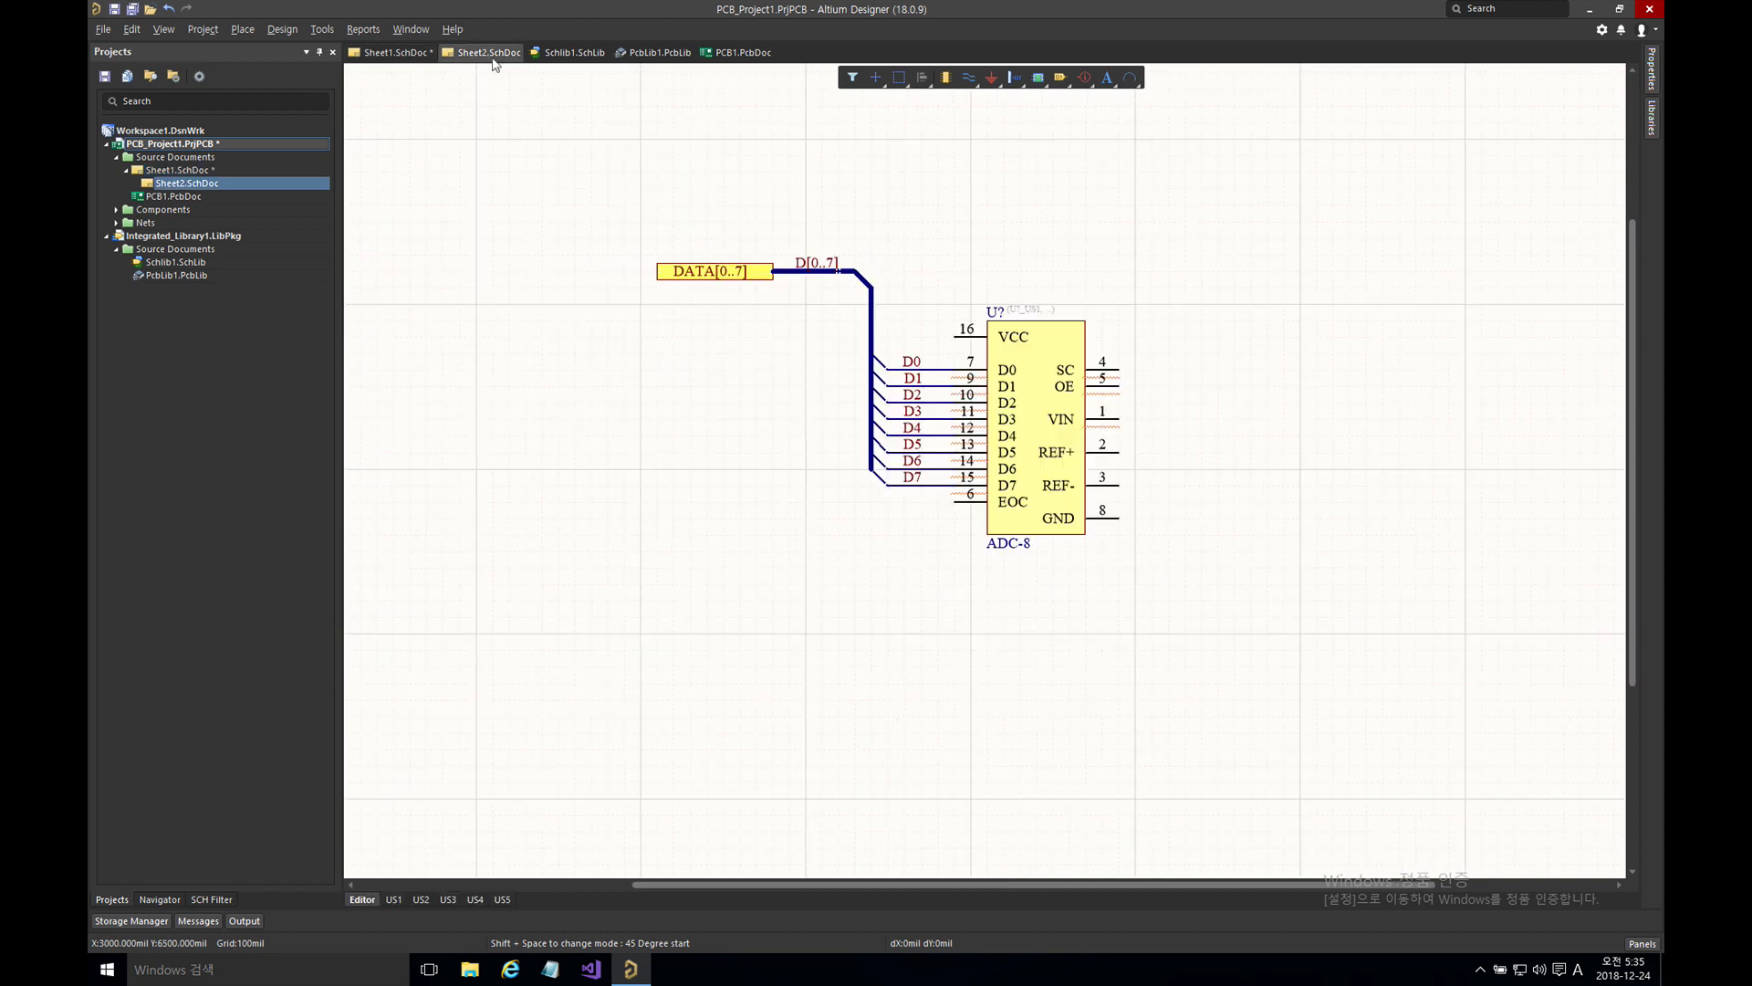
- Delete the DATA[0..7] port together with its bus, bus entries, wires and net labels from Sheet2
left_click_drag(627, 219, 892, 511)
left_click(774, 321)
left_click_drag(641, 219, 975, 552)
key("Delete")
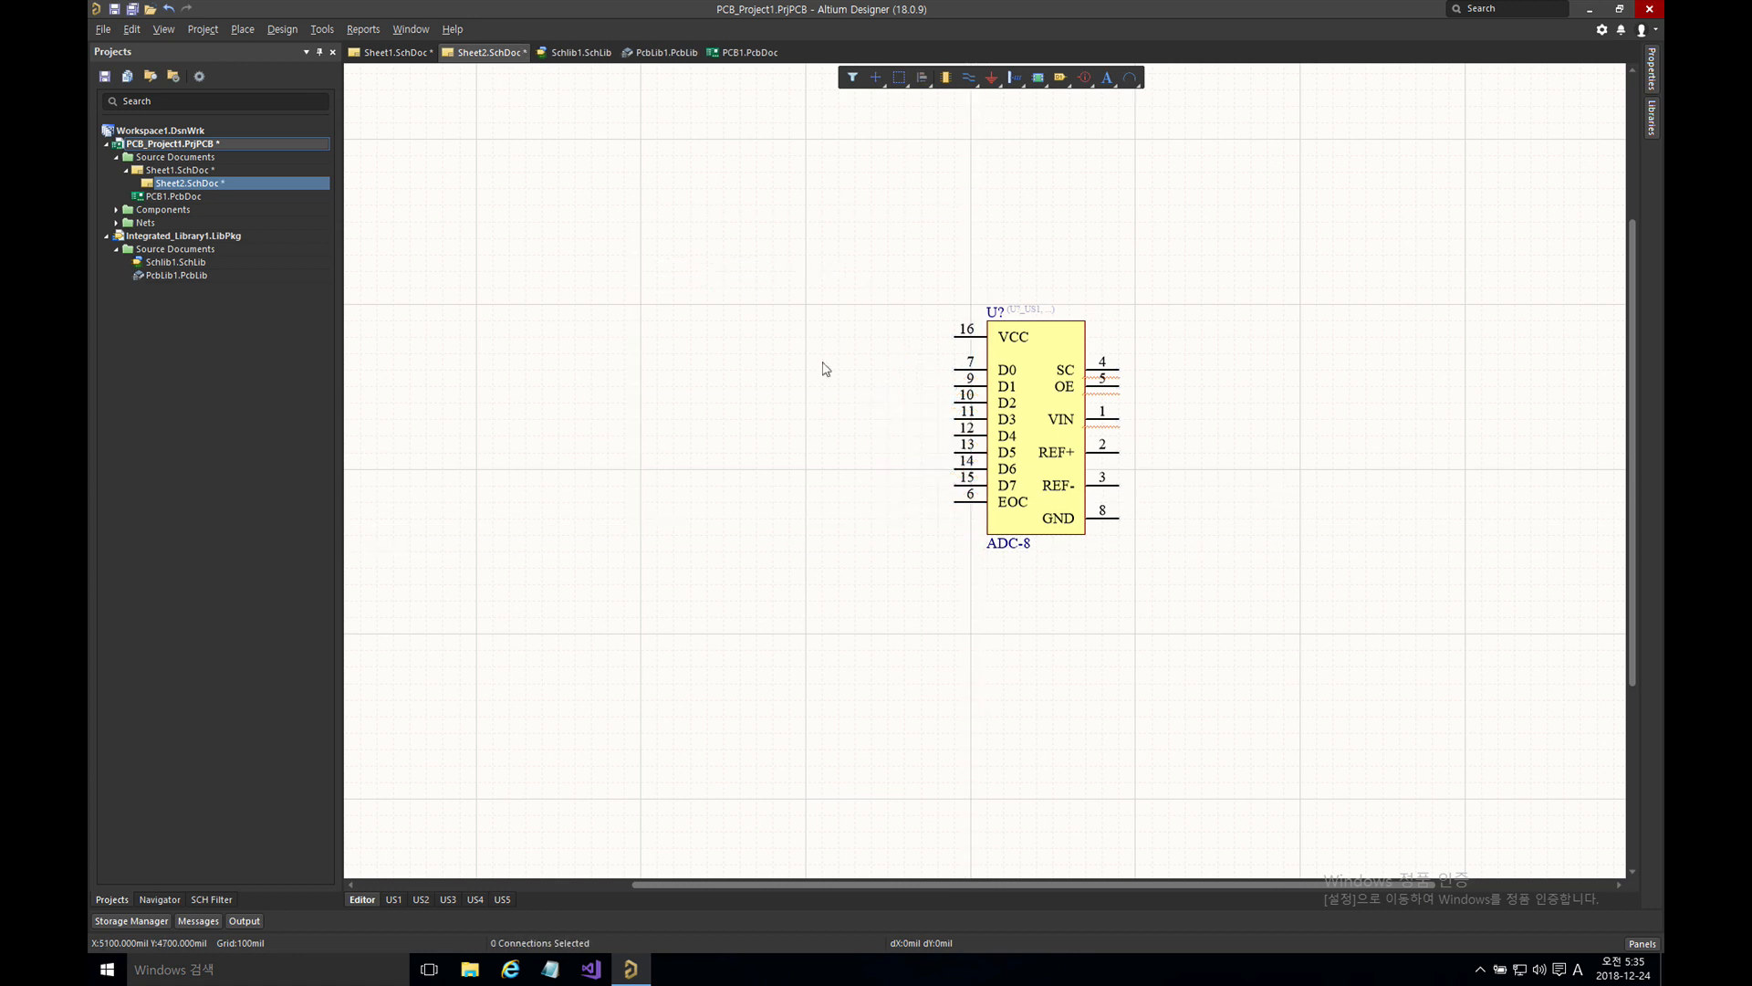
- Draw a horizontal wire about 900 mil long outward from the ADC-8's D0 pin
key("p")
key("w")
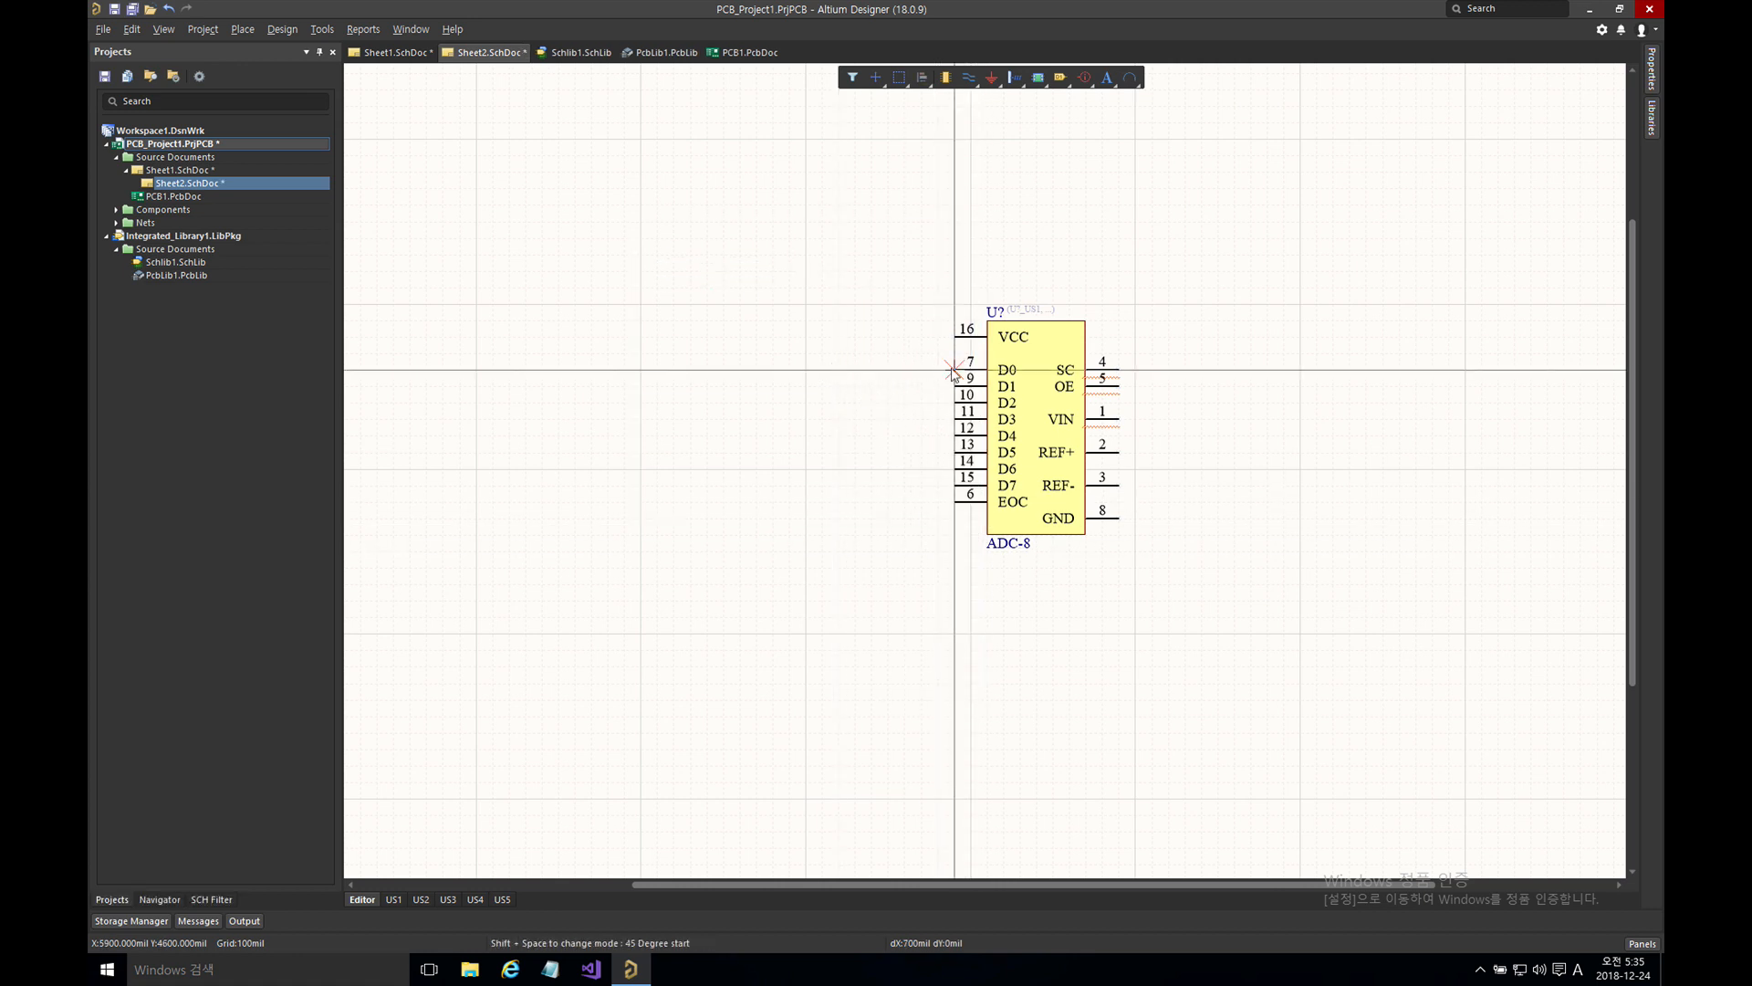
left_click(811, 374)
key("Escape")
key("Escape")
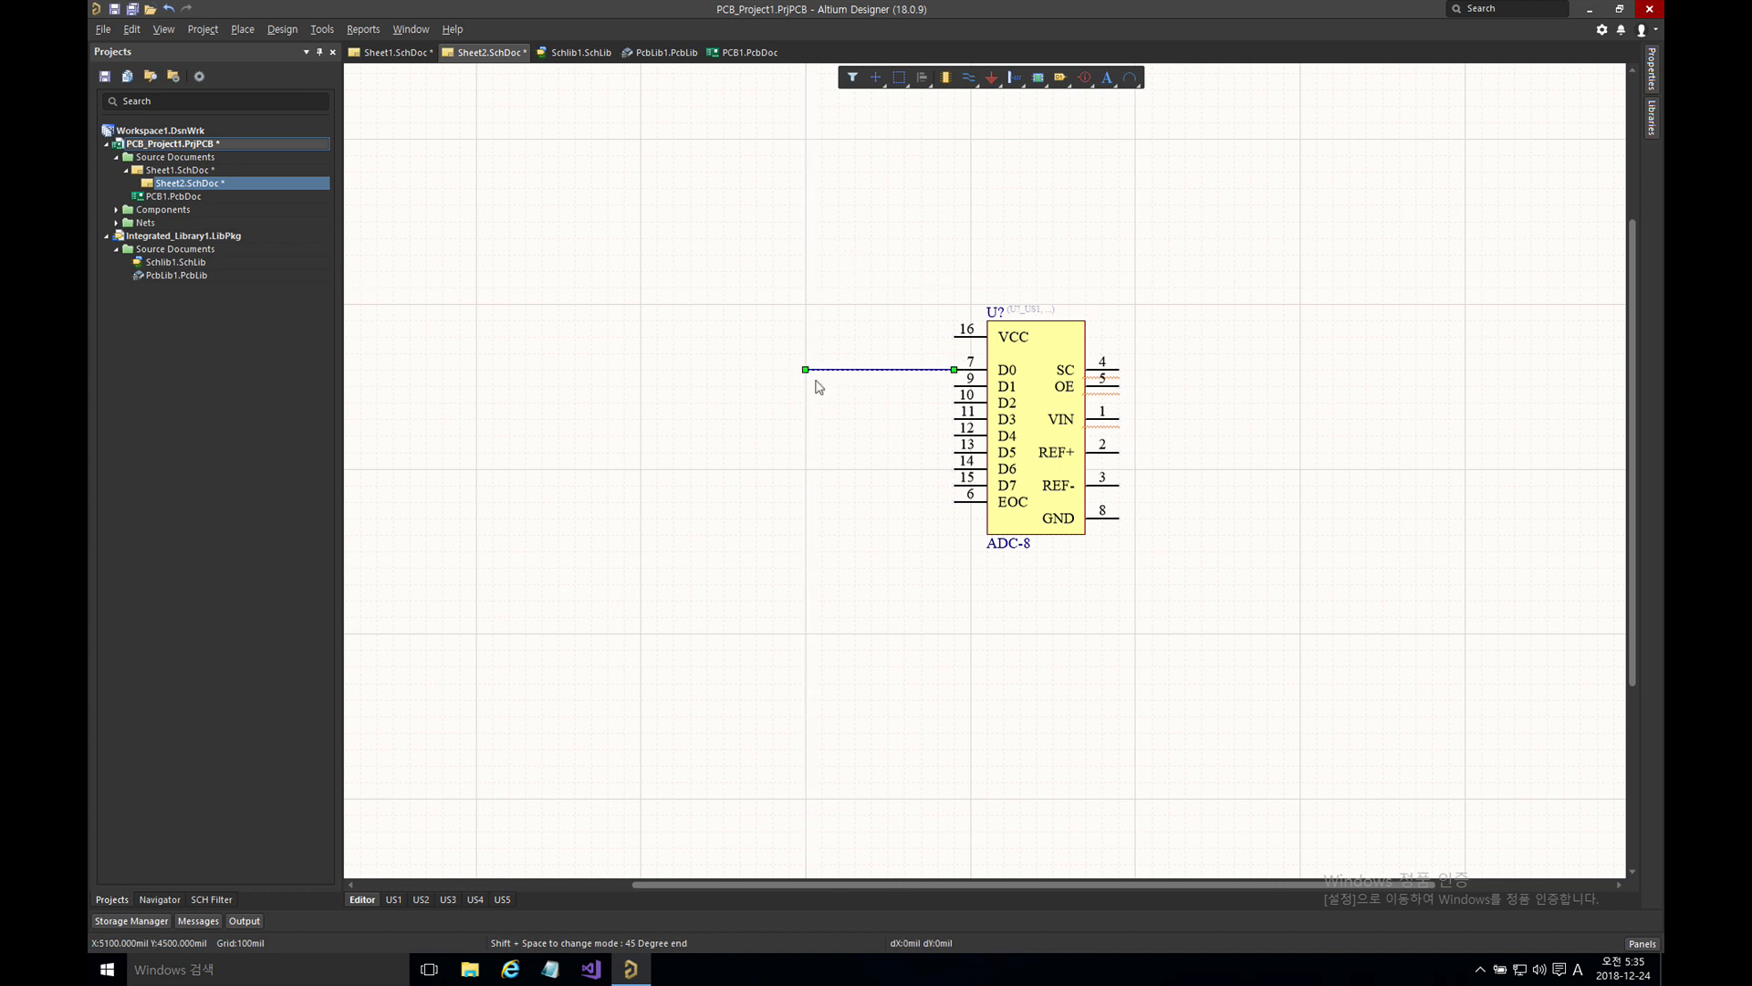
- Place a port about 700 mil wide at the free end of the D0 wire and name it DATA
left_click(811, 92)
left_click(1060, 78)
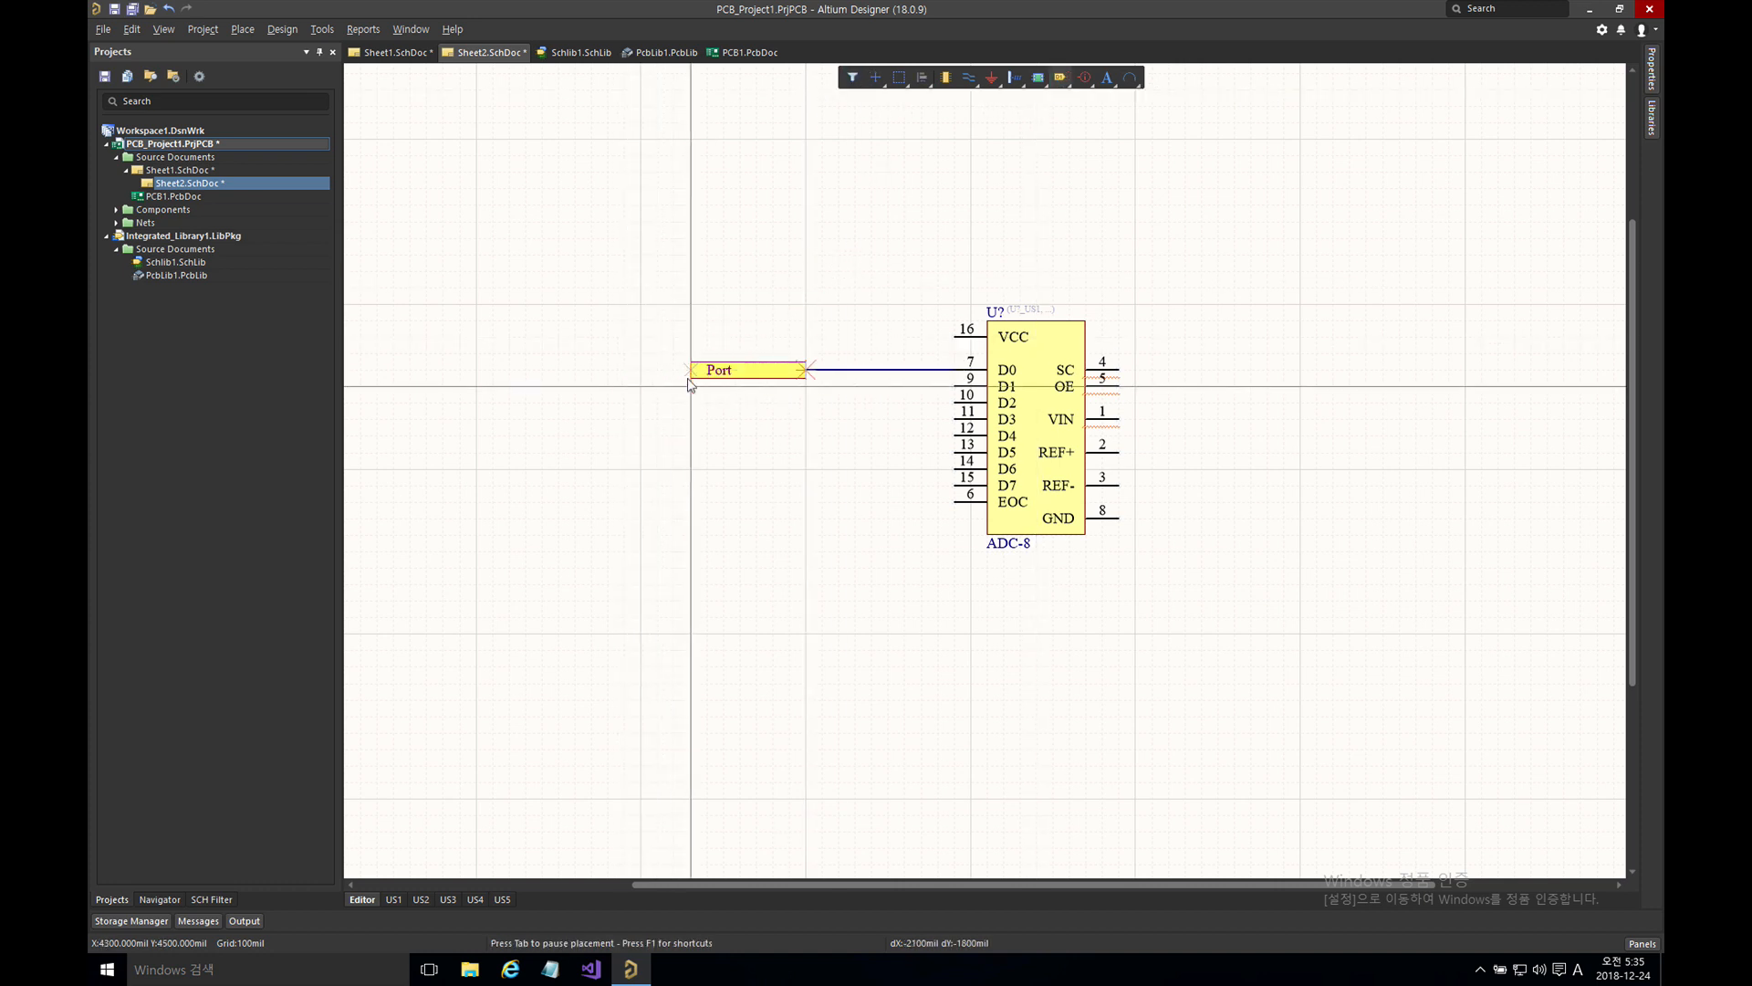
left_click(690, 369)
left_click(806, 369)
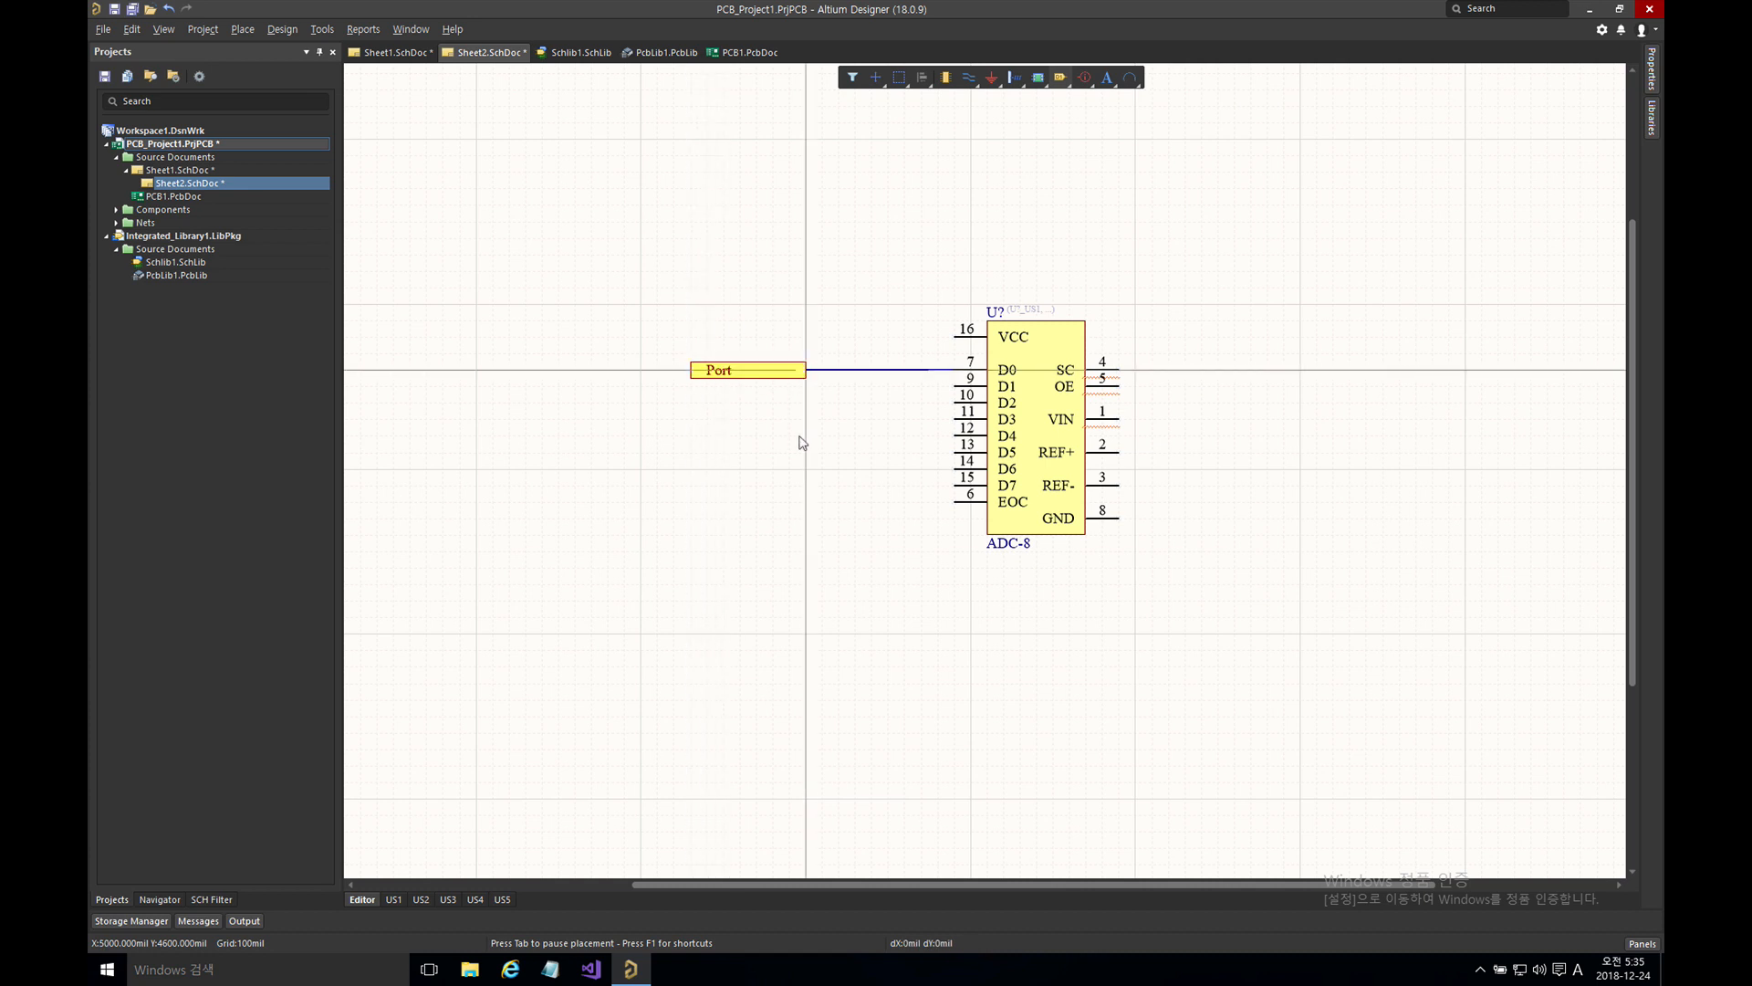
key("Tab")
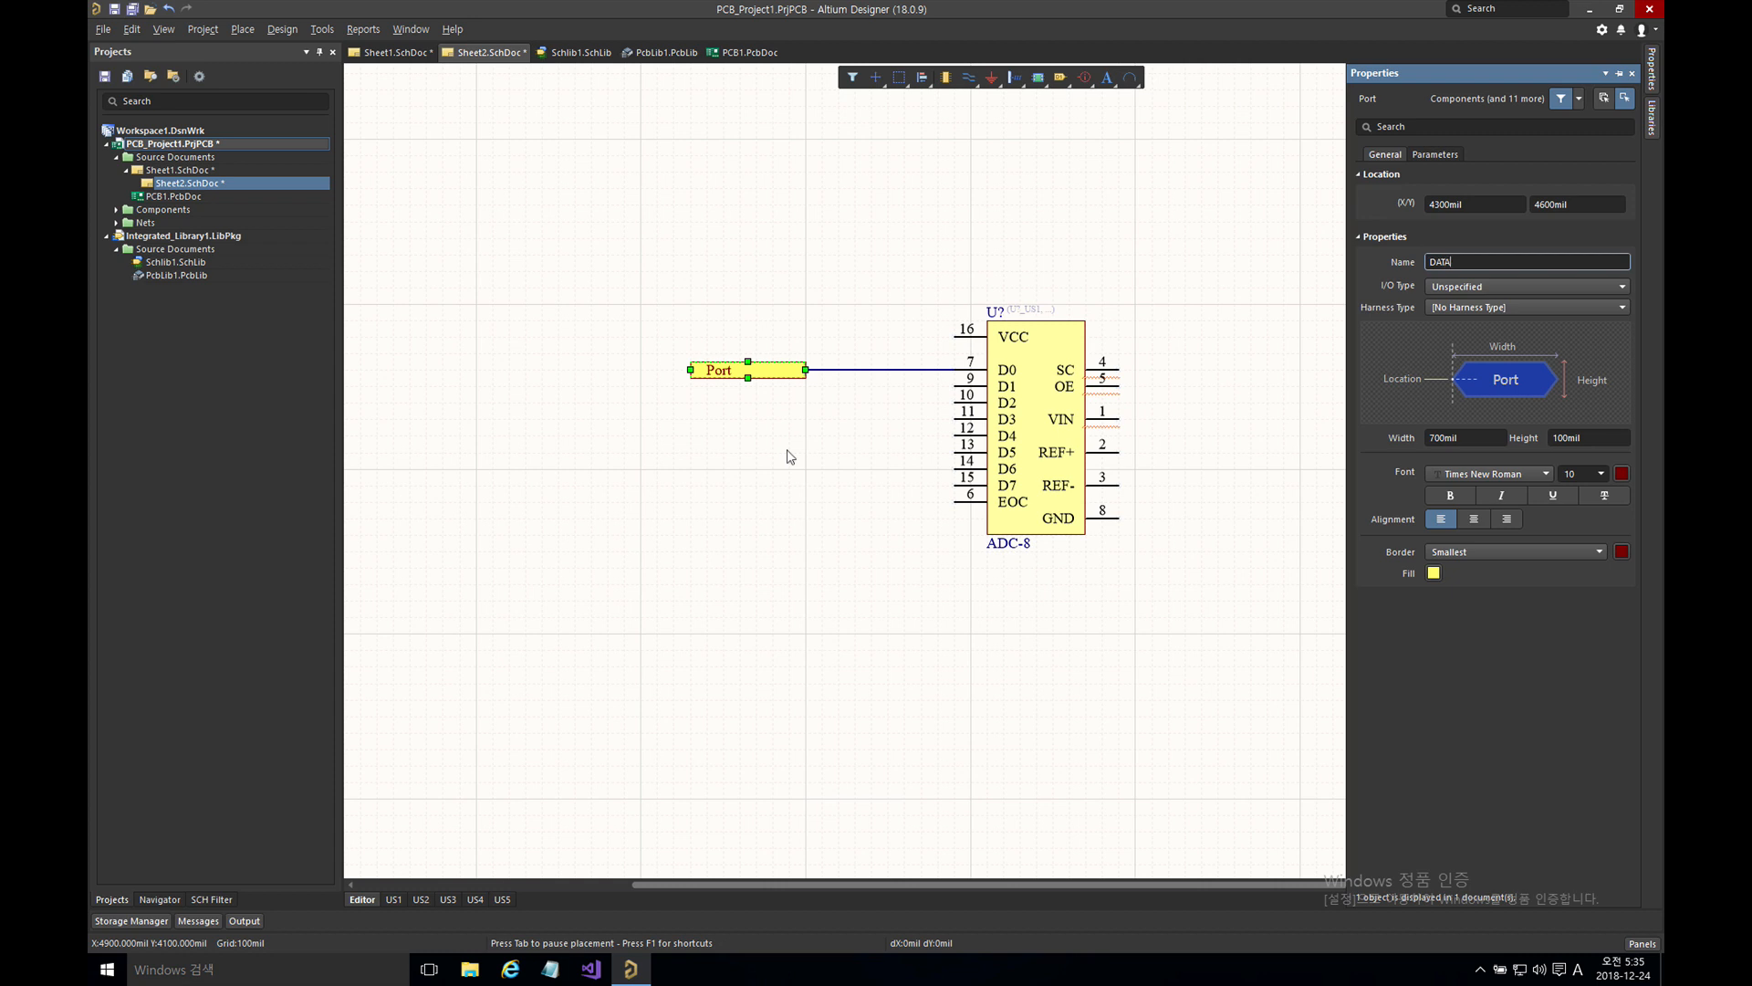
type("DATA")
key("Return")
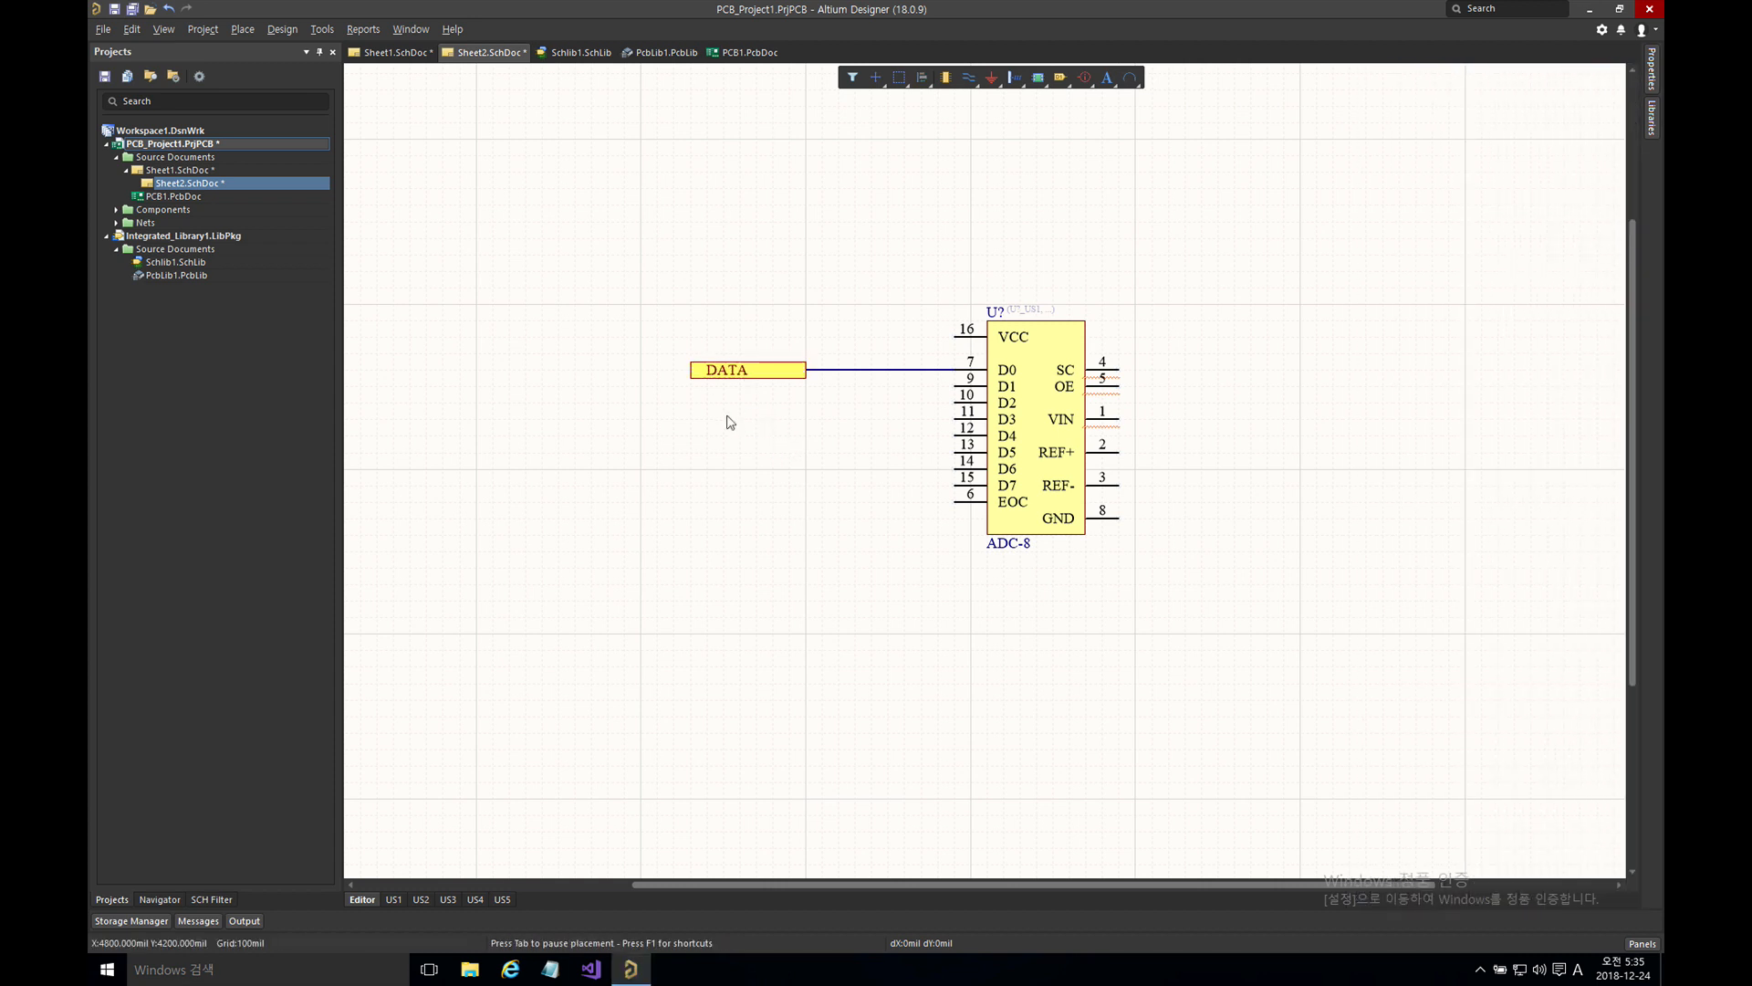
- Rename the sheet entry of the repeated Sheet2 symbol on Sheet1 as REPEAT(DATA)
left_click(392, 52)
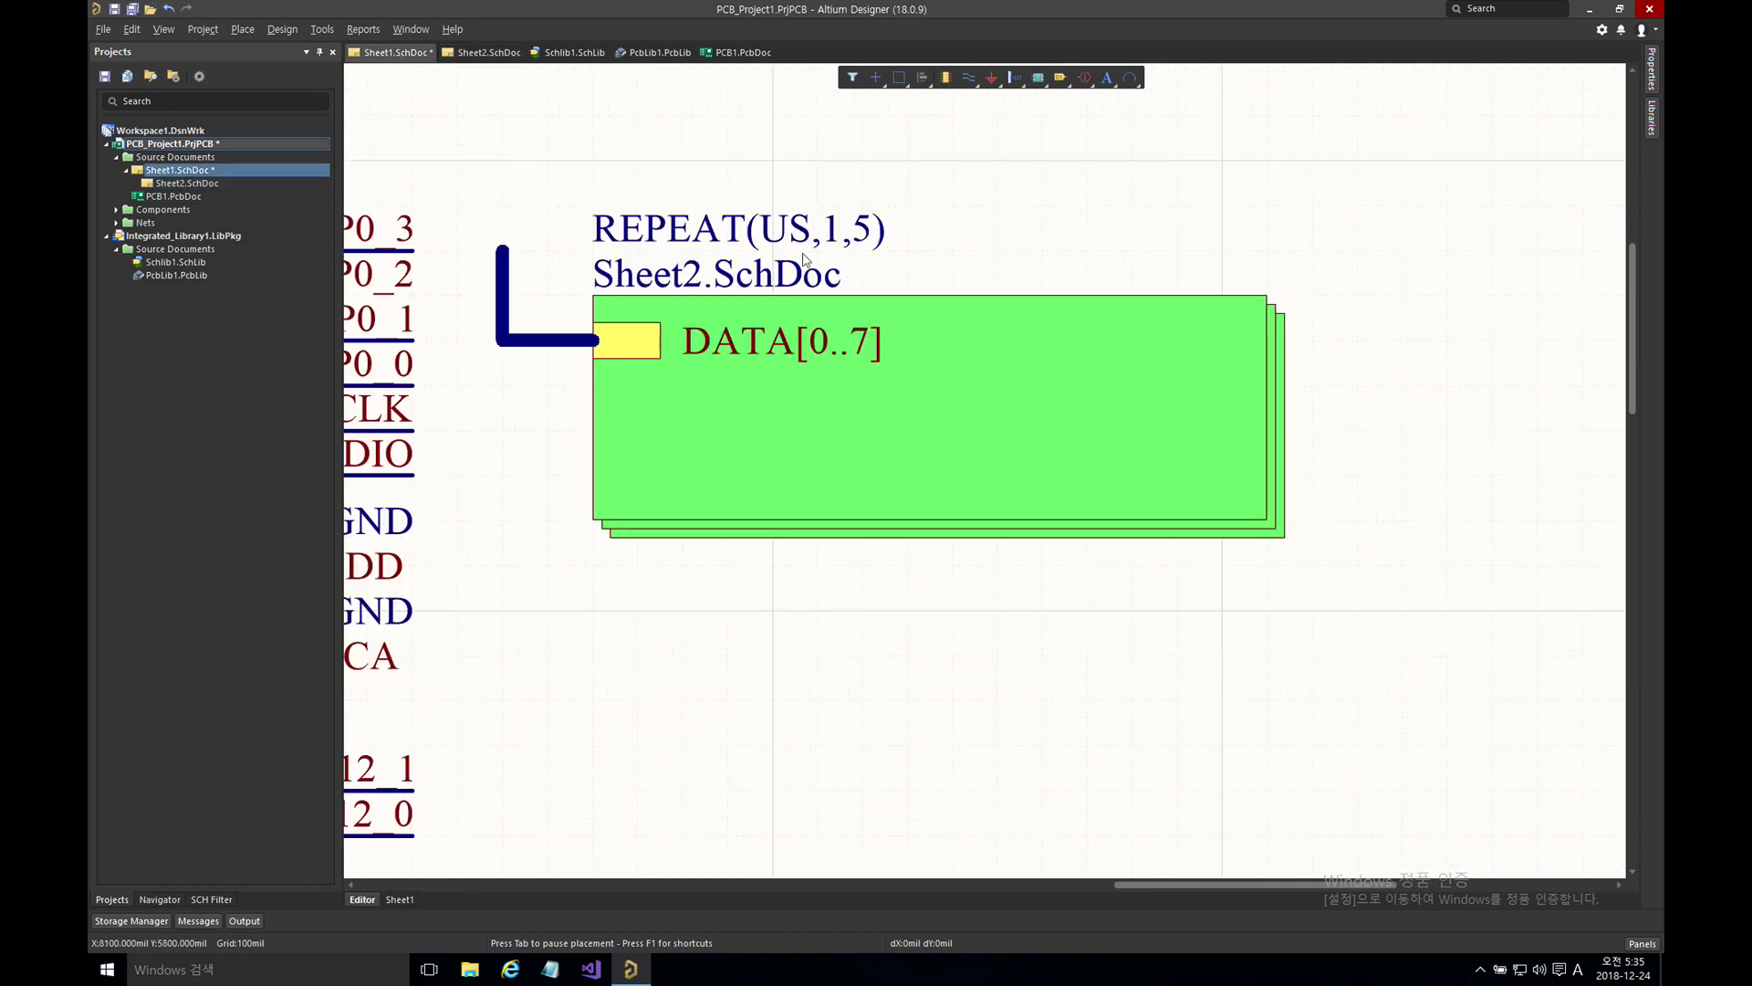
right_click_drag(804, 259, 1029, 319)
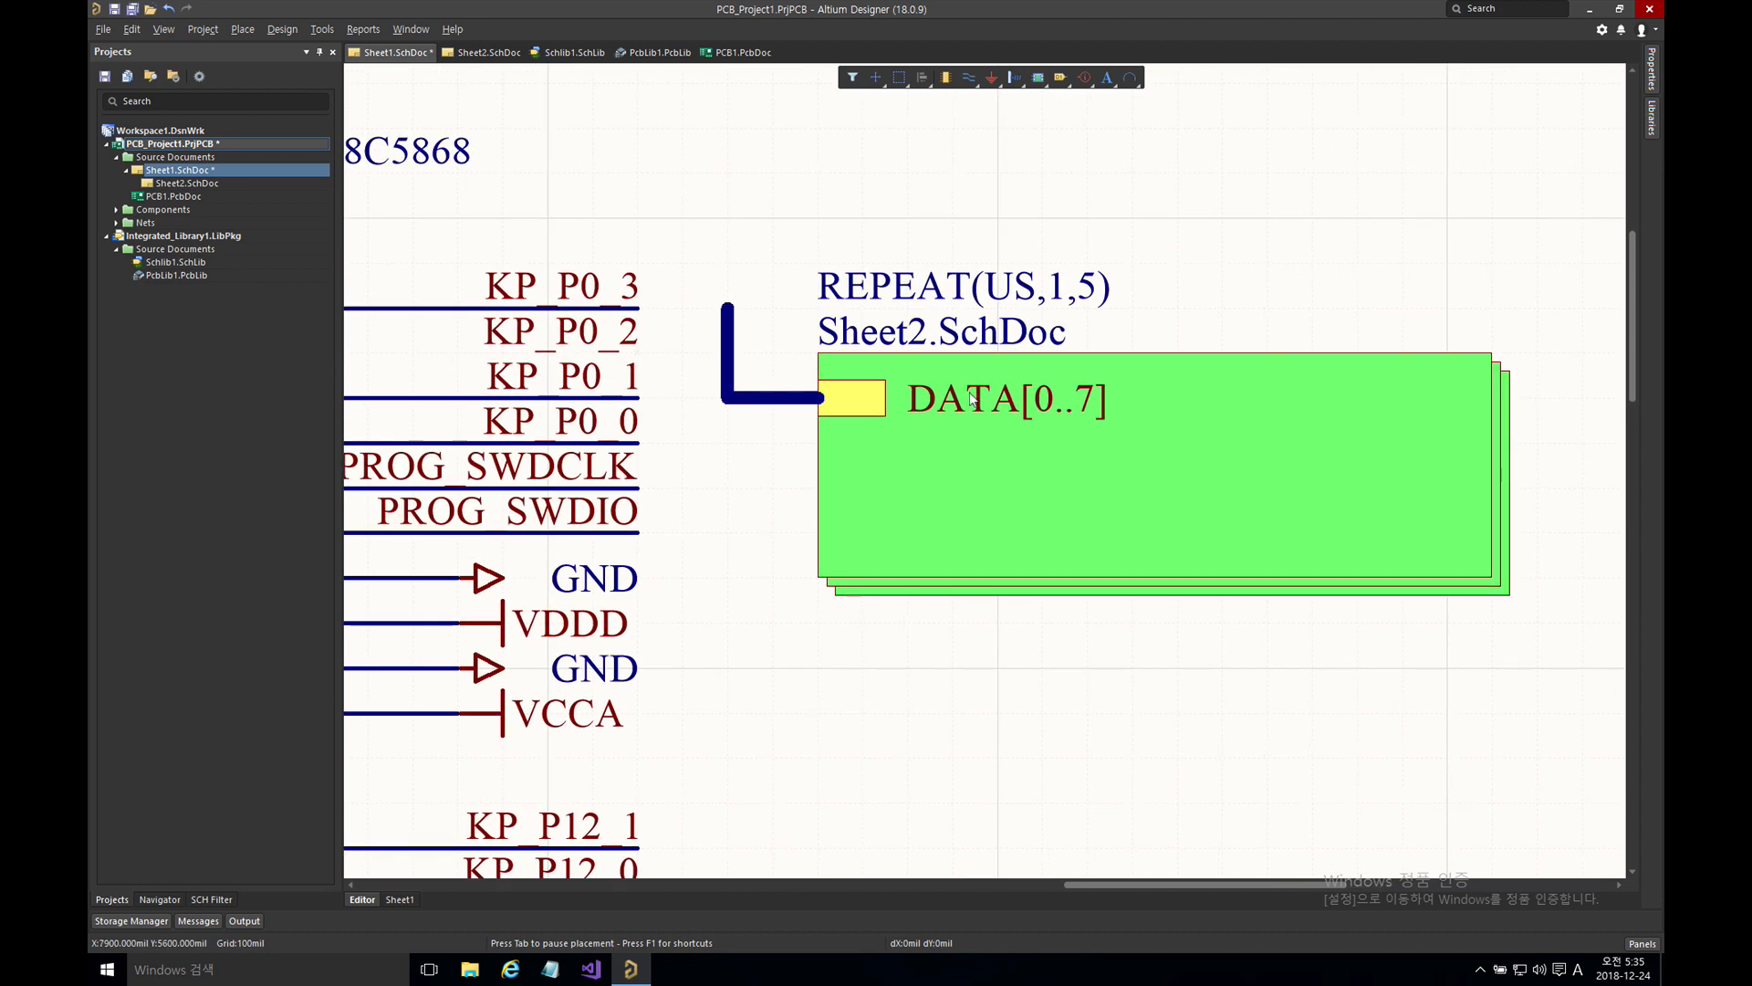
key("Tab")
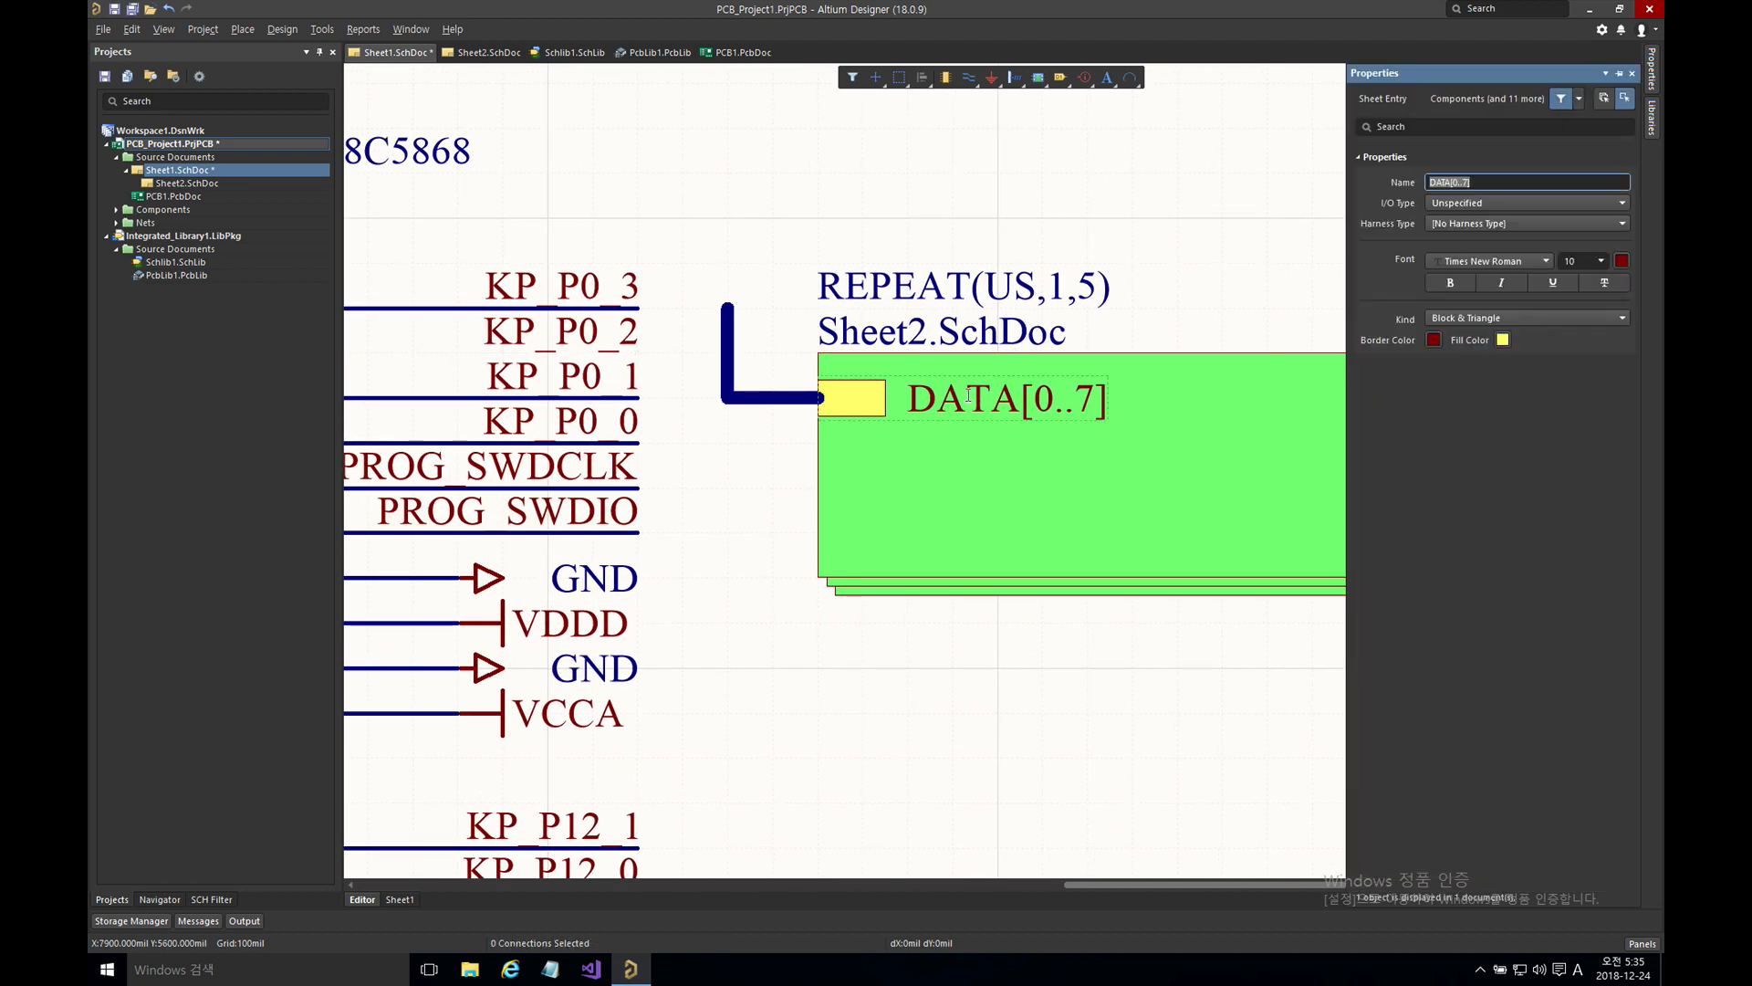
type("REPEAT(DATA")
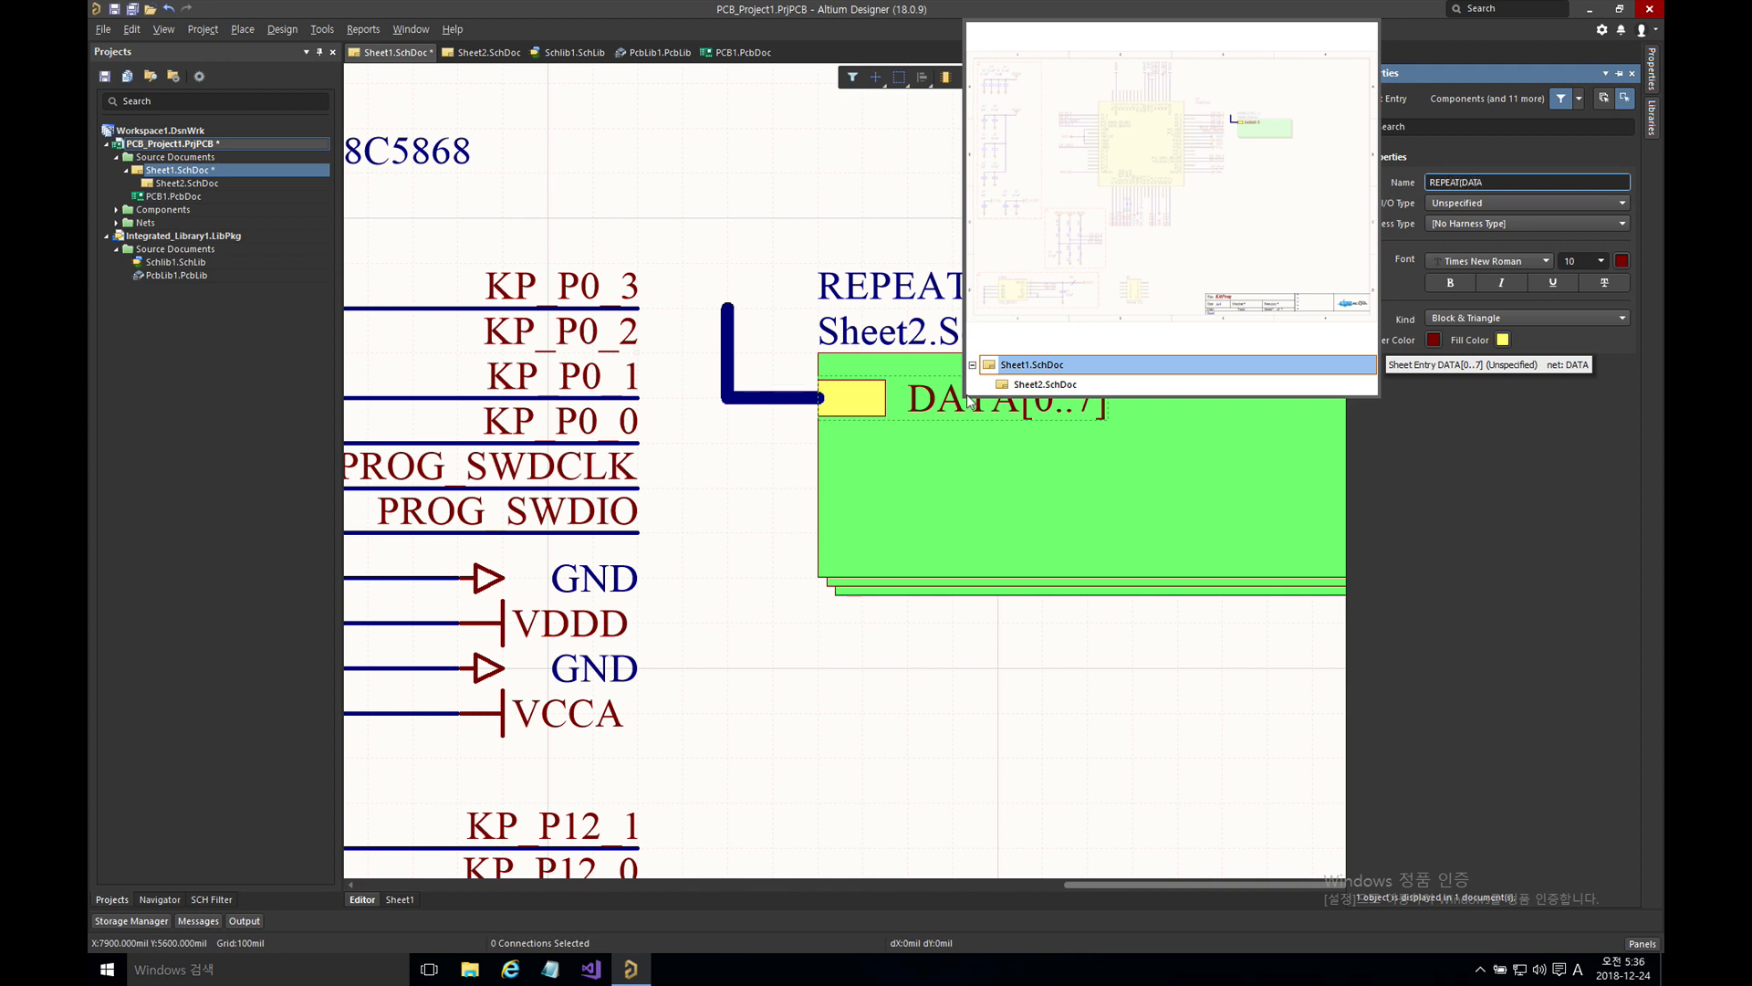
type(")")
key("Return")
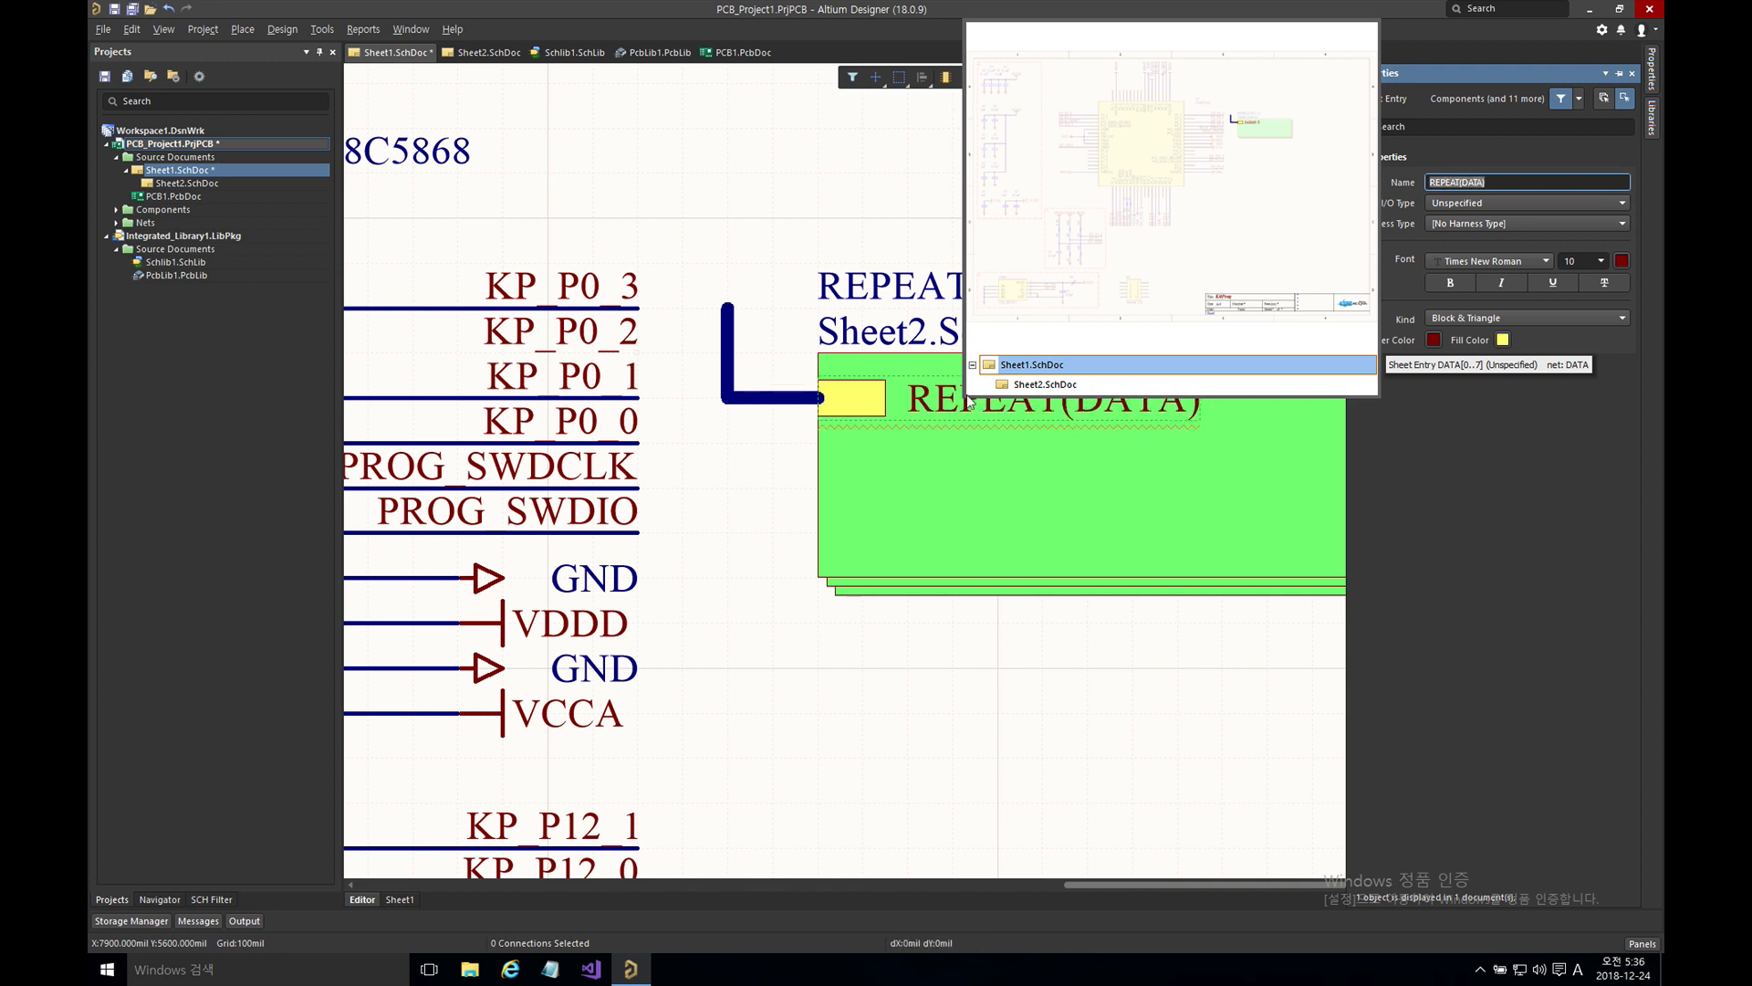
left_click(842, 244)
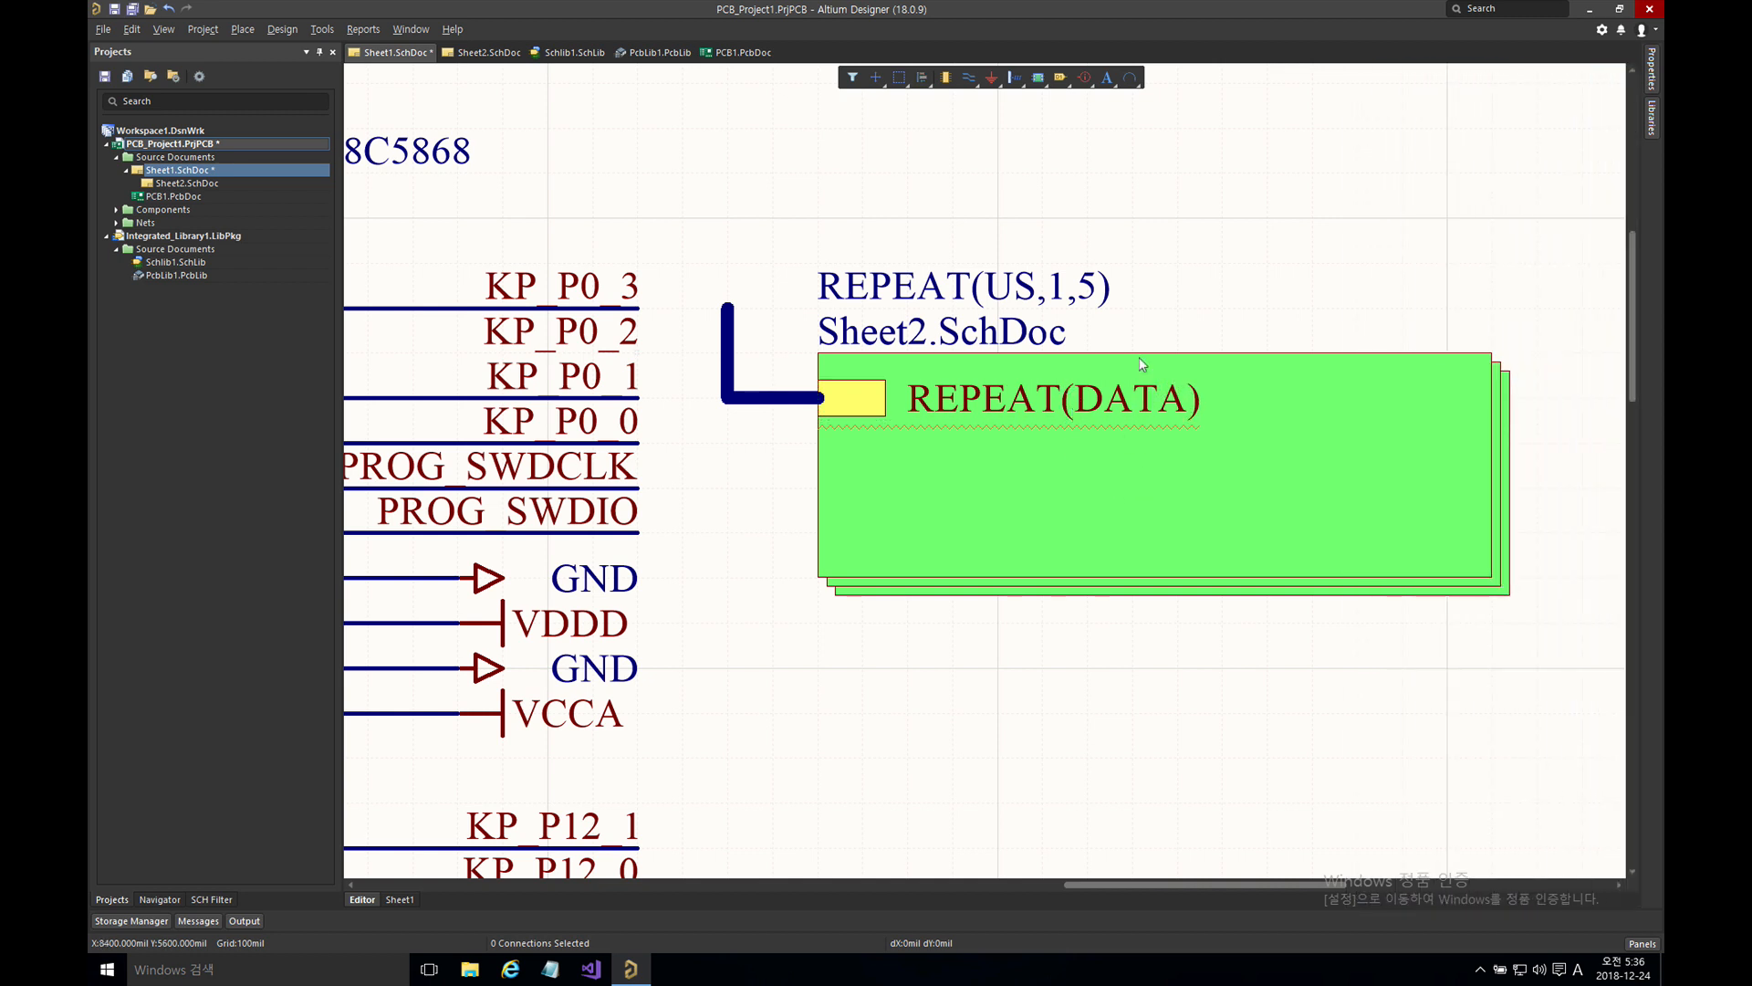
- Replace the bus at the REPEAT(DATA) entry with a wire running up and about 700 mil across above the sheet symbol
left_click_drag(692, 270, 848, 455)
key("Delete")
key("p")
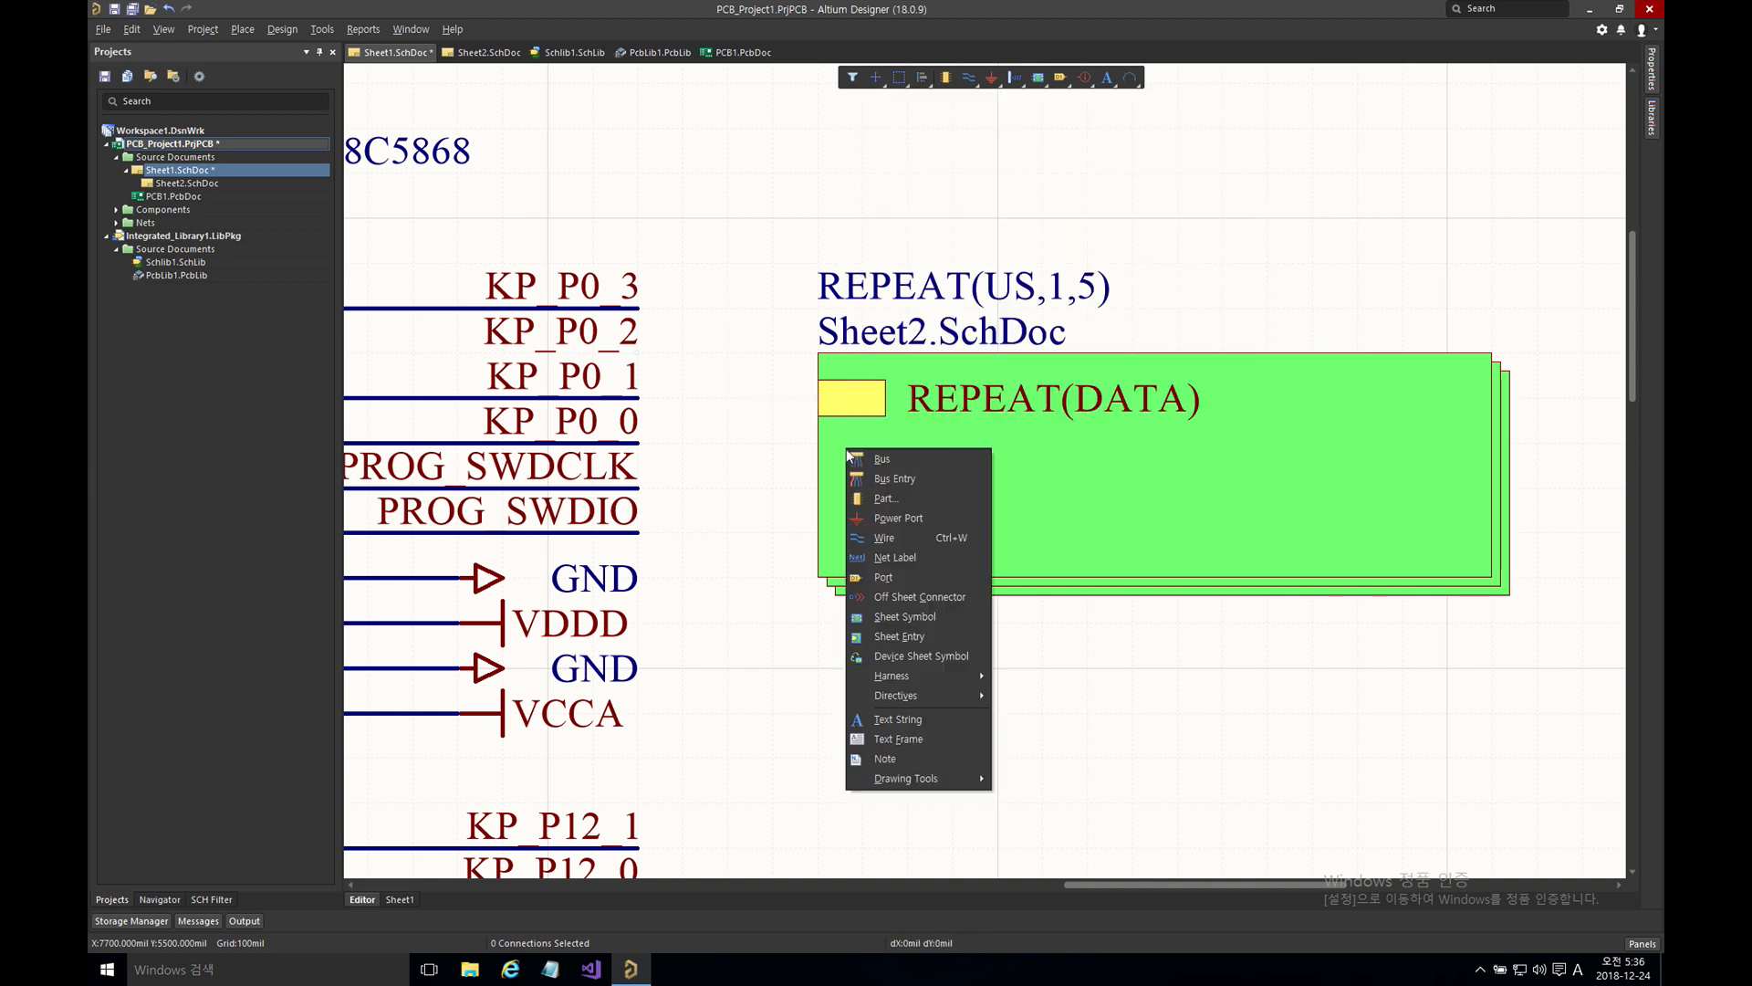
key("w")
left_click(821, 405)
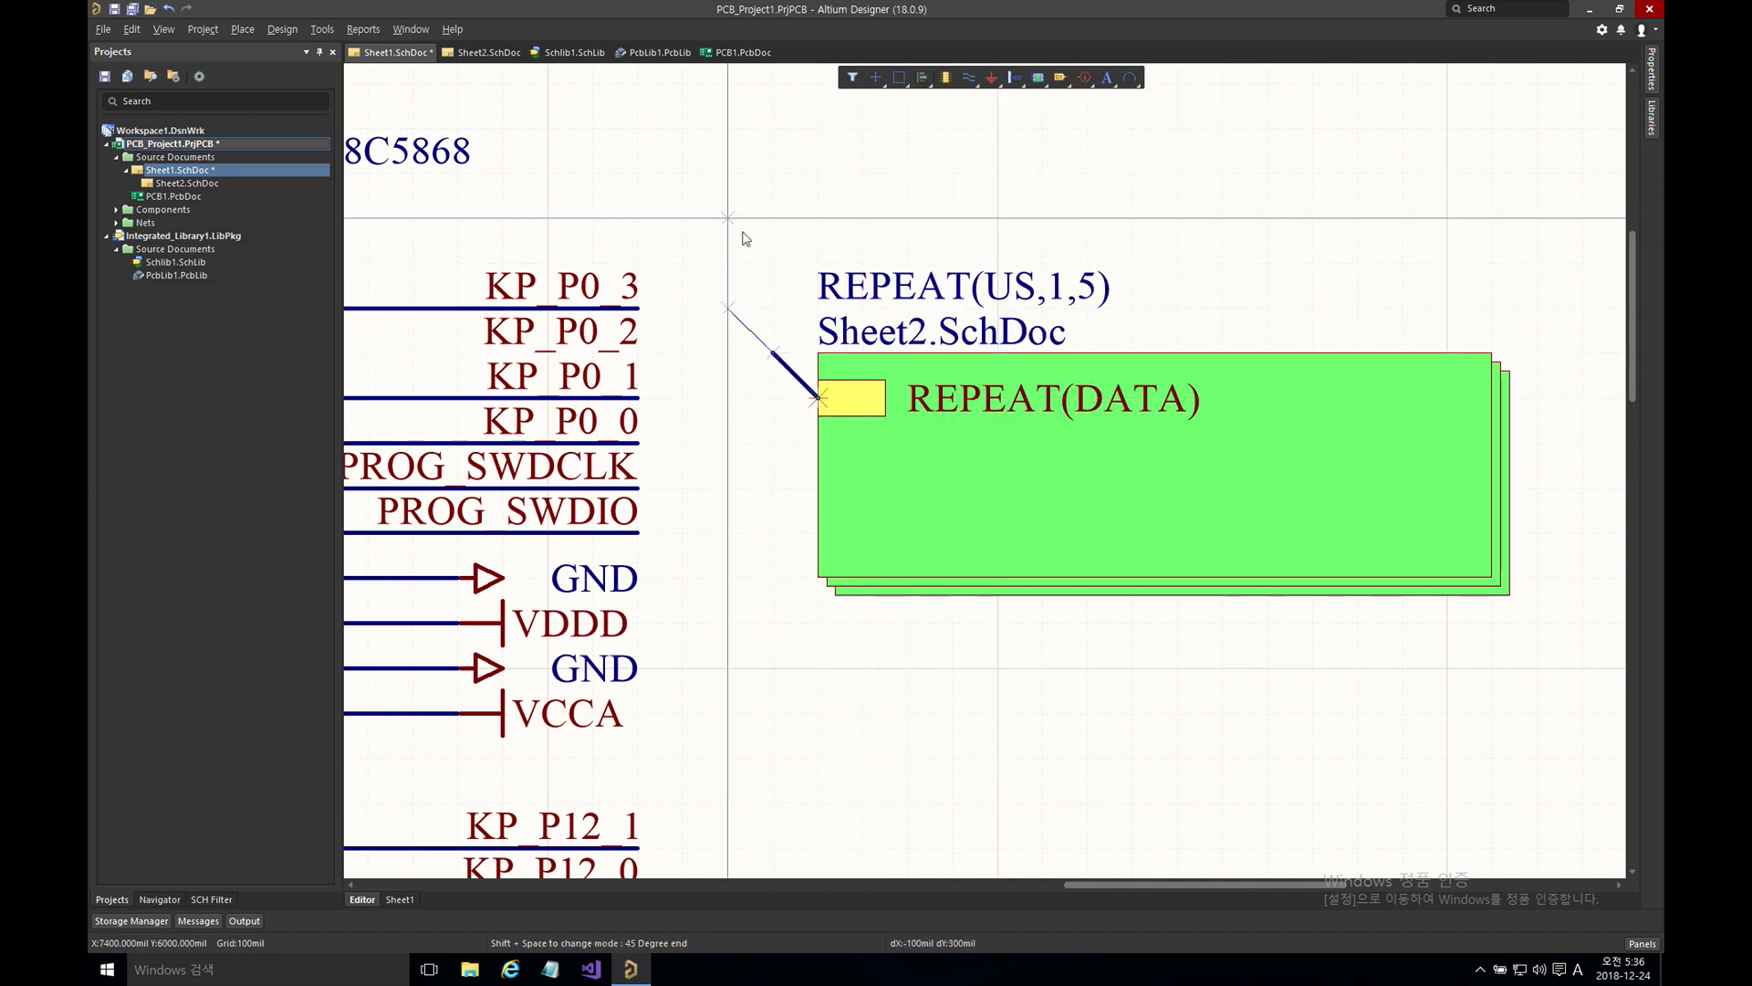
left_click(766, 217)
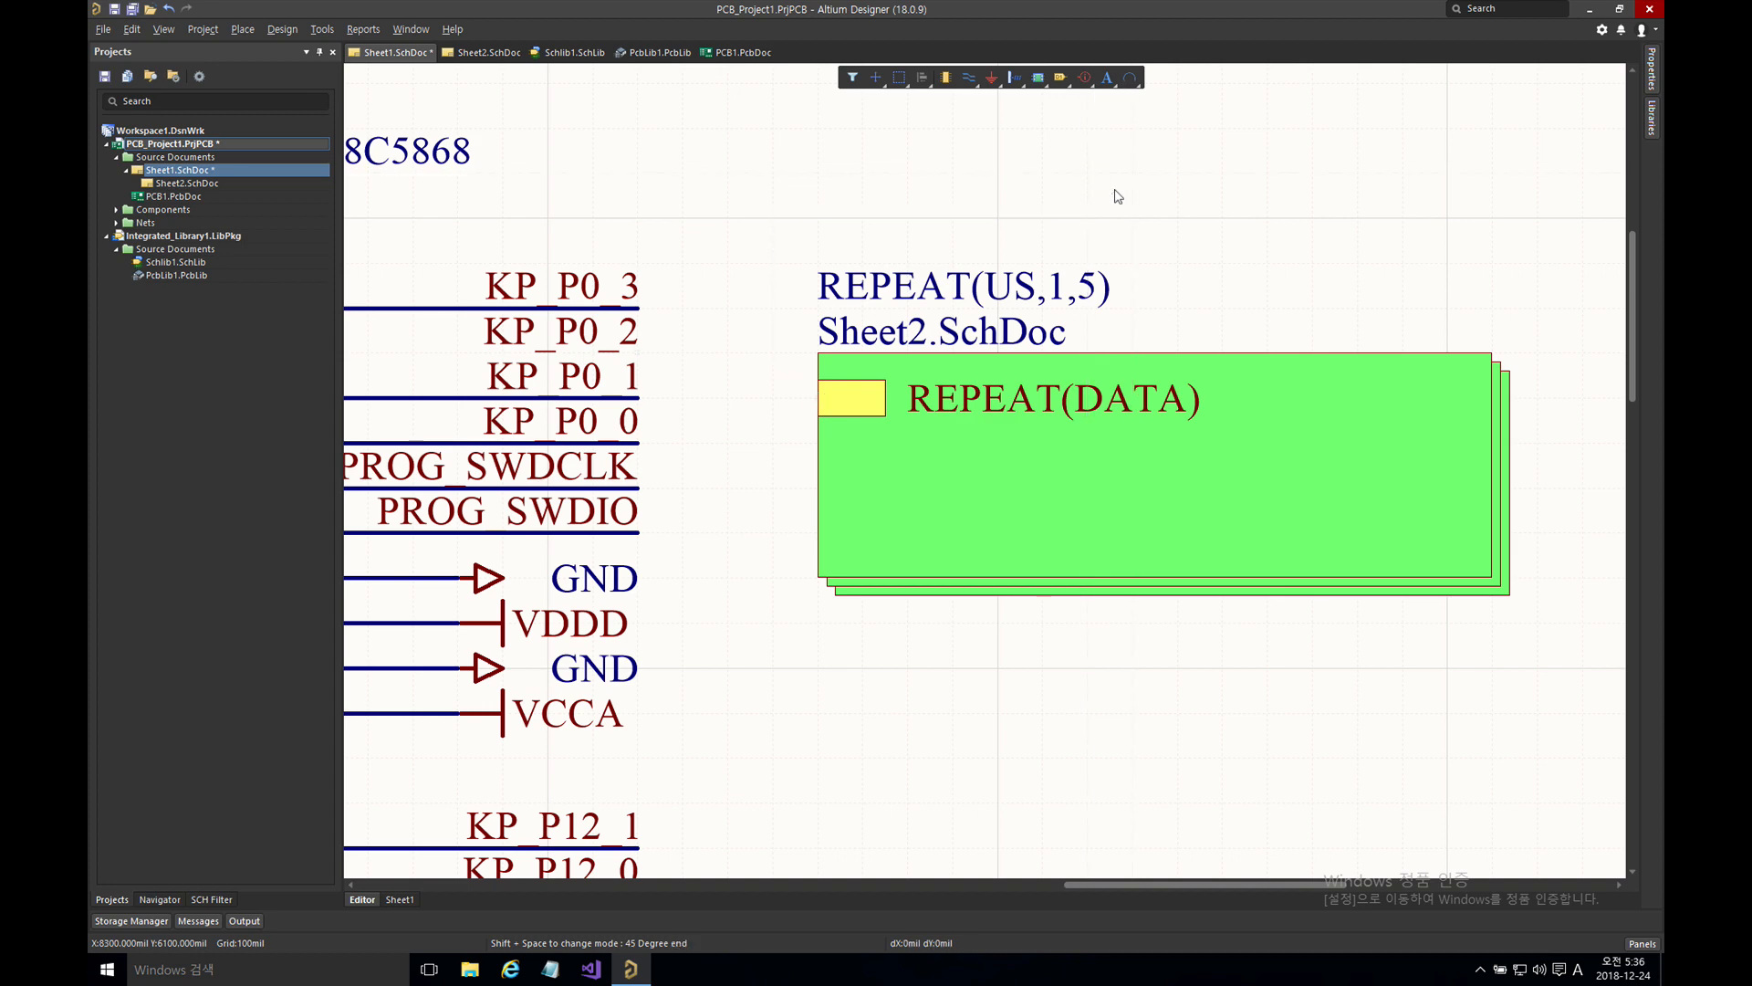
right_click_drag(1108, 171, 1006, 211)
left_click(924, 255)
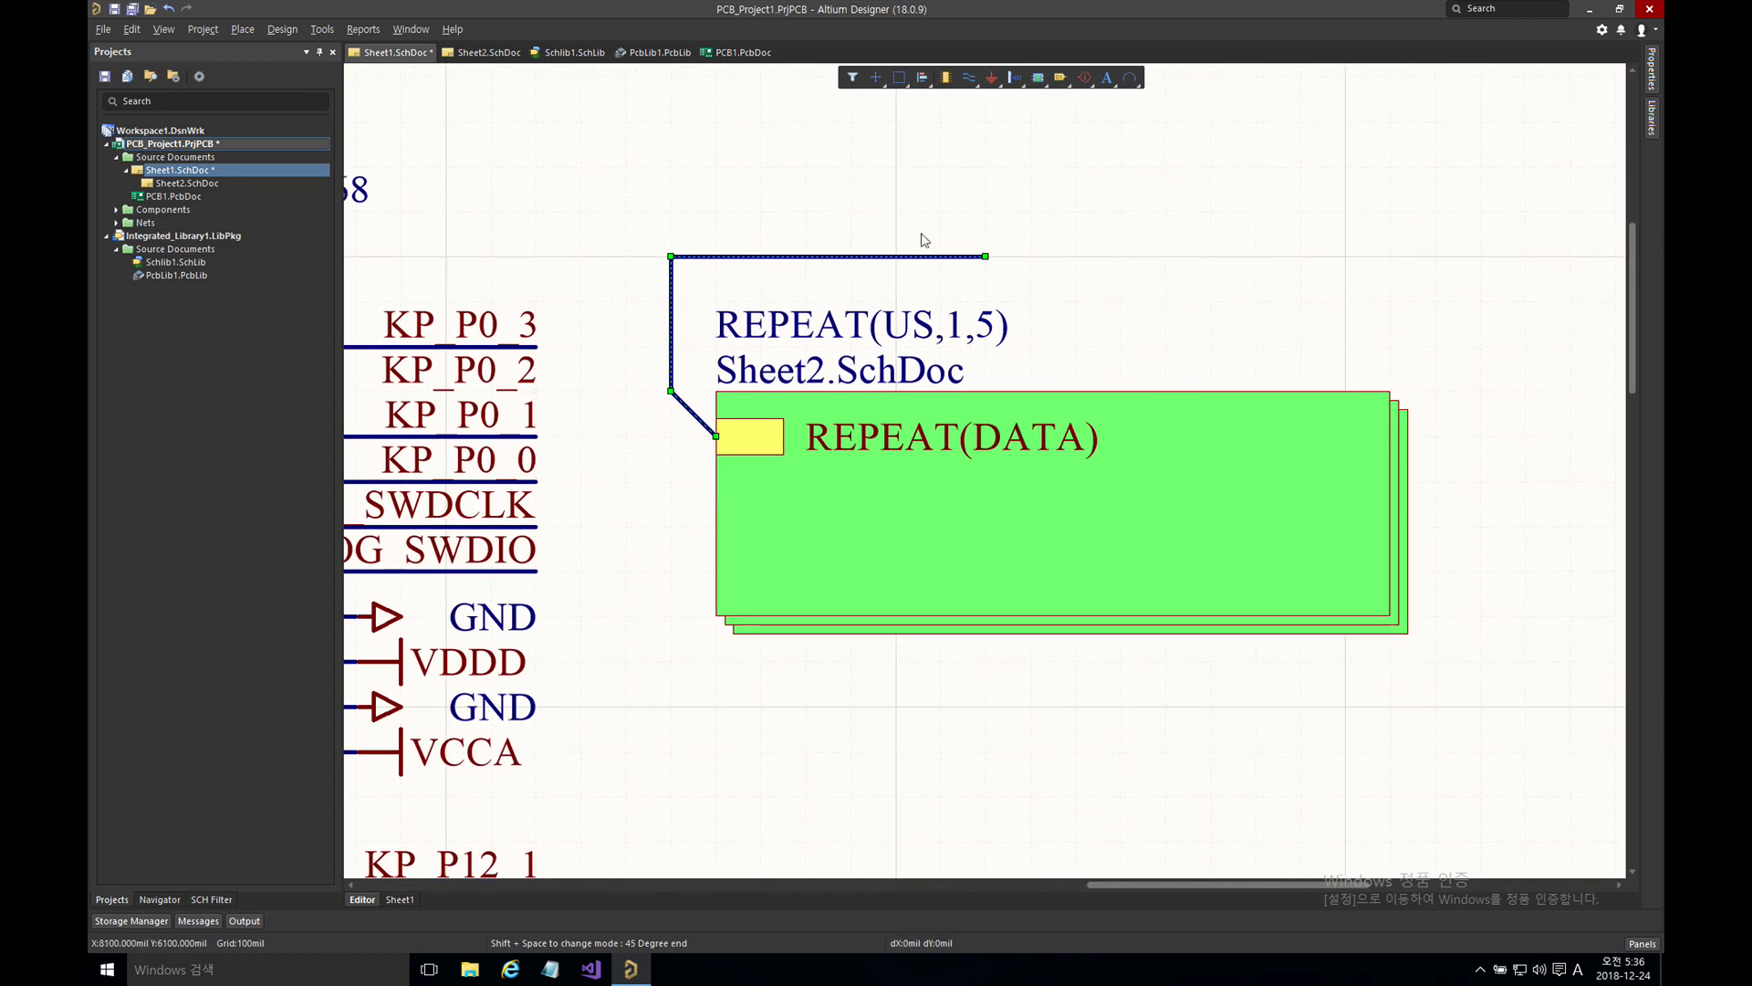
- Place a net label named DATA on the horizontal part of the new wire
key("p")
key("n")
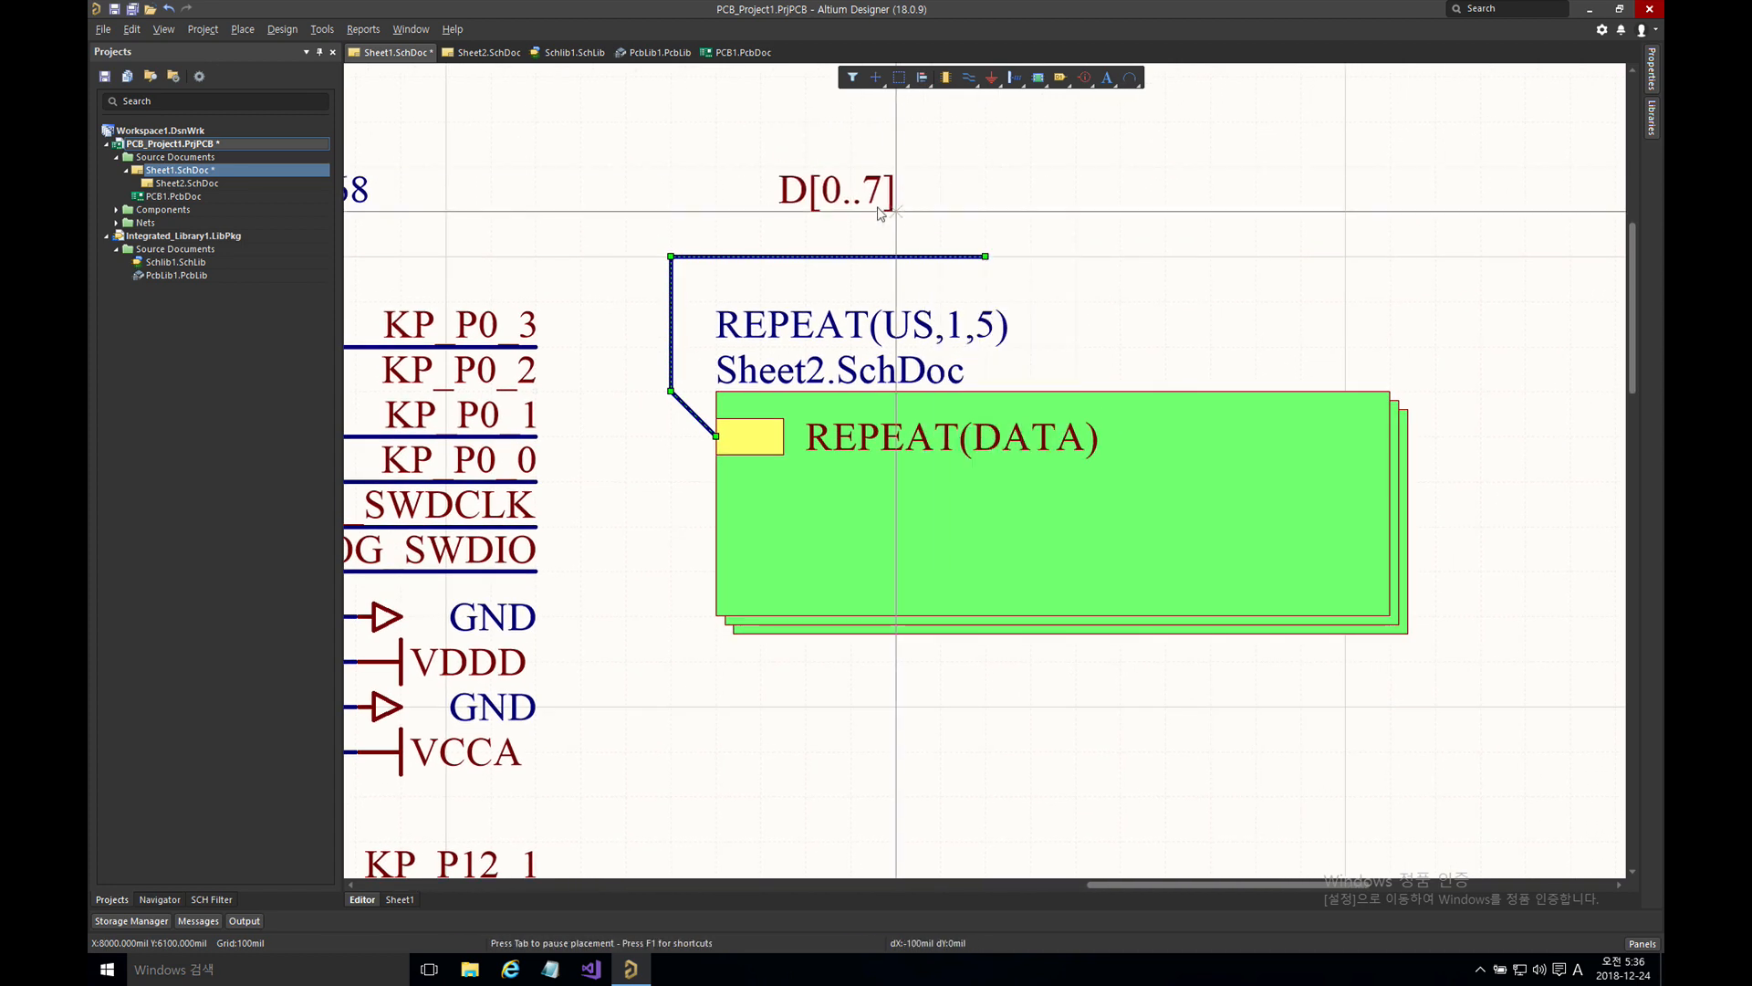
key("Tab")
type("D")
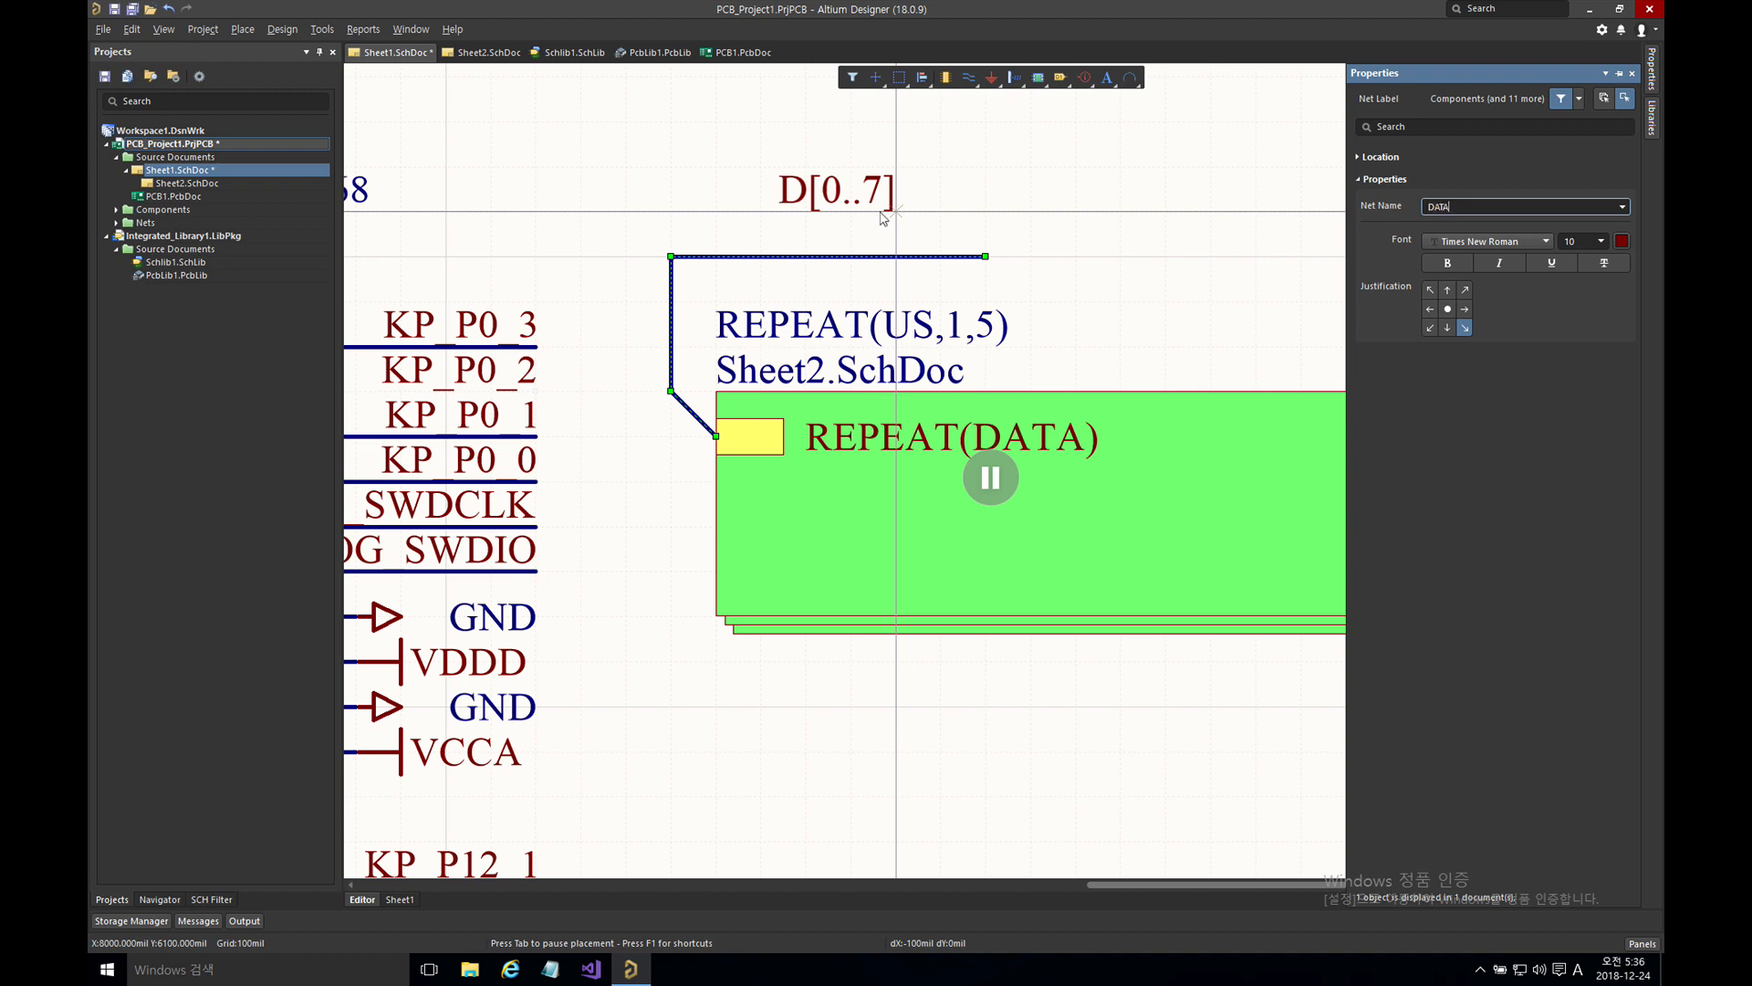
key("Return")
left_click(809, 259)
right_click(828, 258)
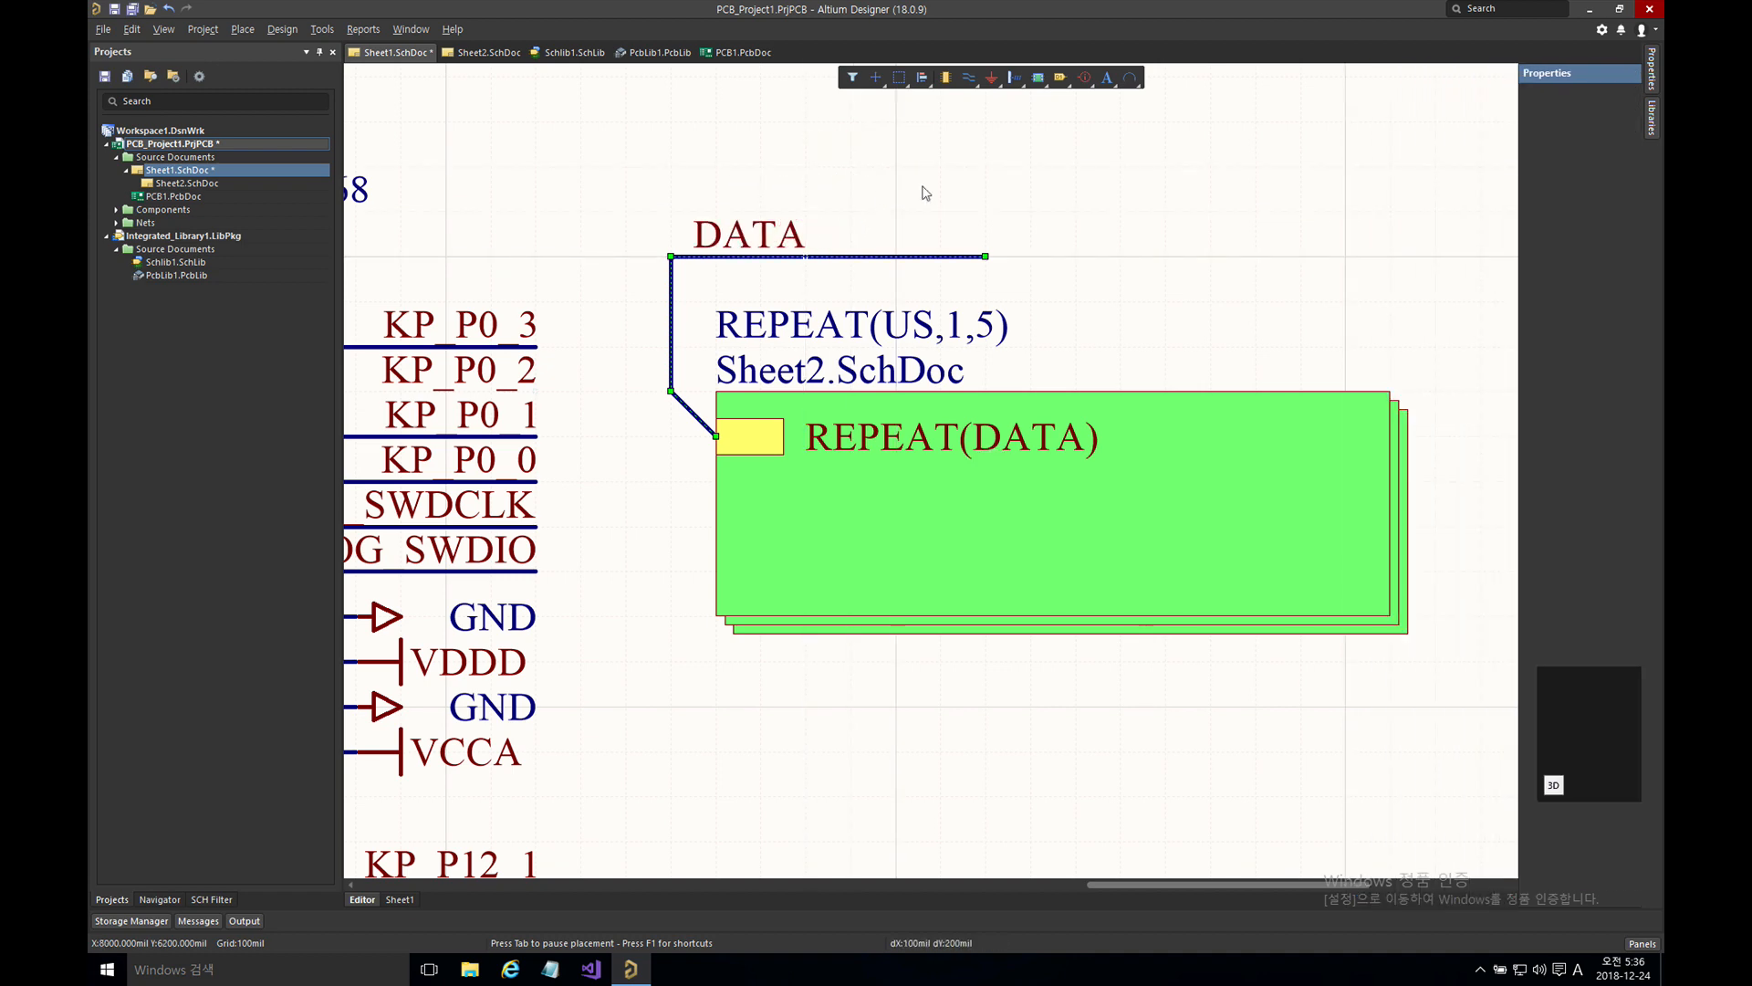
- Draw a horizontal bus about 700 mil long continuing from the end of the DATA wire
mouse_move(939, 234)
right_mouse_down()
mouse_move(902, 245)
mouse_move(931, 265)
right_mouse_up()
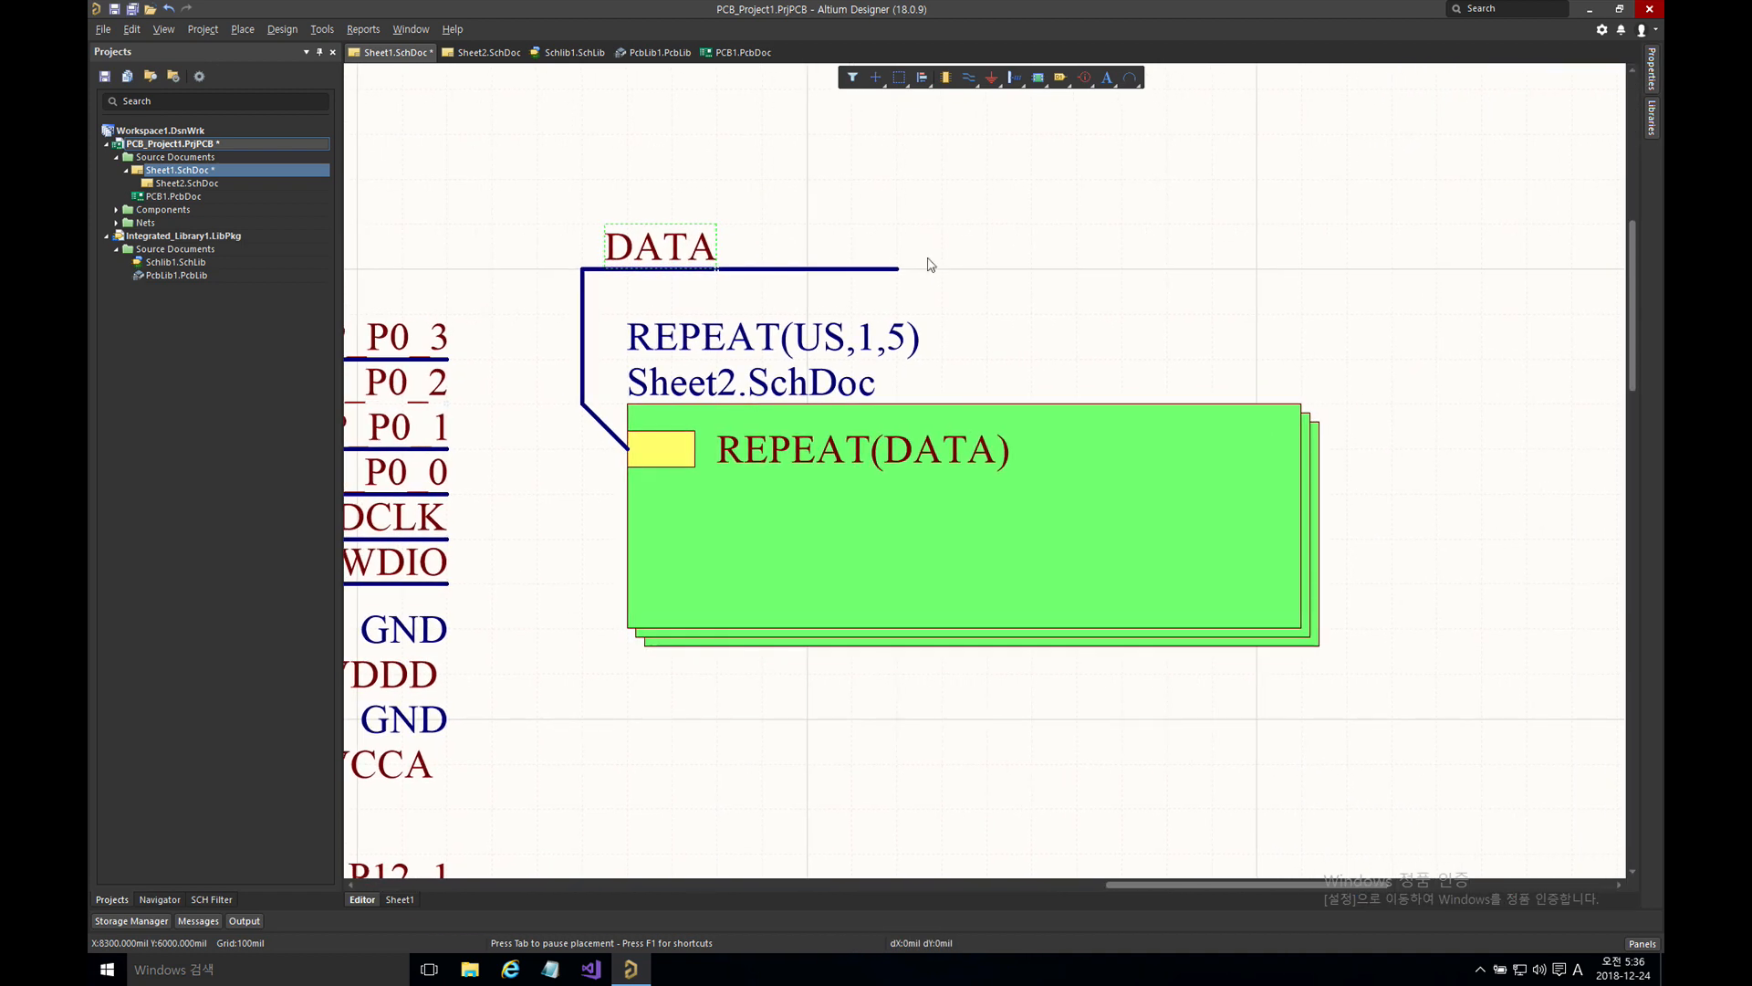
right_click(928, 264)
left_click(938, 259)
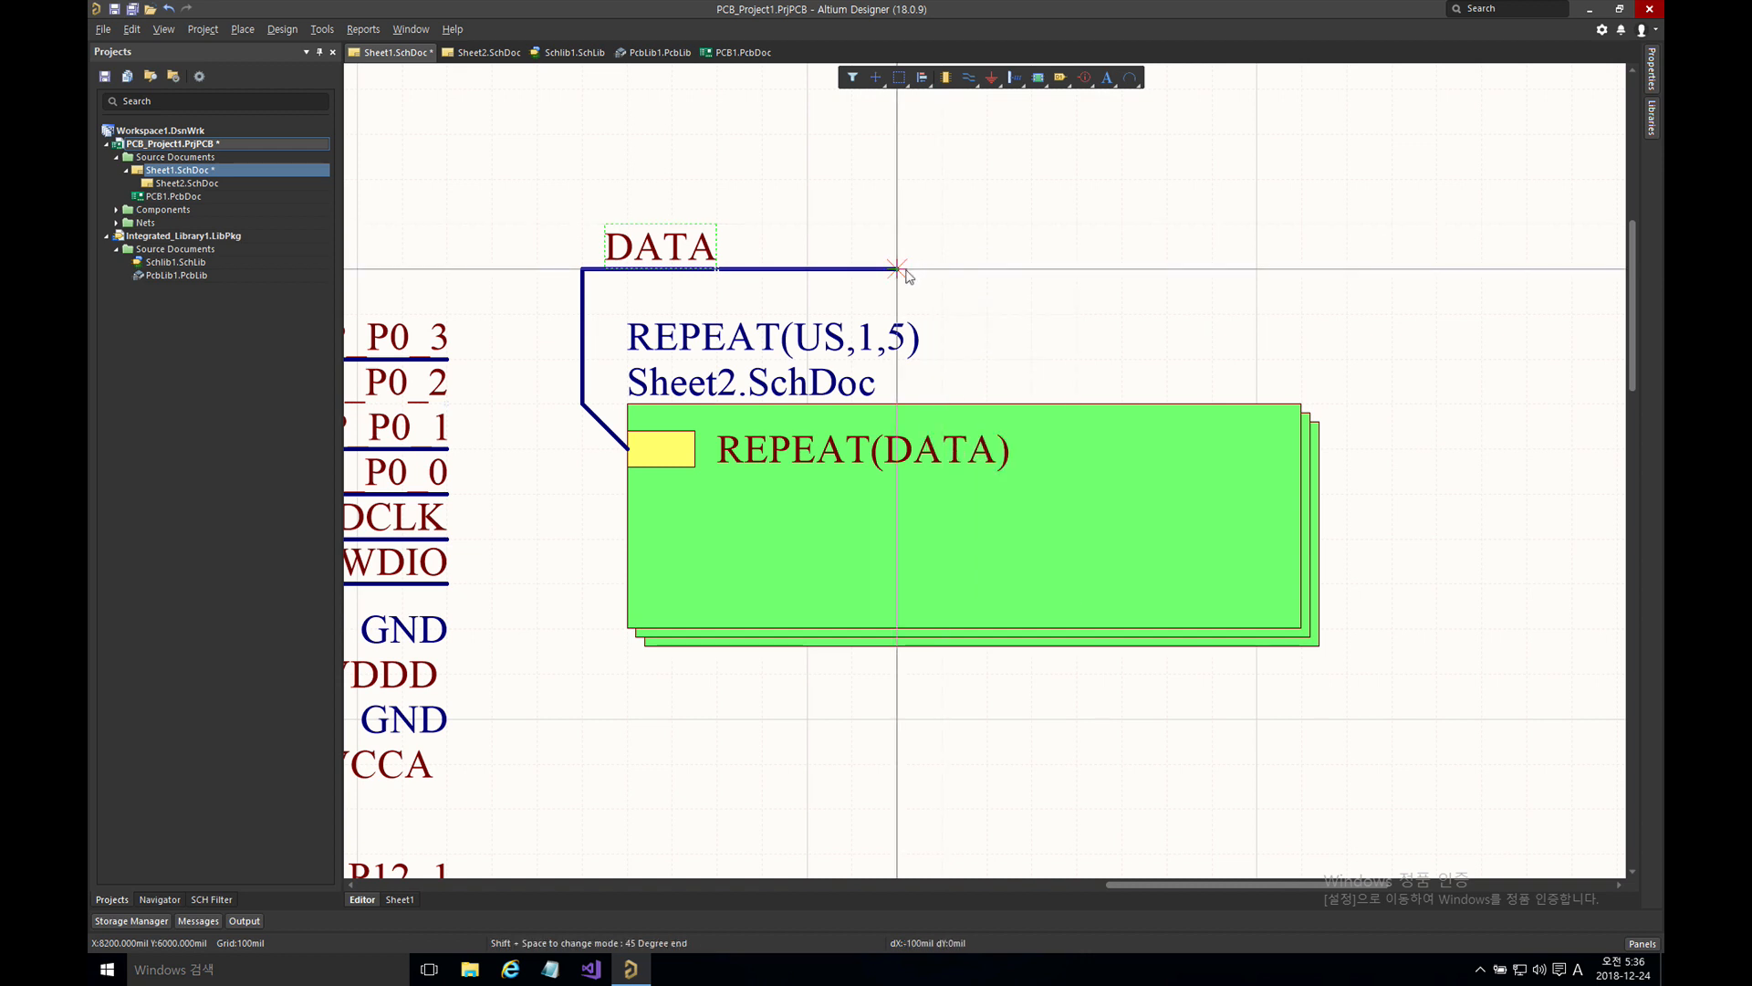
left_click(909, 277)
left_click(1220, 274)
right_click(1220, 274)
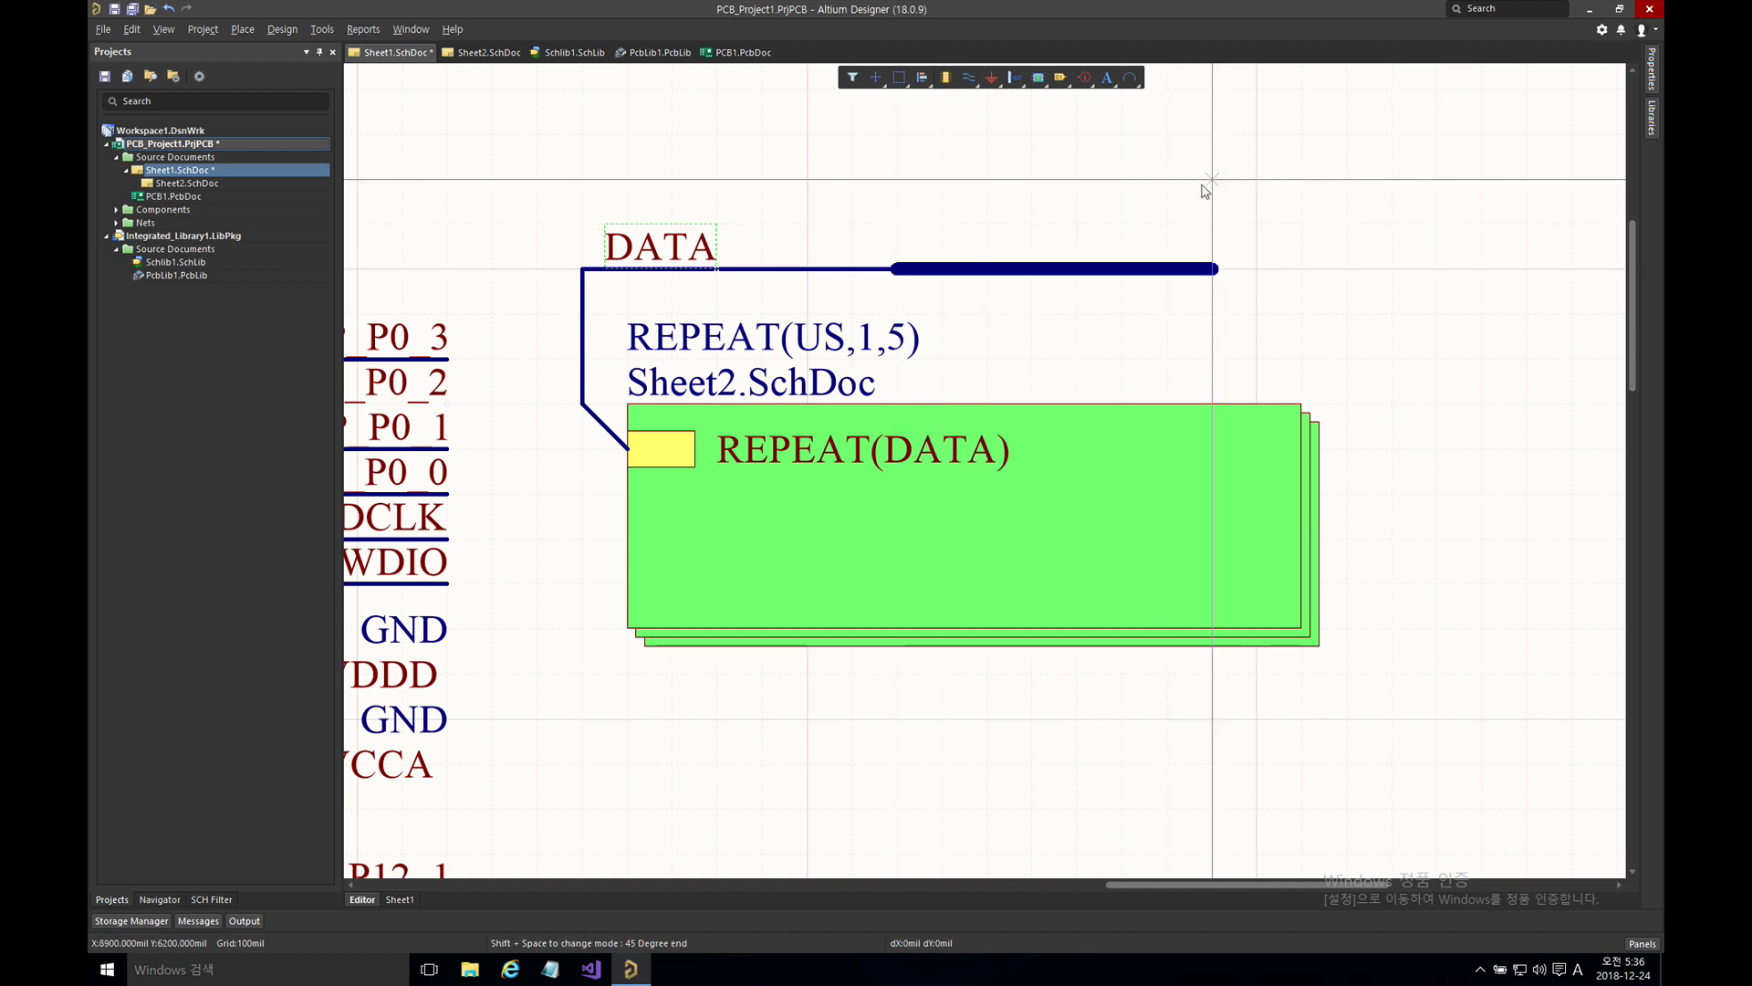
right_click(1088, 249)
- Place a net label named DATA[1..5] on the bus
key("p")
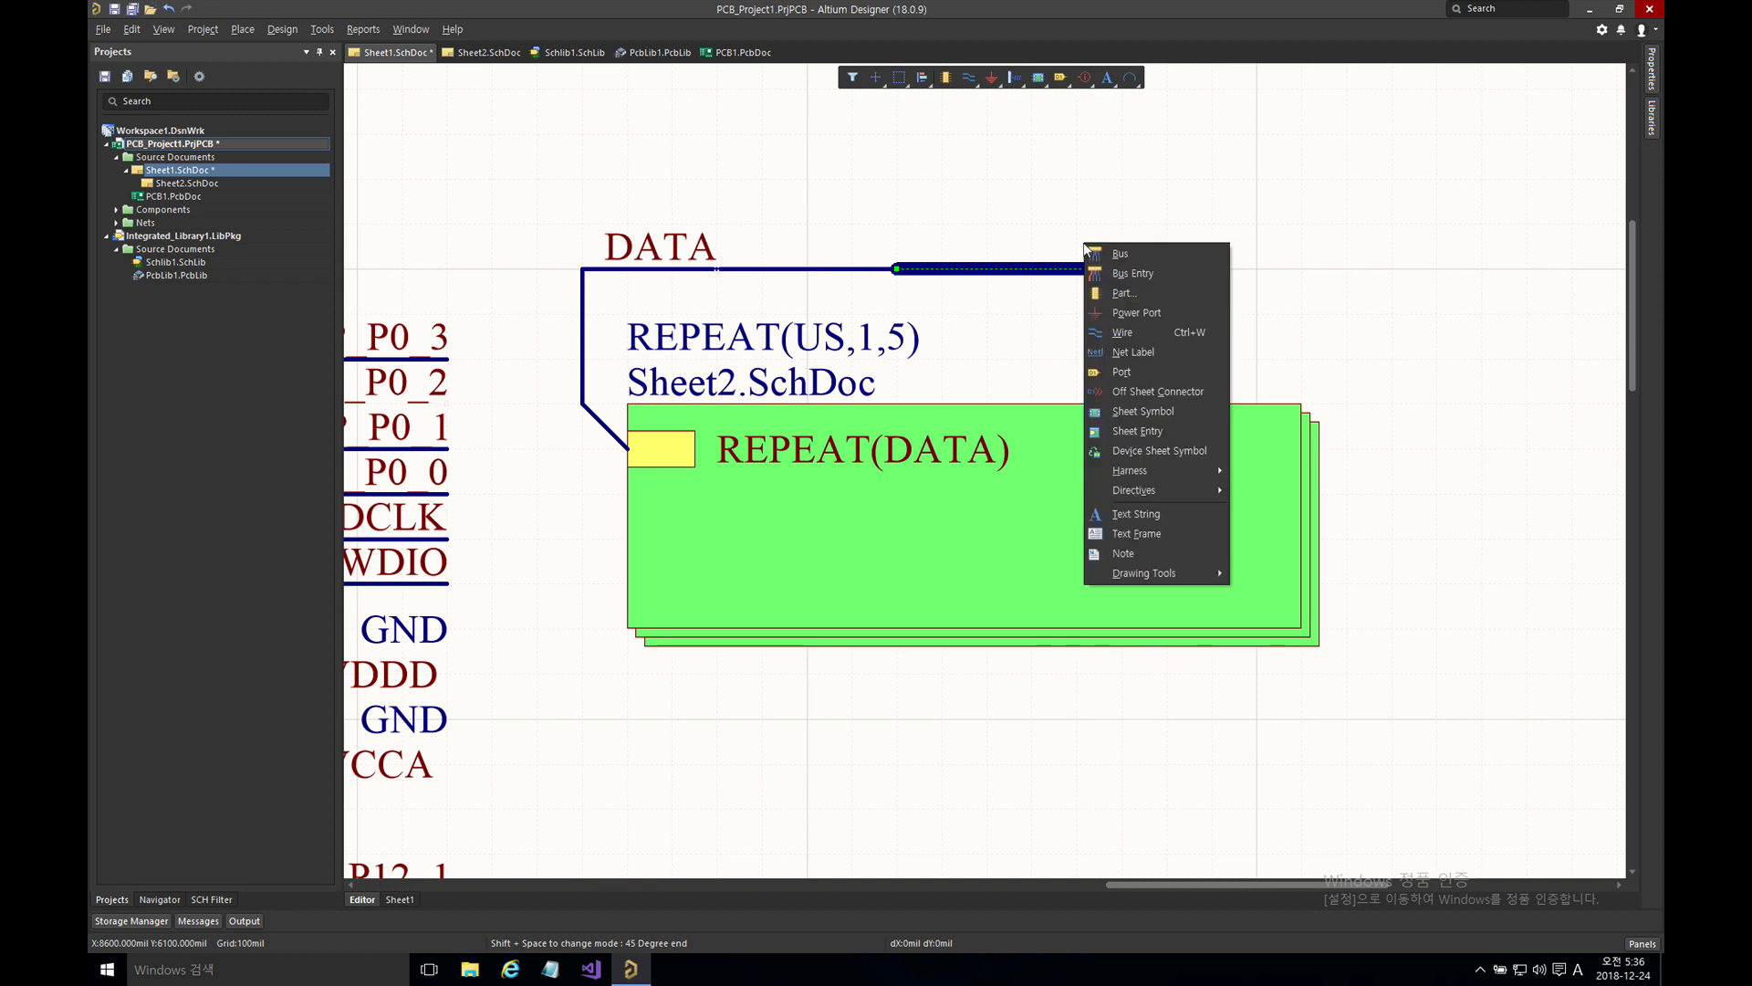
key("n")
key("Tab")
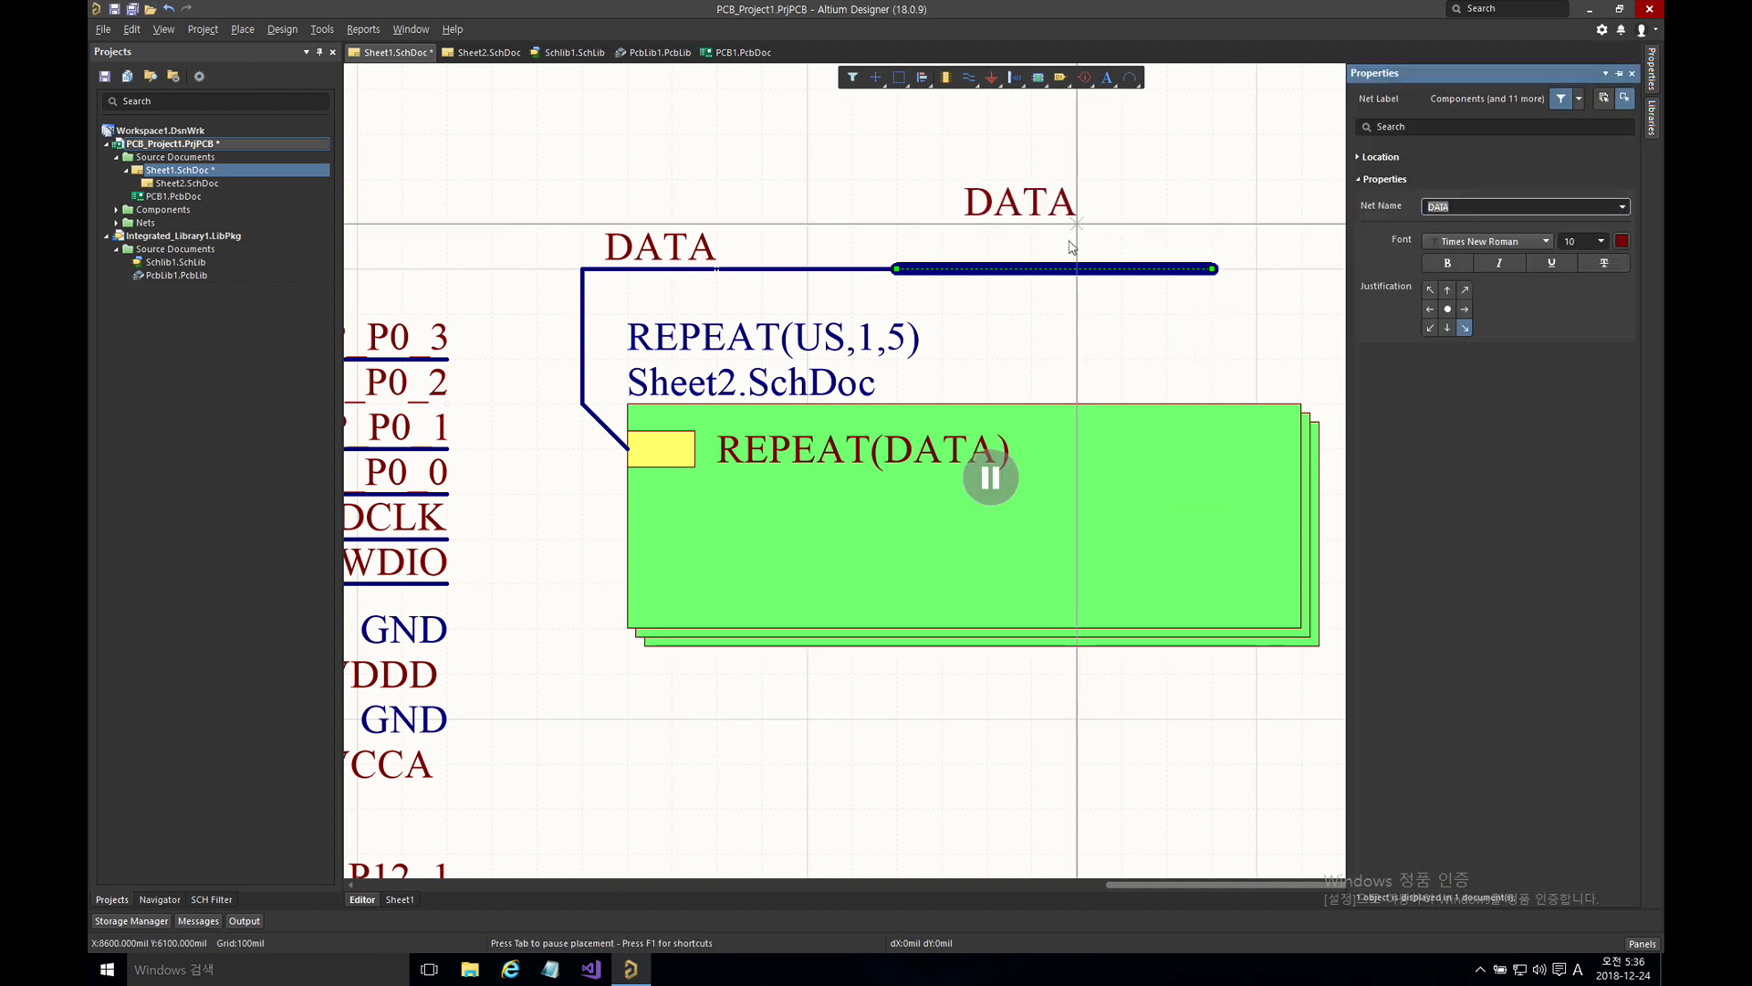
key("Right")
key("Return")
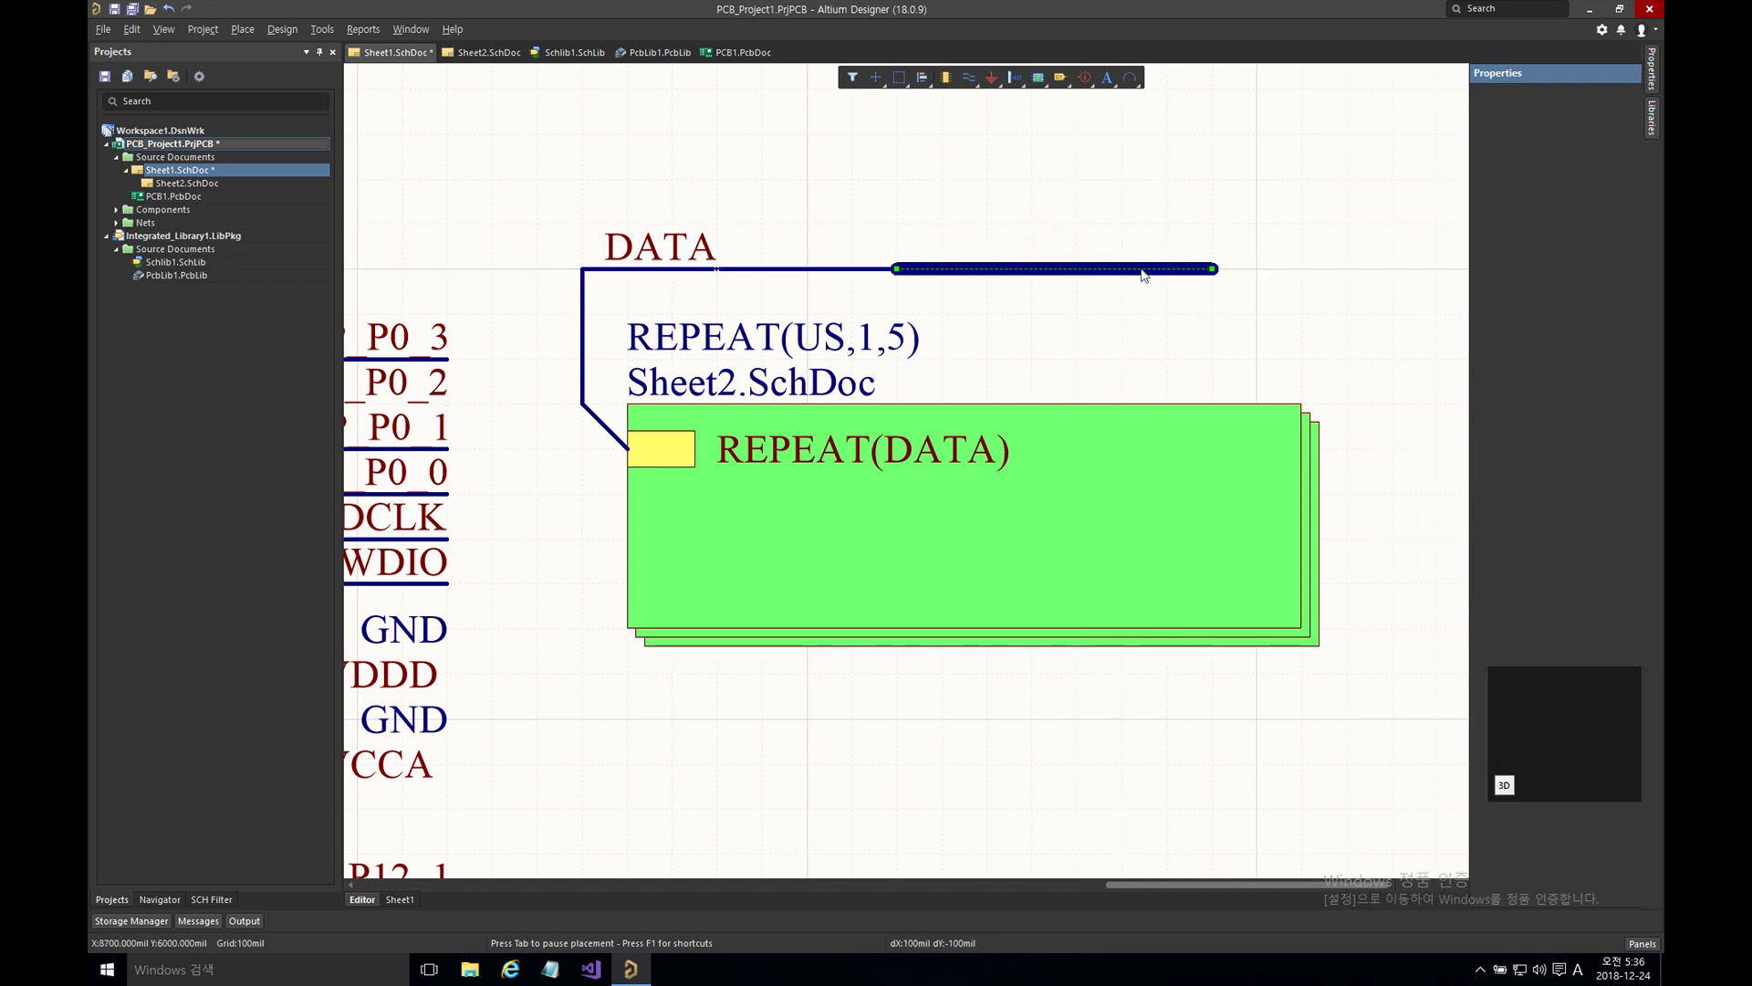
left_click(1122, 267)
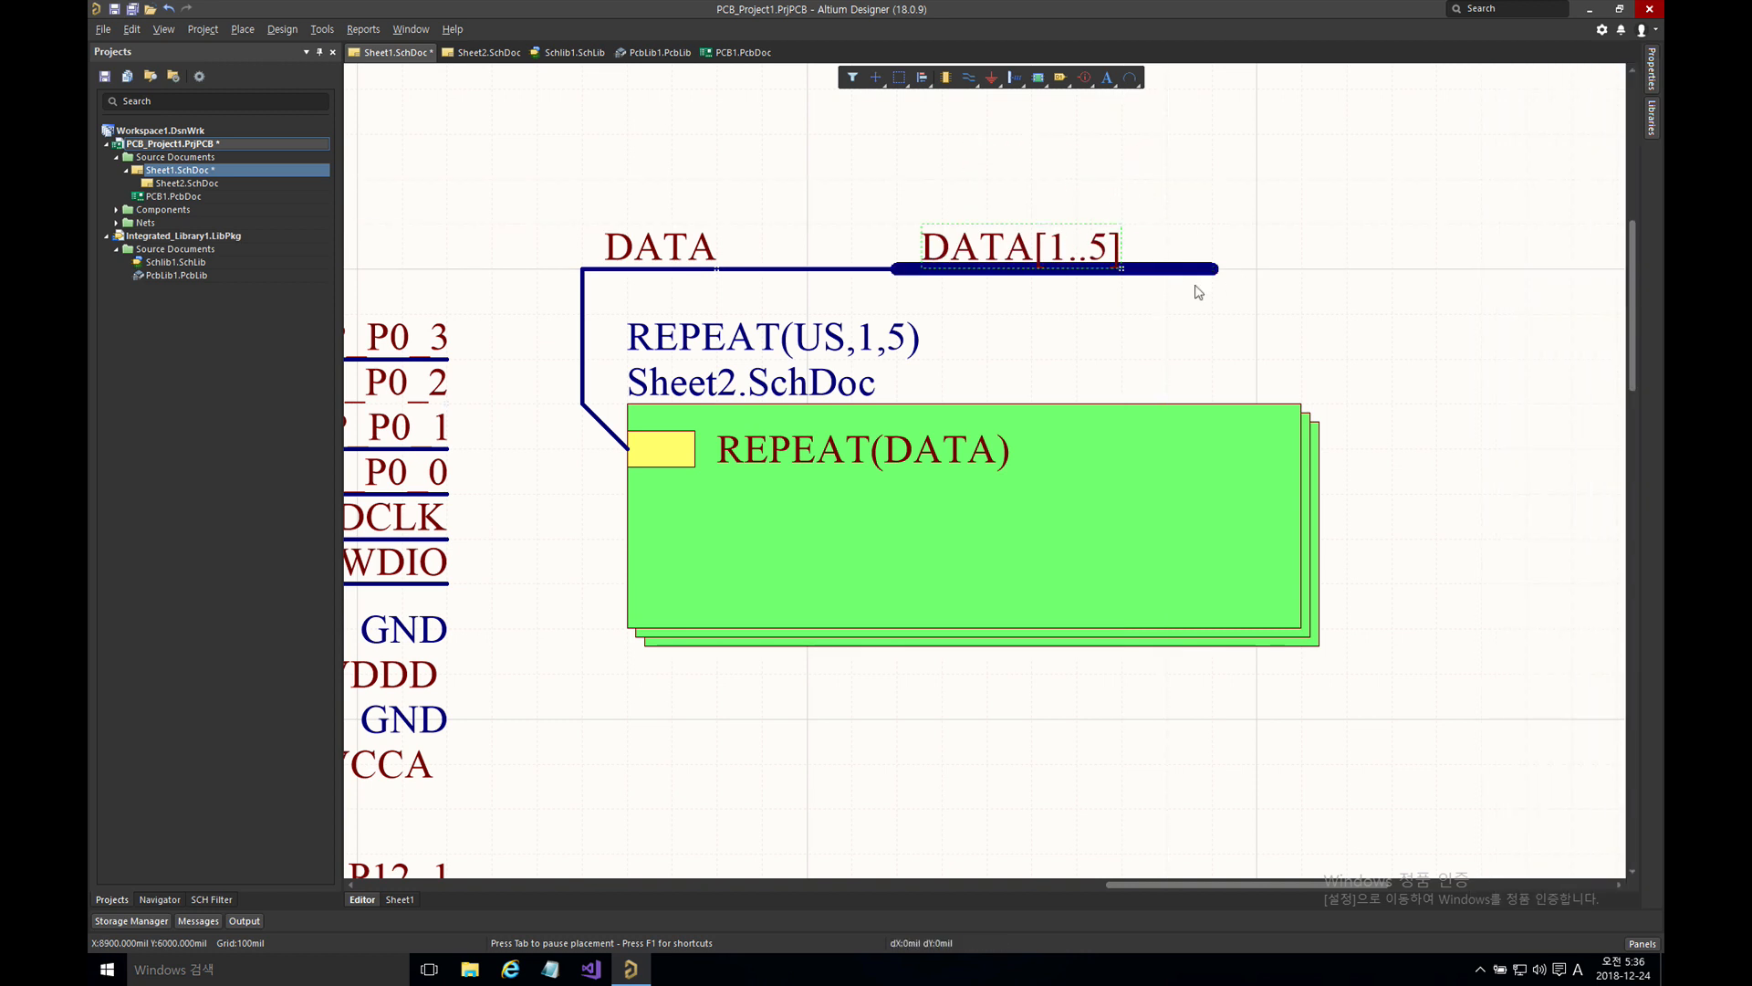
- Extend the free end of the DATA[1..5] bus horizontally by about 1000 mil
right_click_drag(1257, 293, 1029, 374)
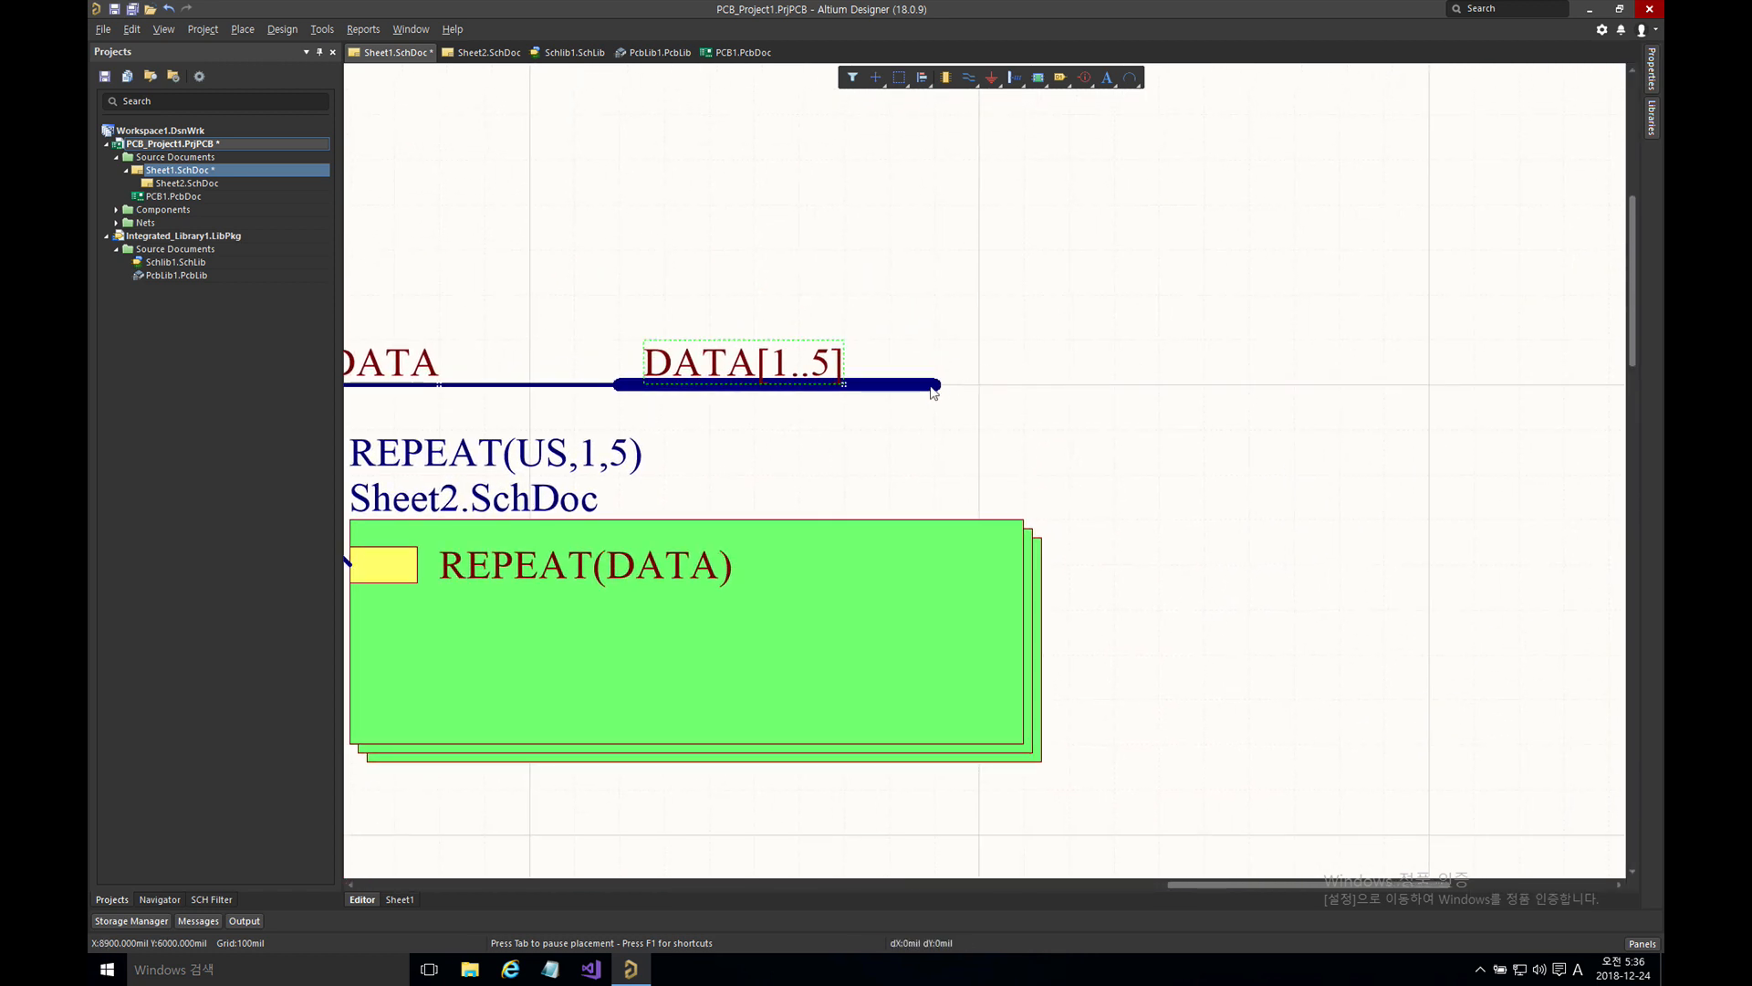
left_click_drag(936, 384, 1387, 384)
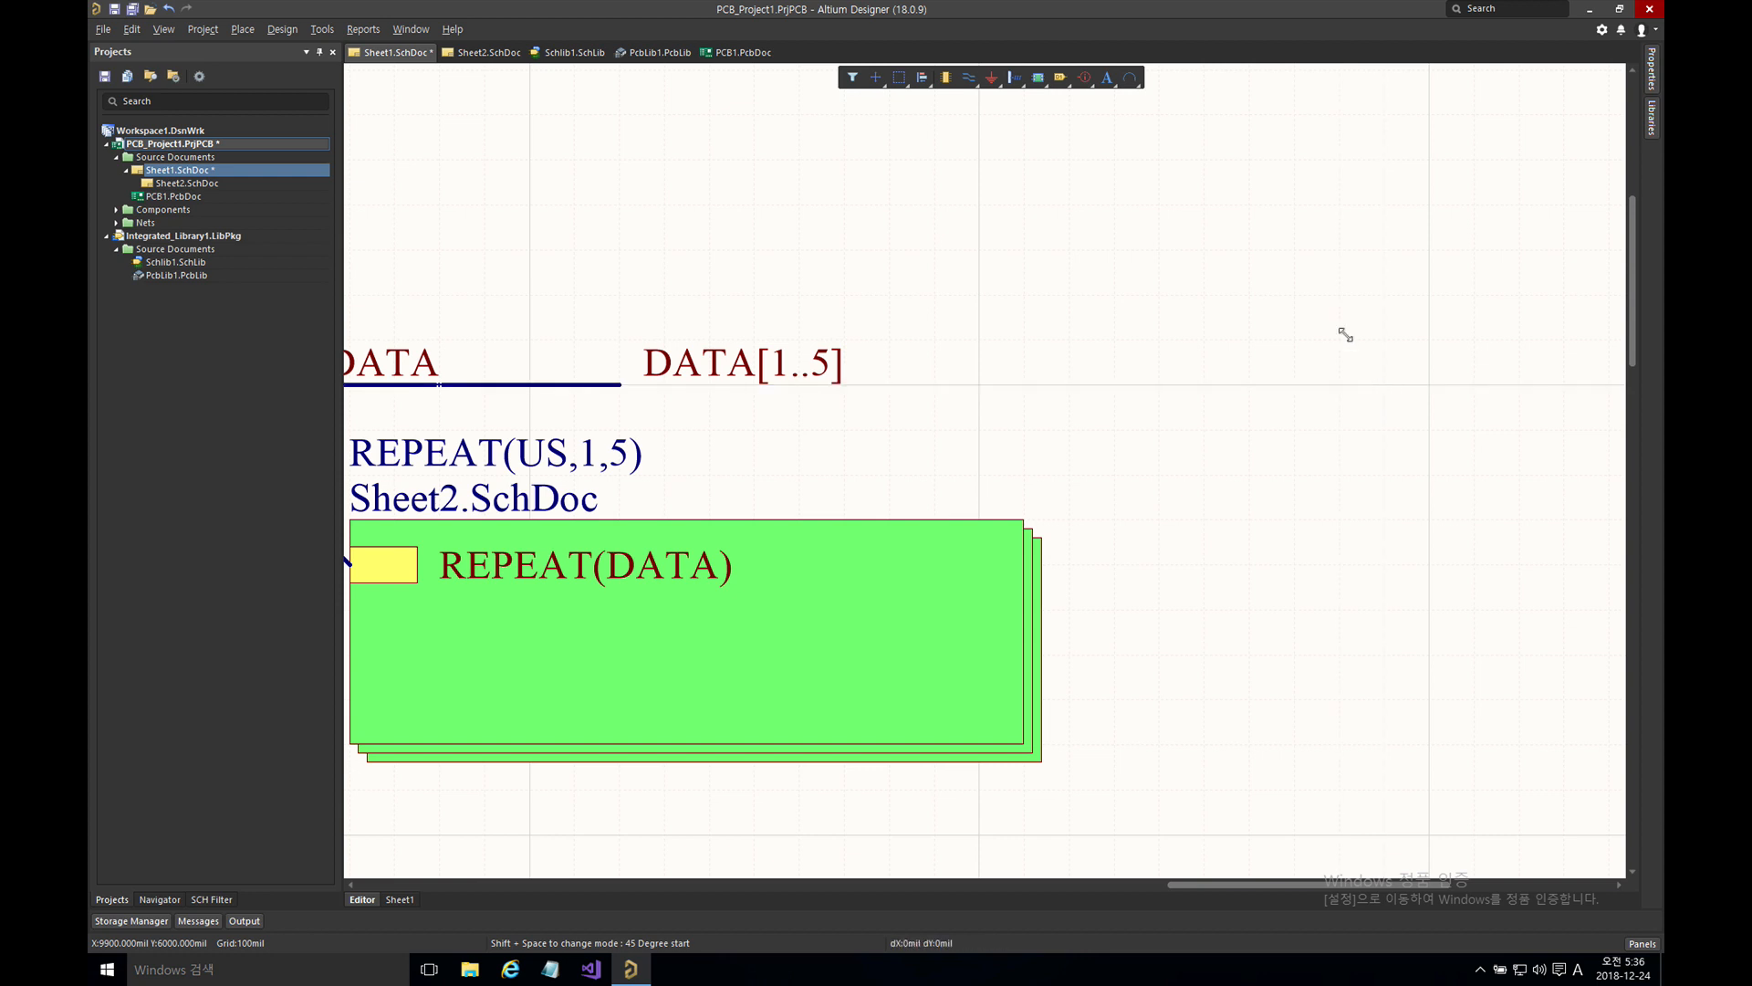
left_click(1097, 286)
- Place five bus entries along the DATA[1..5] bus at 100 mil spacing, rotated to slant upward to the right
right_click_drag(1124, 307, 1189, 325)
key("p")
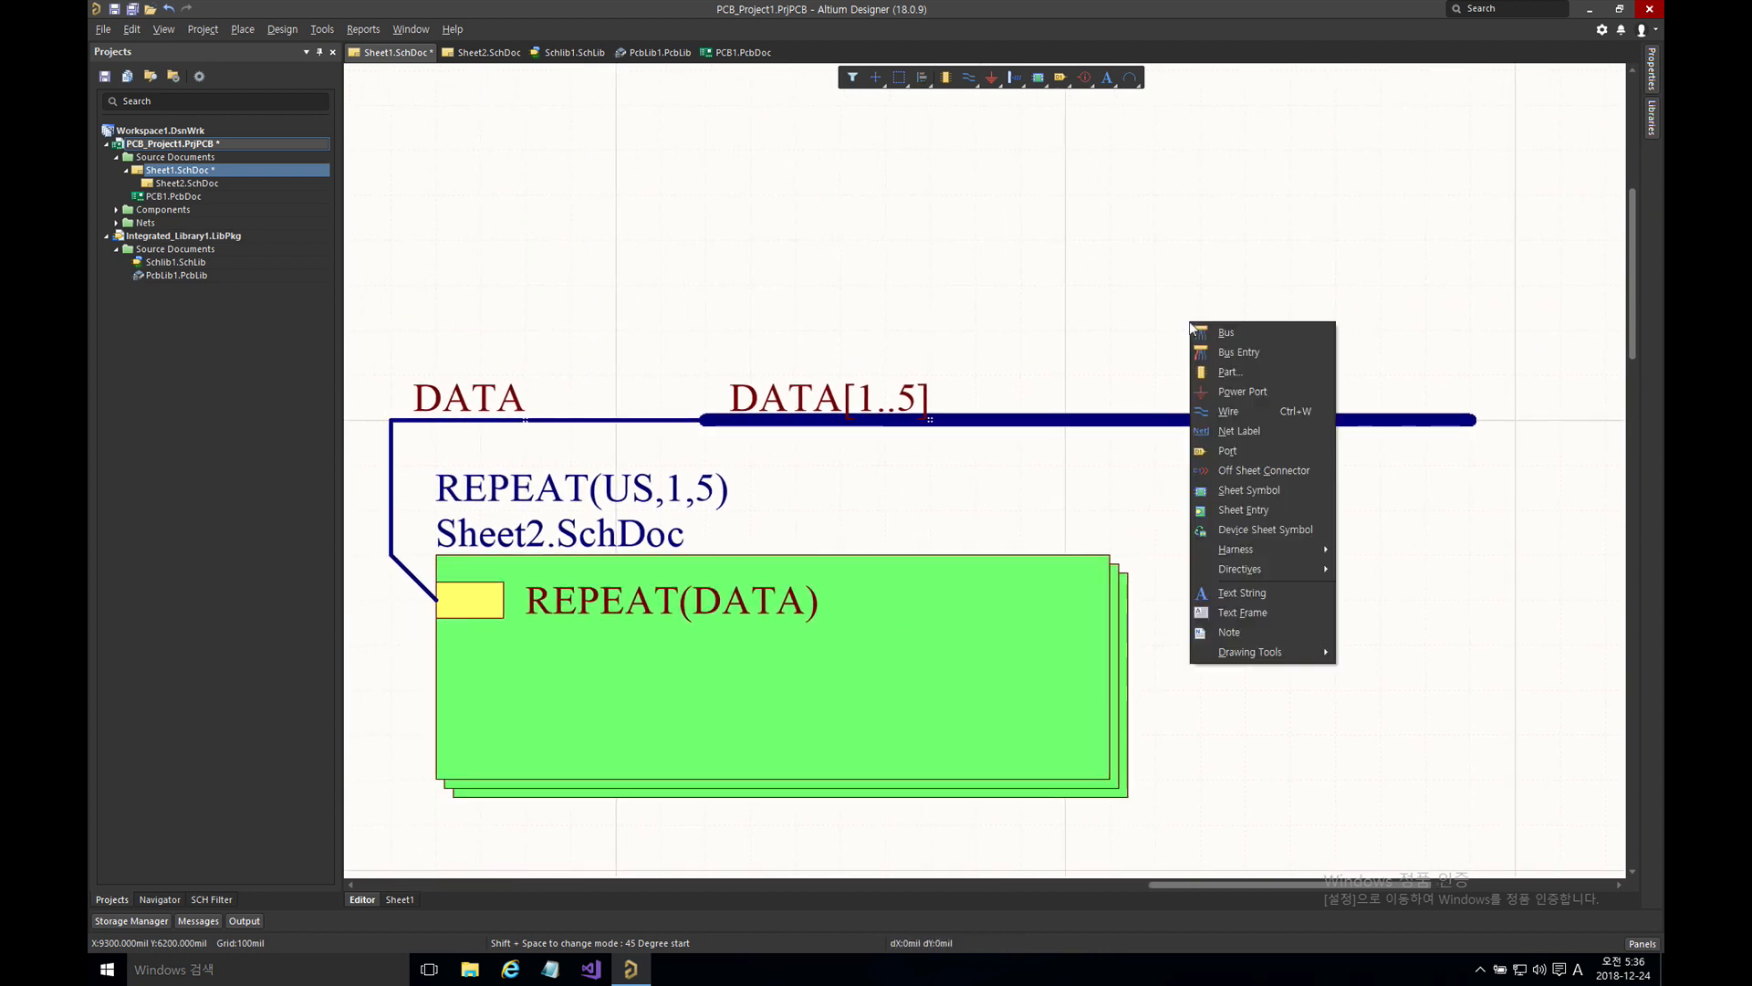
left_click(1208, 351)
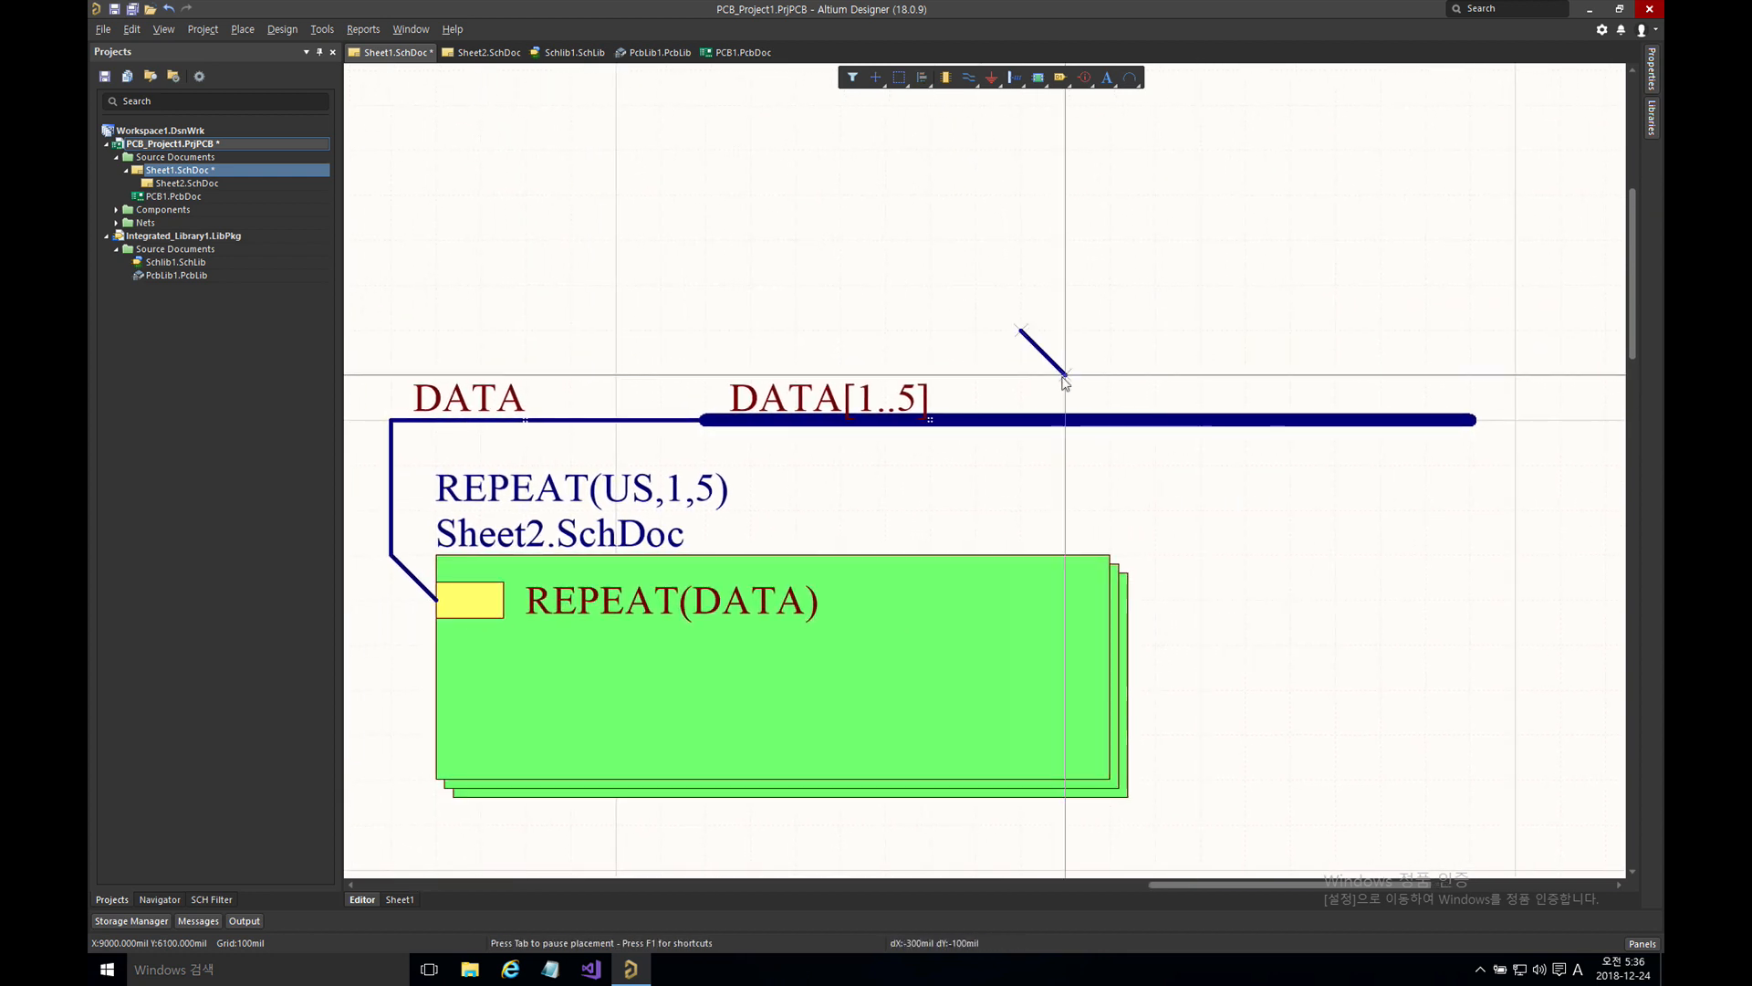
key("space")
left_click(1021, 420)
left_click(1065, 420)
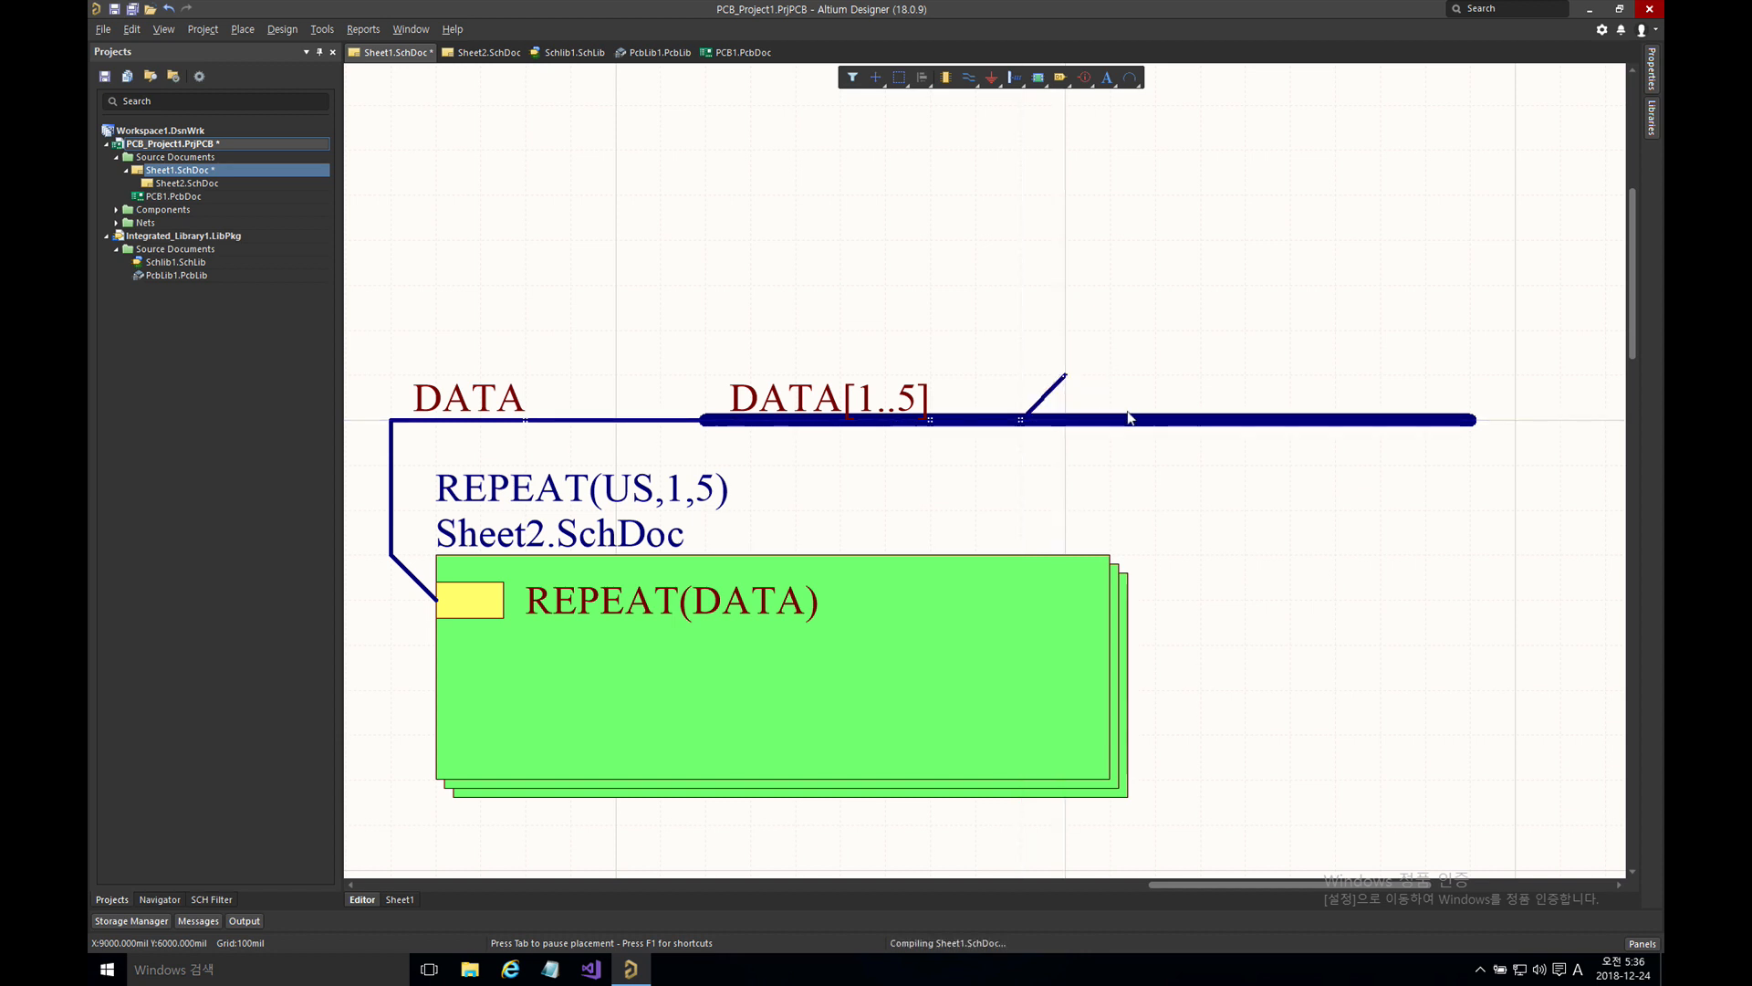
left_click(1122, 418)
left_click(1159, 420)
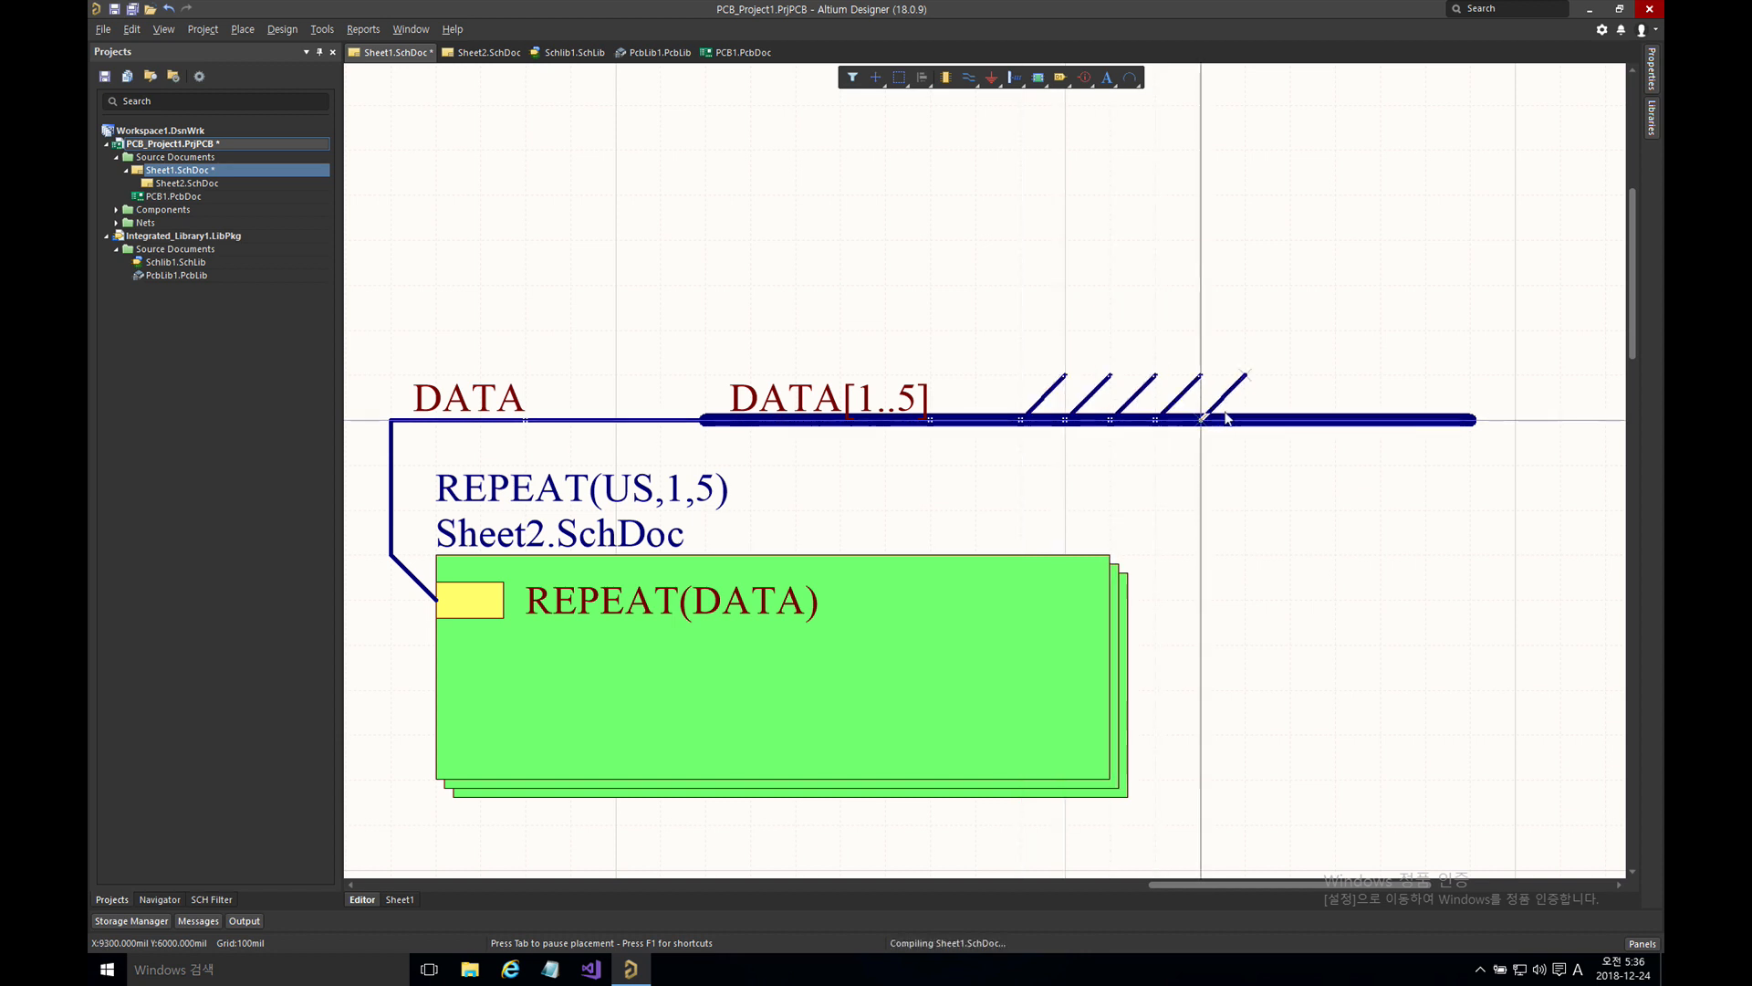
left_click(1200, 420)
- Draw a vertical wire about 500 mil long upward from the free end of each of the five bus entries
scroll(1107, 301, "up", 1)
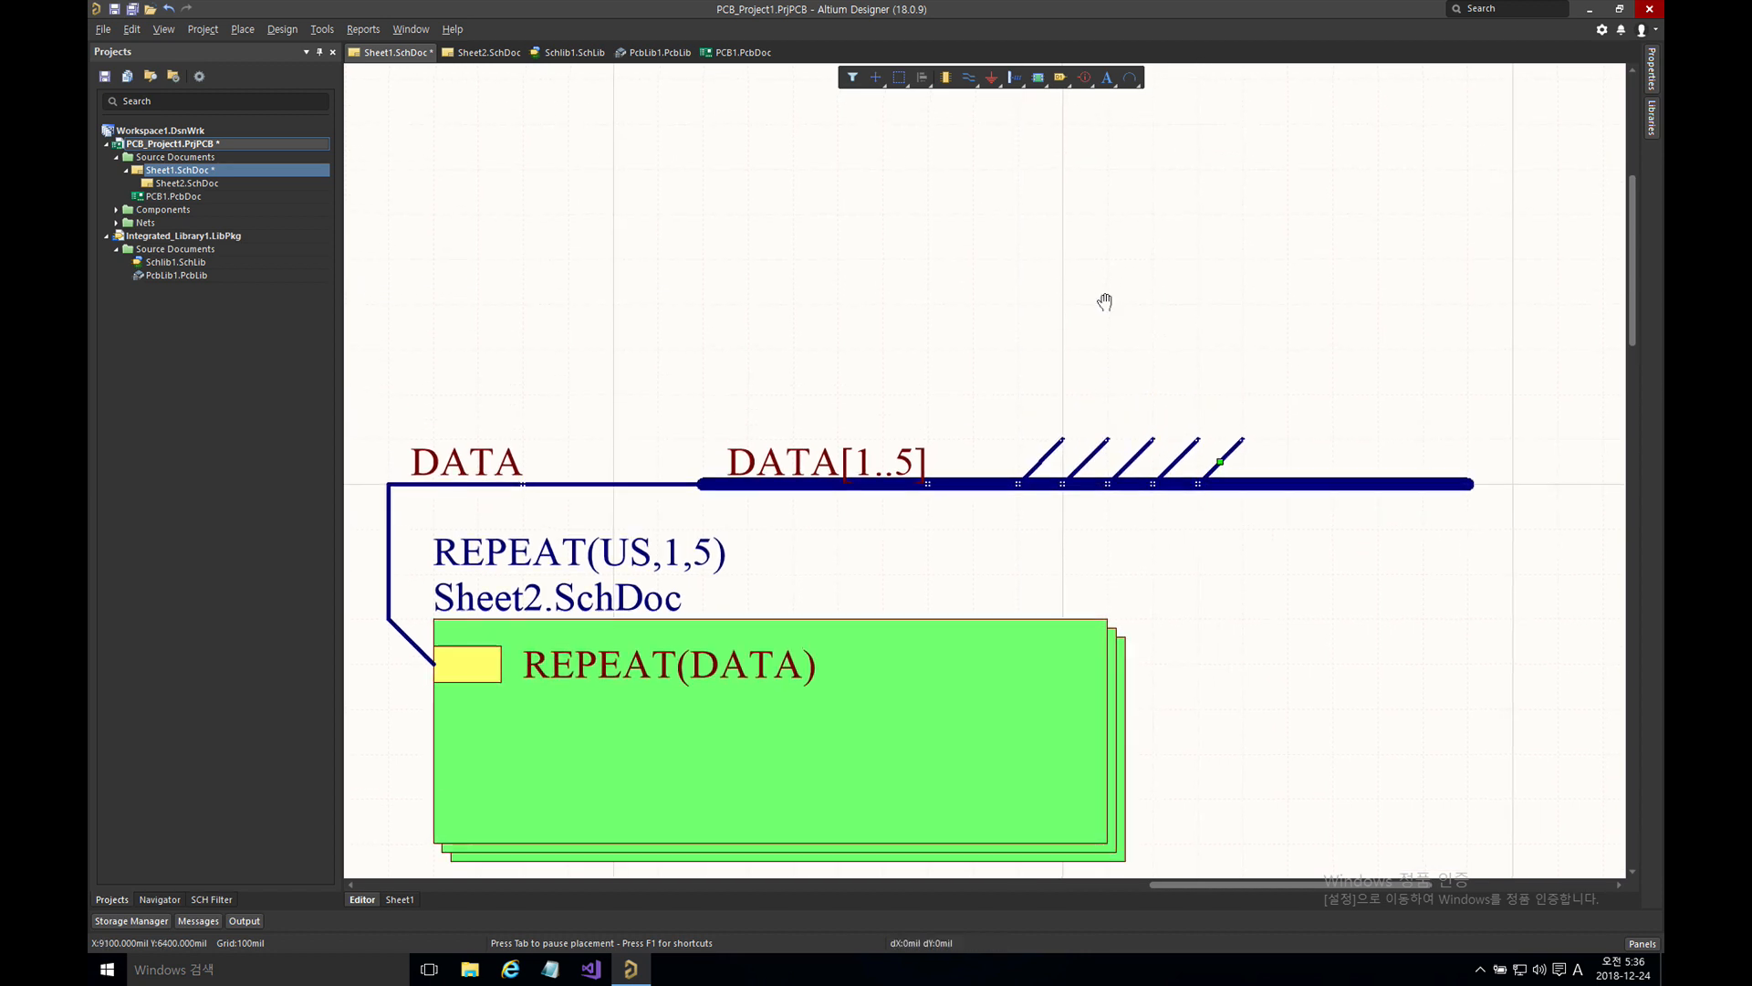
key("p")
key("w")
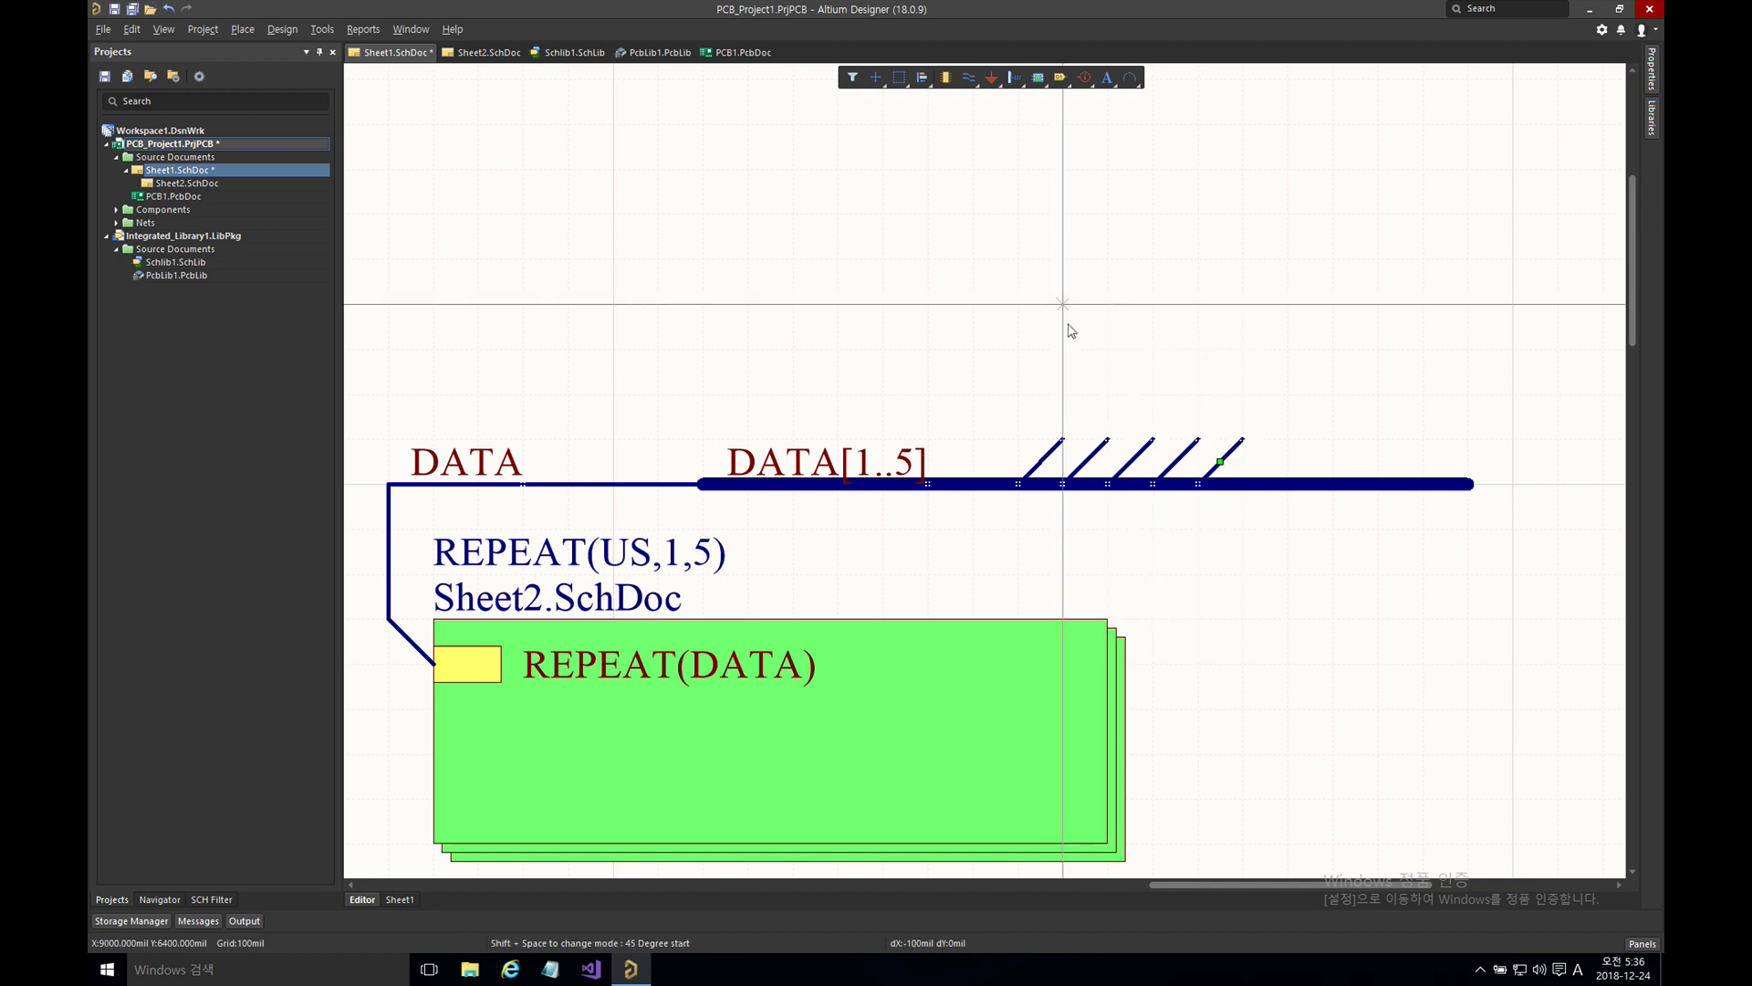
left_click(1064, 438)
left_click(1071, 210)
right_click(1134, 215)
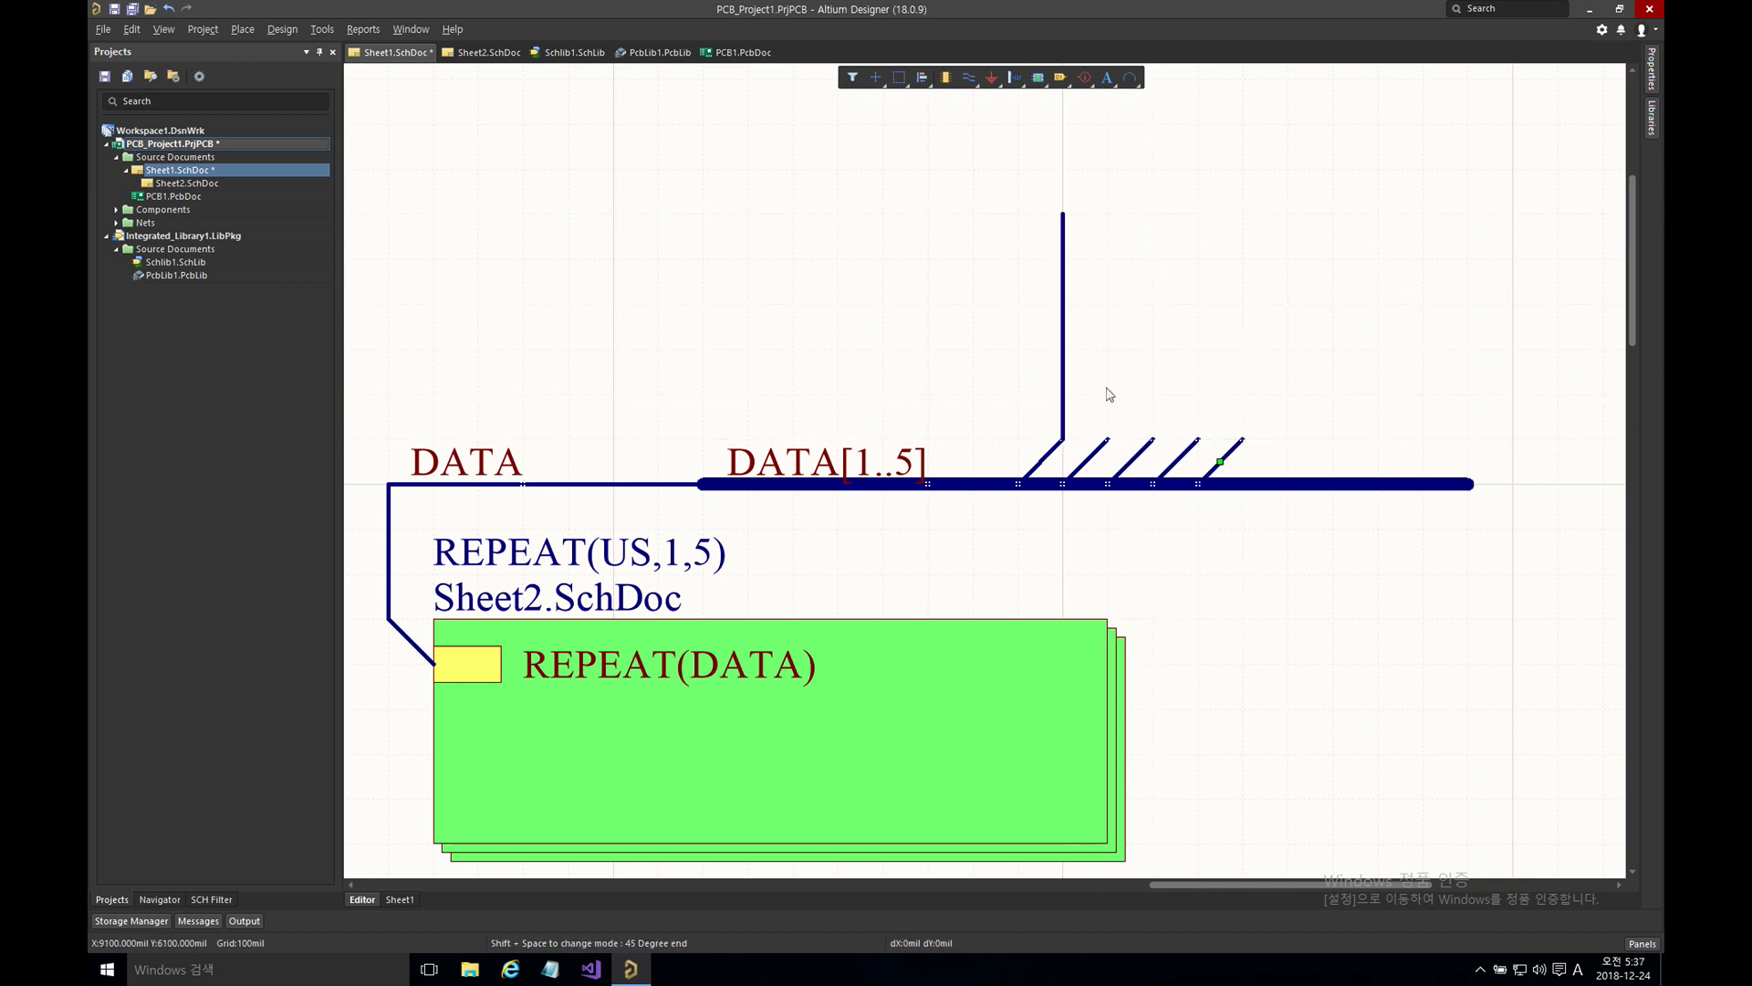
left_click(1116, 231)
right_click(1162, 222)
left_click(1161, 445)
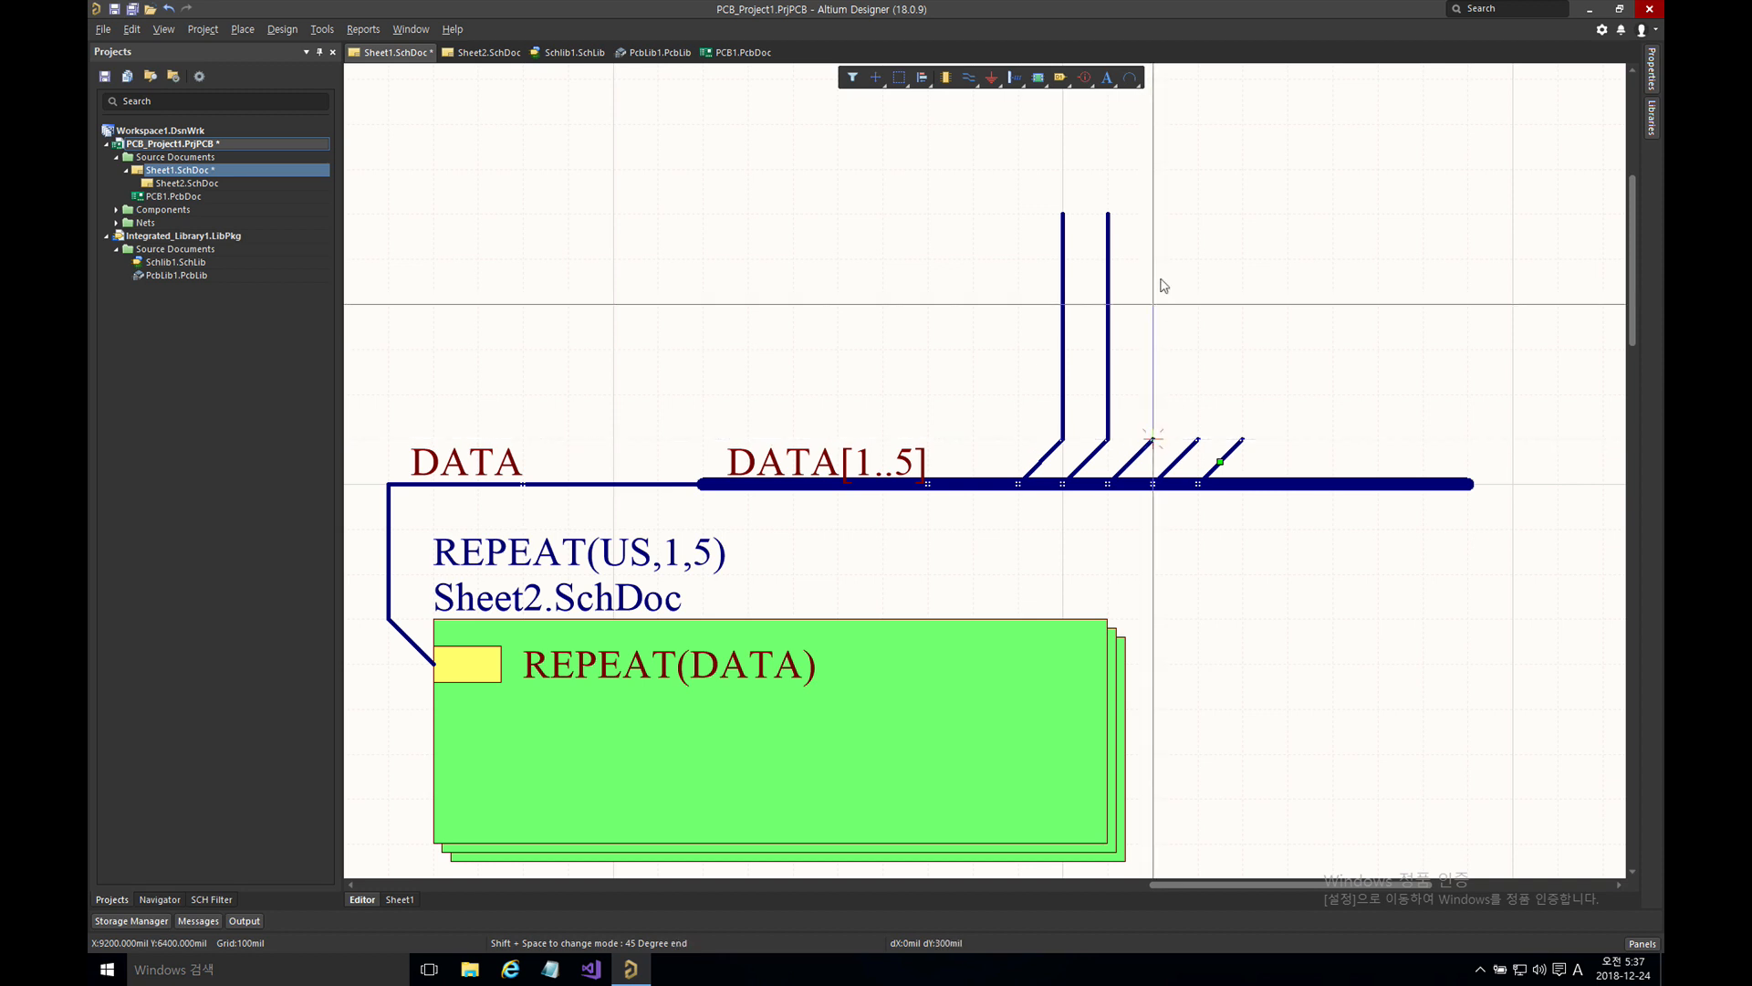
left_click(1163, 231)
right_click(1215, 264)
left_click(1203, 425)
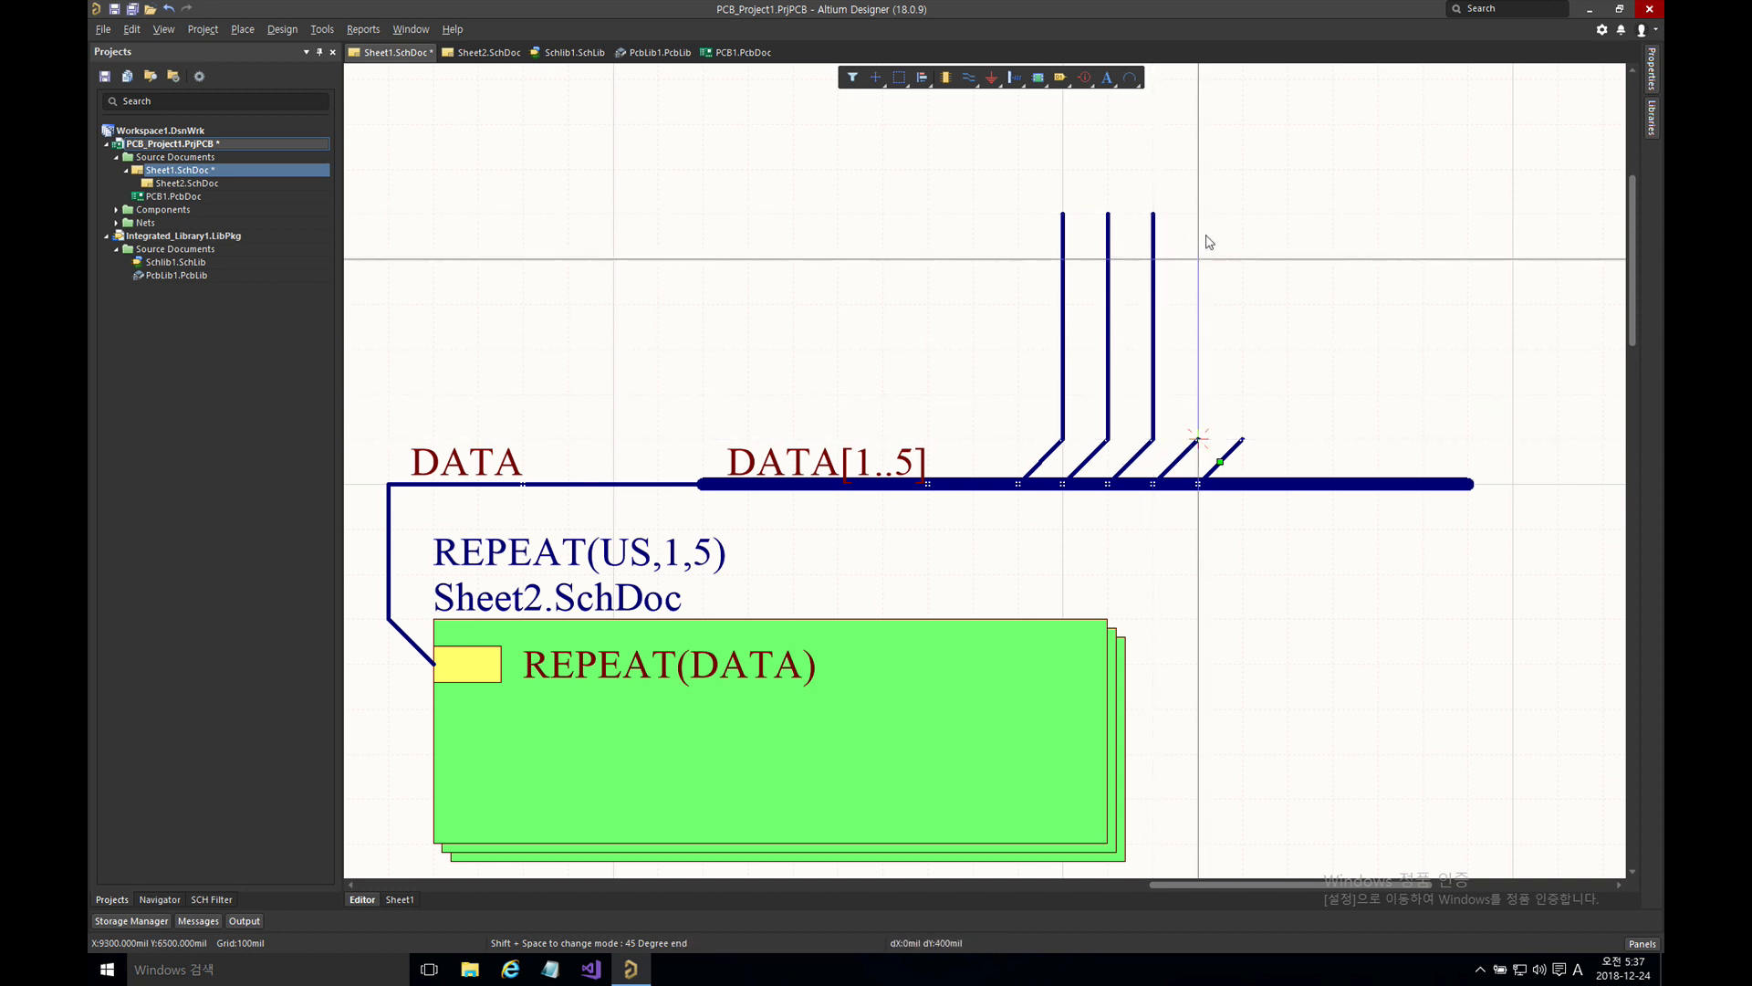
left_click(1212, 225)
right_click(1213, 226)
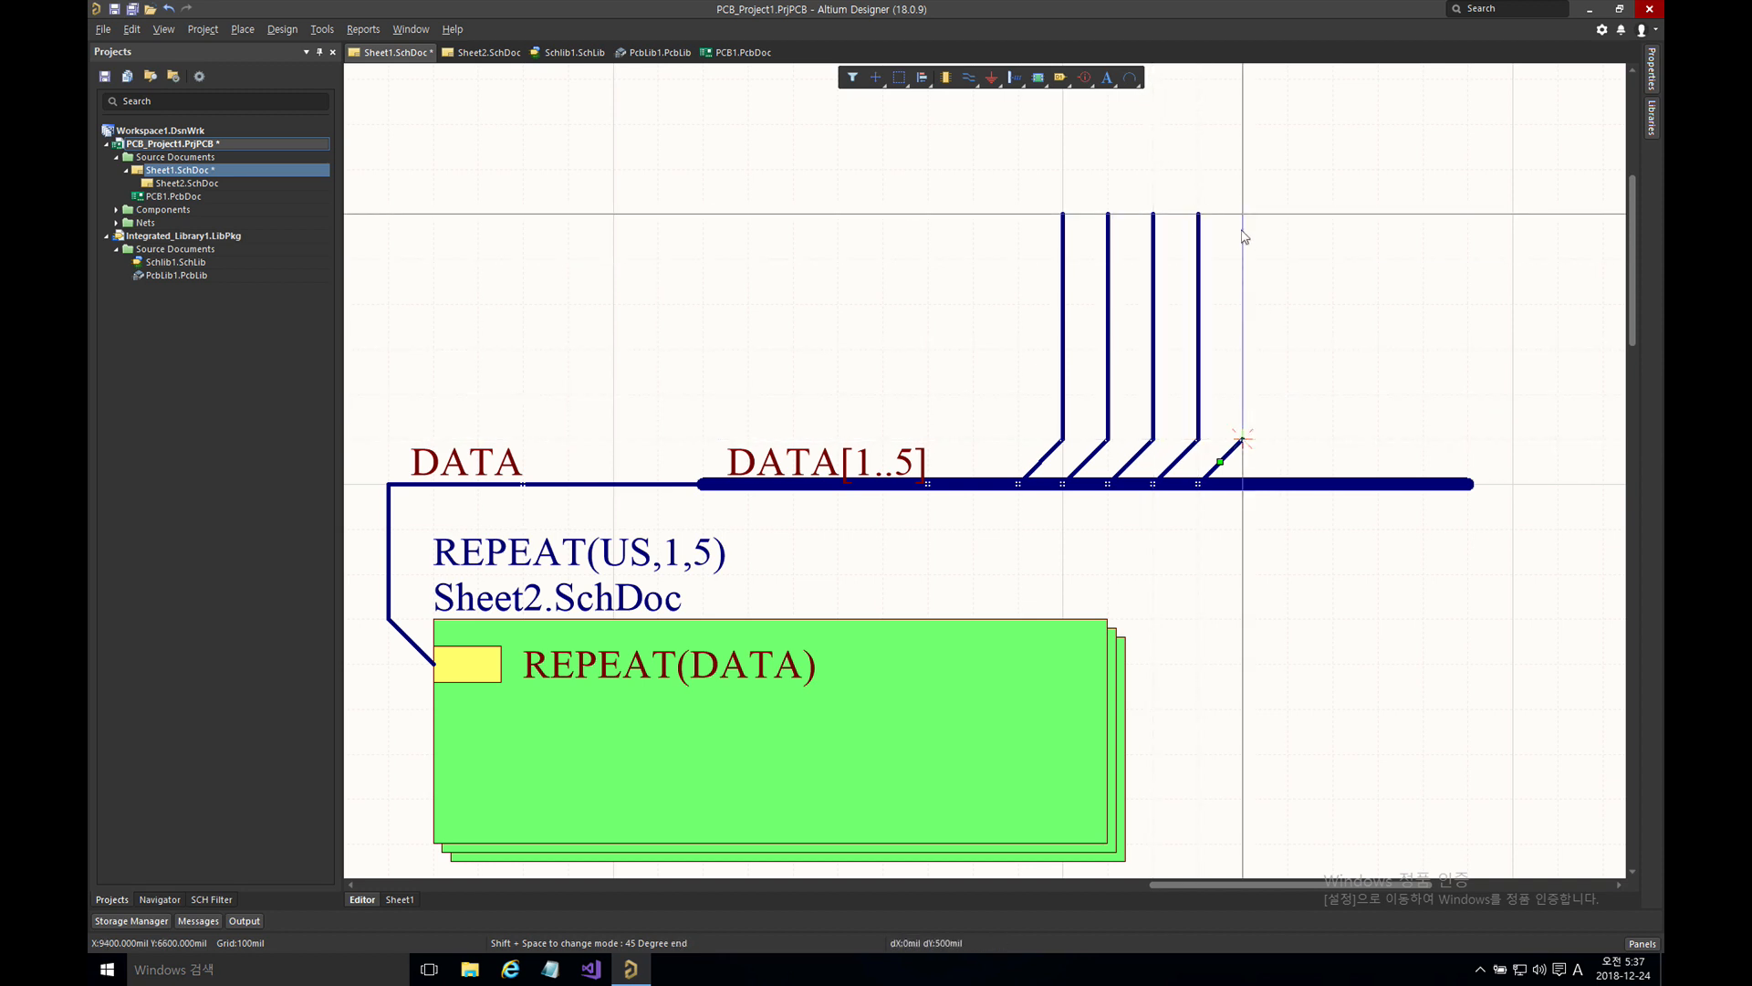
right_click(1200, 185)
- Place vertical net labels DATA1 to DATA5 at the upper ends of the five wires, from left to right
key("p")
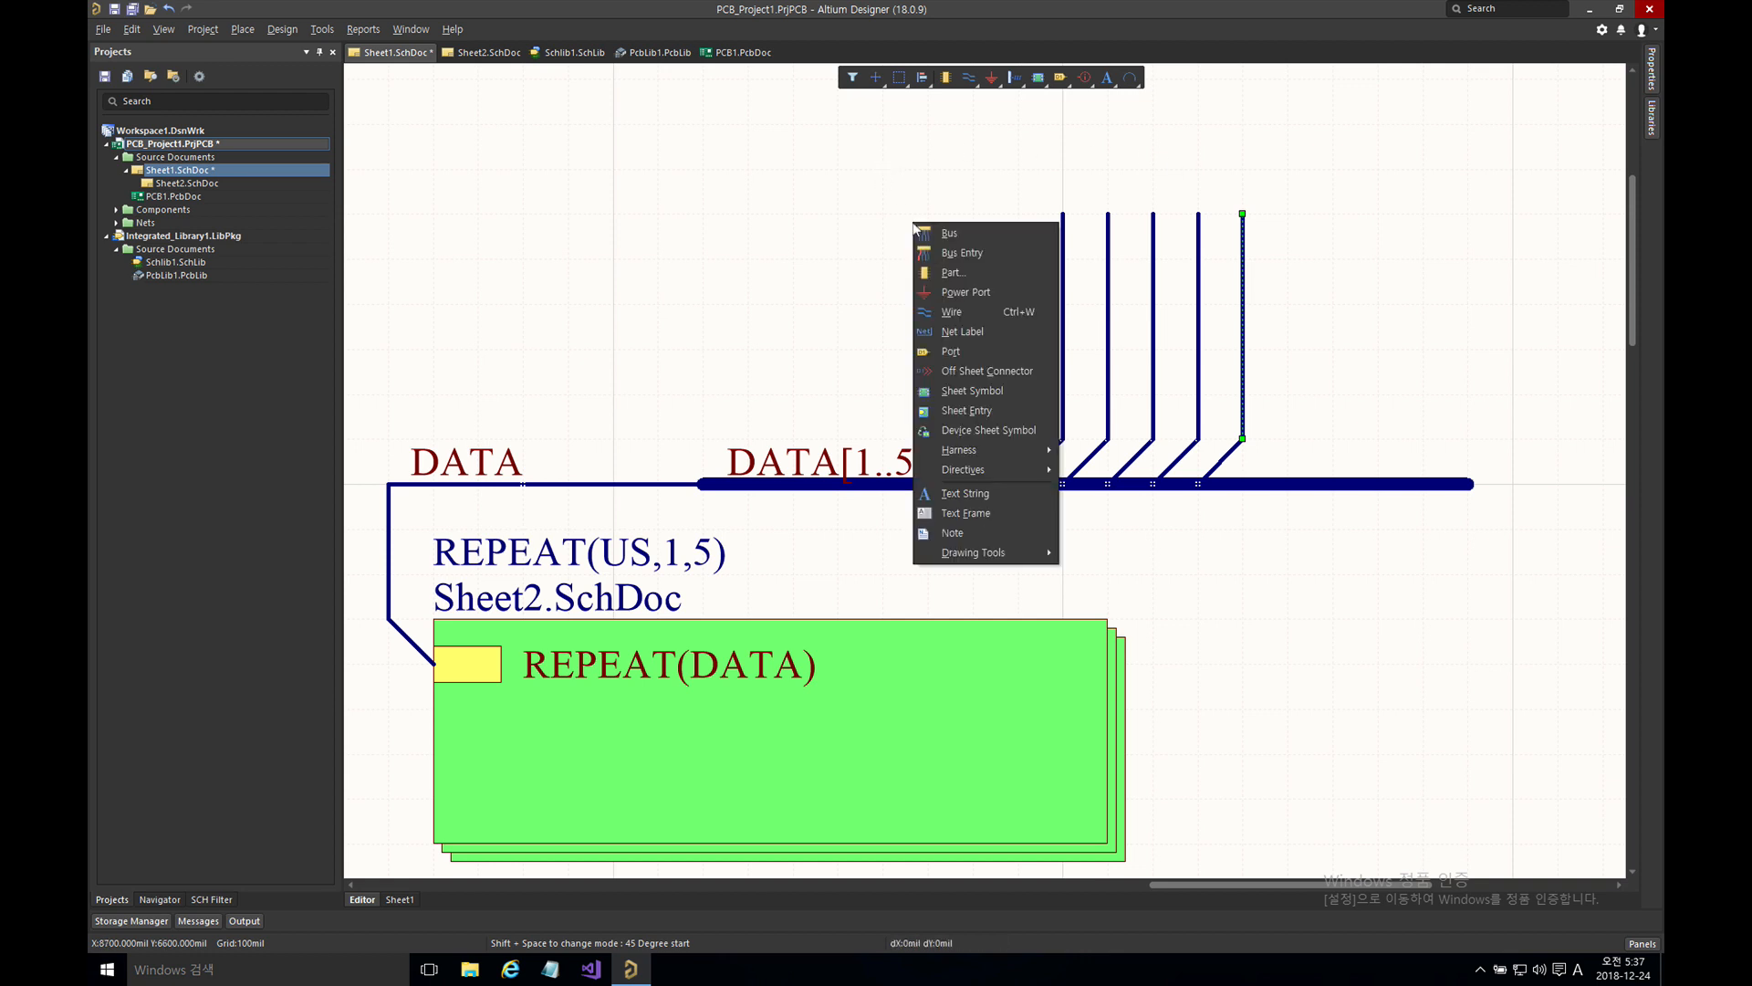
key("n")
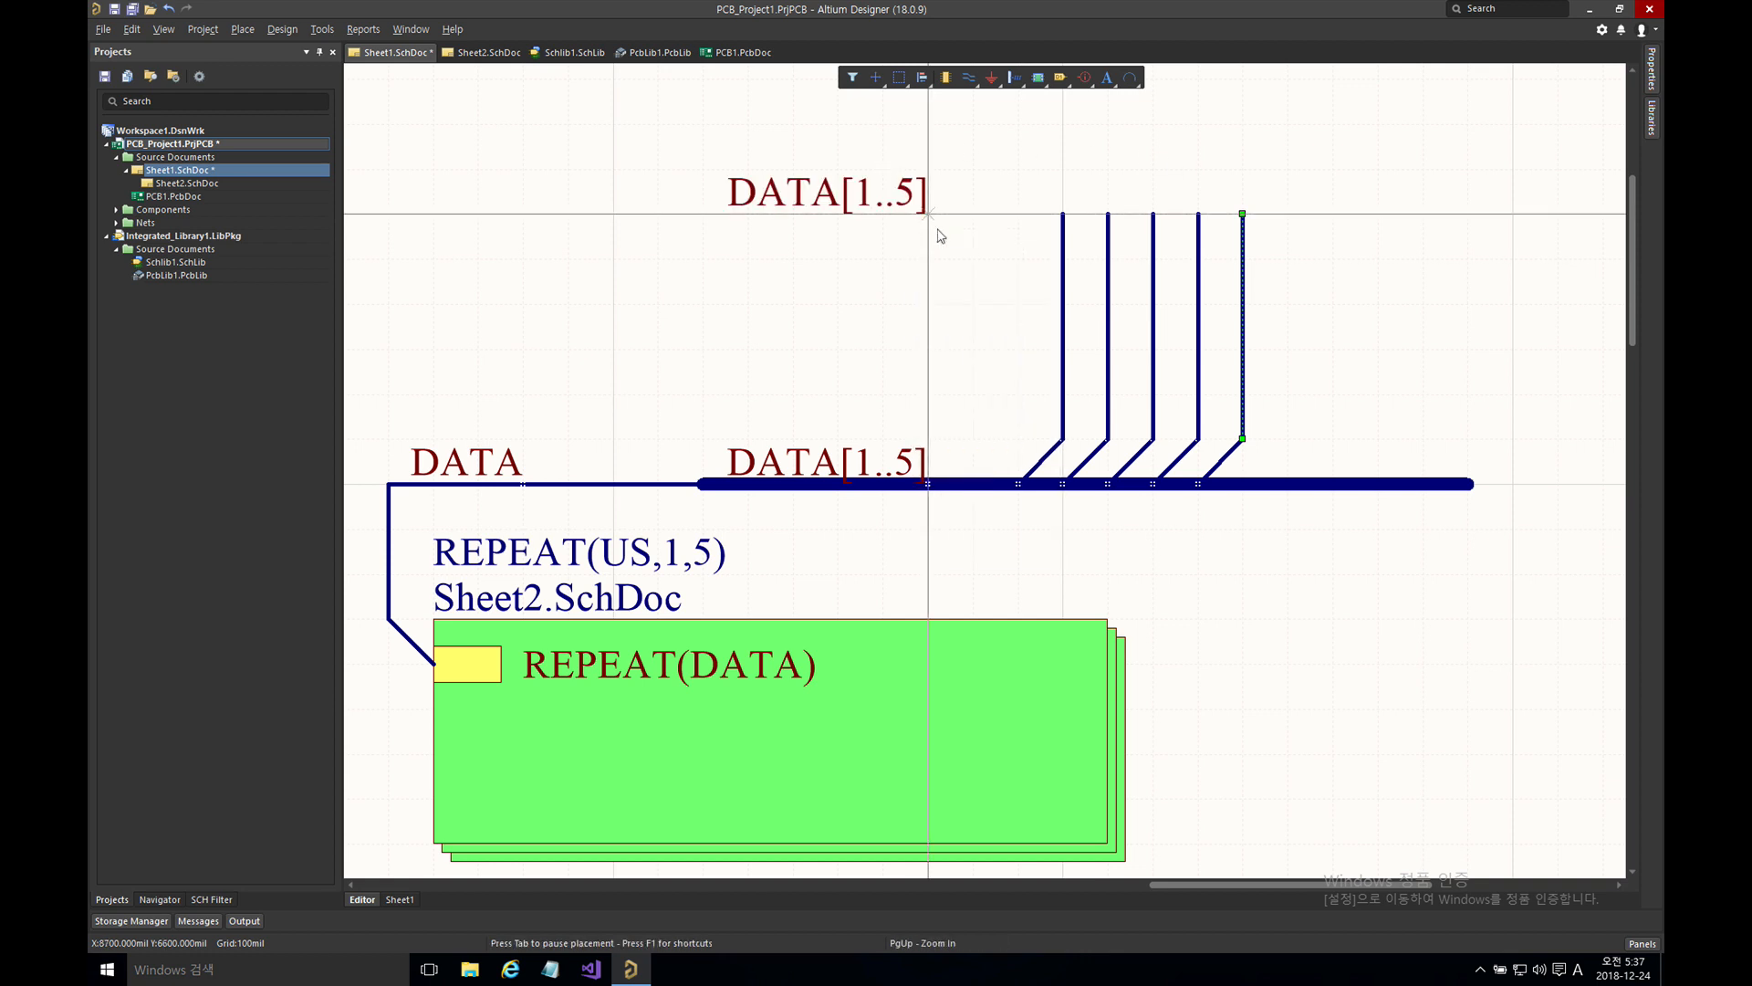
key("Tab")
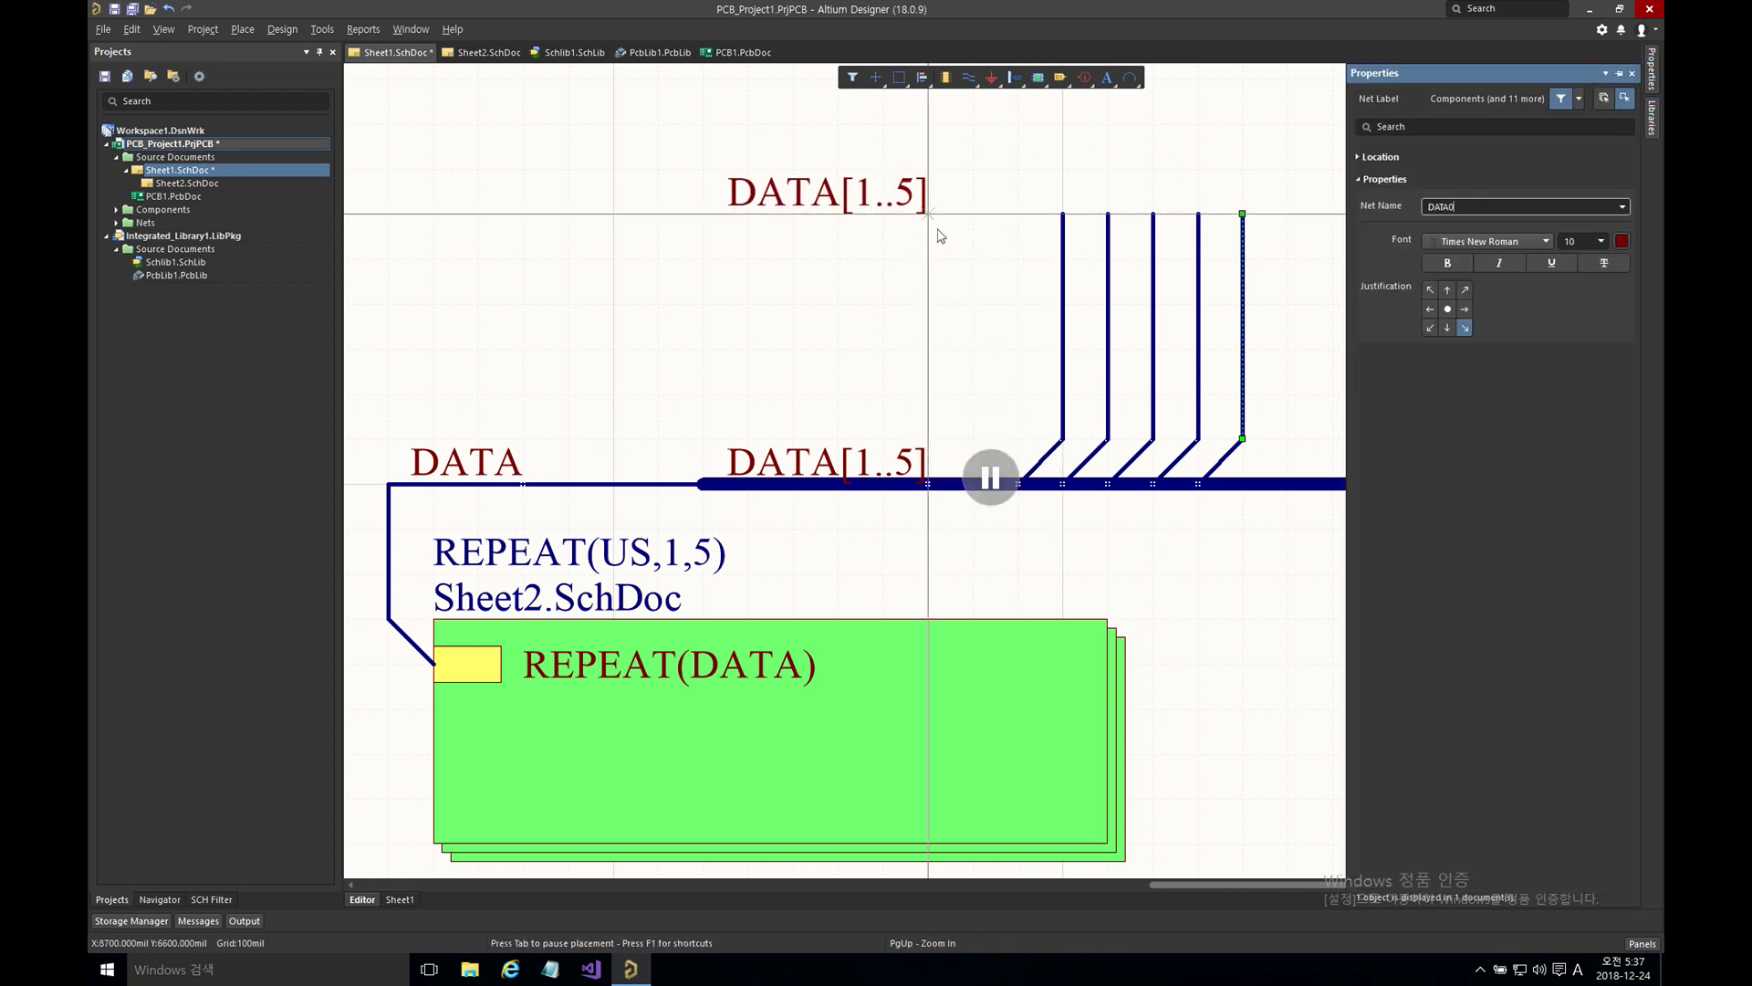
key("Return")
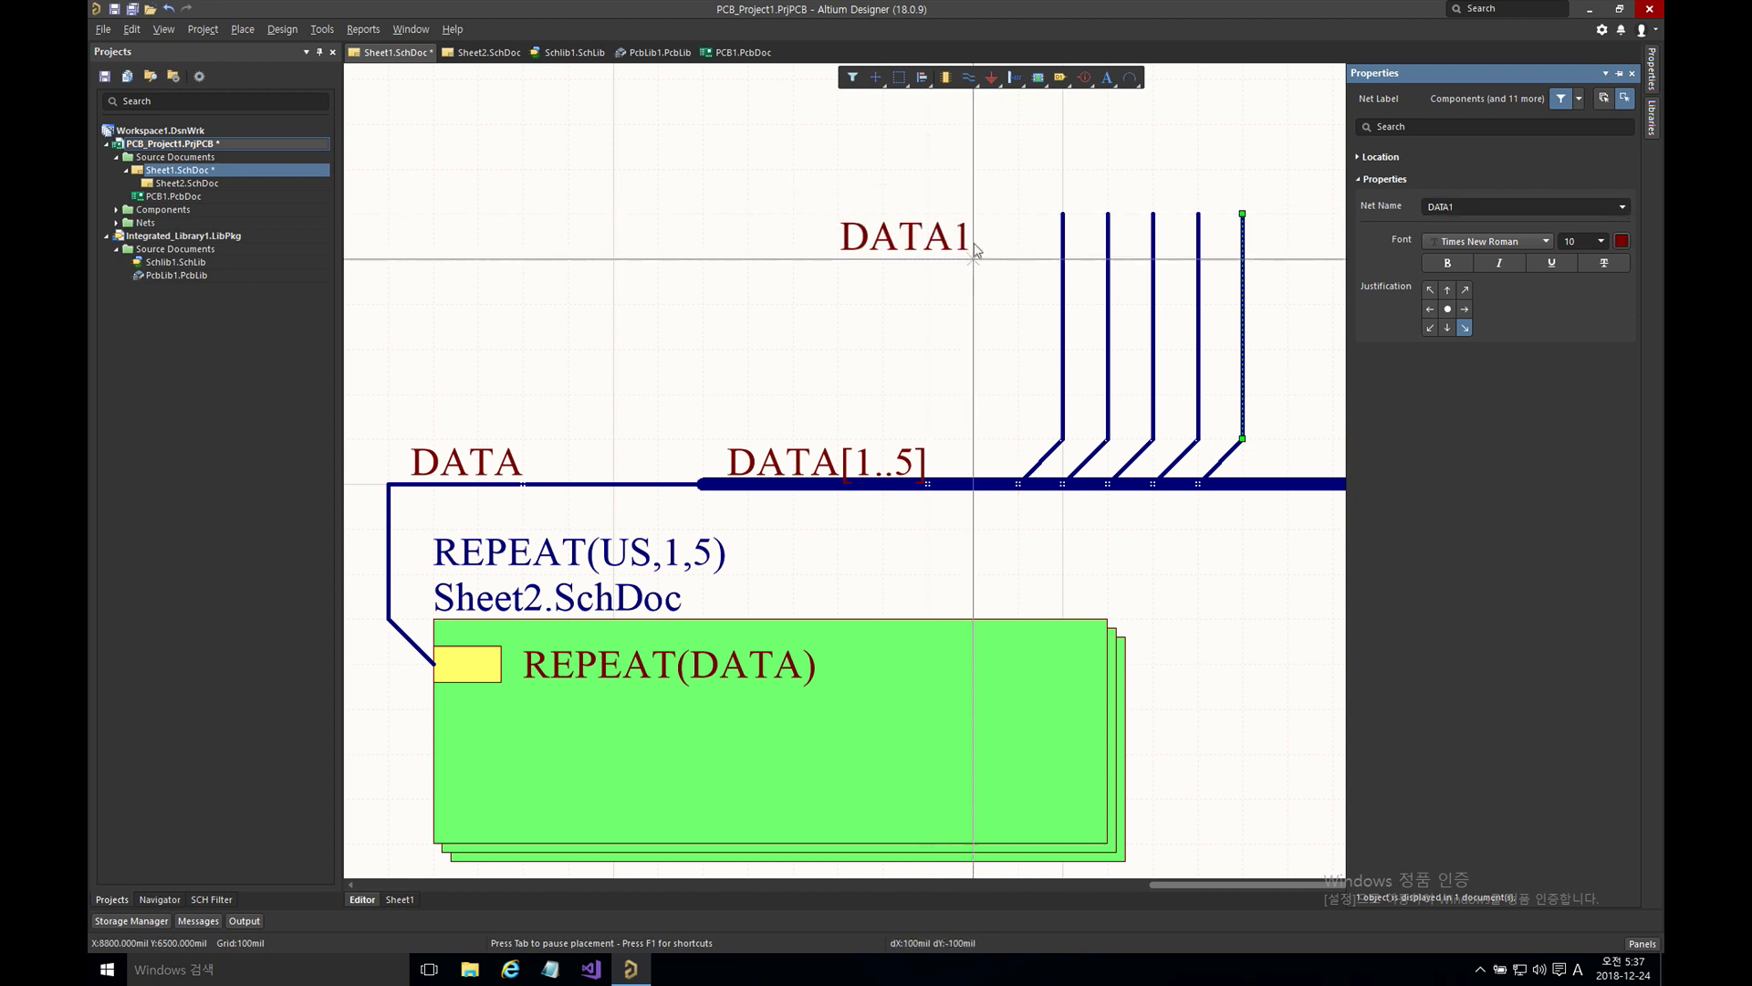
key("space")
left_click(1062, 214)
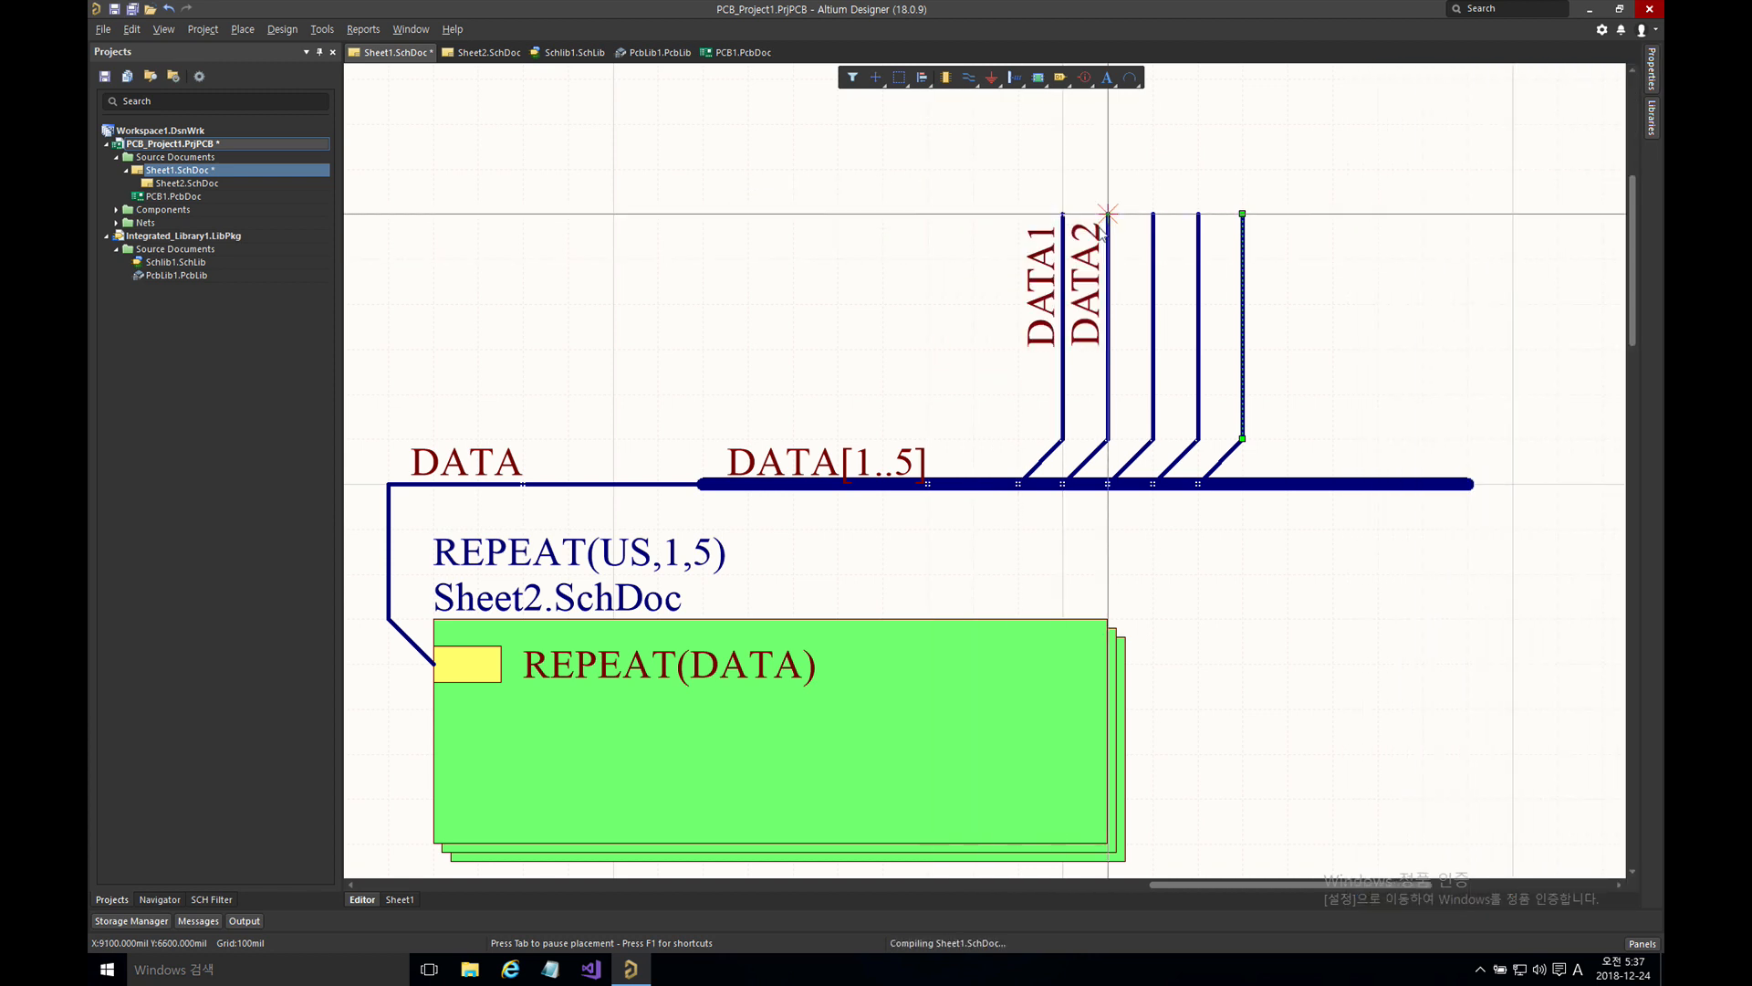
left_click(1108, 213)
left_click(1153, 214)
left_click(1198, 214)
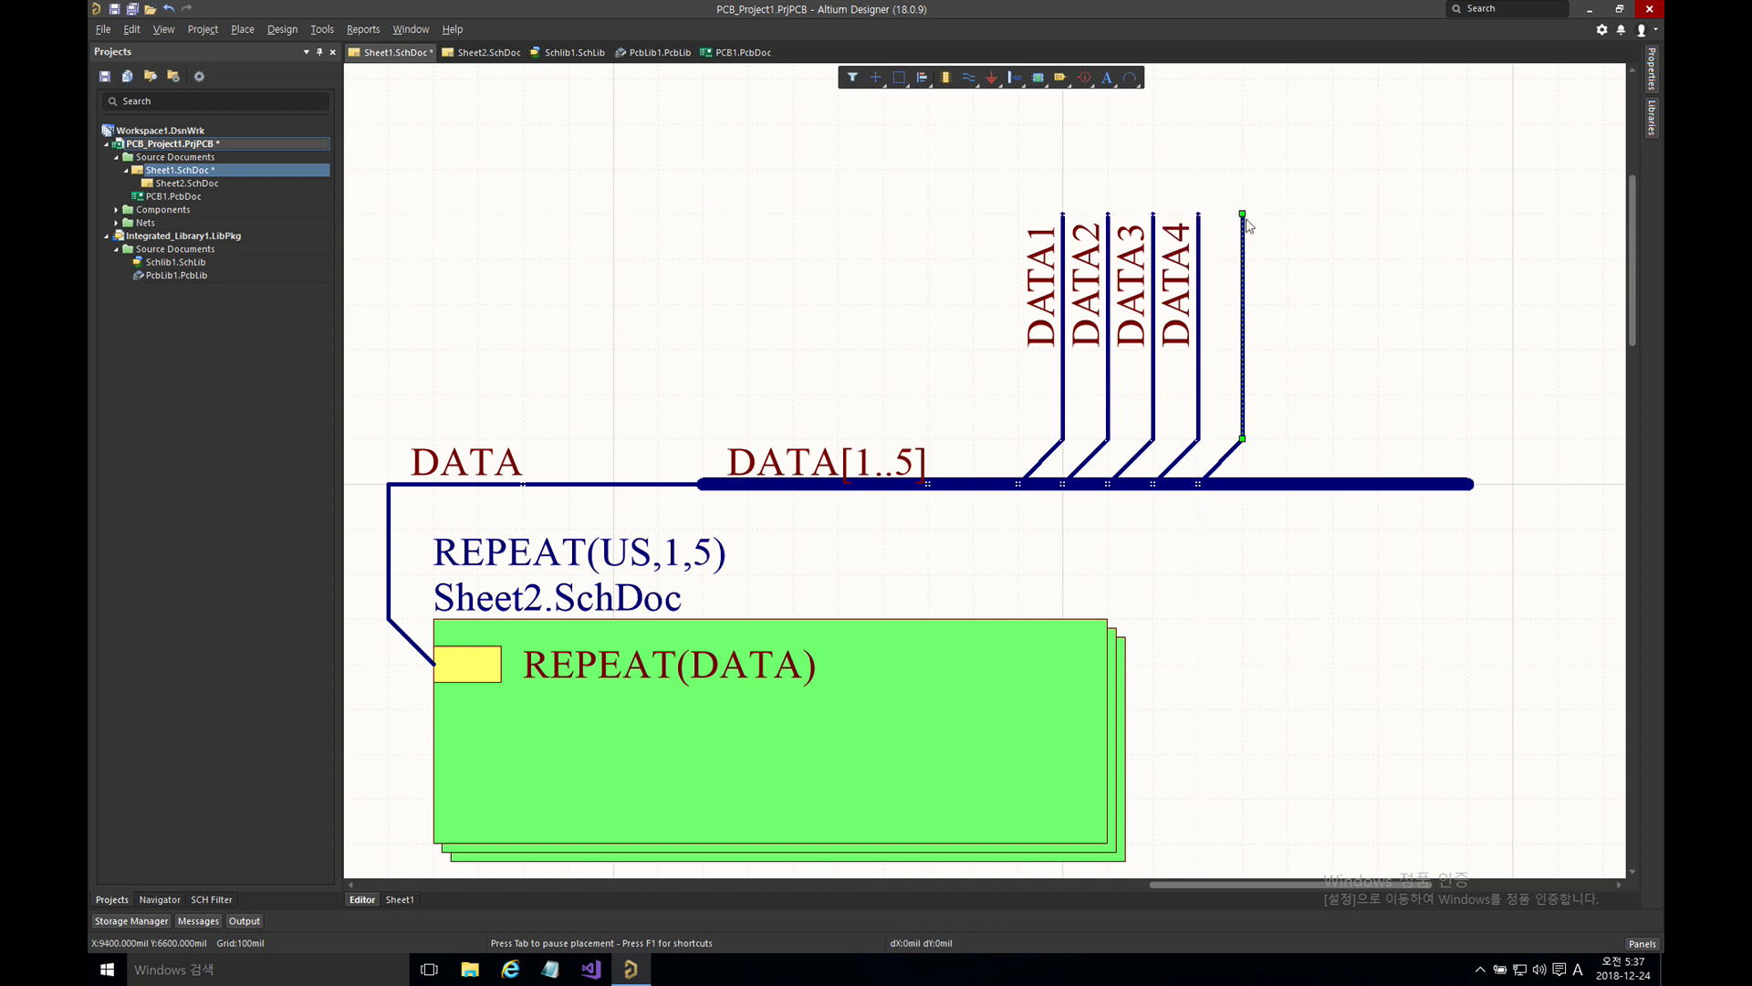
left_click(1241, 213)
right_click_drag(790, 264, 841, 227)
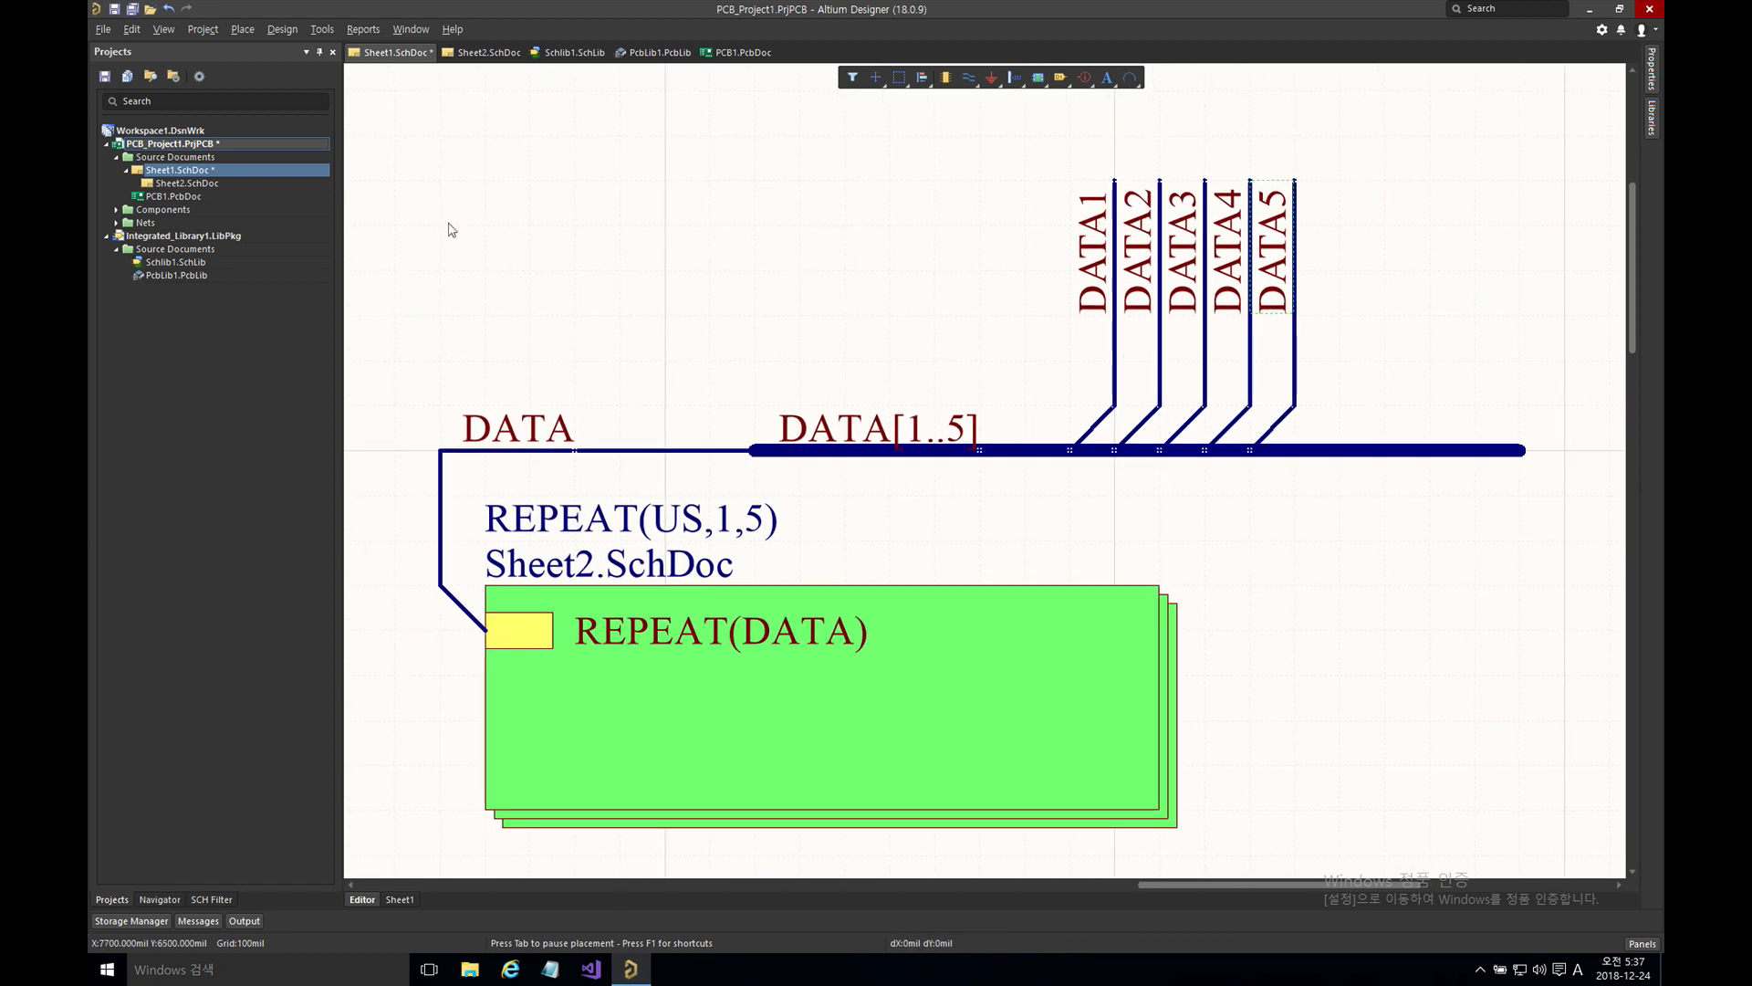
right_click(189, 144)
left_click(411, 208)
- Open Sheet2.SchDoc and set the ADC-8 component's designator to U10
mouse_move(1114, 329)
left_click(491, 53)
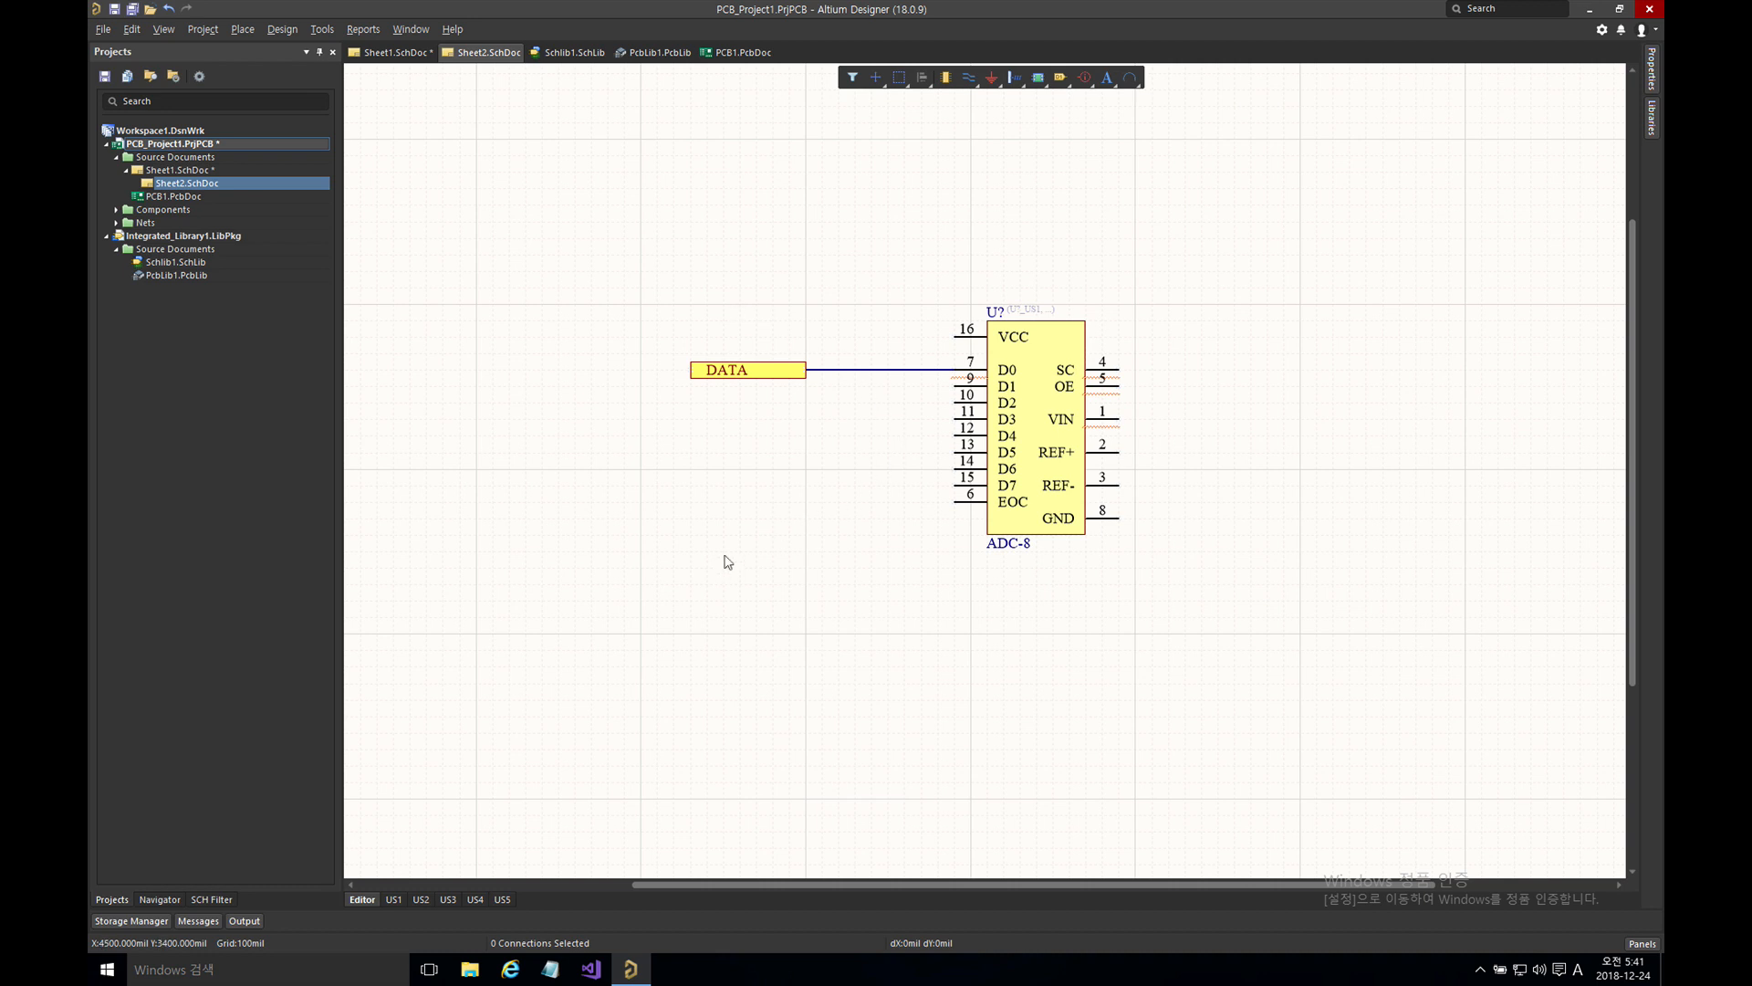
right_click_drag(918, 379, 871, 408)
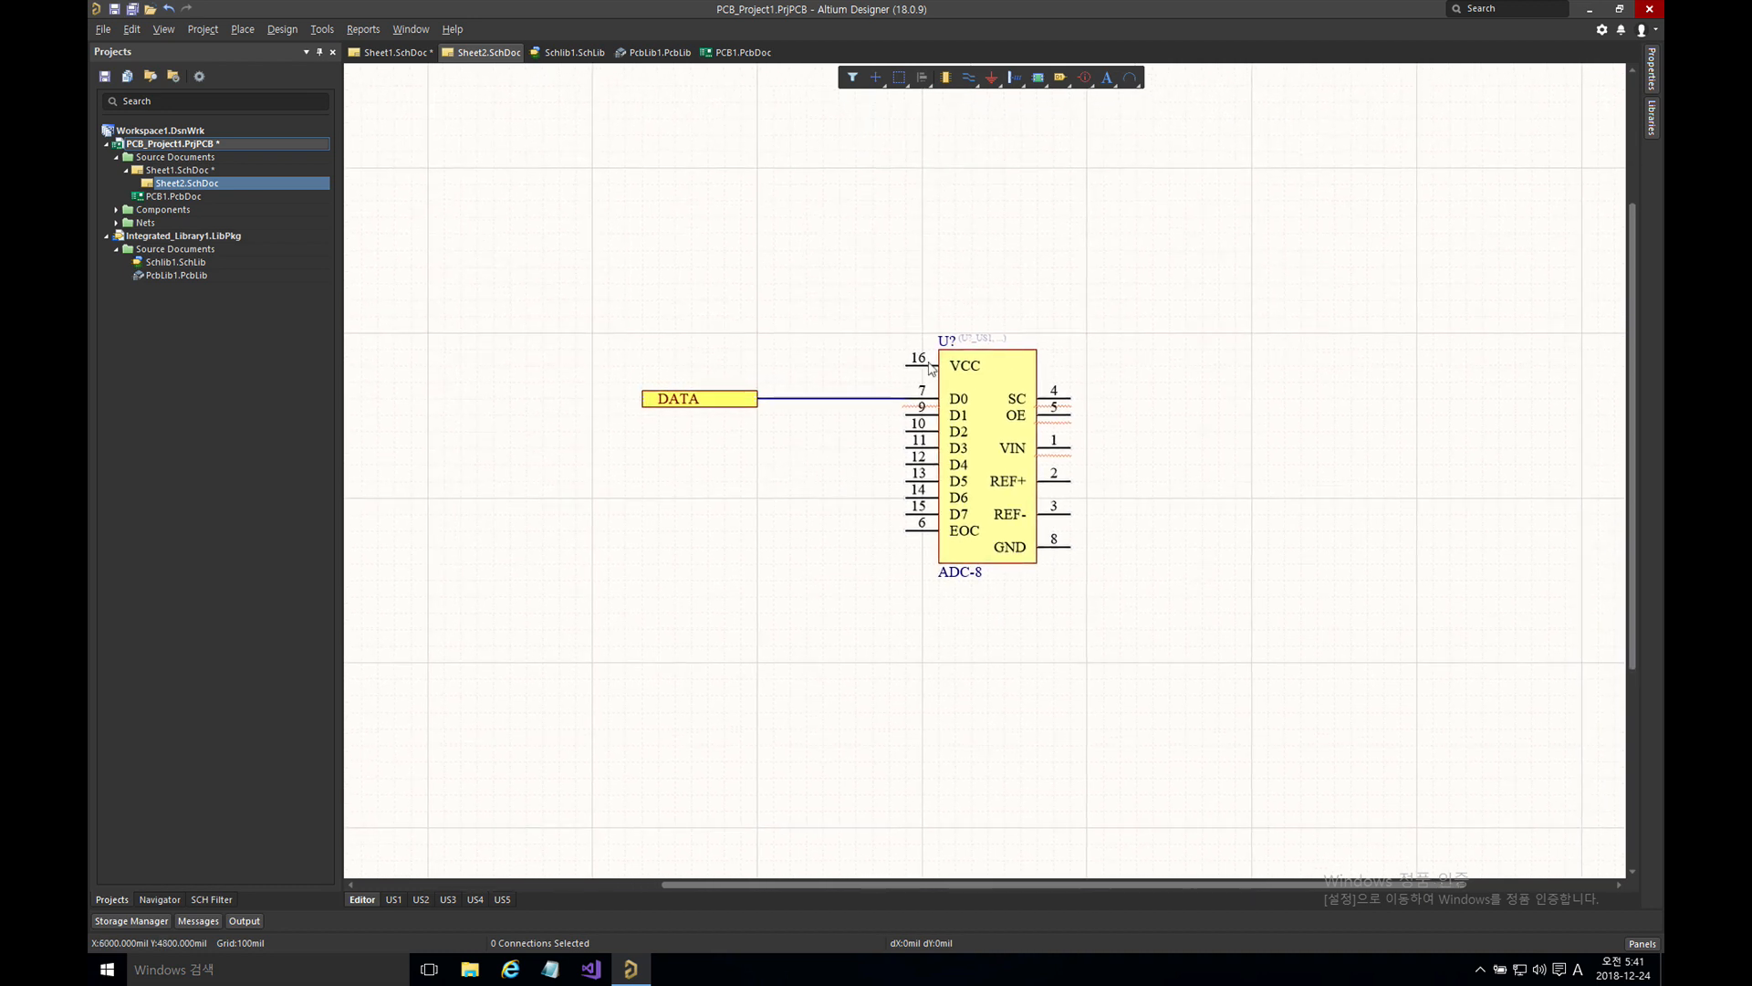
scroll(929, 368, "up", 1, "ctrl")
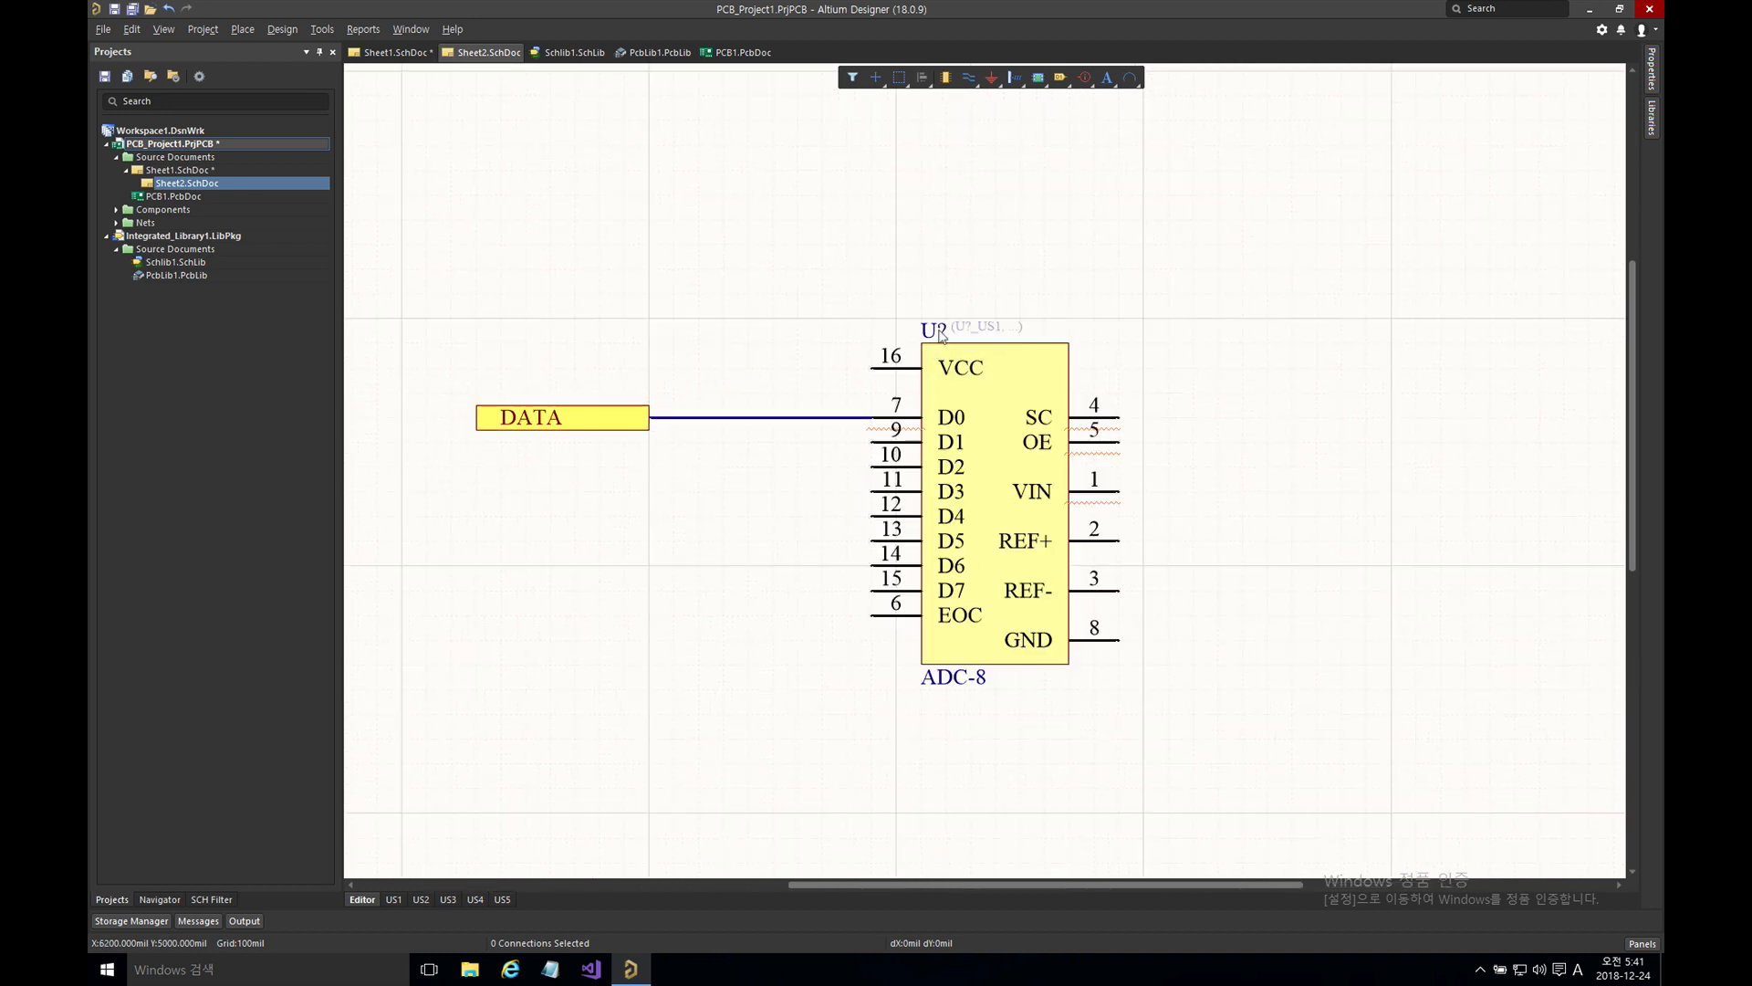
double_click(929, 333)
left_click(1459, 297)
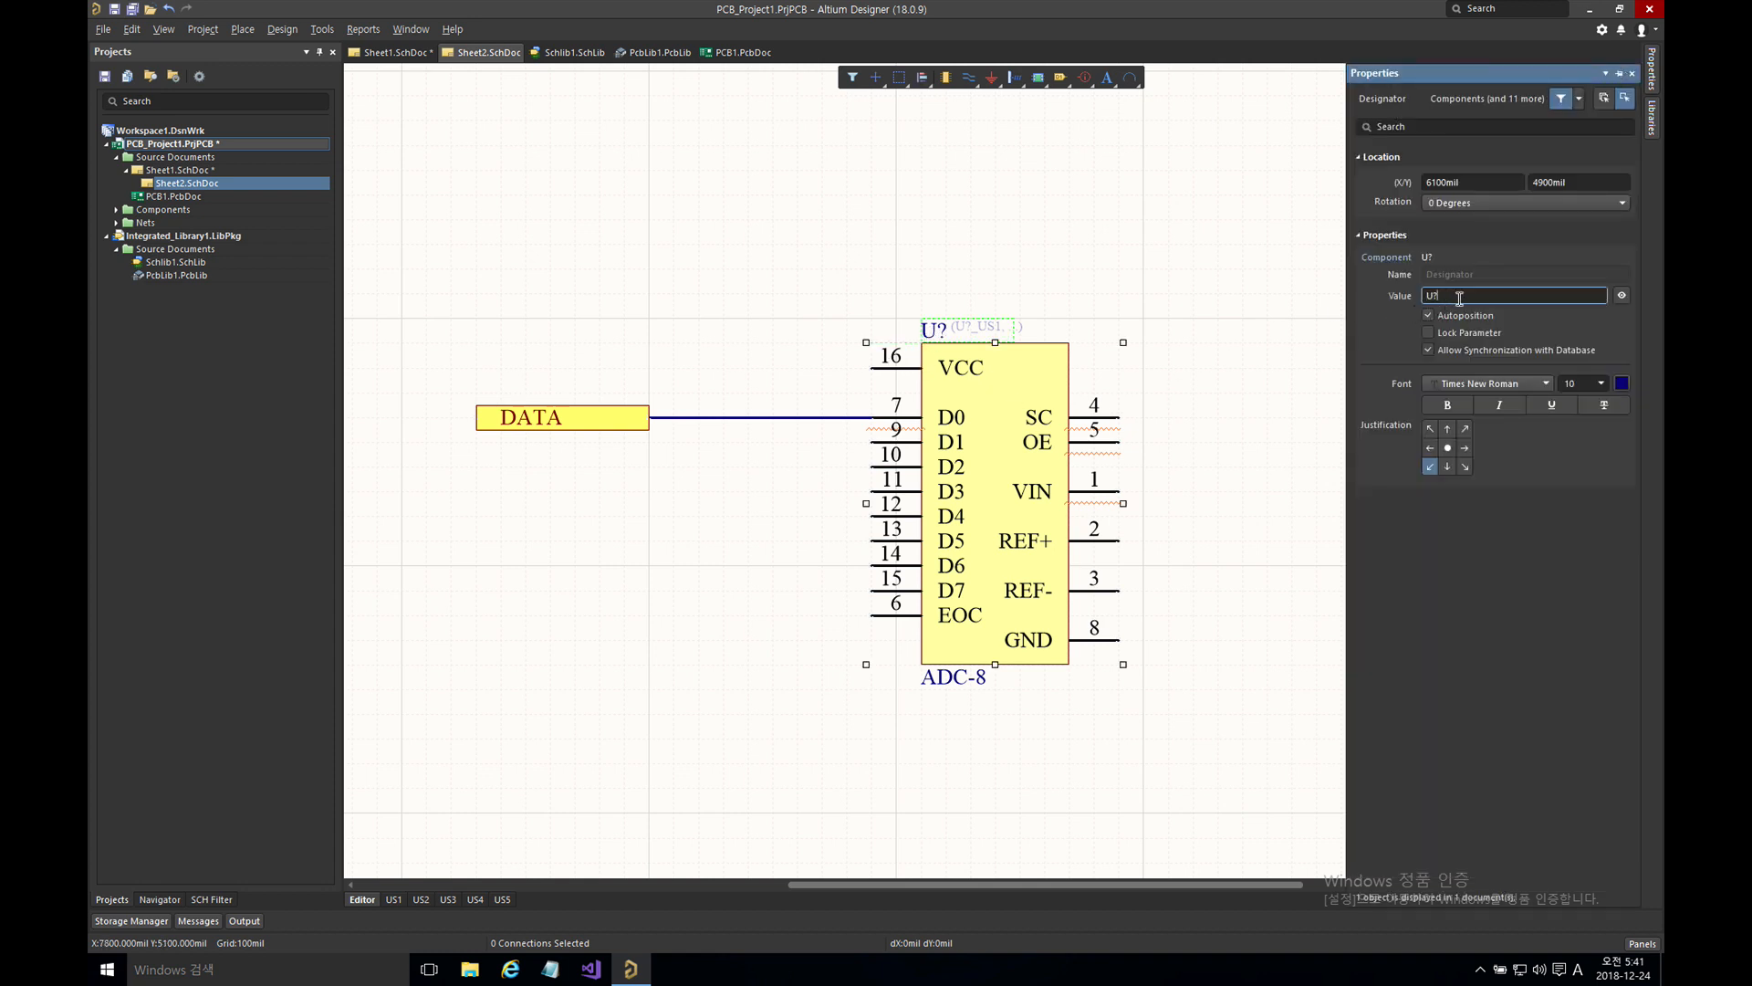
type("10")
key("Return")
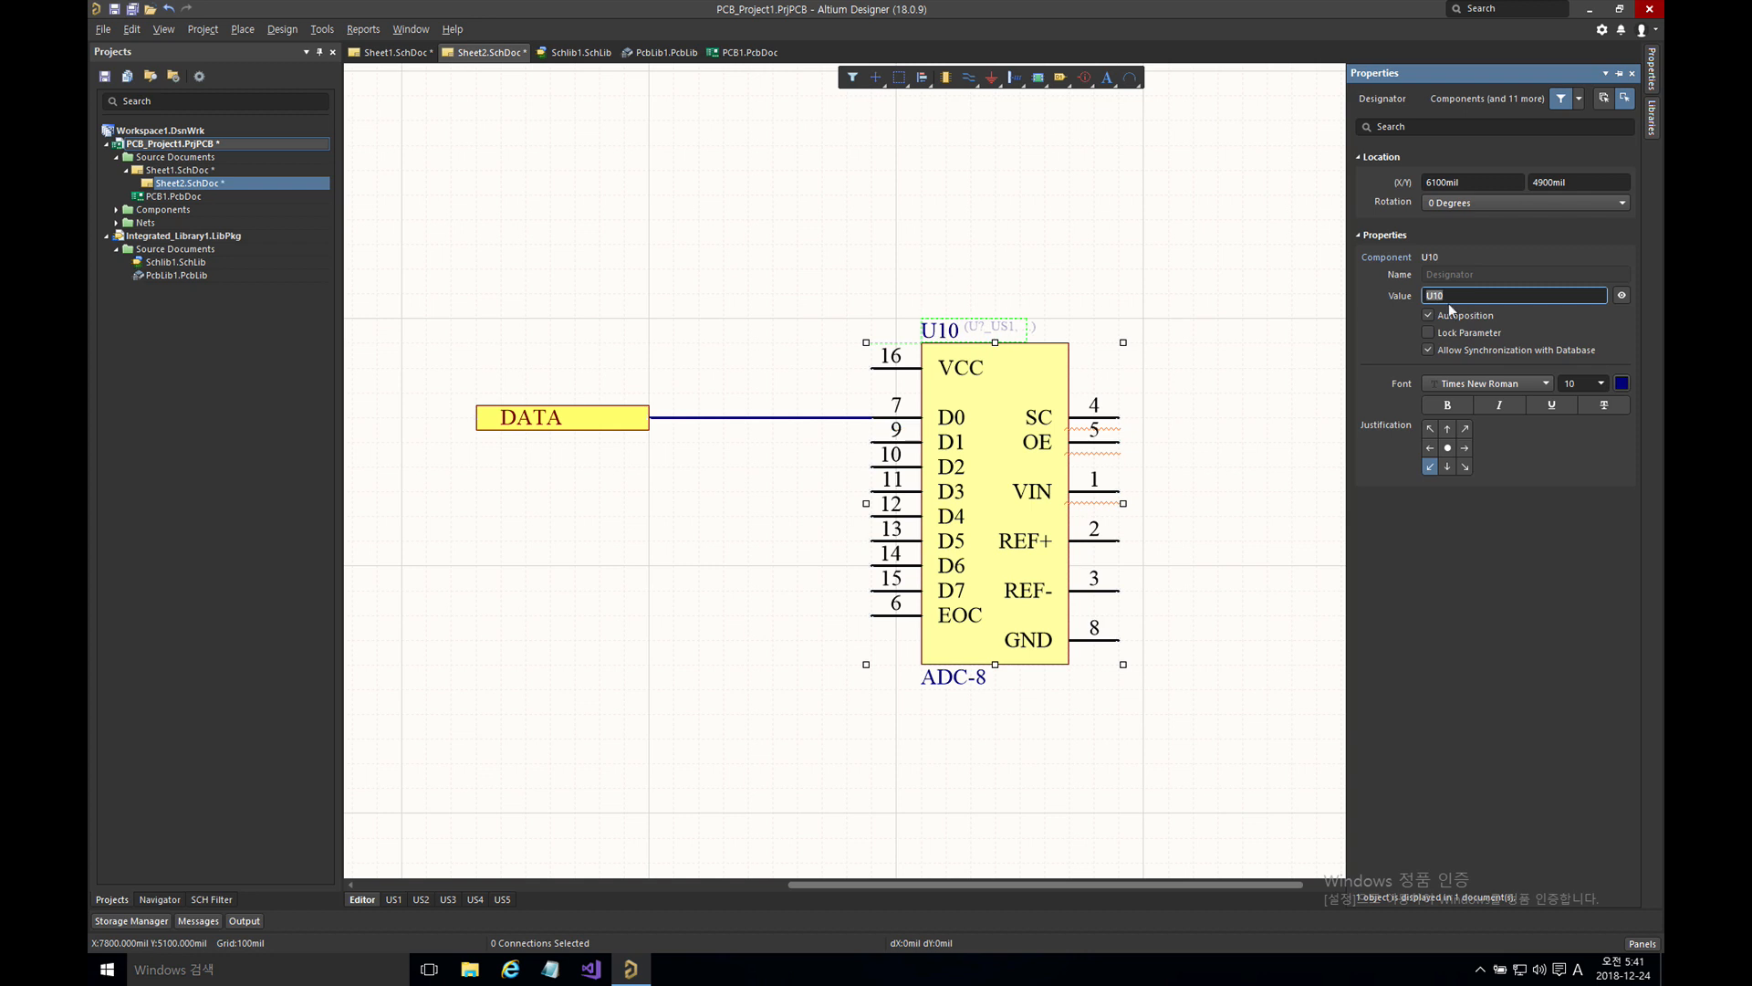
left_click(1051, 250)
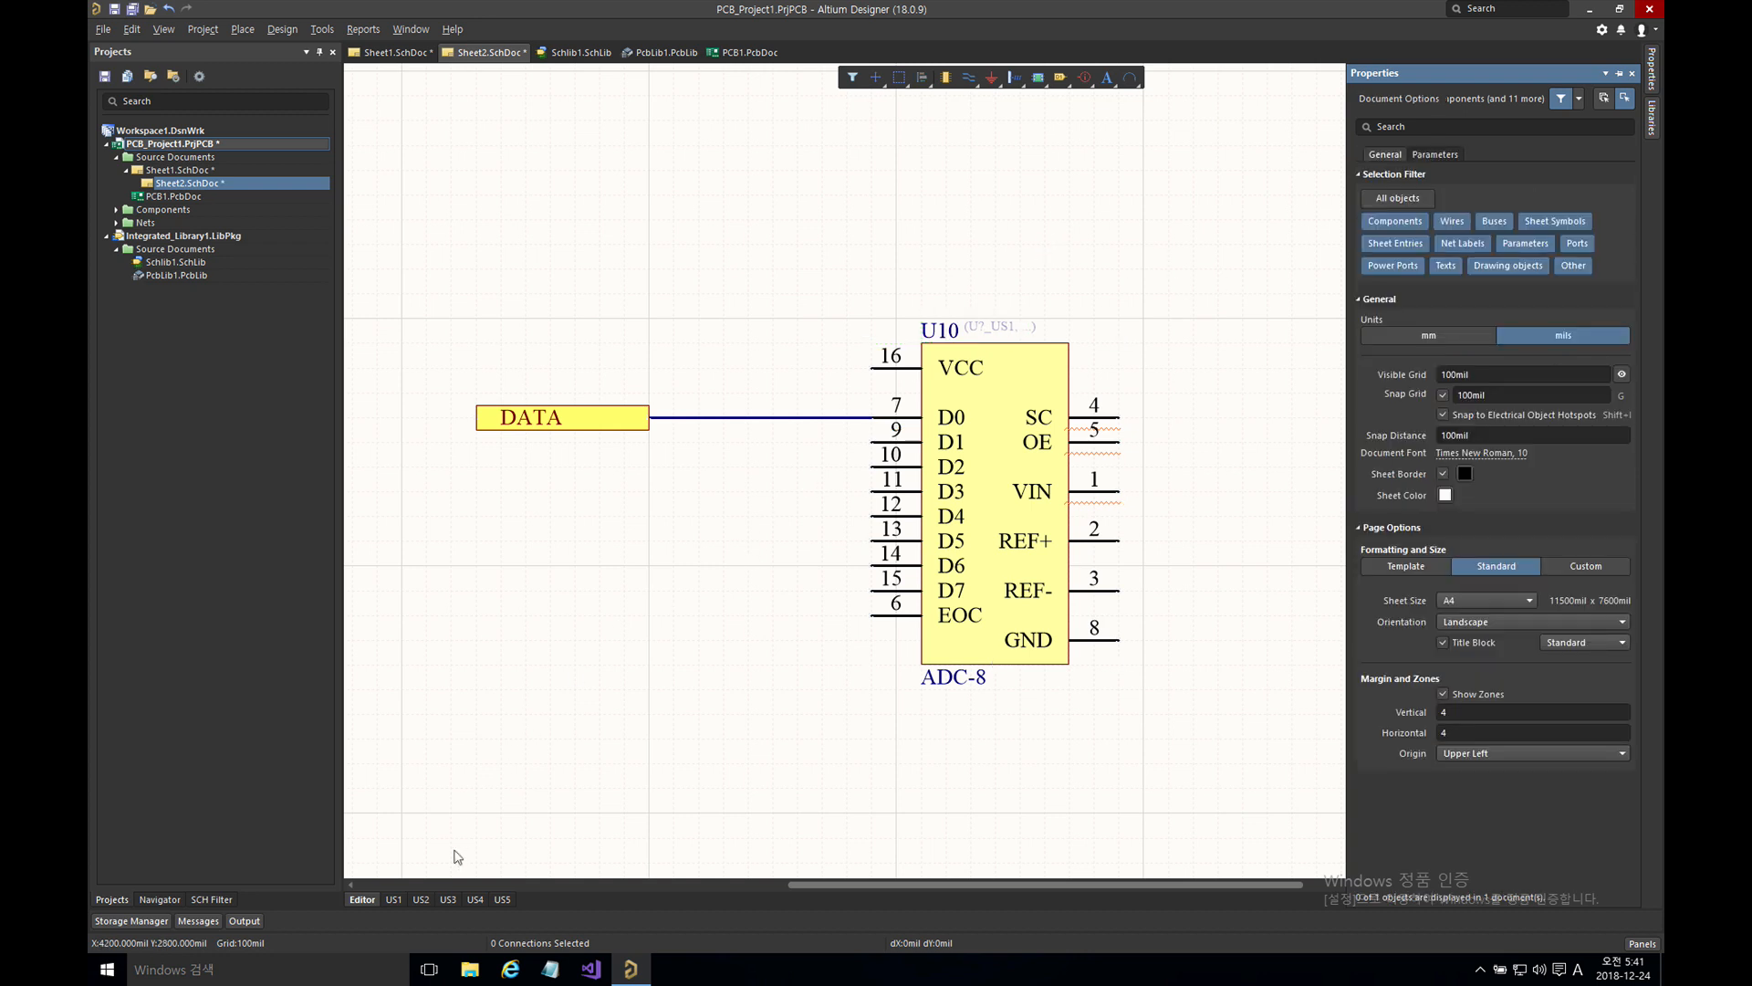
- Recompile PCB_Project1.PrjPCB and check the ADC-8 designator in Sheet2's US1, US3, US4 and US5 channel views
left_click(400, 898)
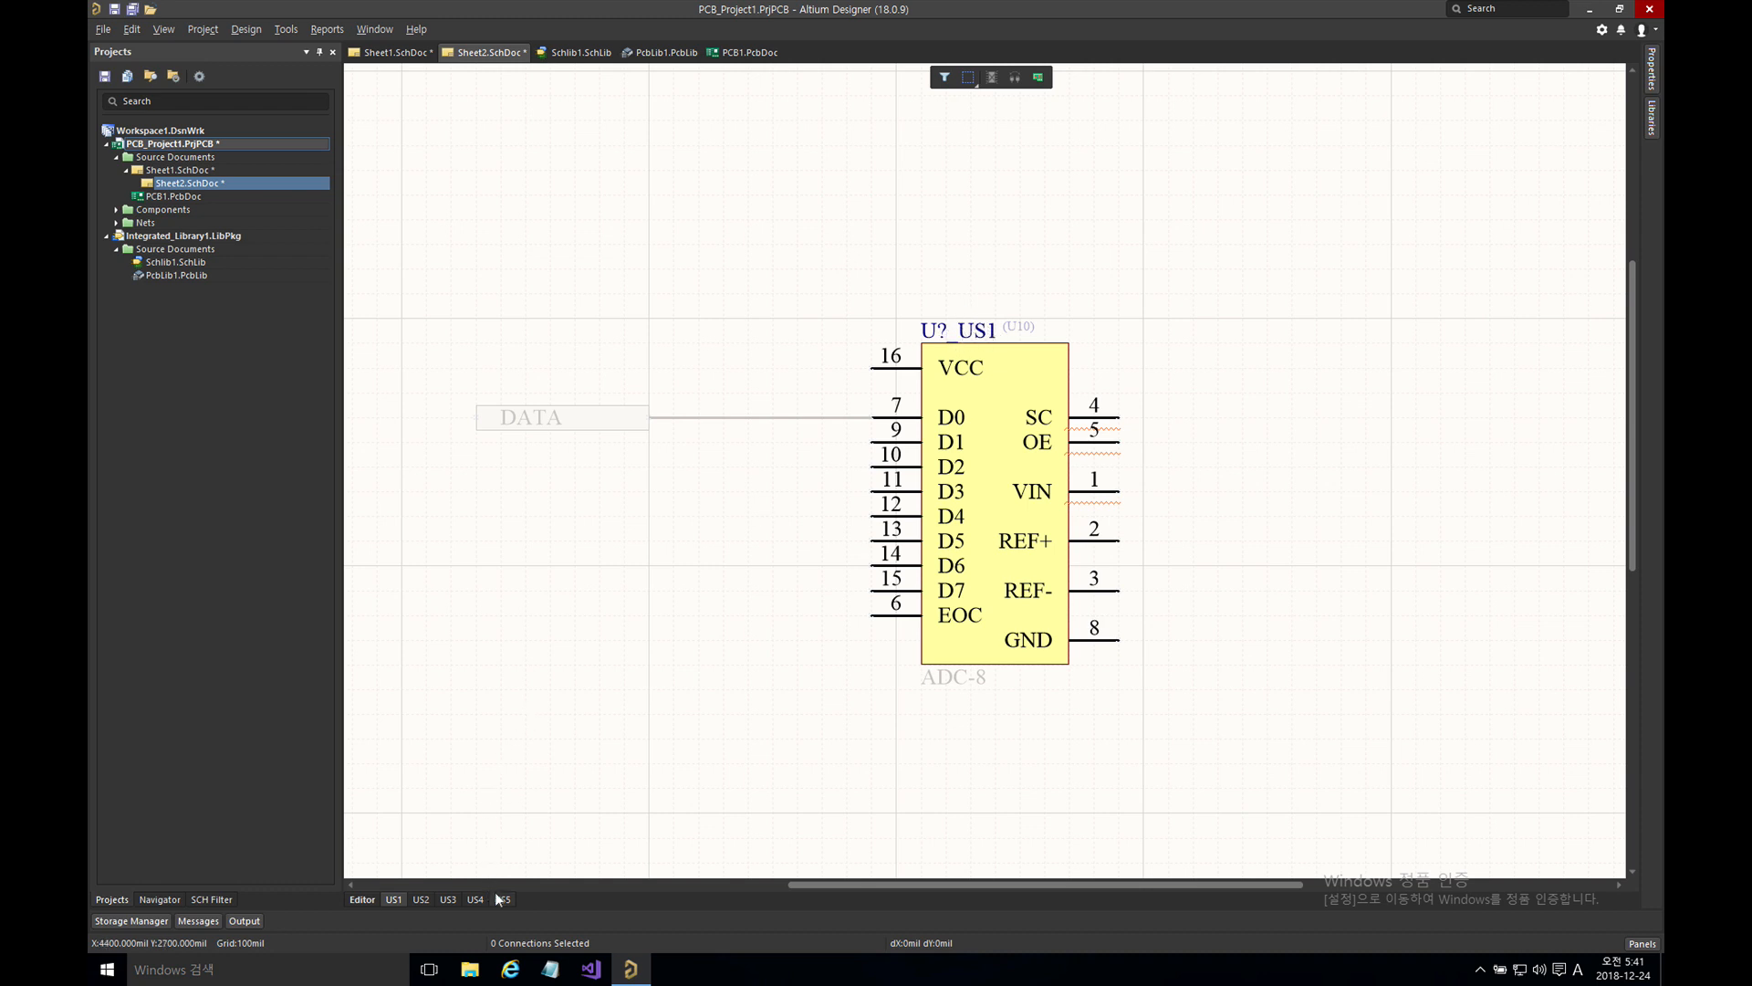
right_click(184, 144)
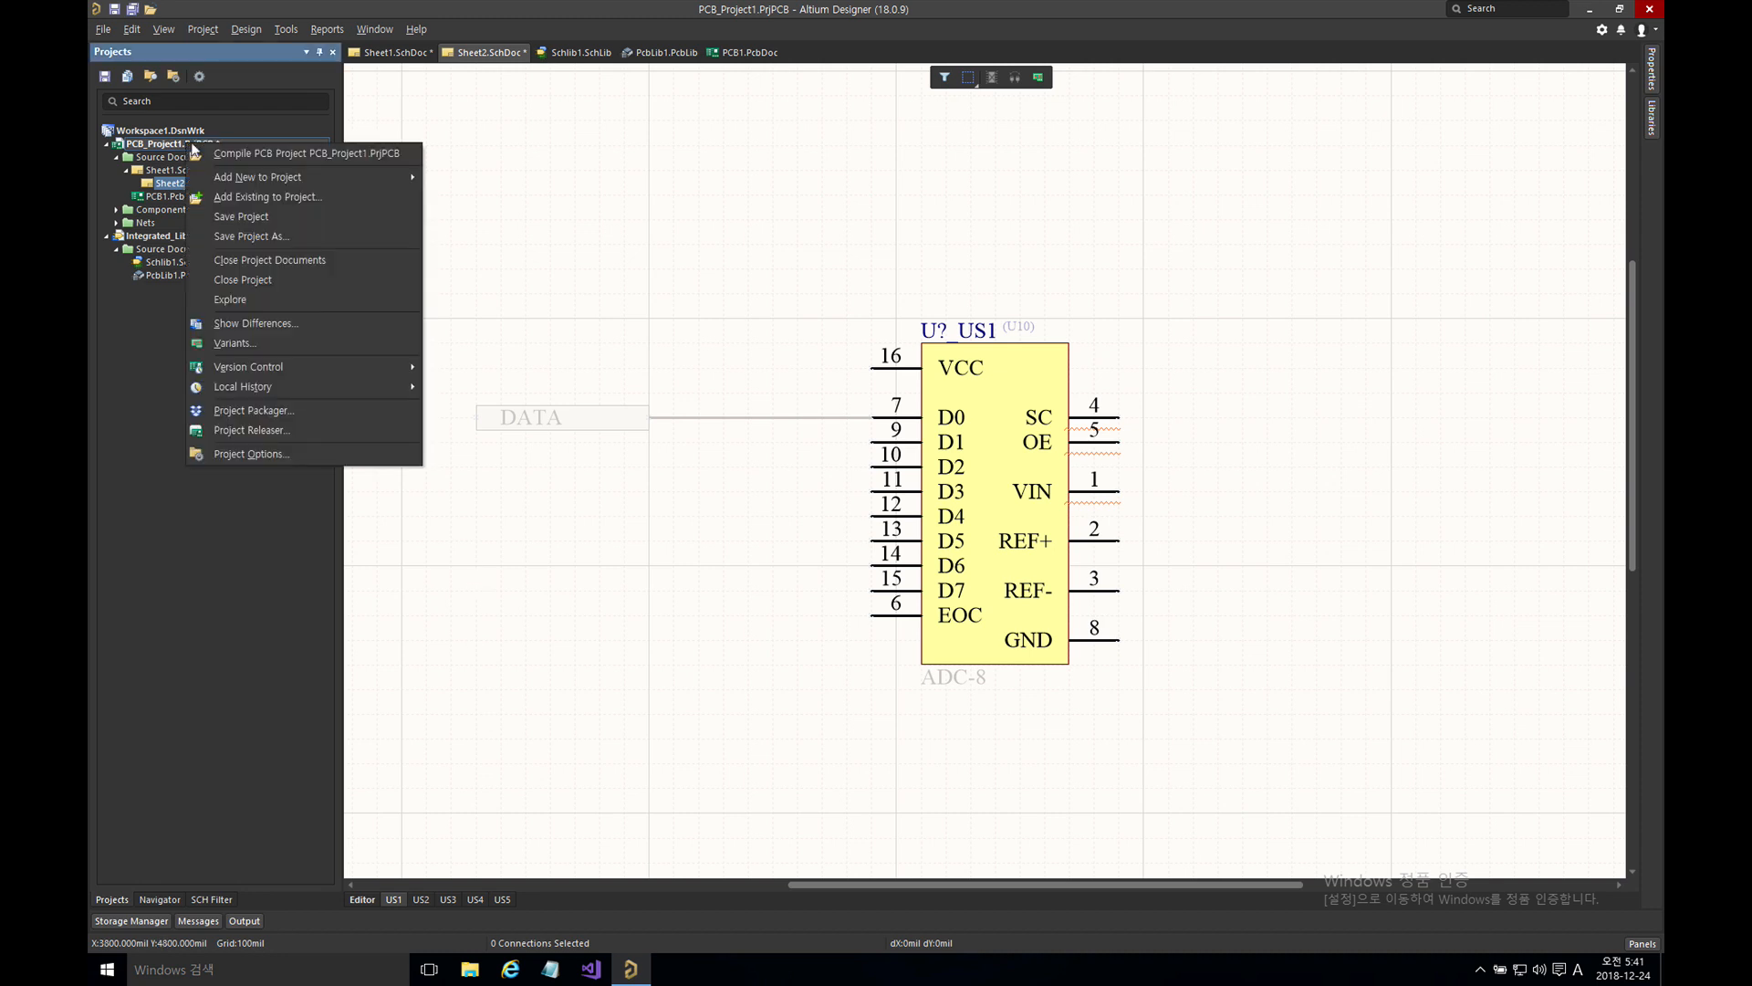
left_click(265, 152)
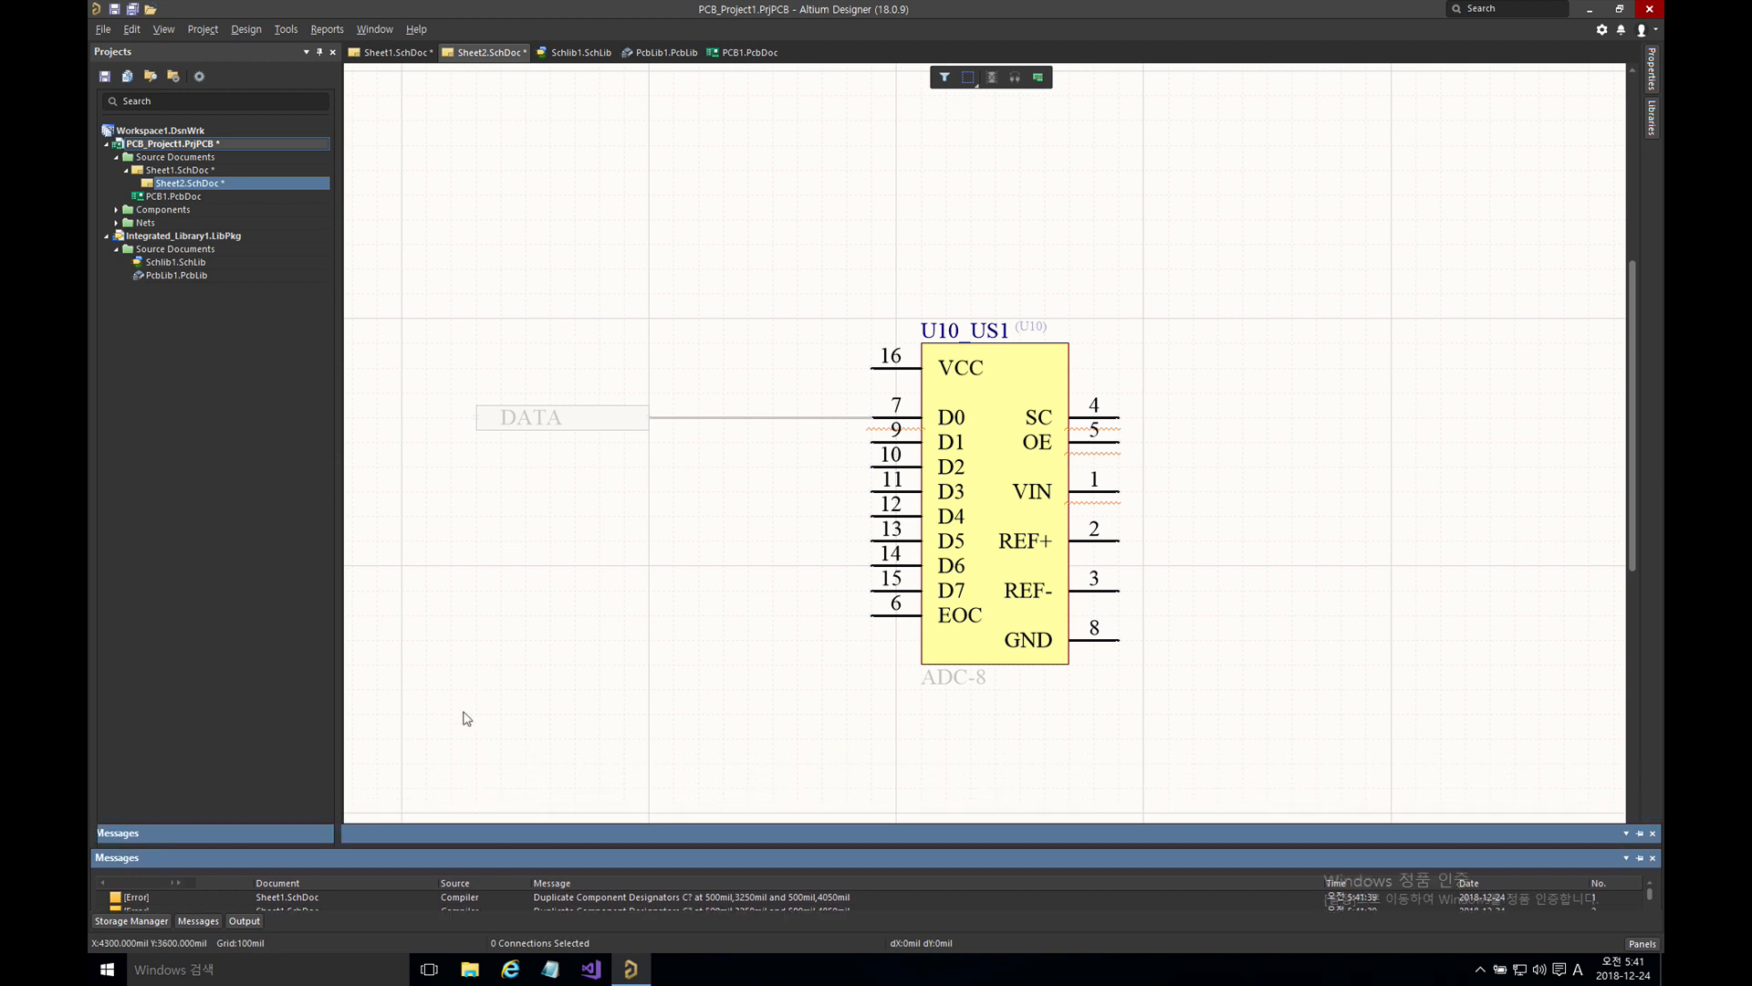
left_click(448, 899)
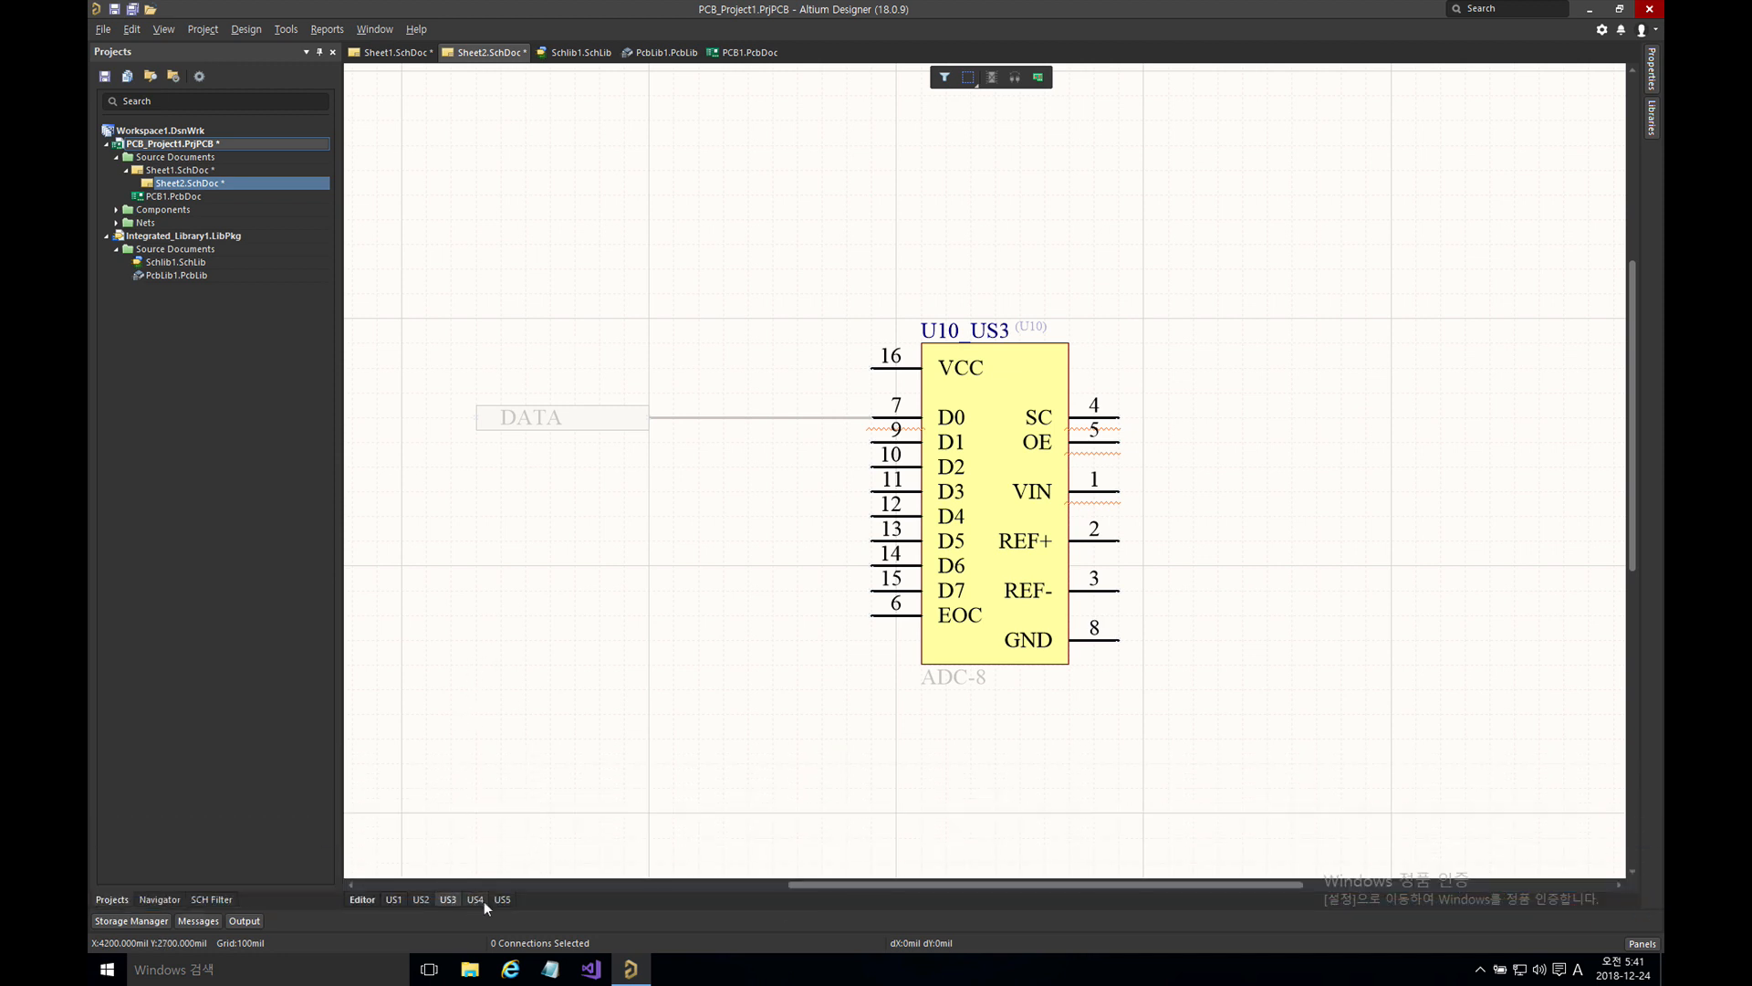
left_click(478, 900)
left_click(499, 899)
- Examine the designator format choices in the project's multi-channel options, and leave the options without changing anything
right_click(193, 148)
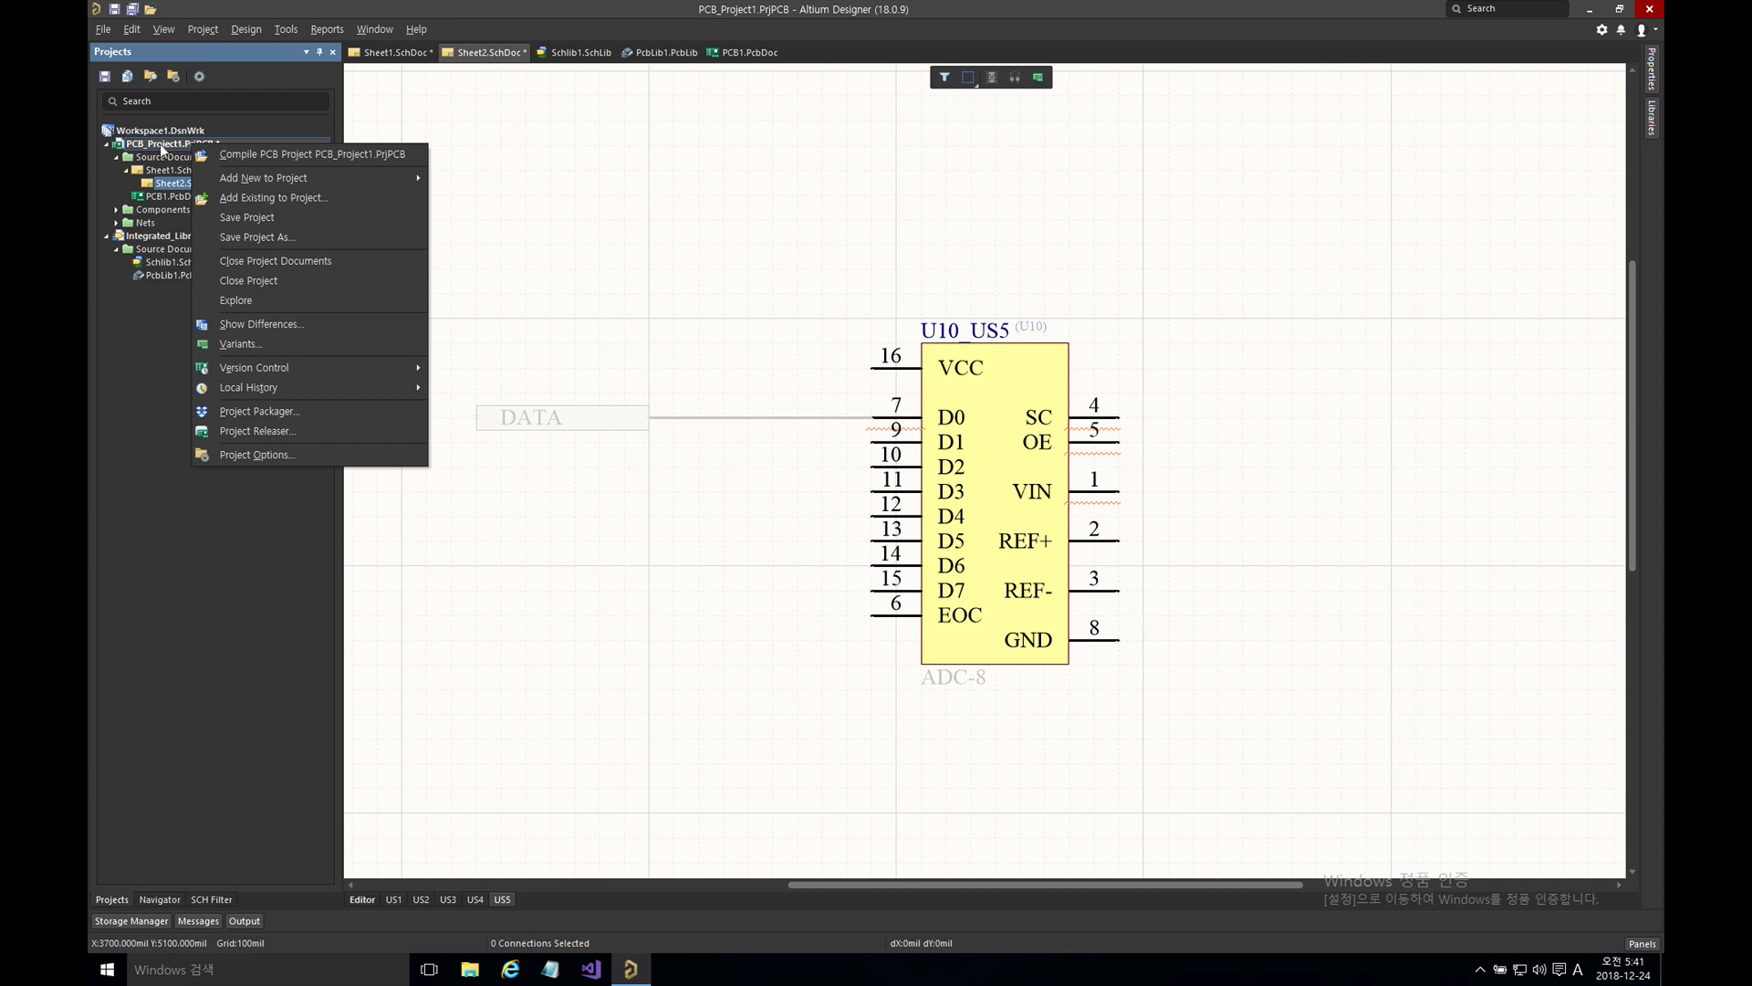
left_click(258, 454)
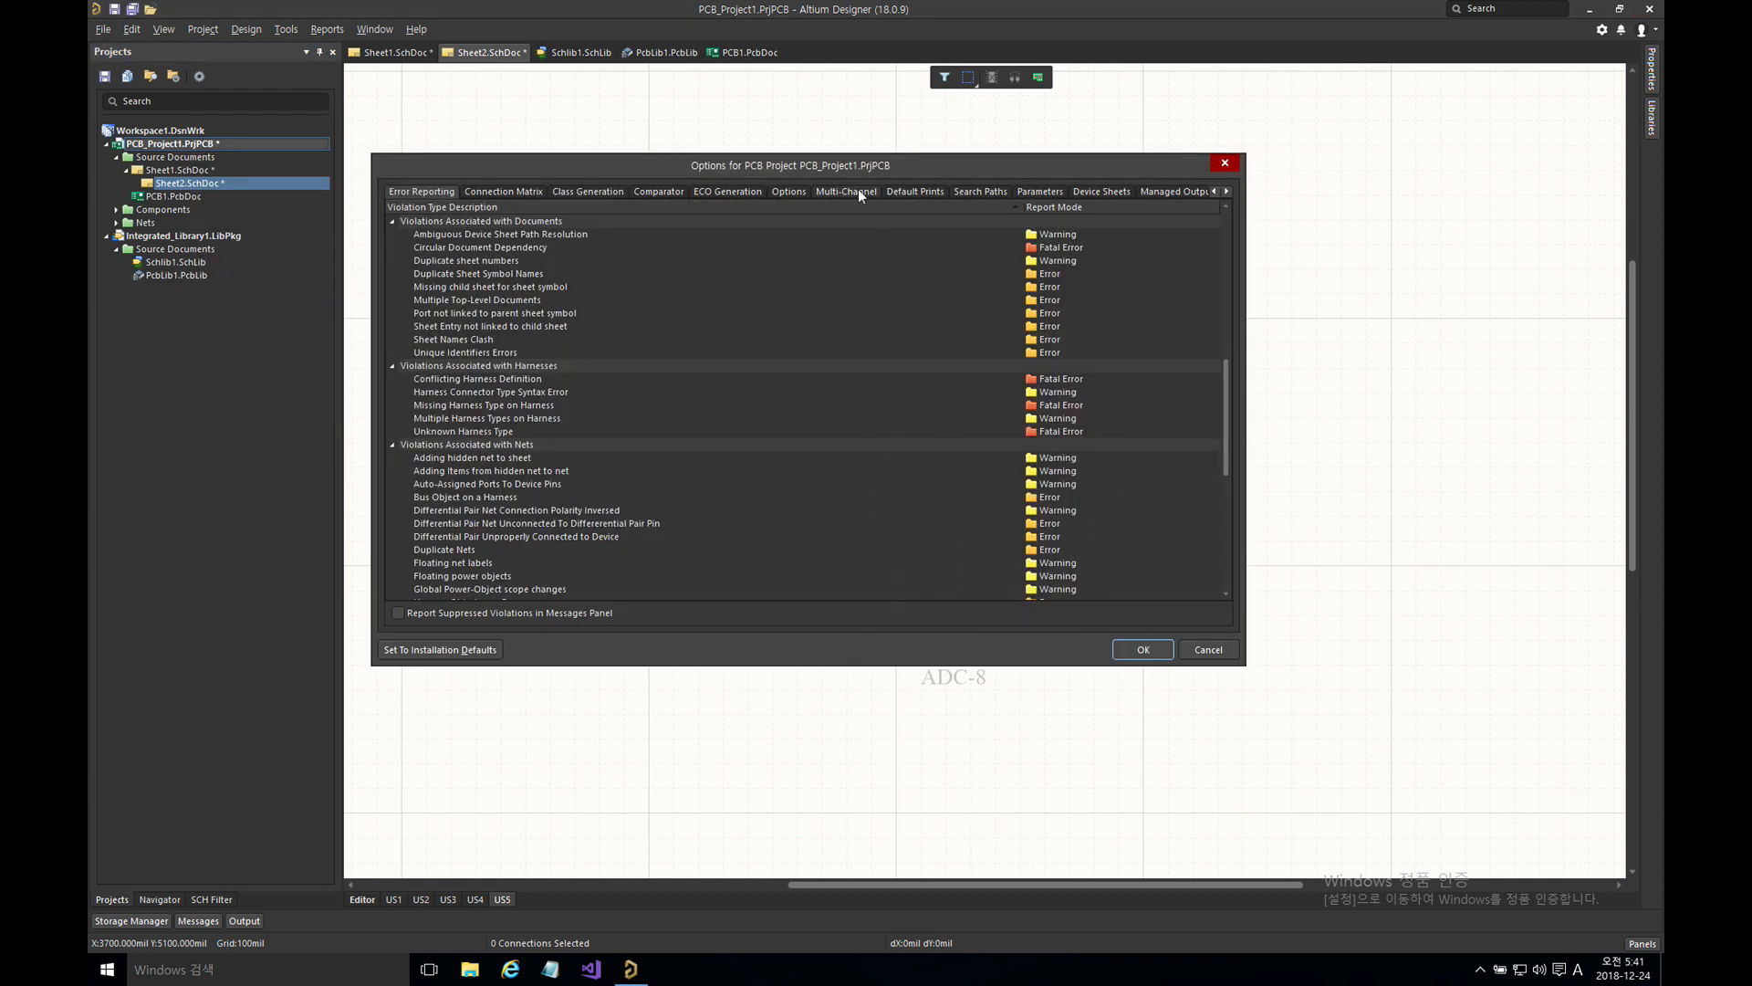
left_click(858, 191)
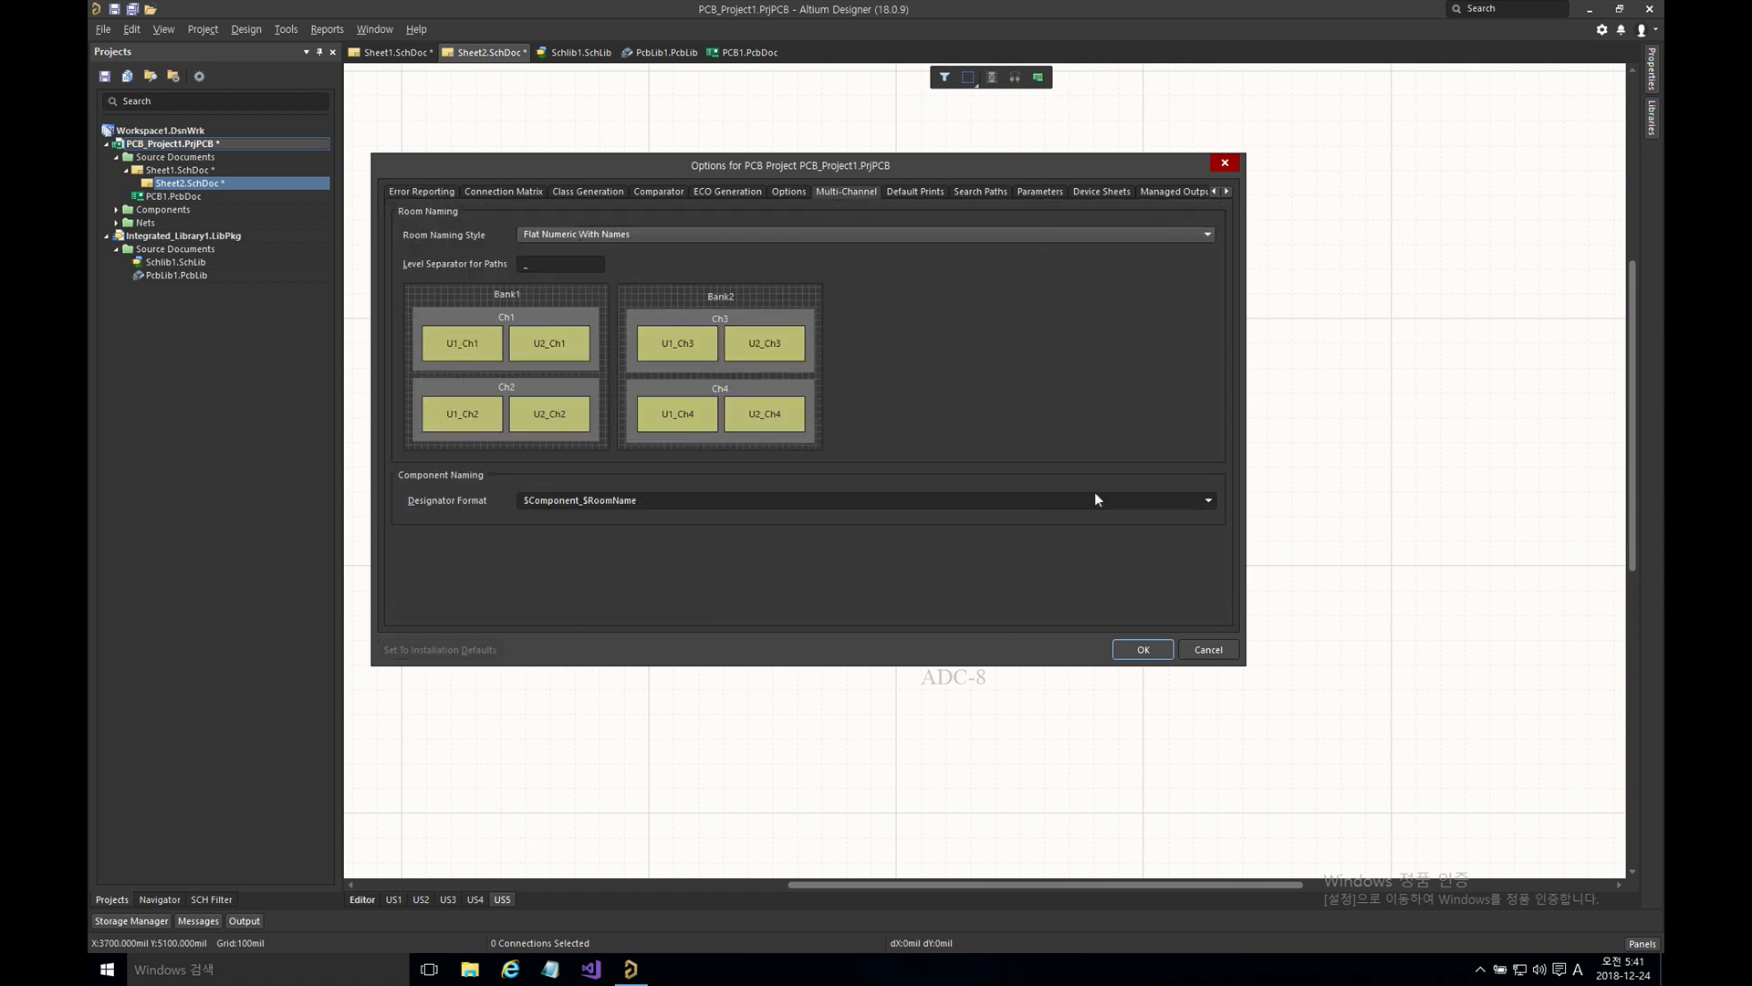
left_click(1205, 503)
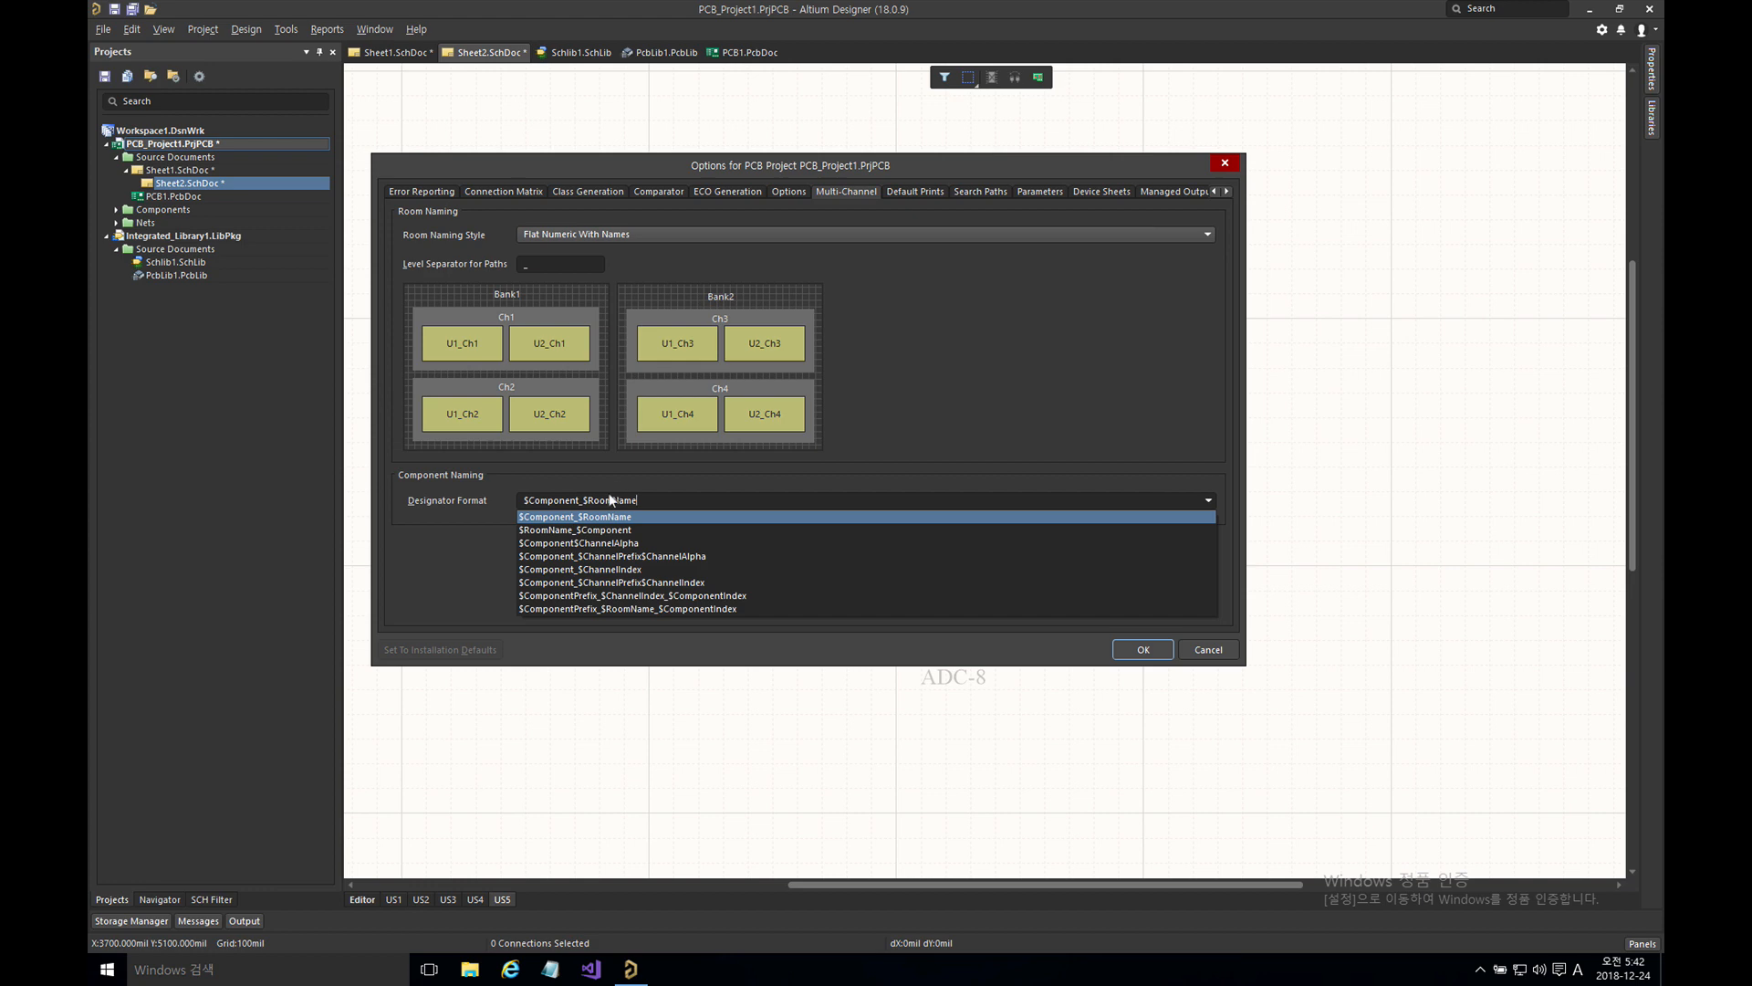
left_click(1209, 651)
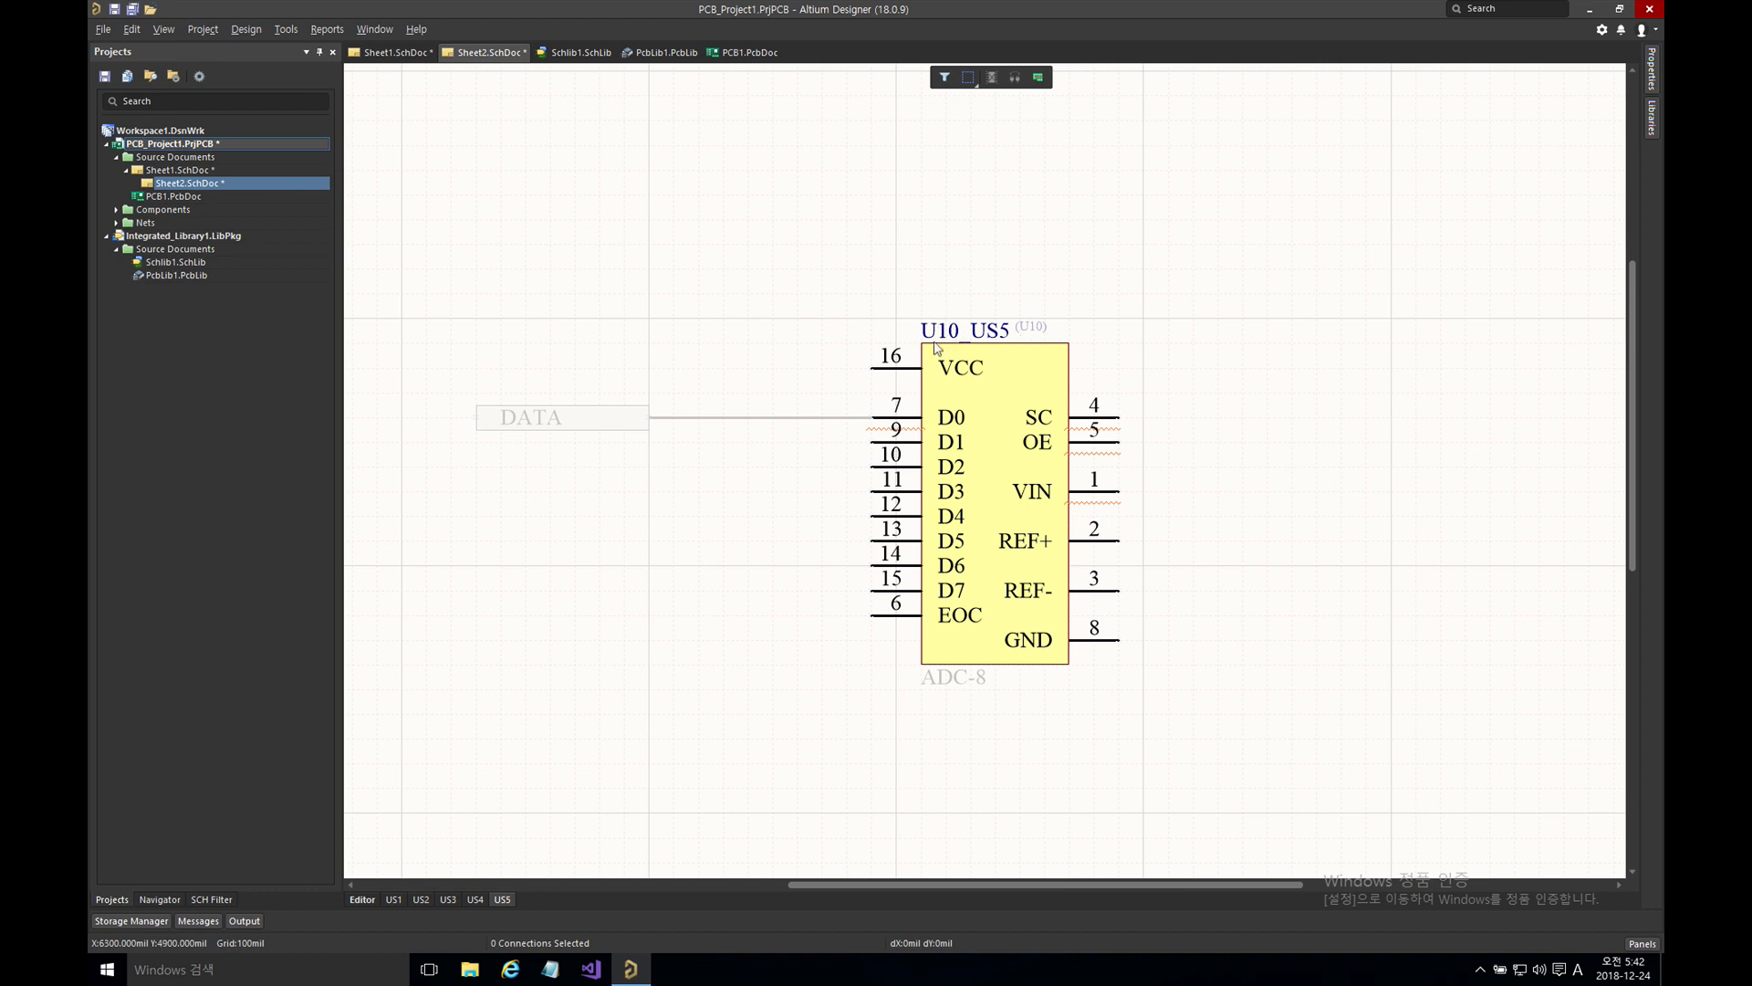
- In Sheet2's US1 channel view, annotate the ADC-8 component with a locked physical designator of U11
left_click(394, 900)
double_click(951, 333)
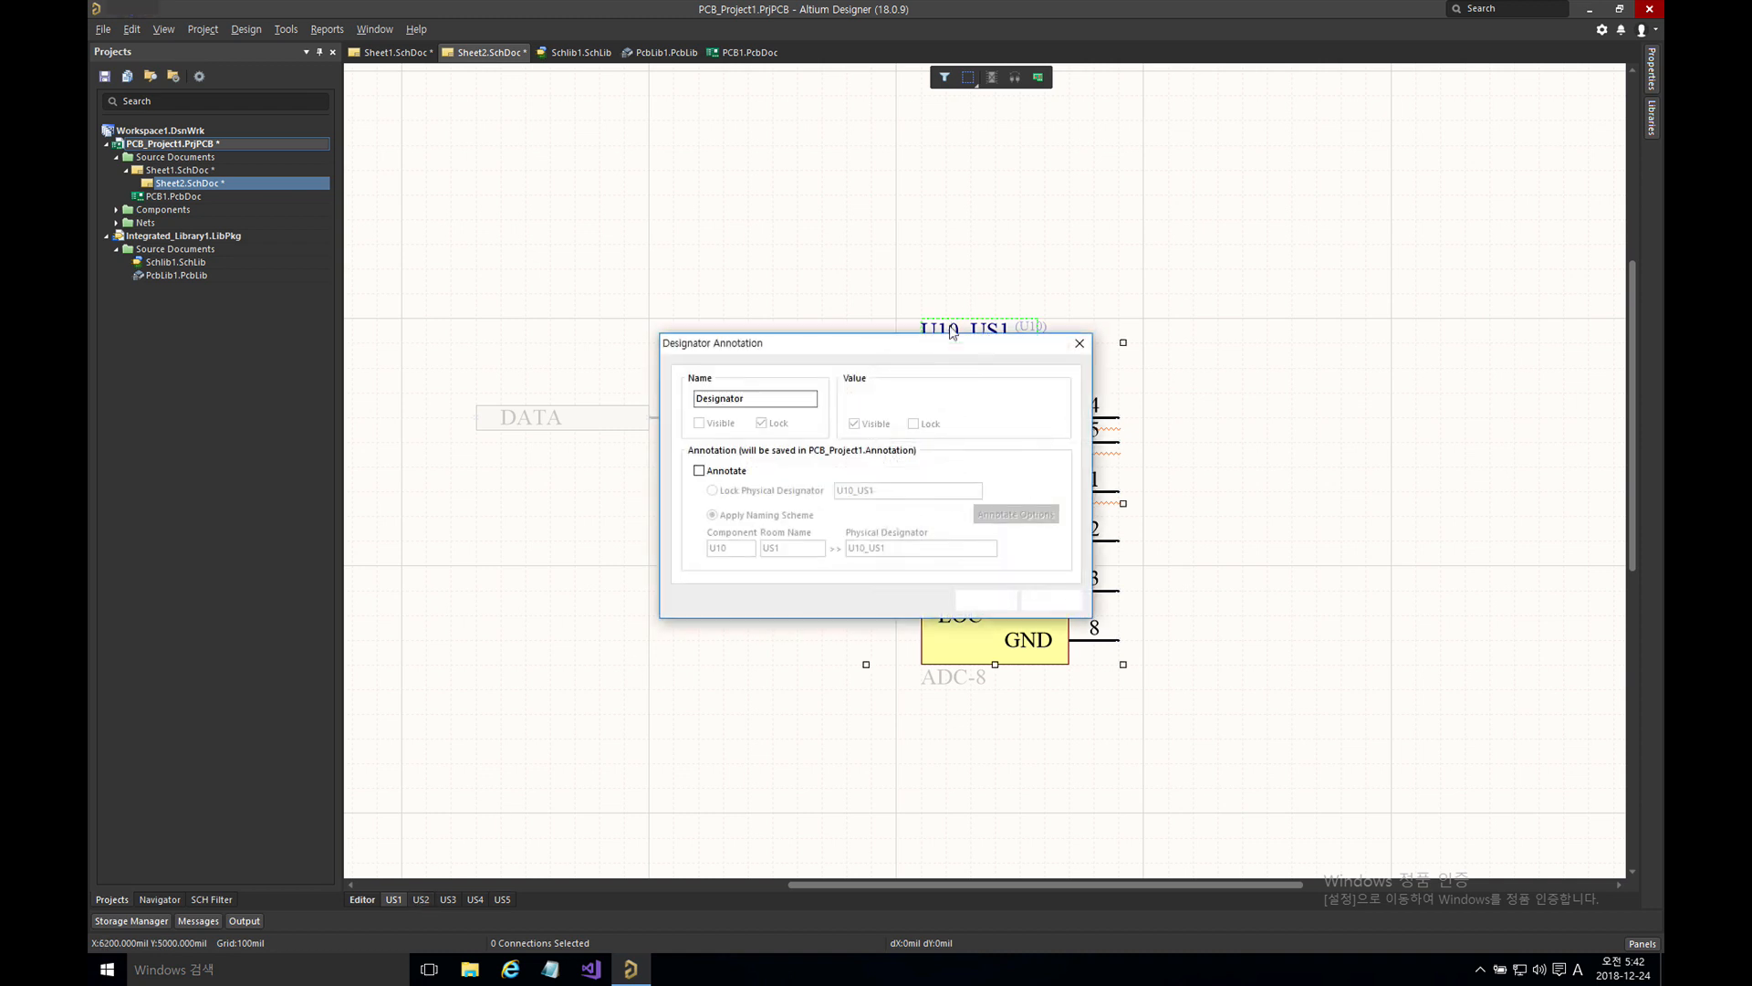
left_click(726, 472)
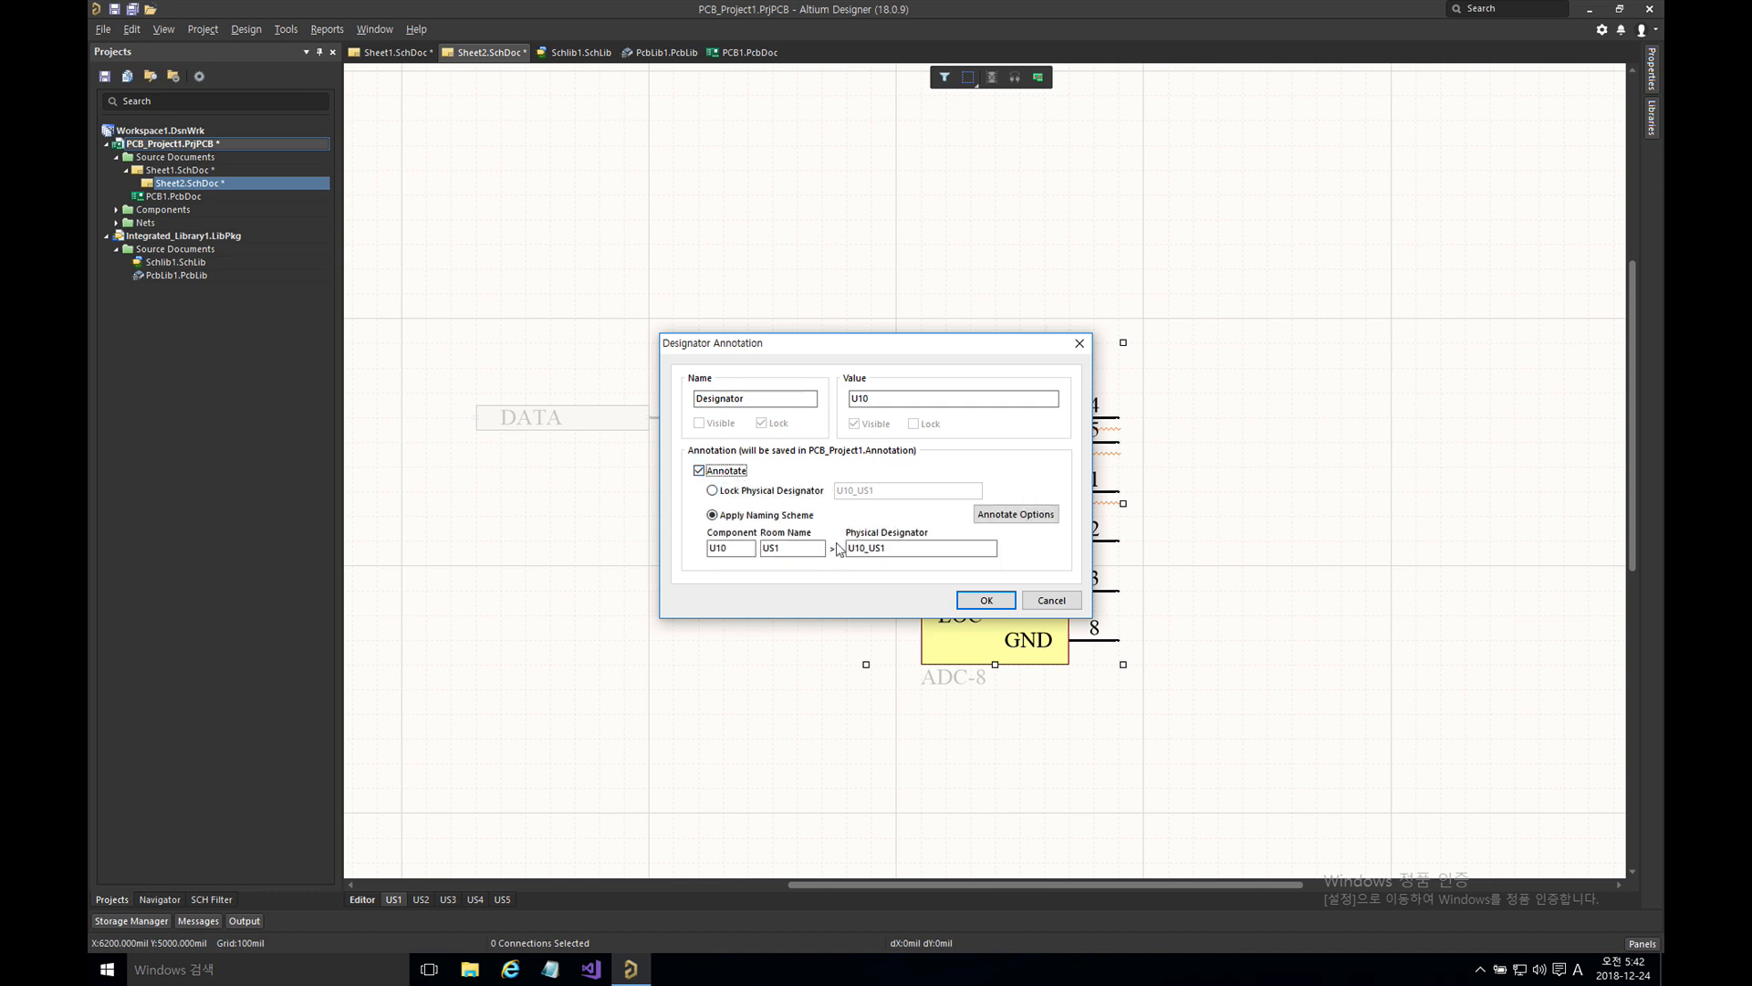
double_click(903, 548)
left_click_drag(859, 547, 919, 549)
double_click(794, 551)
left_click(786, 491)
double_click(843, 490)
left_click(849, 491)
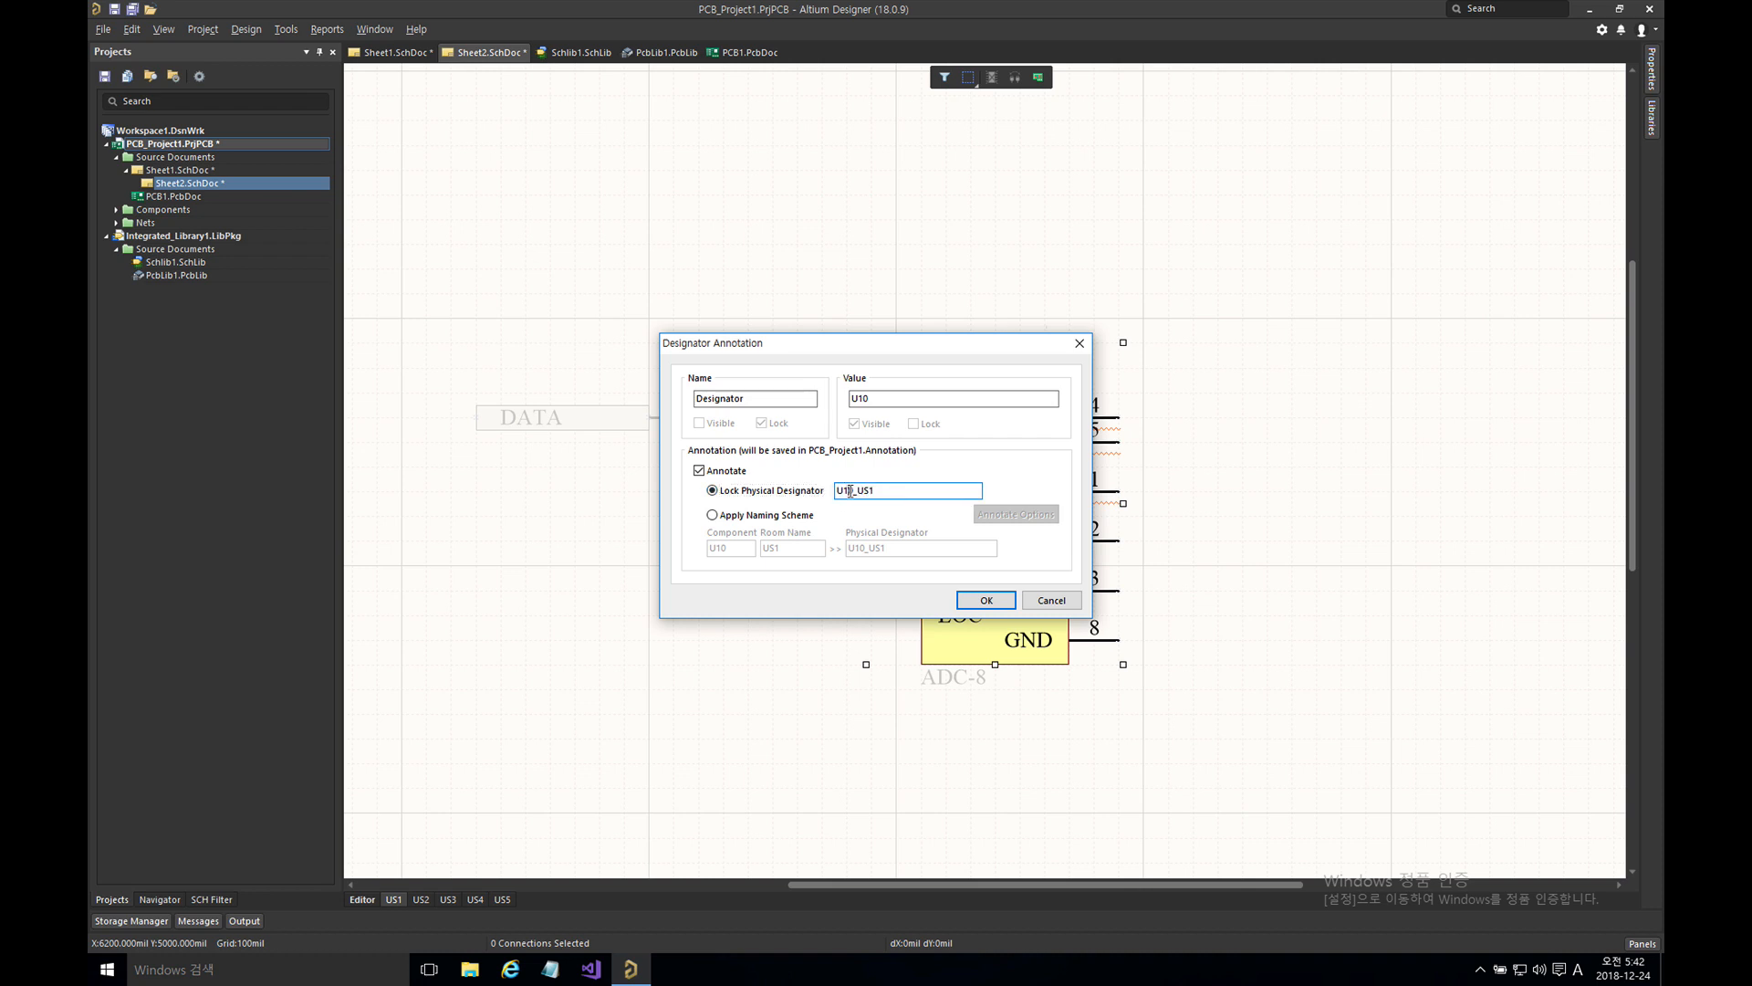
left_click(999, 604)
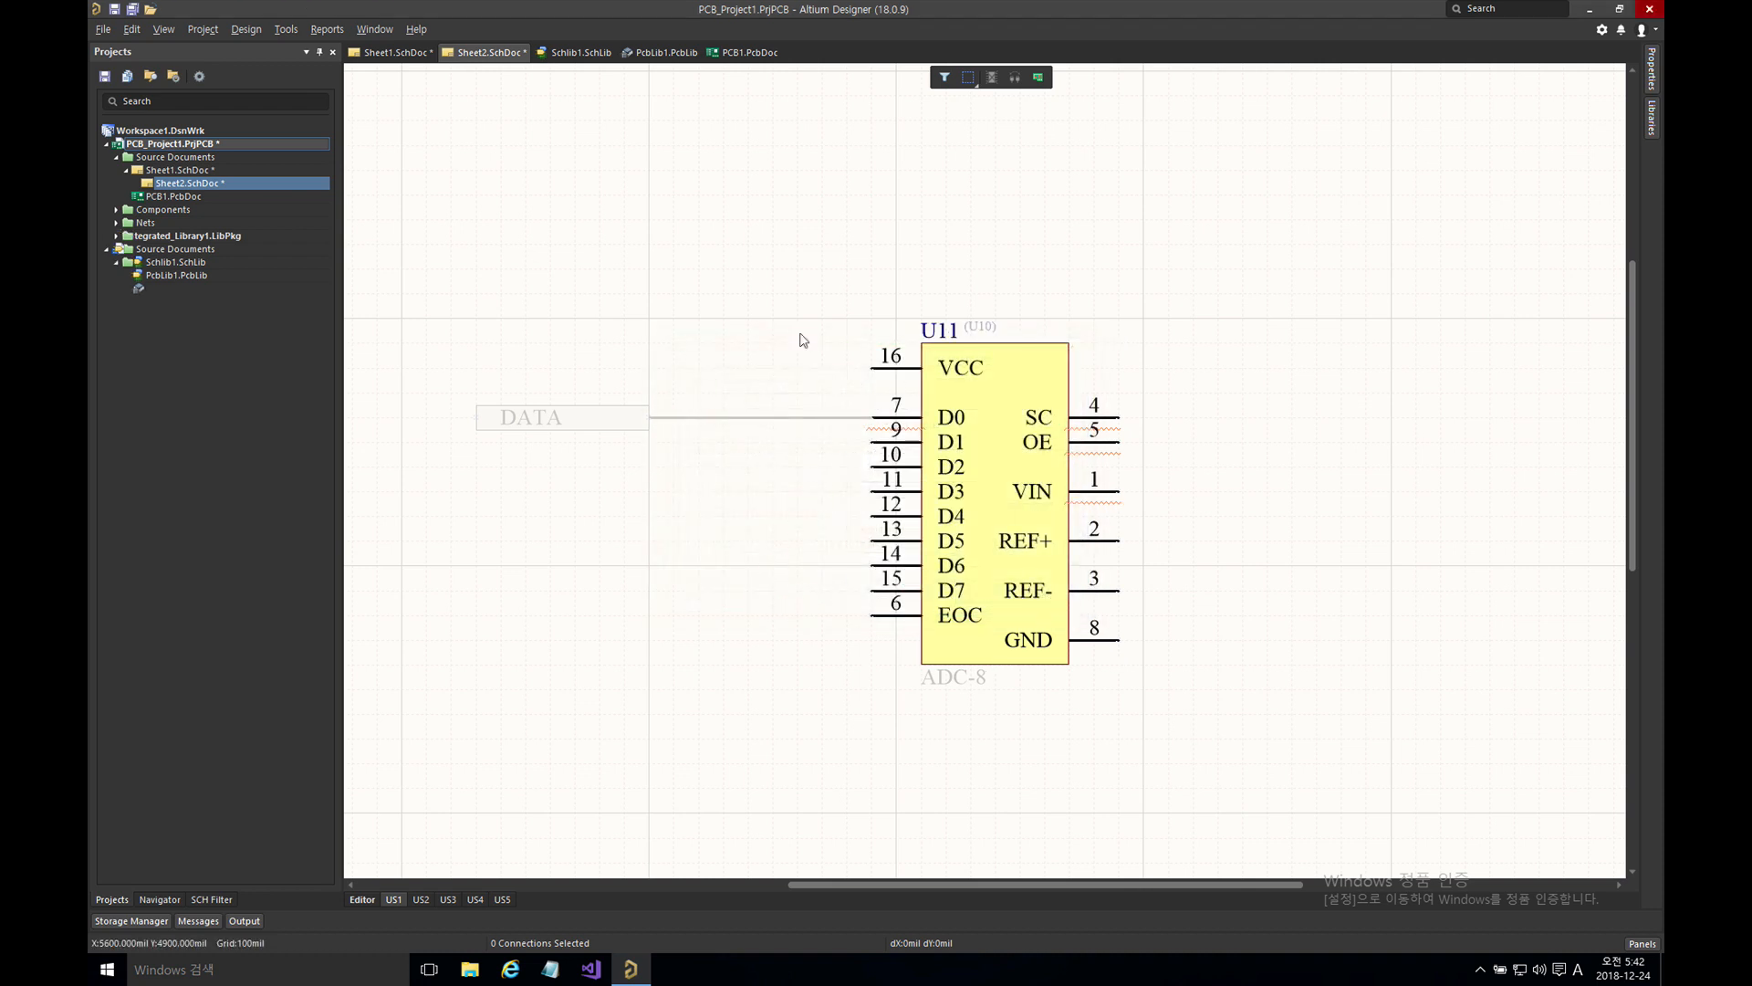
- In Sheet2's US2 channel view, annotate the ADC-8 component with a locked physical designator of U12
left_click(429, 897)
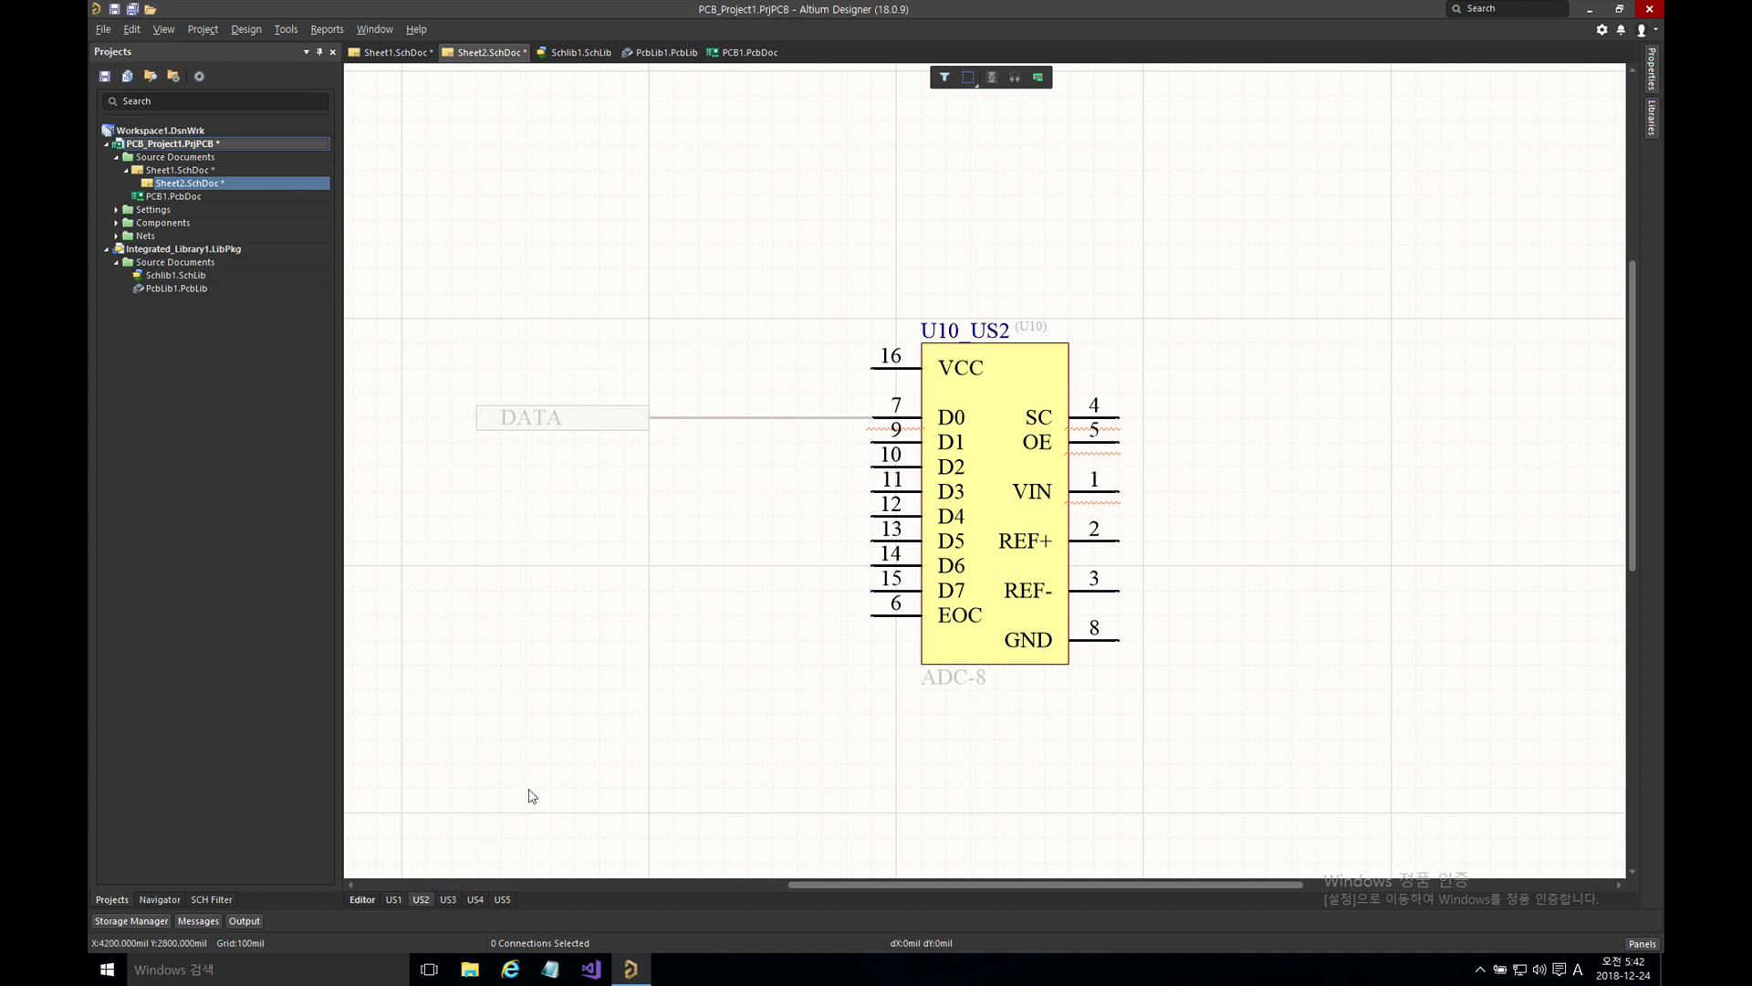
double_click(952, 354)
left_click(730, 471)
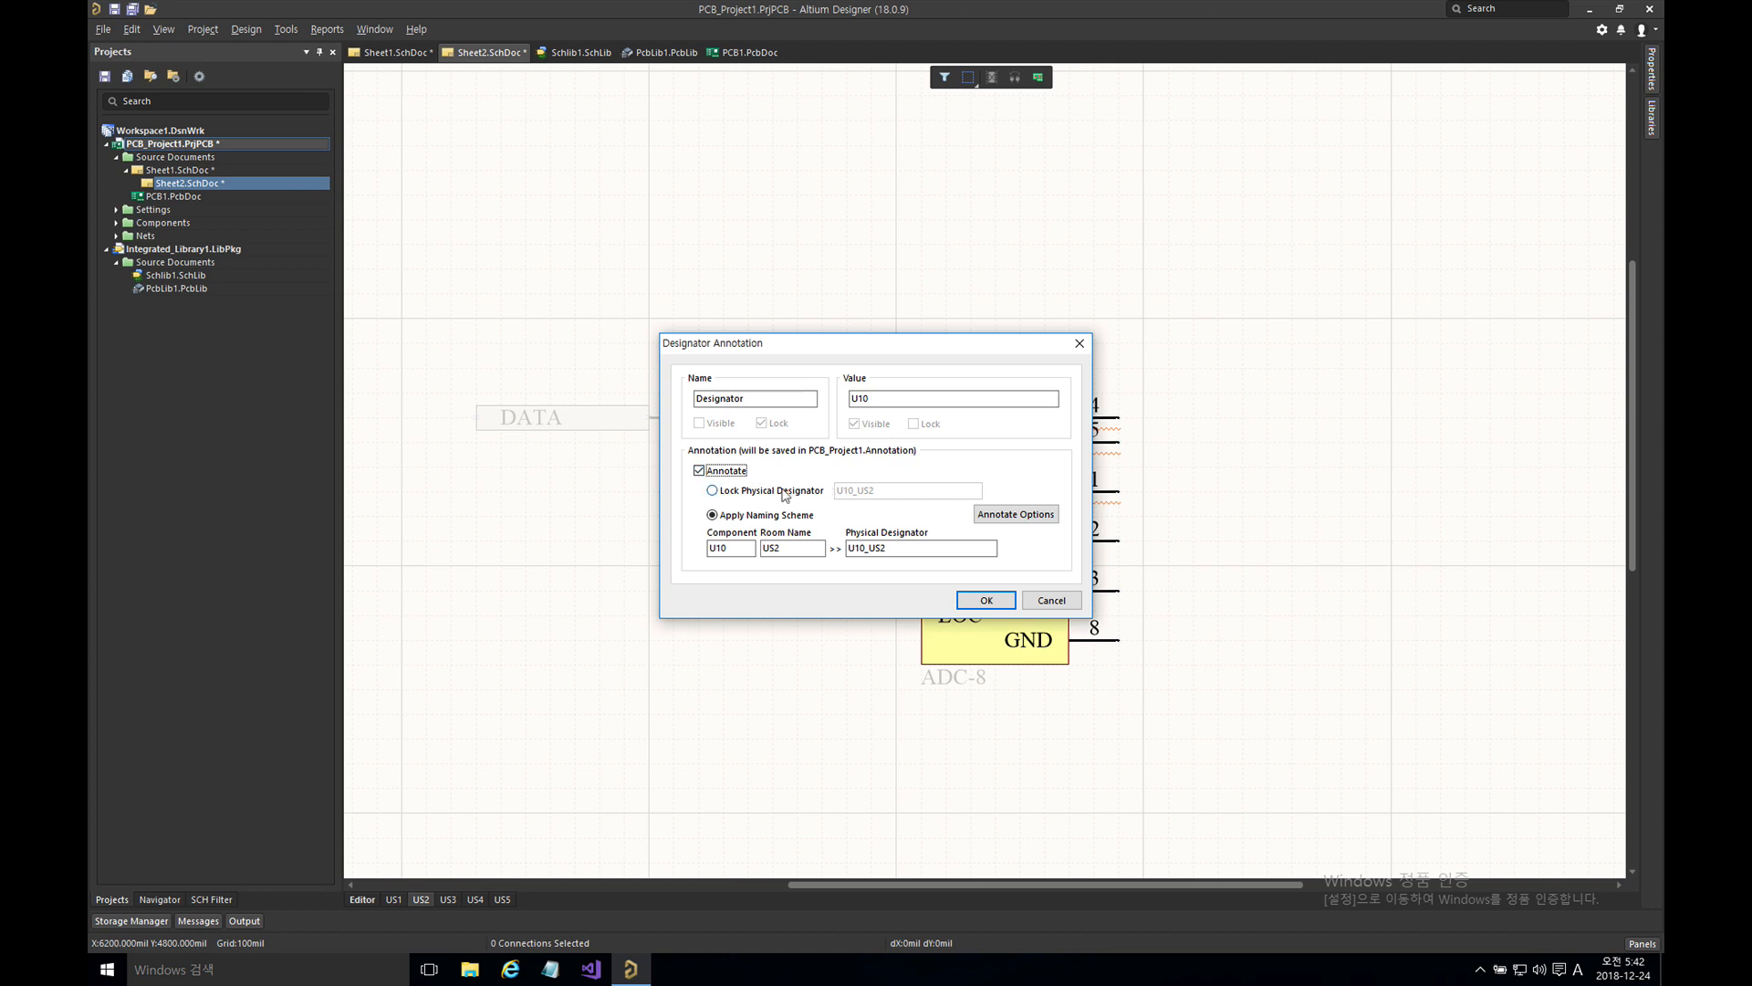
left_click(783, 493)
left_click(847, 490)
left_click(846, 490)
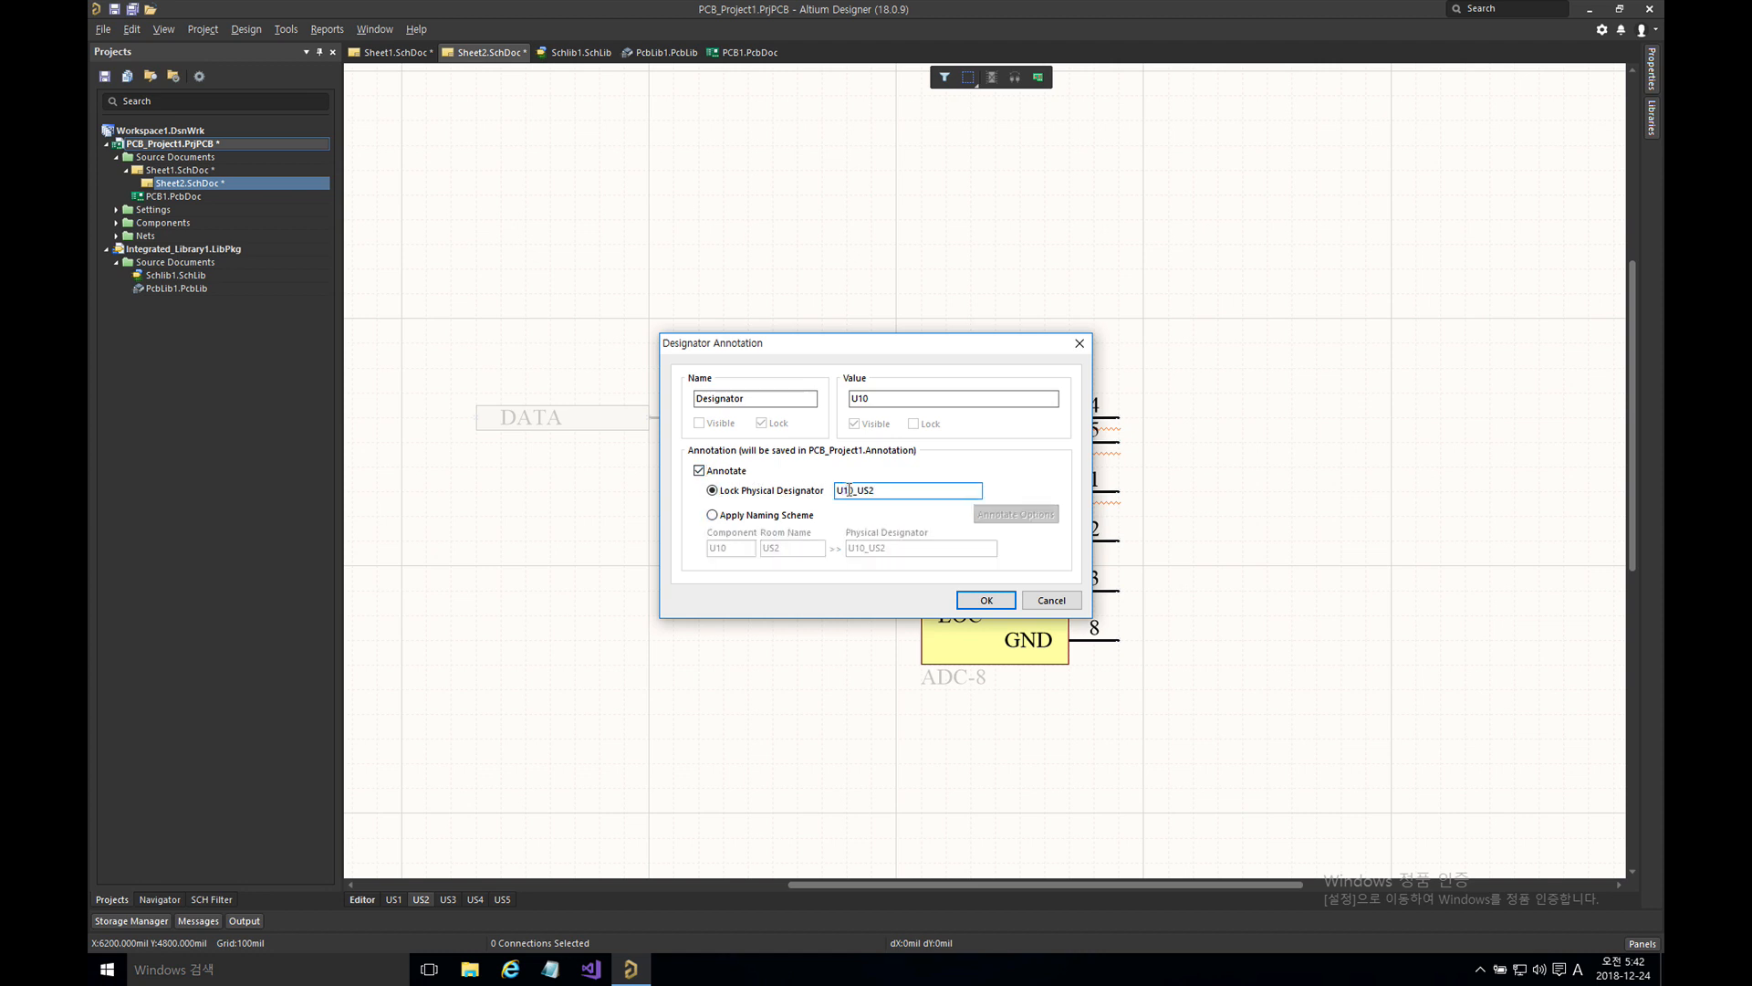
double_click(848, 490)
type("U11")
left_click(982, 598)
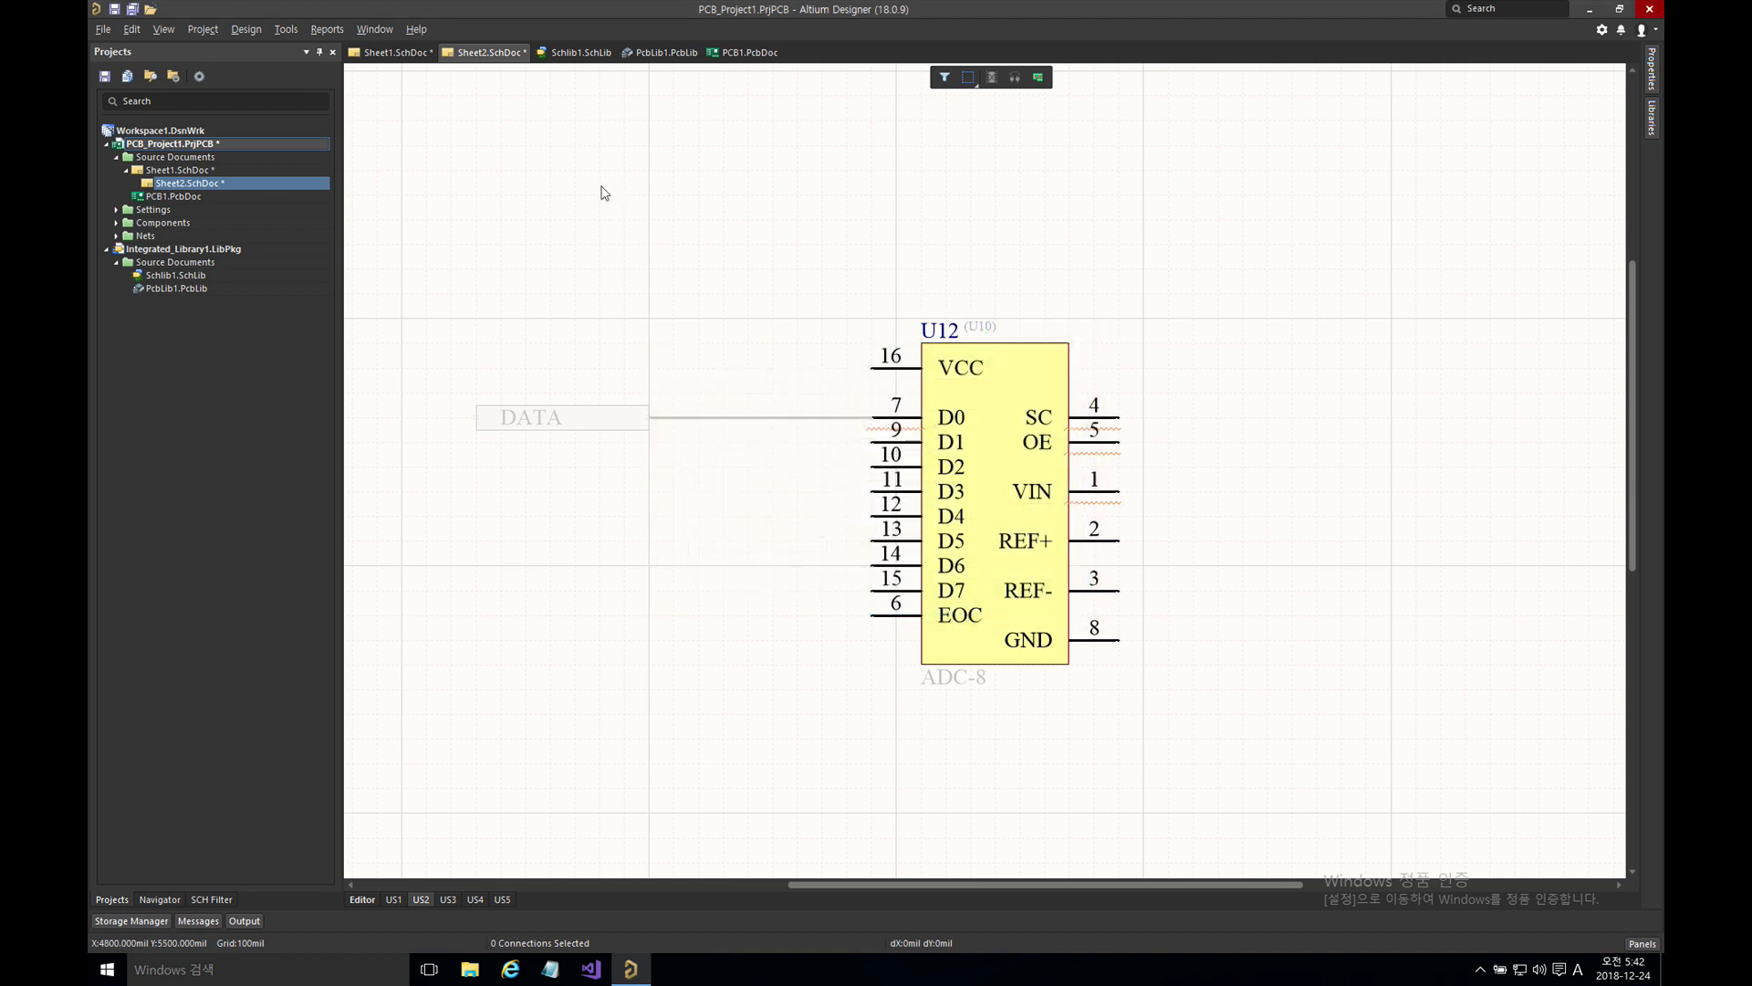
- Start Board Level Annotate and set its naming scheme to $ComponentPrefix$GlobalIndex
left_click(296, 32)
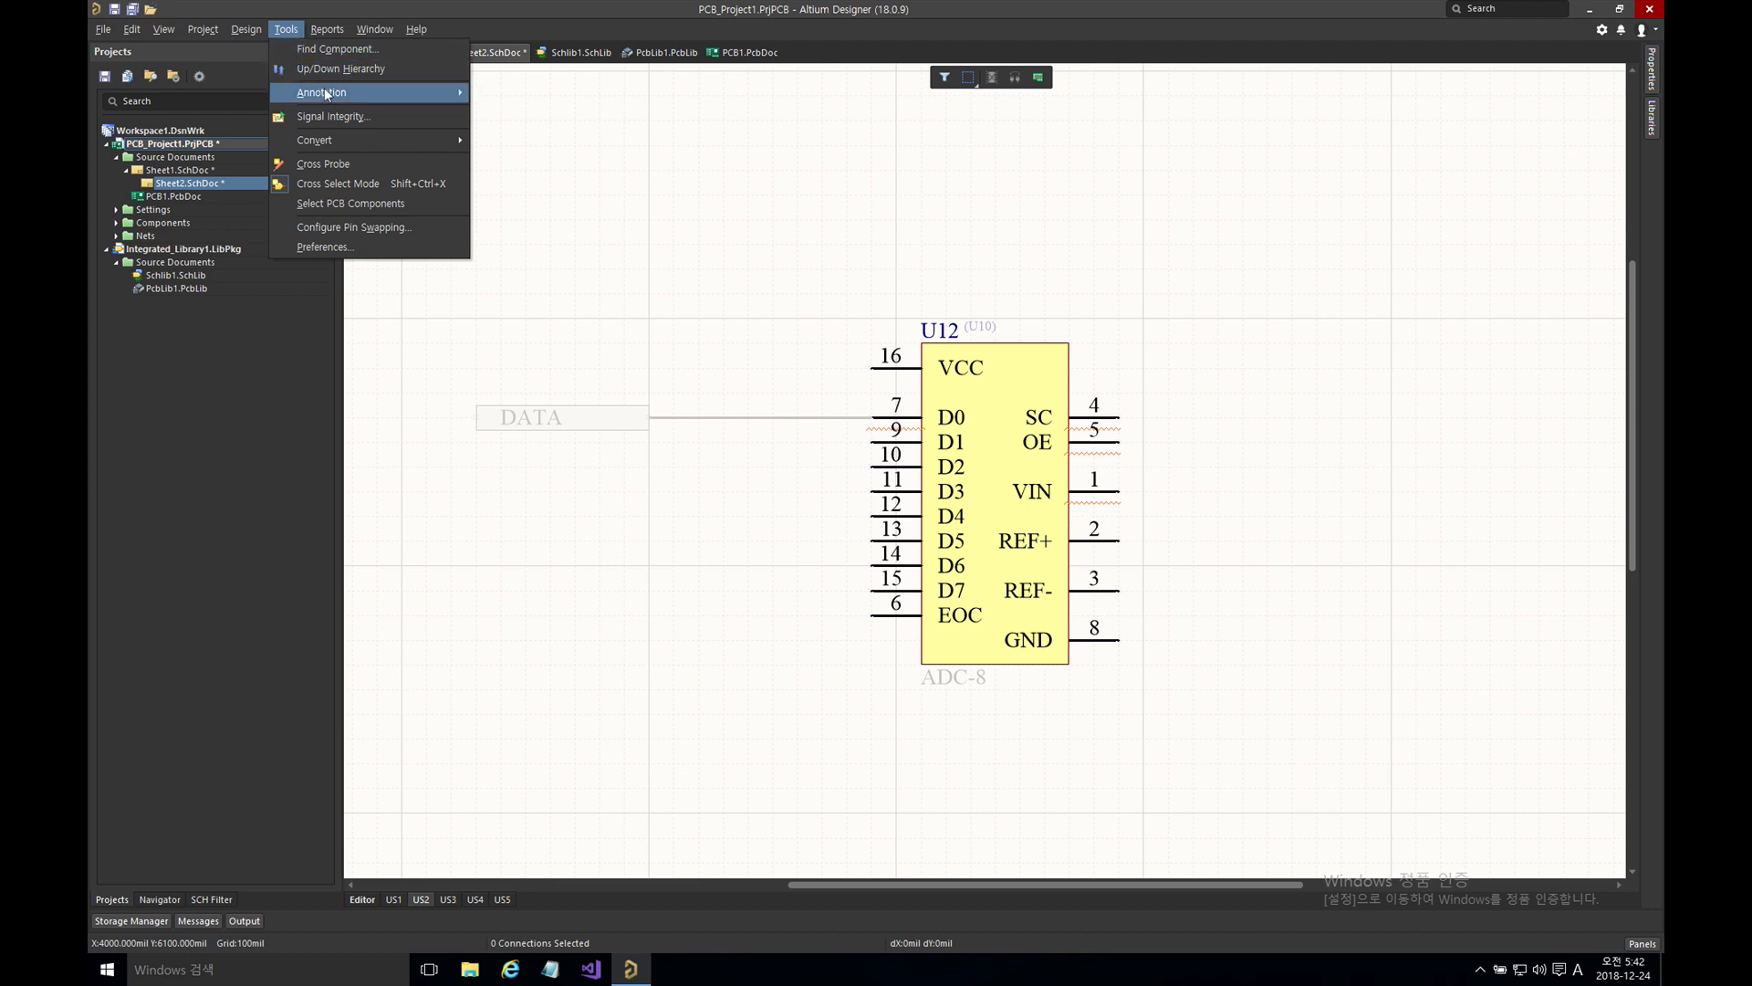
mouse_move(429, 92)
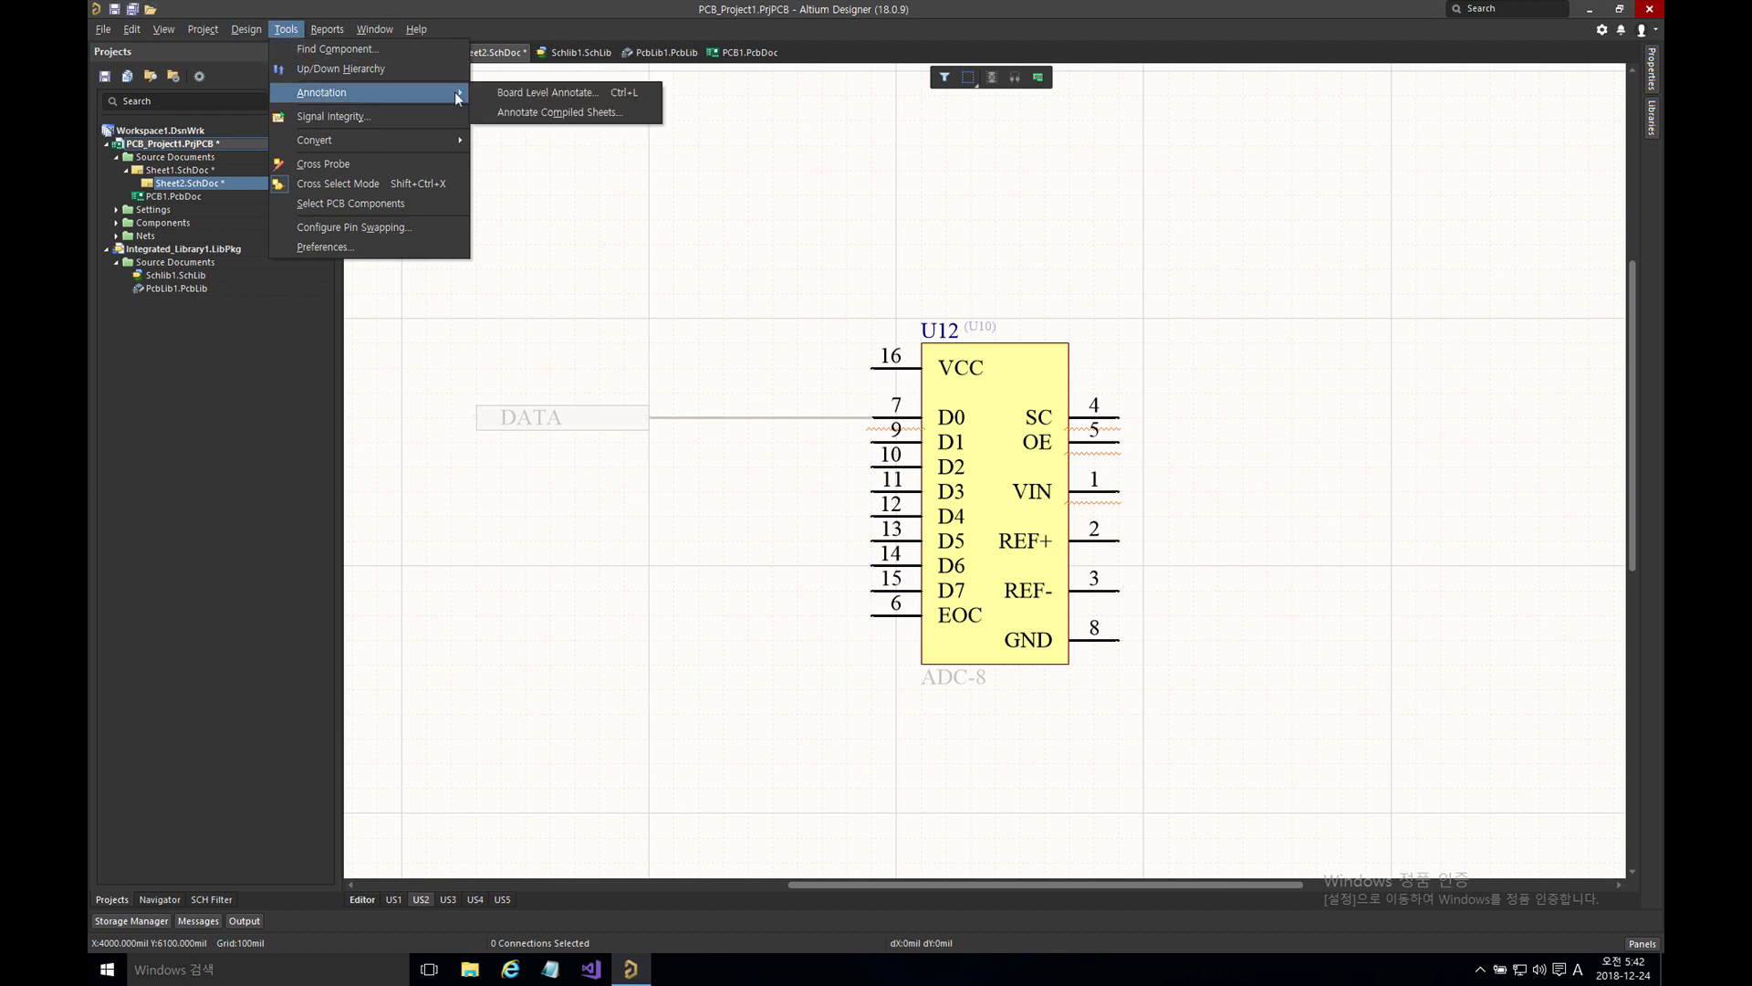
left_click(527, 97)
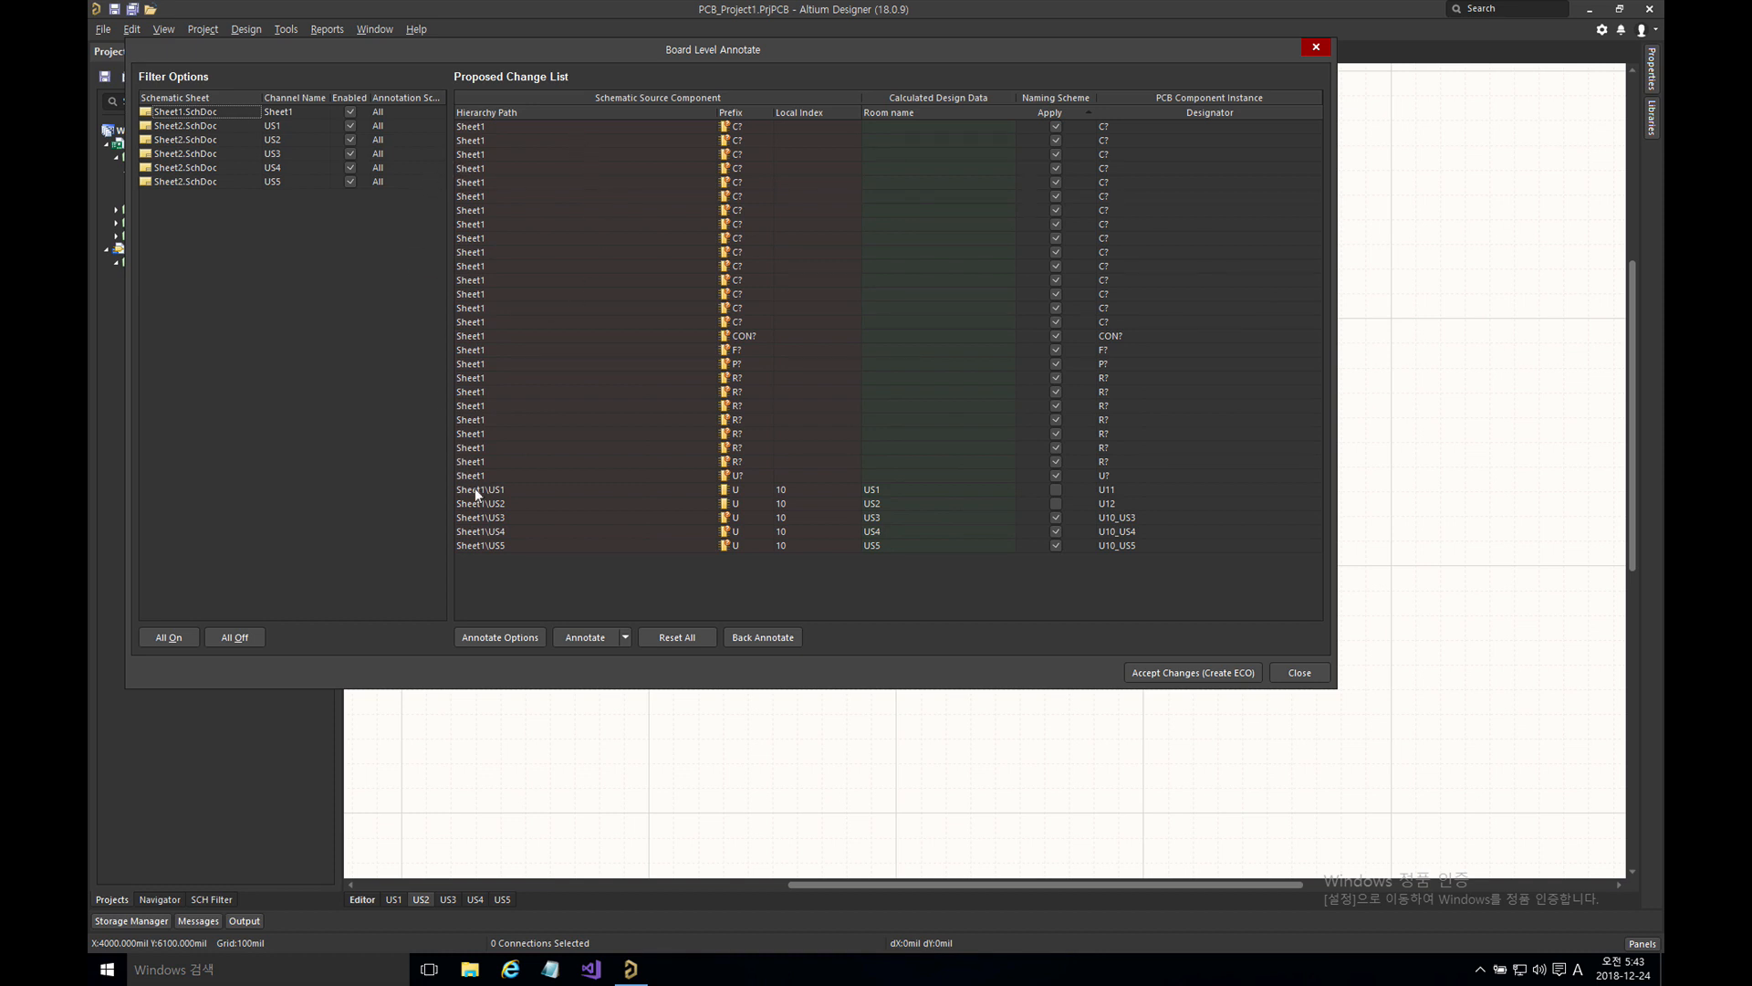
left_click(500, 637)
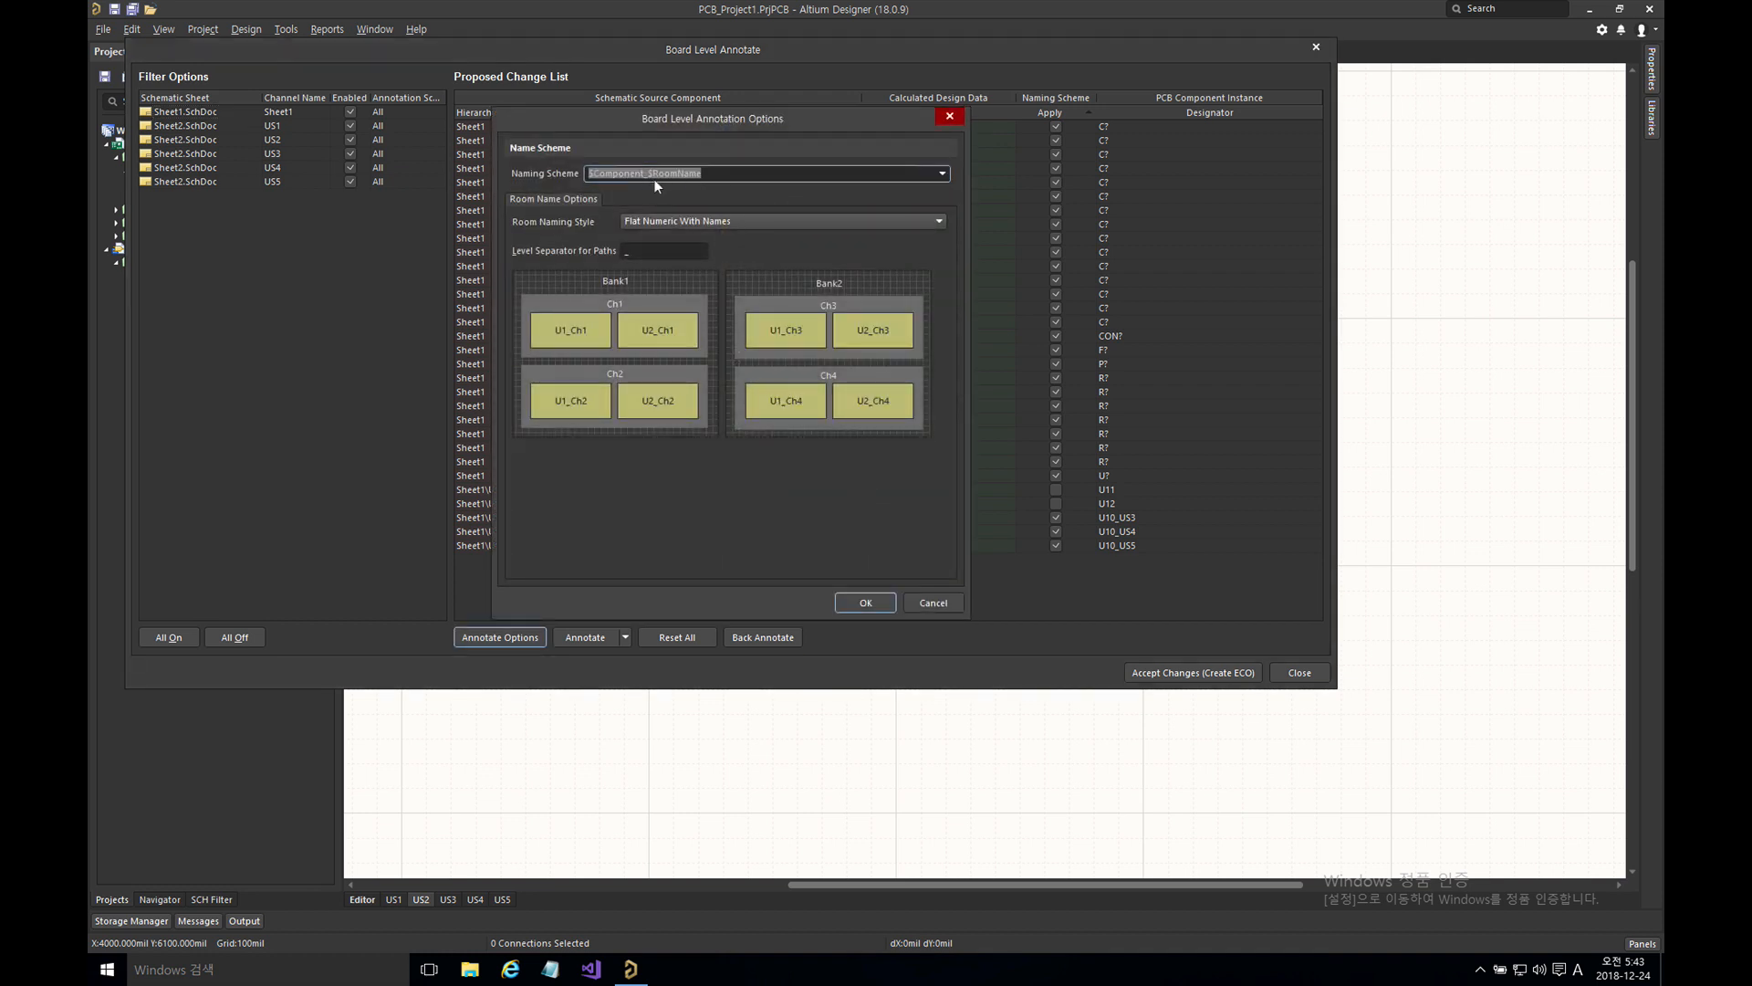
left_click(943, 174)
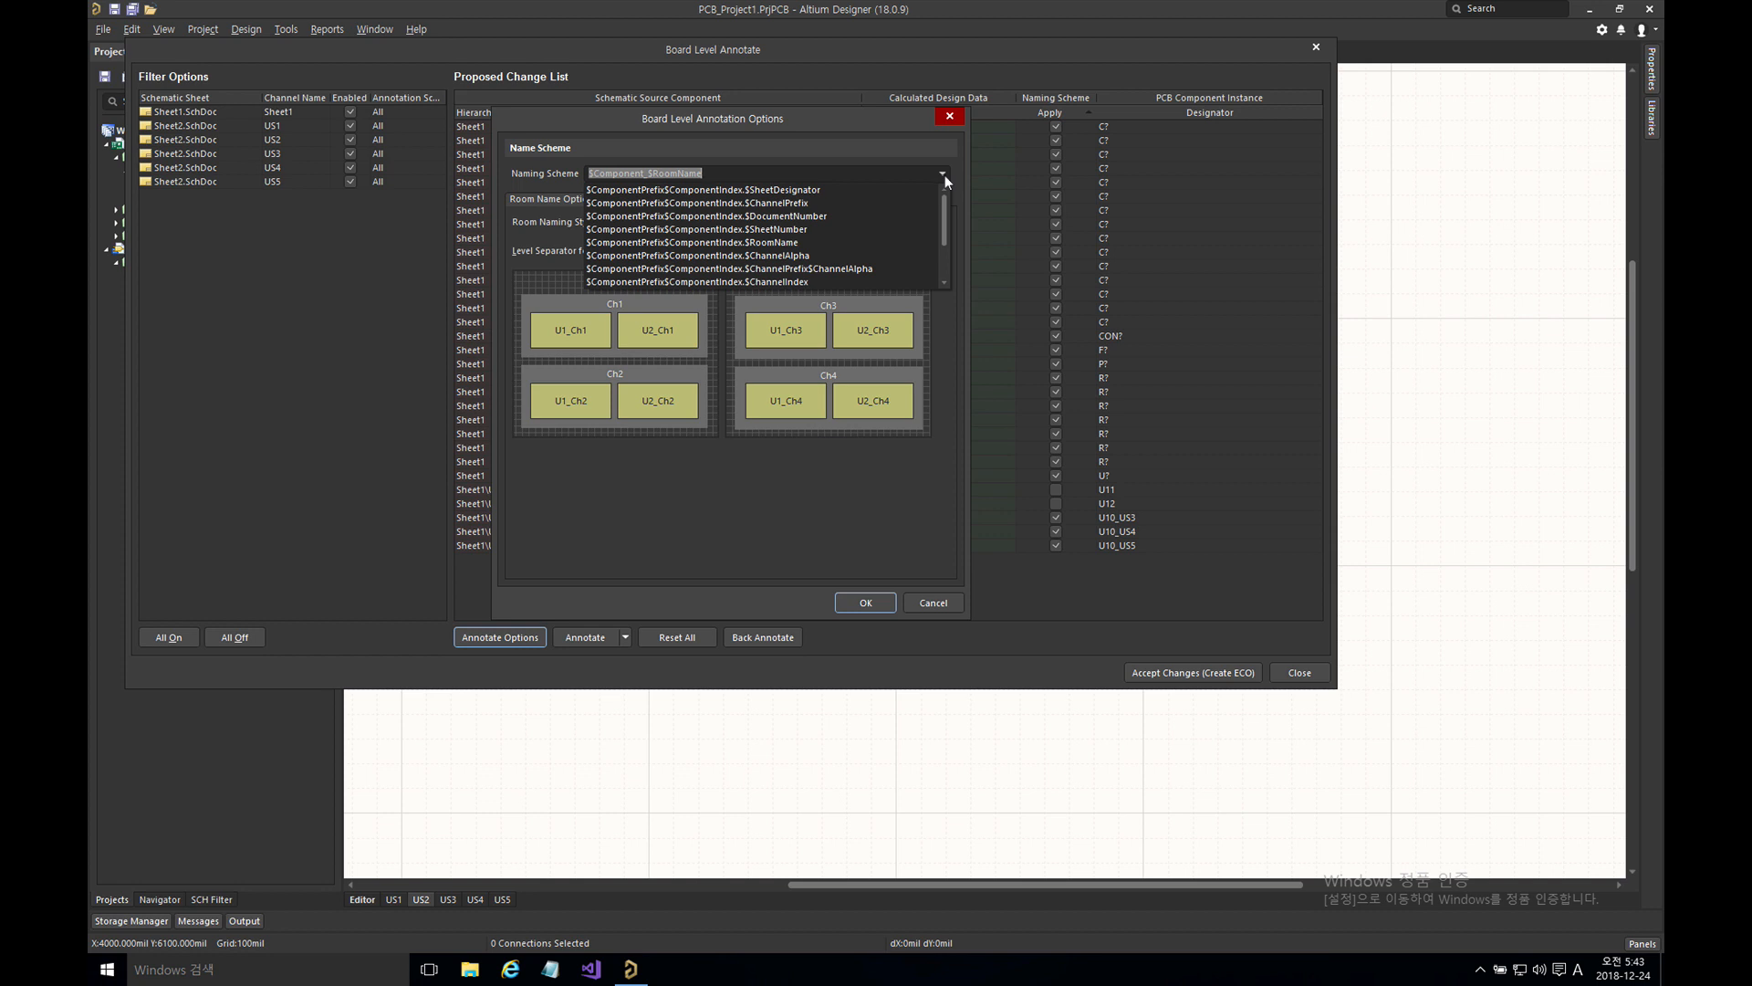
left_click_drag(943, 201, 939, 233)
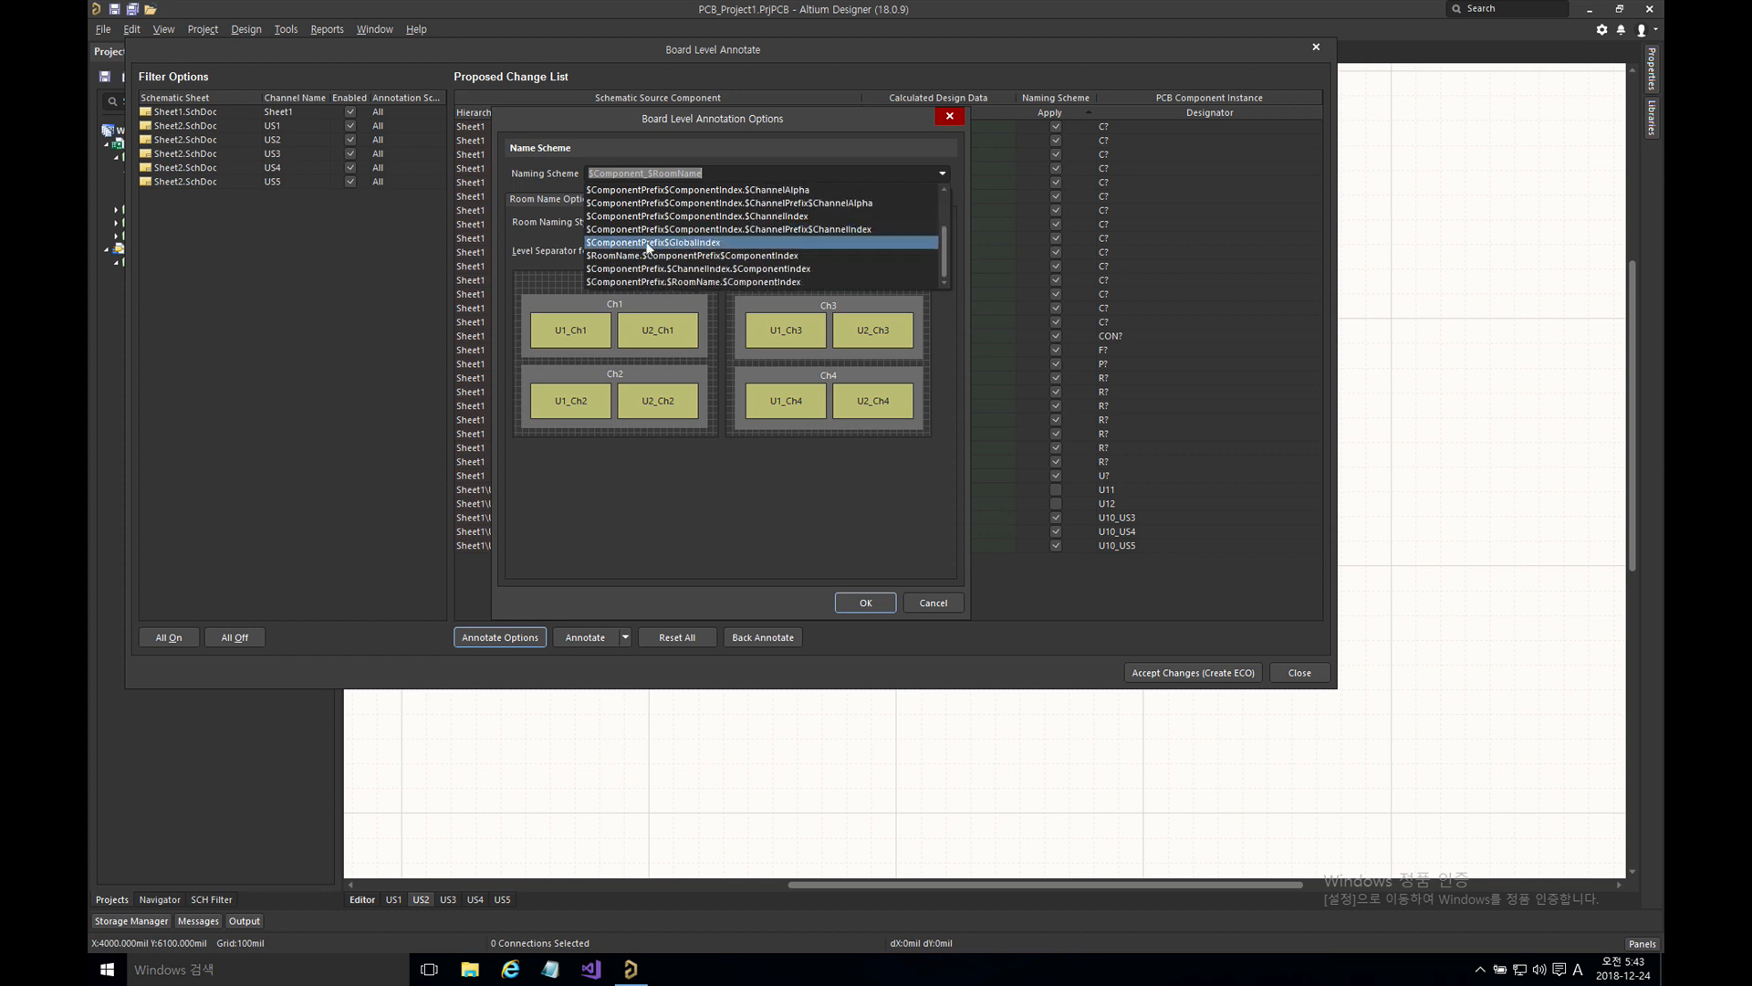
left_click(691, 243)
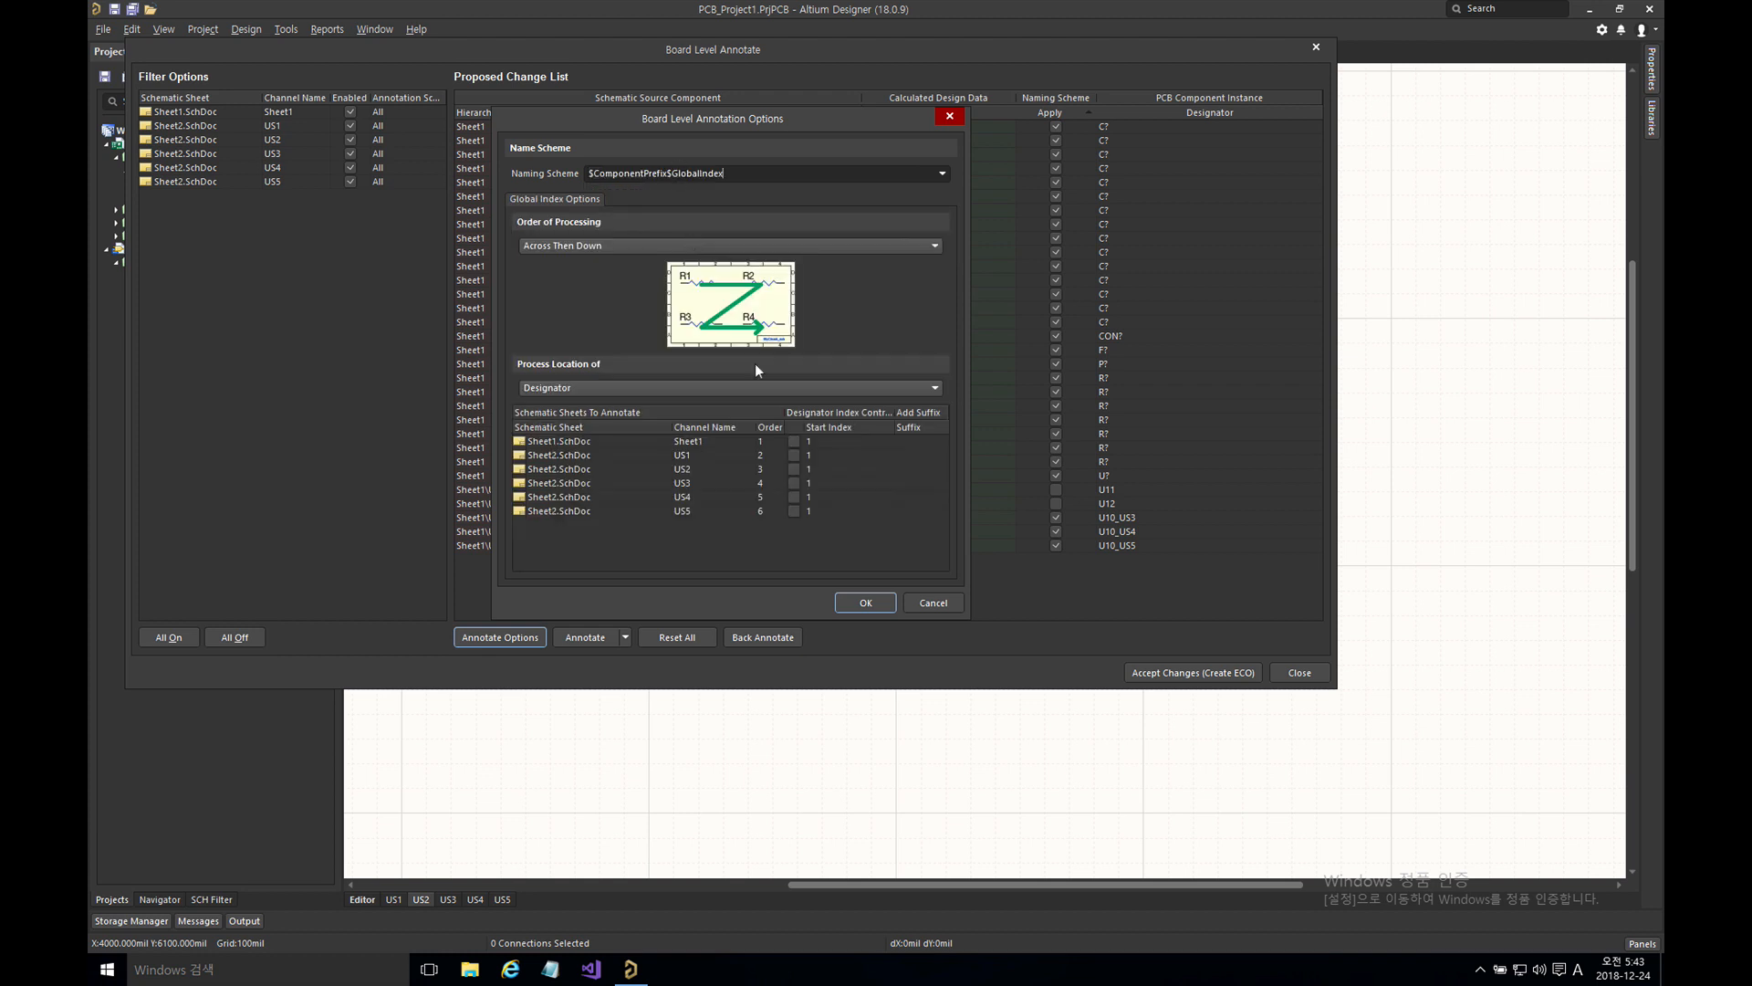
left_click(865, 603)
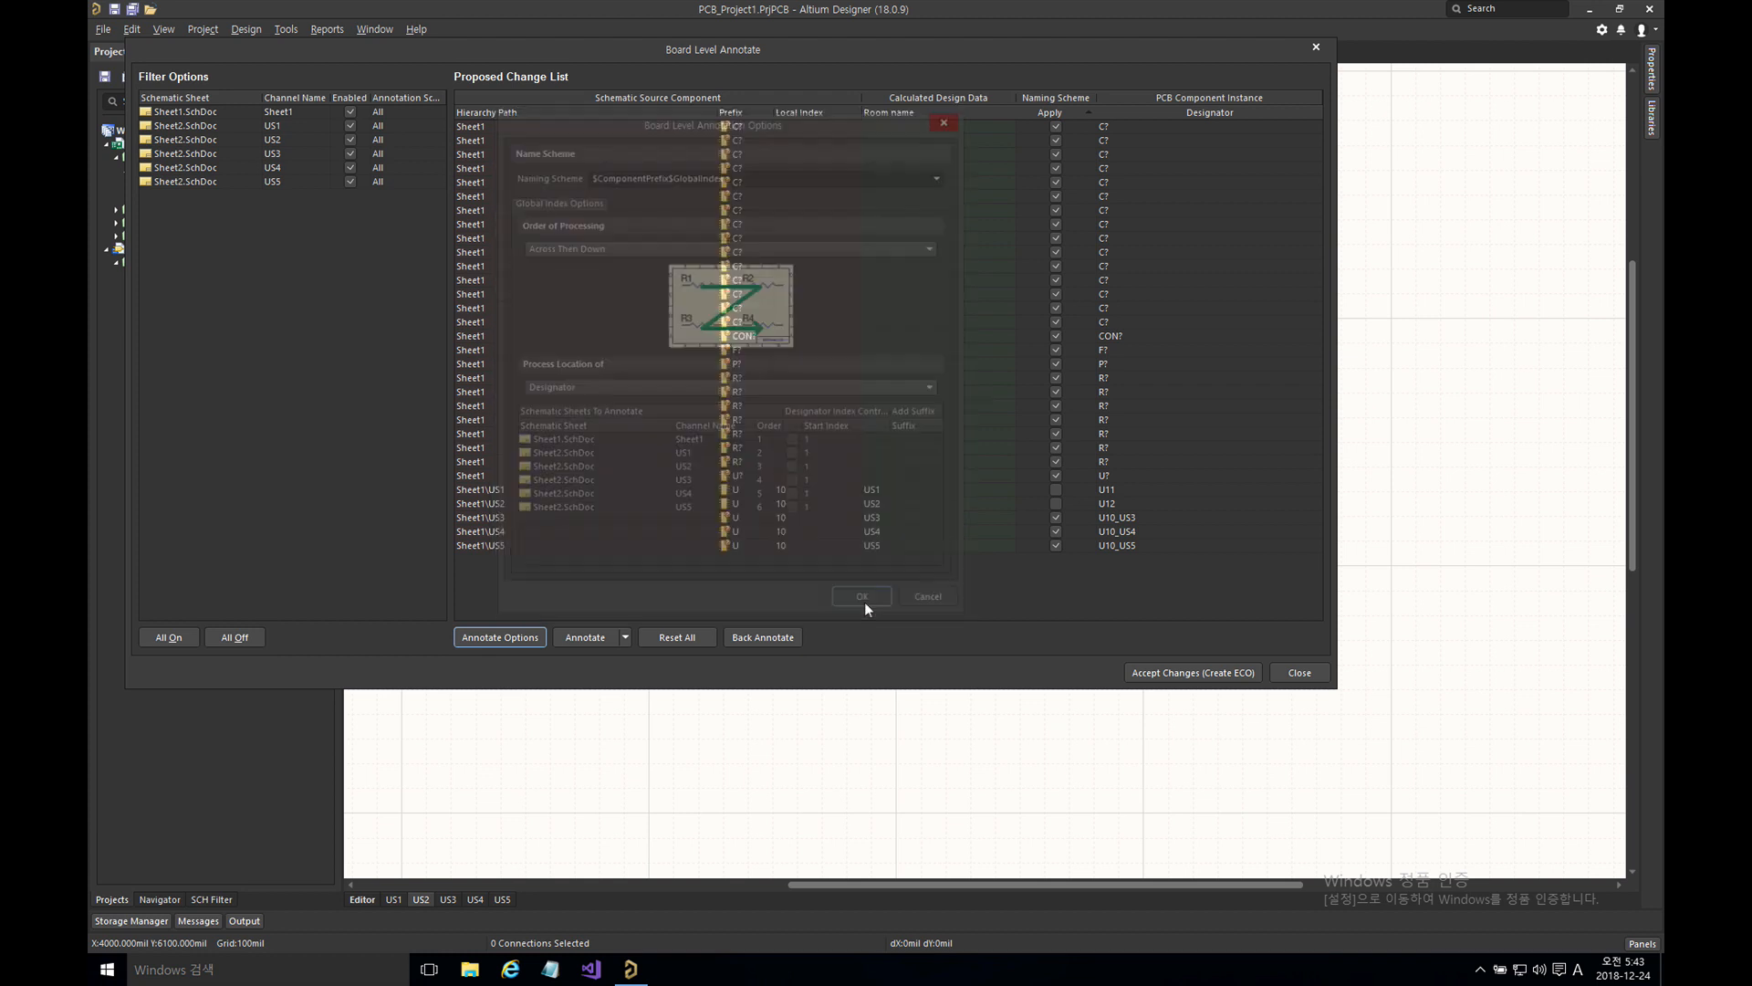
- Annotate the undesignated components by executing the engineering change order, and check the ADC-8 designator in the US3, US4, US5 and US1 views
left_click(602, 644)
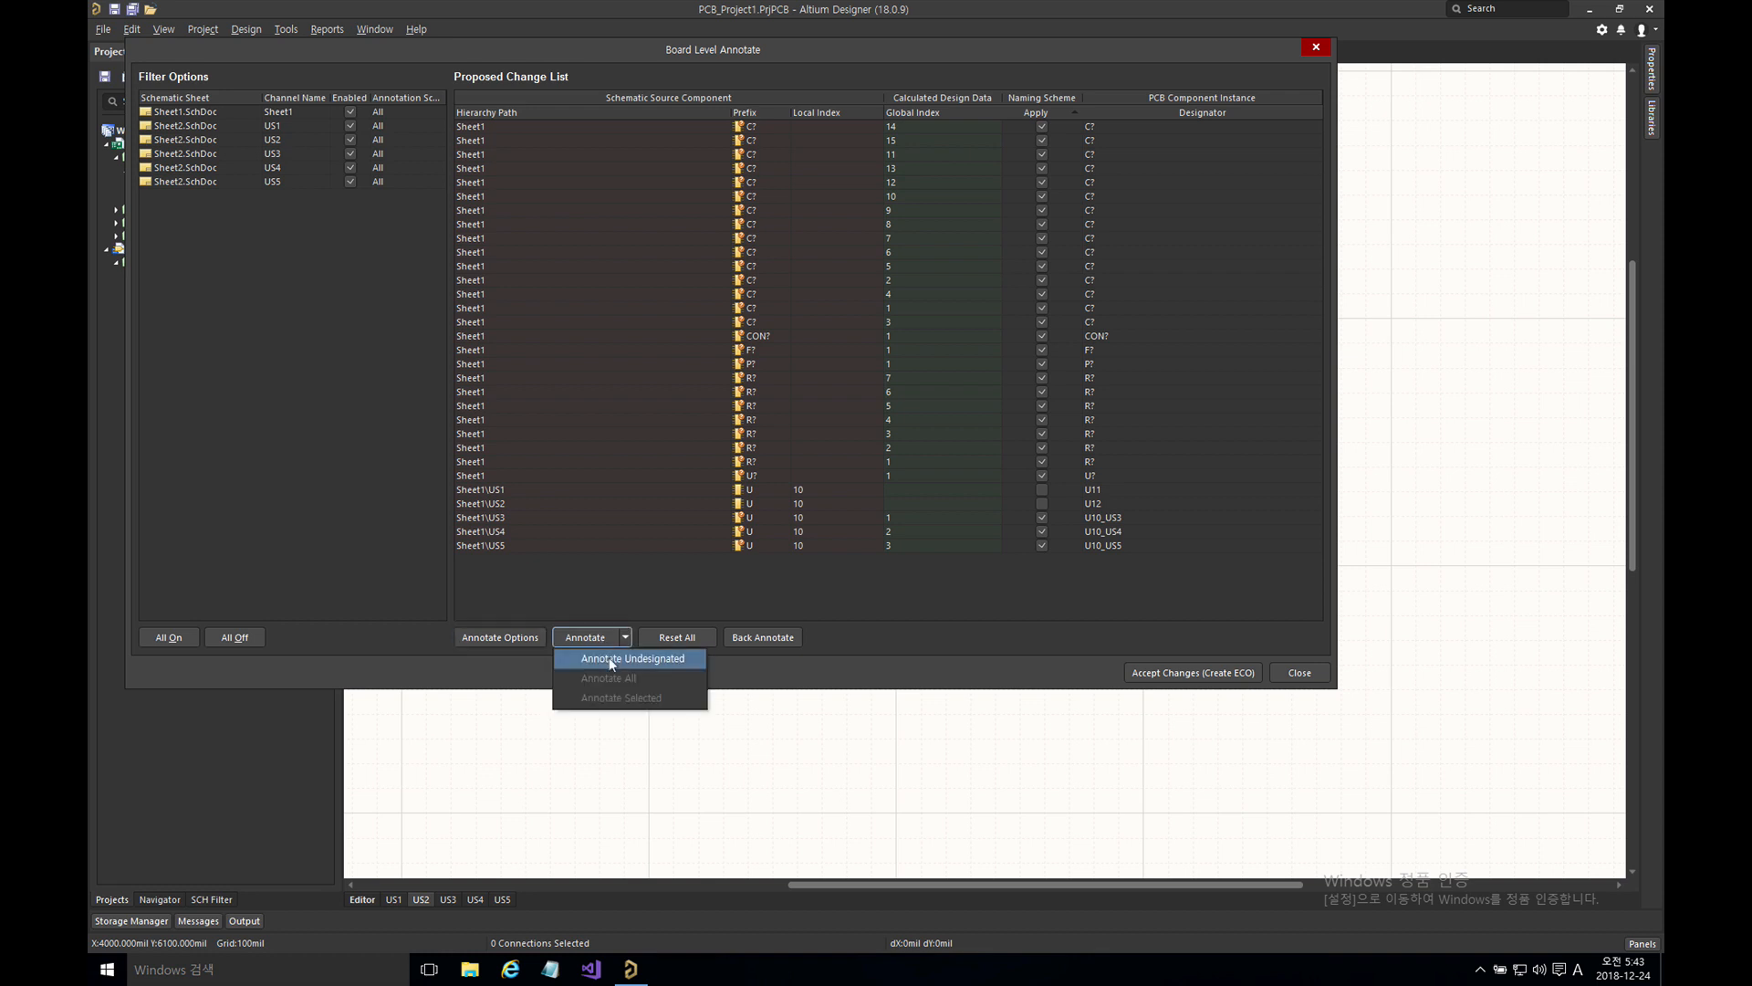
left_click(610, 657)
left_click(992, 526)
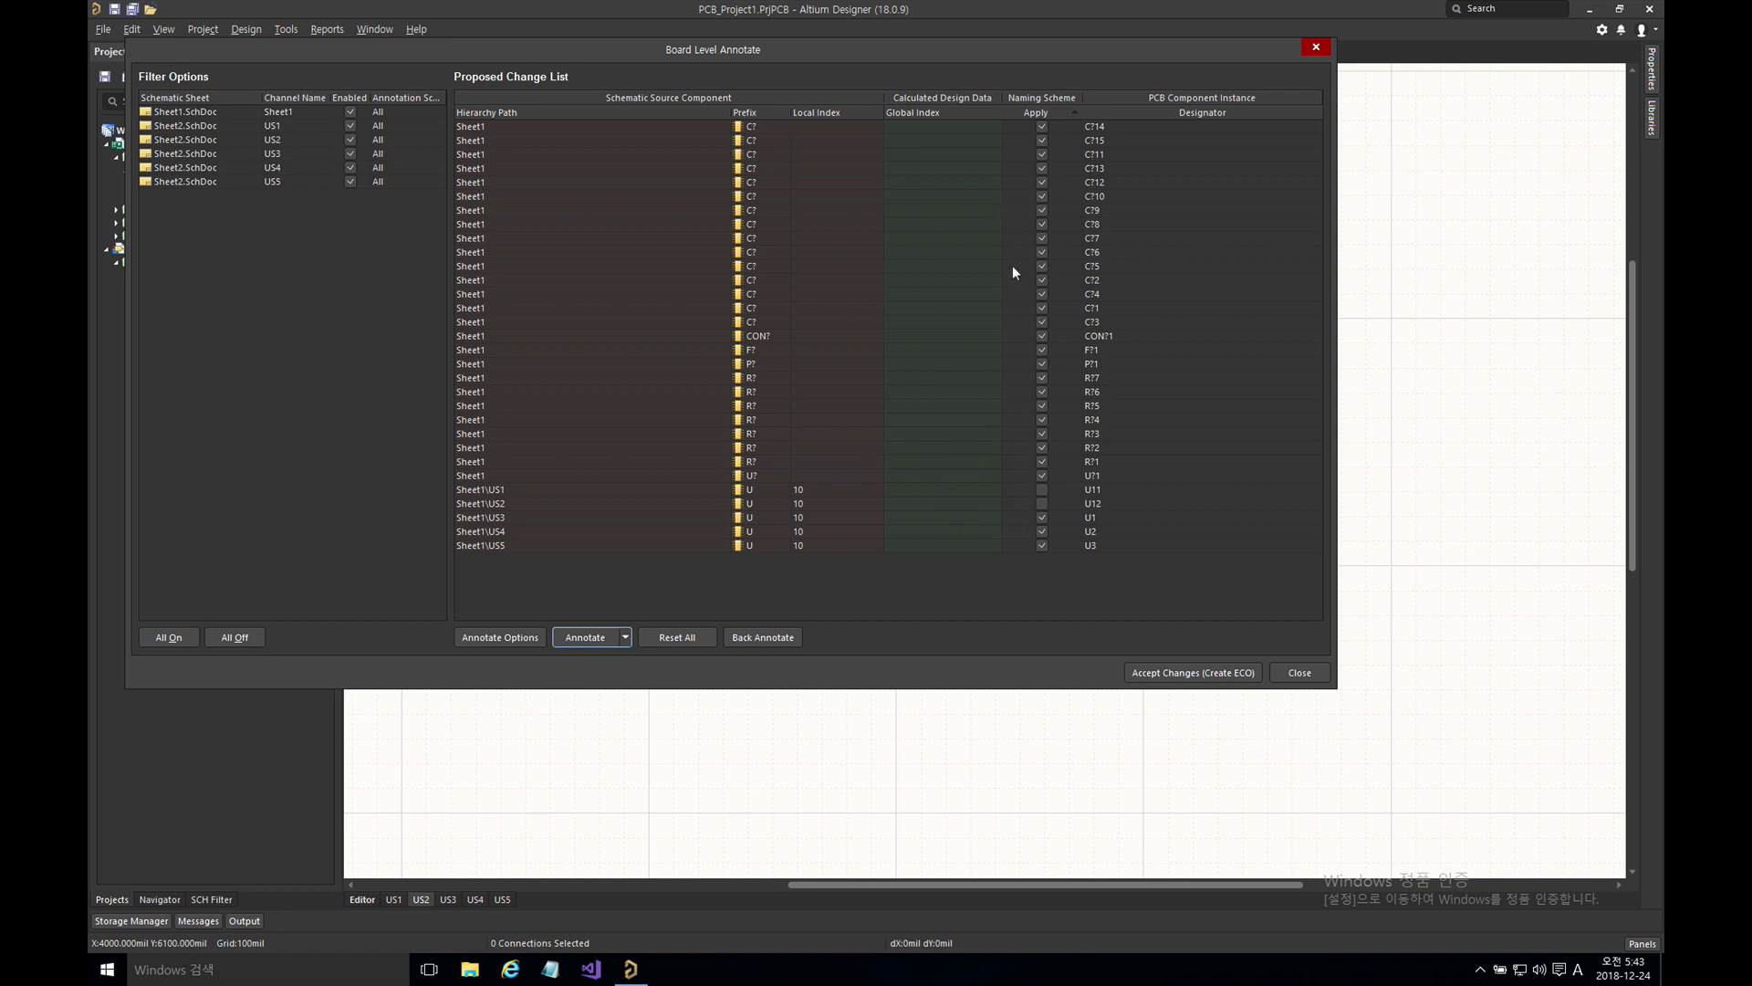
left_click(1177, 675)
left_click(381, 574)
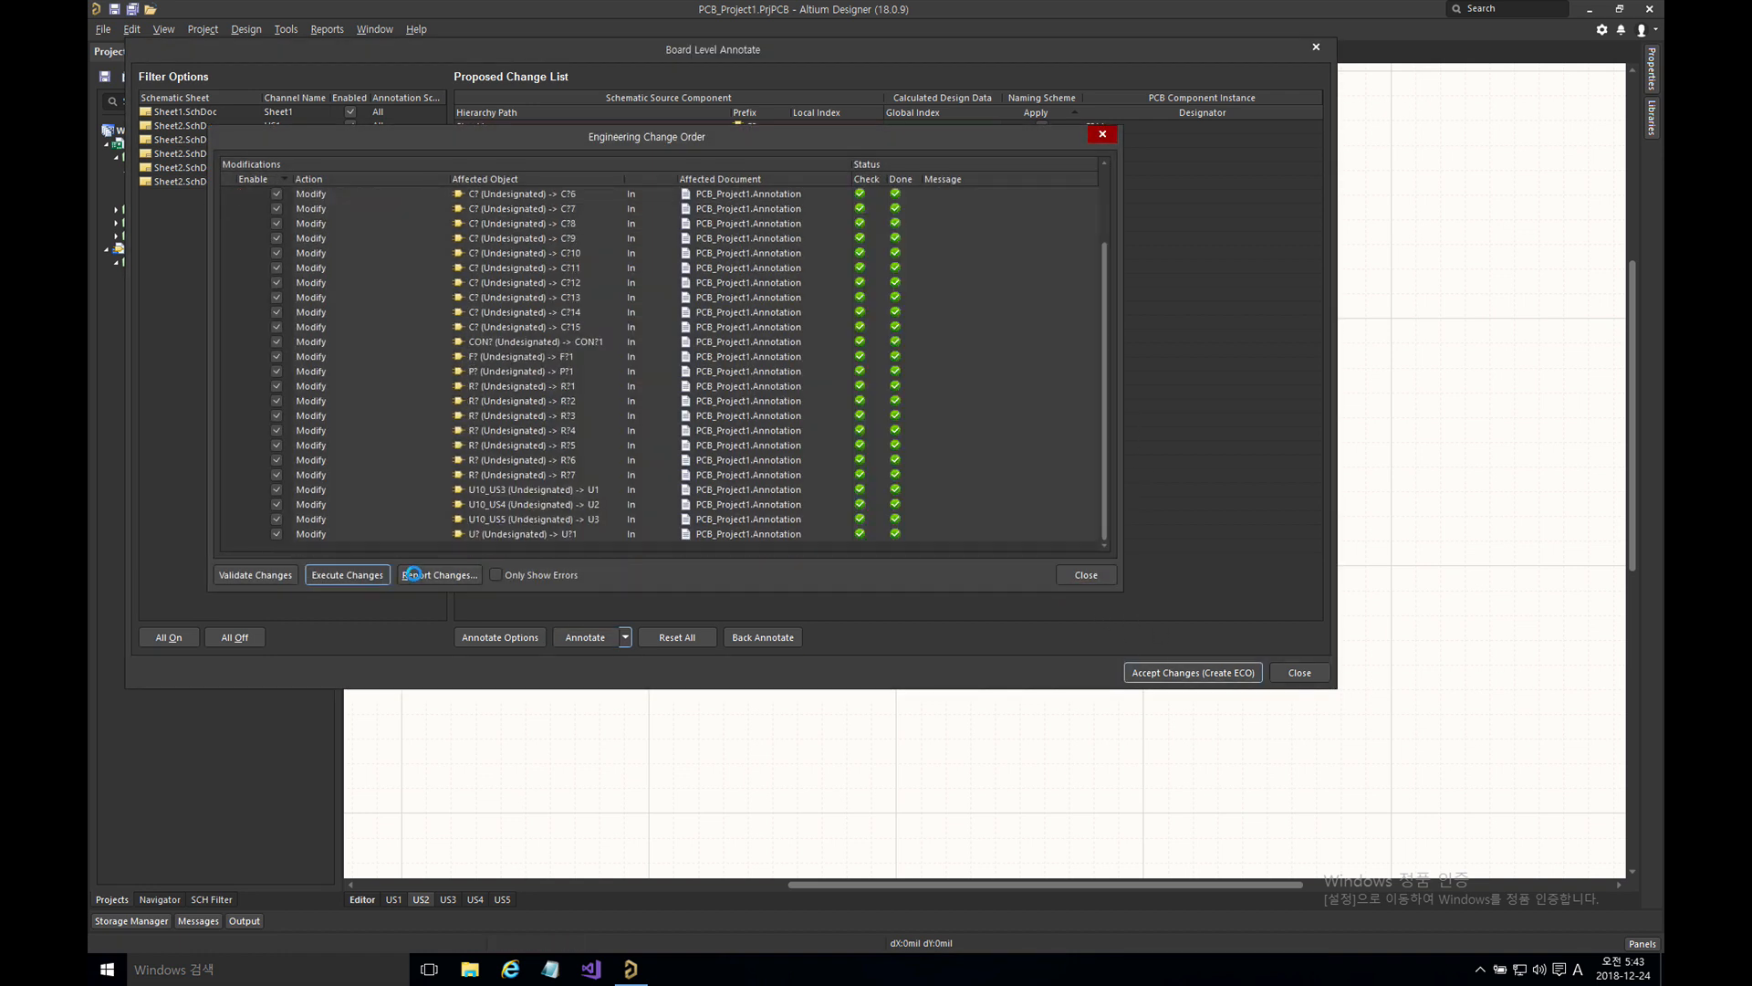
left_click(1106, 577)
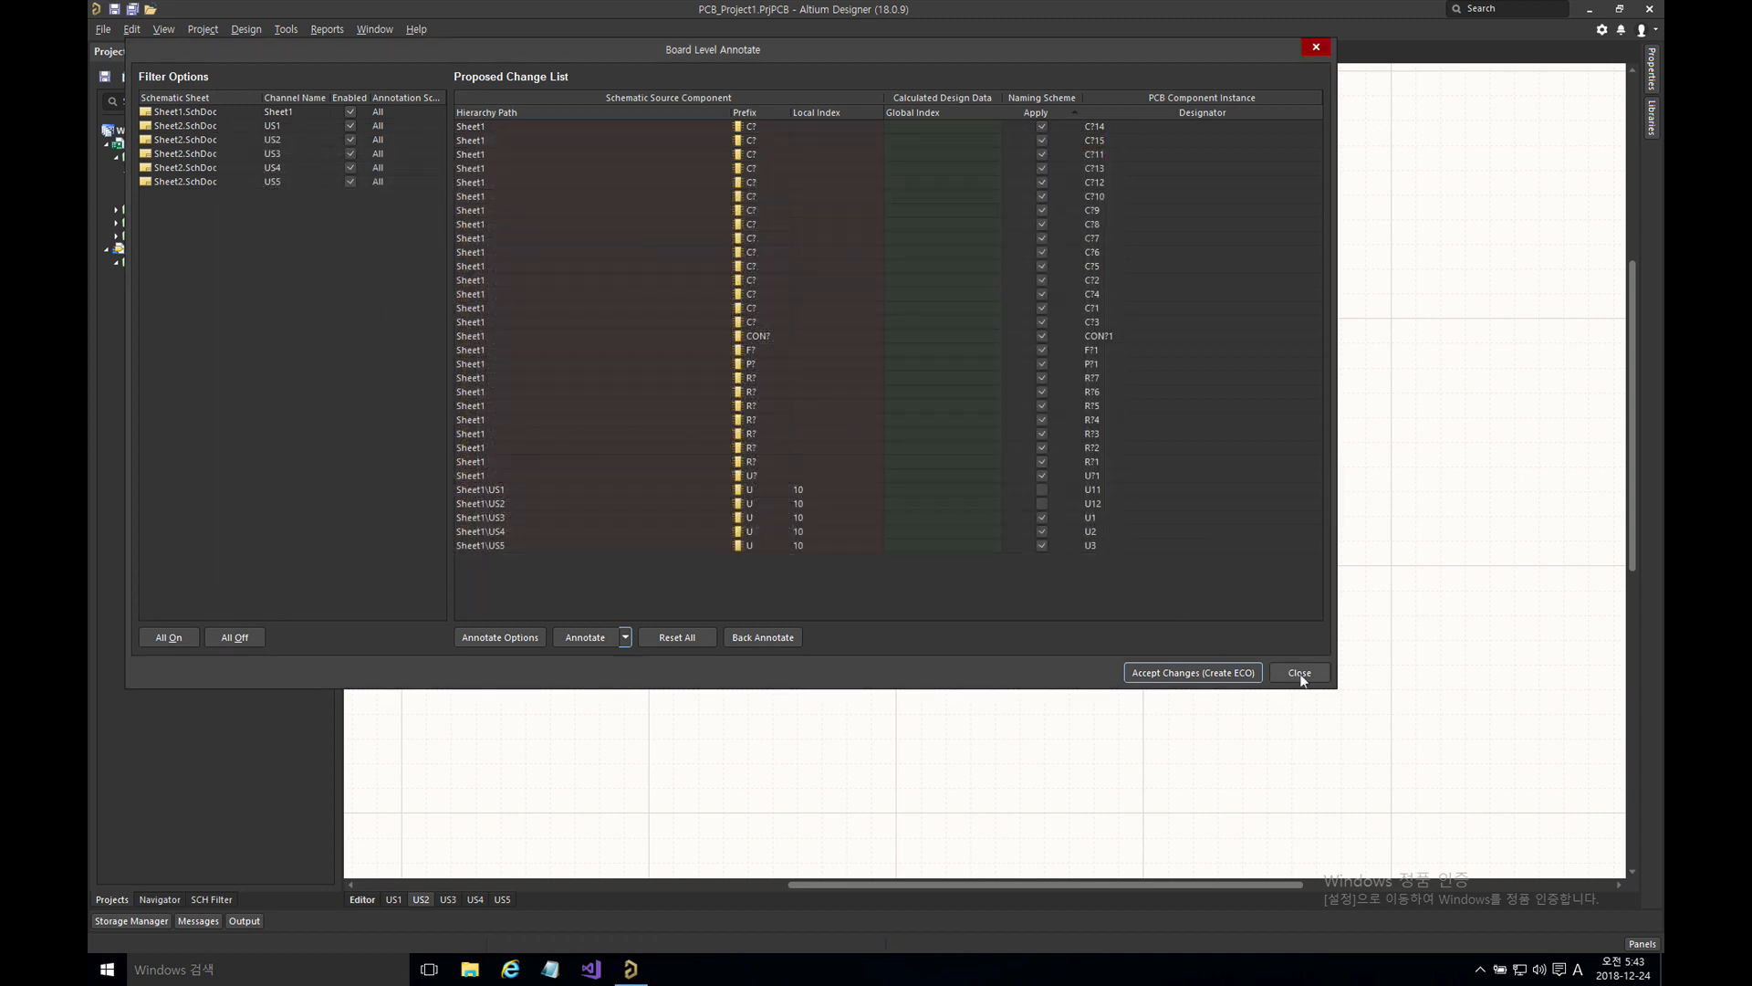
left_click(1295, 673)
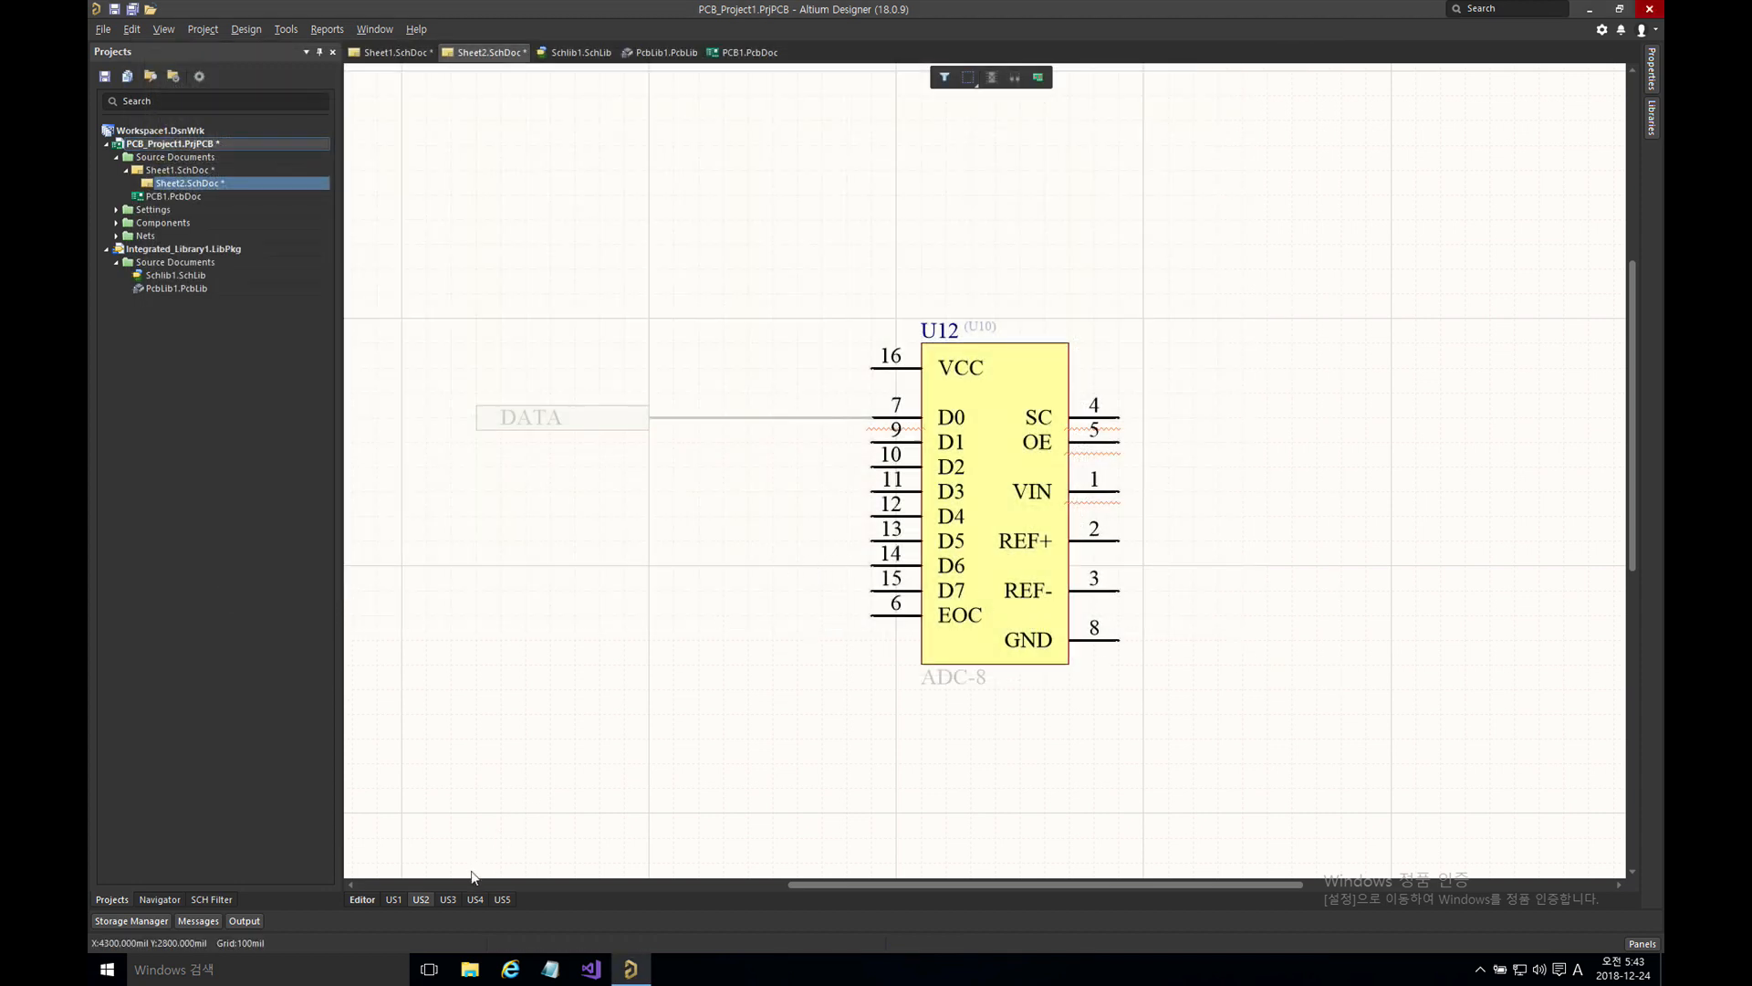
left_click(448, 900)
left_click(476, 898)
left_click(497, 899)
left_click(394, 898)
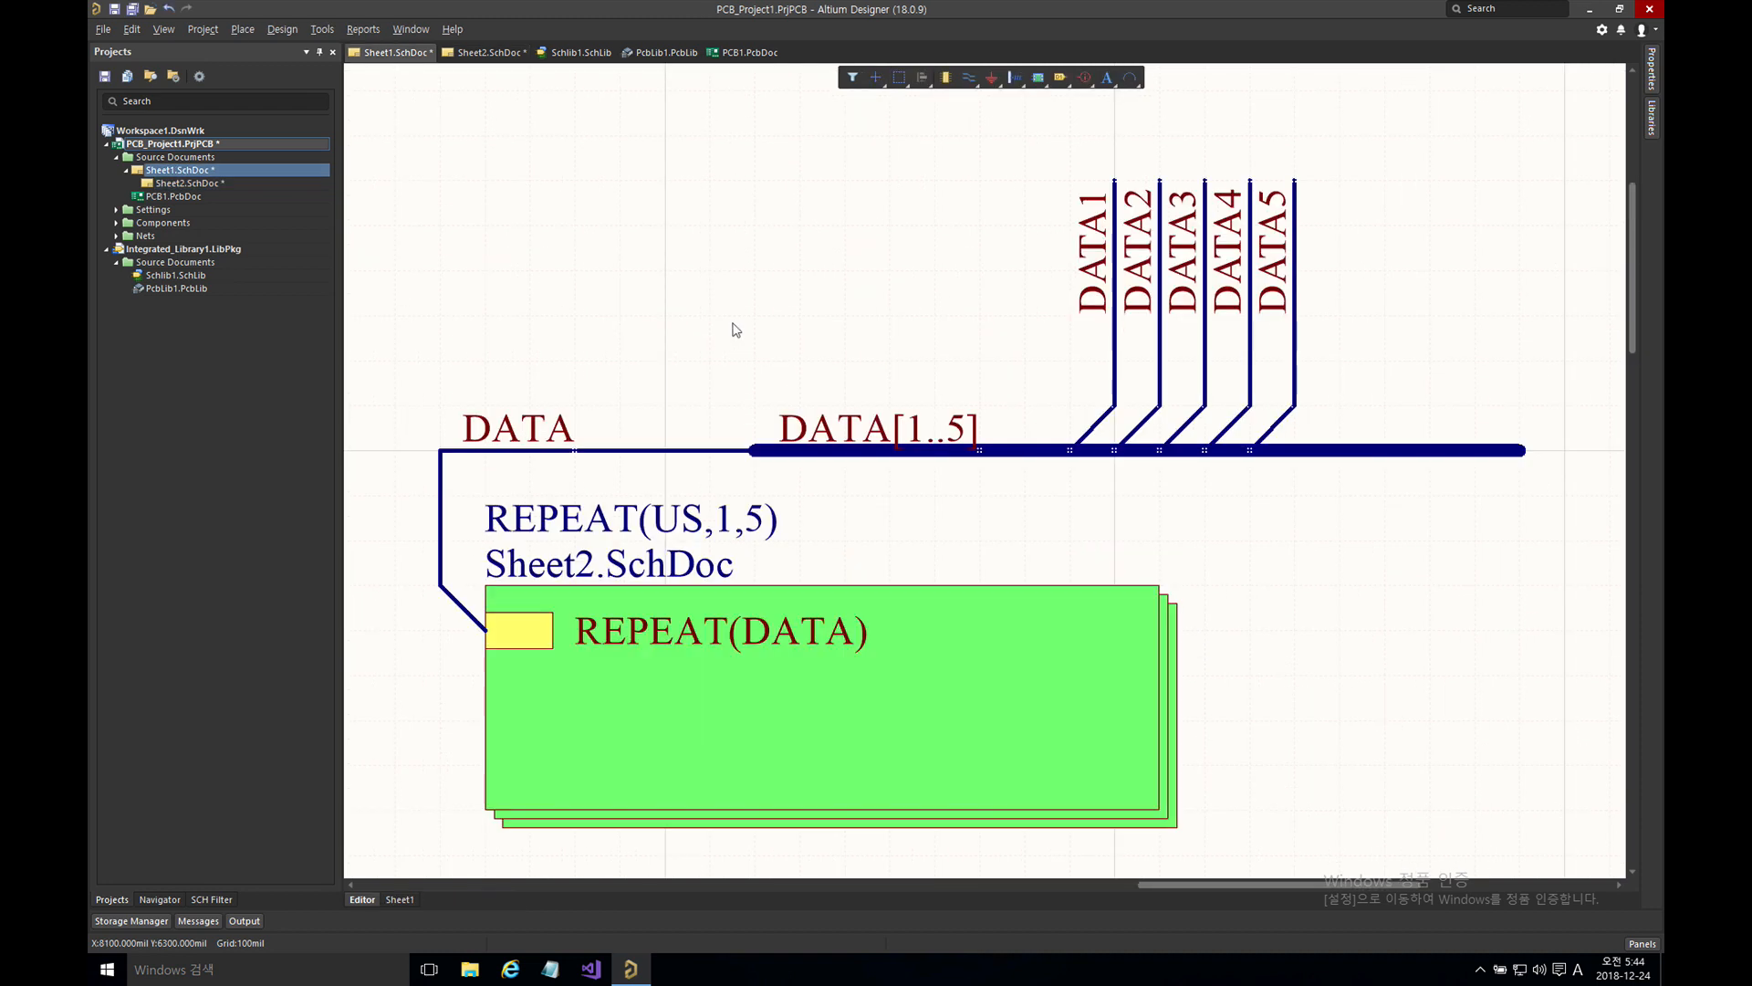
- Place an upward-pointing Circle-style power port named VCC in the empty area below the Sheet2 sheet symbol on Sheet1.SchDoc
scroll(733, 329, "down", 5, "ctrl")
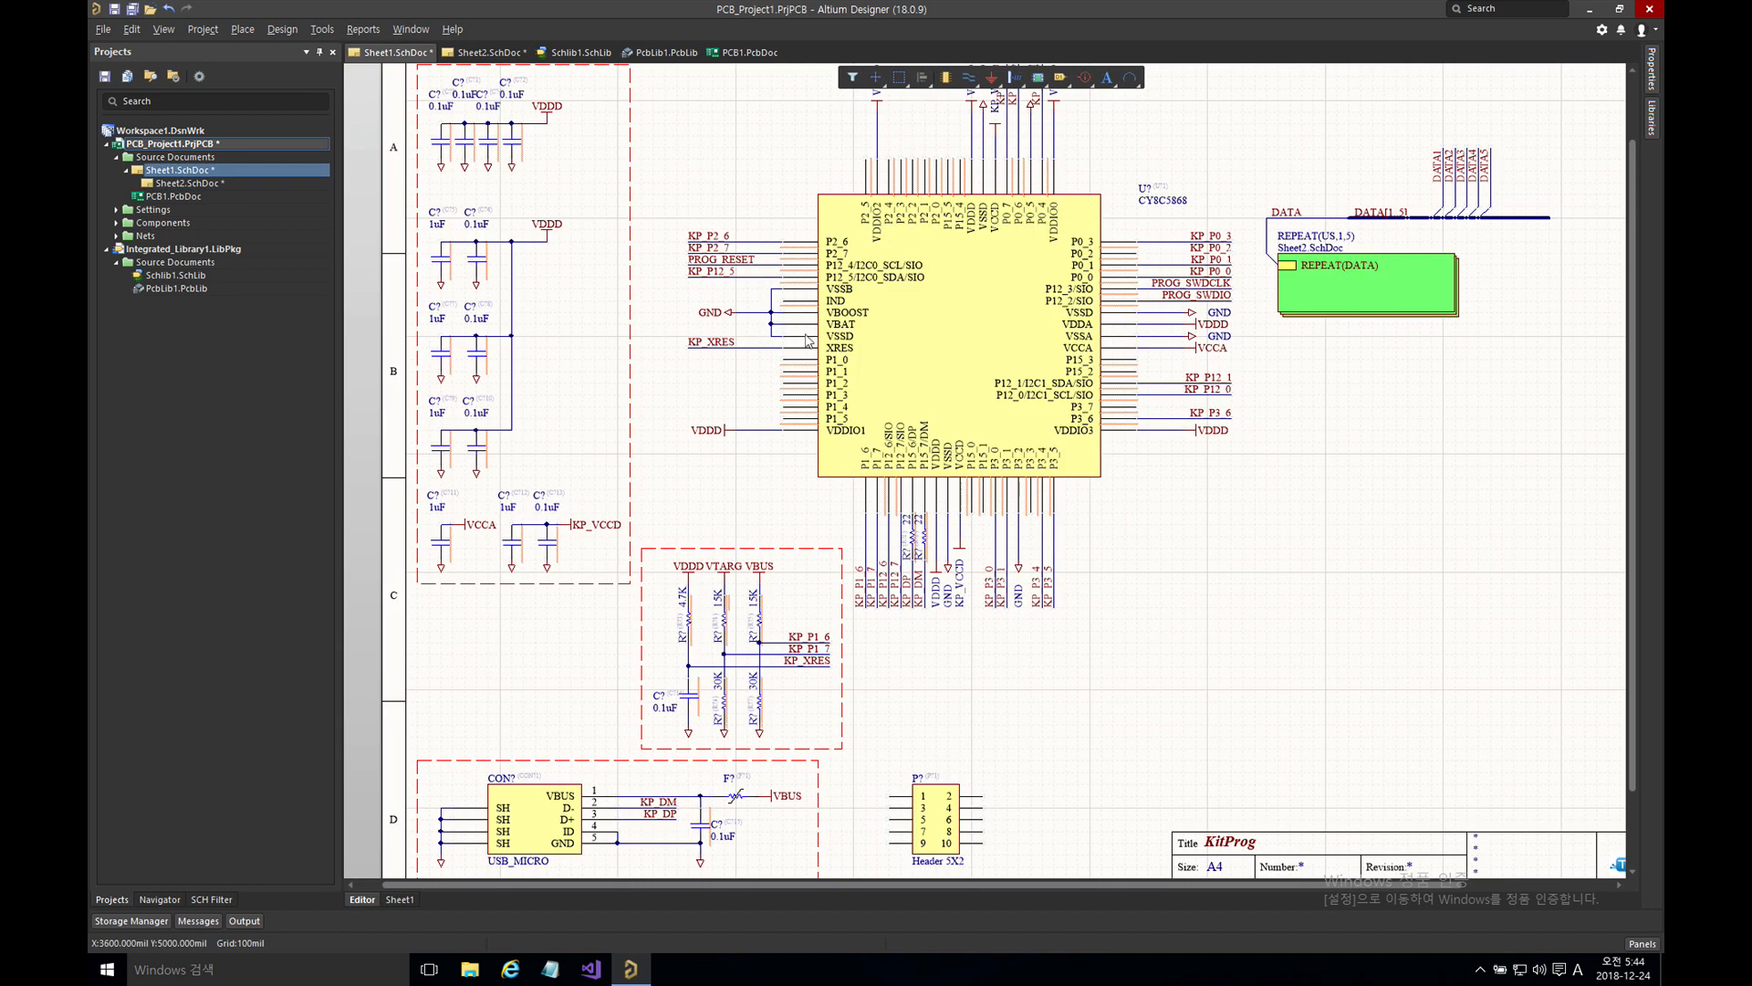
right_click_drag(1296, 402, 966, 331)
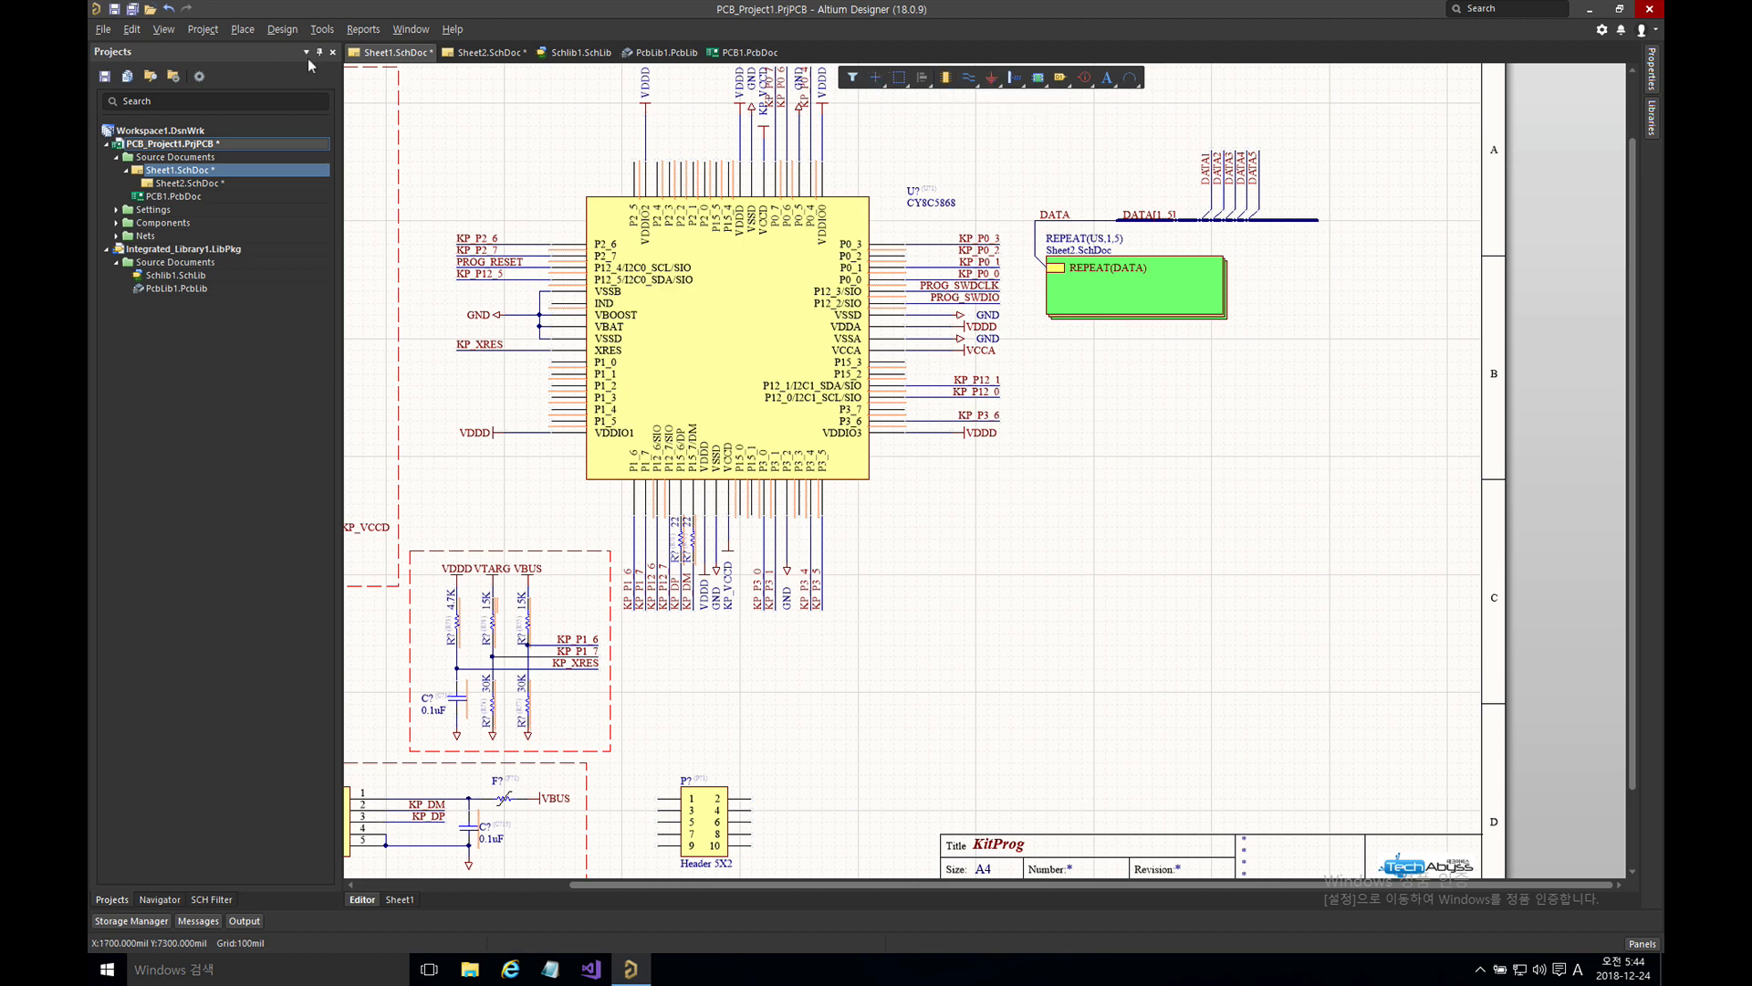
left_click(234, 29)
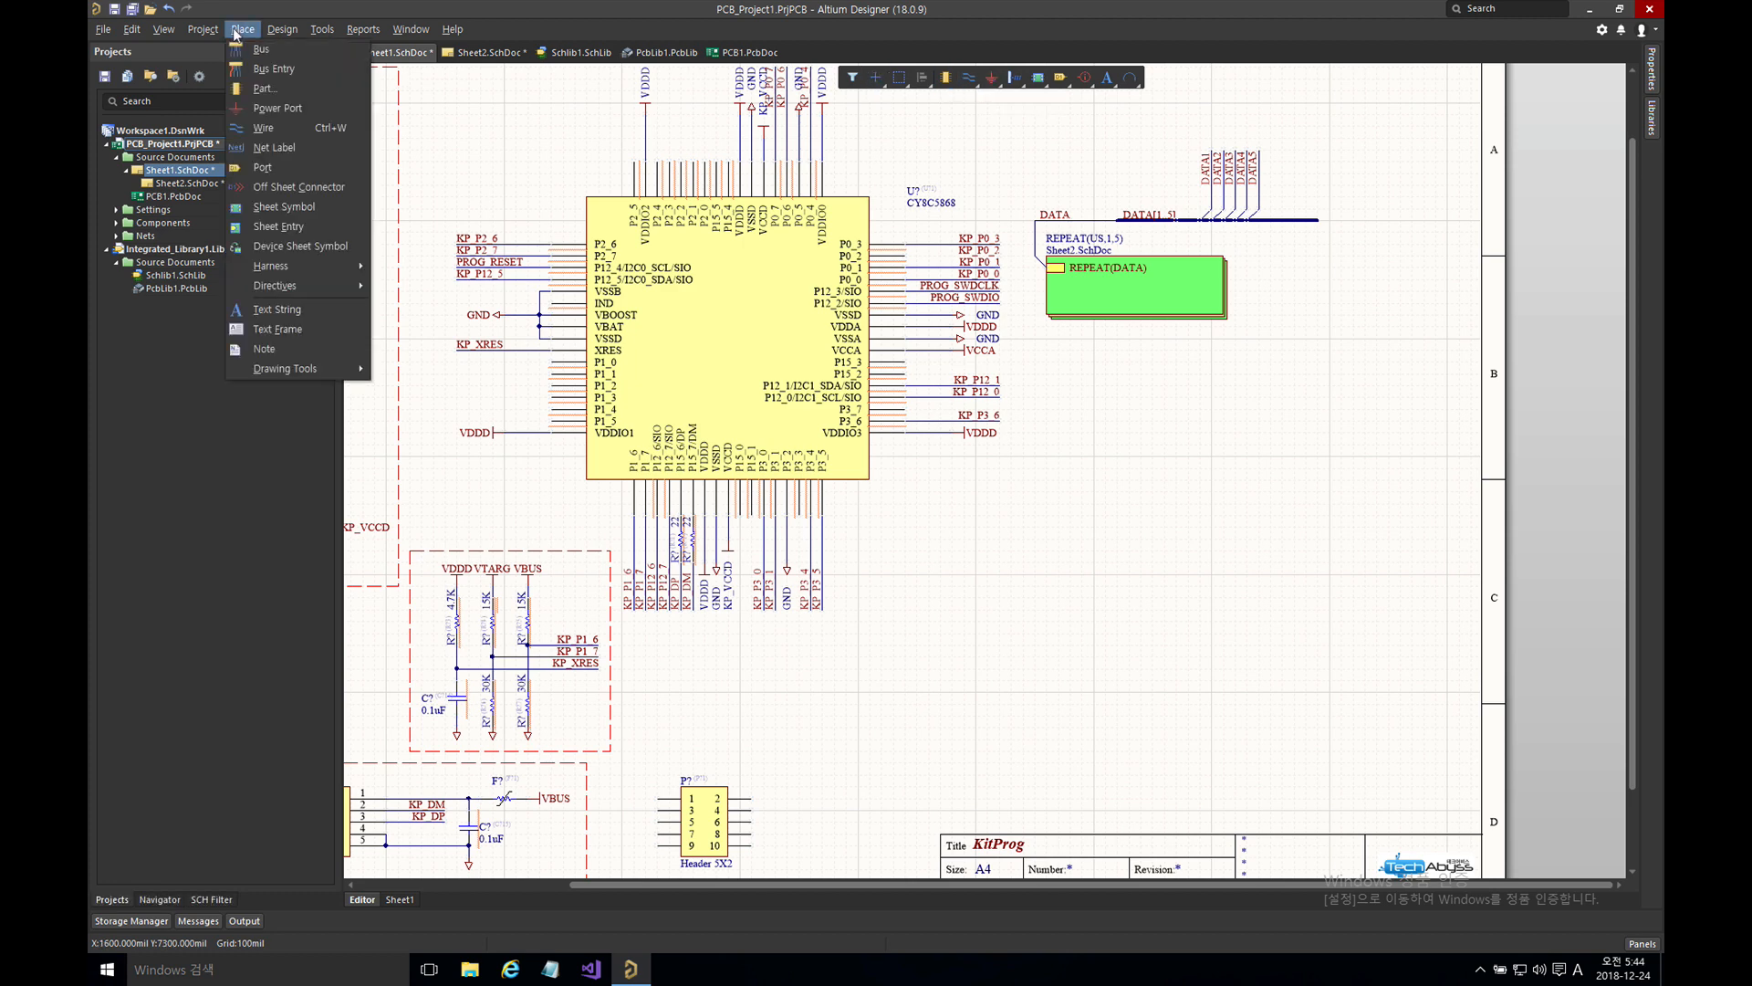
left_click(292, 107)
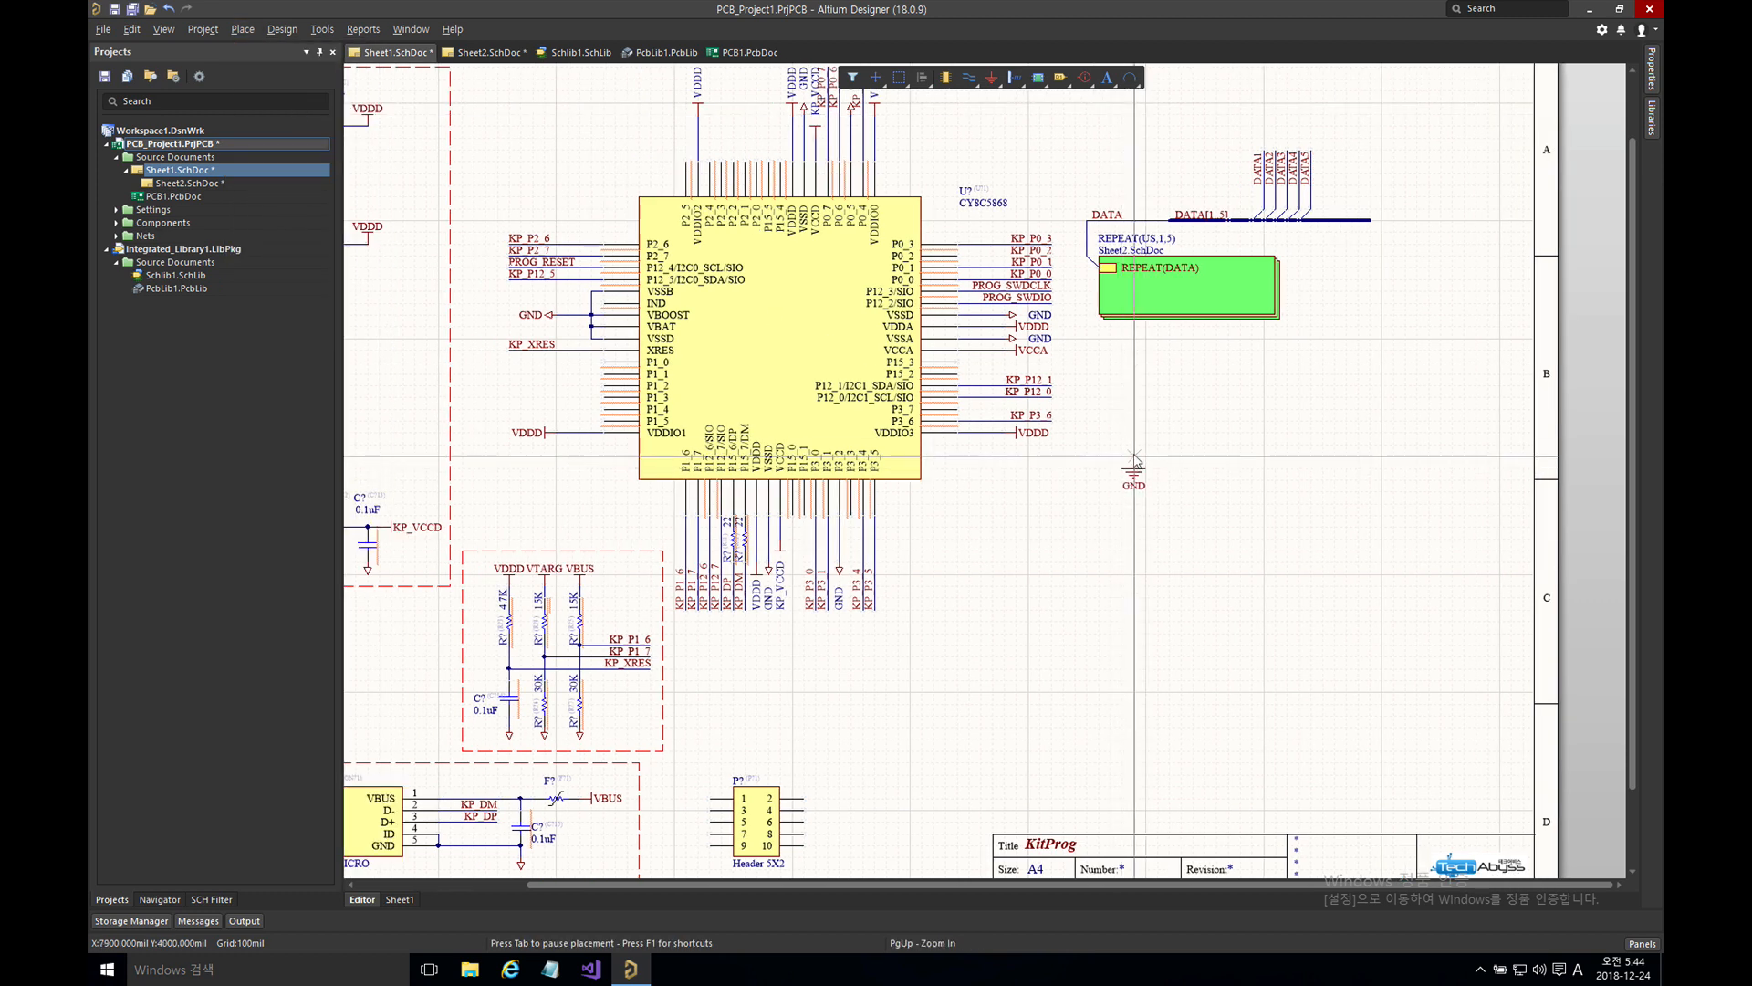
key("Tab")
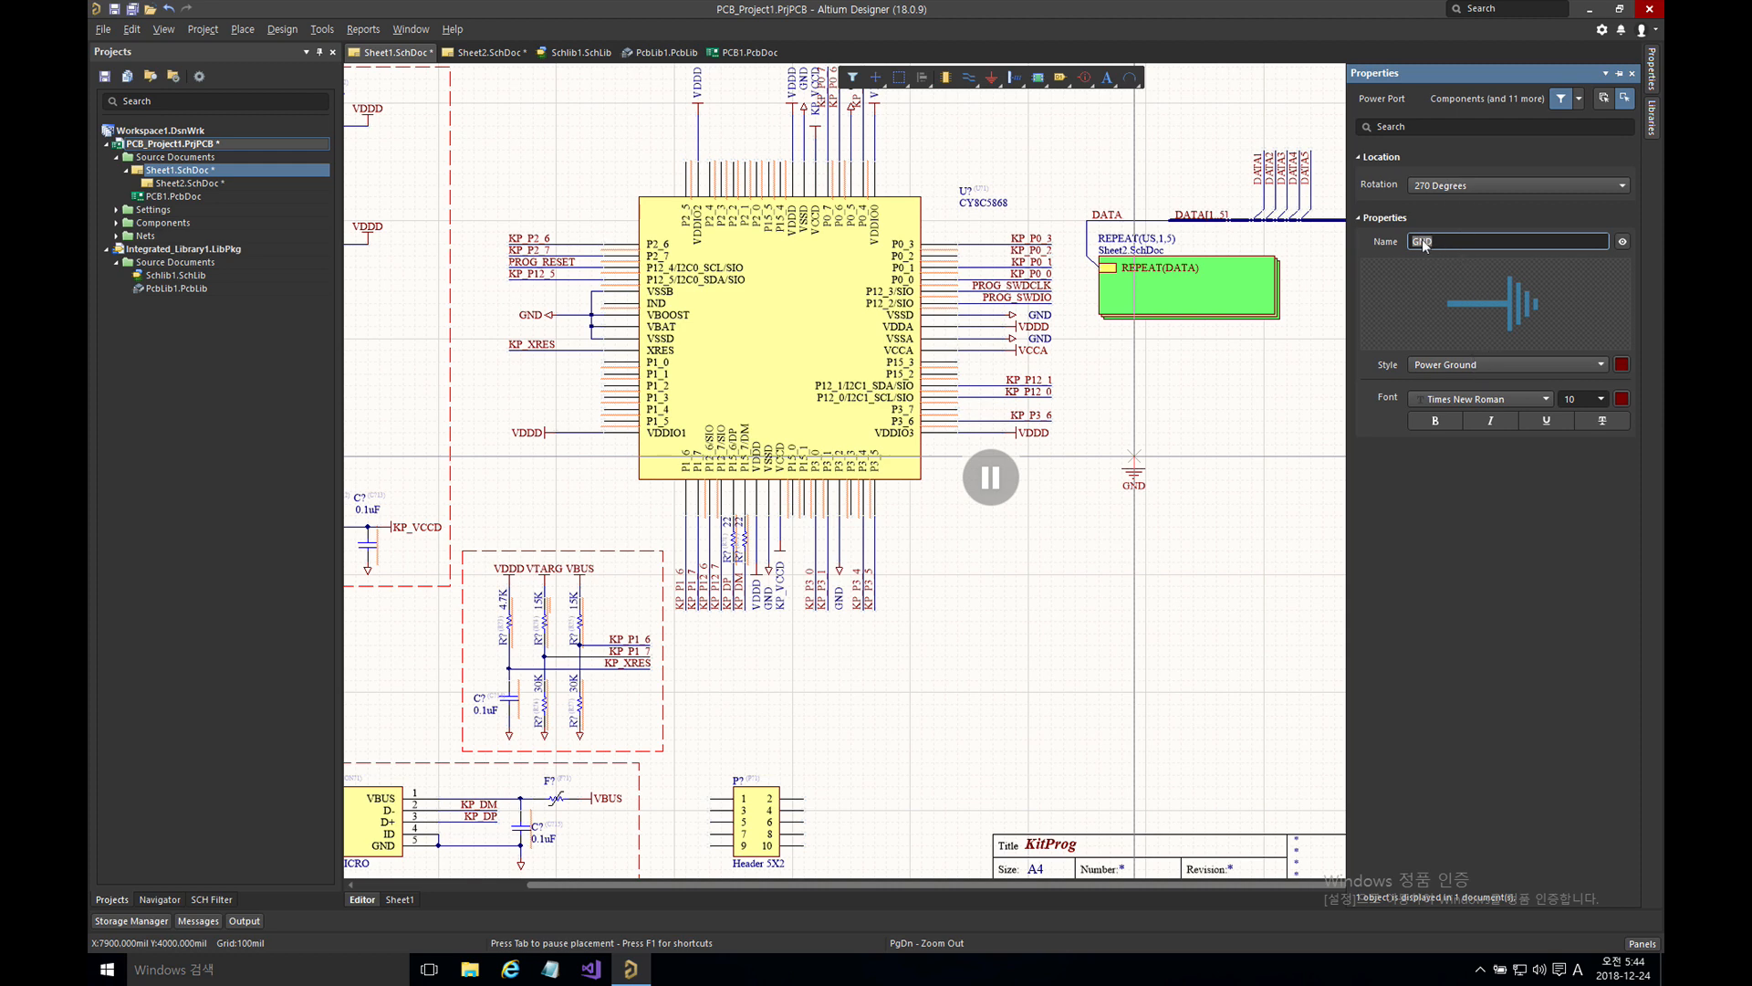
left_click(1449, 365)
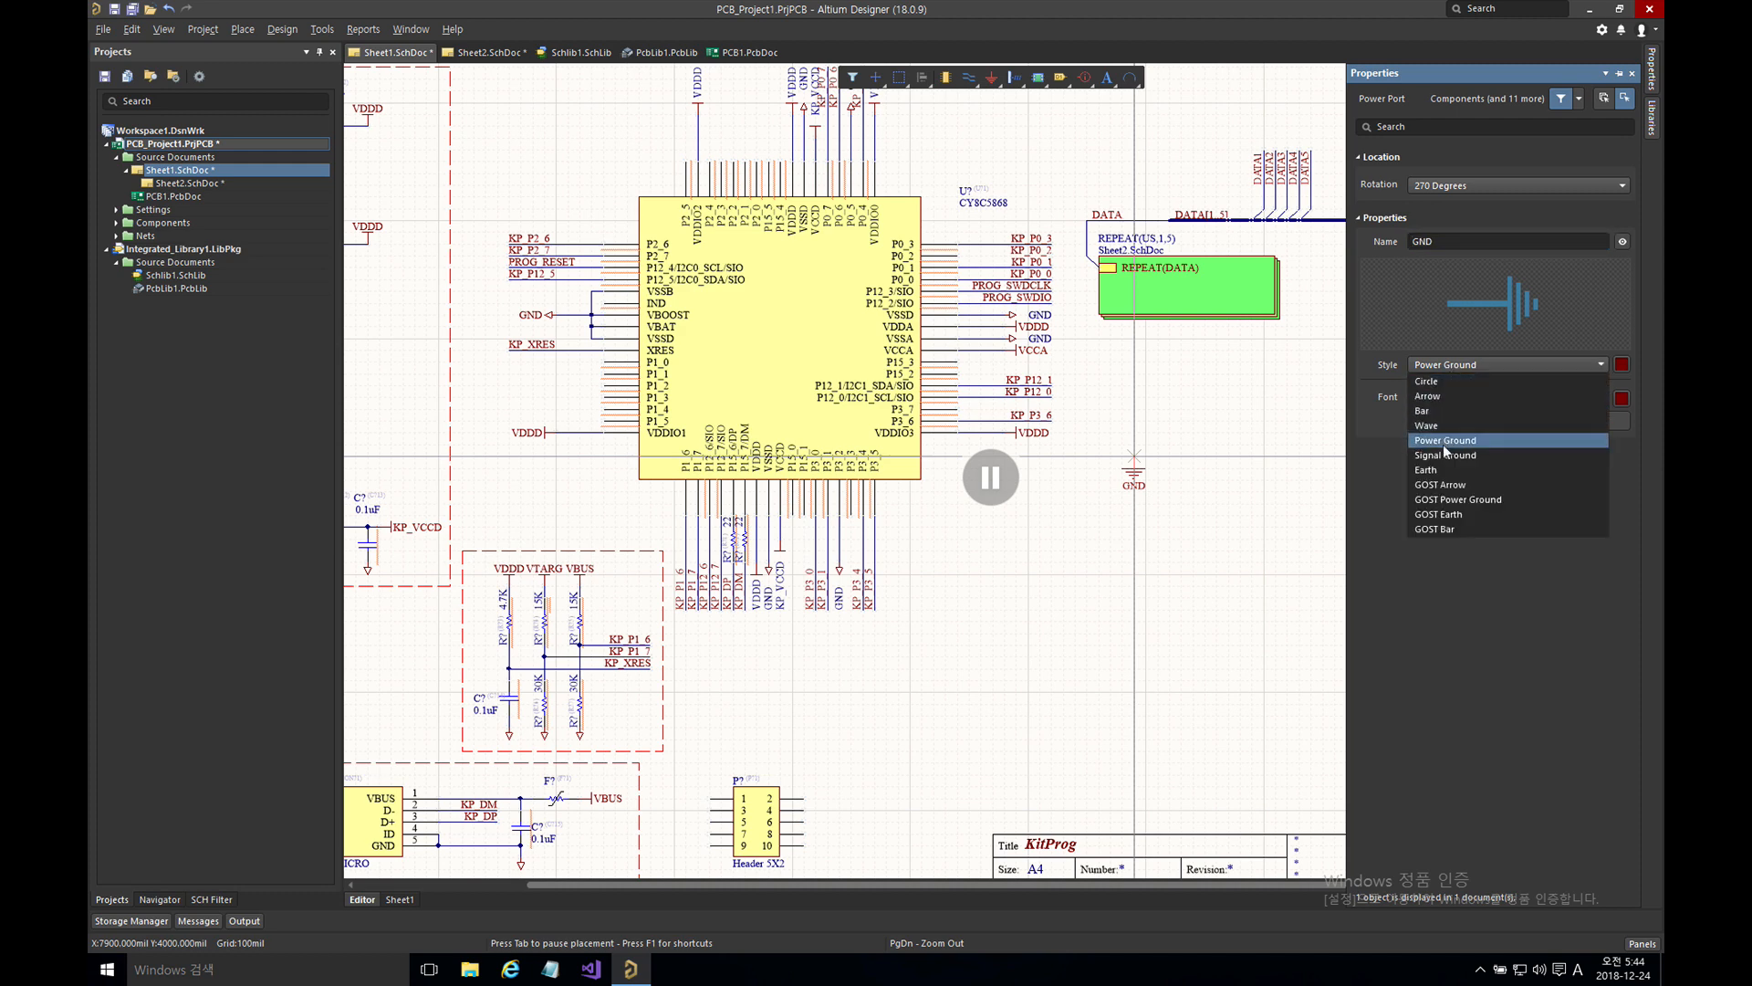
left_click(1444, 382)
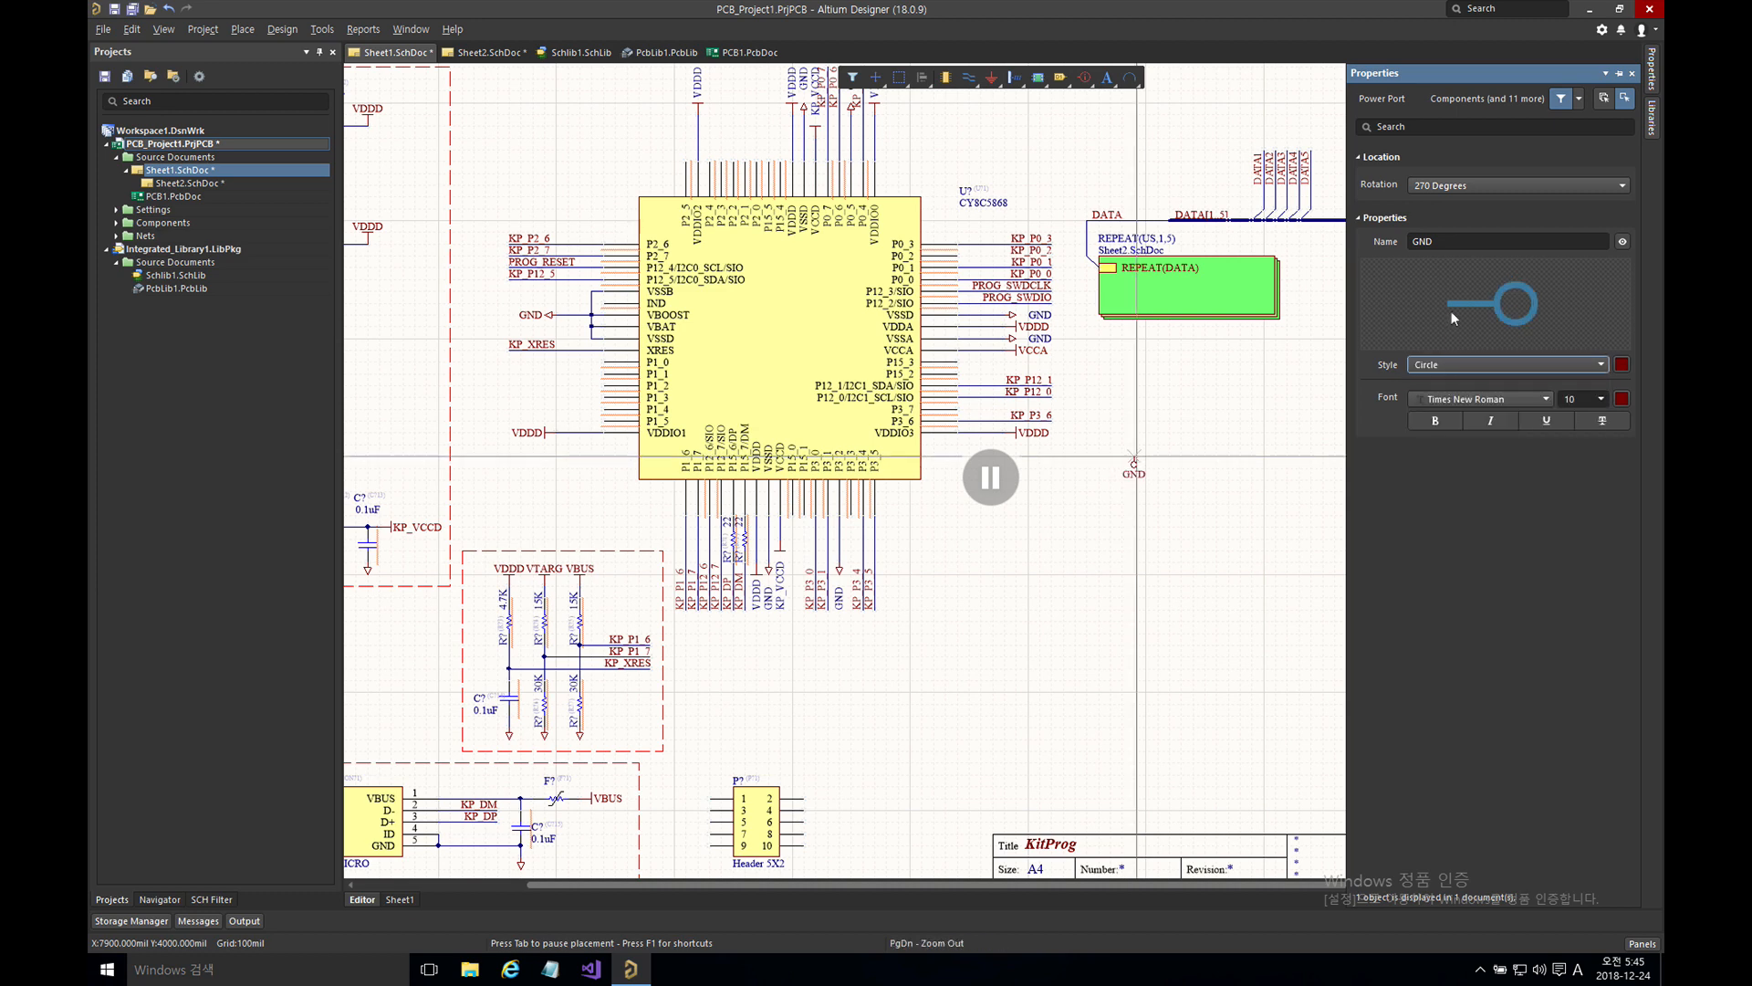
left_click(1445, 240)
type("VCC")
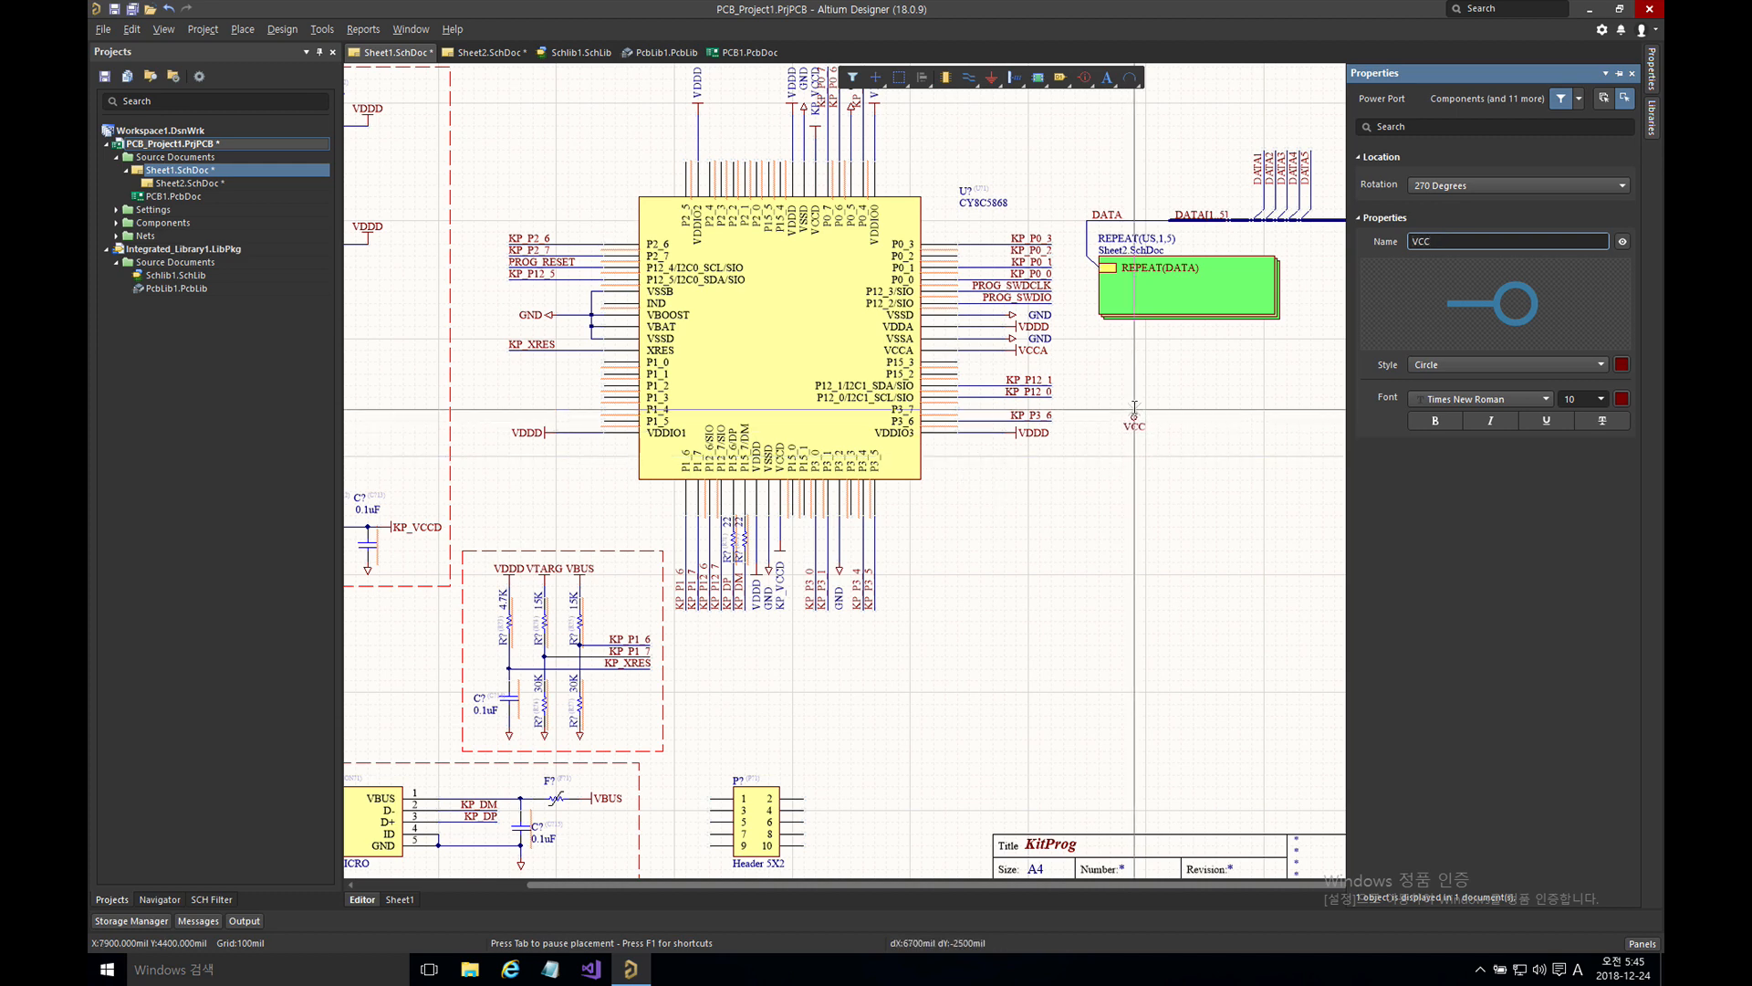
key("Return")
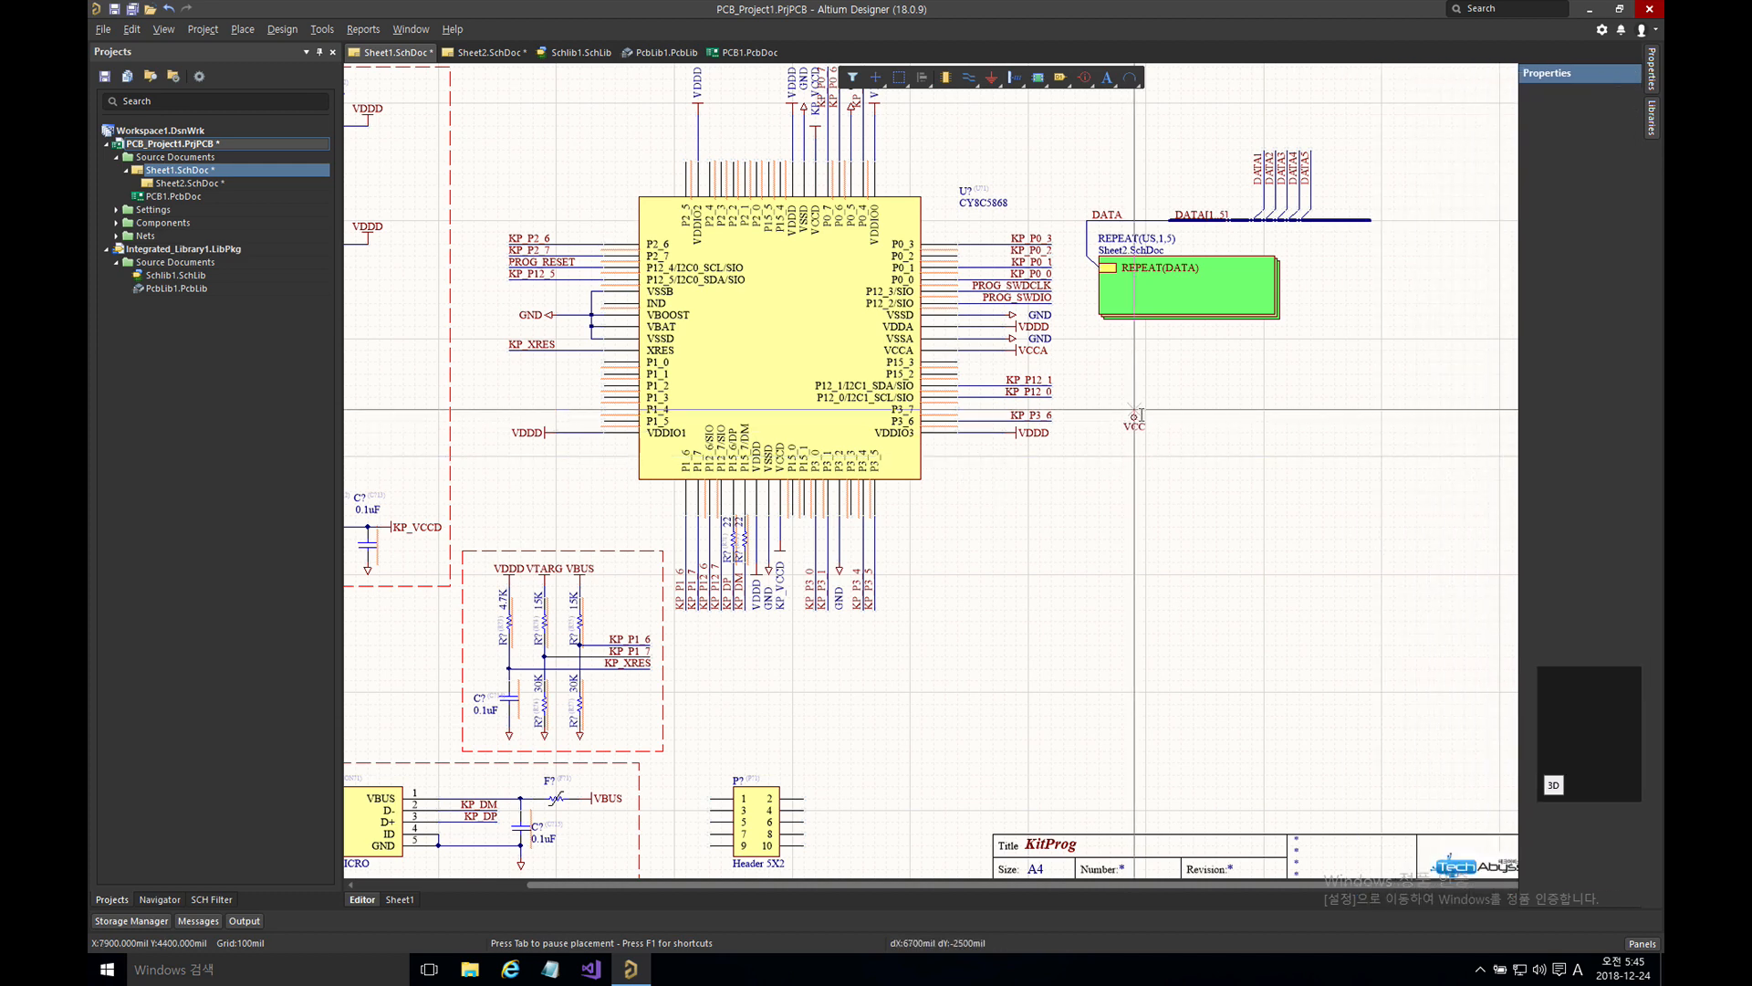
left_click(1146, 422)
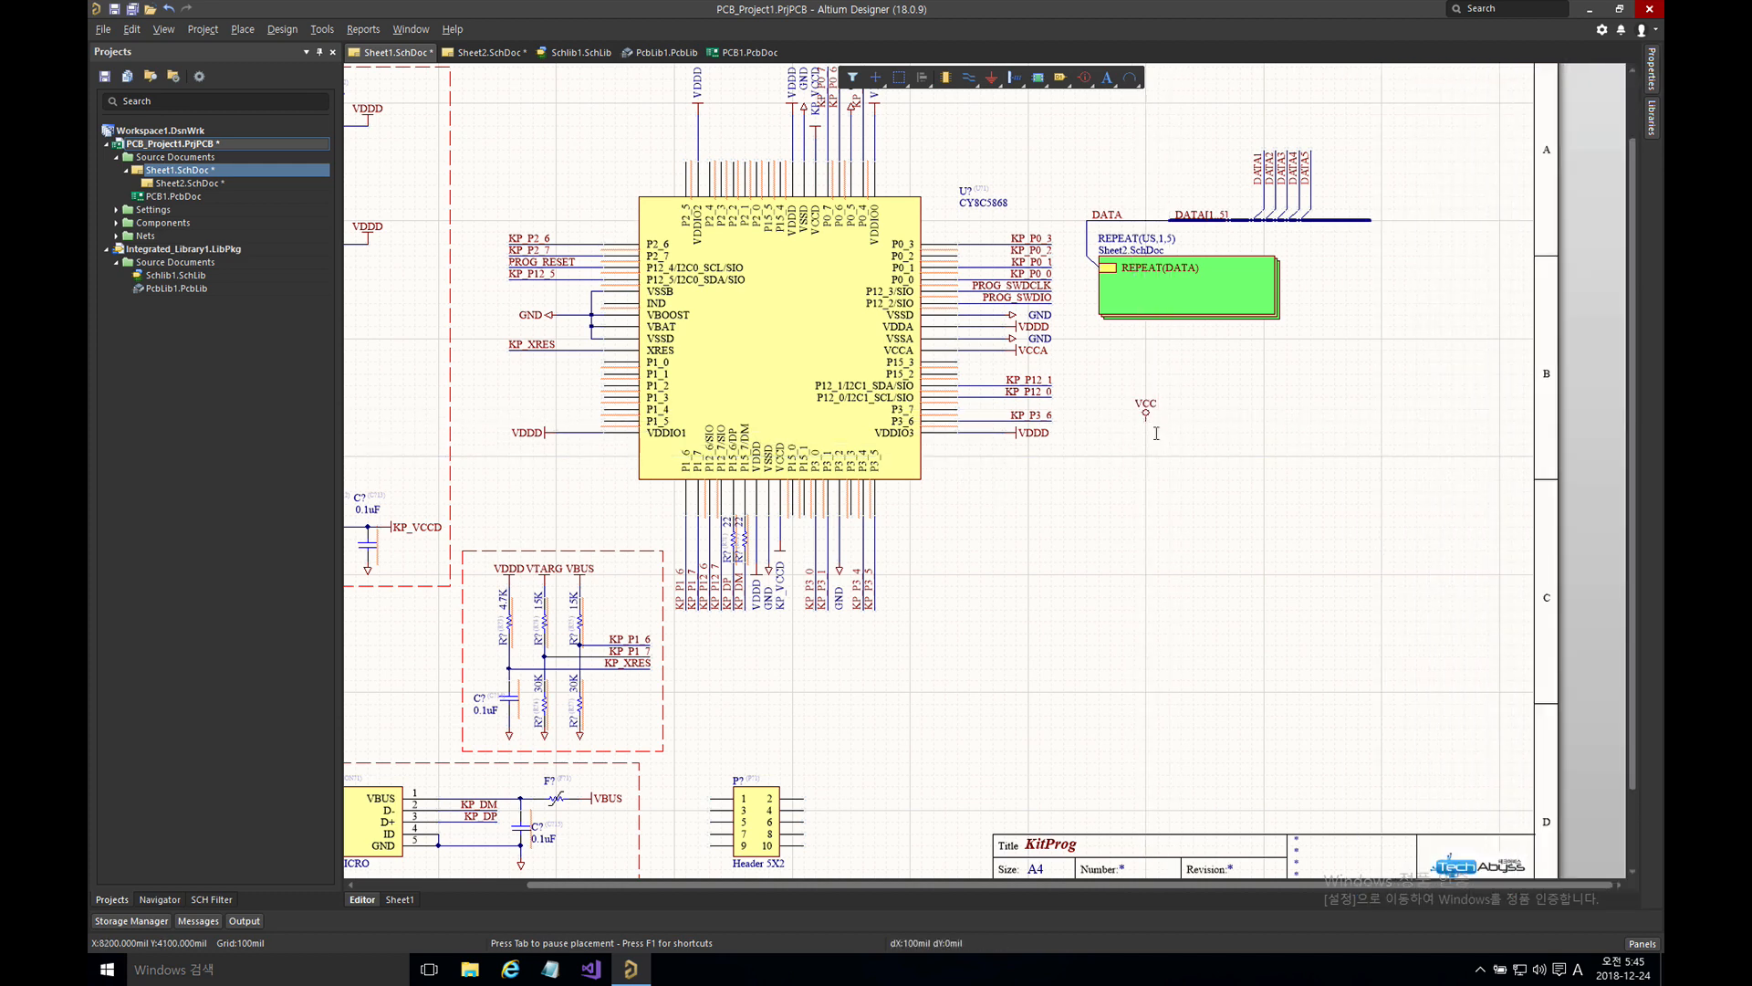
- Place an upward-pointing Bar-style power port named VCC beside the Circle-style VCC port
key("Page_Up")
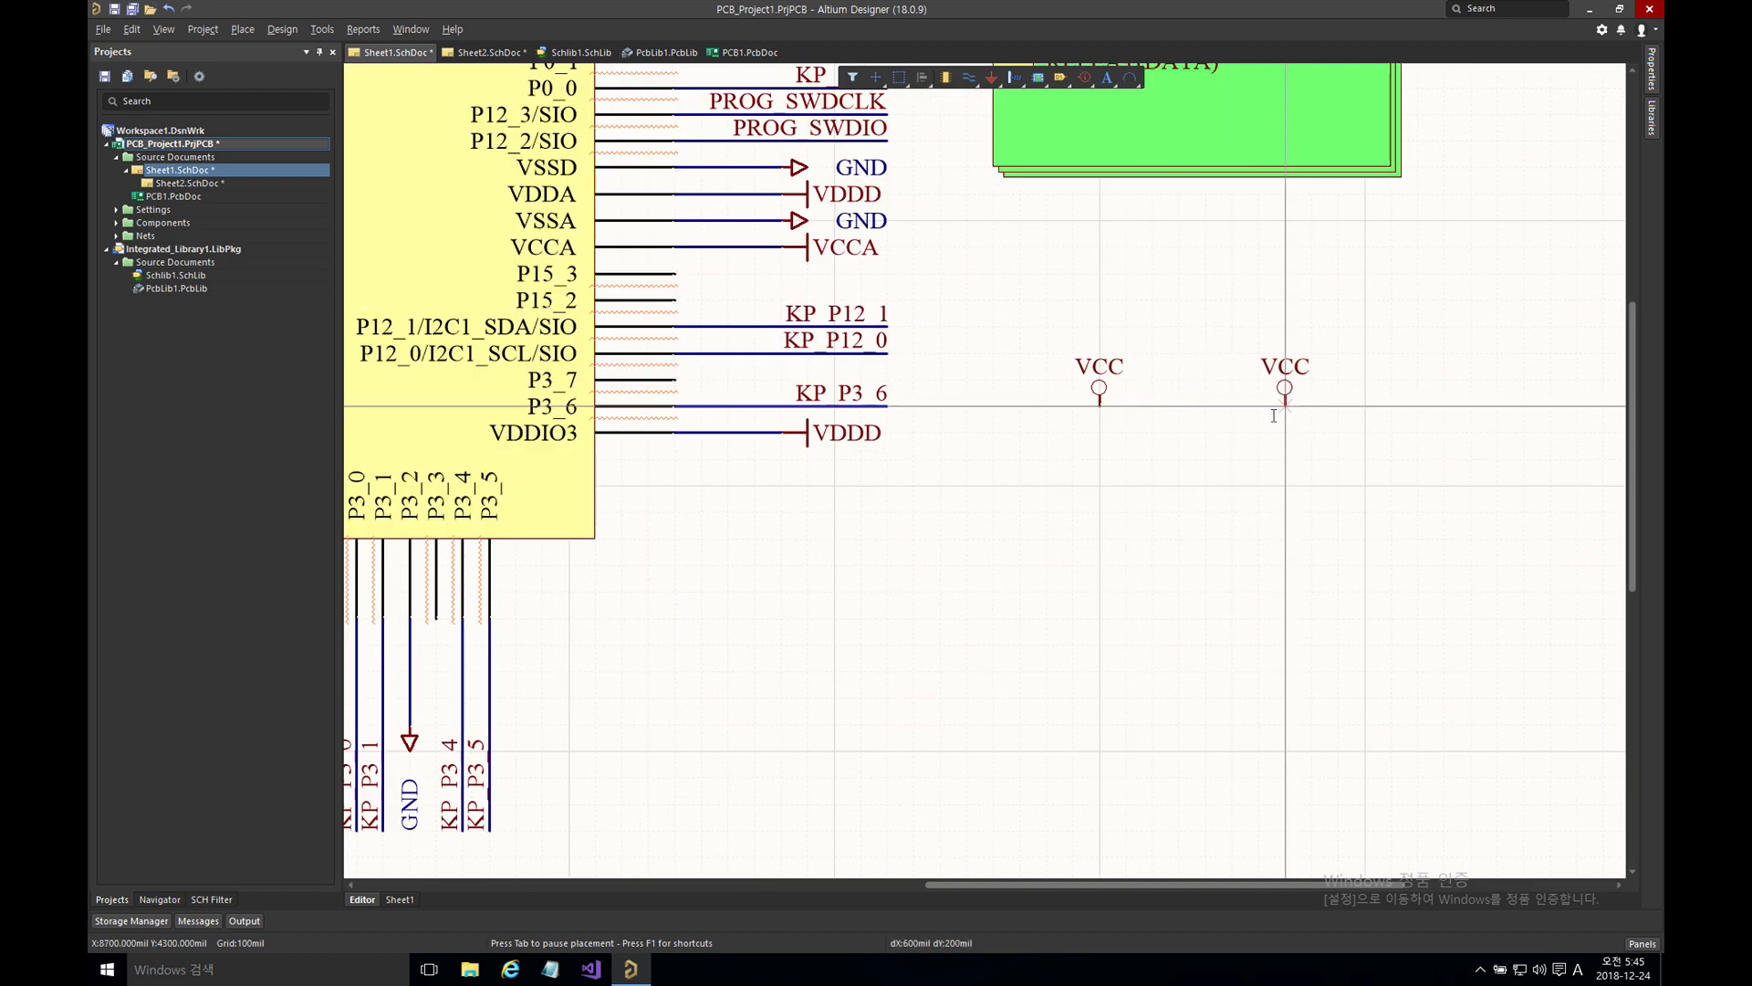
key("Tab")
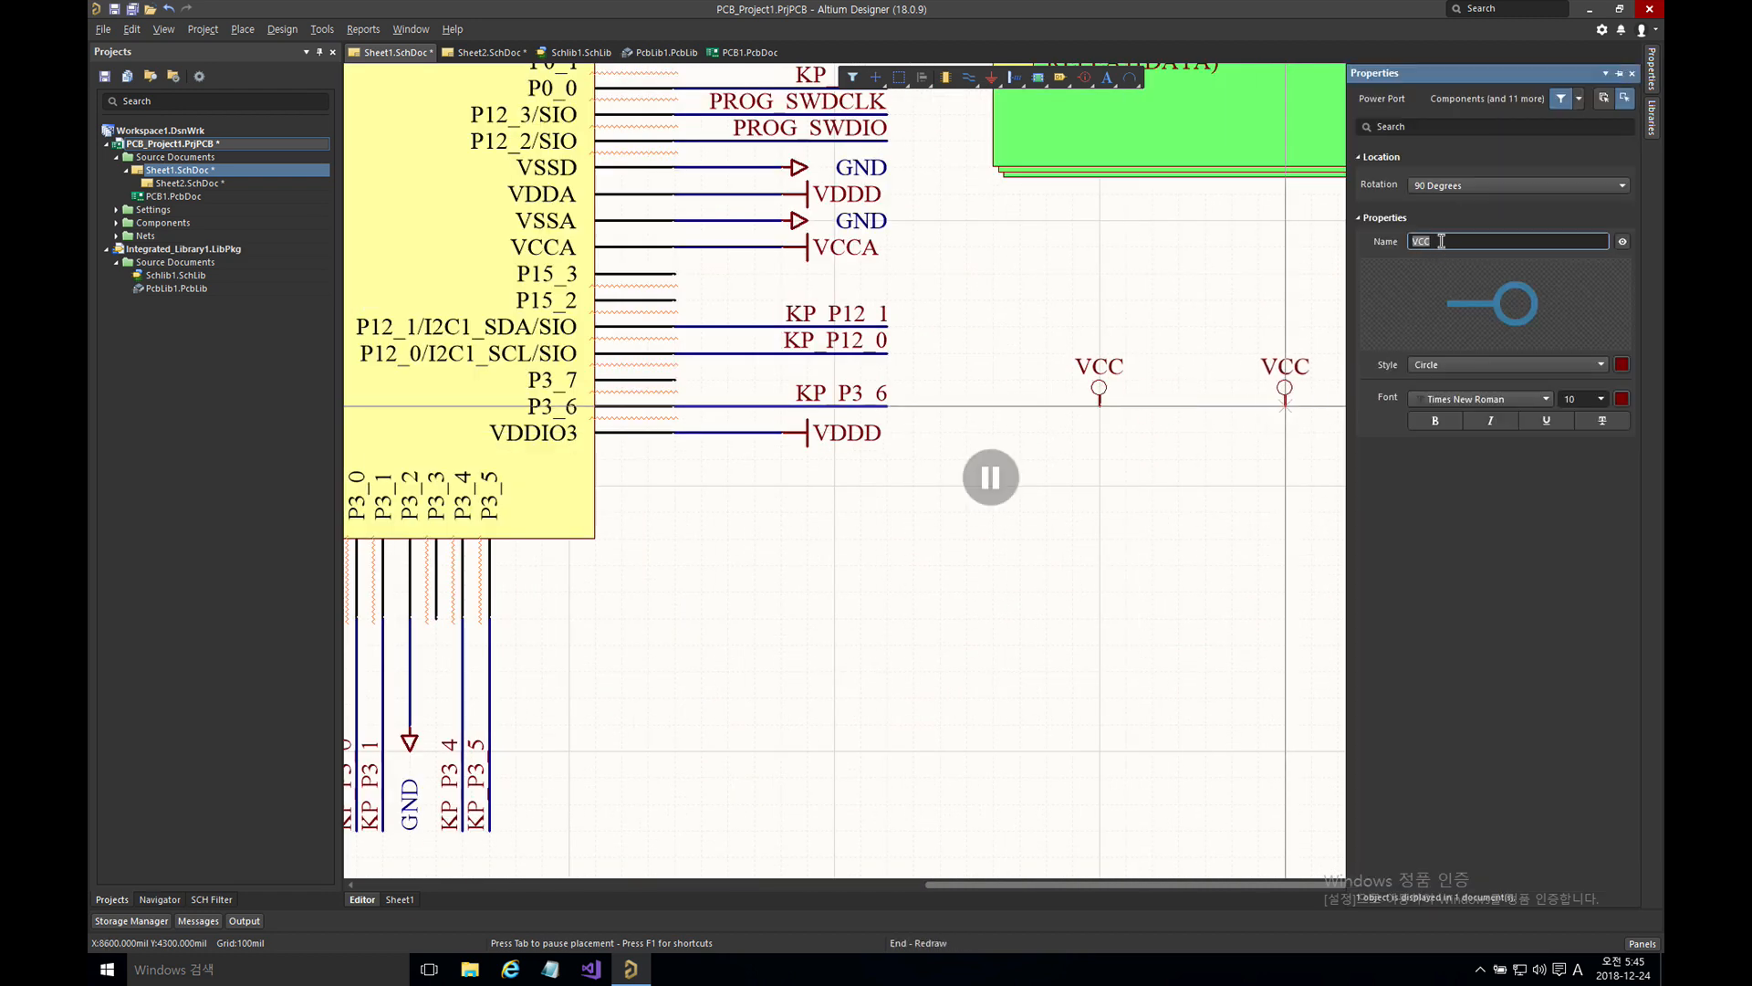
left_click(1452, 363)
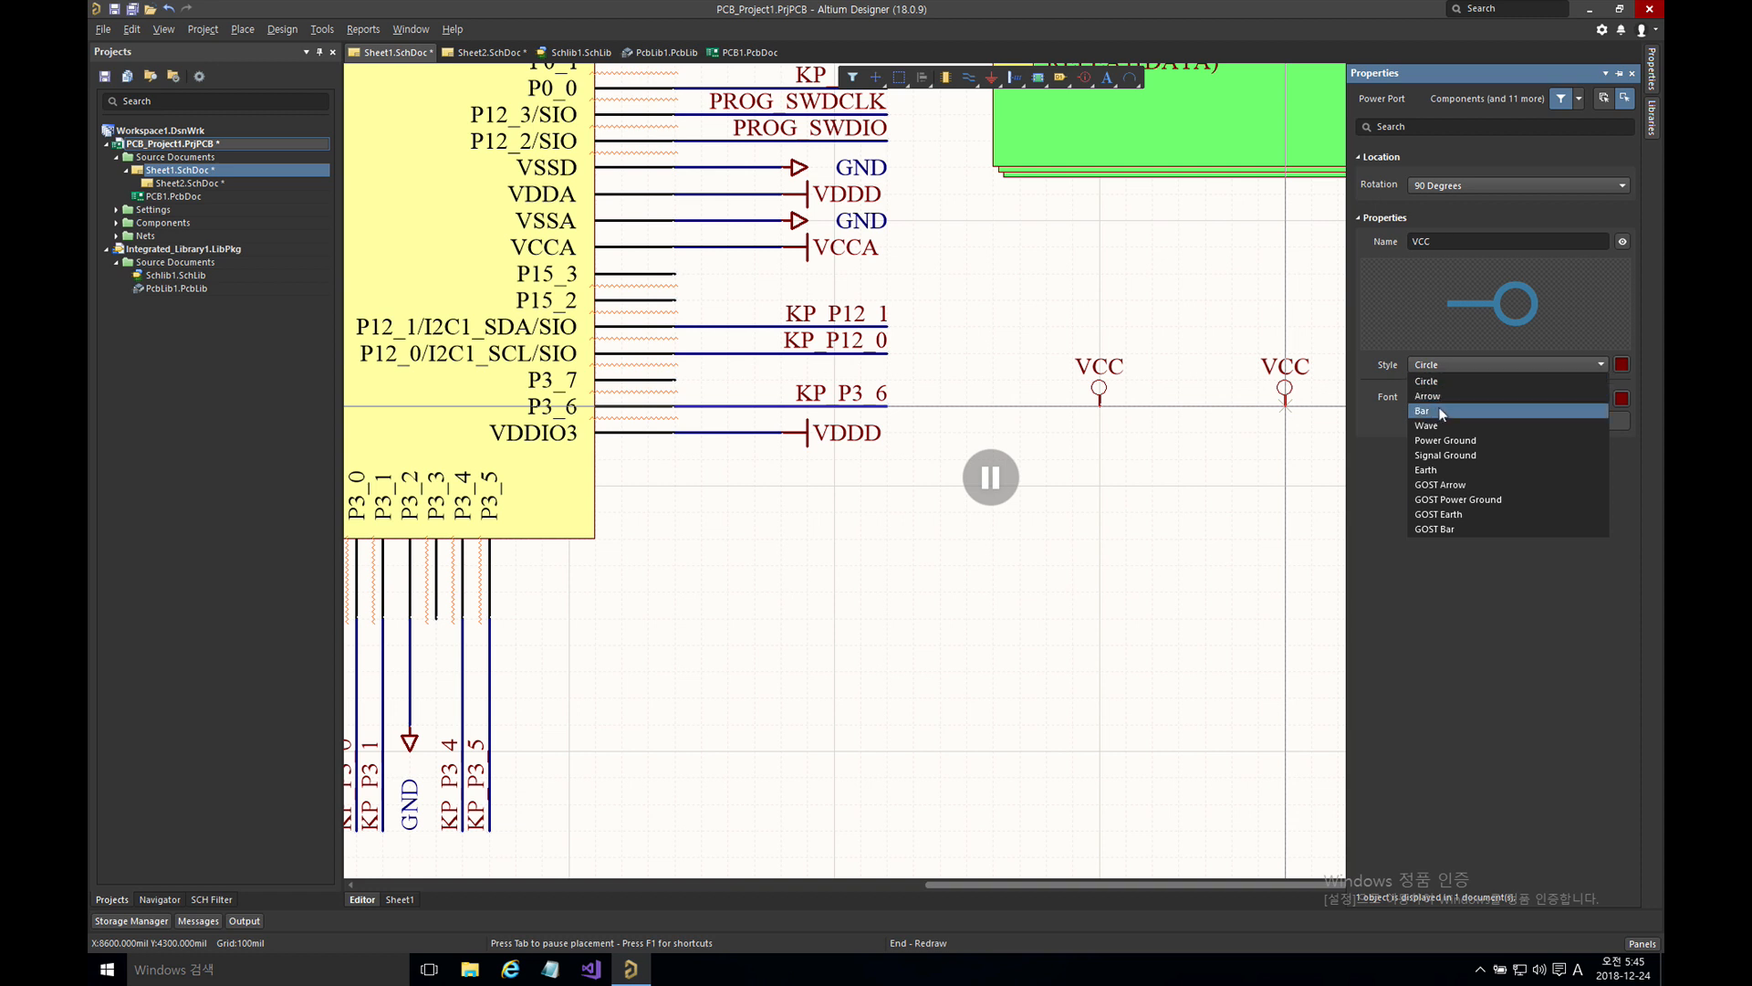
left_click(1382, 406)
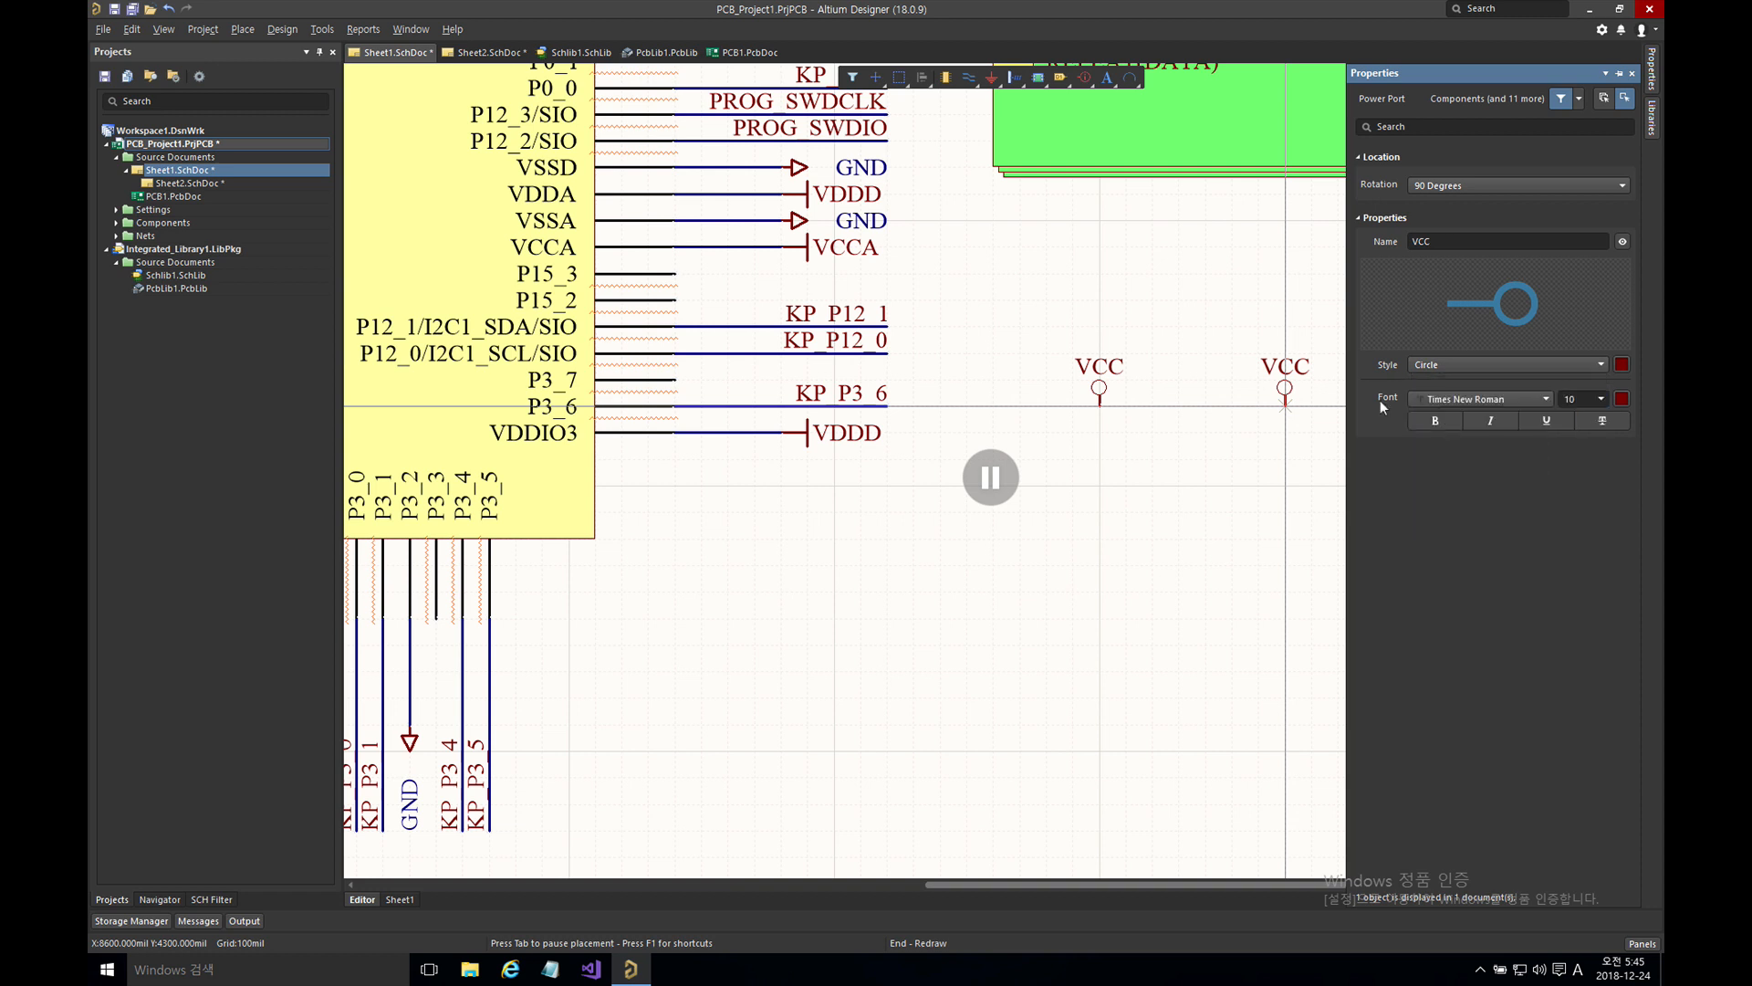
left_click(1004, 474)
left_click(1227, 408)
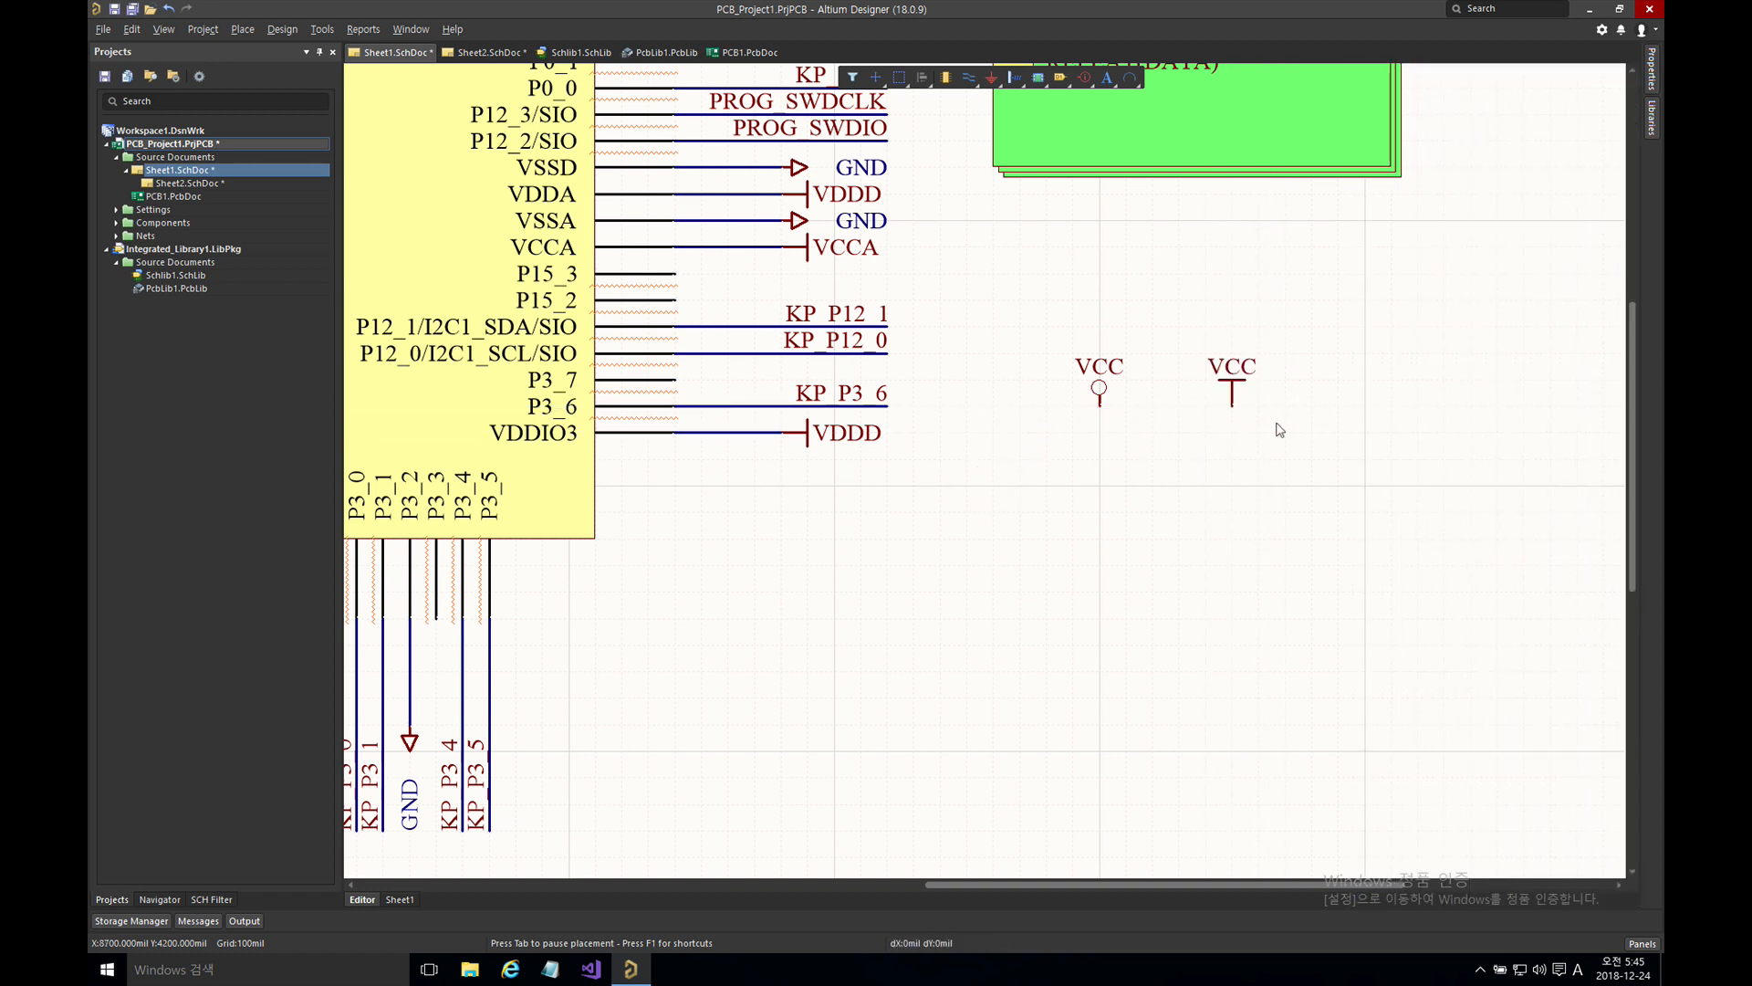
- Place another Bar-style power port named VCCA beside the Bar-style VCC port and end the placement
key("Tab")
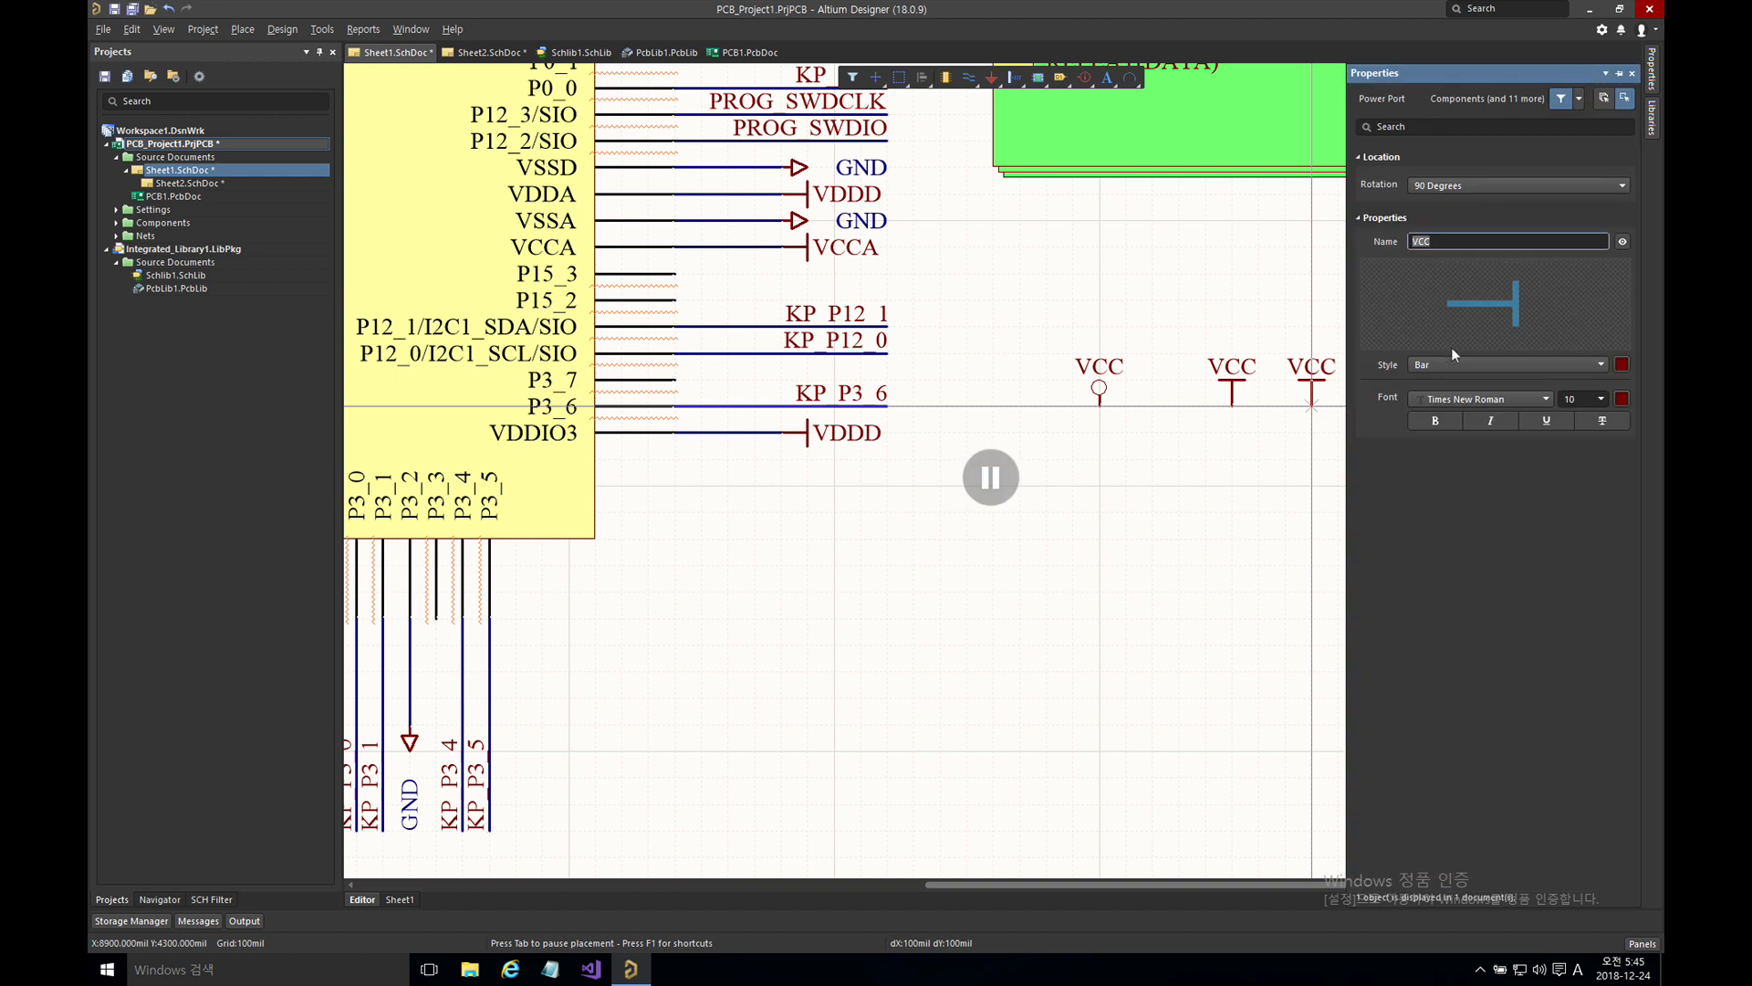
left_click(1456, 242)
key("Return")
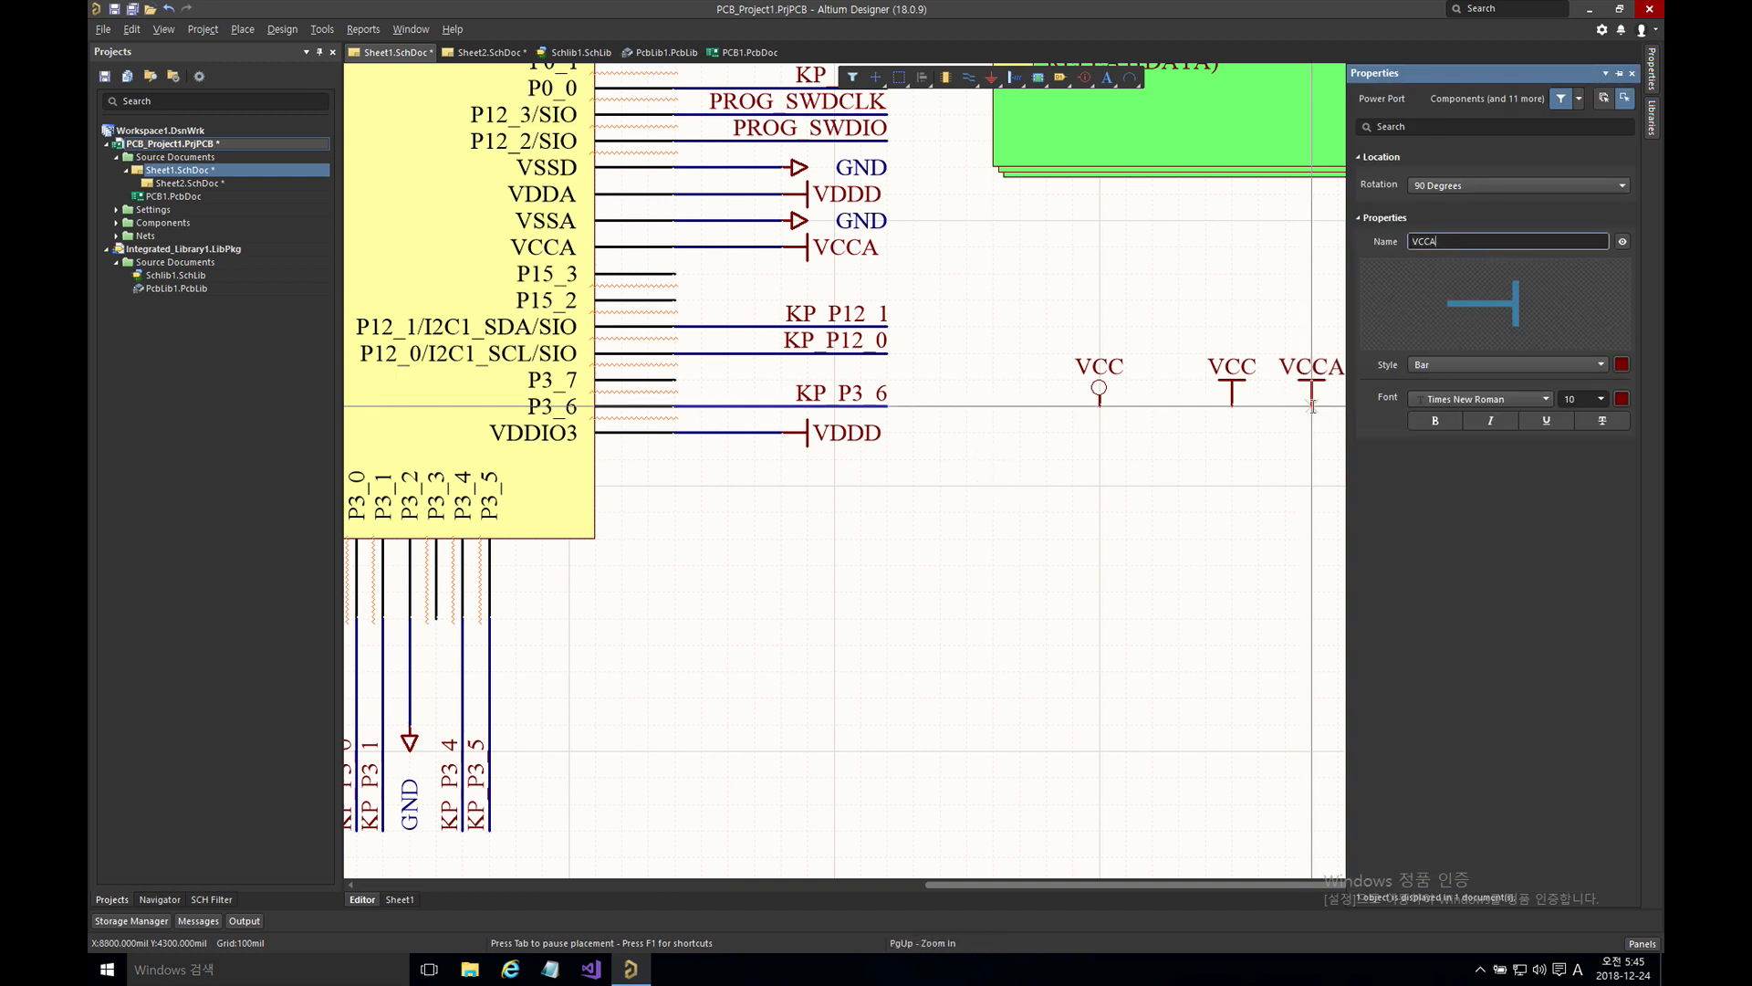
right_click(1316, 354)
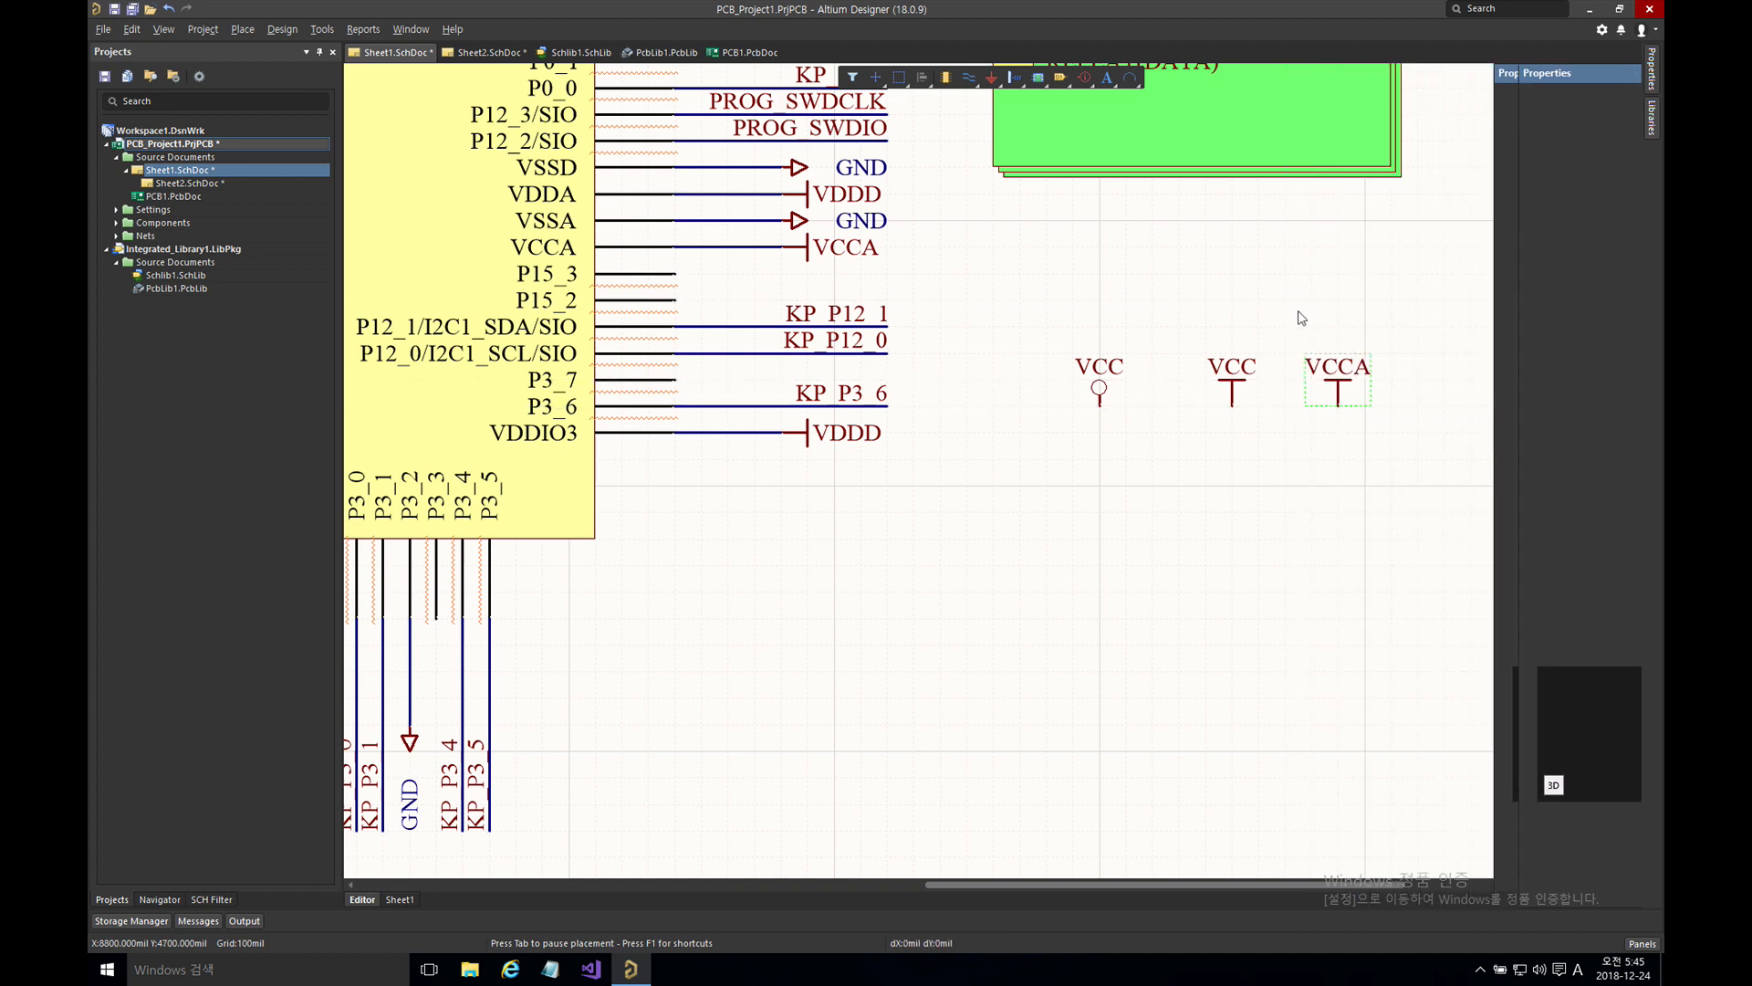
right_click_drag(1341, 485, 1219, 518)
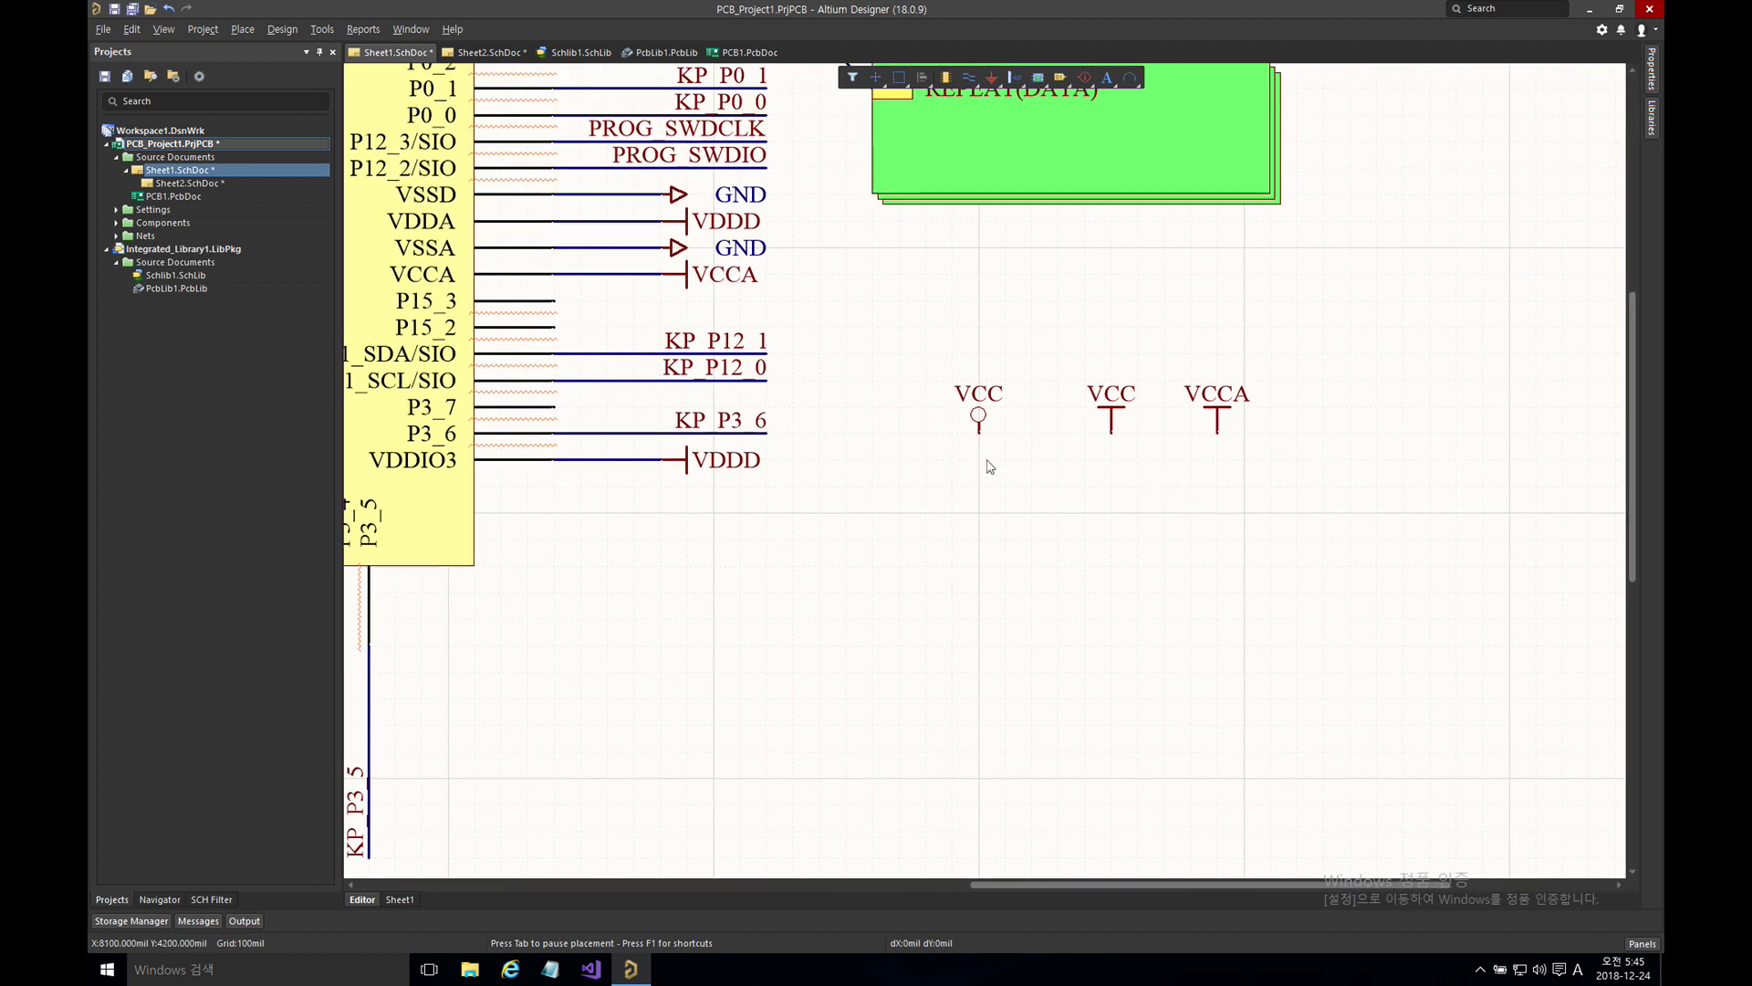
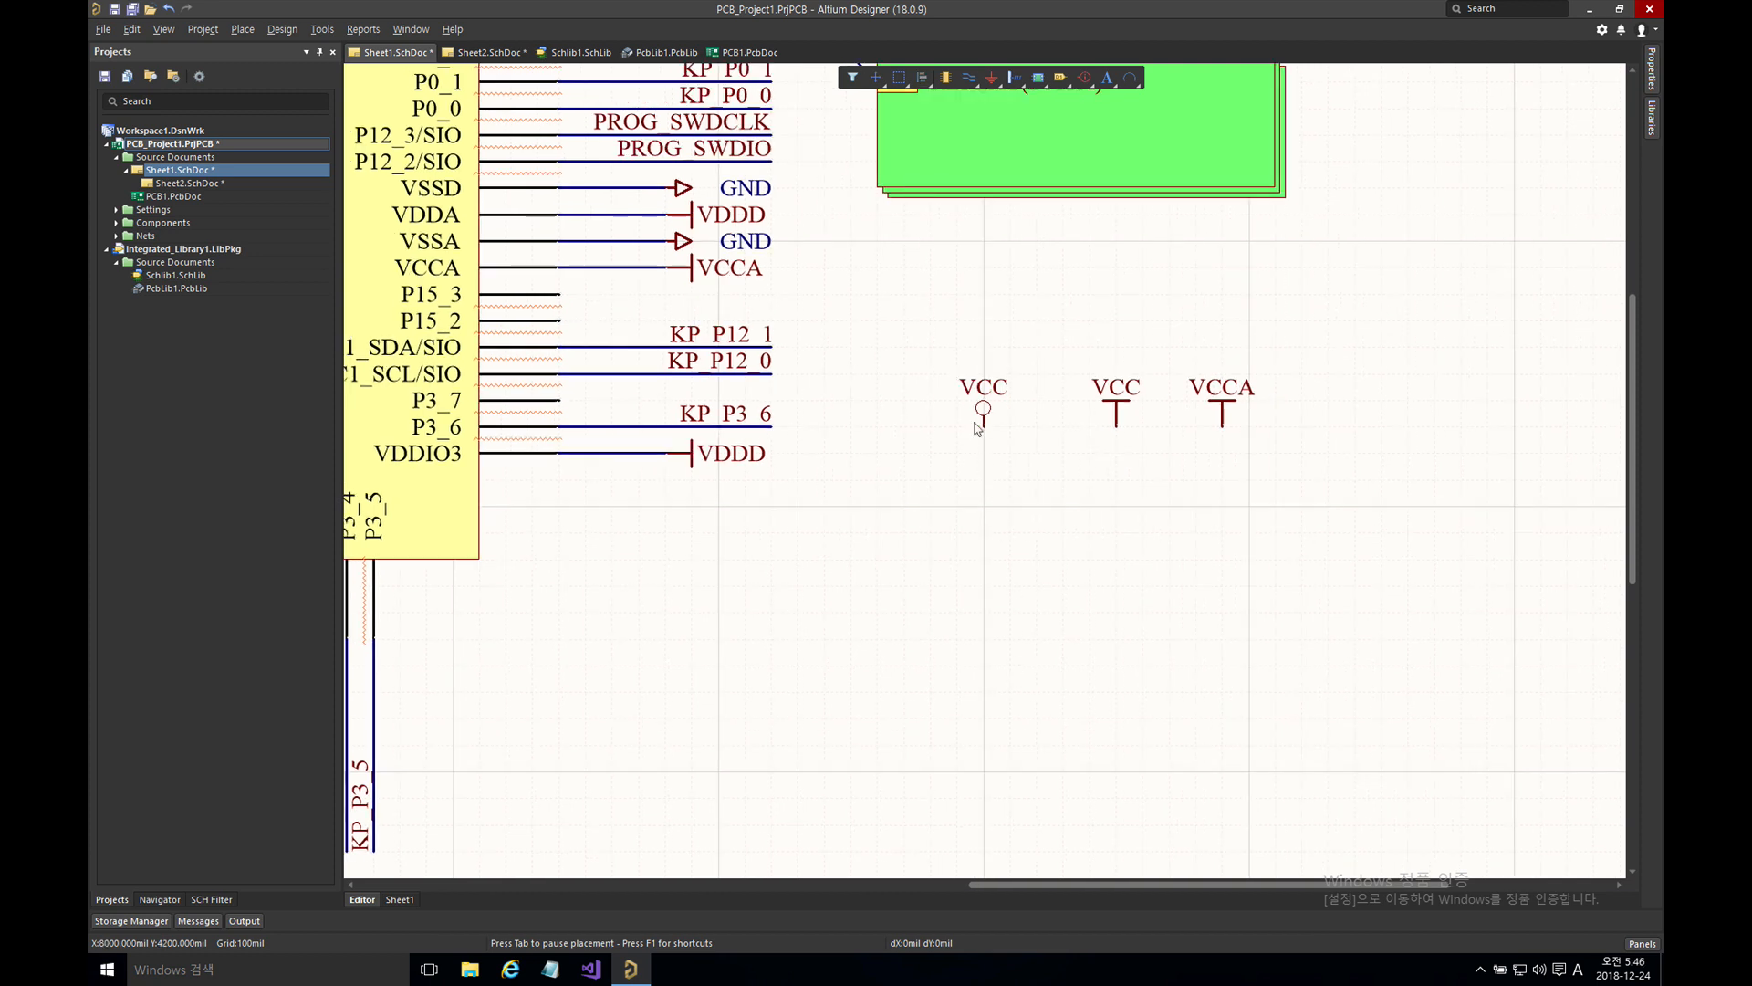
- Delete the three loose VCC and VCCA power ports below the Sheet2 sheet symbol
left_click(942, 339)
left_click(1034, 442)
left_click(946, 343)
left_click_drag(963, 347, 1306, 465)
key("Delete")
- Collapse the blanket around the VDDD, VTARG and VBUS resistor circuit and expand it again
right_click_drag(875, 471, 1318, 403)
right_click_drag(1044, 584, 1381, 521)
right_click_drag(645, 454, 1219, 310)
right_click_drag(1028, 447, 1039, 319)
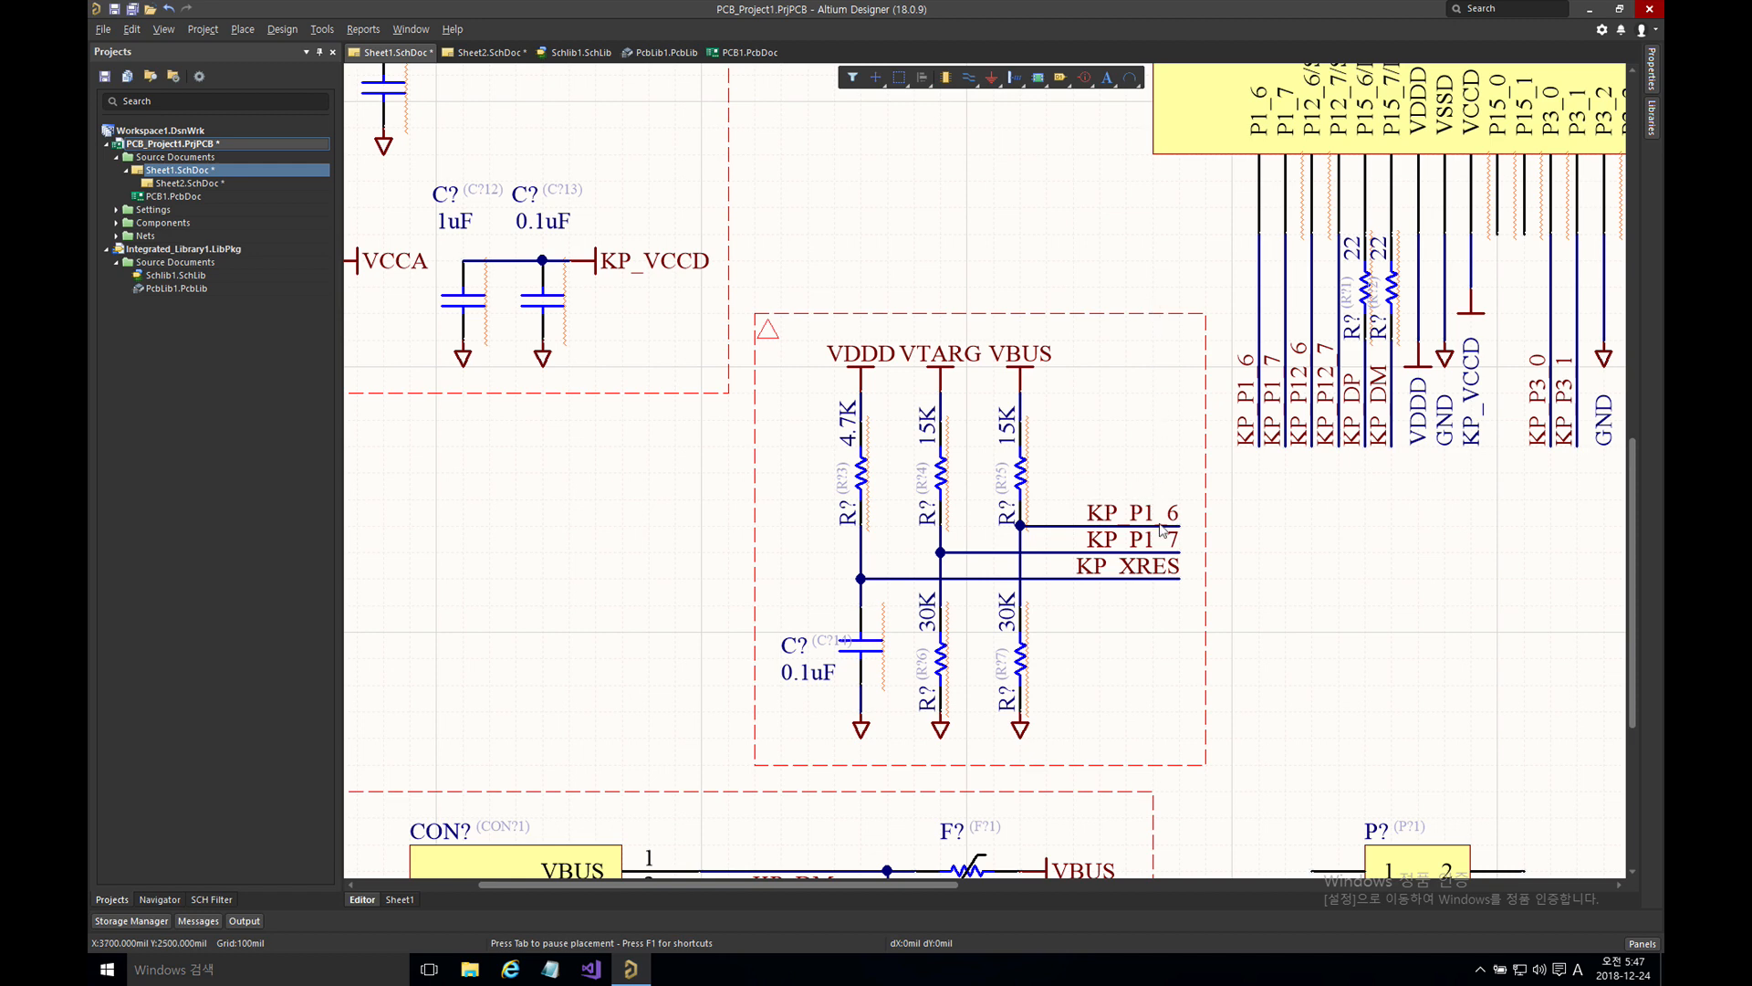
right_click_drag(1001, 293, 939, 332)
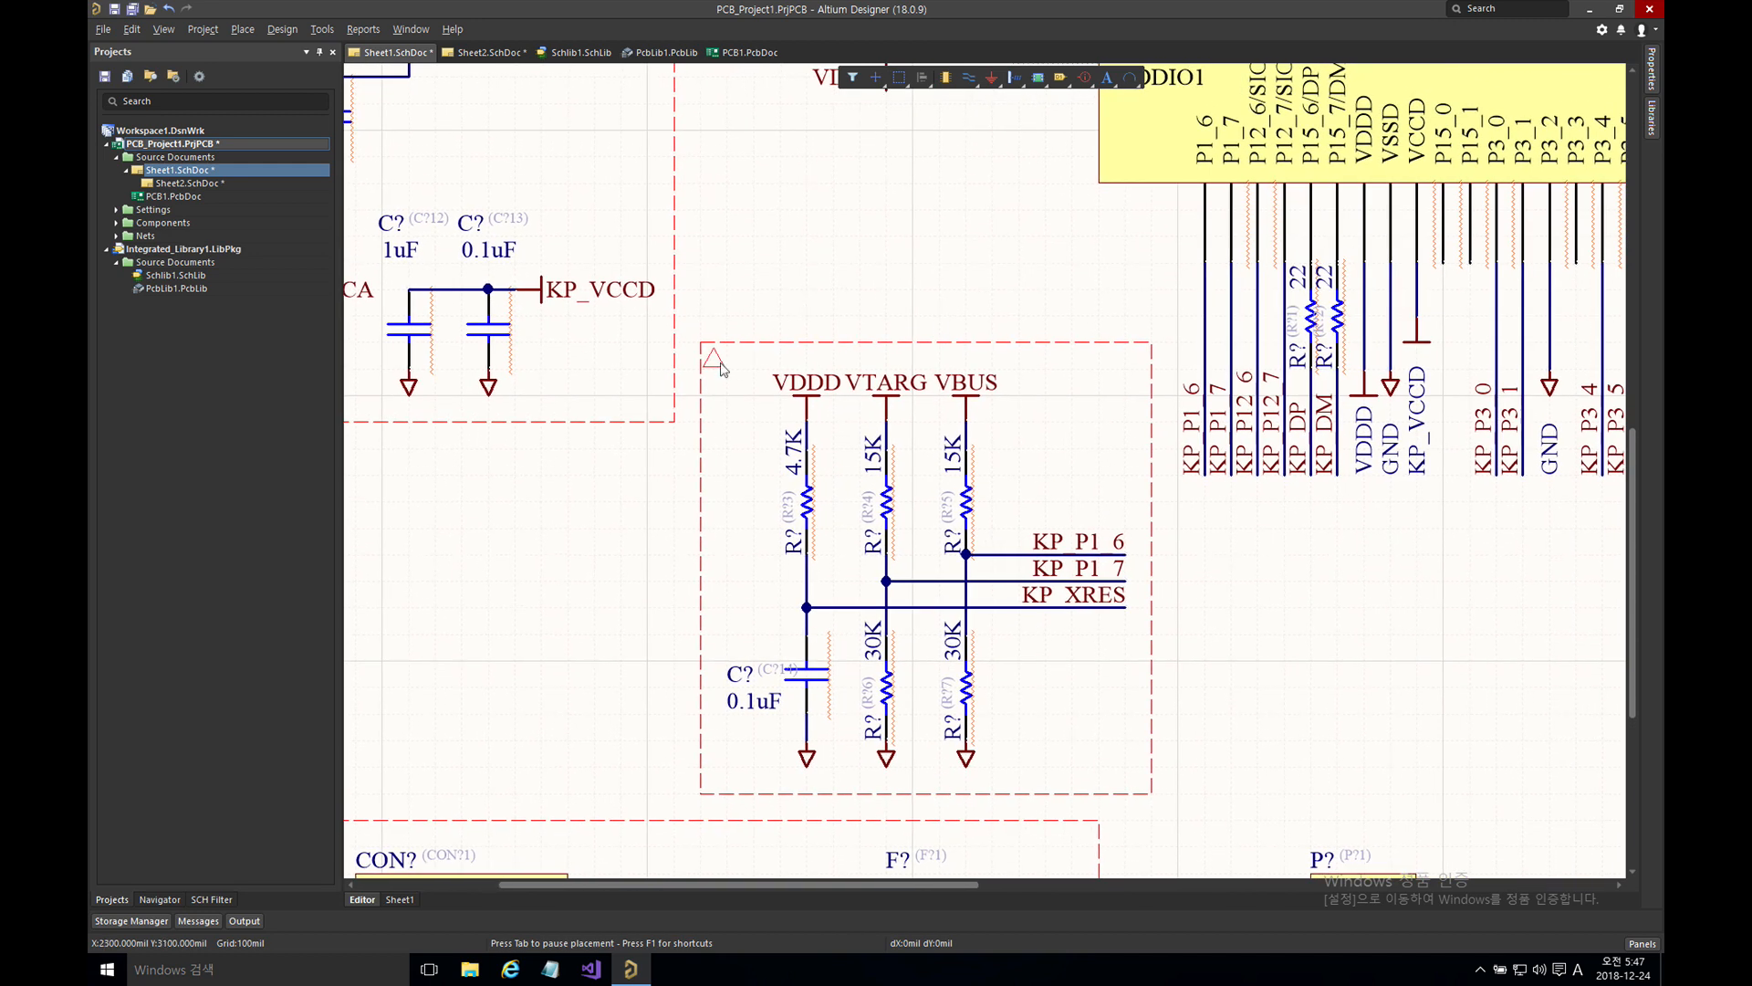
key("Escape")
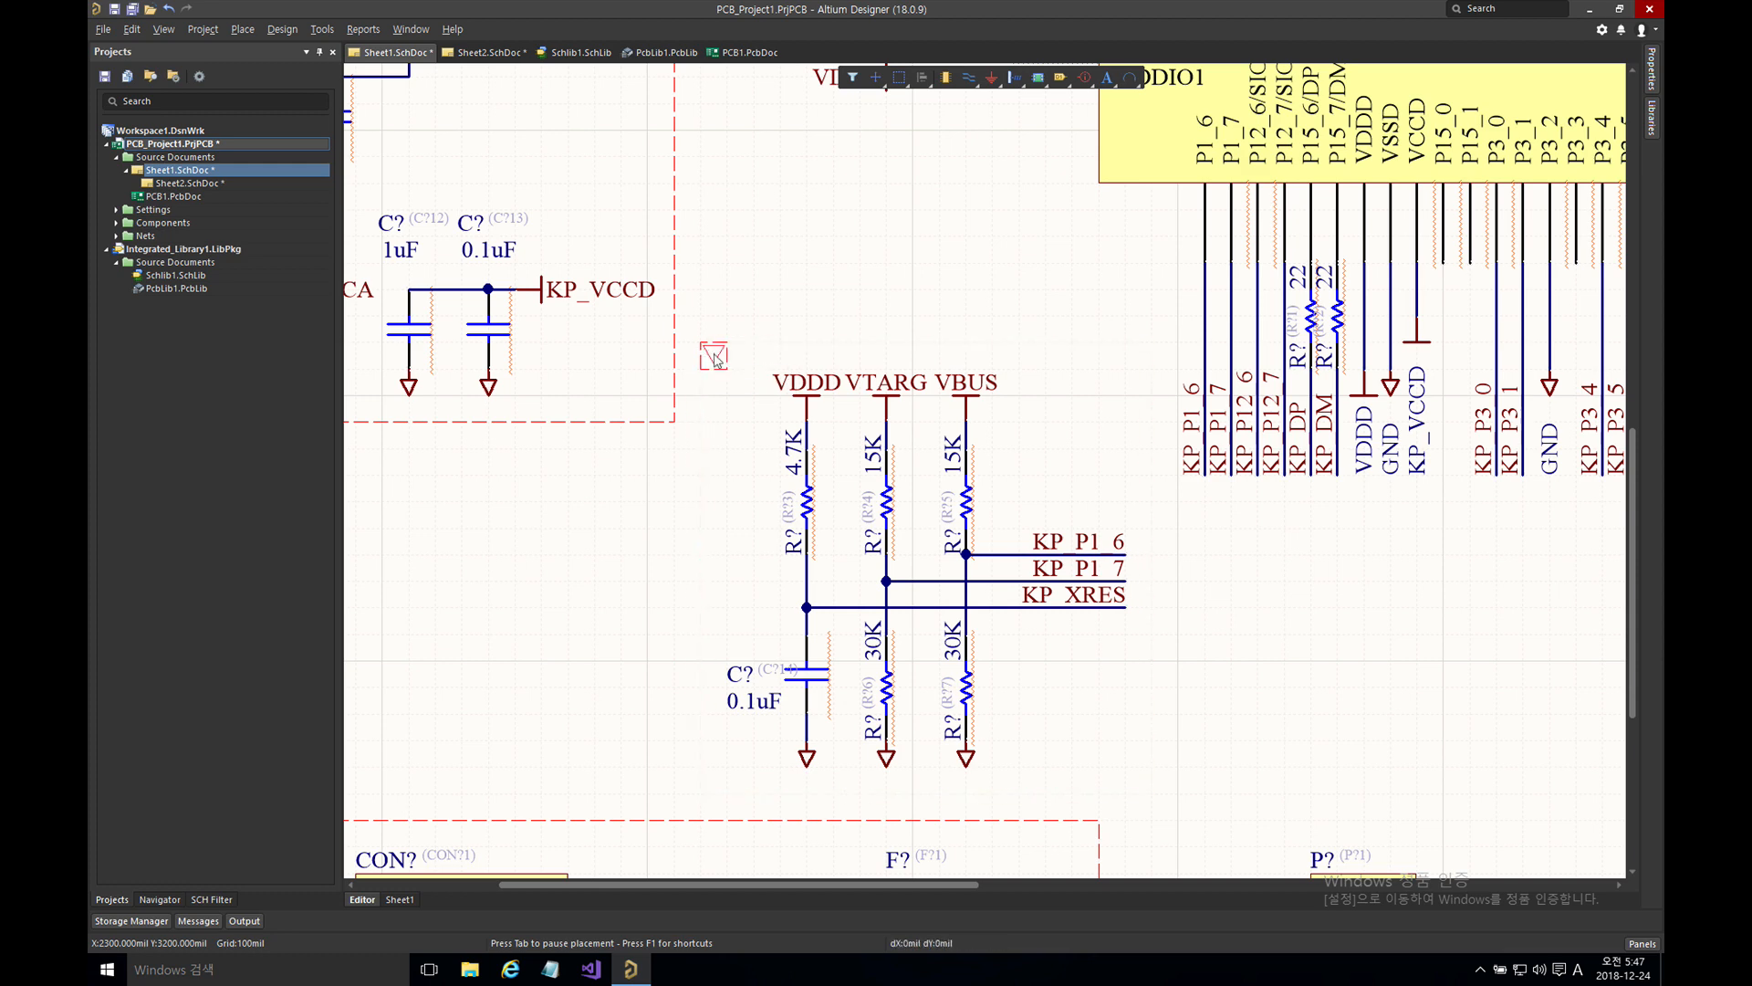
right_click(714, 355)
right_click_drag(955, 264, 844, 223)
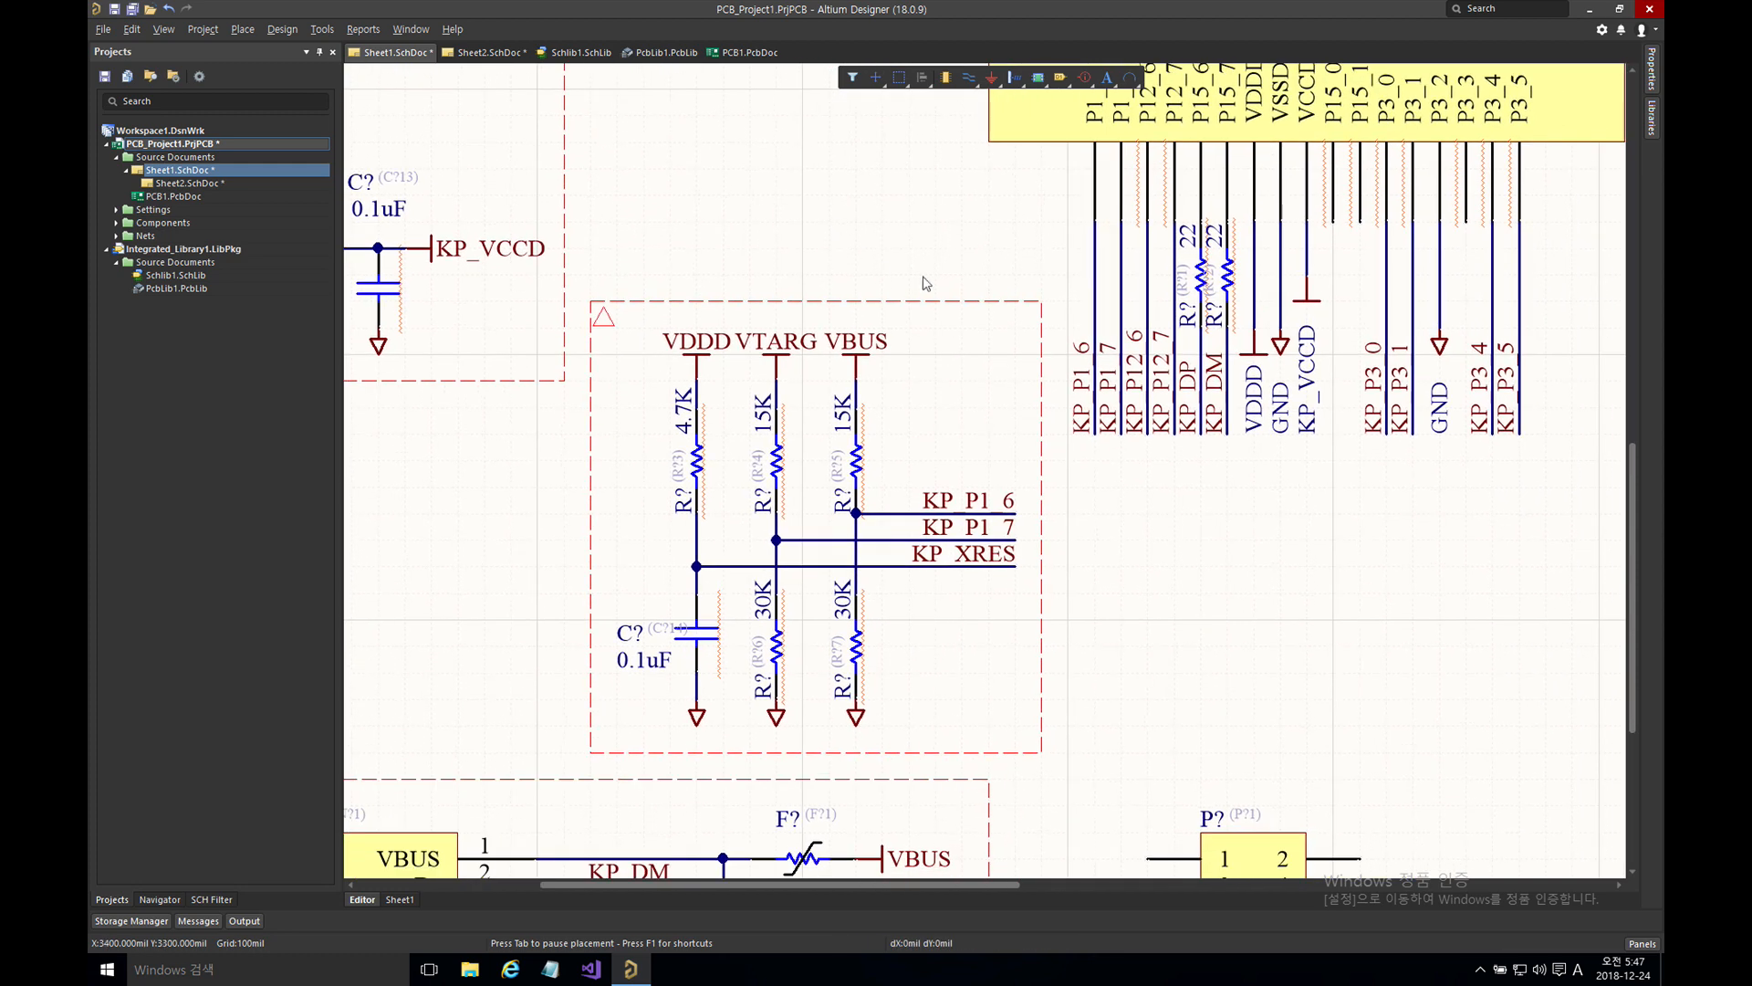
- Place a rectangular blanket directive about 2000 by 1000 mil around the net labels and power ports below the CY8C5868
left_click(241, 31)
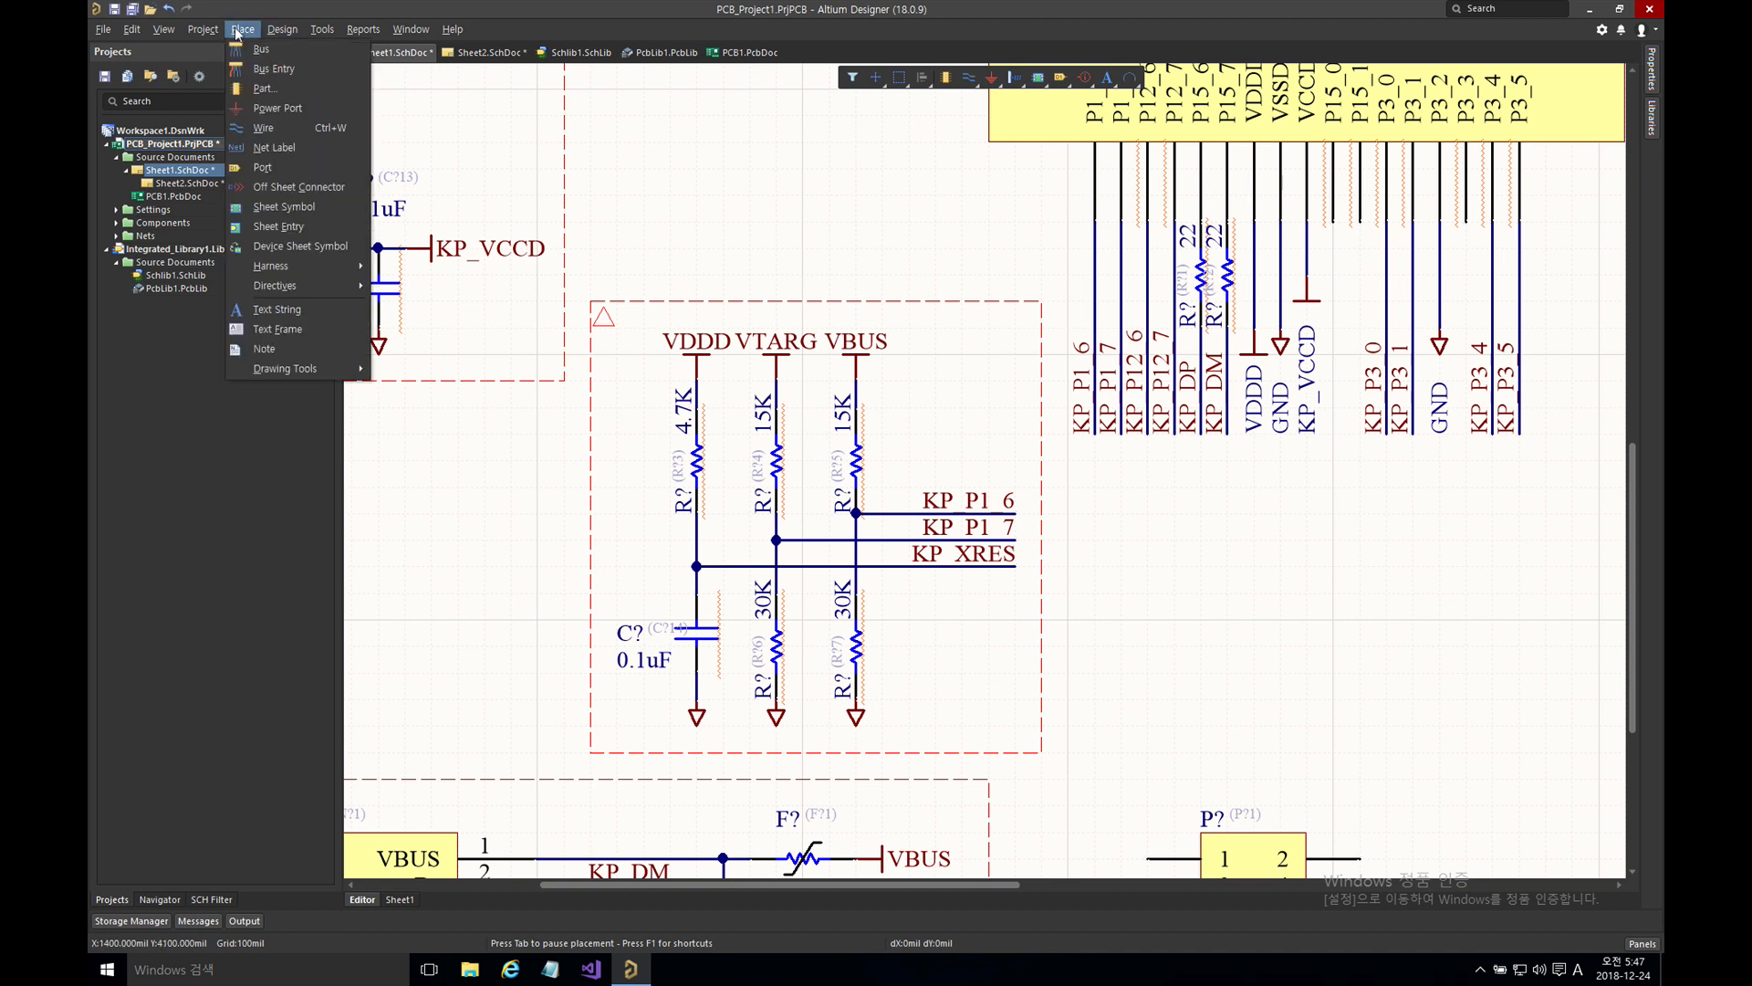
mouse_move(311, 286)
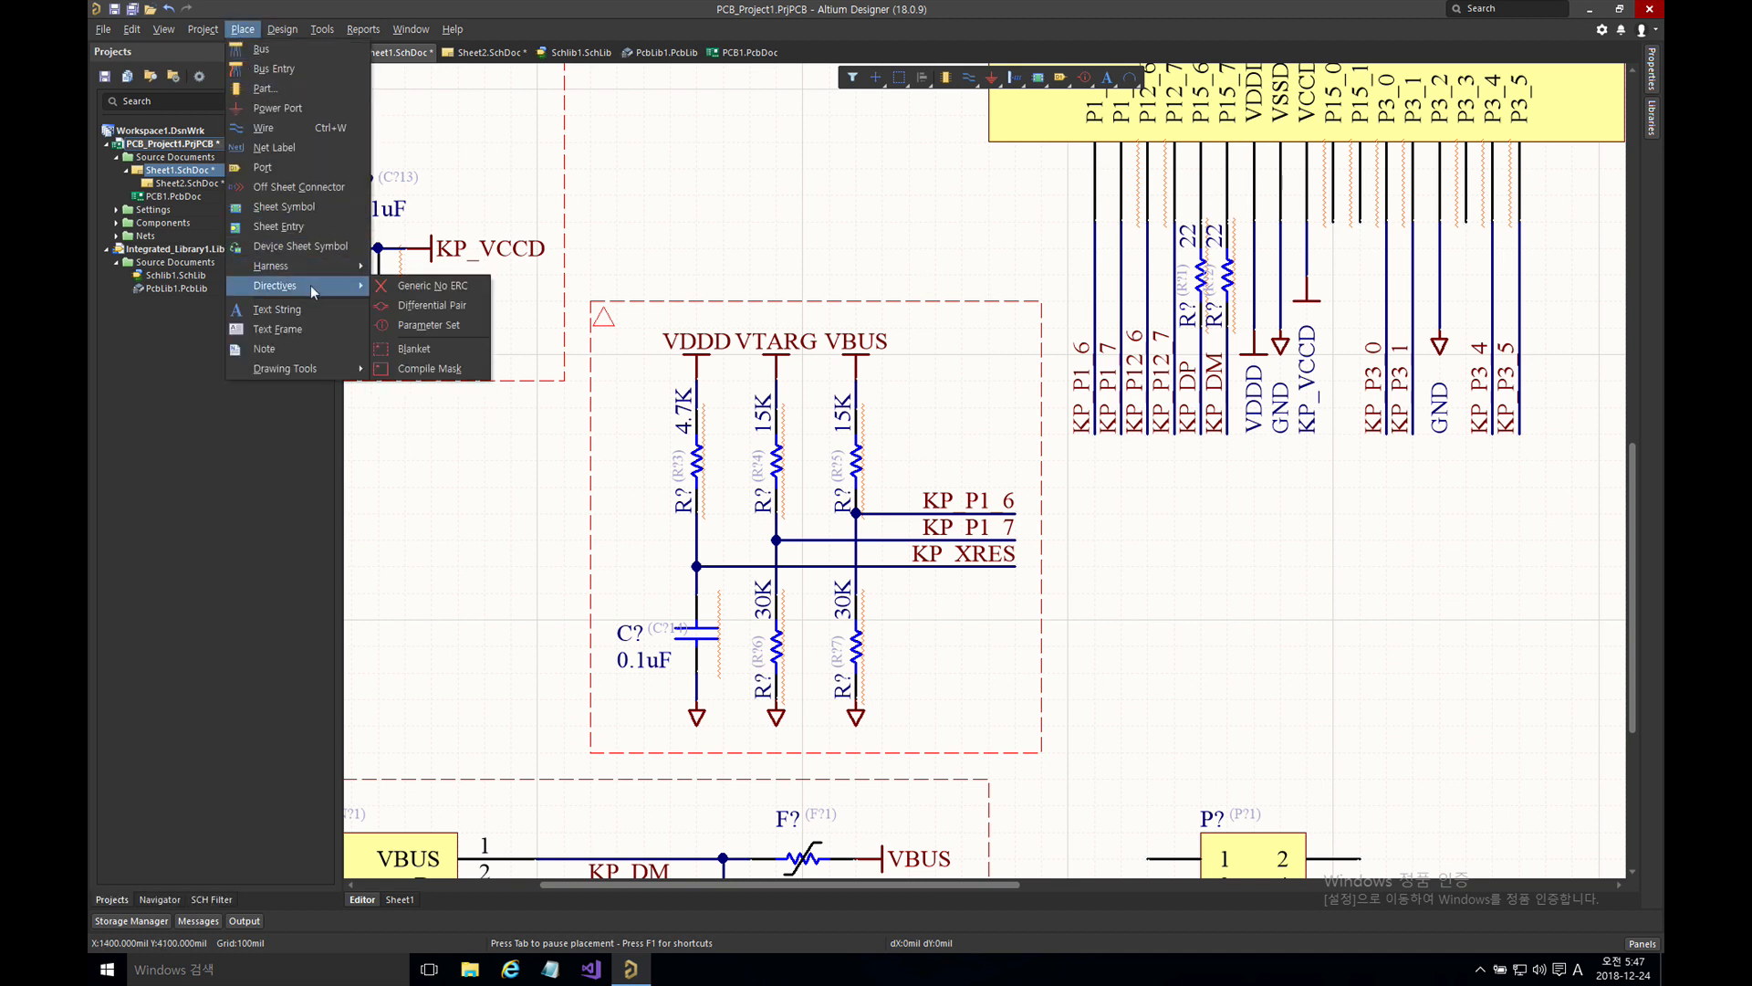
left_click(425, 347)
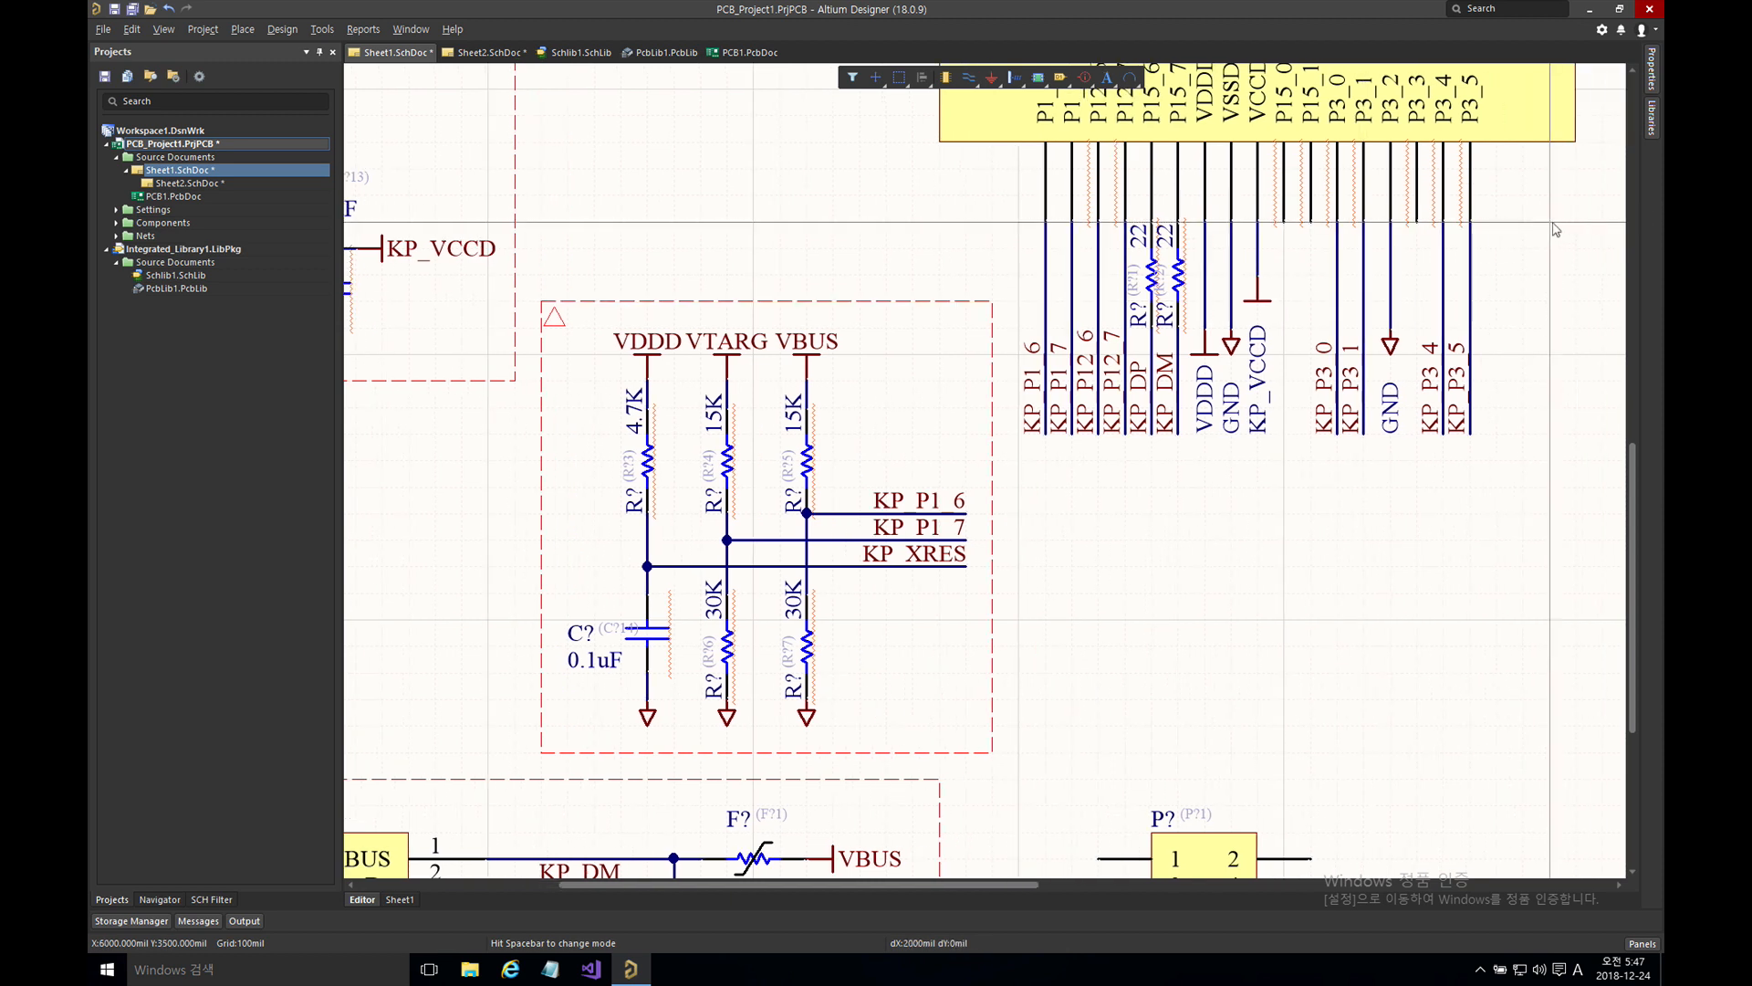
left_click(1549, 222)
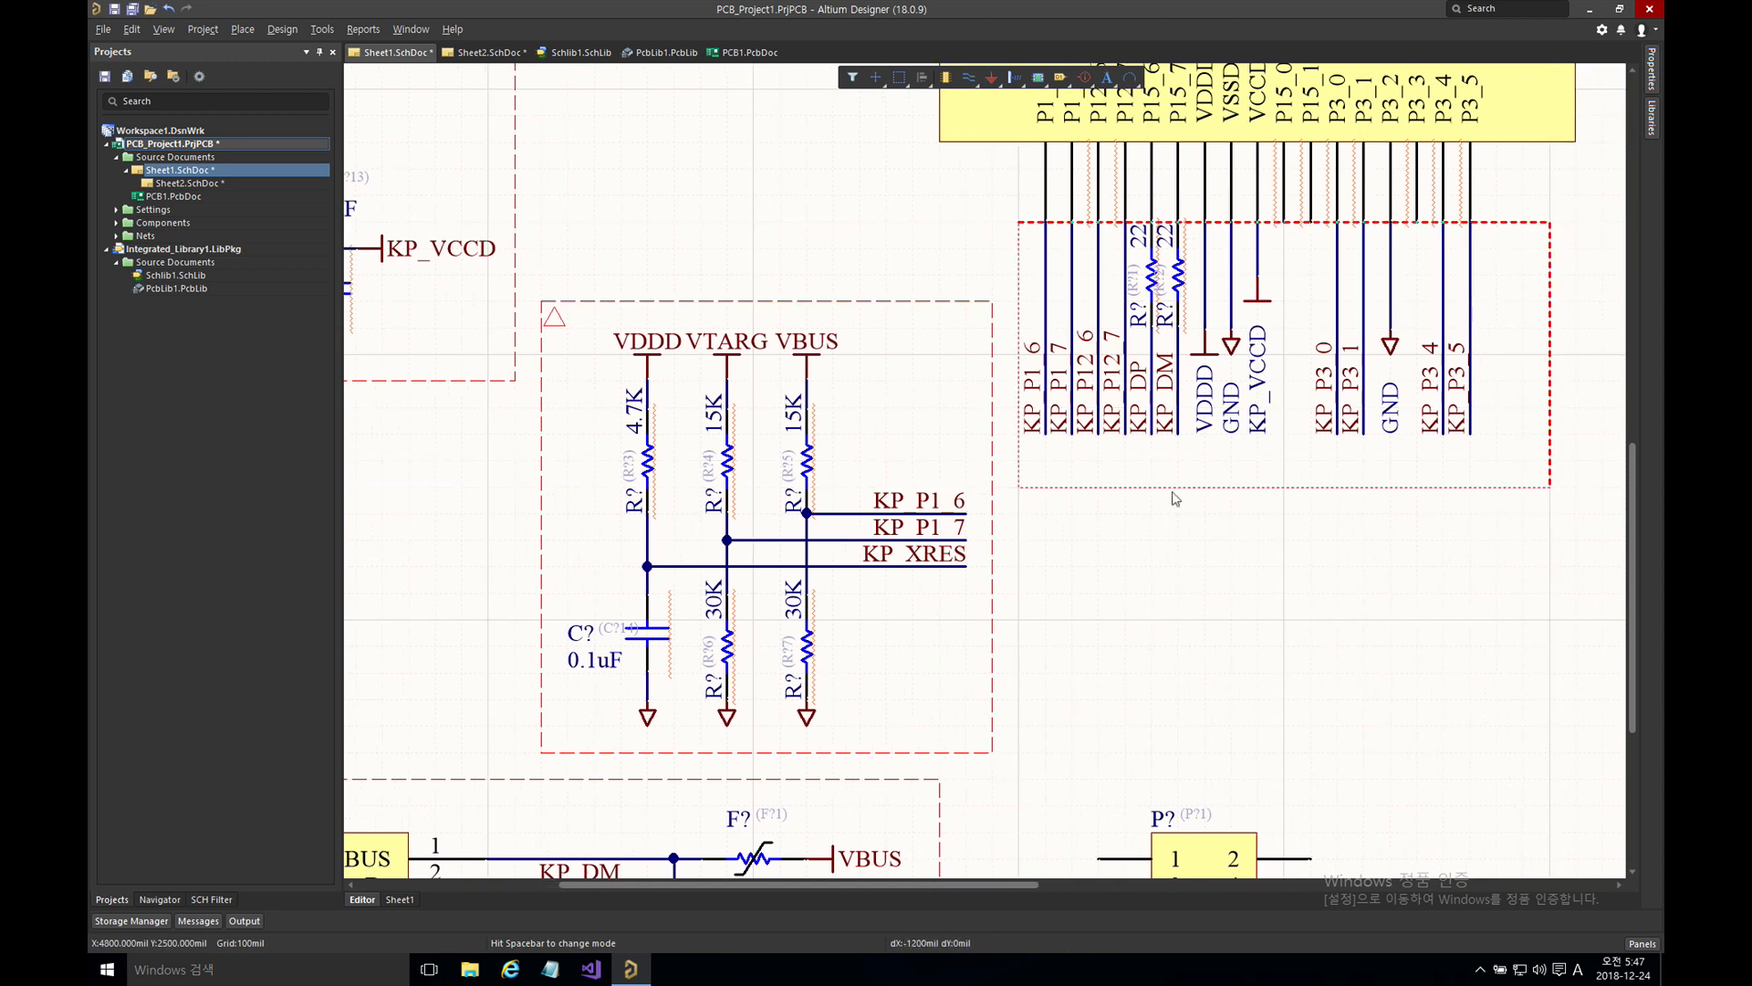
left_click(1020, 488)
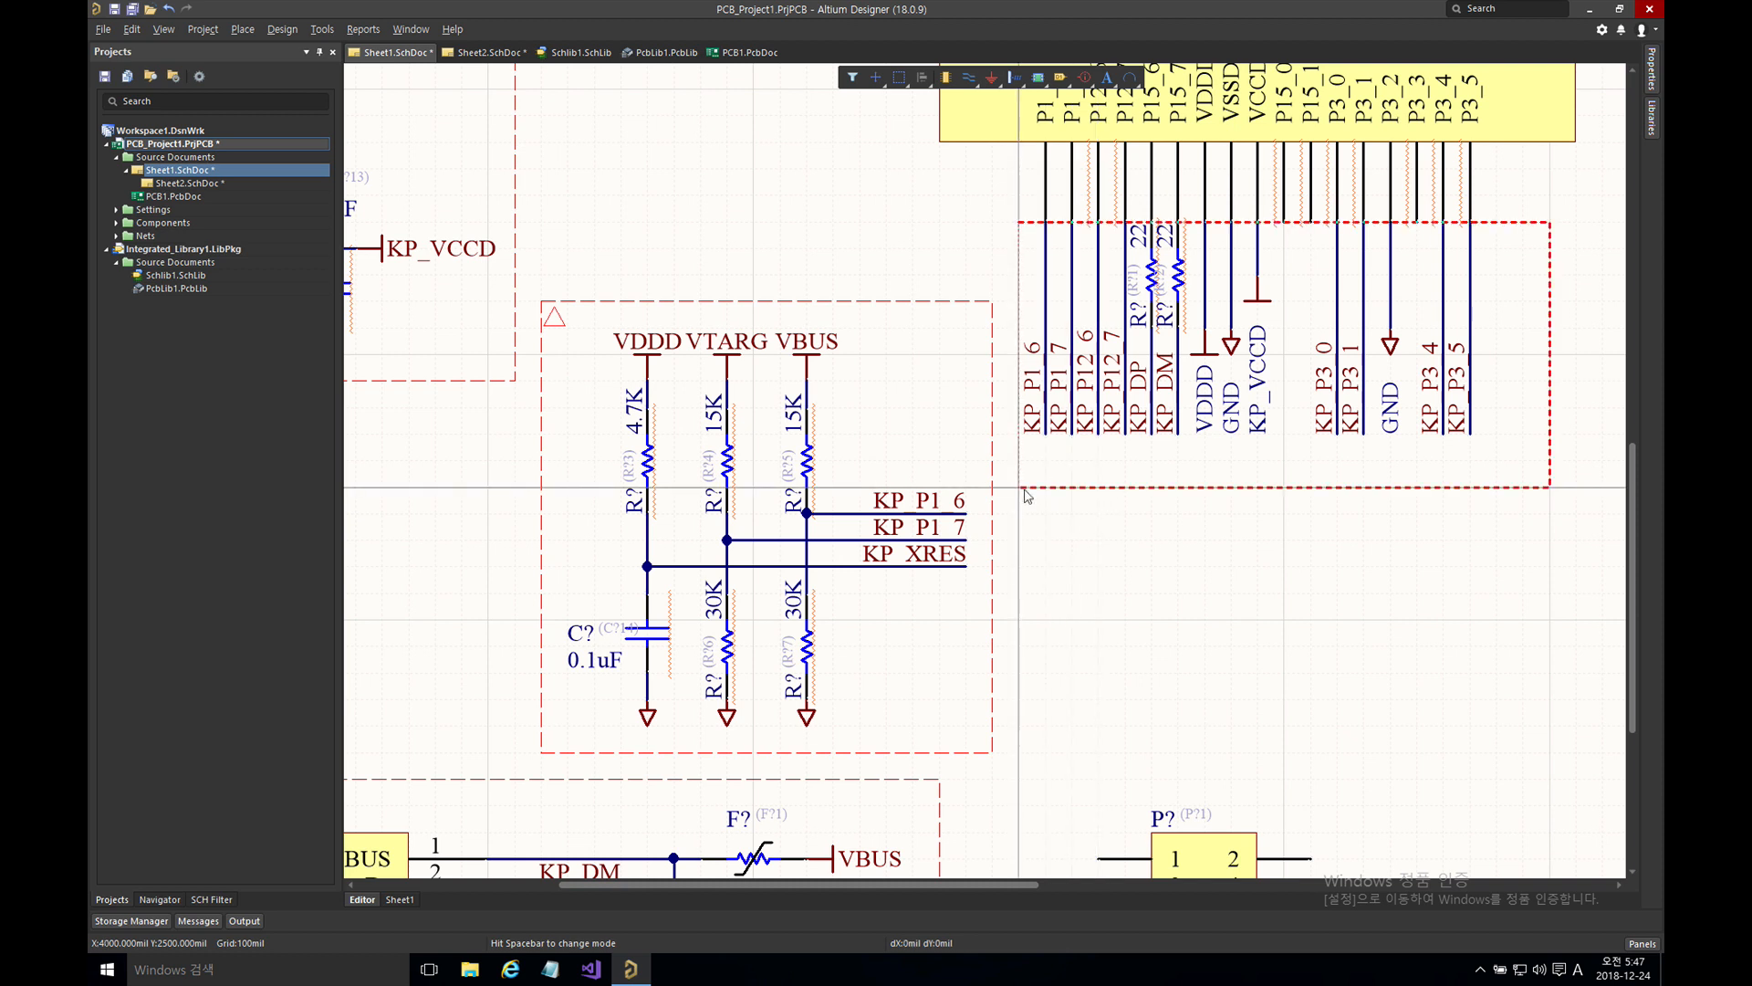
right_click(1056, 472)
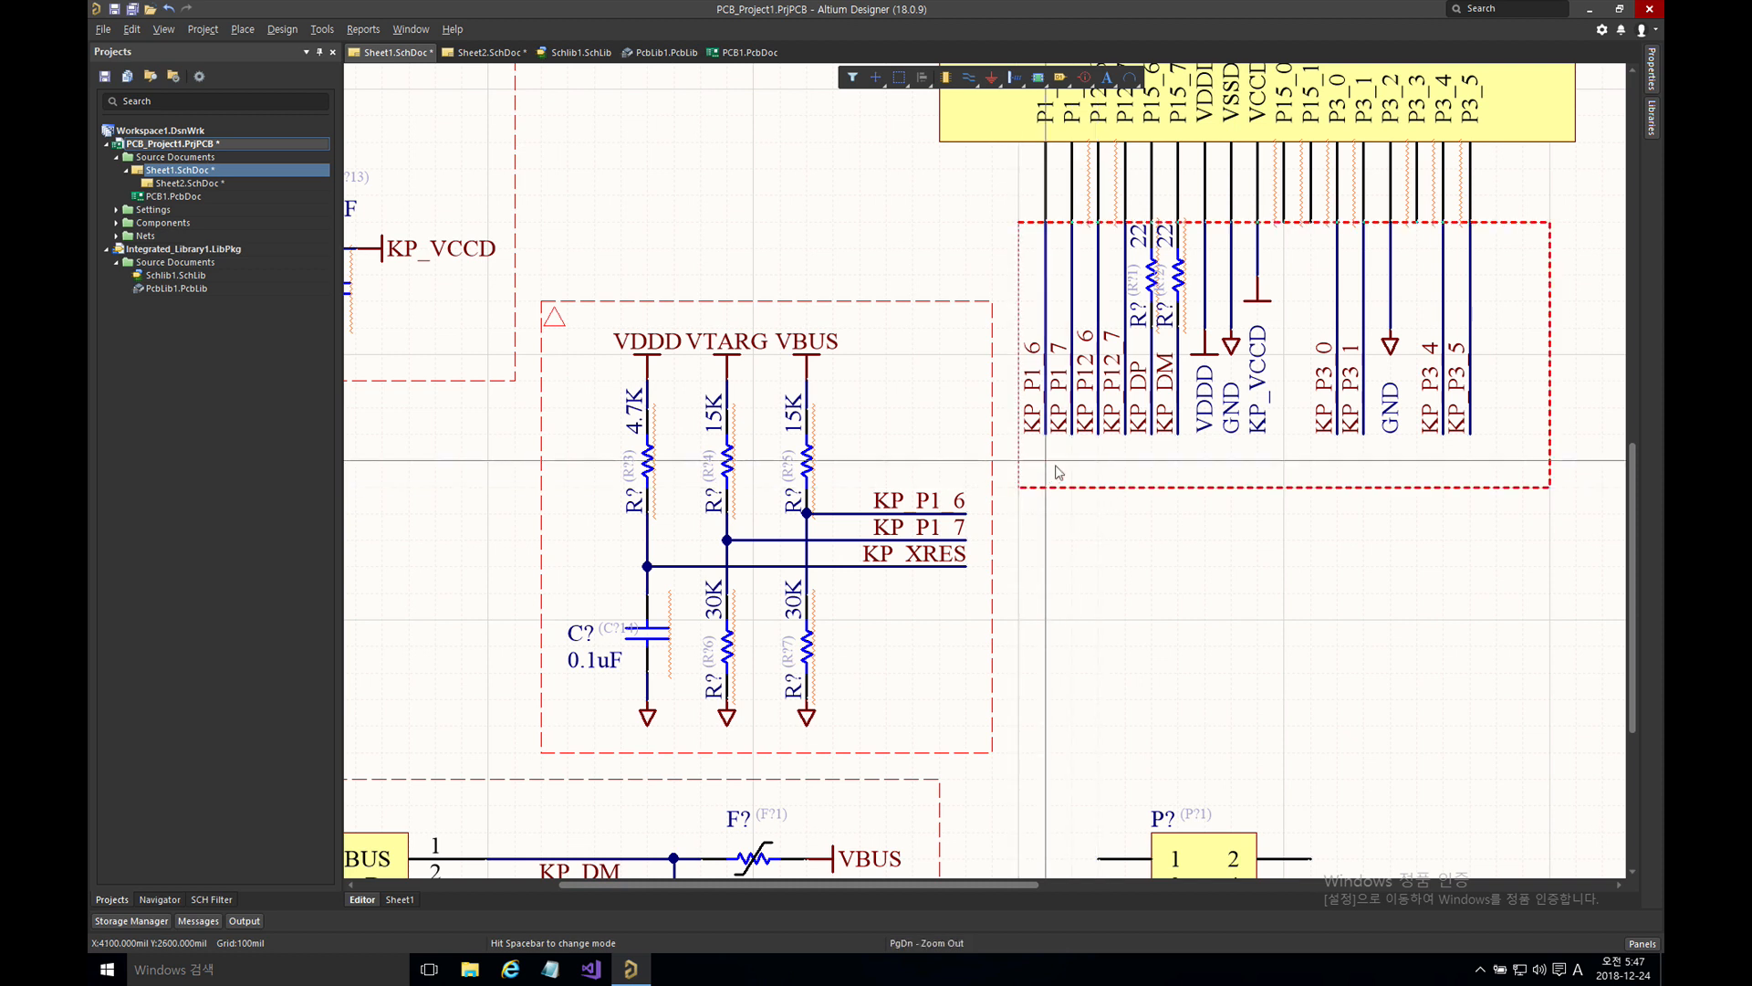
left_click(956, 514)
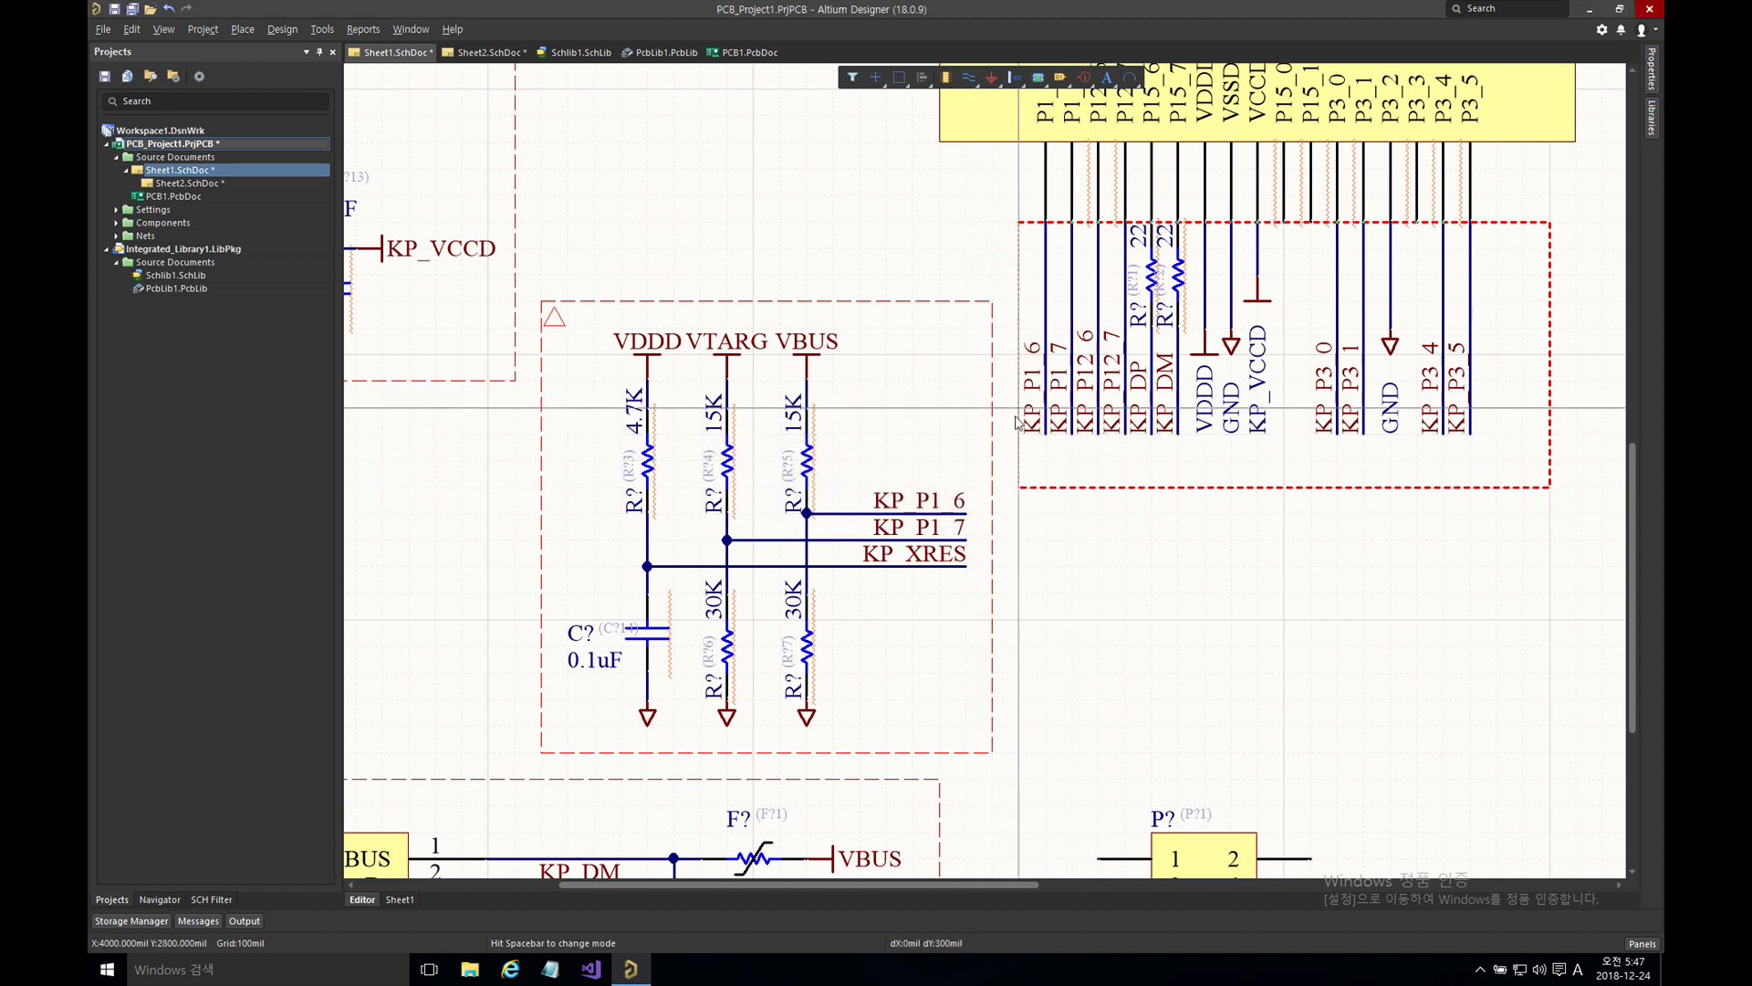
left_click(1022, 470)
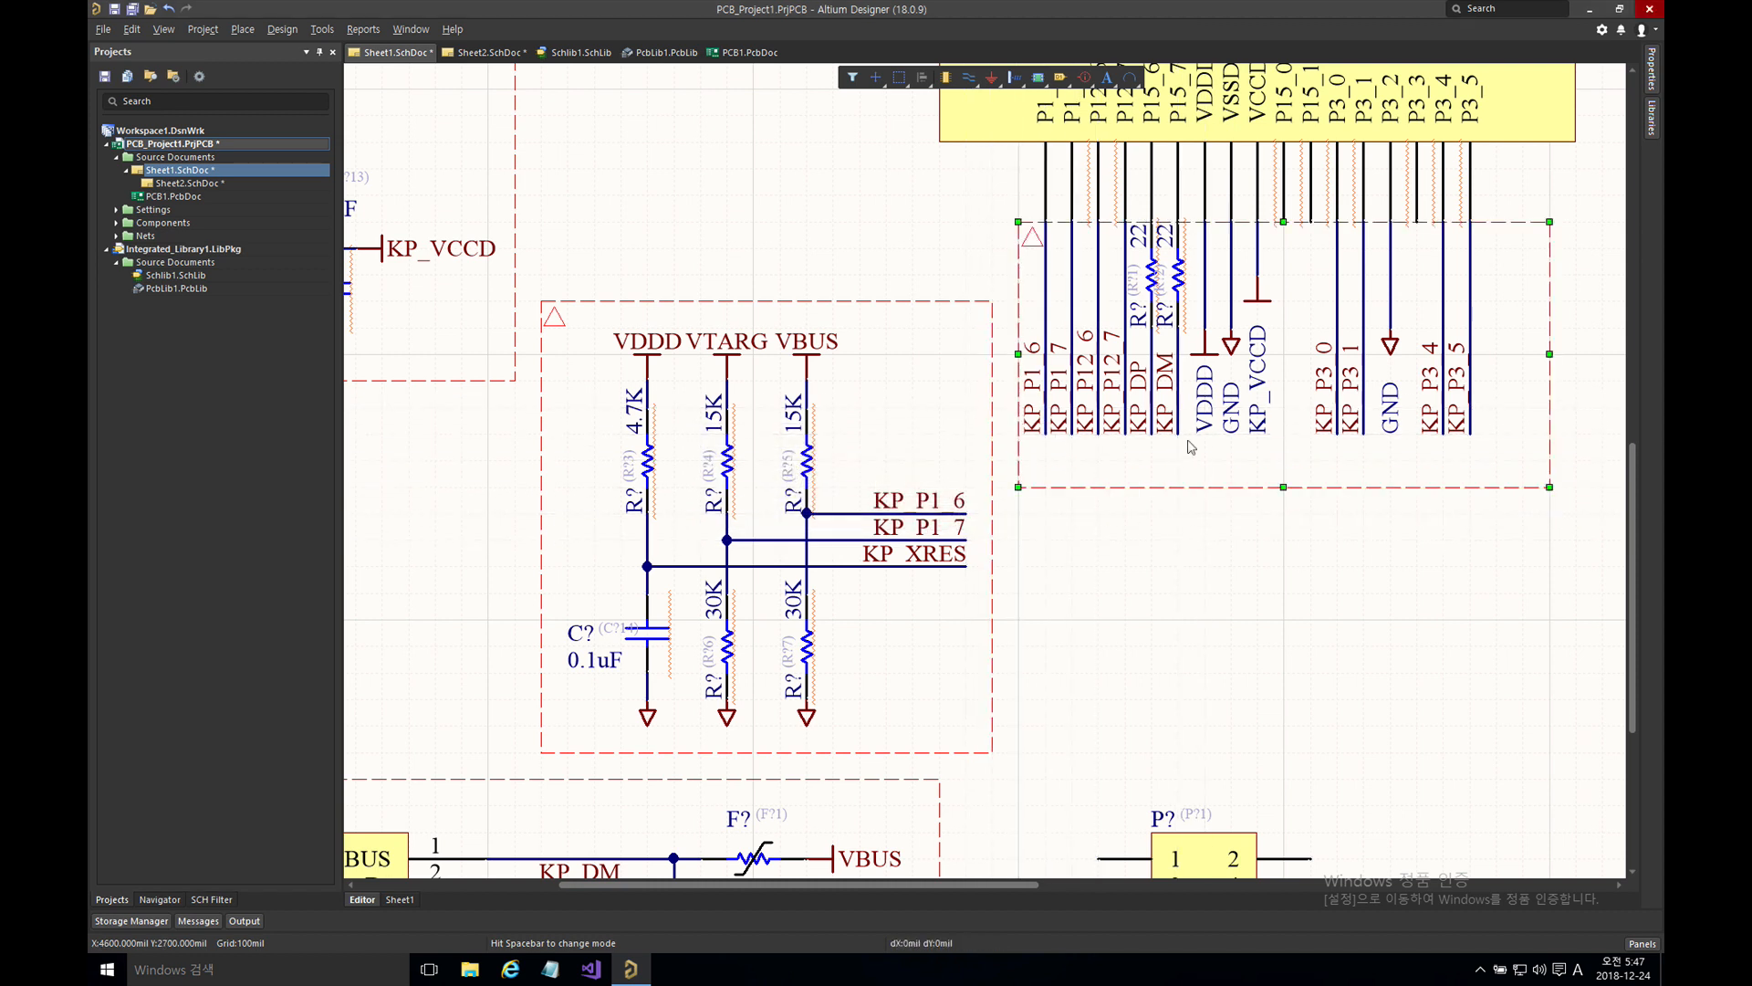
left_click(1267, 532)
right_click_drag(1242, 538, 1133, 568)
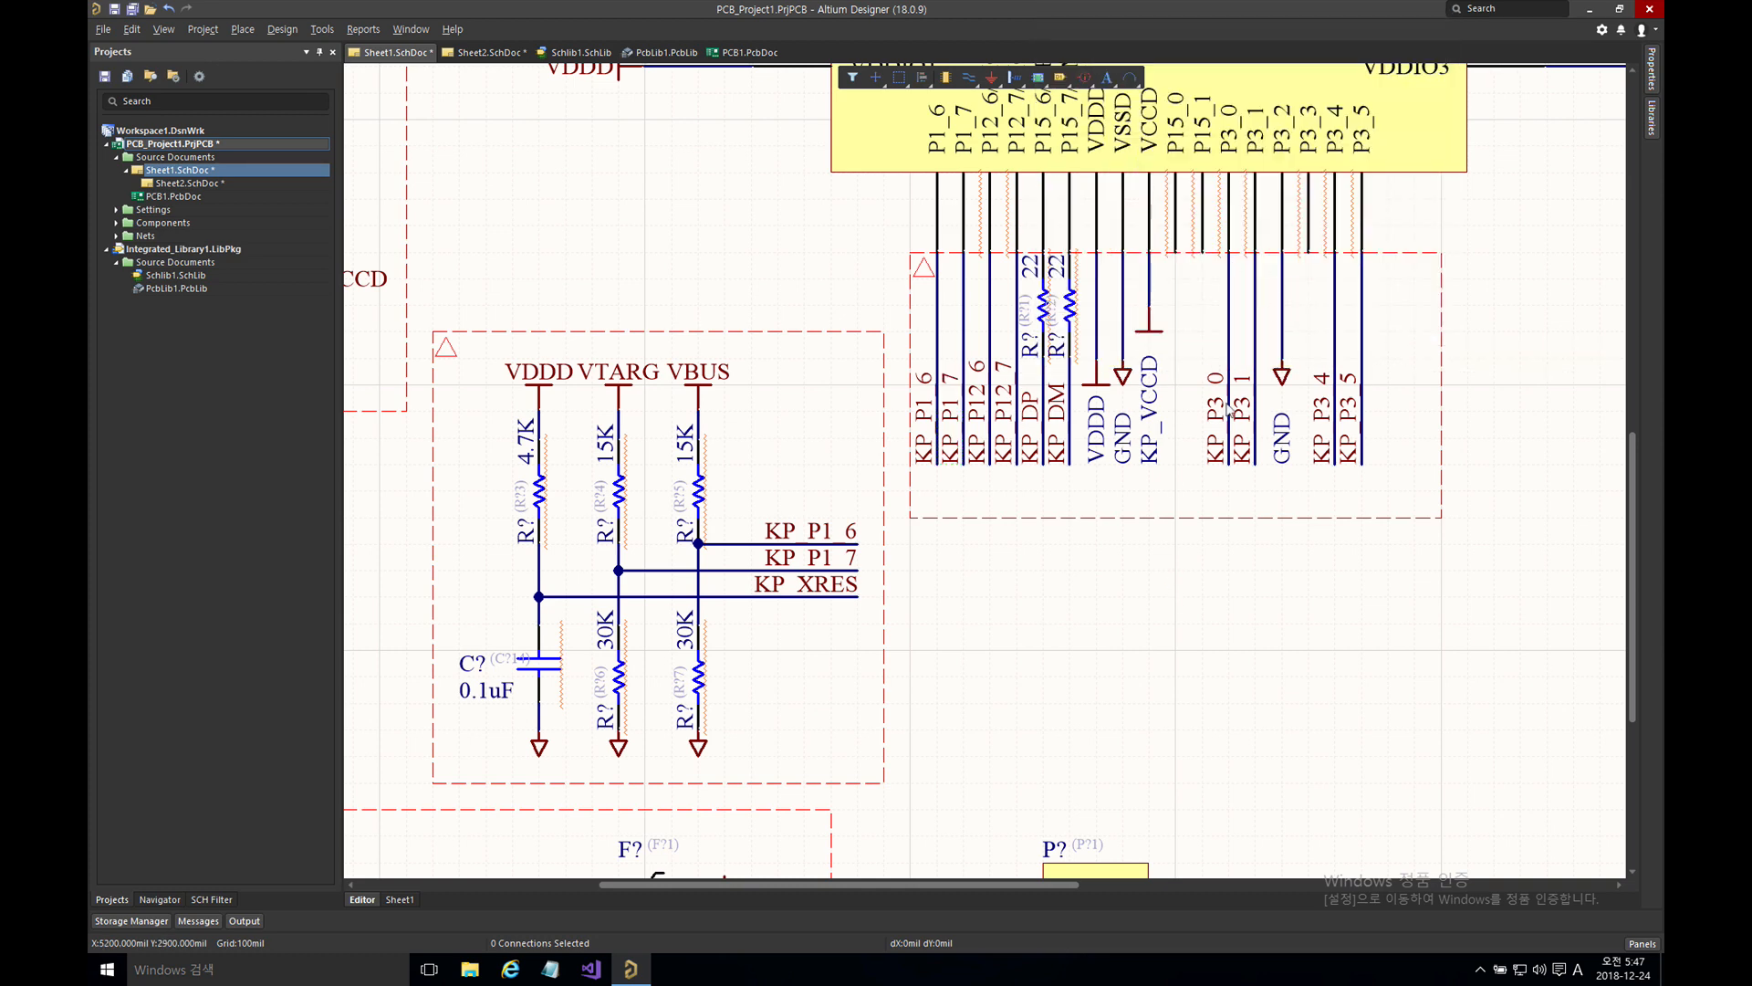
right_click(1172, 541)
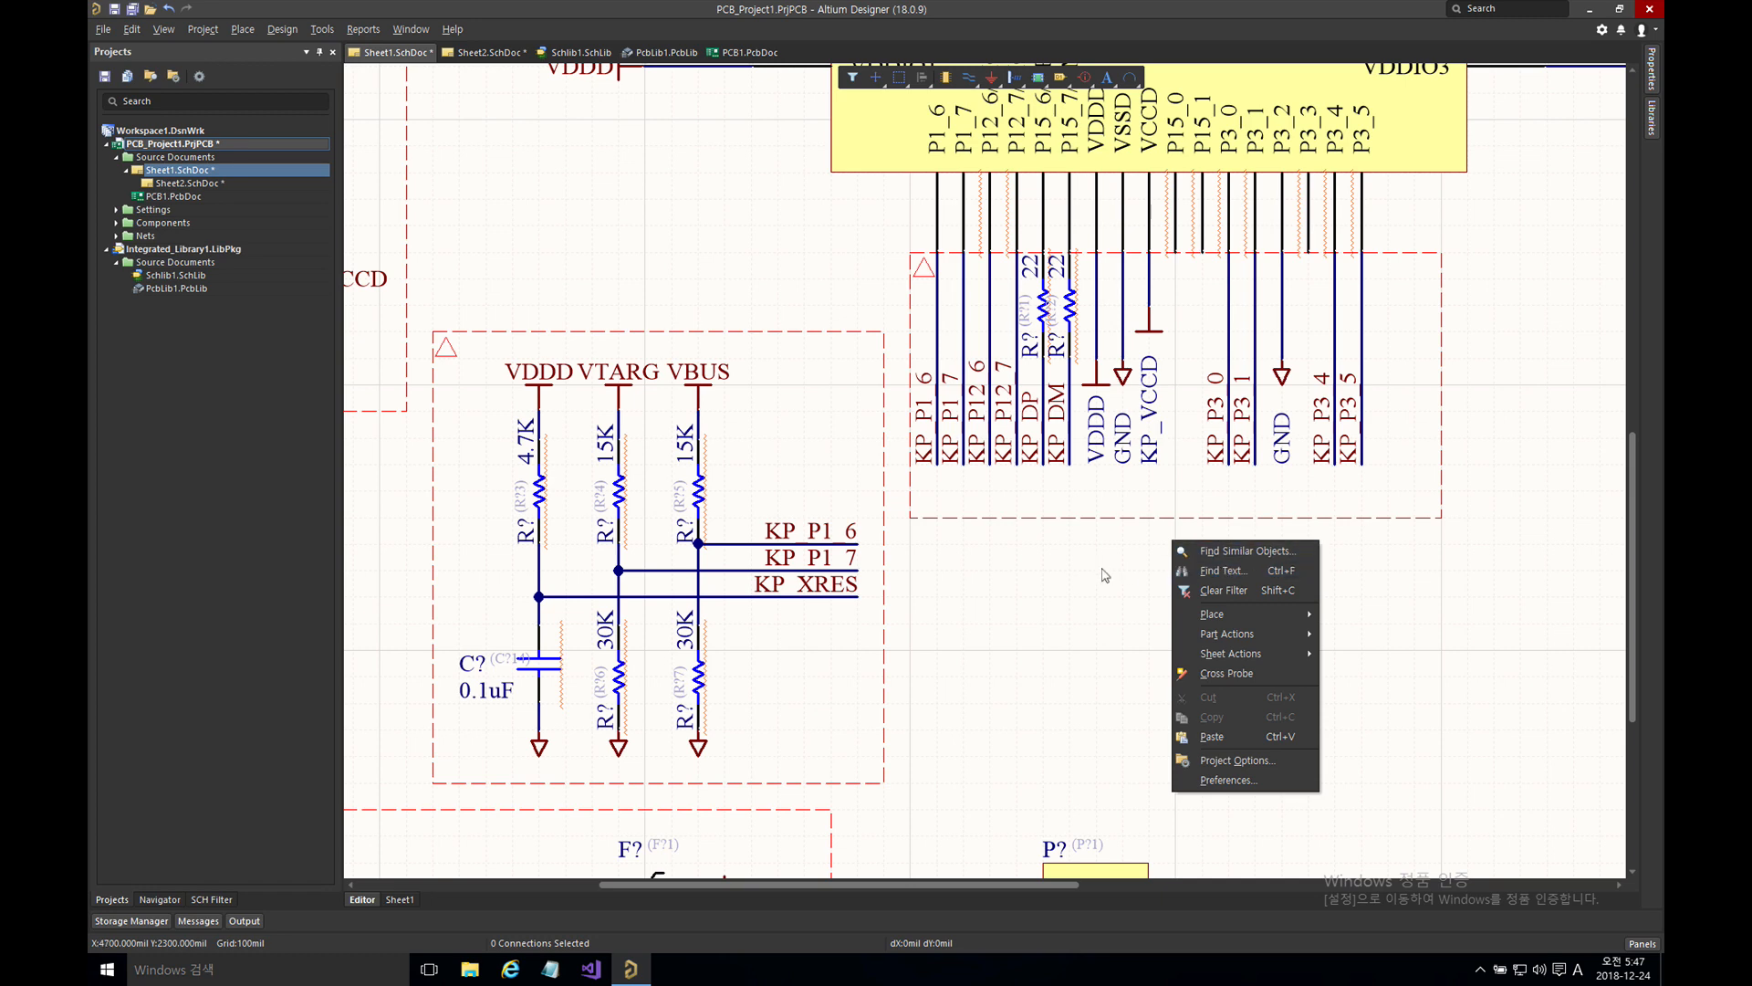
left_click(1131, 578)
right_click_drag(1209, 575, 1052, 574)
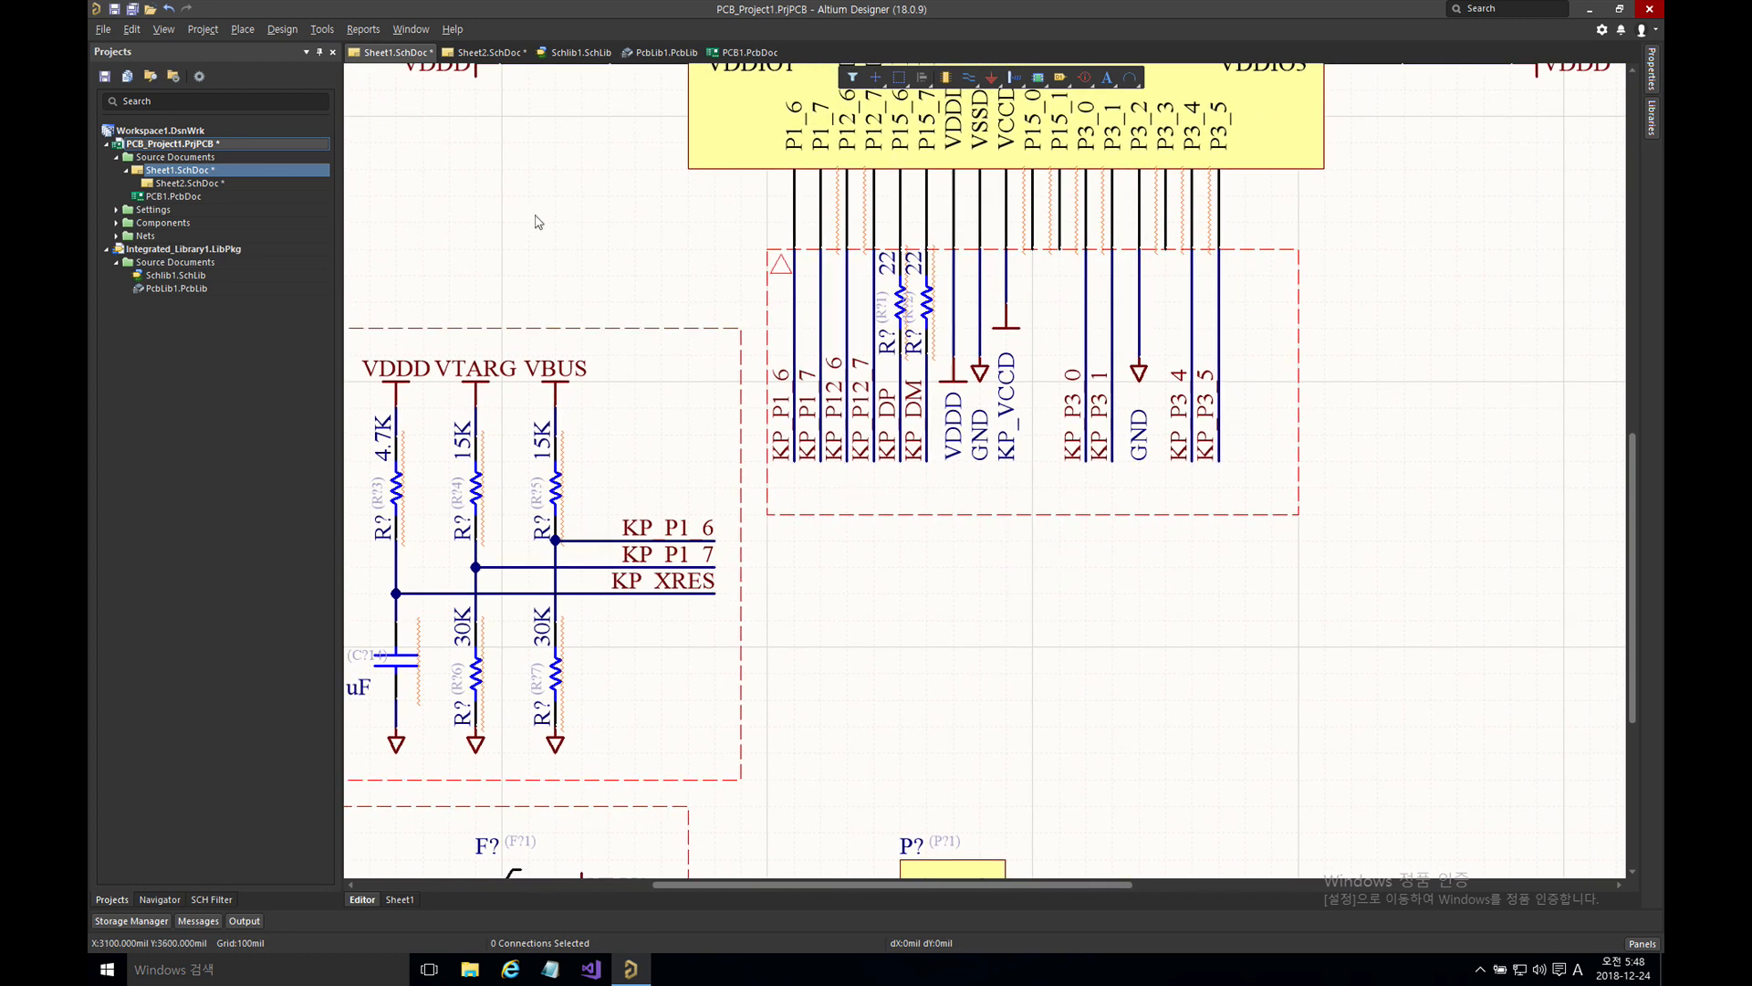
- Place a Parameter Set directive rotated 180 degrees on the new blanket's upper-left corner and label it 0.5mm
left_click(241, 30)
mouse_move(334, 281)
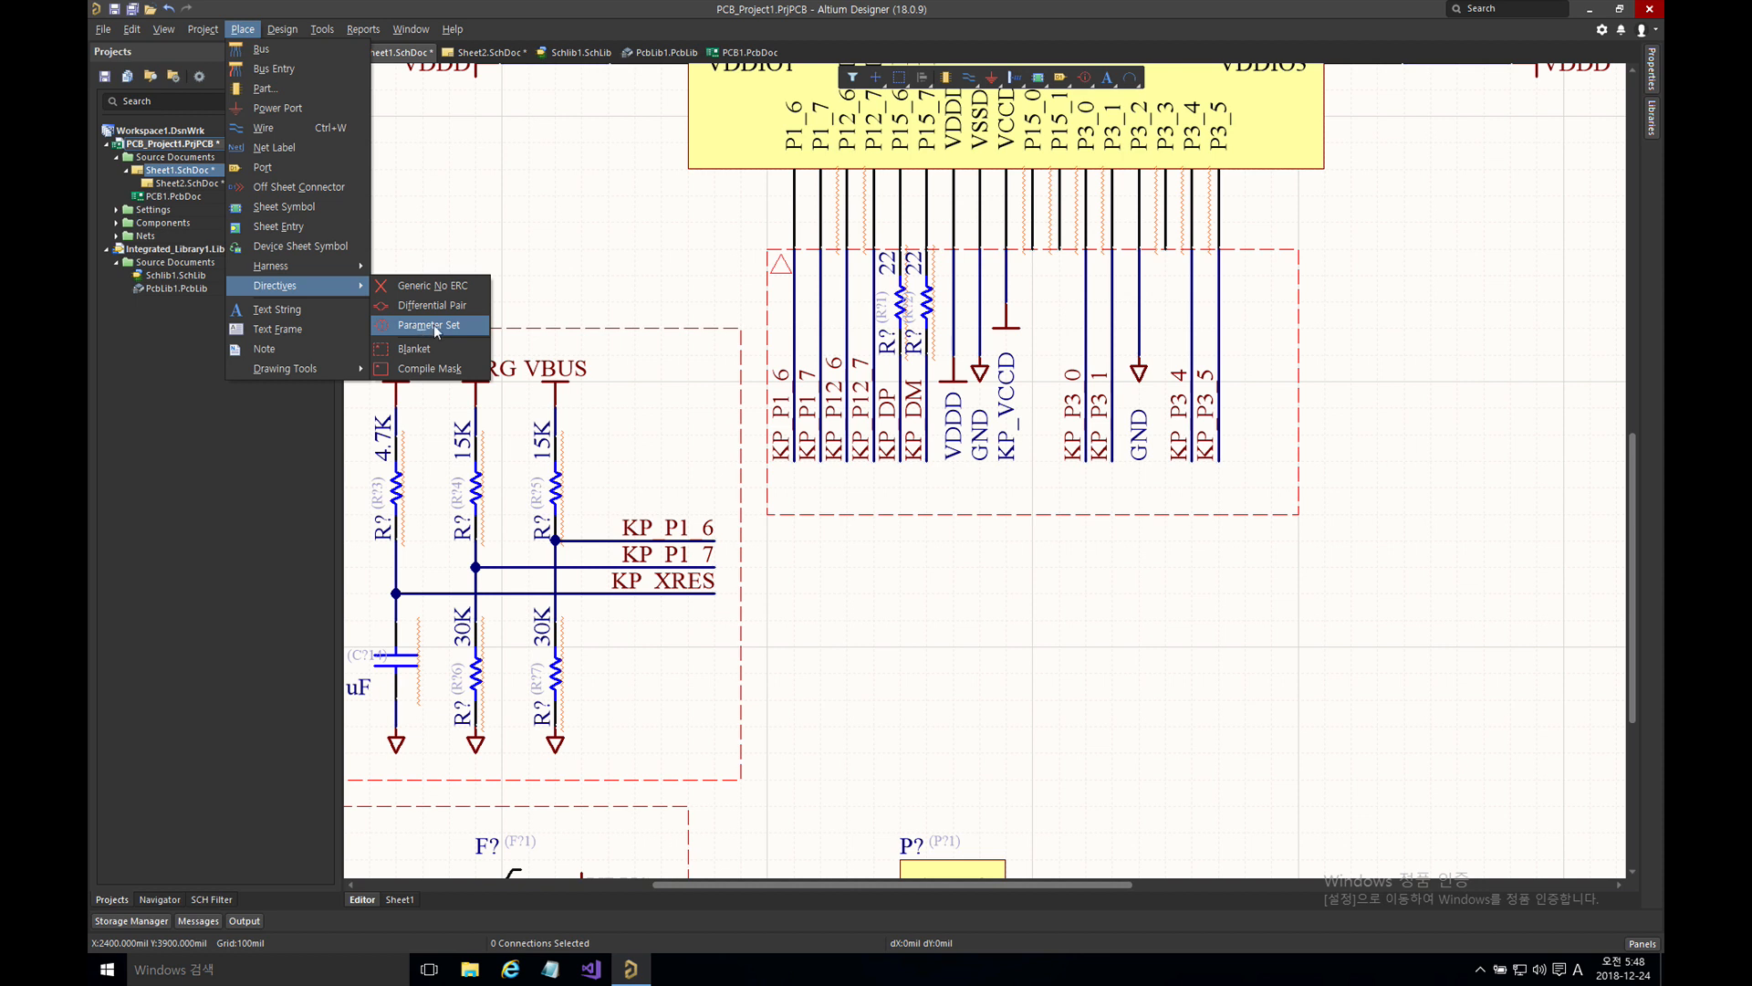
left_click(429, 326)
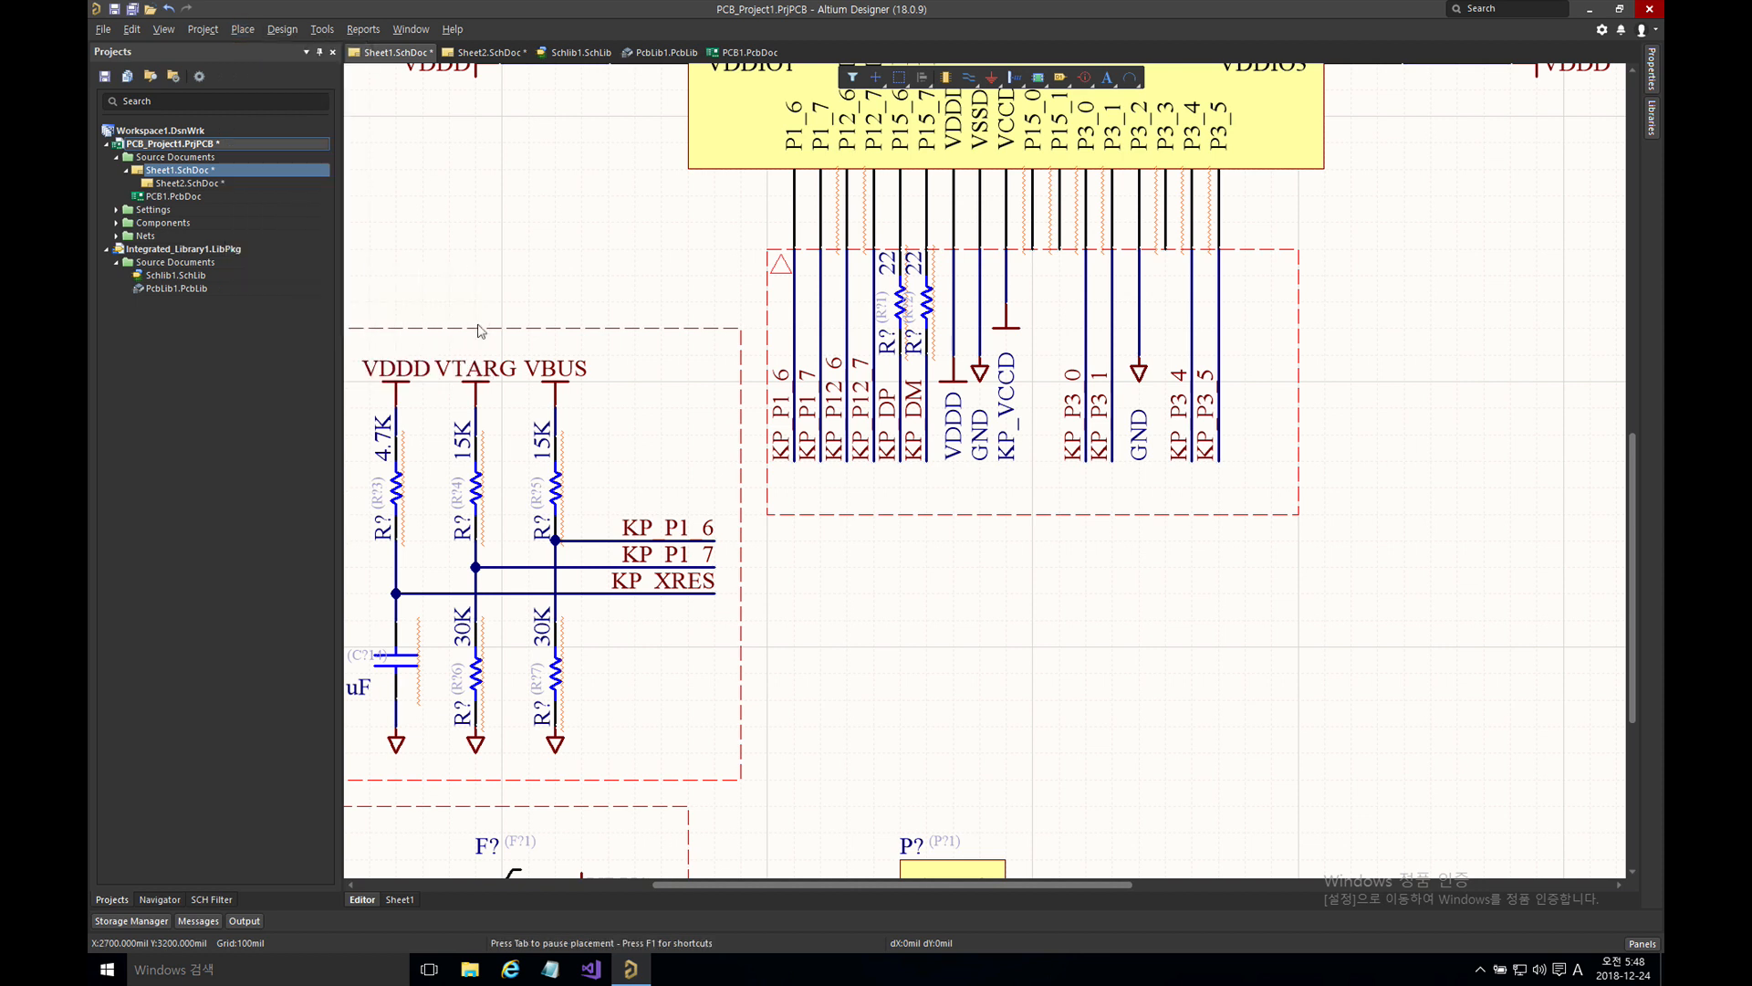
key("space")
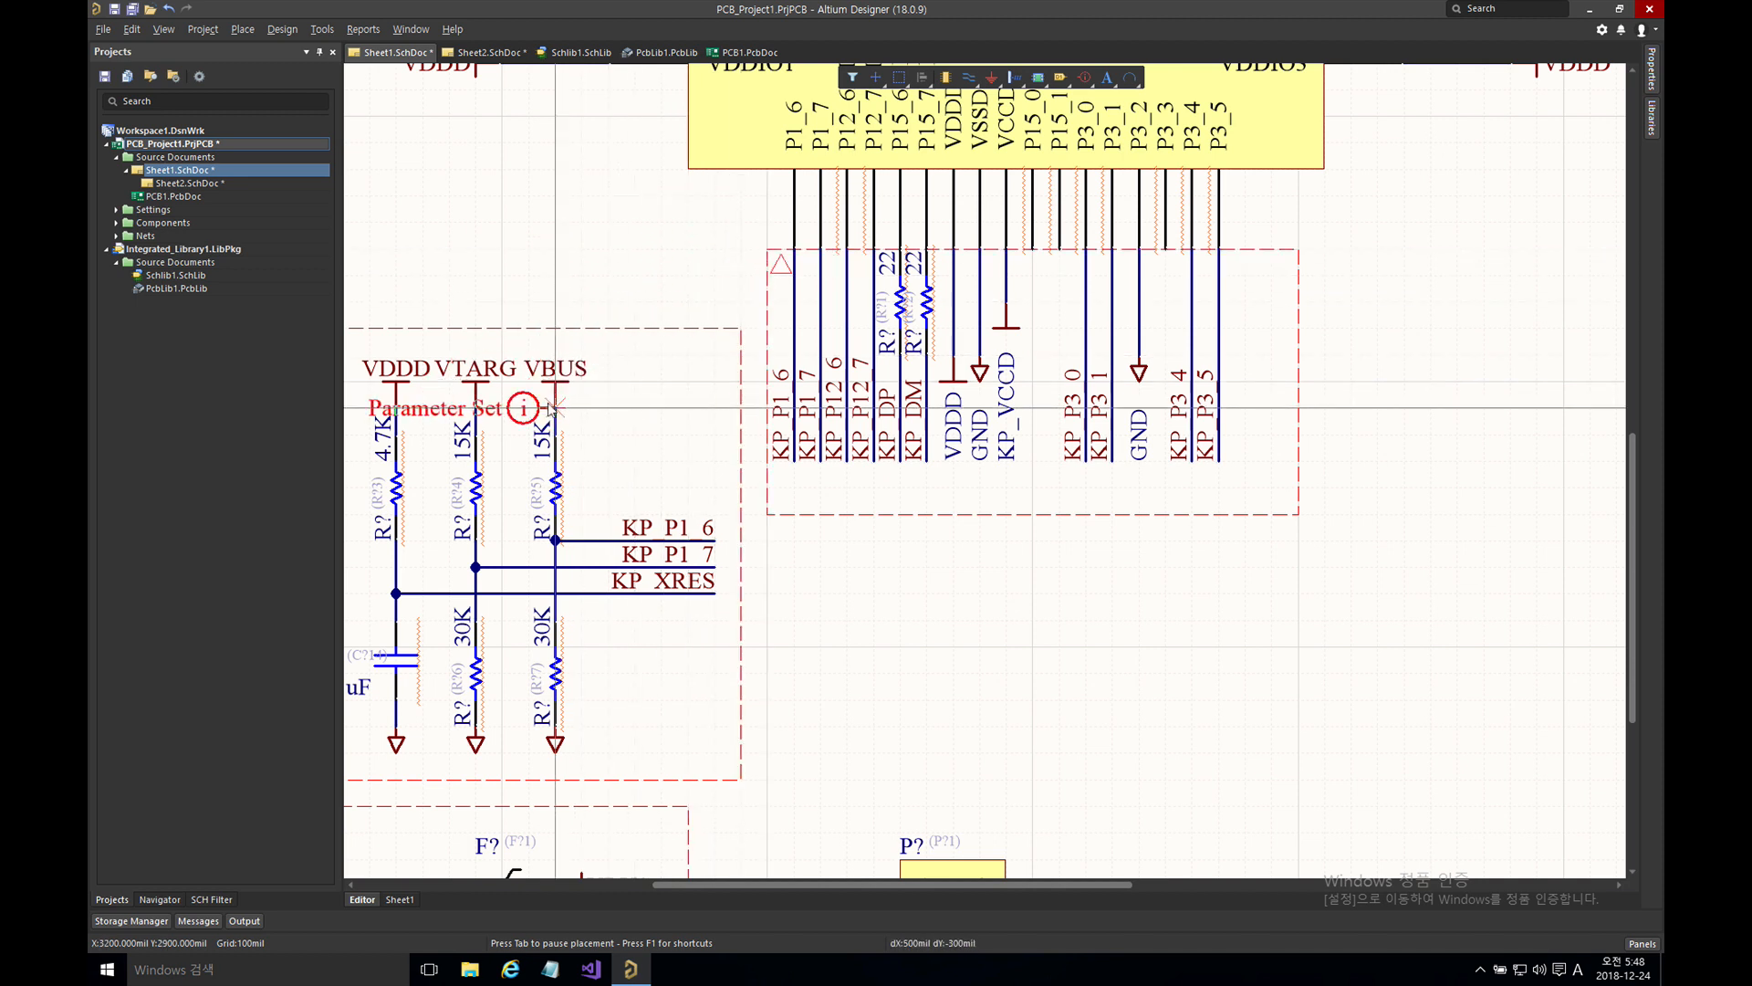
left_click(766, 248)
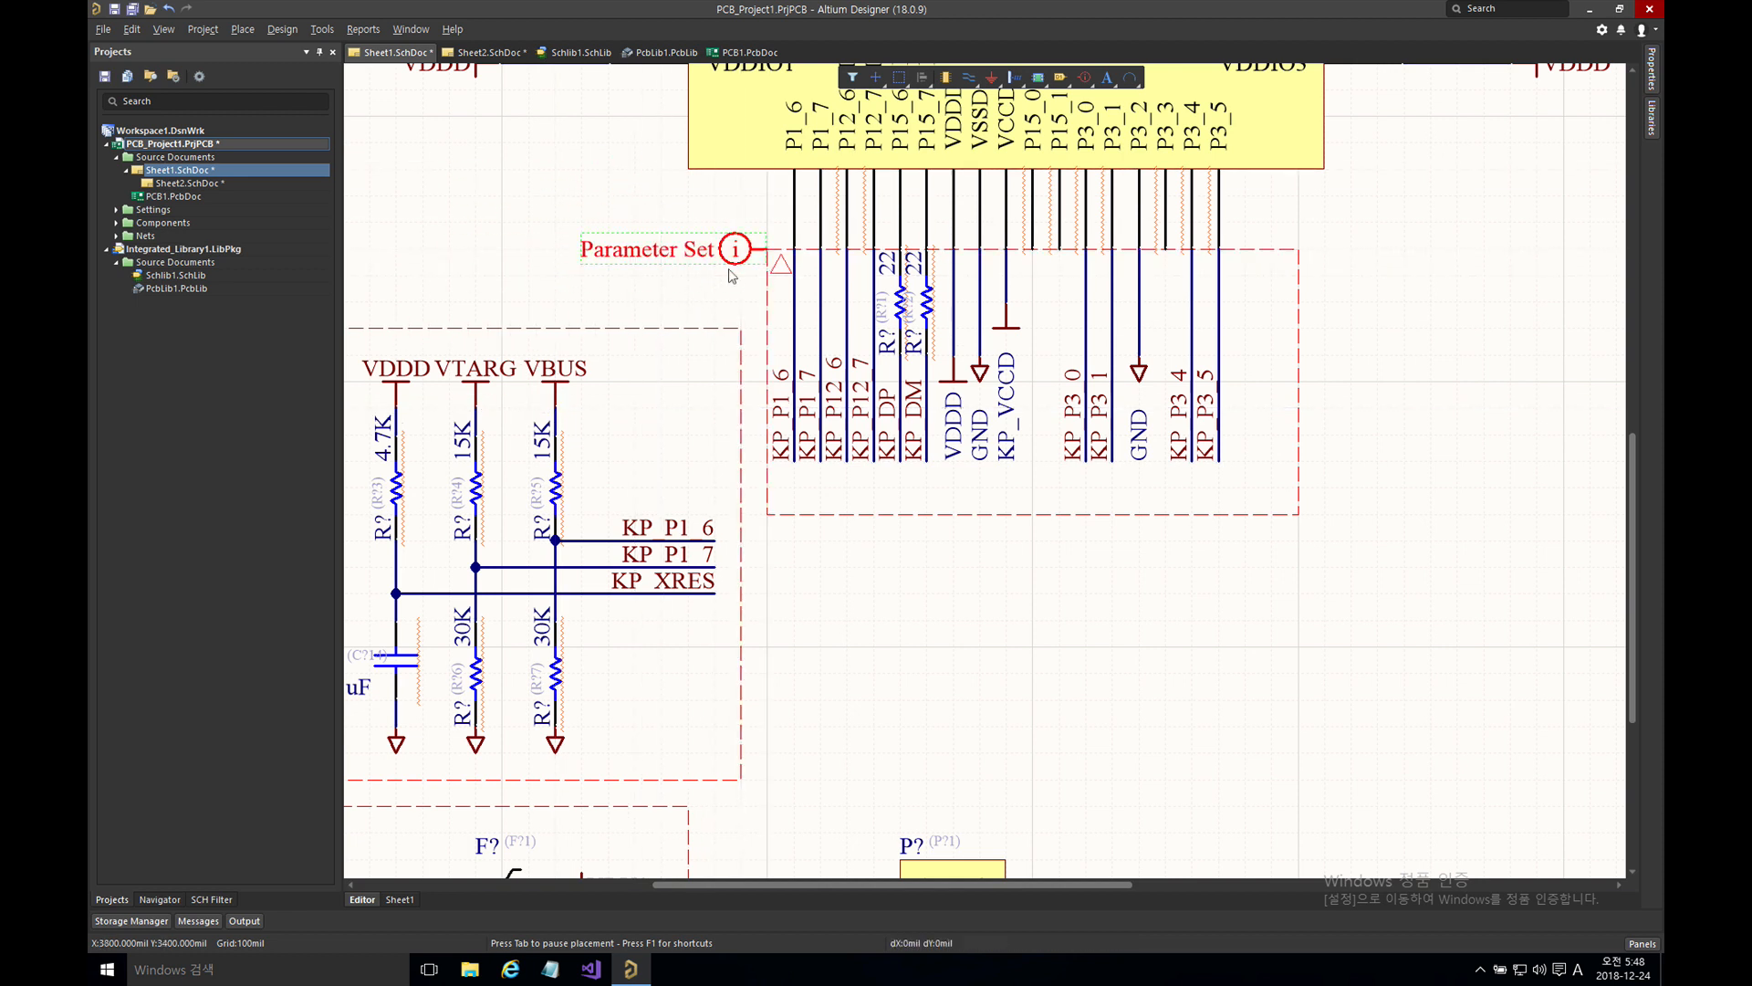
key("Tab")
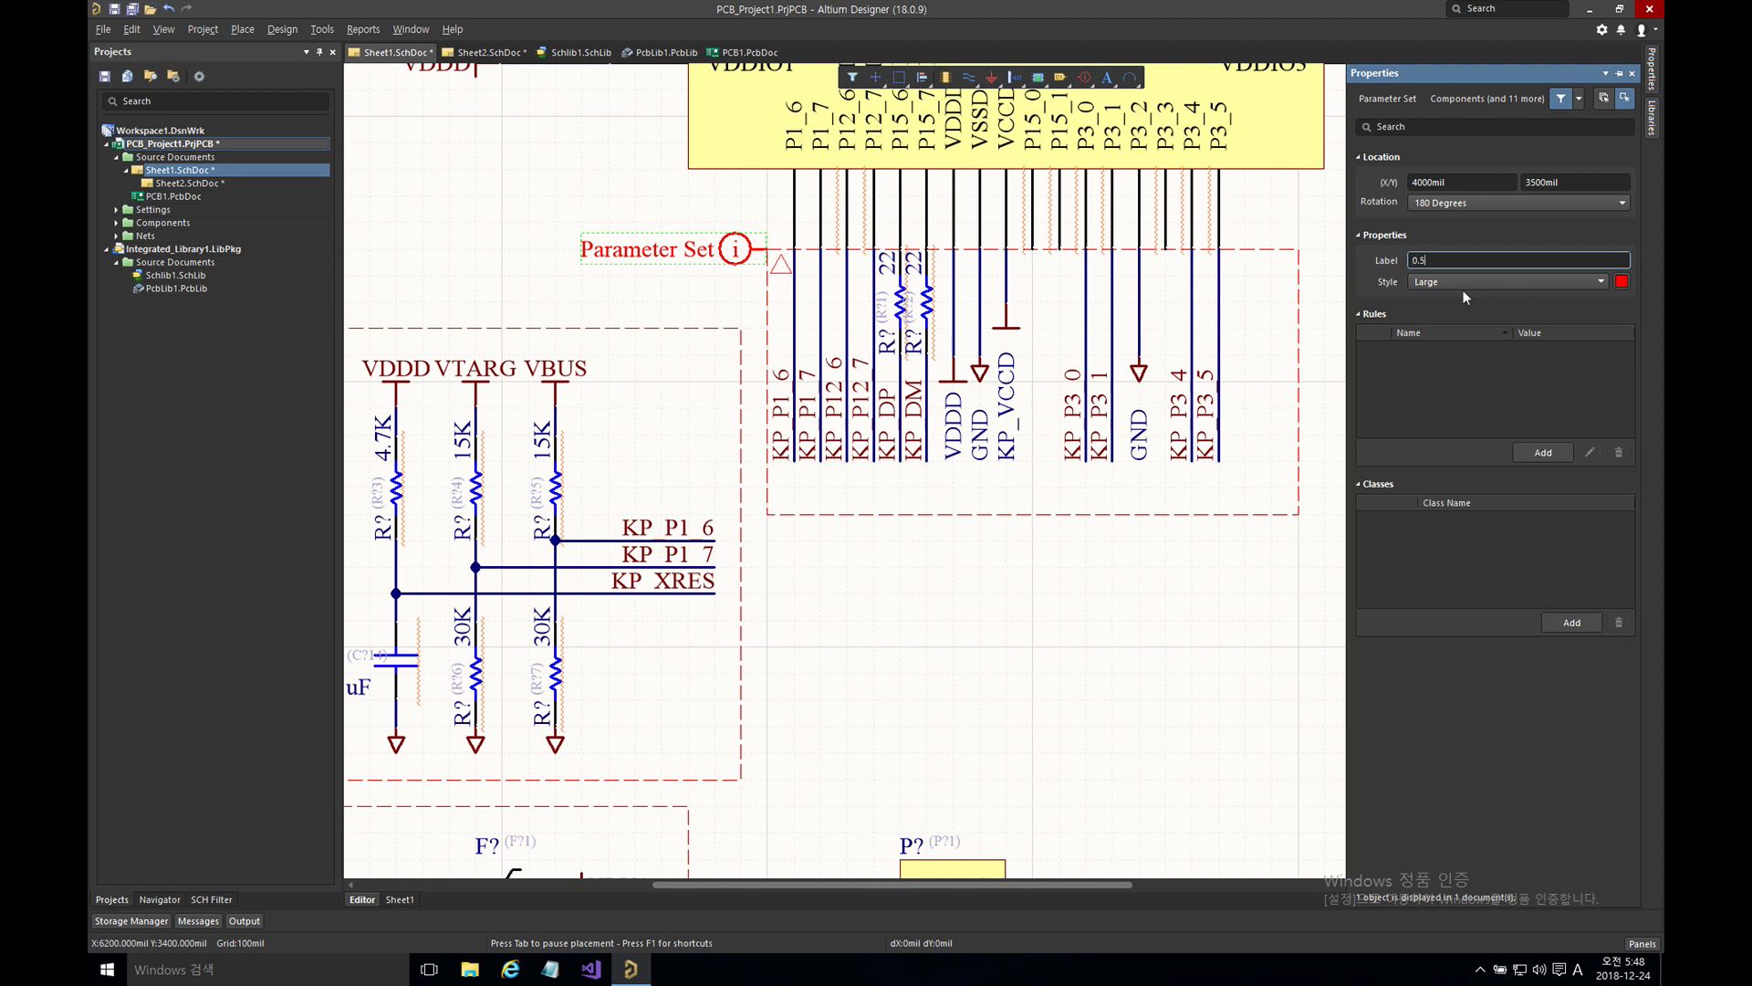
key("Return")
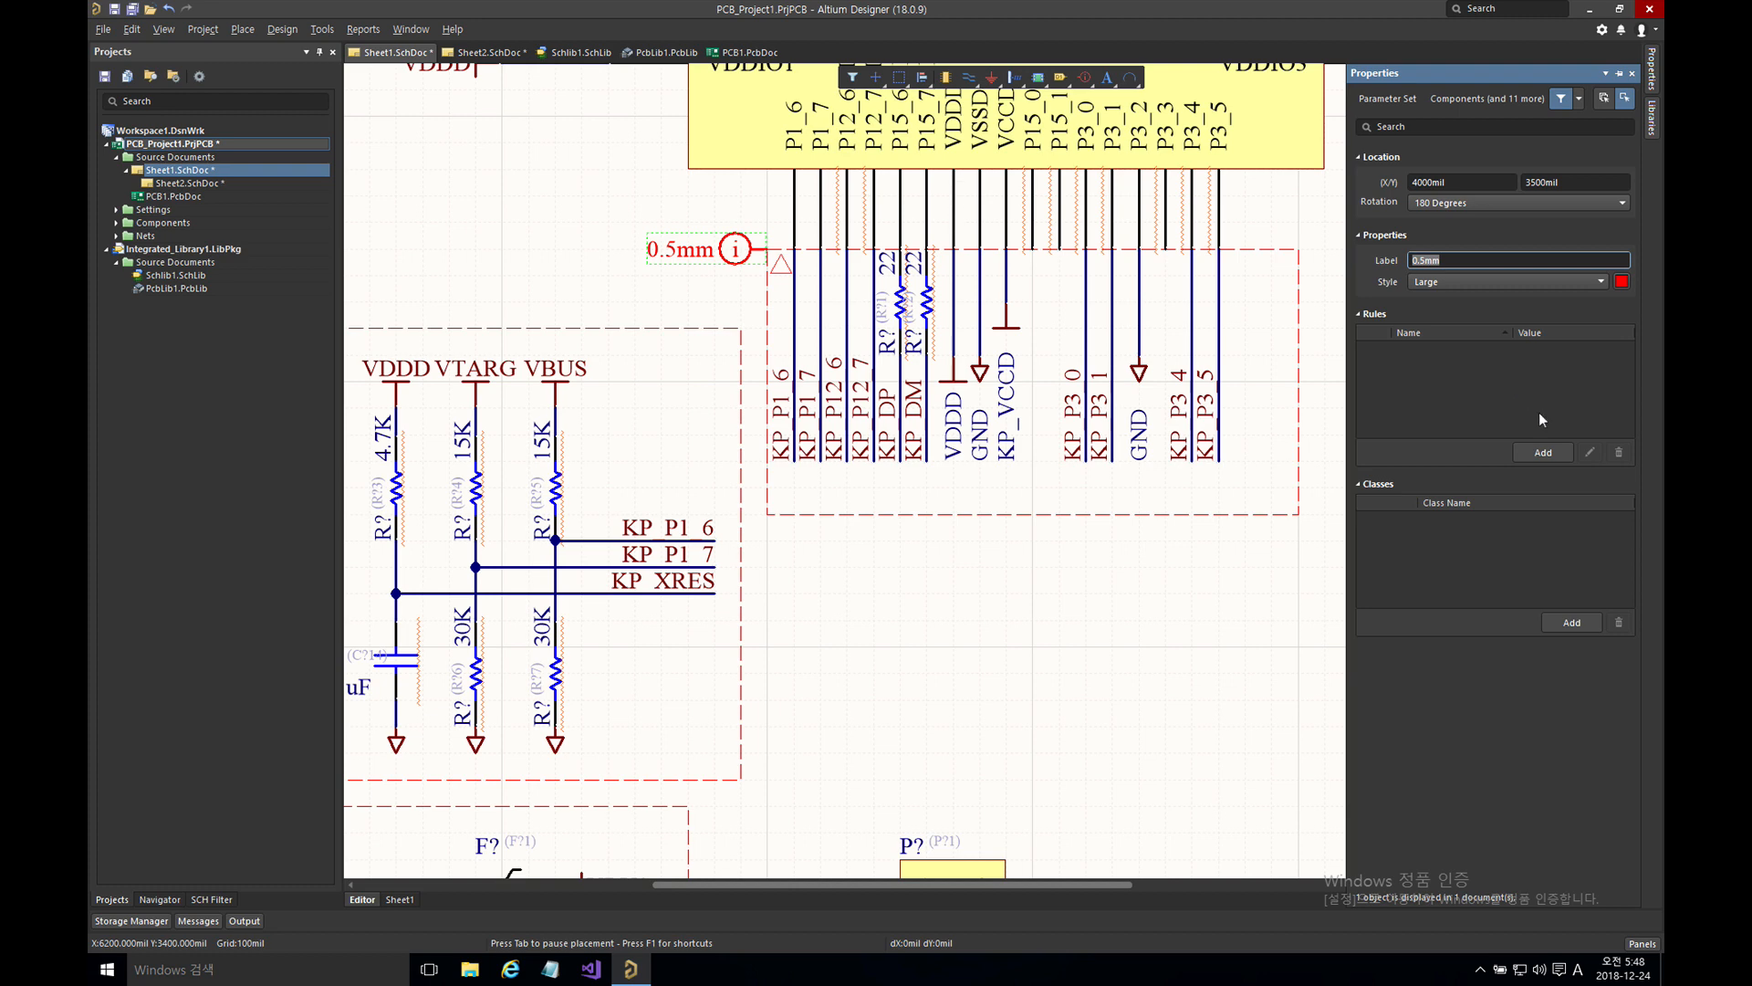
- Add a Width Constraint rule to the 0.5mm Parameter Set with minimum, preferred and maximum widths of 0.5mm
left_click(1551, 450)
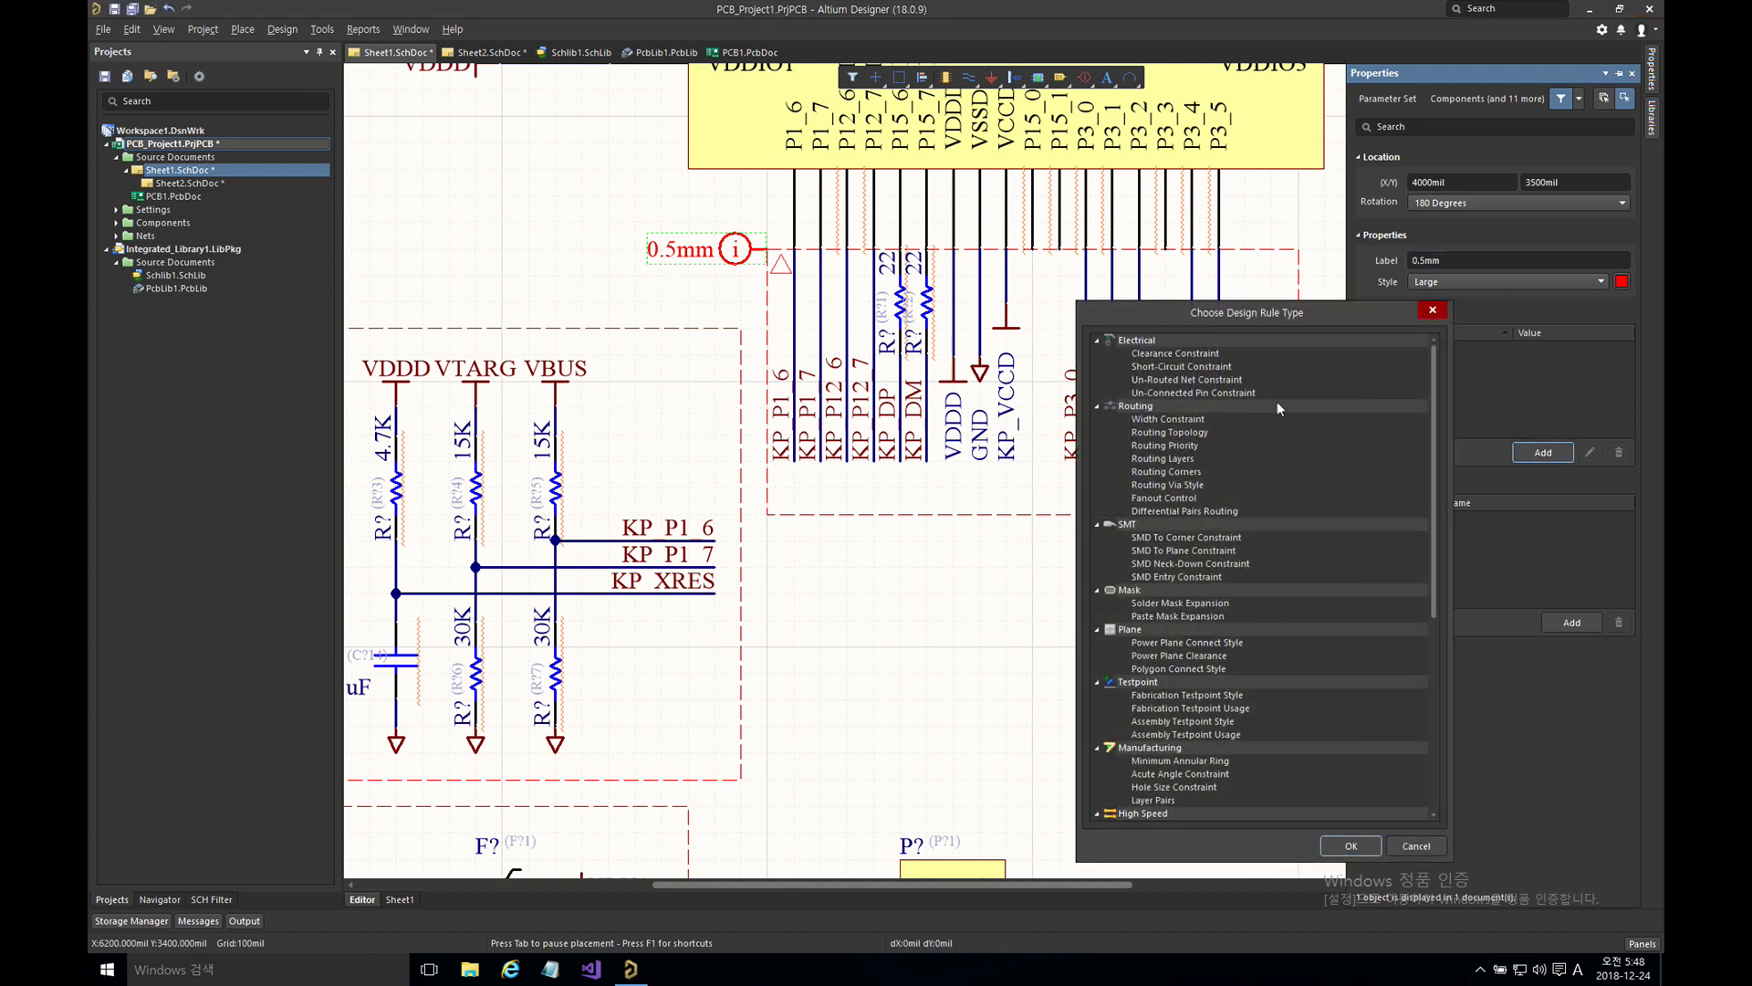
left_click(1159, 422)
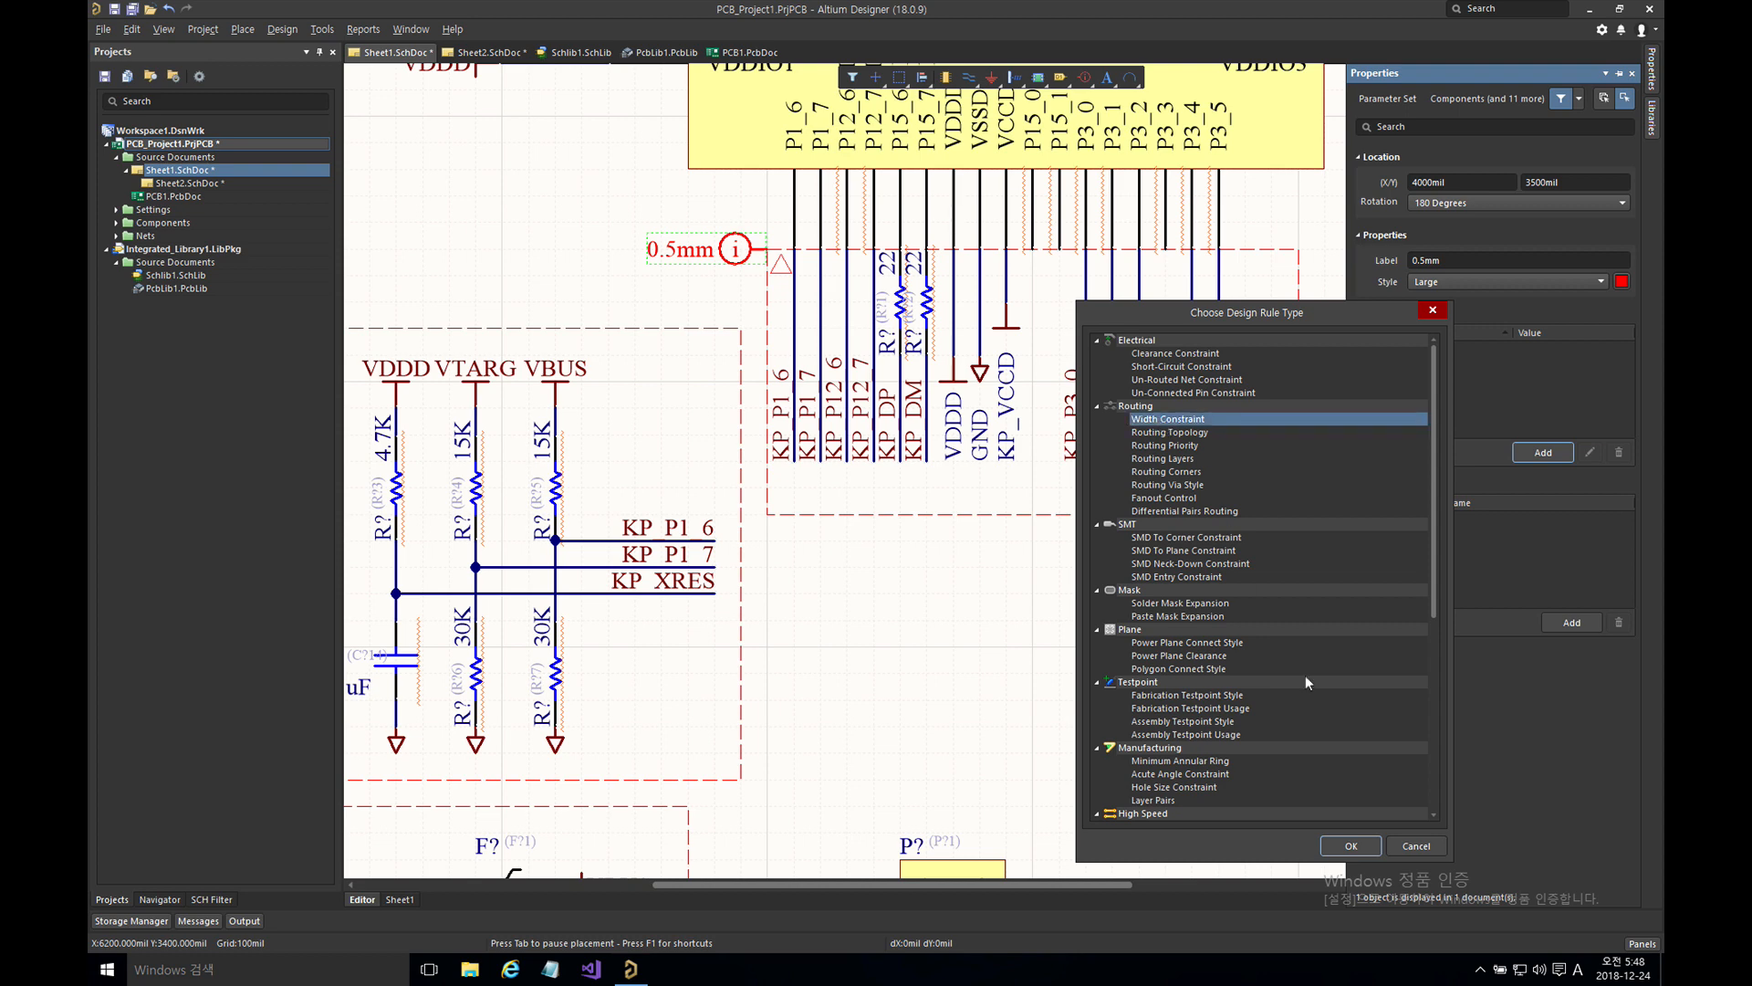
left_click(1348, 846)
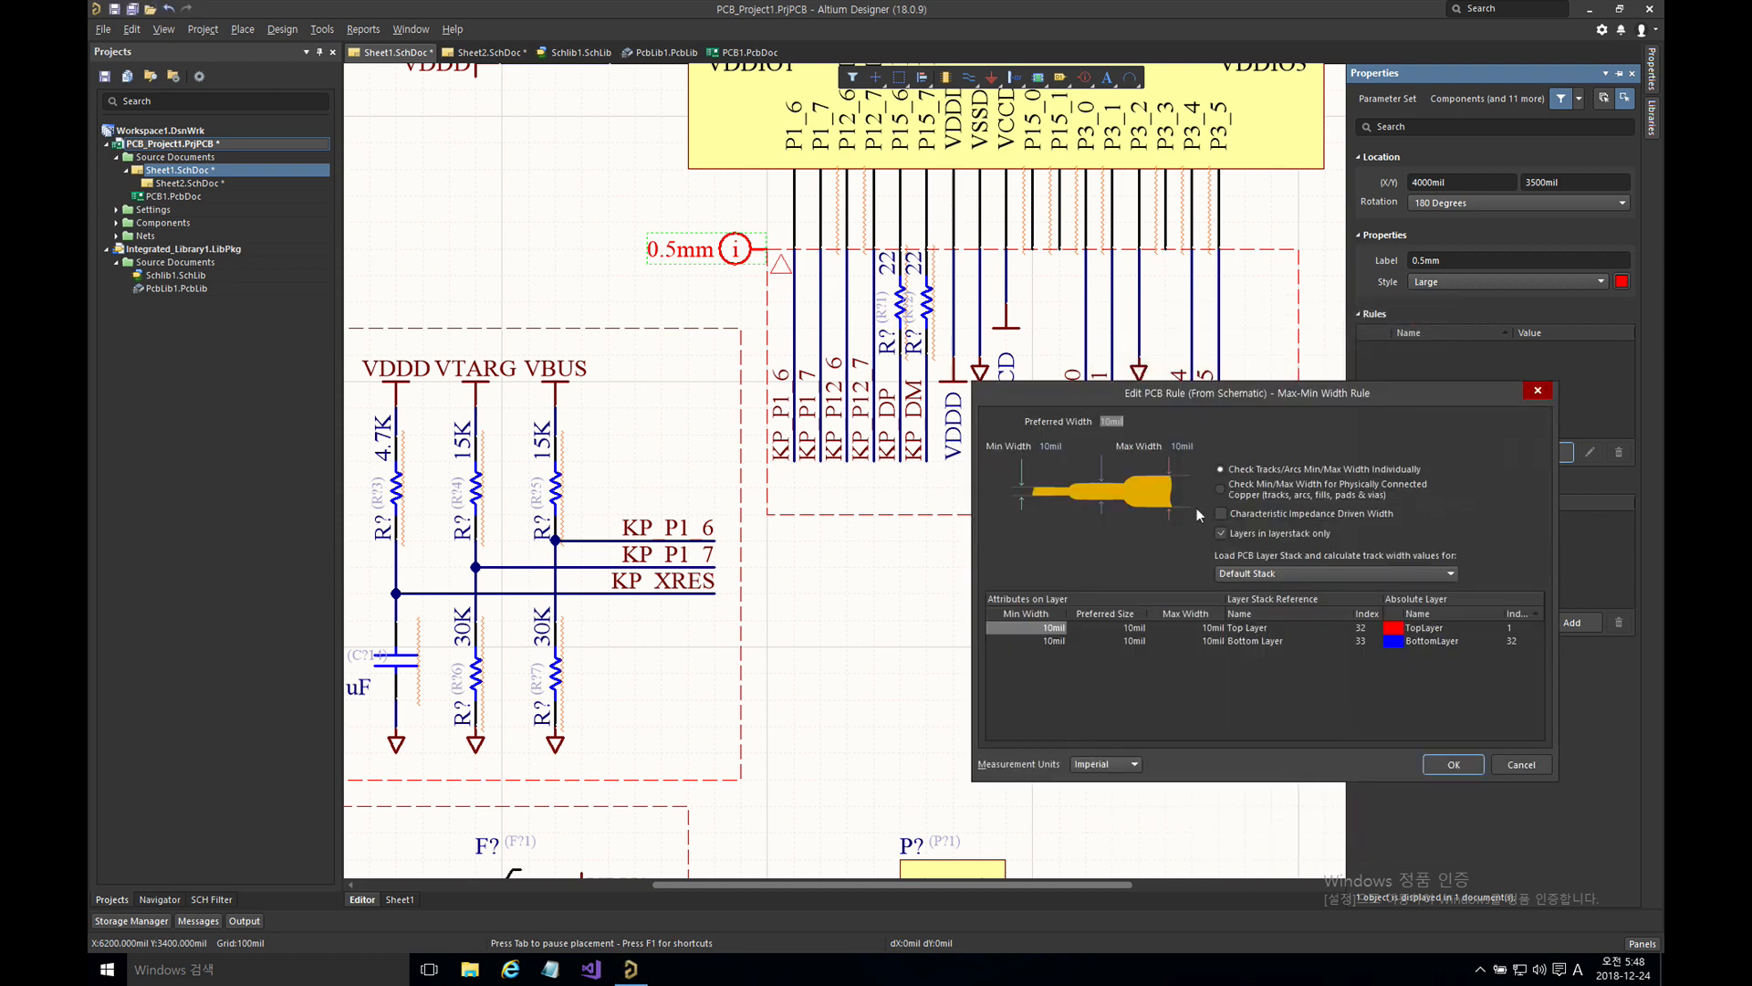
left_click(1073, 444)
left_click_drag(1069, 448, 1031, 442)
key("Tab")
key("Tab")
key("Tab")
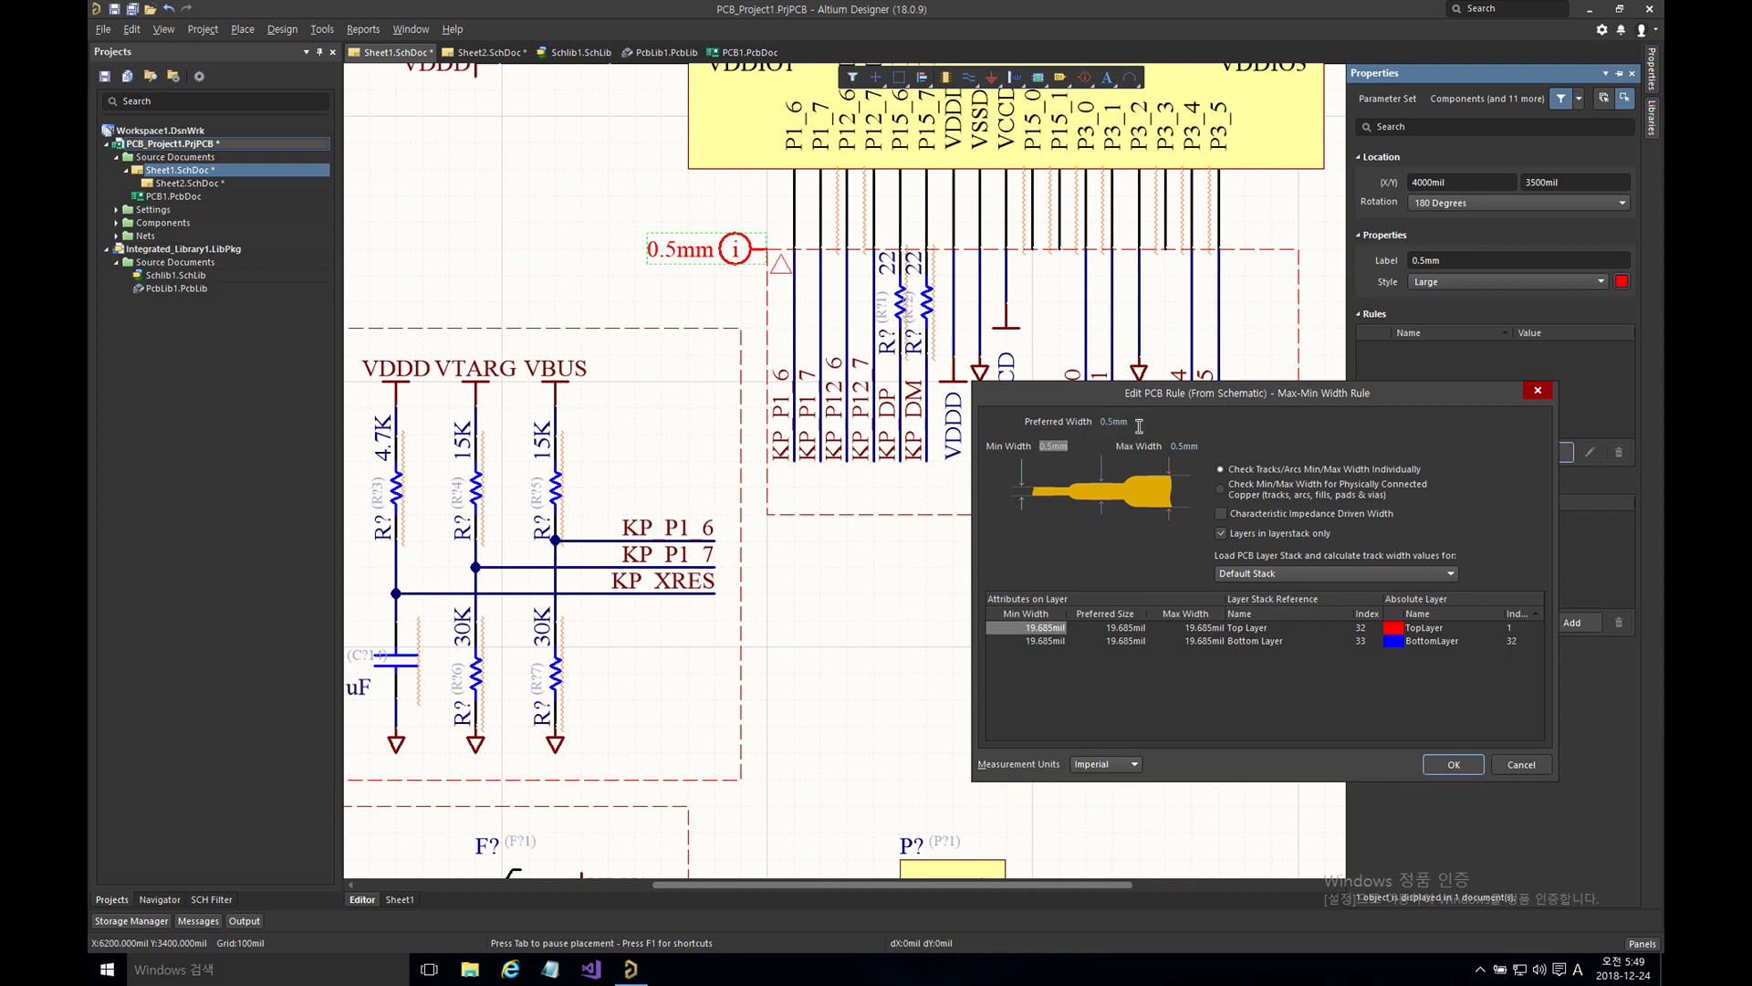
left_click(1453, 765)
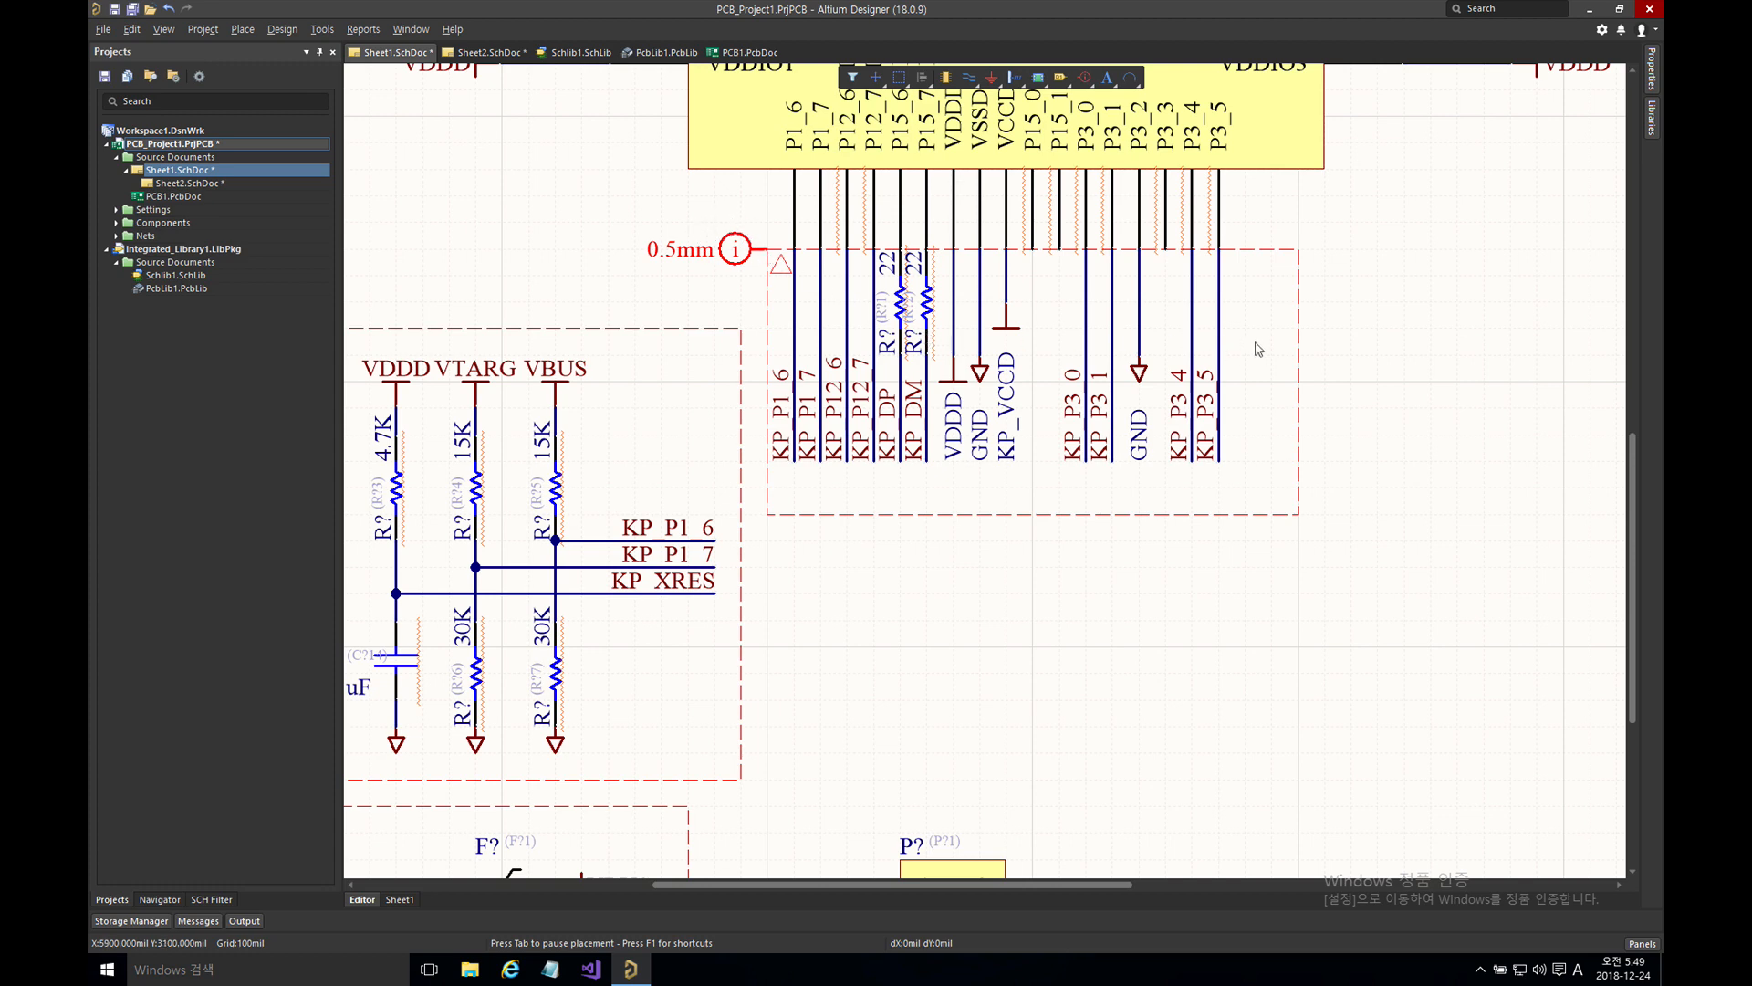
- Place another 0.5mm Parameter Set directive, pointing downward, on the VDDD wire of the VDDIO3 pin
right_click_drag(1254, 349, 1131, 425)
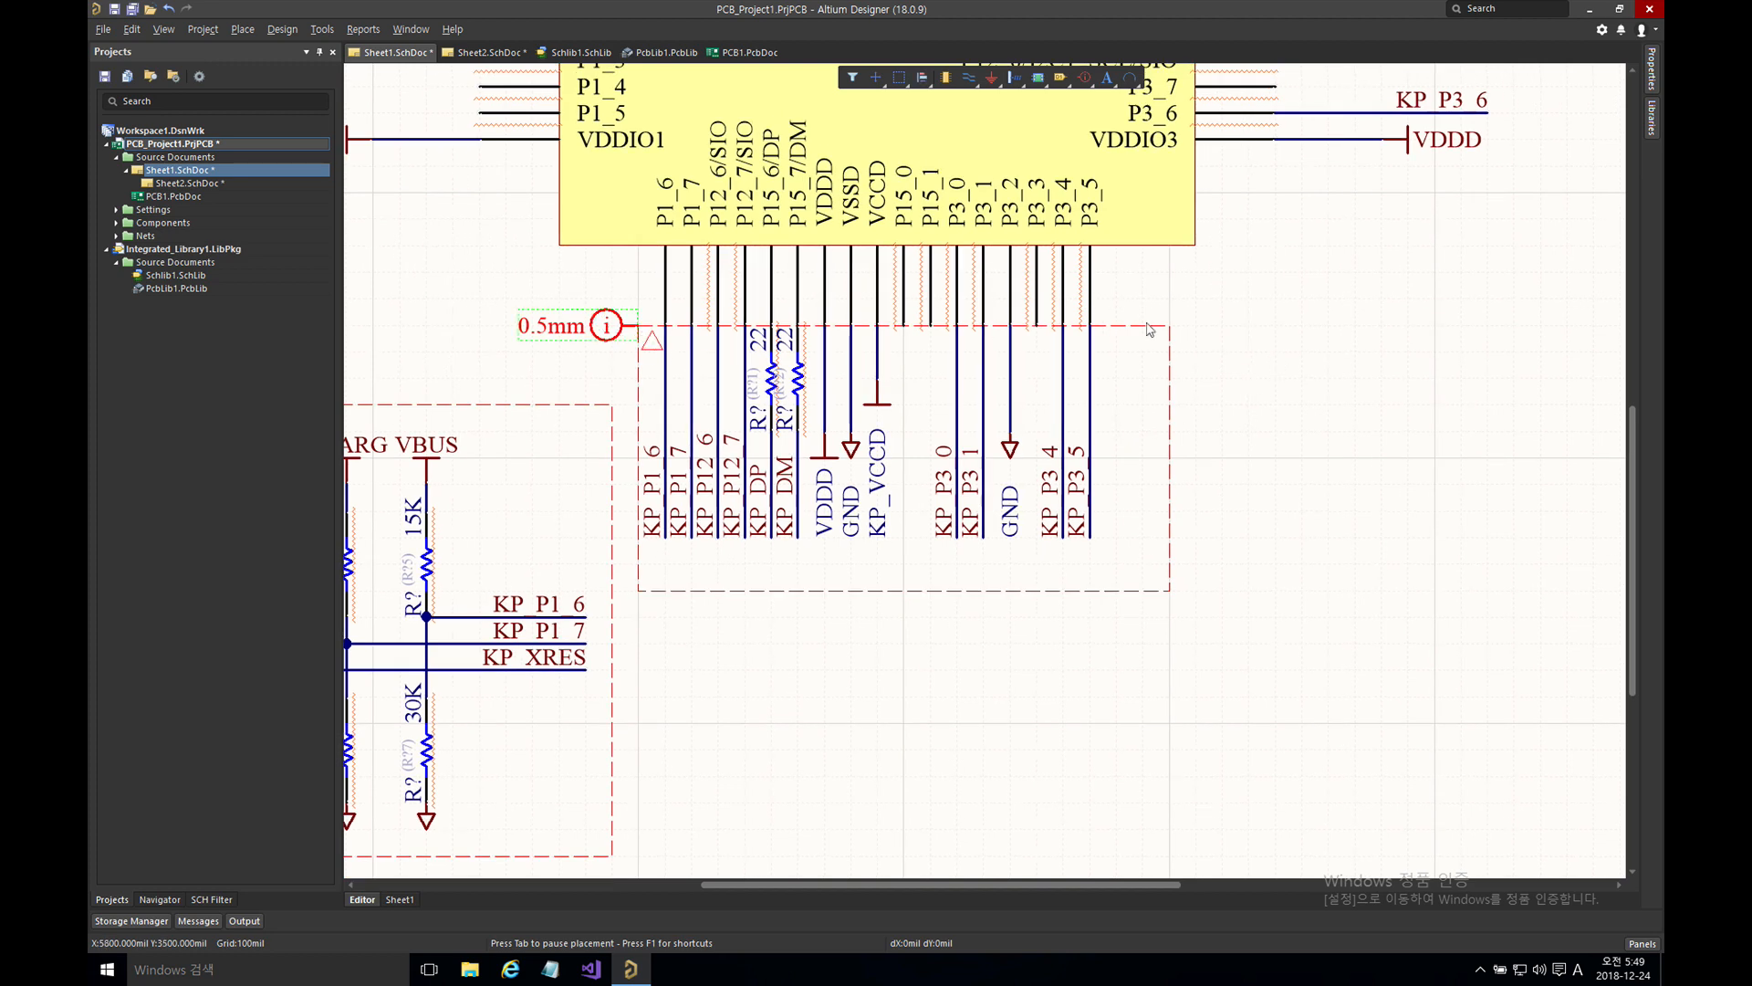
right_click_drag(1260, 305, 754, 616)
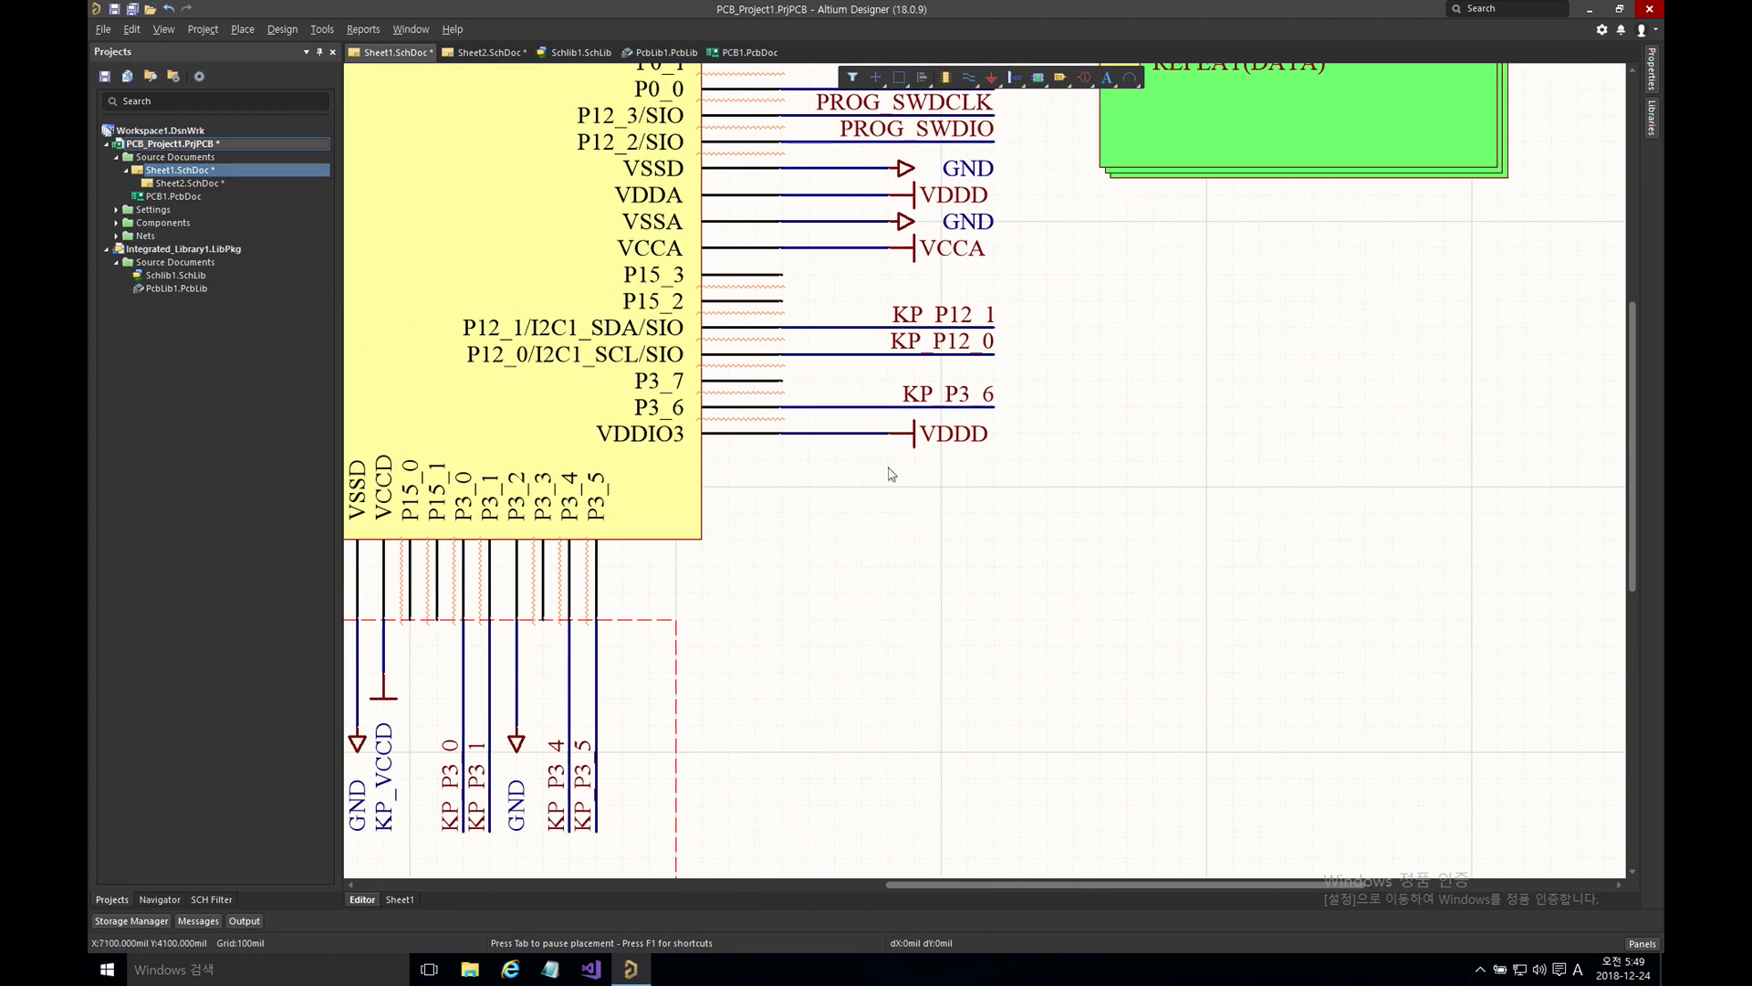
key("space")
key("space")
key("space")
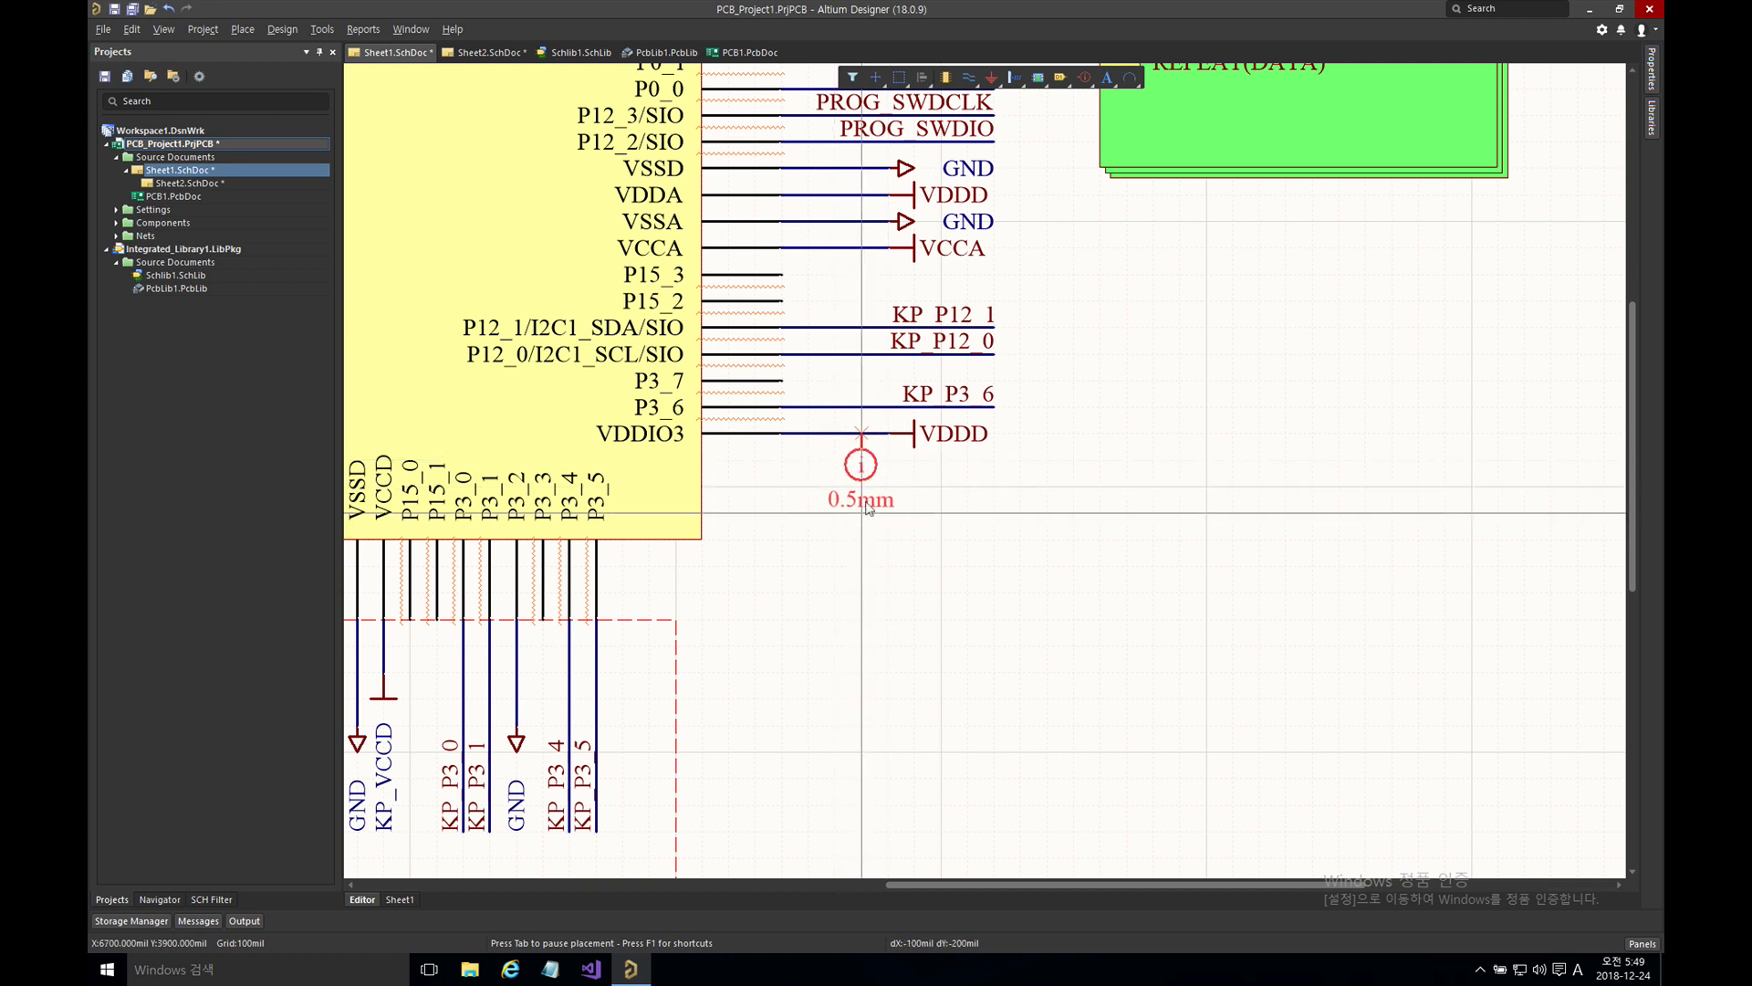
right_click(887, 513)
right_click(1026, 585)
left_click(1093, 482)
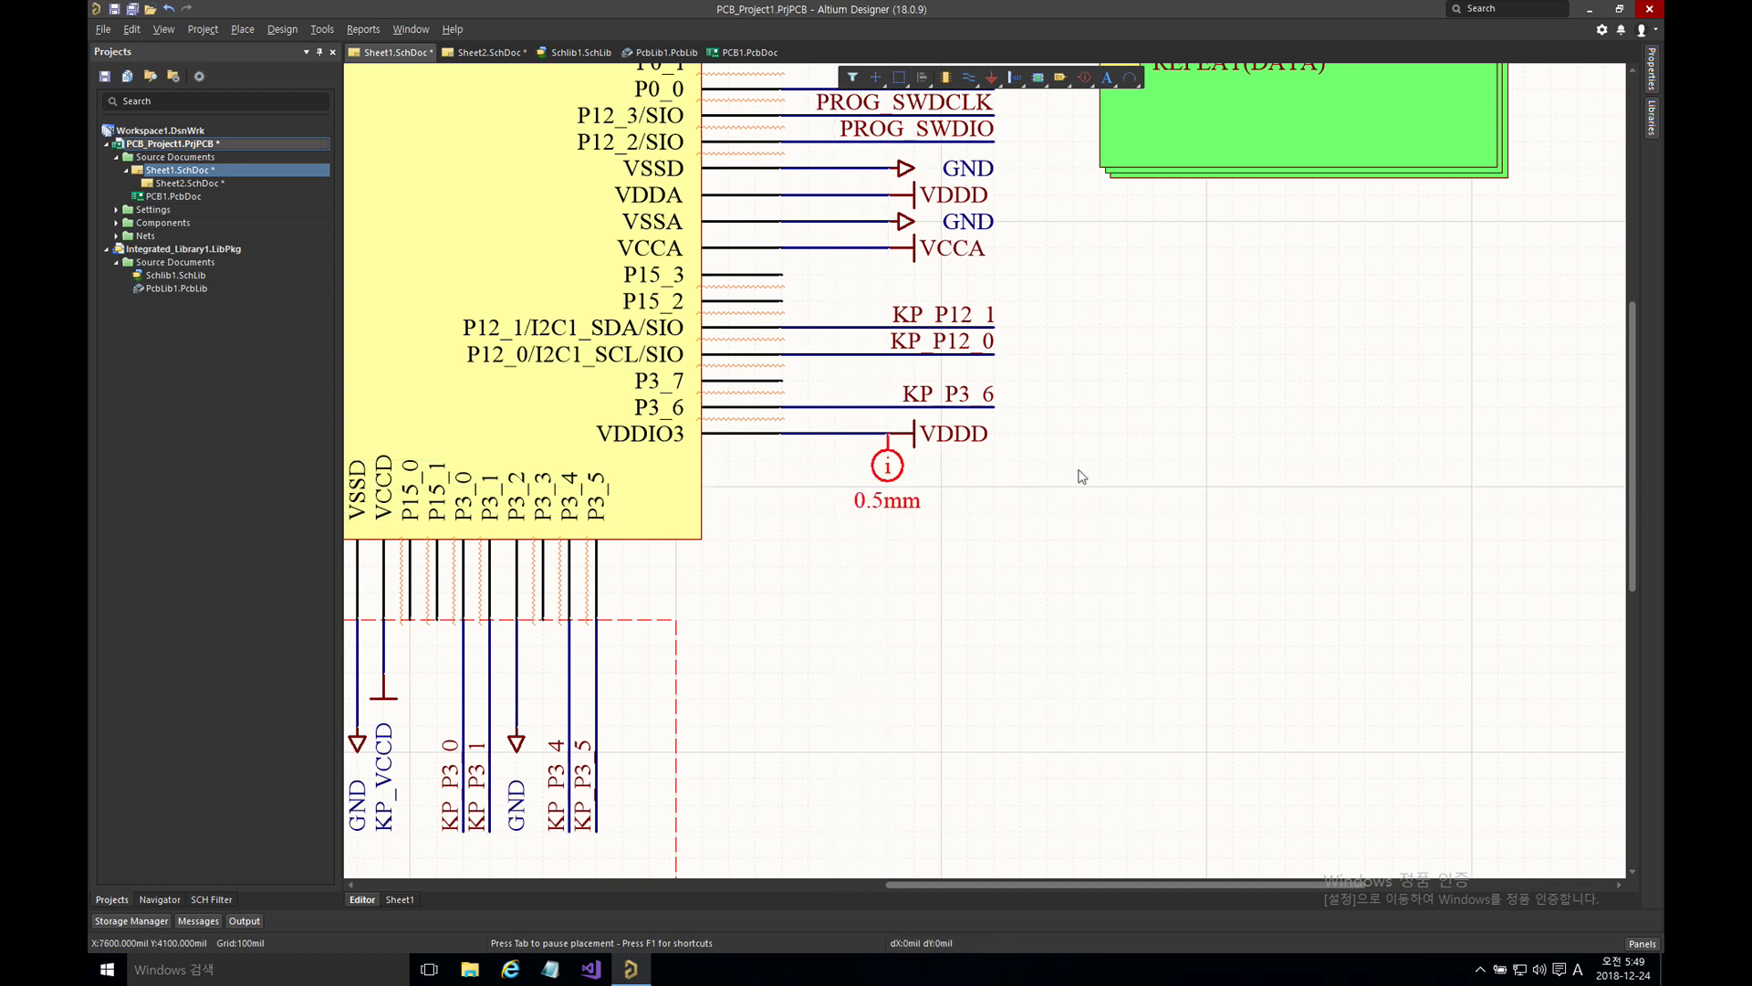
- Delete both 0.5mm Parameter Set directives, on the VDDIO3 wire and on the blanket's upper-left corner
right_click_drag(776, 579, 1131, 393)
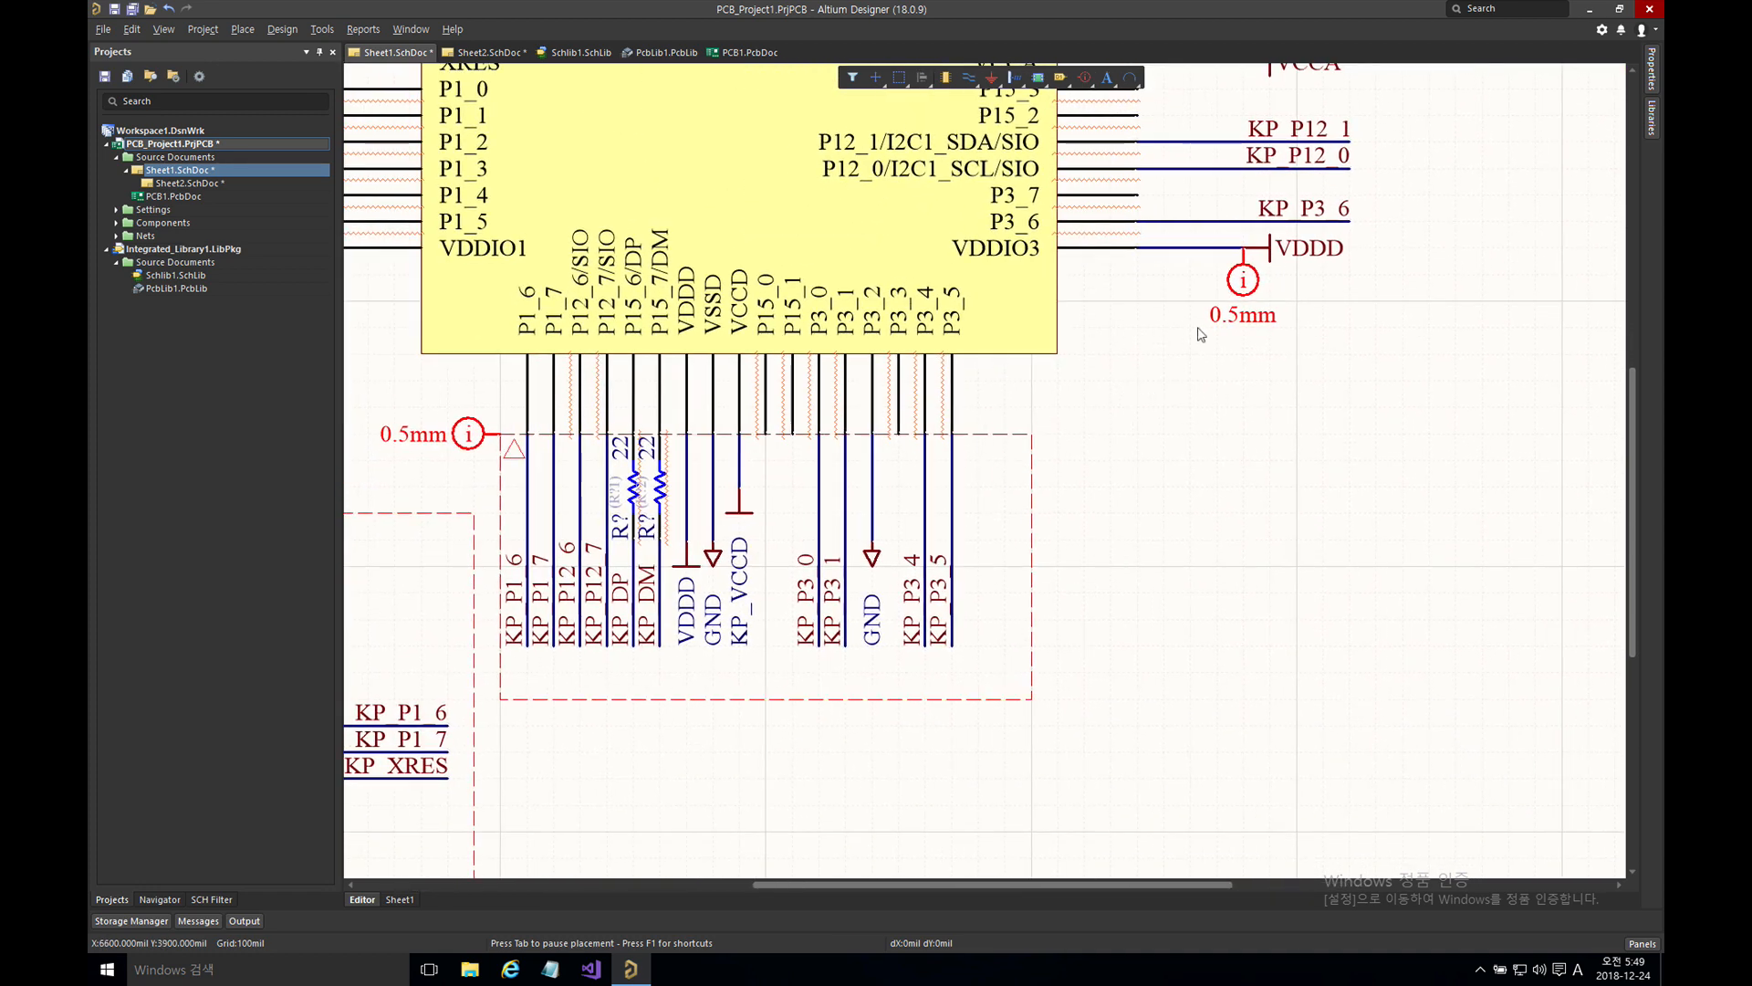
right_click_drag(1202, 334, 1097, 467)
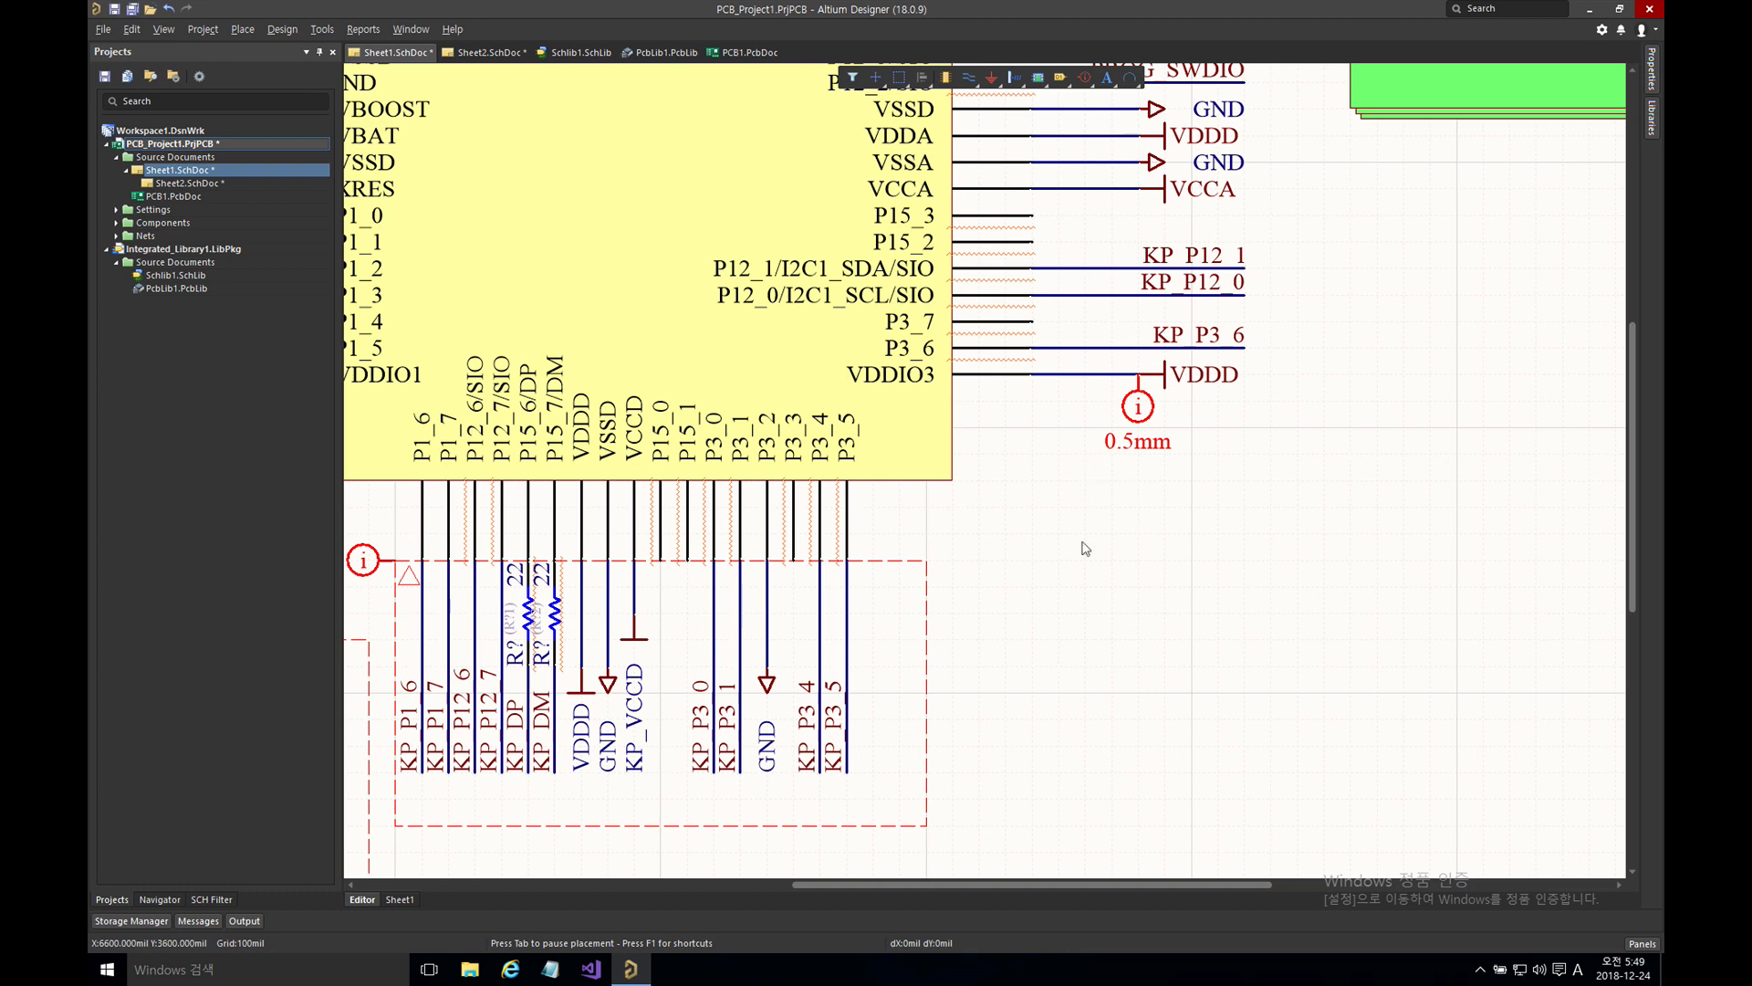
right_click_drag(1076, 578, 1169, 456)
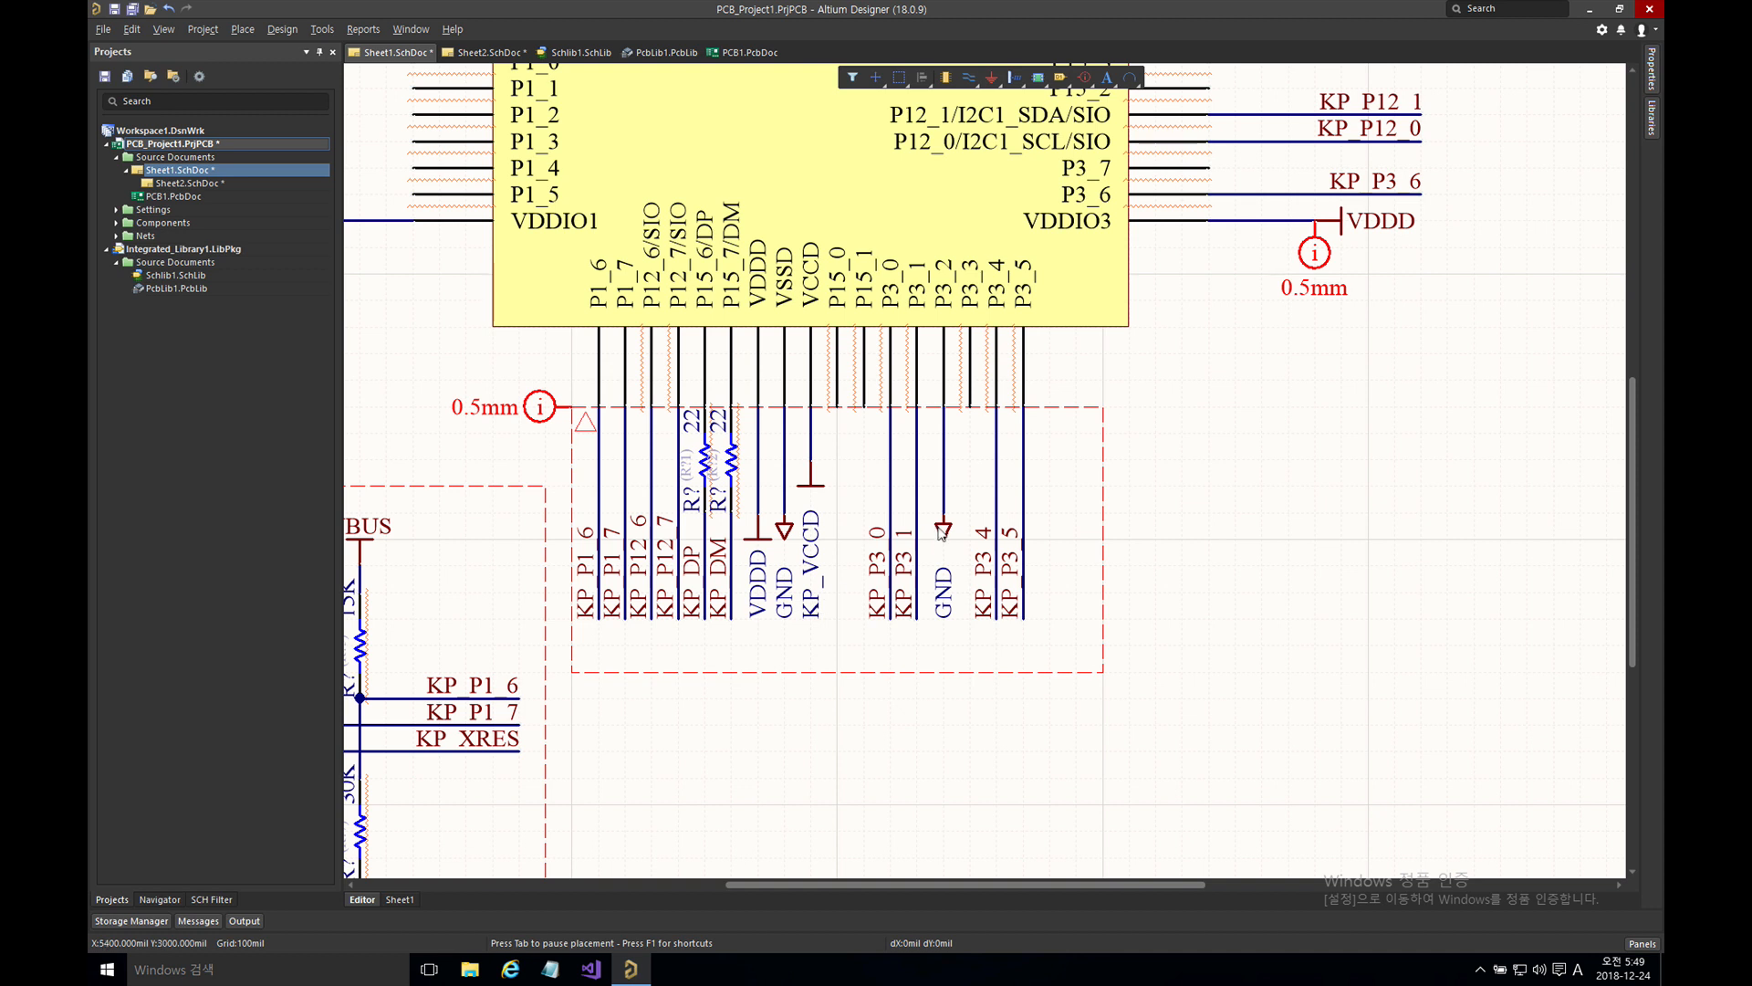
scroll(1081, 477, "up", 1)
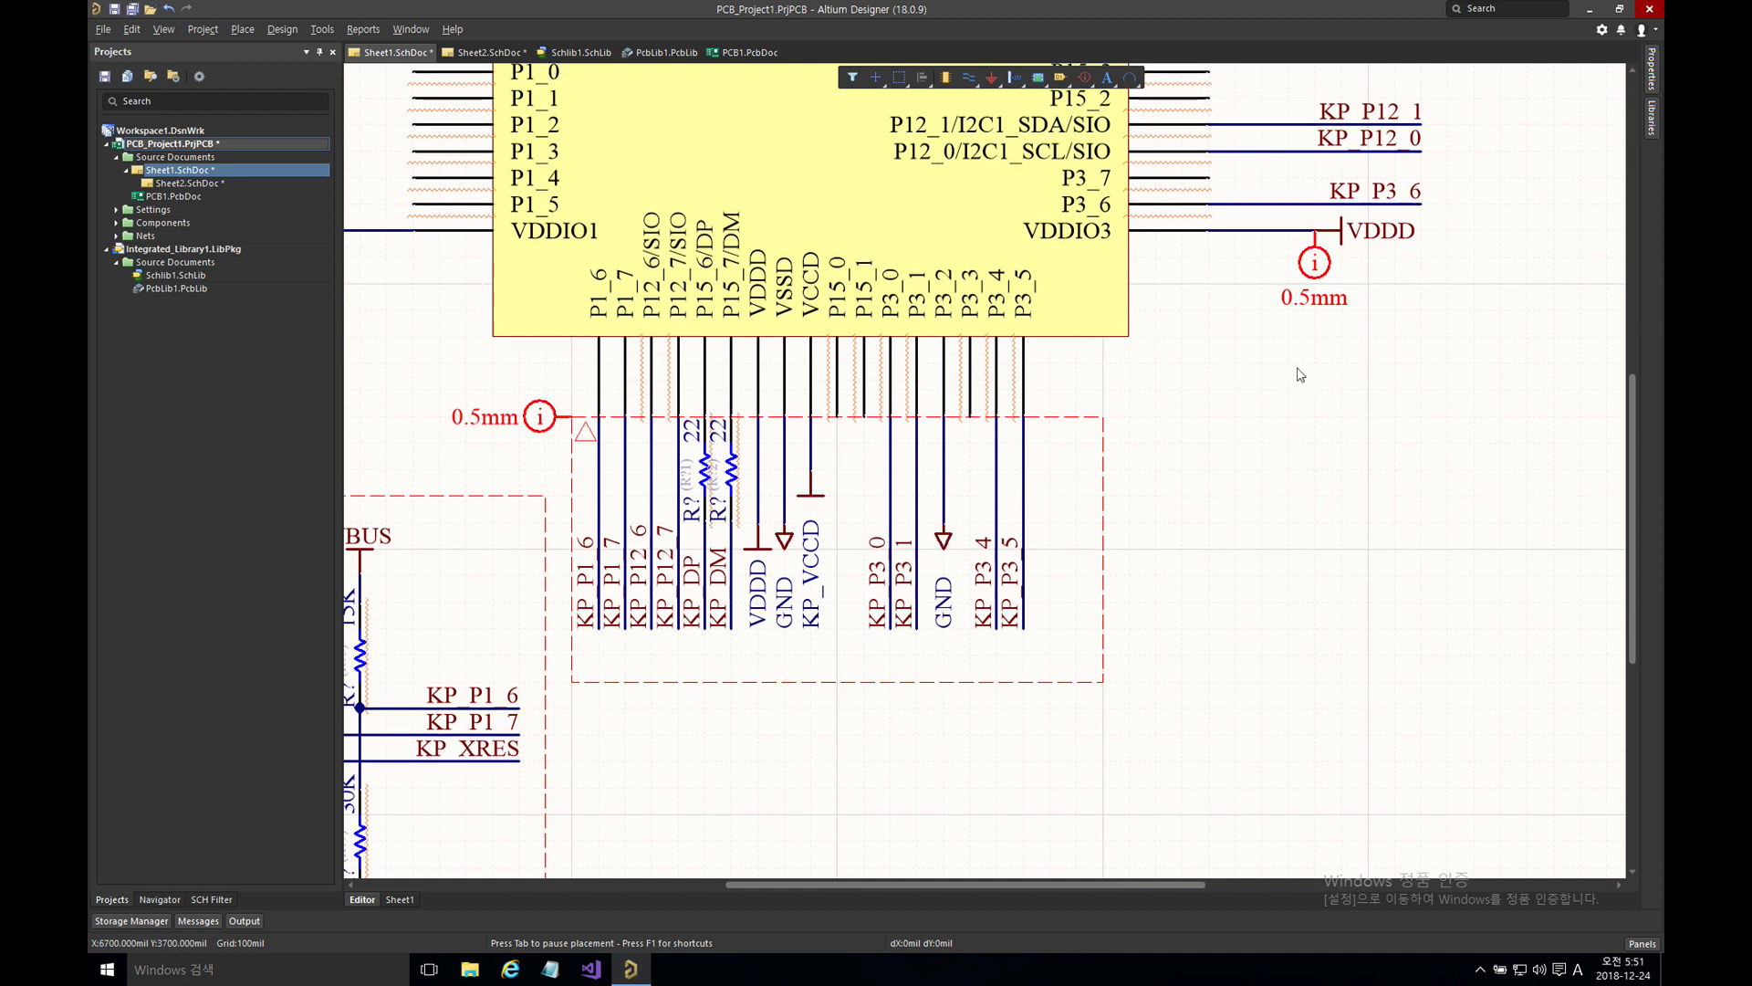
left_click(1321, 271)
key("Delete")
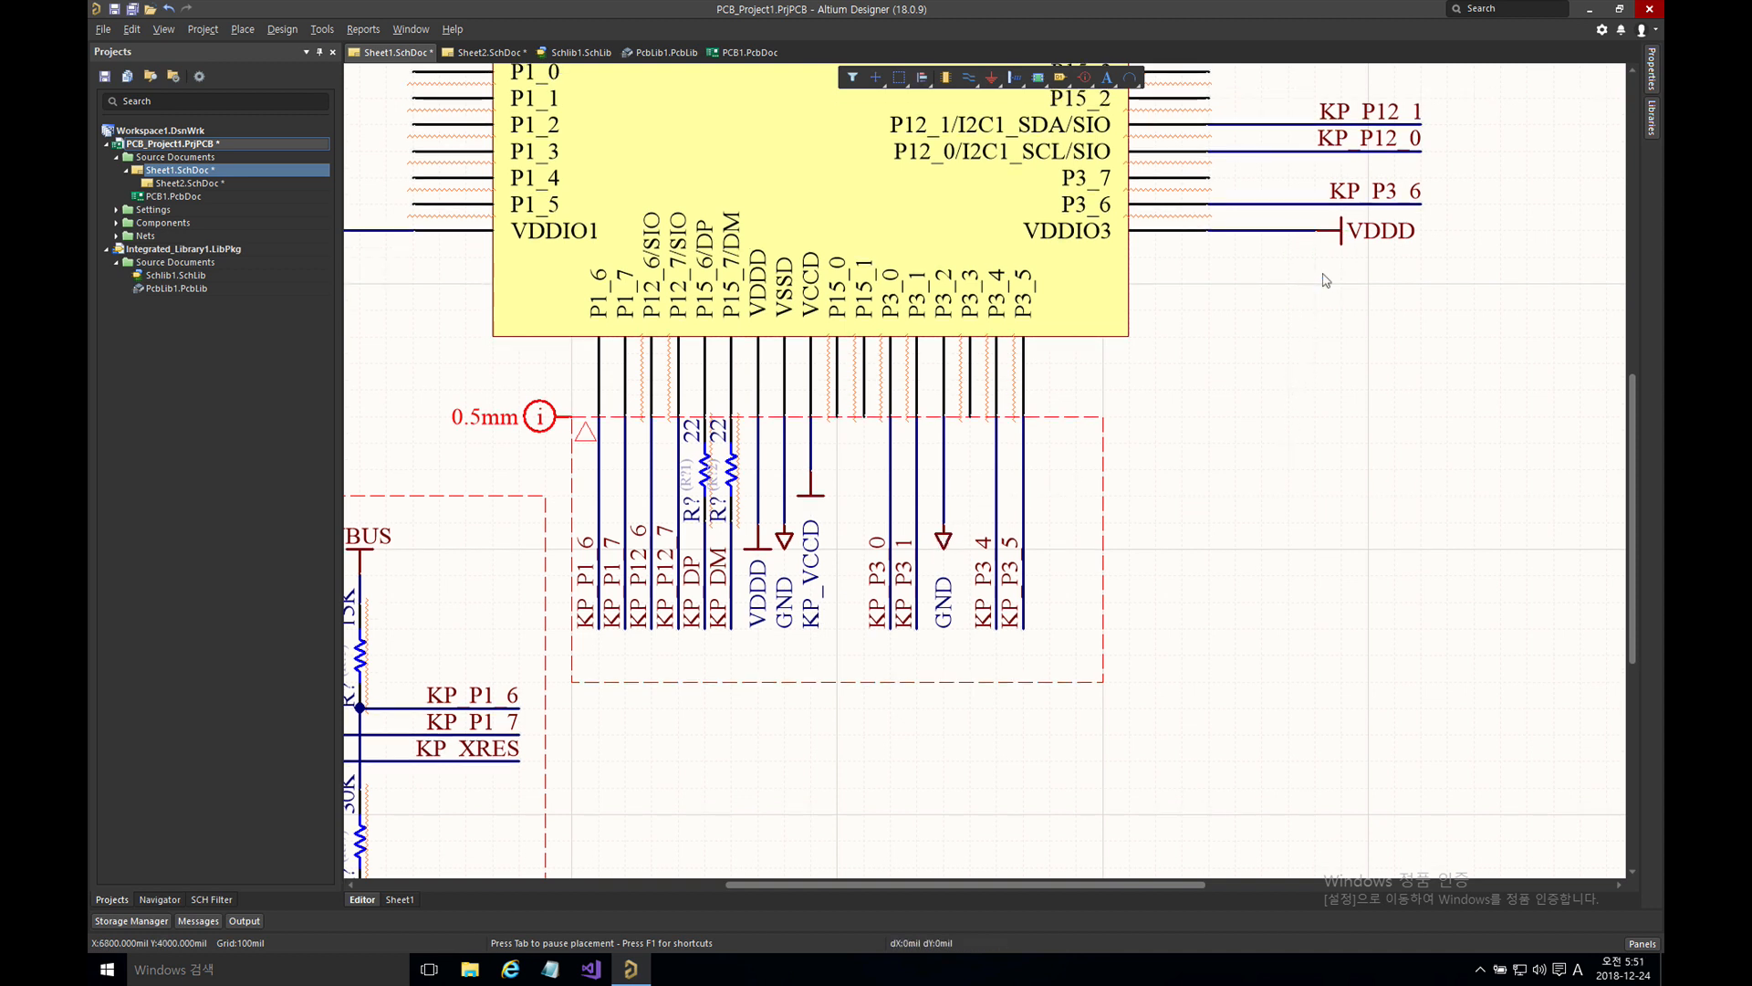
left_click(541, 417)
key("Delete")
- Shrink the blanket below the CY8C5868 to about 300 by 500 mil around the KP_DP and KP_DM net labels
left_click(572, 462)
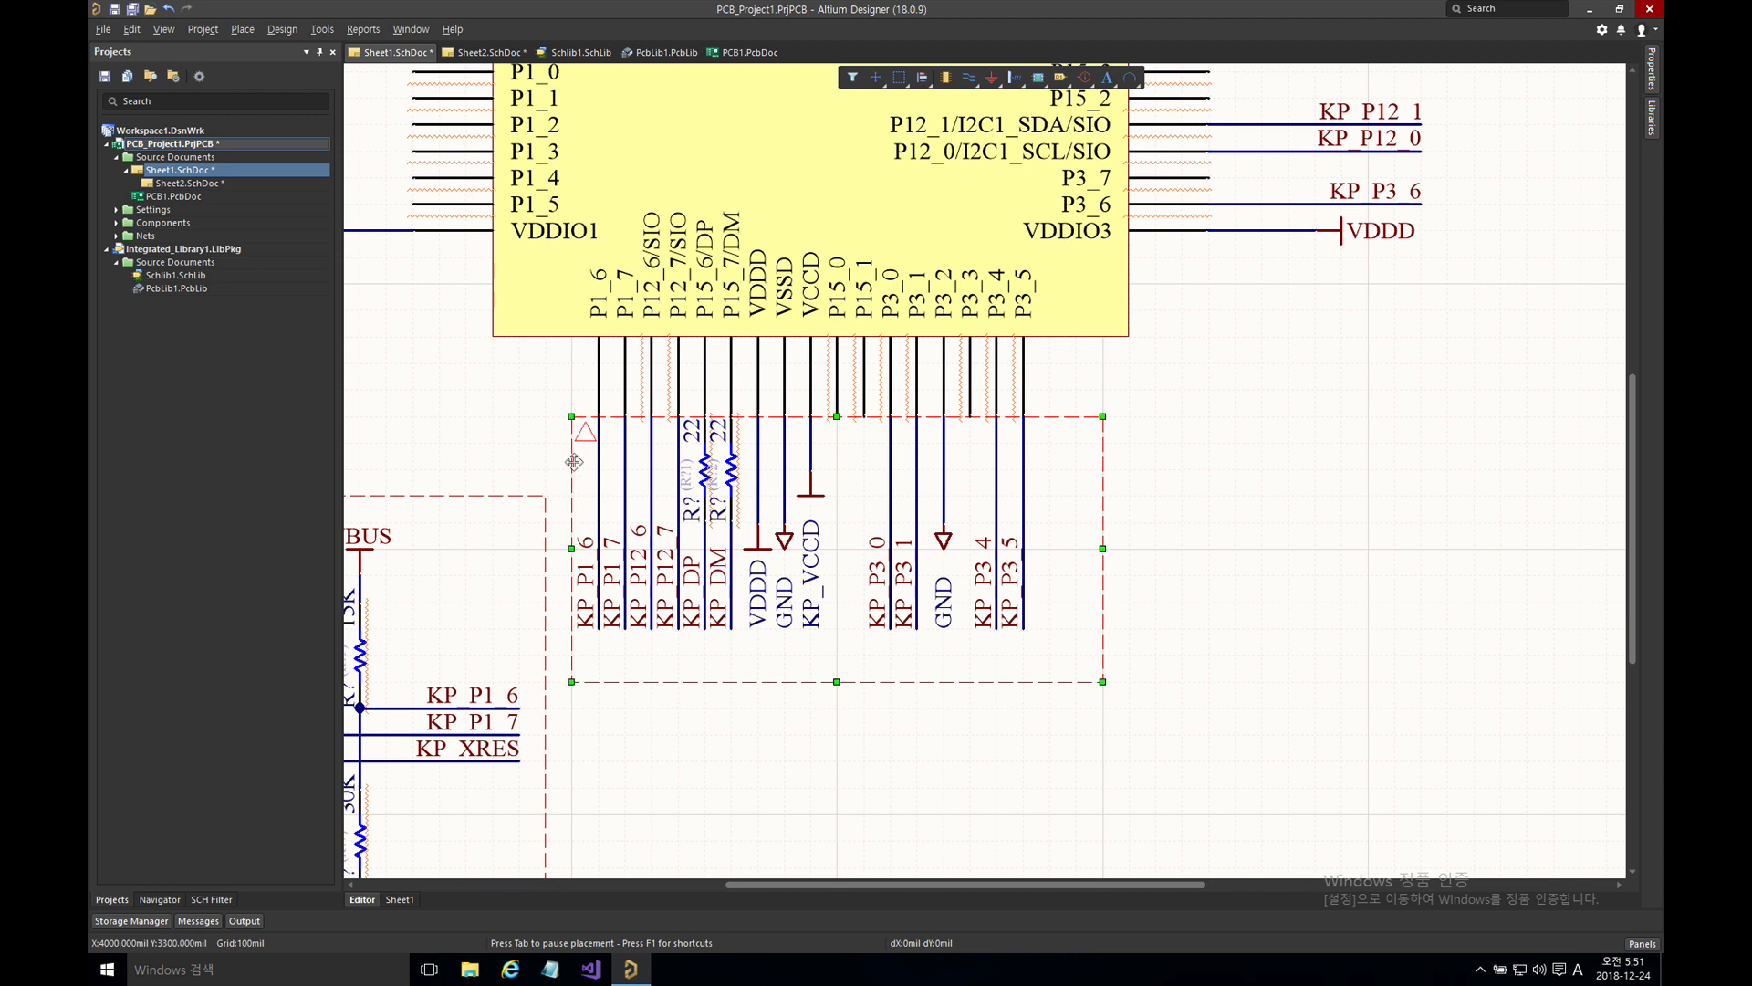
left_click_drag(573, 462, 678, 522)
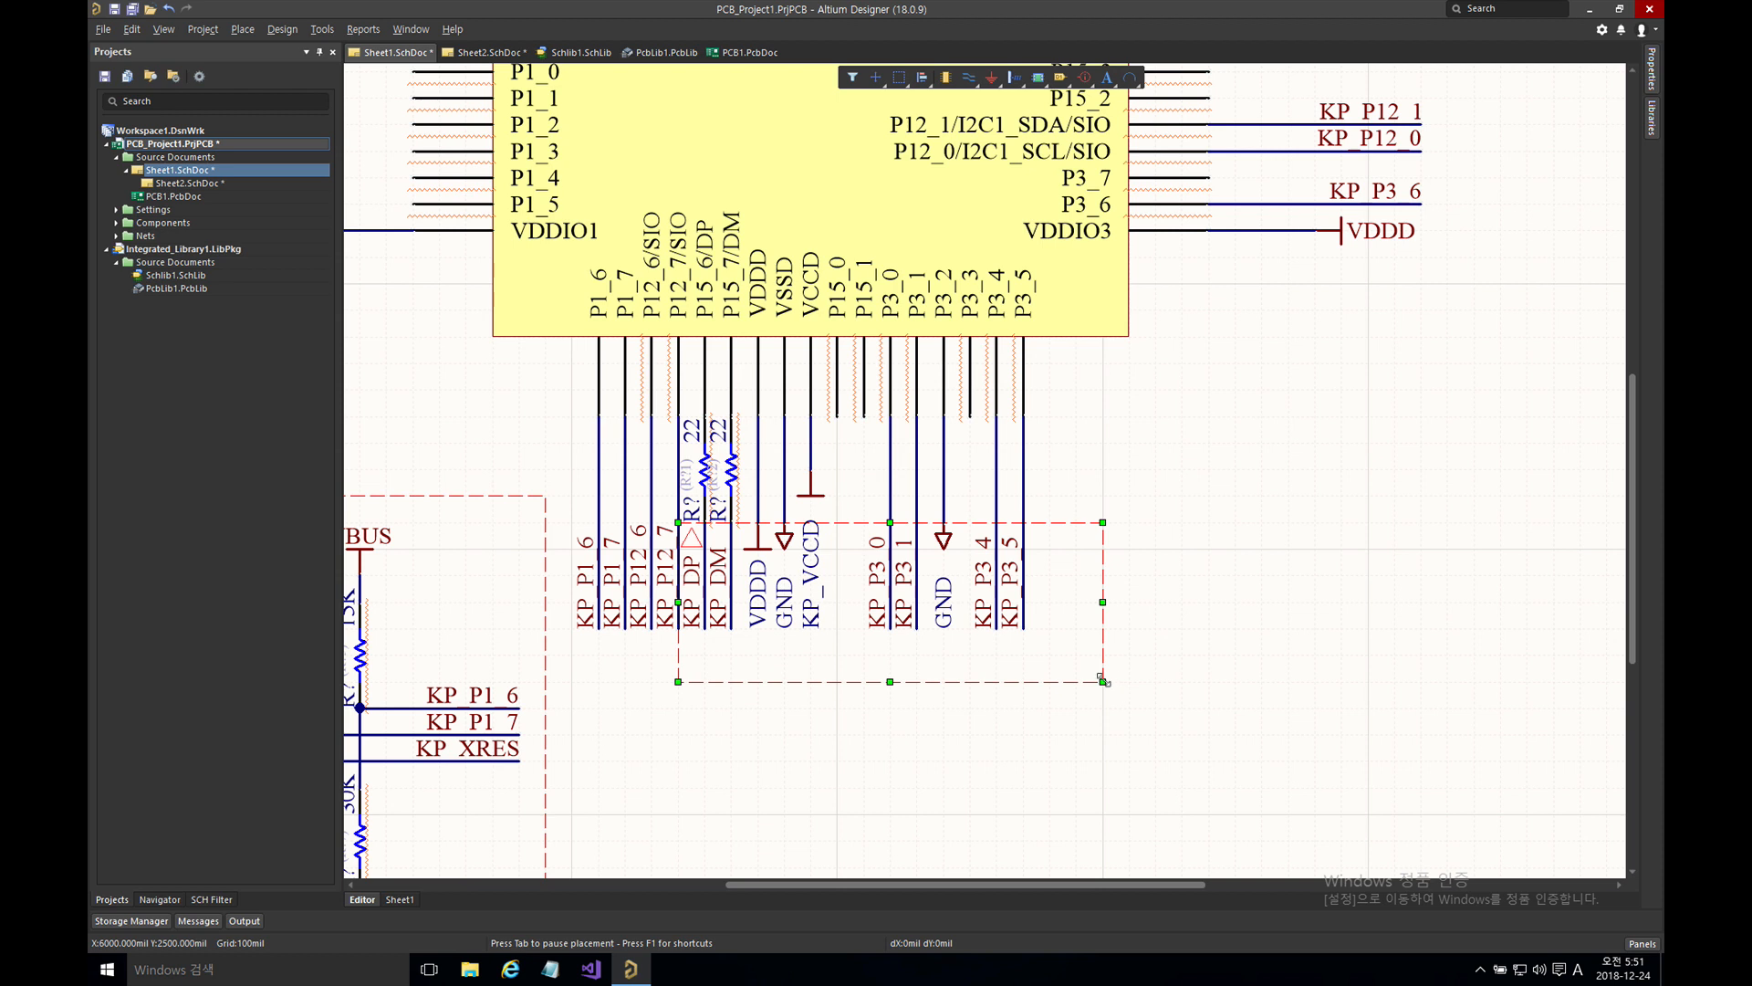
mouse_move(1103, 681)
left_mouse_down()
mouse_move(953, 650)
mouse_move(746, 643)
left_mouse_up()
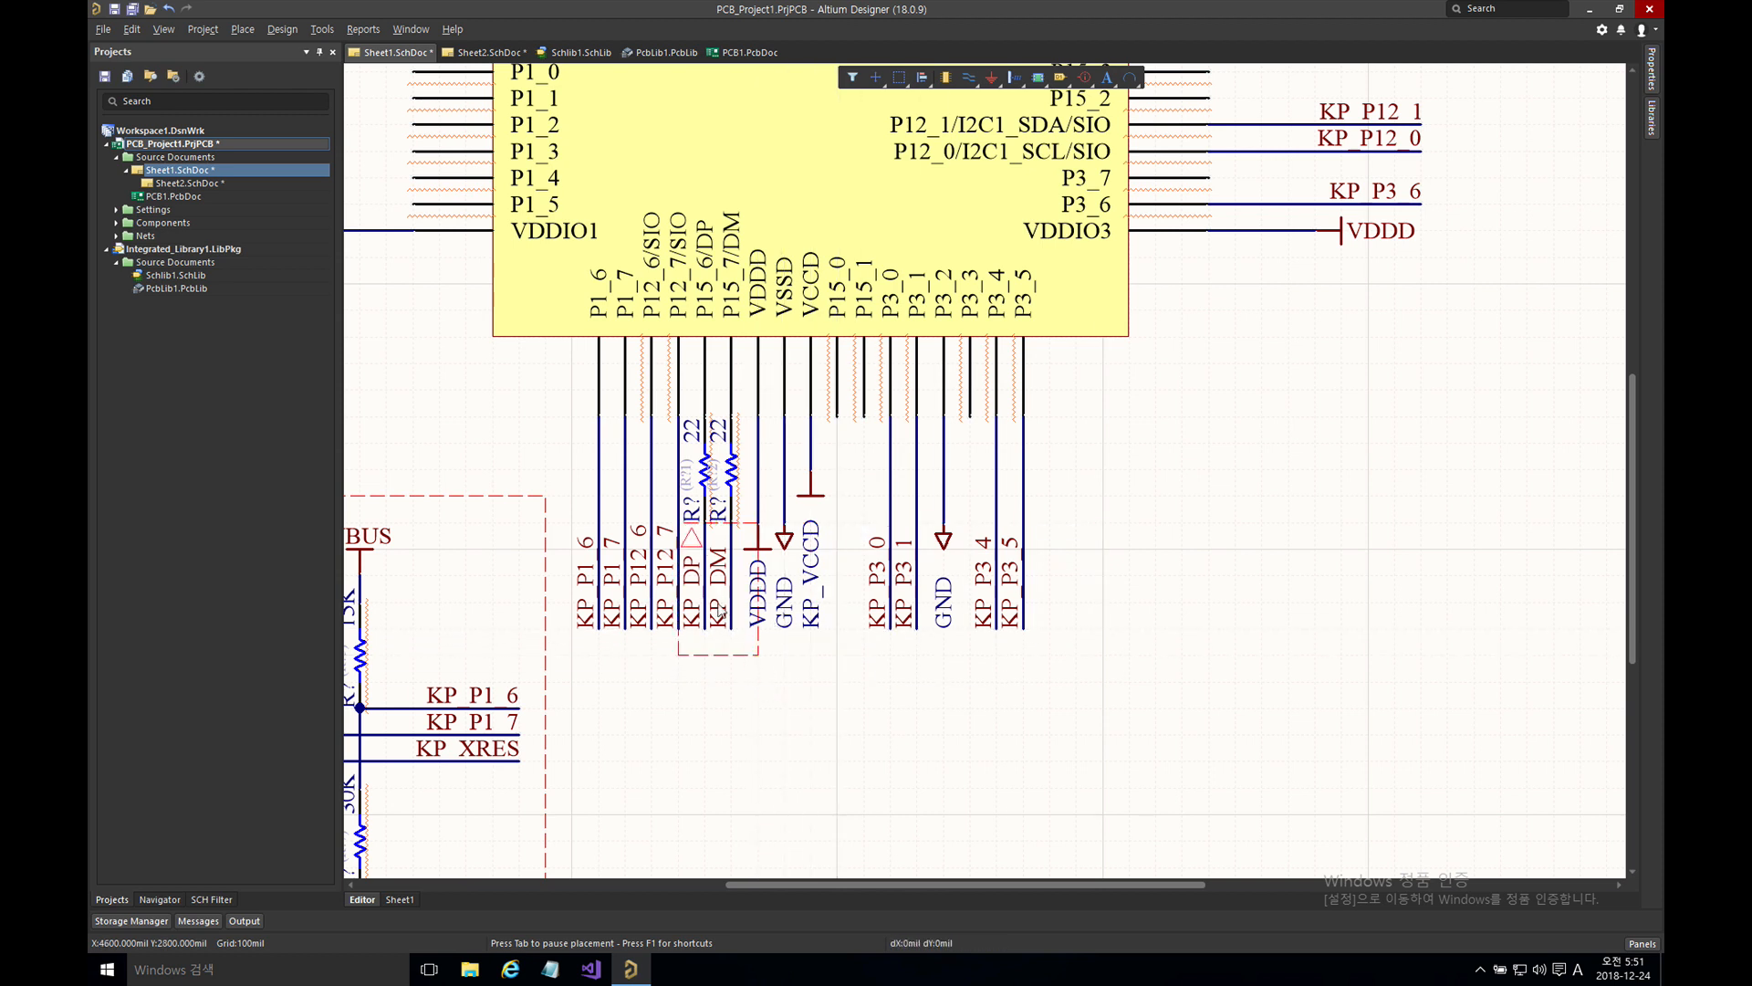
- Rename the net label KP_DM to KP_N and the net label KP_DP to KP_P
right_click_drag(709, 607, 836, 515)
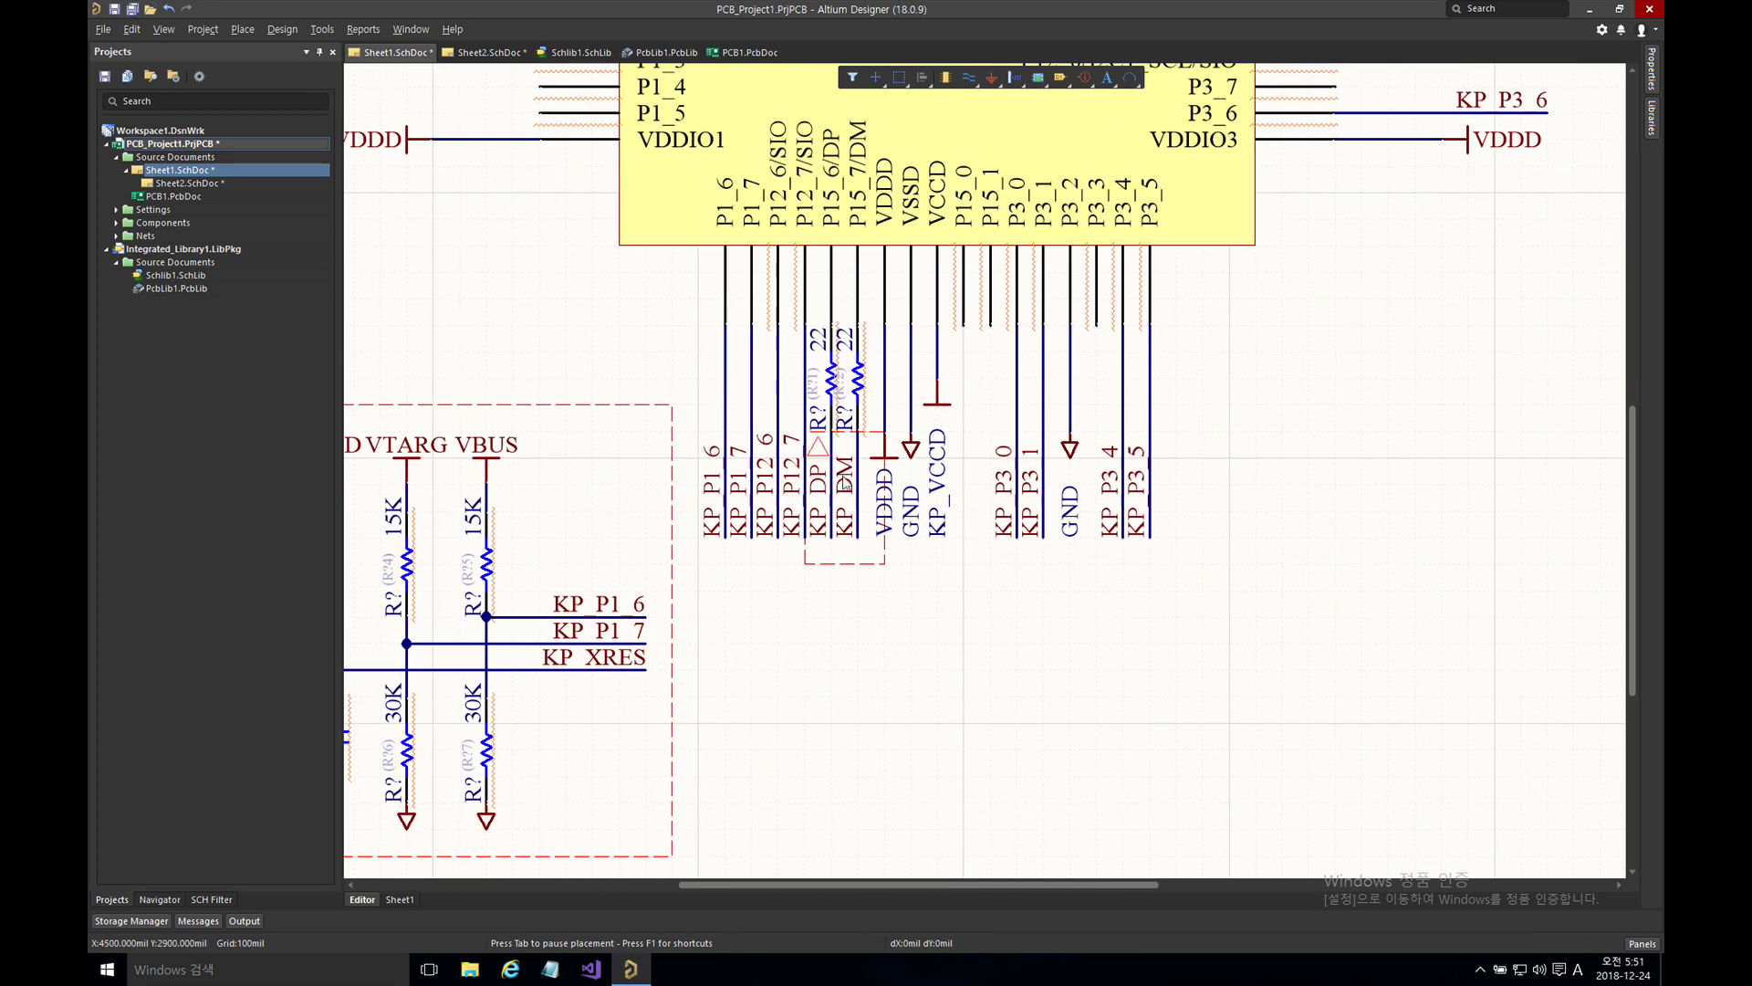
key("Tab")
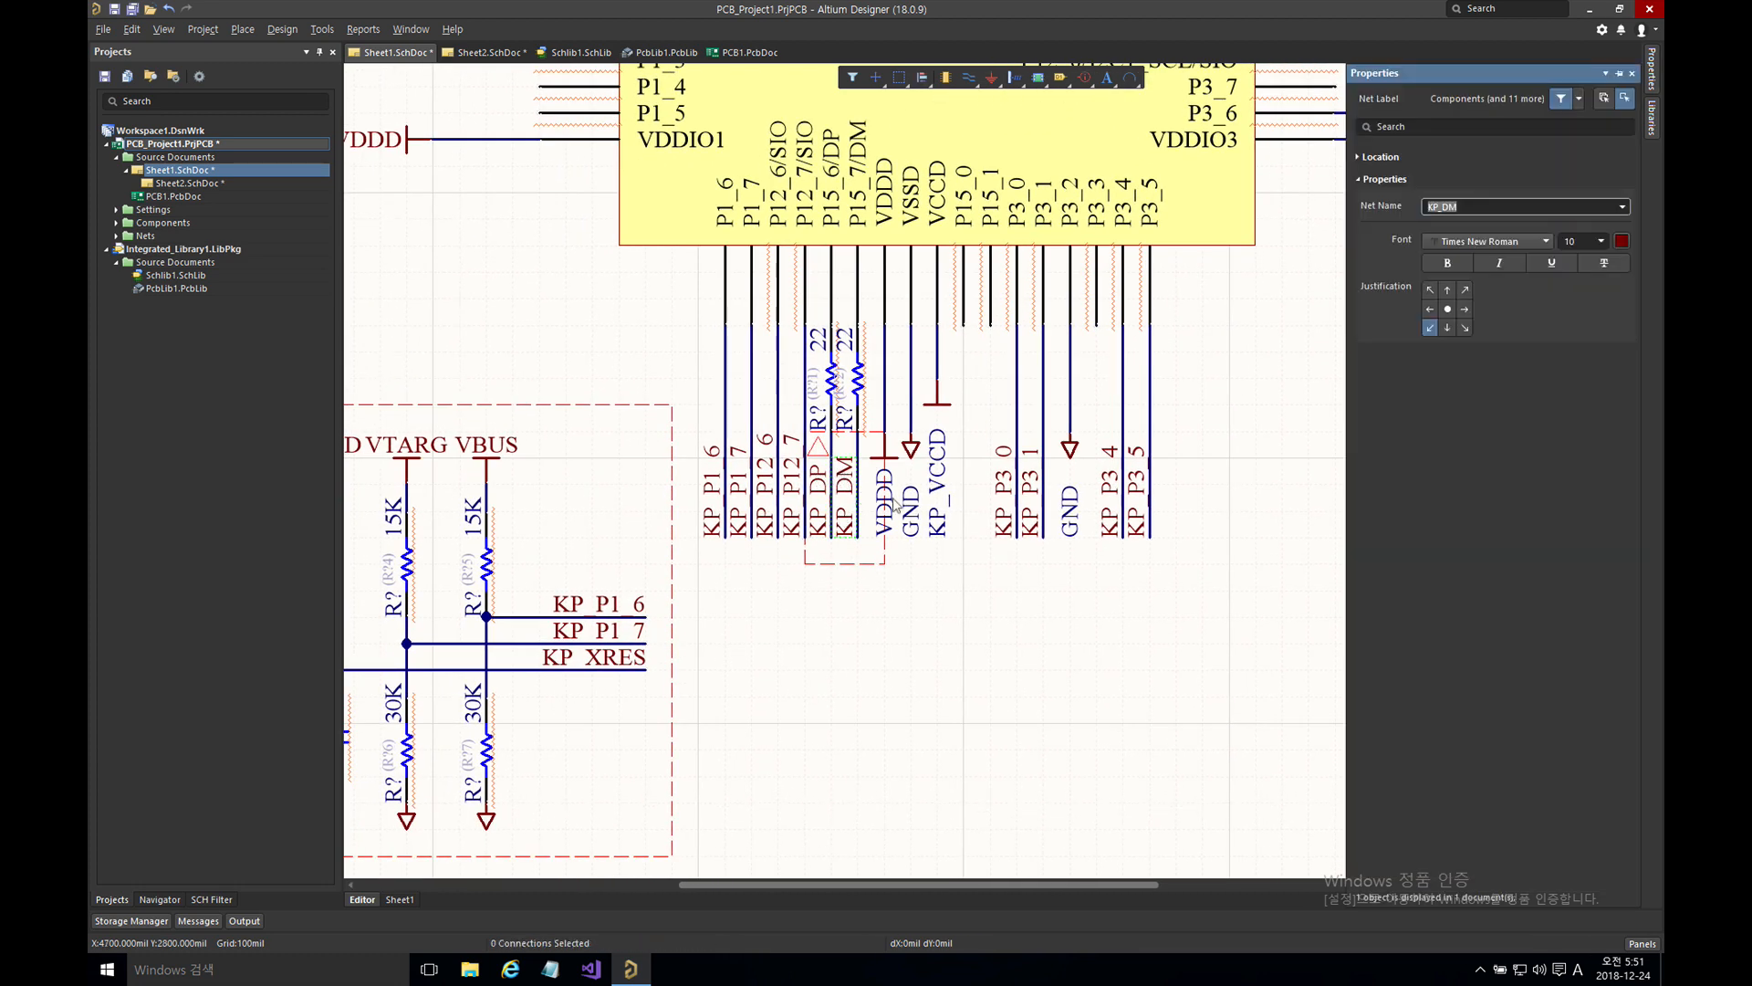
left_click(1501, 208)
key("Return")
left_click(826, 497)
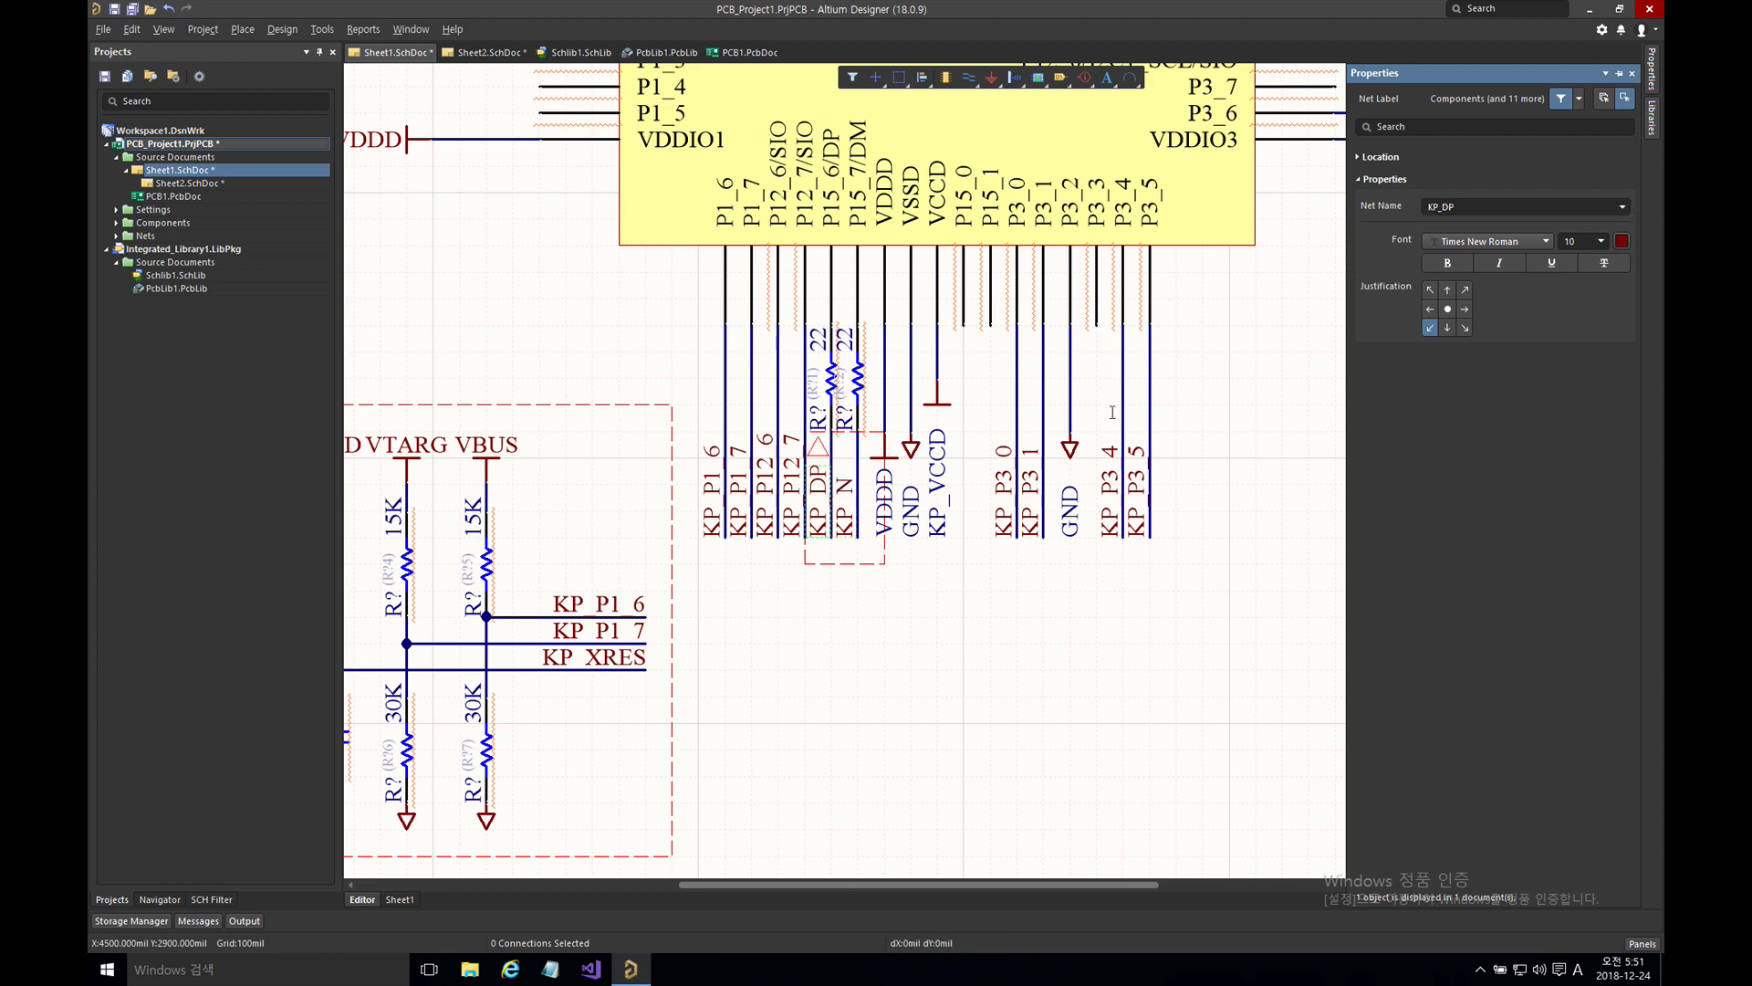
left_click(1480, 208)
type("P0_0")
key("Return")
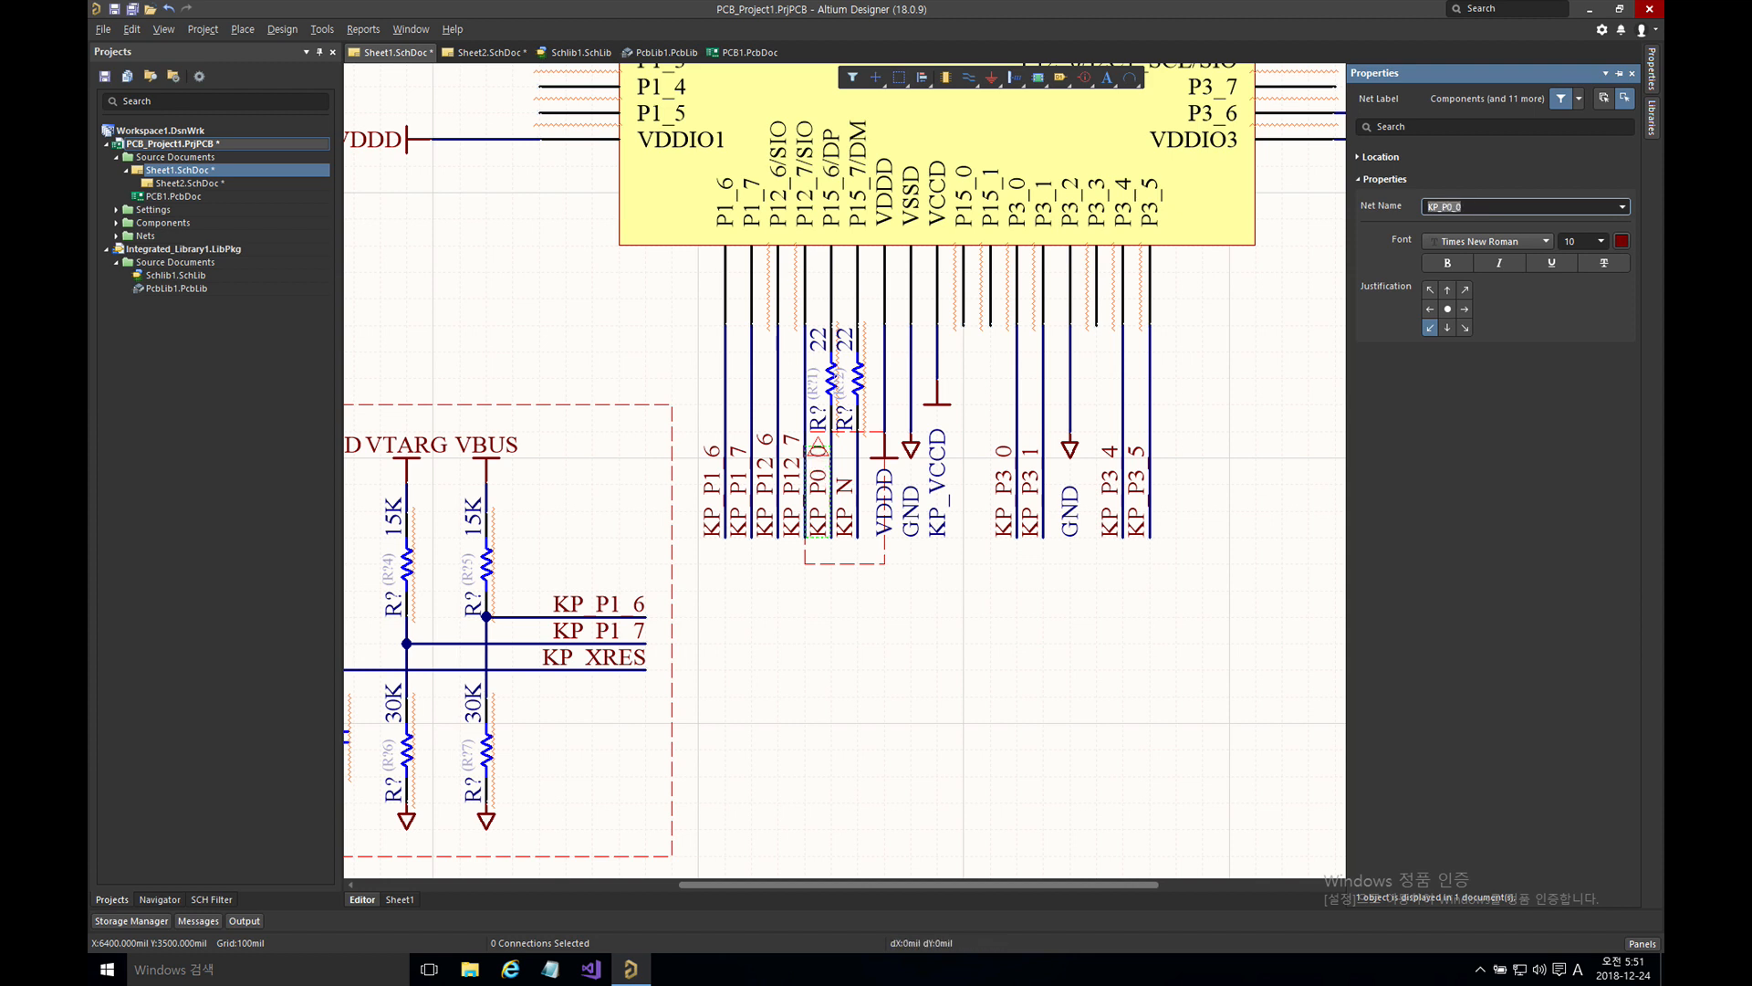
left_click(1478, 208)
key("Return")
left_click(1127, 632)
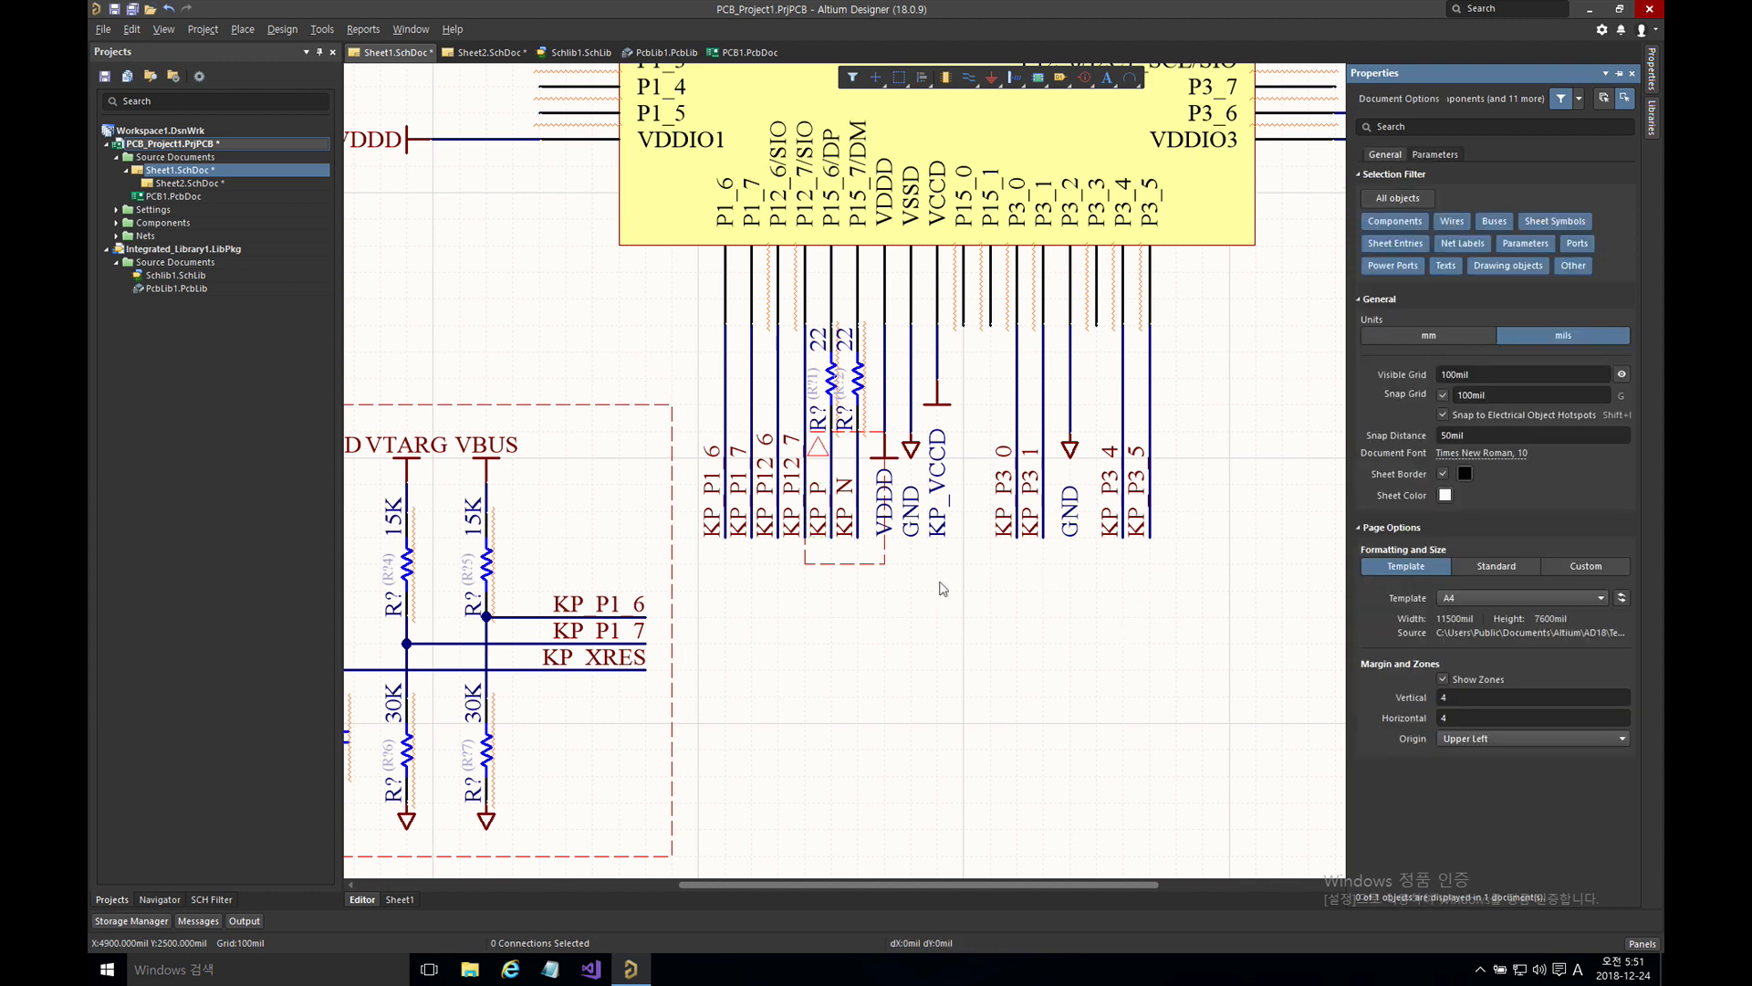
- Place a Differential Pair directive rotated 180 degrees on the lower-left corner of the blanket around KP_P and KP_N
left_click(239, 29)
mouse_move(318, 286)
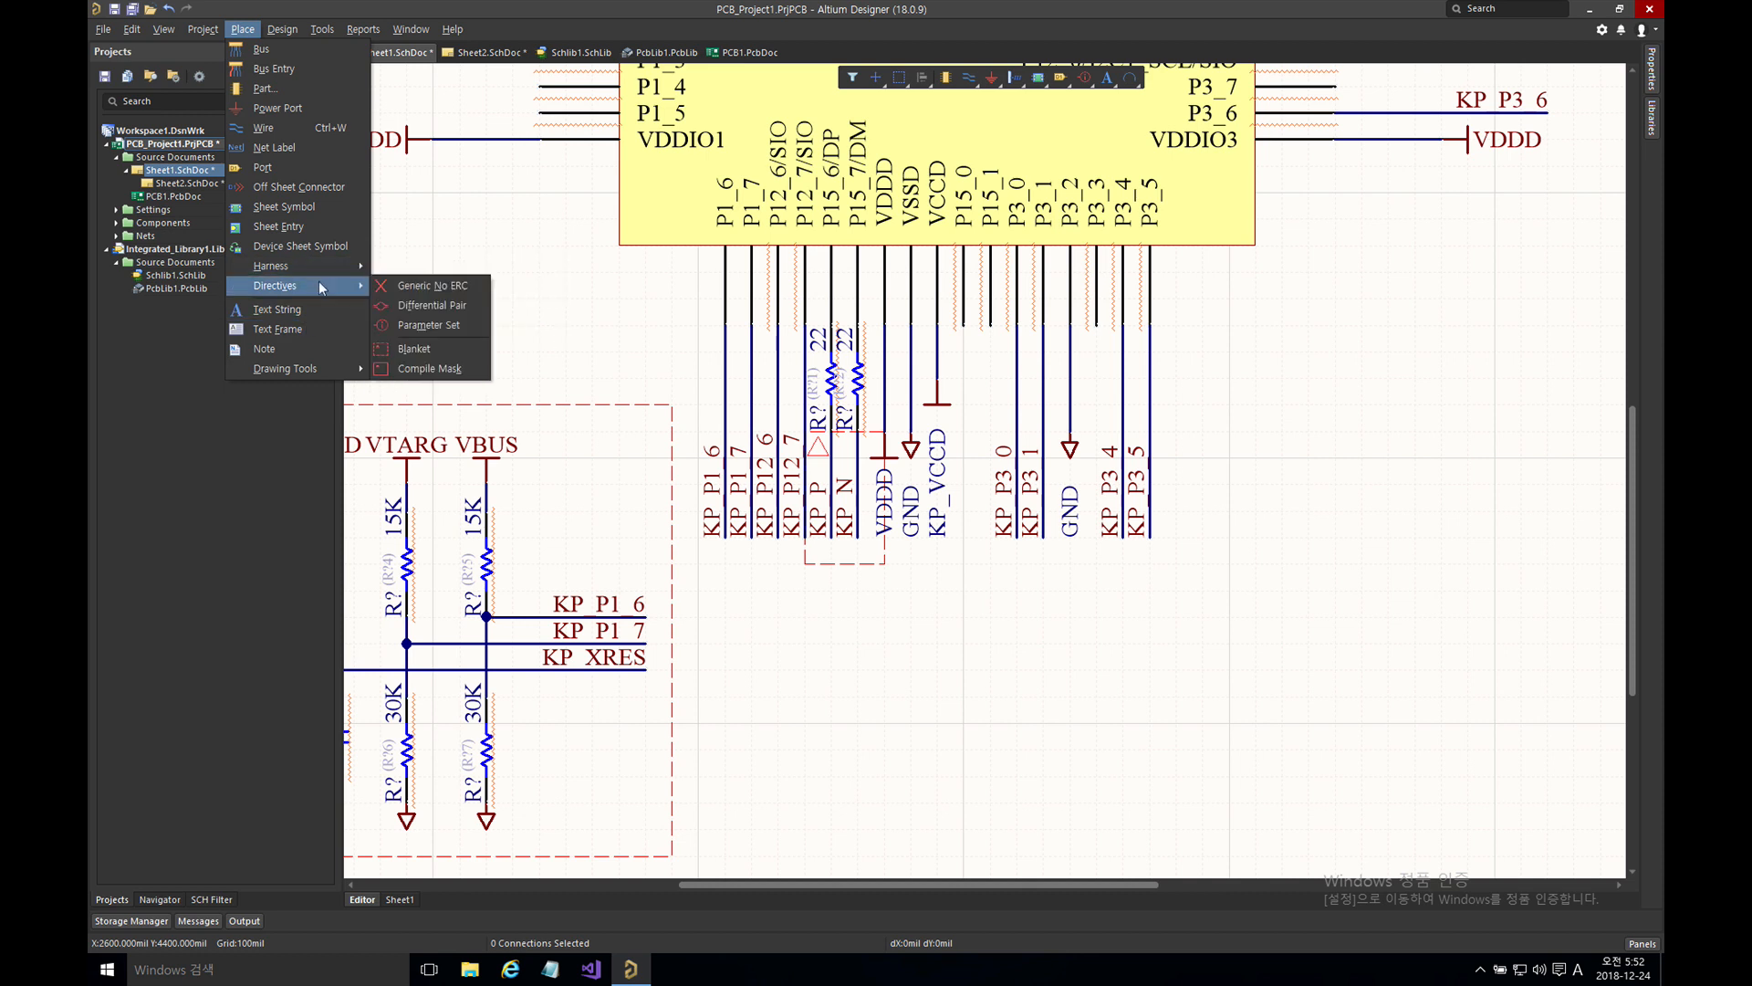
left_click(430, 308)
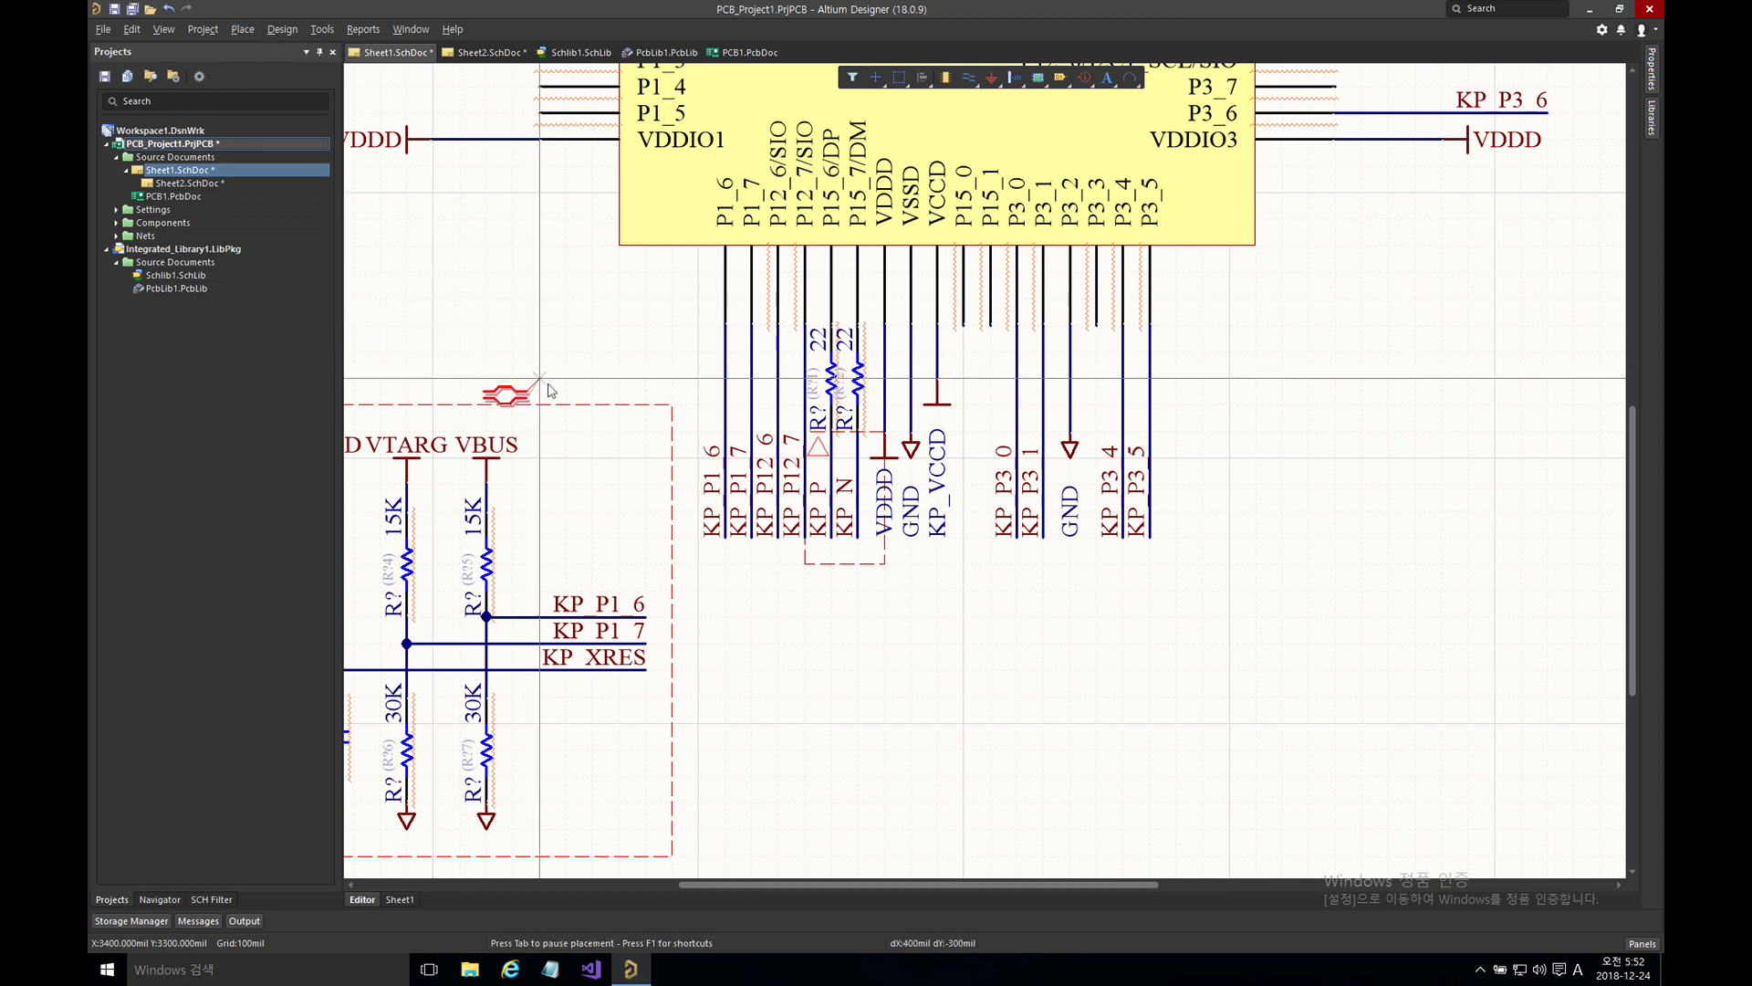
left_click(806, 573)
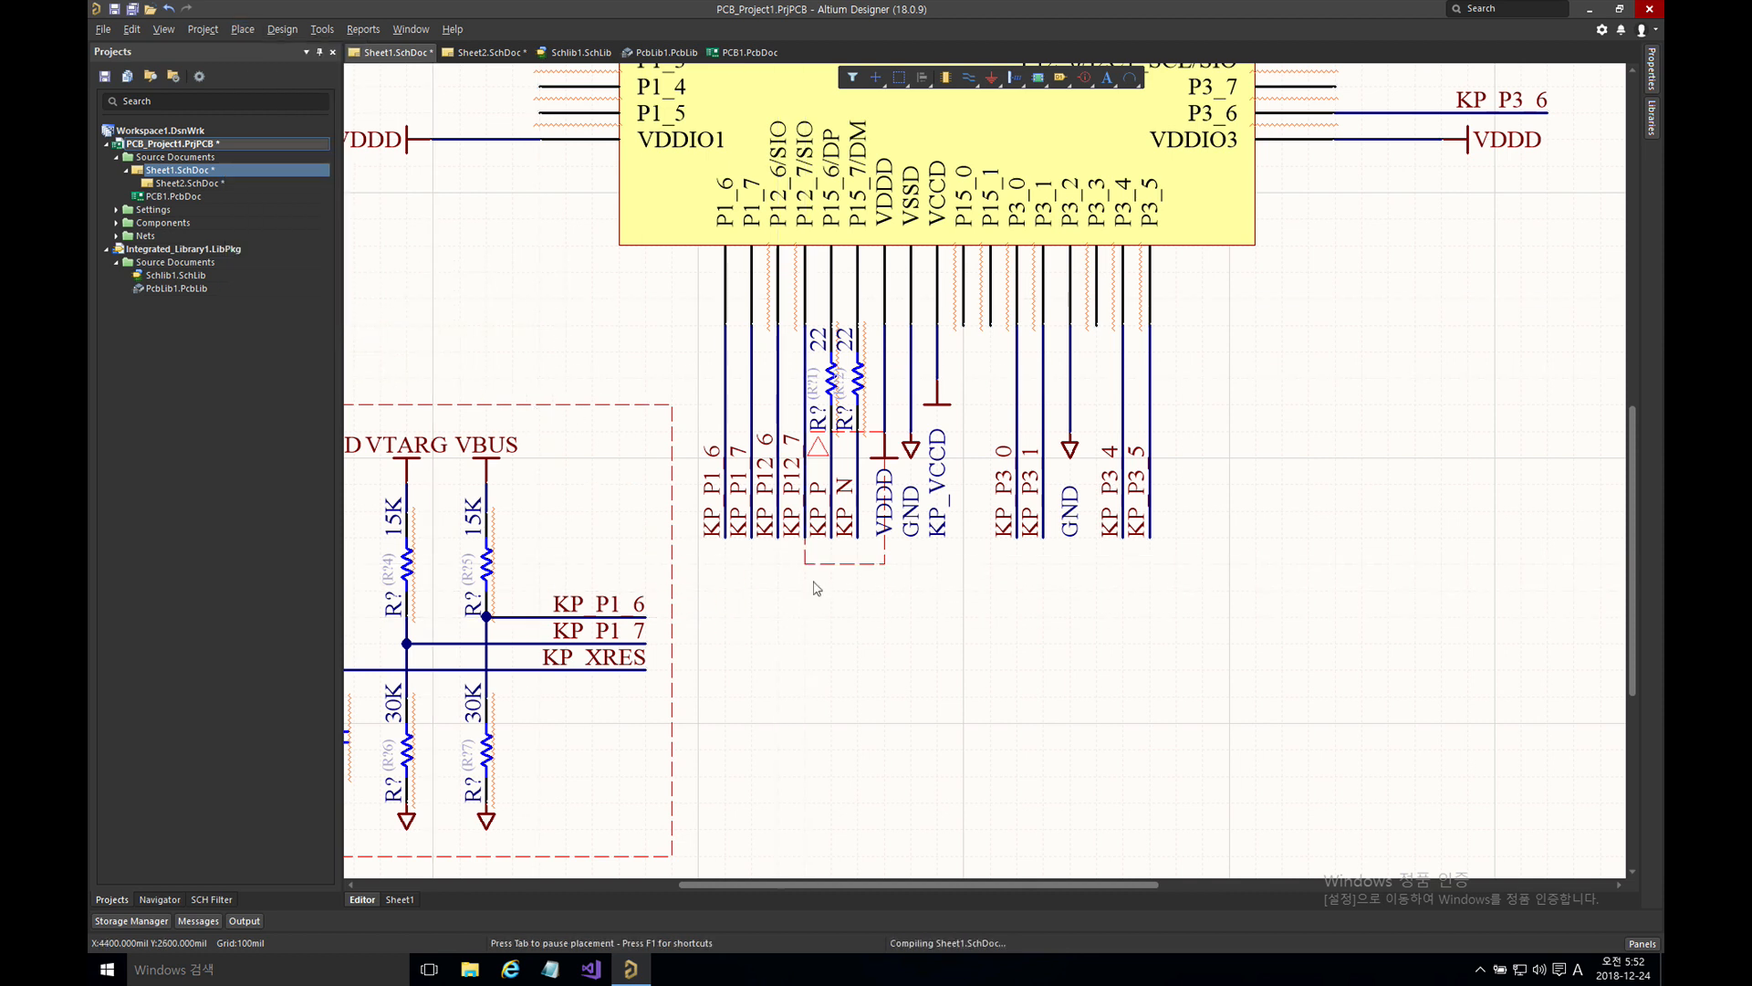
- Add a Differential Pairs Routing rule to the DIFFPAIR directive on the blanket
key("Tab")
key("Tab")
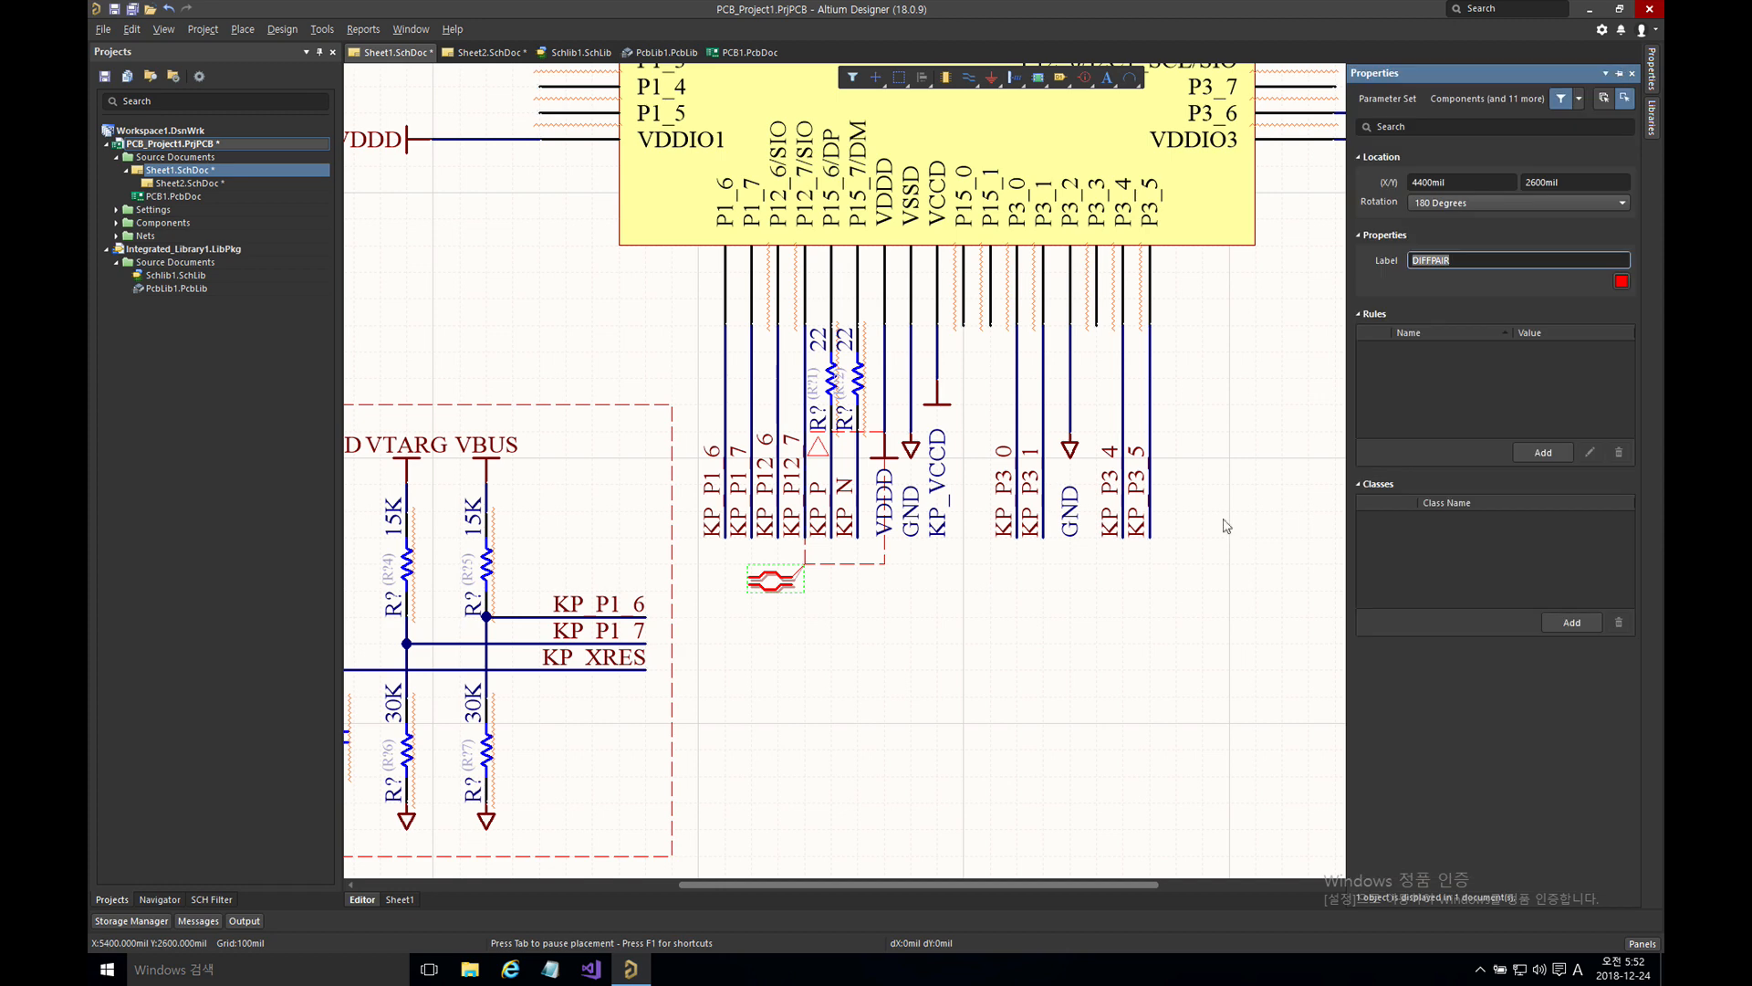
left_click(1556, 454)
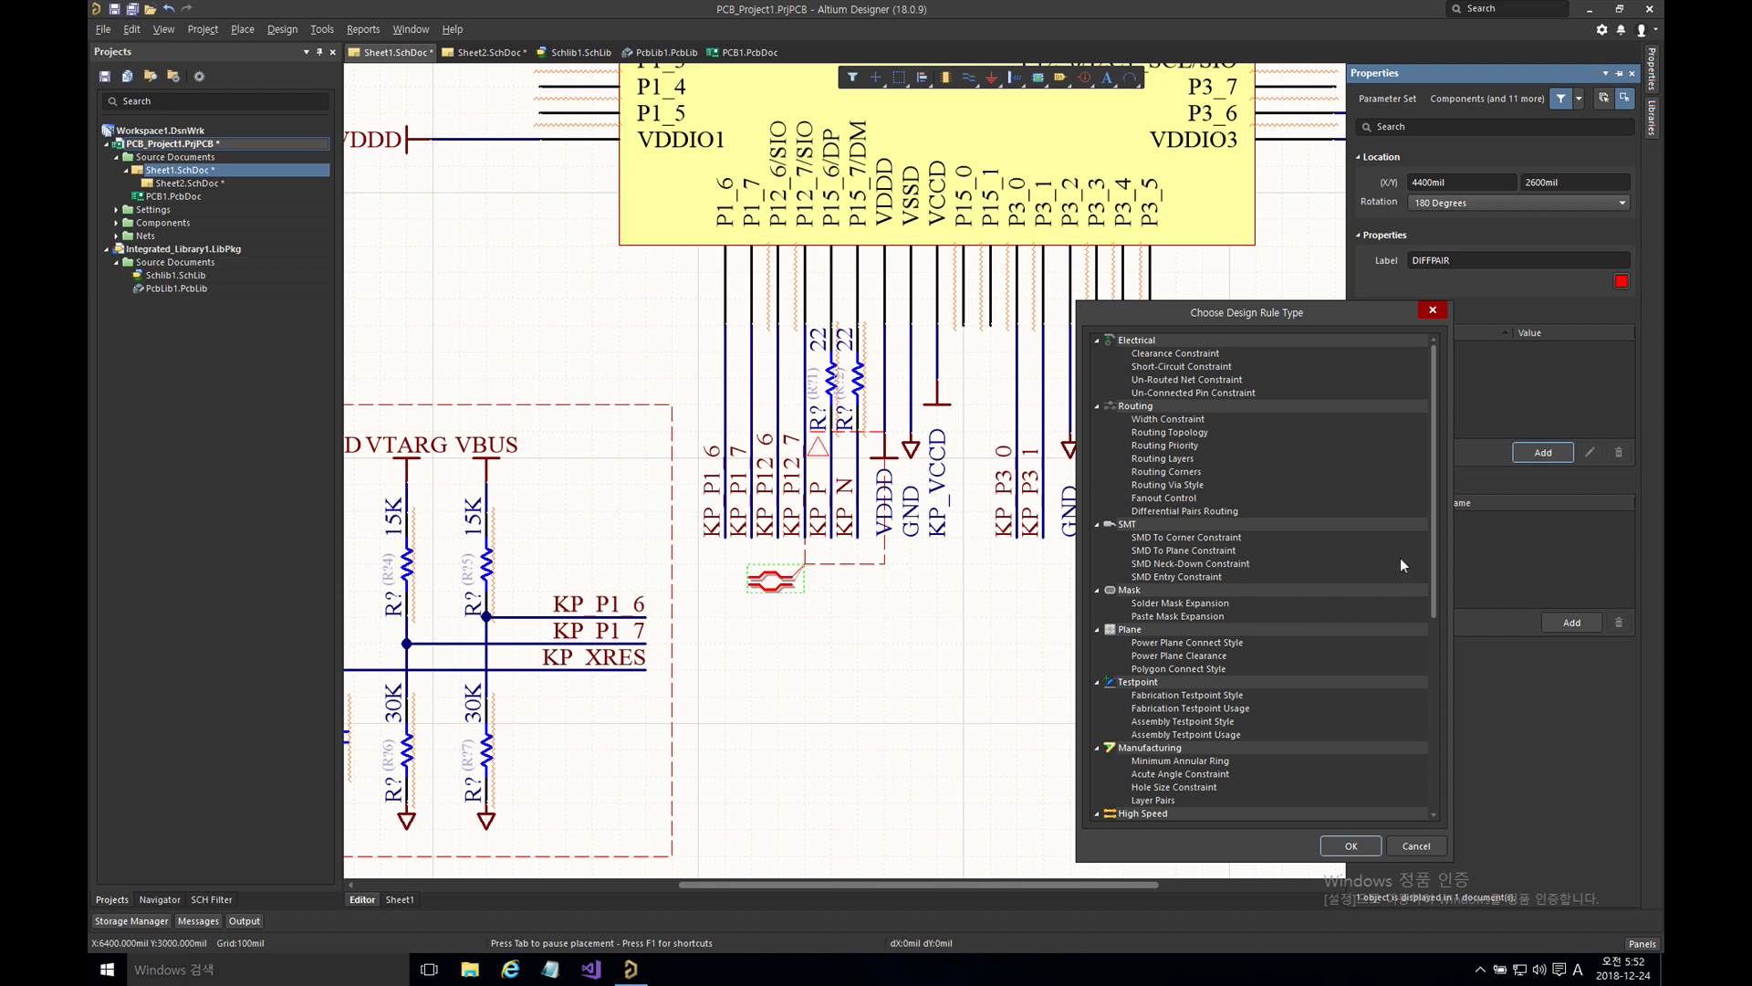
left_click_drag(1431, 555, 1362, 649)
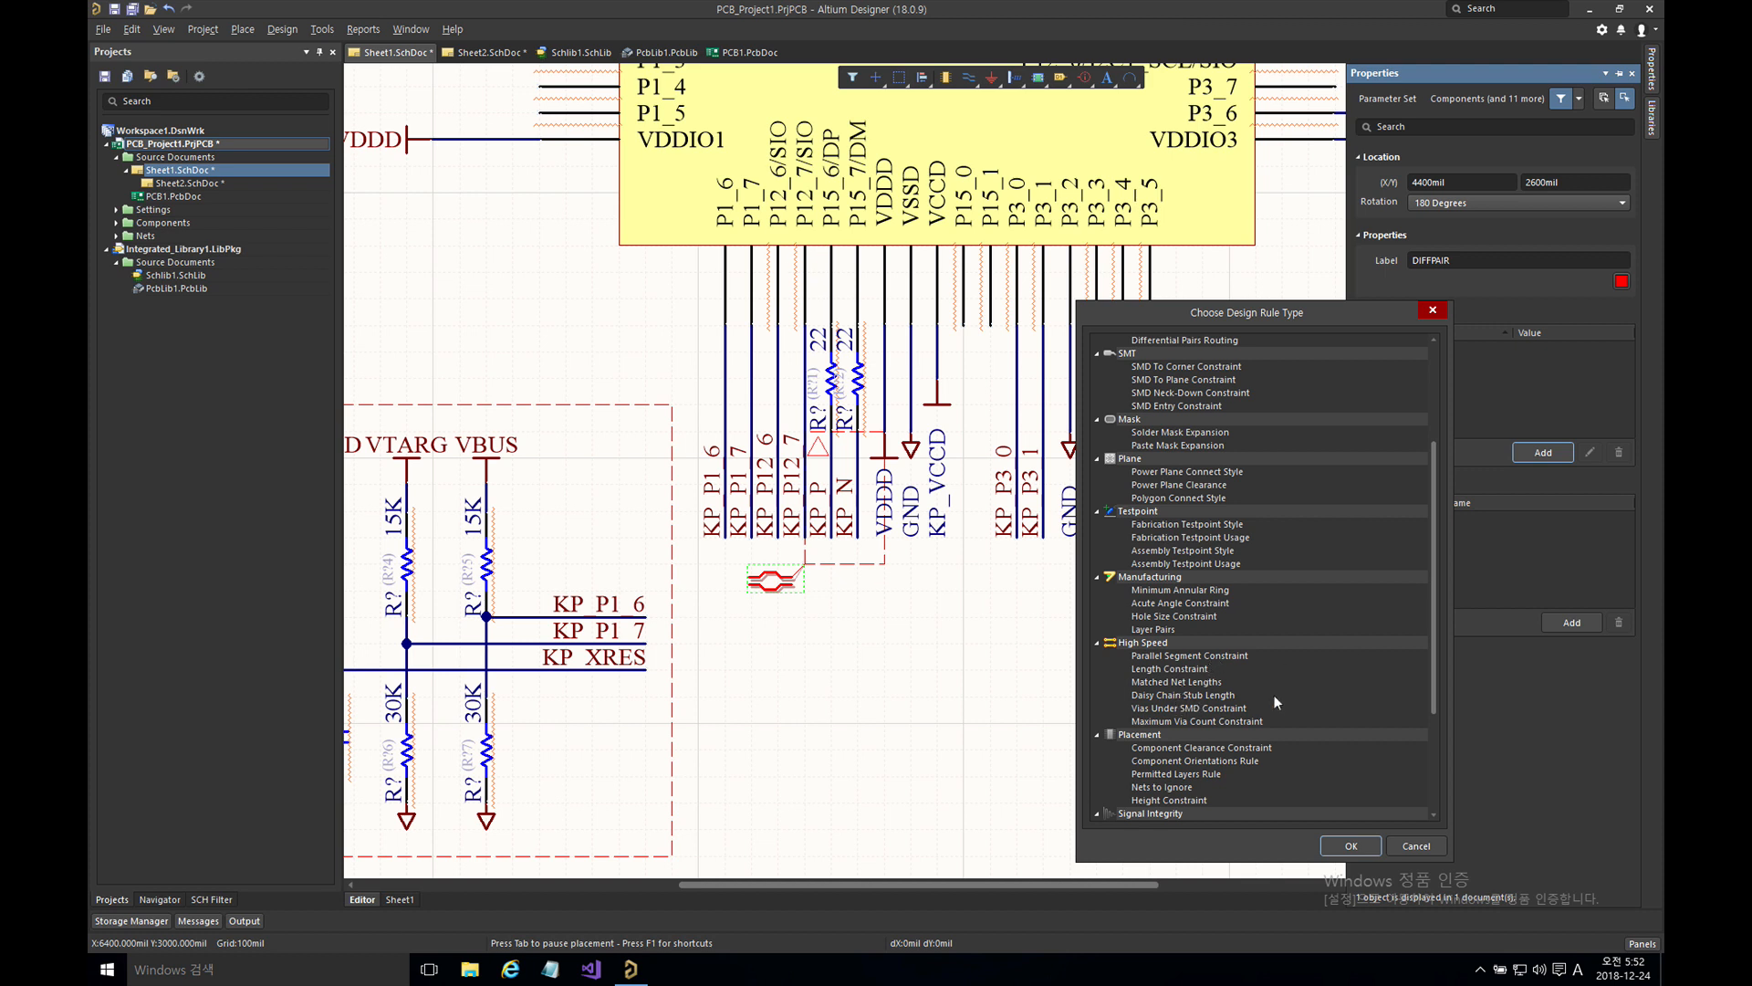
scroll(1273, 693, "down", 2)
scroll(1275, 700, "down", 2)
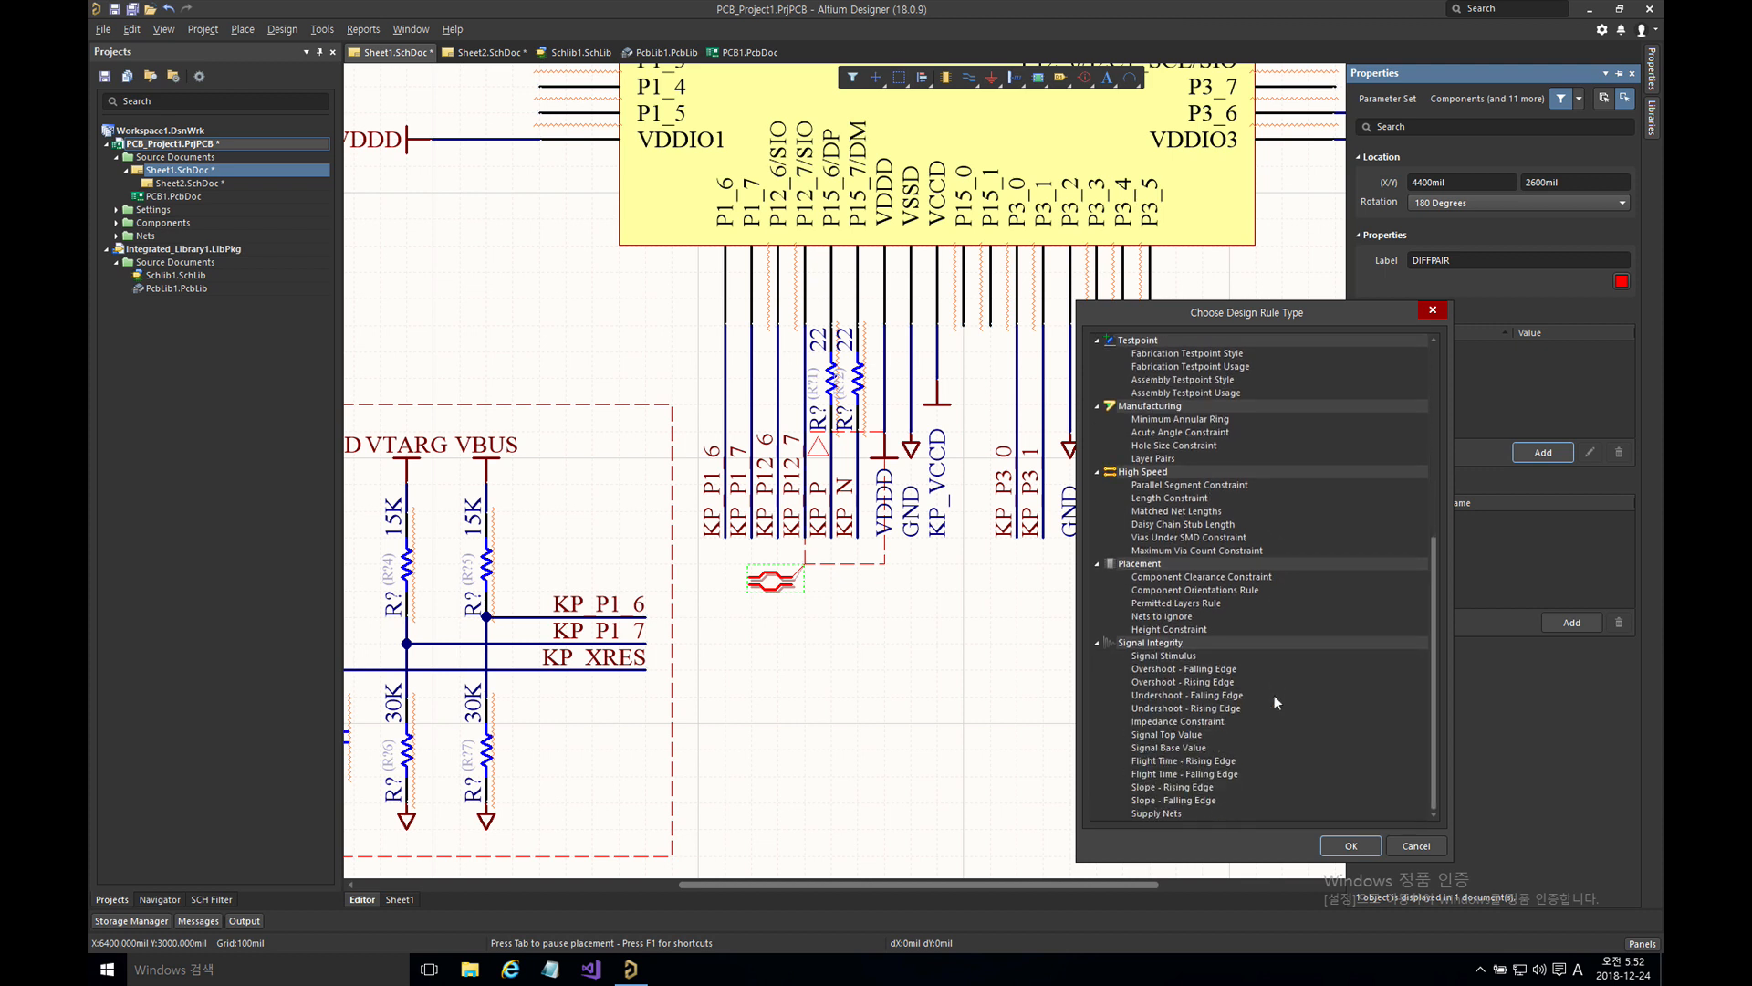
scroll(1275, 700, "up", 8)
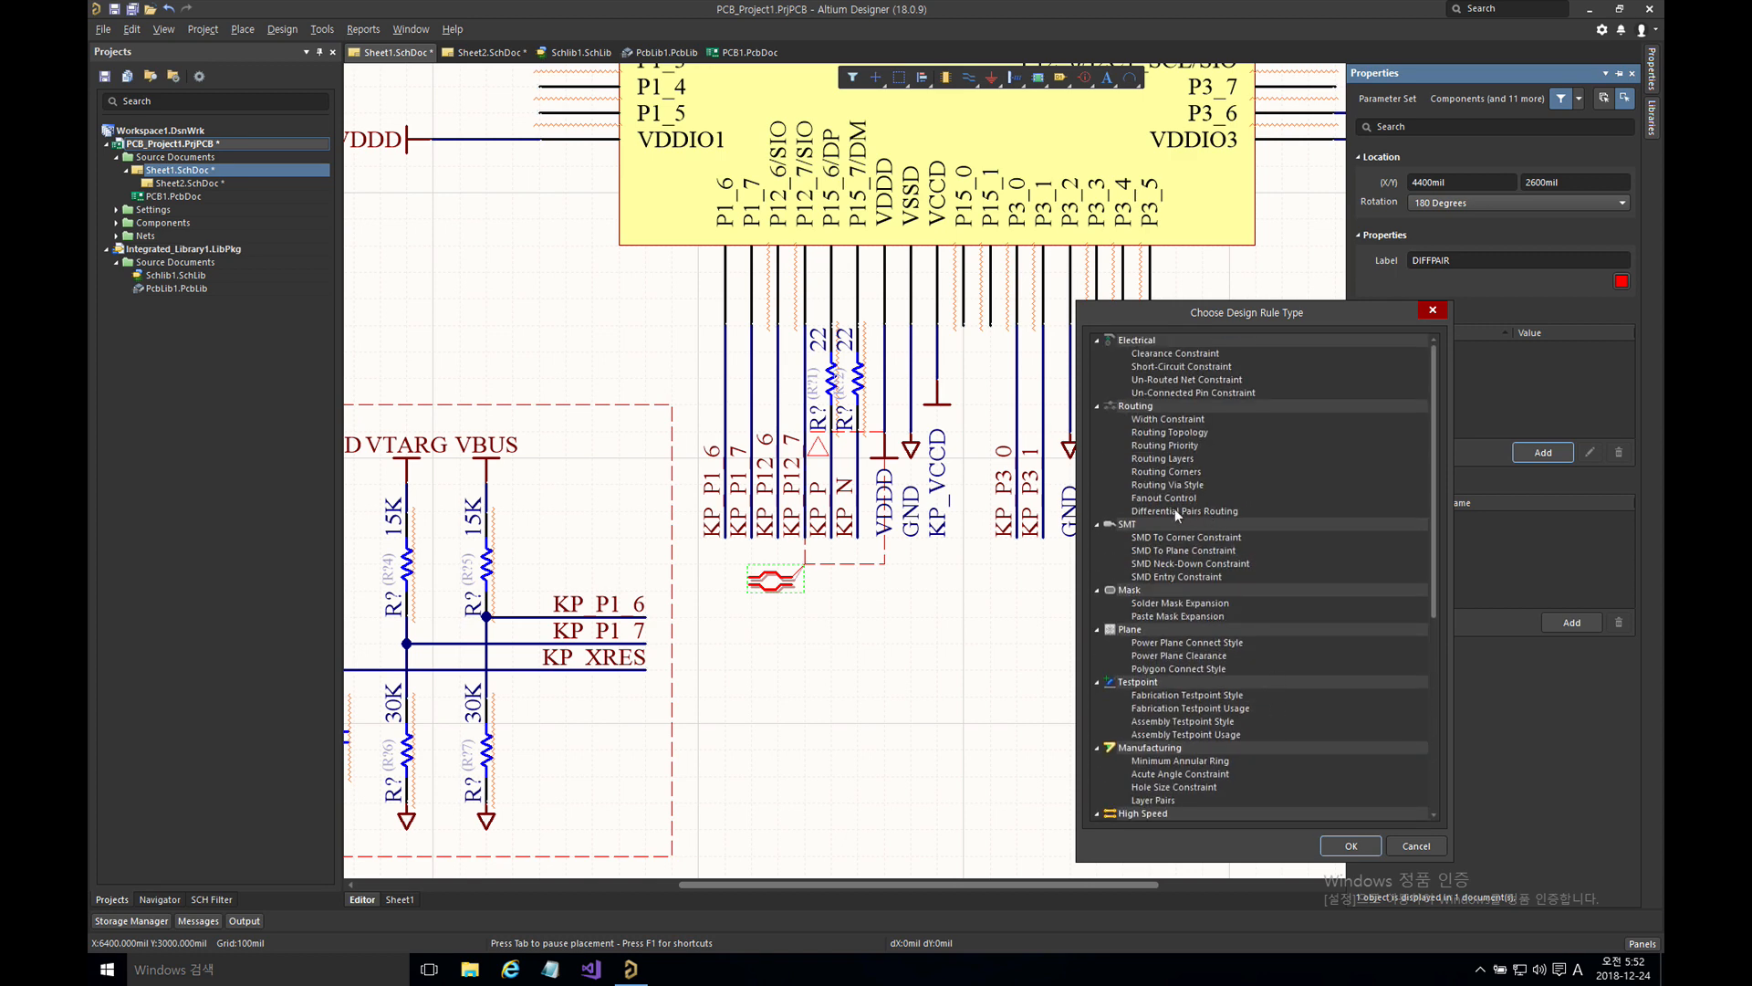
left_click(1175, 509)
left_click(1357, 843)
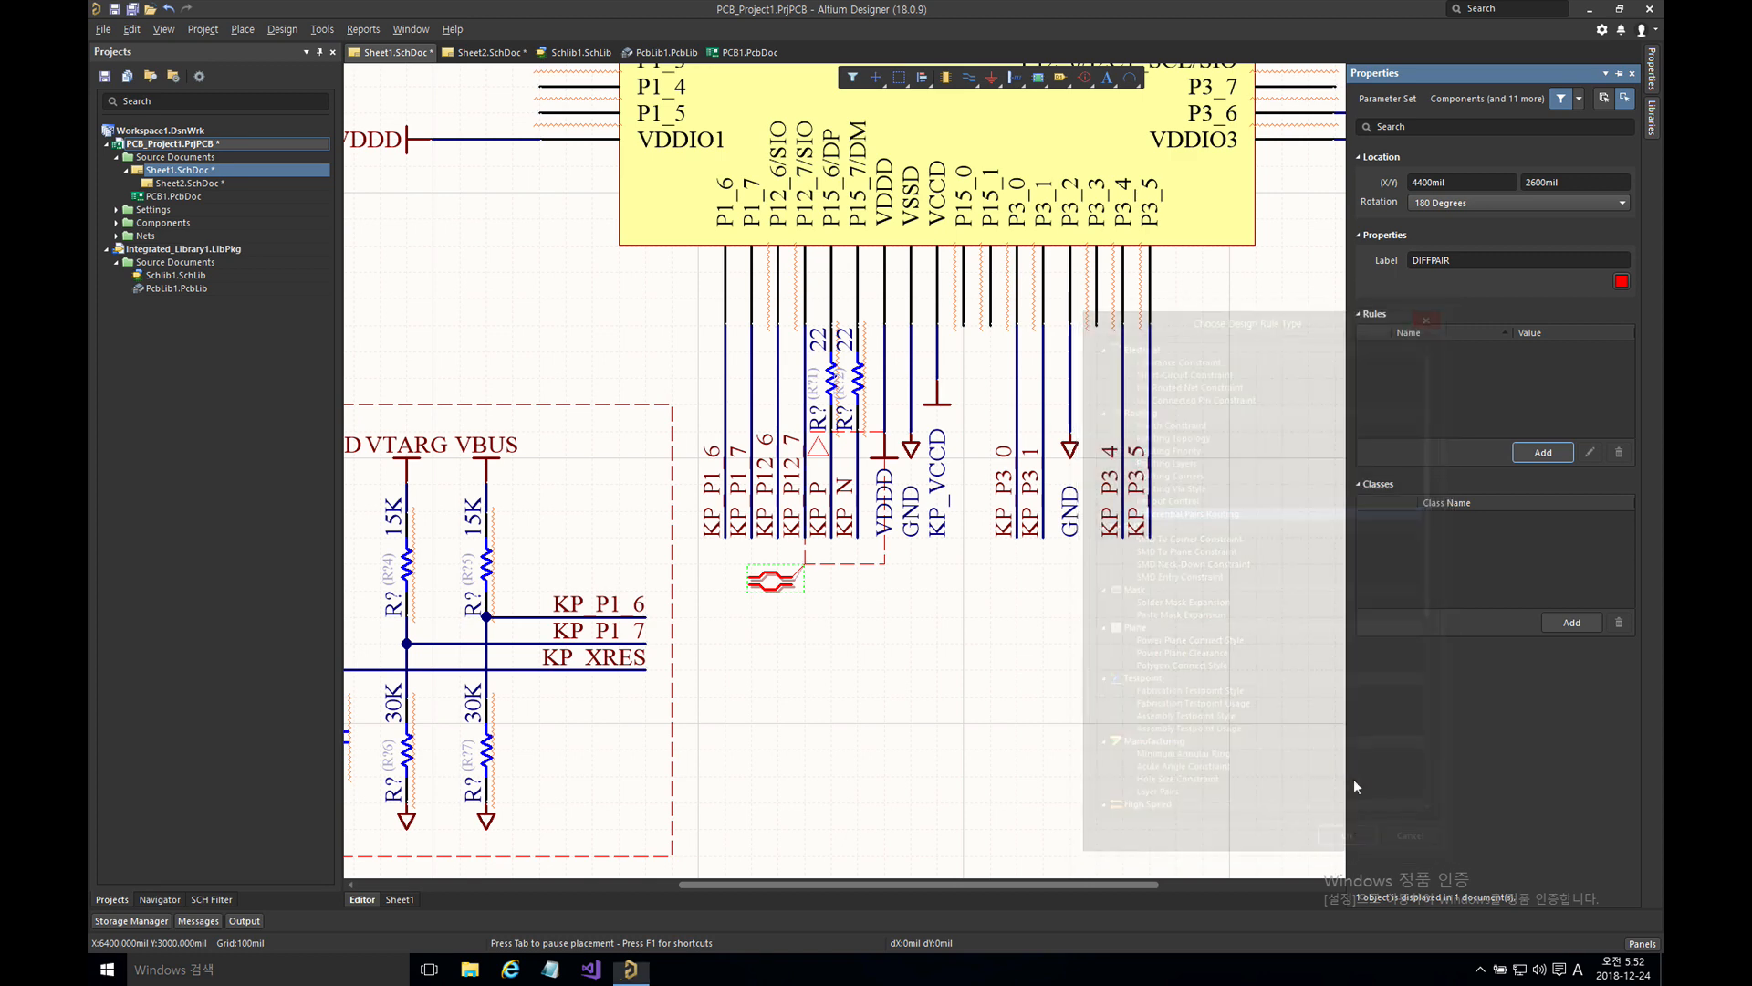